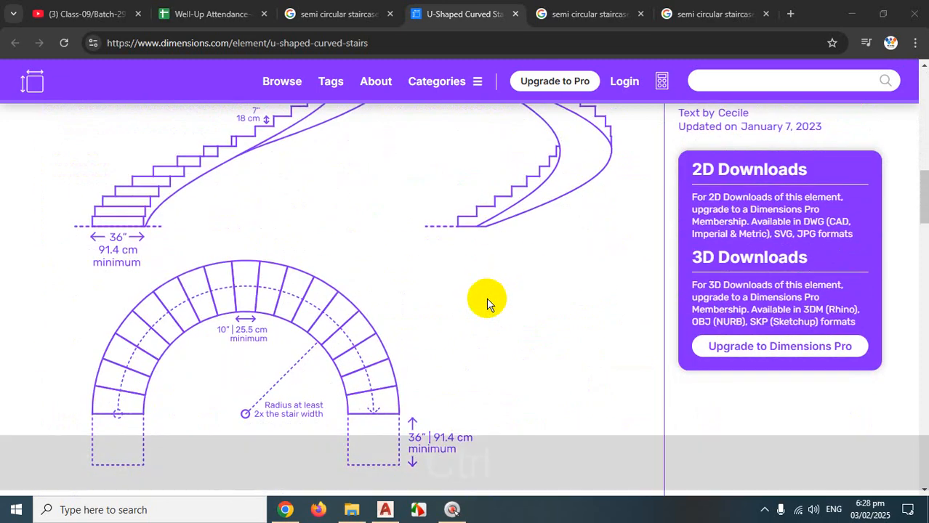
# Trace the semicircular stair plan's baseline, outer arc, inner arc, stair width and inner radius with red pen strokes
pyautogui.hotkey('ctrl', '1')
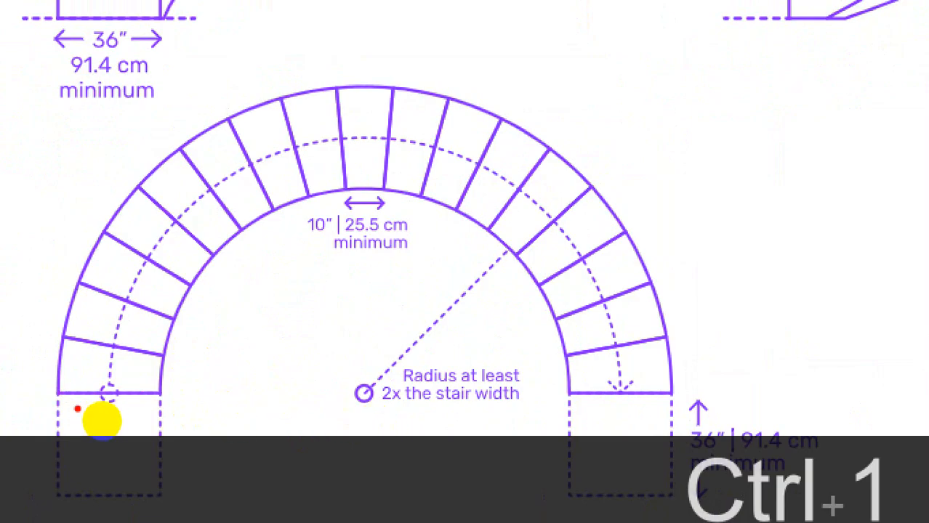
pyautogui.moveTo(63, 398); pyautogui.dragTo(692, 392)
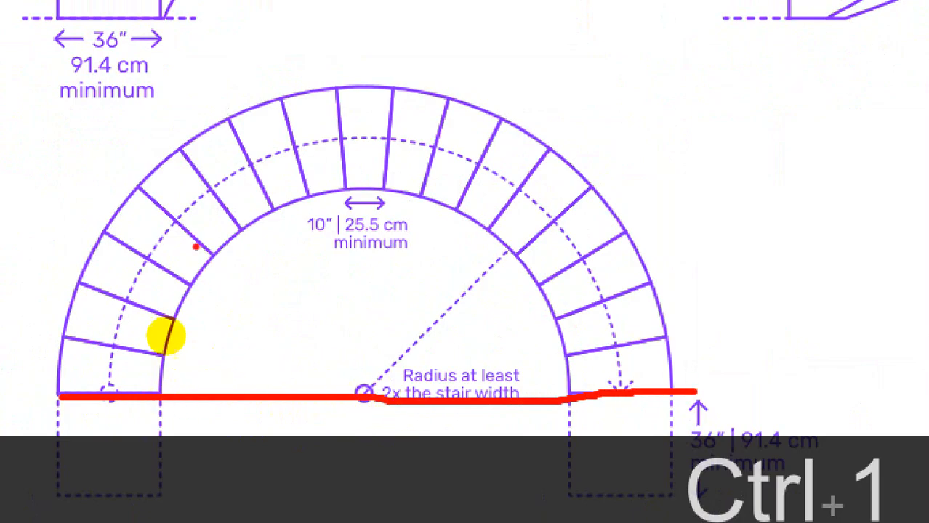
pyautogui.moveTo(90, 416)
pyautogui.mouseDown()
pyautogui.moveTo(104, 357)
pyautogui.moveTo(158, 287)
pyautogui.moveTo(247, 269)
pyautogui.moveTo(345, 313)
pyautogui.mouseUp()
pyautogui.moveTo(578, 201); pyautogui.dragTo(675, 392)
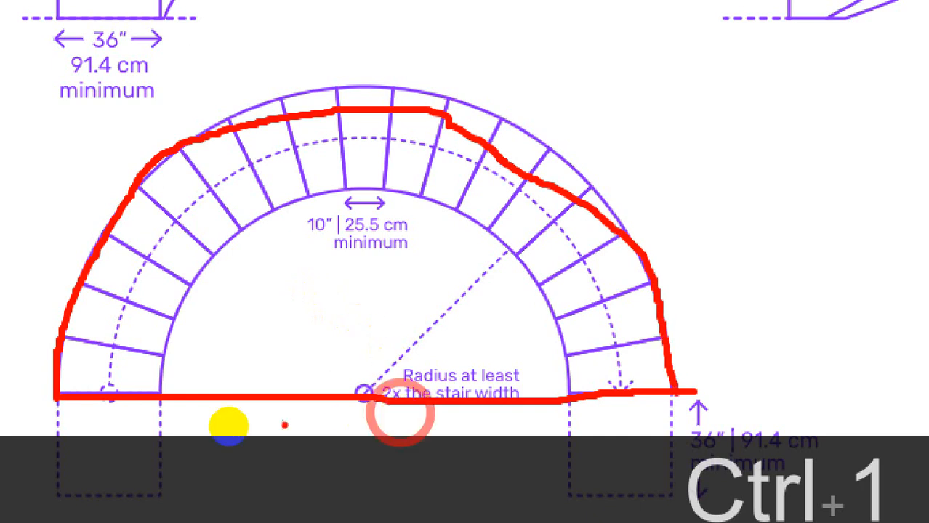
pyautogui.moveTo(159, 387)
pyautogui.mouseDown()
pyautogui.moveTo(250, 246)
pyautogui.moveTo(428, 218)
pyautogui.moveTo(546, 340)
pyautogui.moveTo(563, 398)
pyautogui.mouseUp()
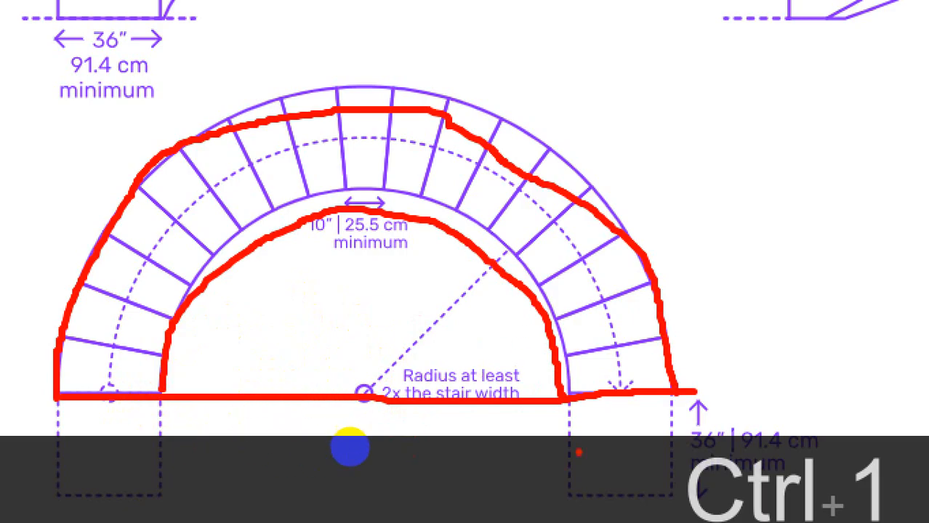
pyautogui.moveTo(571, 426)
pyautogui.mouseDown()
pyautogui.moveTo(662, 418)
pyautogui.moveTo(662, 429)
pyautogui.moveTo(580, 436)
pyautogui.moveTo(588, 414)
pyautogui.mouseUp()
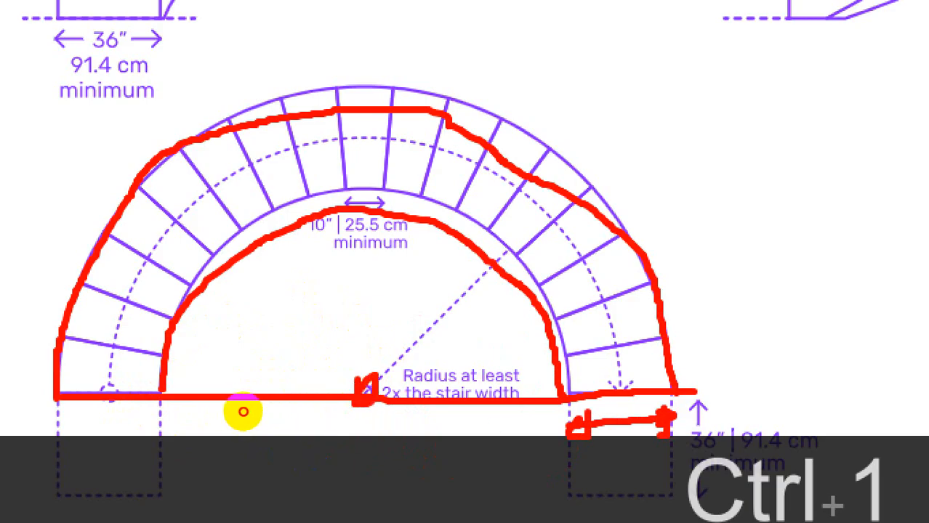
pyautogui.moveTo(364, 398)
pyautogui.mouseDown()
pyautogui.moveTo(561, 391)
pyautogui.moveTo(550, 405)
pyautogui.moveTo(549, 375)
pyautogui.mouseUp()
pyautogui.moveTo(244, 415)
pyautogui.mouseDown()
pyautogui.moveTo(118, 388)
pyautogui.moveTo(100, 367)
pyautogui.moveTo(116, 388)
pyautogui.mouseUp()
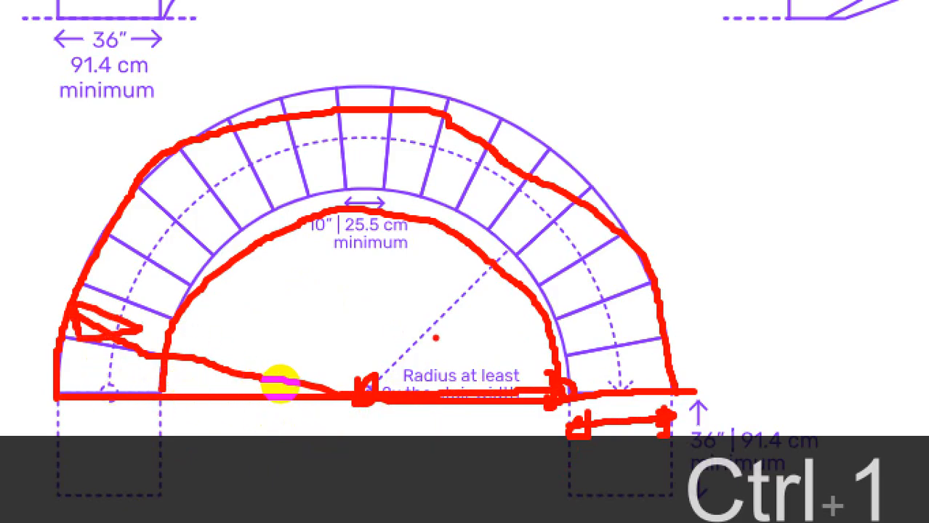
pyautogui.press('Escape')
# Examine the U-shaped curved stairs reference for stair widths, riser and tread dimensions, the plan drawing and the 3D model
pyautogui.scroll(-2, 341, 333)
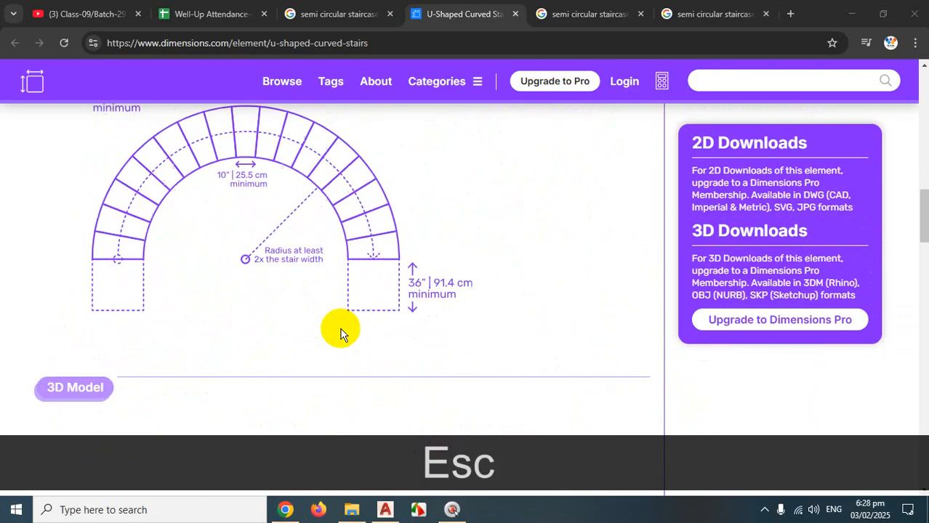
pyautogui.scroll(6, 341, 328)
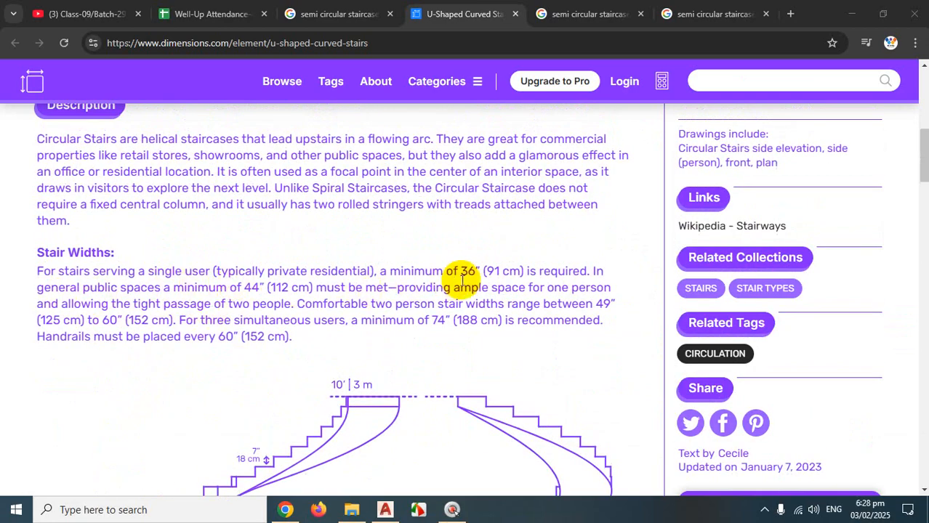
pyautogui.scroll(-3, 476, 269)
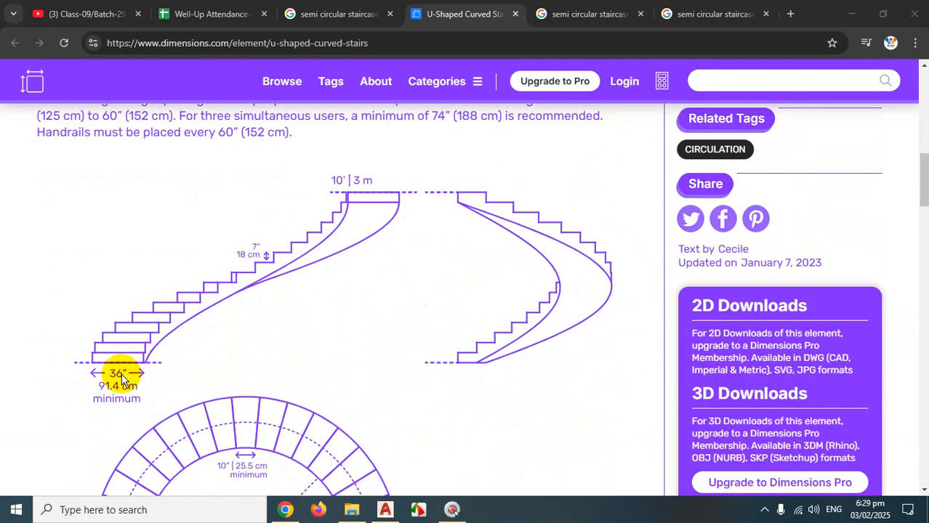
pyautogui.scroll(2, 216, 359)
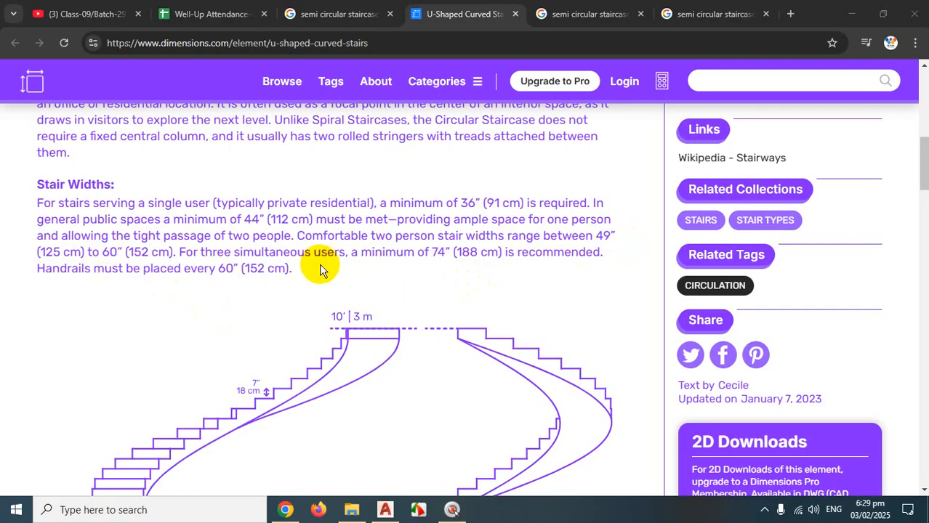
pyautogui.scroll(-3, 342, 320)
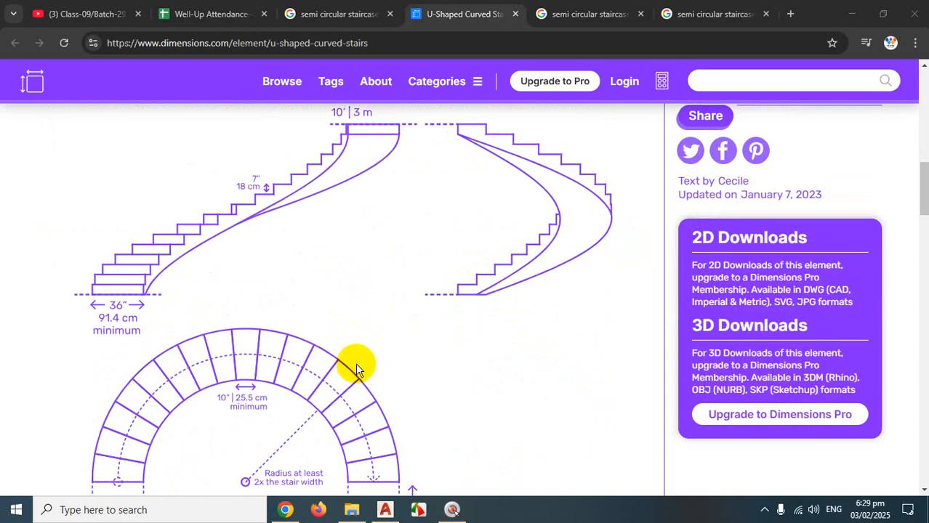
pyautogui.scroll(2, 362, 362)
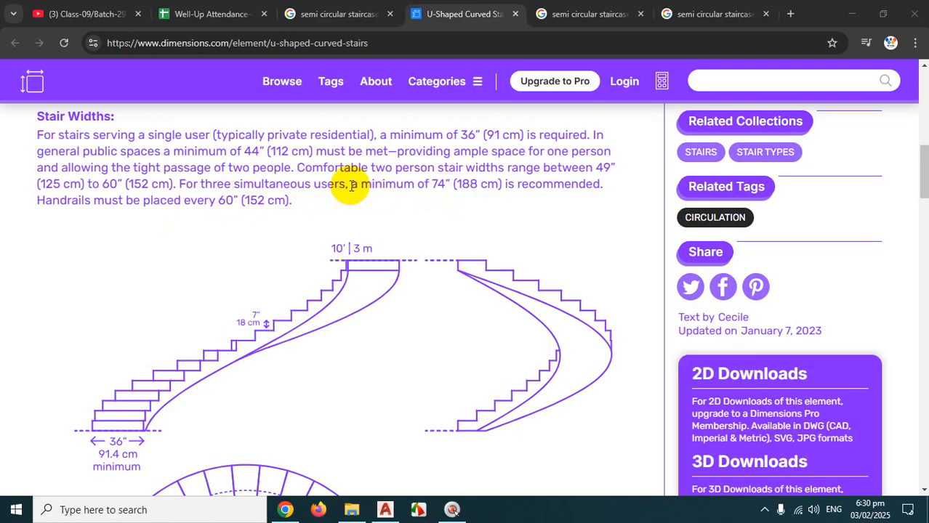
pyautogui.scroll(-6, 305, 272)
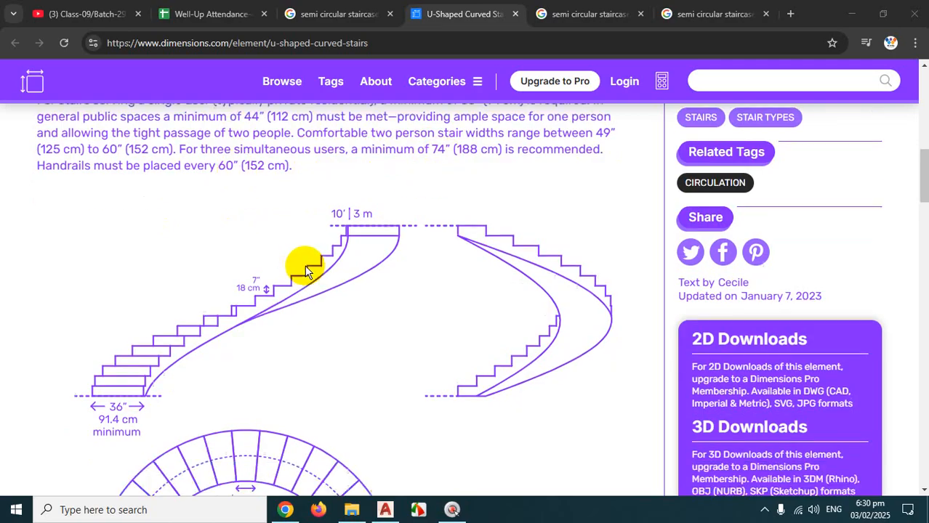
pyautogui.scroll(-4, 312, 272)
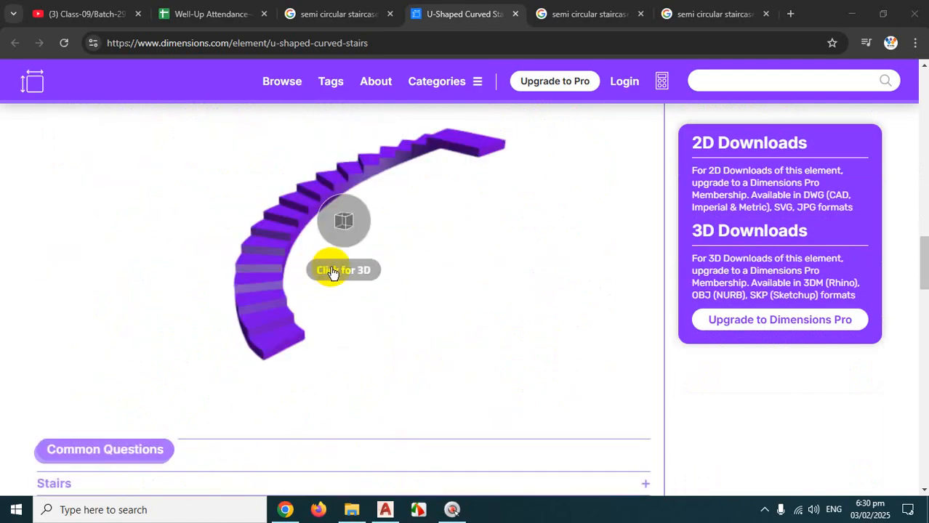
pyautogui.scroll(8, 331, 270)
pyautogui.scroll(-2, 477, 233)
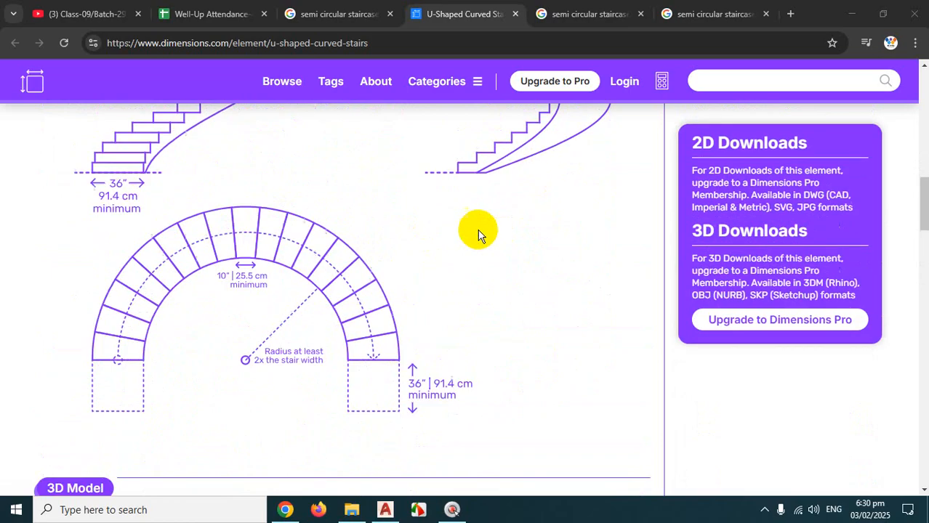
# Mark the stair plan's full outer width with red pen strokes and label it 16'
pyautogui.hotkey('ctrl', '1')
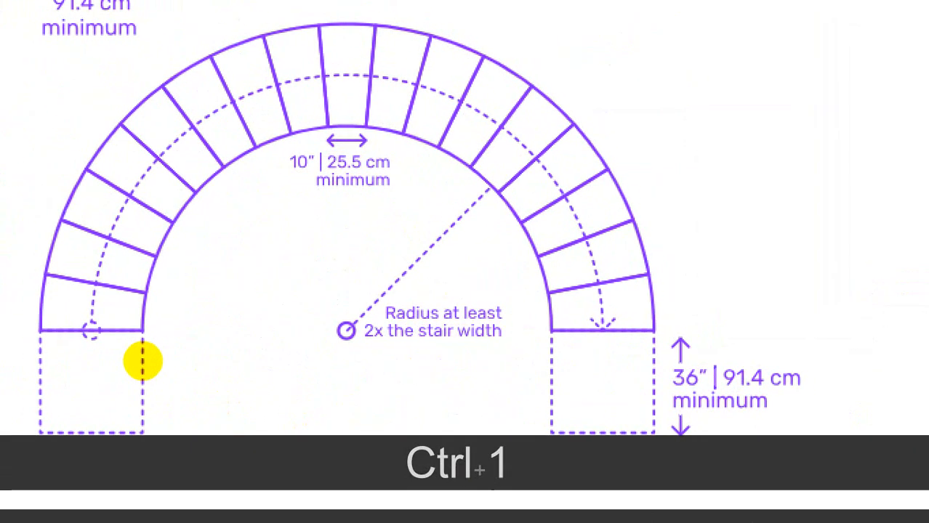
pyautogui.click(143, 360)
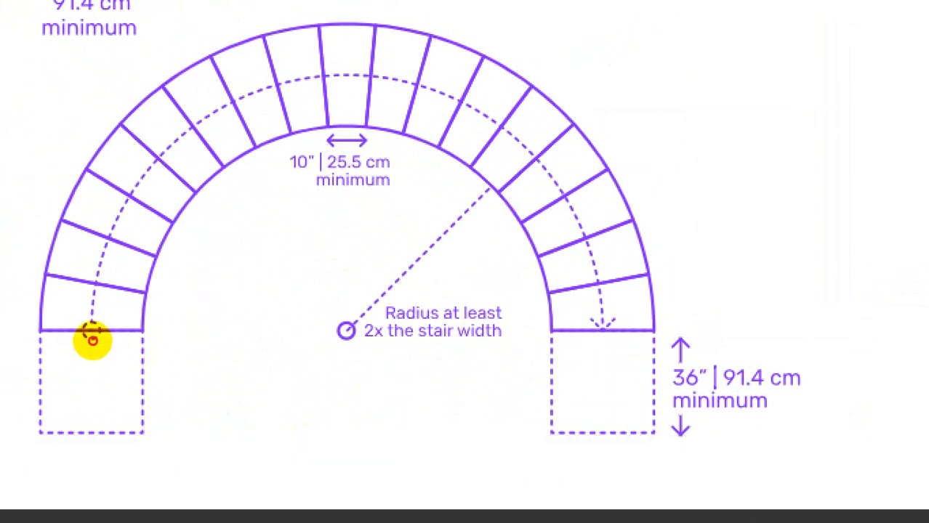
pyautogui.moveTo(41, 321)
pyautogui.mouseDown()
pyautogui.moveTo(21, 394)
pyautogui.moveTo(658, 407)
pyautogui.moveTo(651, 429)
pyautogui.mouseUp()
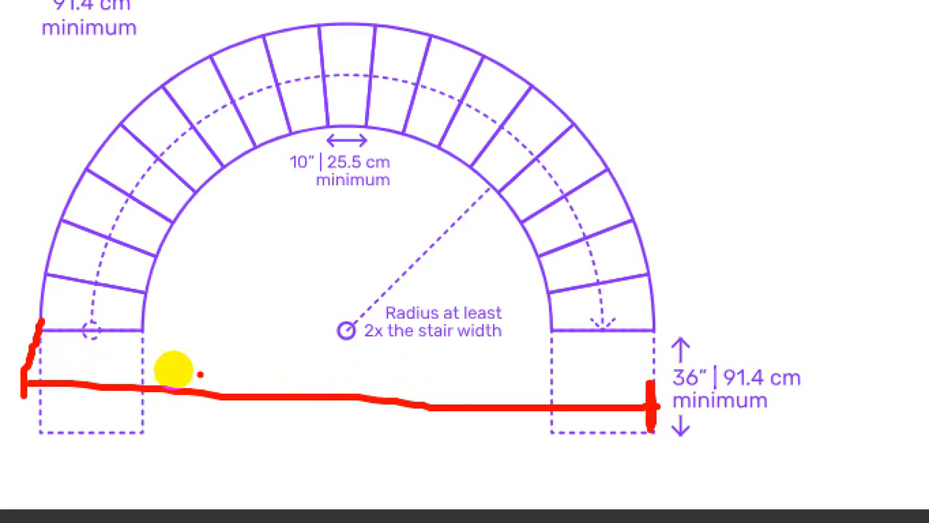
pyautogui.moveTo(345, 333); pyautogui.dragTo(25, 337)
pyautogui.moveTo(257, 432); pyautogui.dragTo(255, 486)
pyautogui.moveTo(298, 445); pyautogui.dragTo(295, 481)
pyautogui.moveTo(335, 429); pyautogui.dragTo(314, 458)
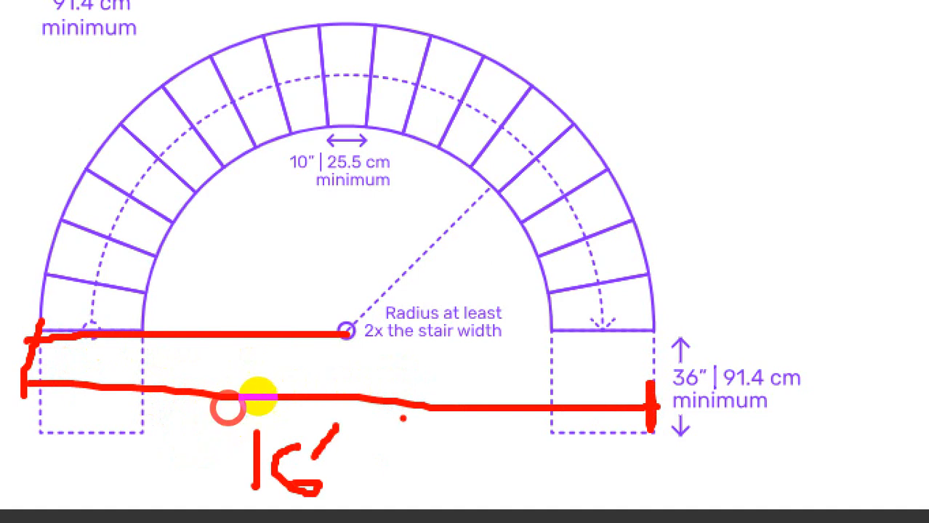
# Mark and label the outer radius from the plan's centre to its outer edge, and retrace the overall width
pyautogui.moveTo(347, 333); pyautogui.dragTo(640, 338)
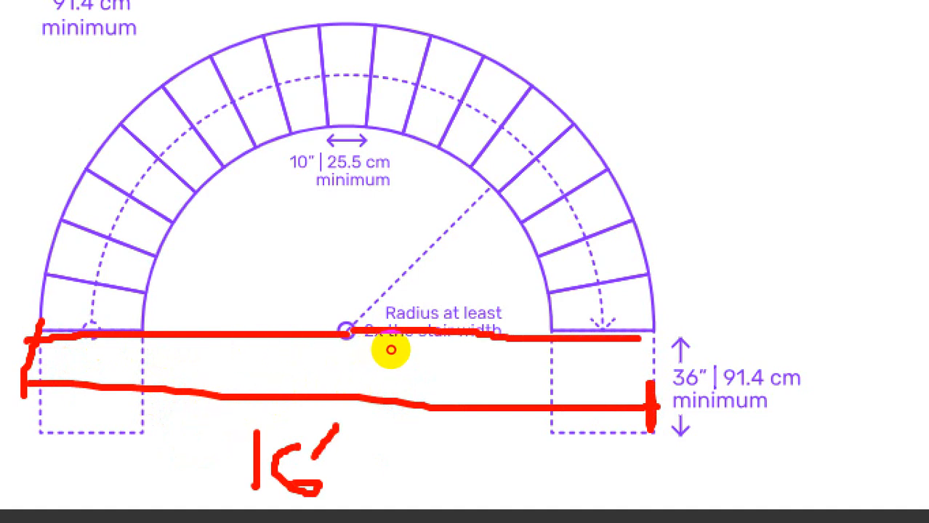
pyautogui.moveTo(397, 347); pyautogui.dragTo(388, 361)
pyautogui.moveTo(321, 368); pyautogui.dragTo(342, 380)
pyautogui.moveTo(538, 397); pyautogui.dragTo(509, 398)
pyautogui.moveTo(541, 361); pyautogui.dragTo(532, 369)
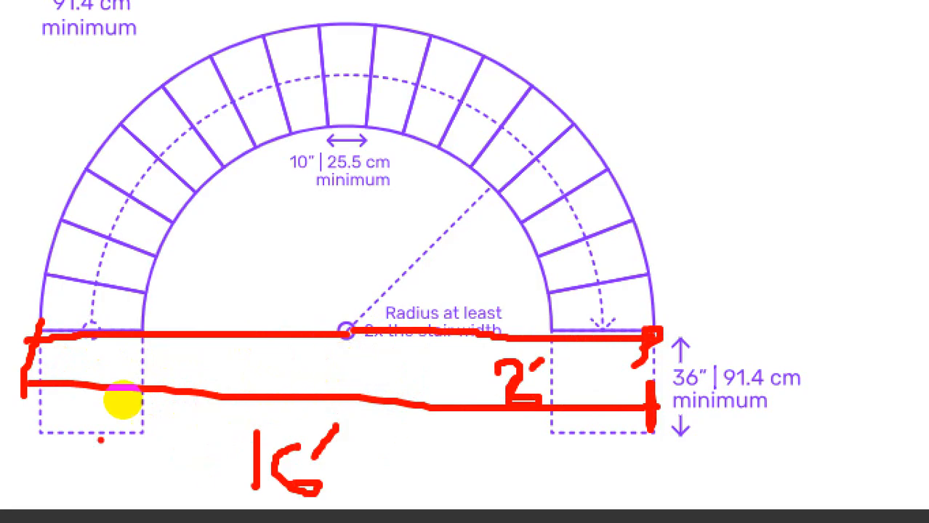
pyautogui.moveTo(78, 376); pyautogui.dragTo(401, 373)
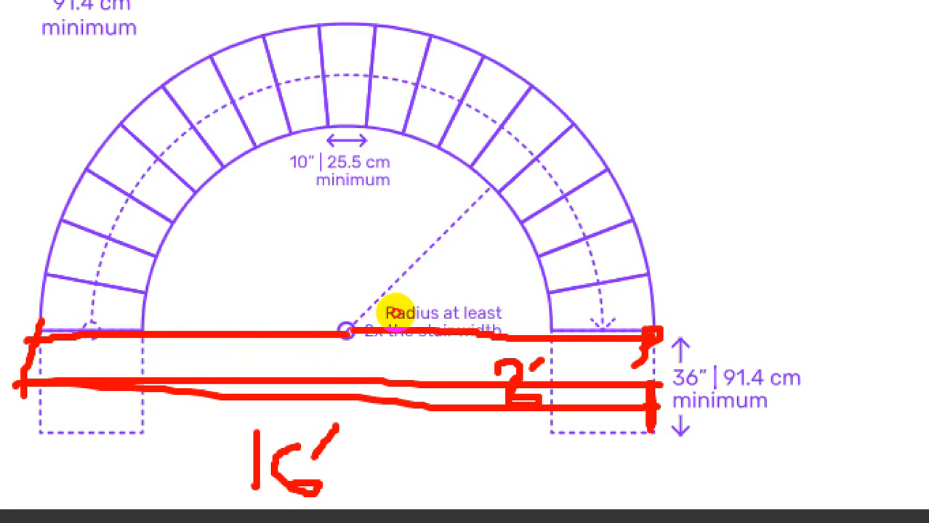
# Label the stair's tread width 4' and its inner radius 4' on the plan, and leave the markup
pyautogui.moveTo(647, 265); pyautogui.dragTo(538, 291)
pyautogui.moveTo(579, 250); pyautogui.dragTo(611, 286)
pyautogui.moveTo(633, 240); pyautogui.dragTo(618, 259)
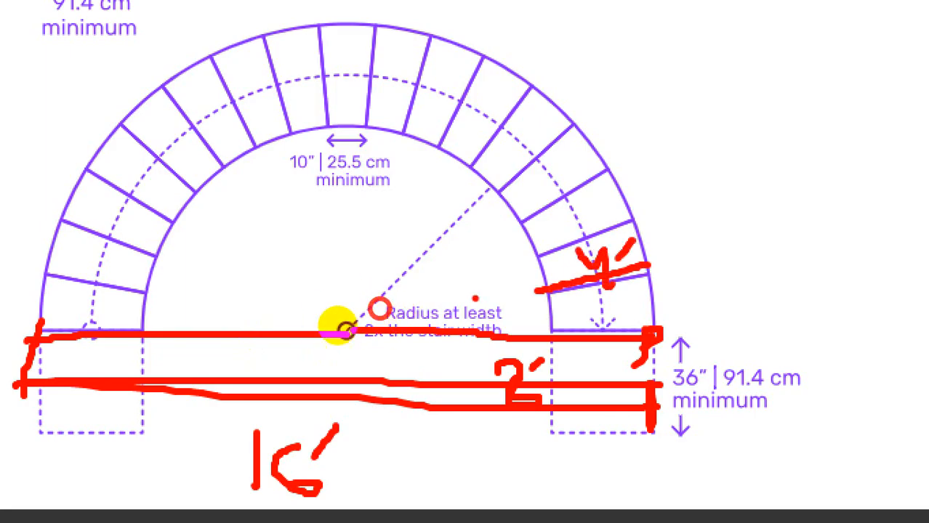
pyautogui.moveTo(356, 334)
pyautogui.mouseDown()
pyautogui.moveTo(475, 199)
pyautogui.moveTo(502, 239)
pyautogui.mouseUp()
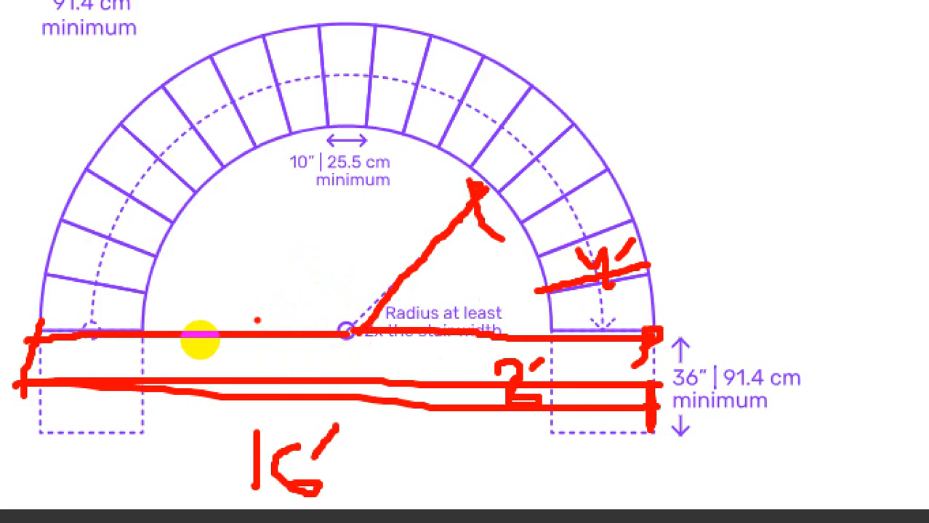
pyautogui.moveTo(459, 295); pyautogui.dragTo(471, 303)
pyautogui.moveTo(501, 274); pyautogui.dragTo(476, 335)
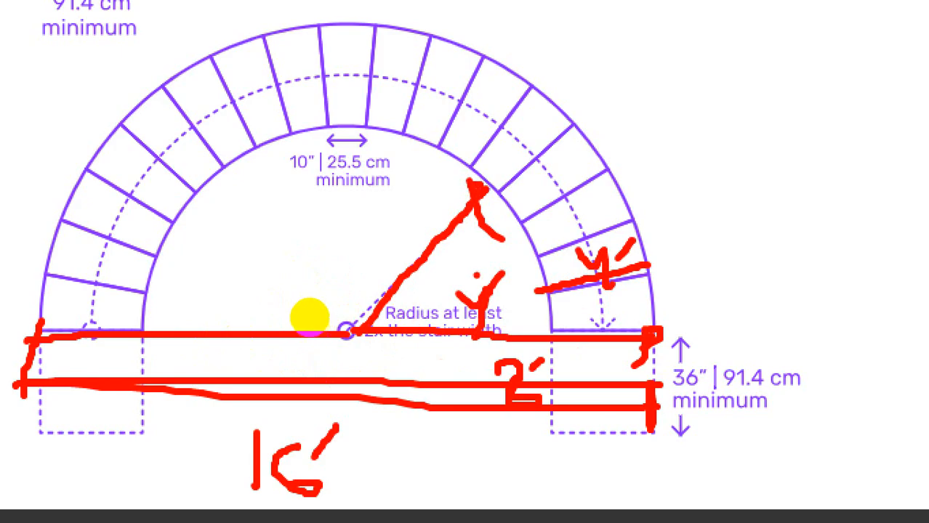
pyautogui.press('Escape')
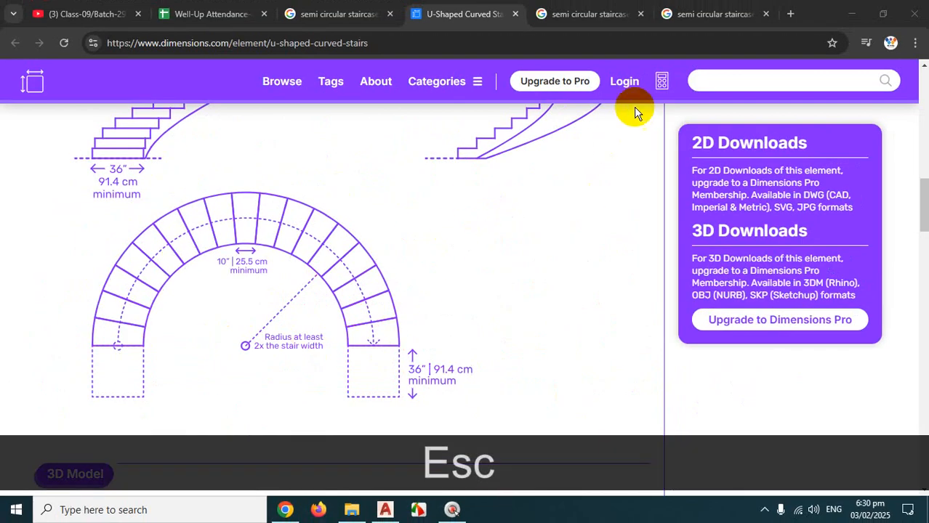
# Switch to the NEW PROJECT drawing in AutoCAD and start YQArch's Plan of Arc Staircase command
pyautogui.click(853, 14)
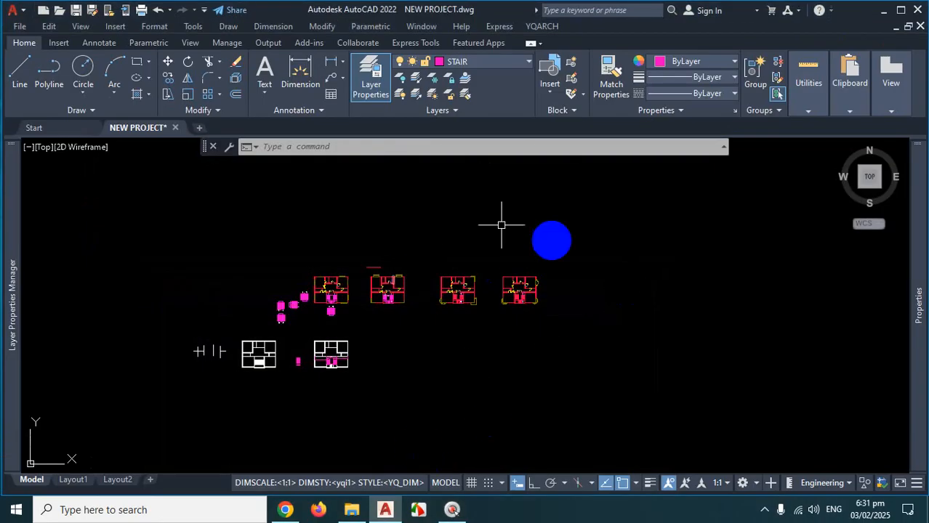
pyautogui.scroll(5, 369, 284)
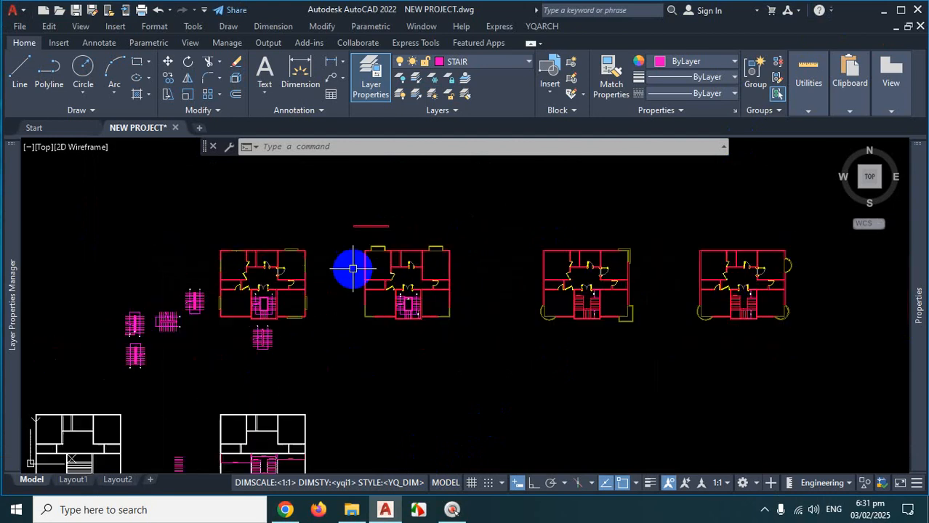
pyautogui.scroll(4, 501, 286)
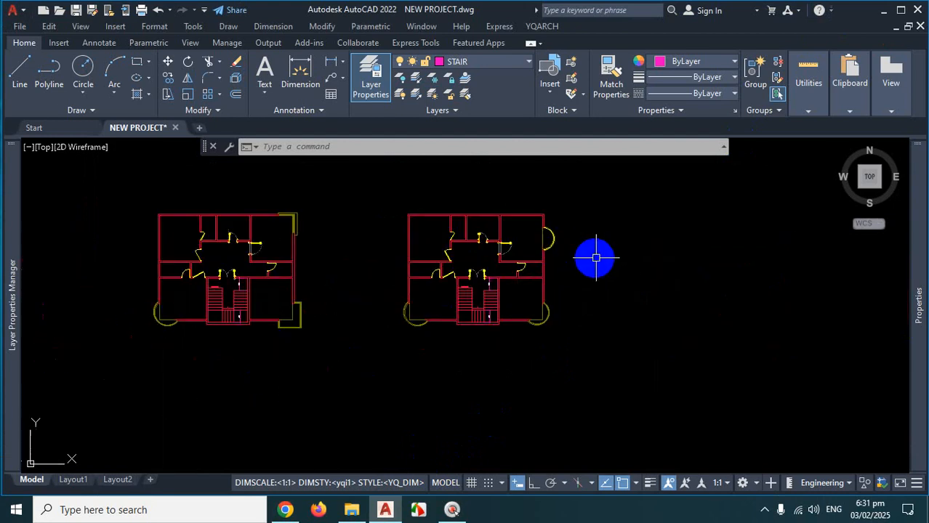
pyautogui.click(541, 26)
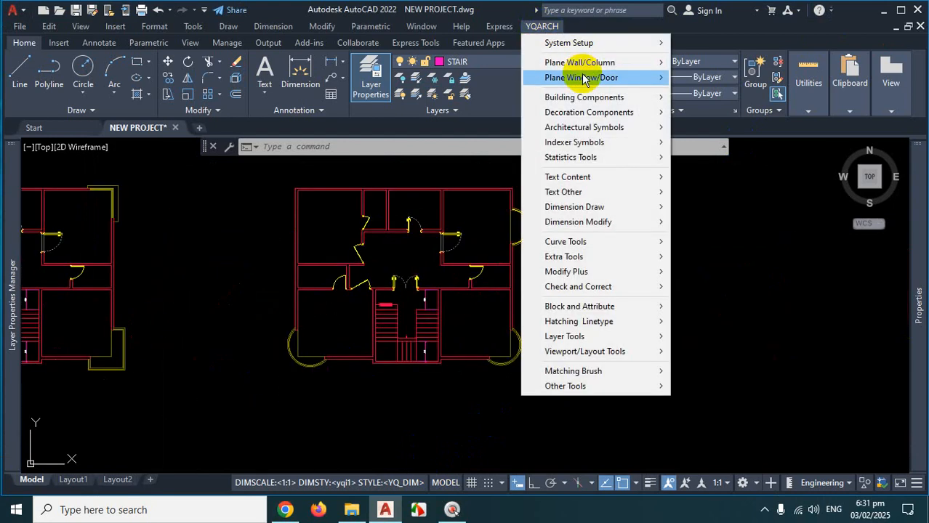
pyautogui.moveTo(585, 80)
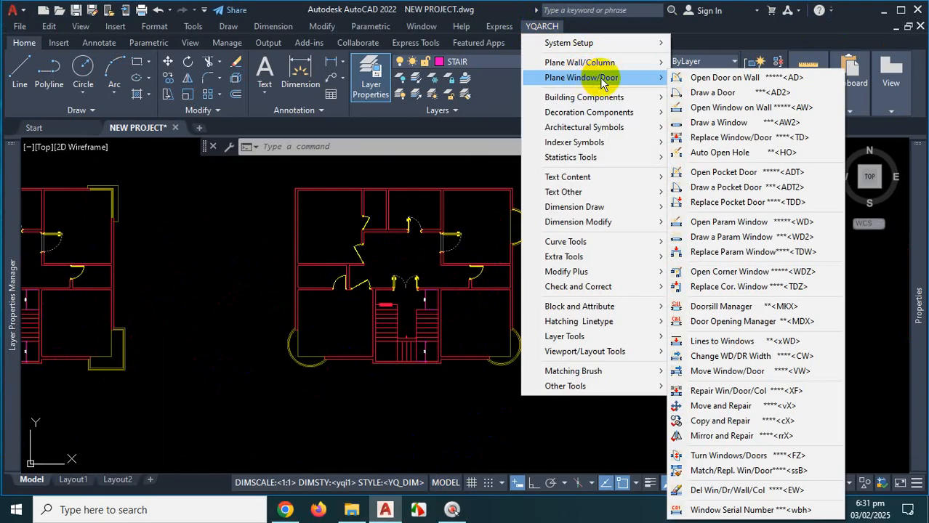
pyautogui.moveTo(591, 97)
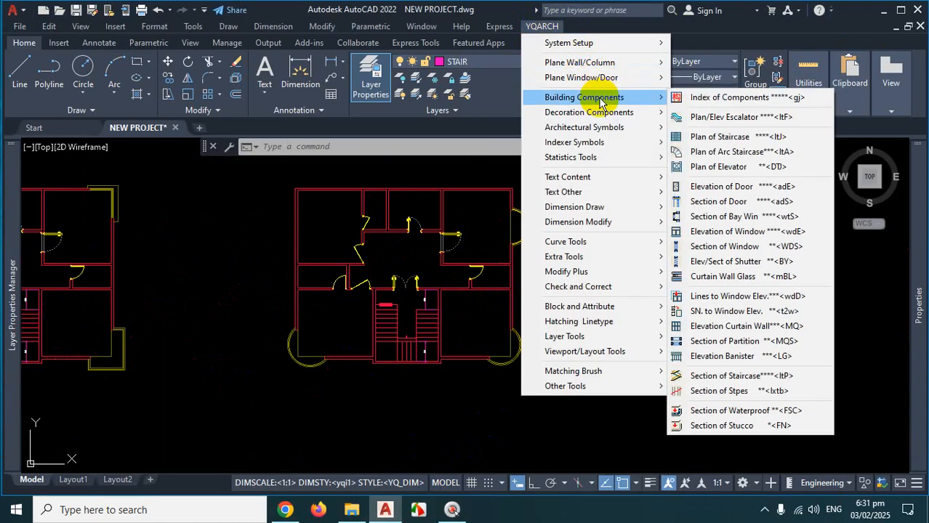
pyautogui.click(735, 153)
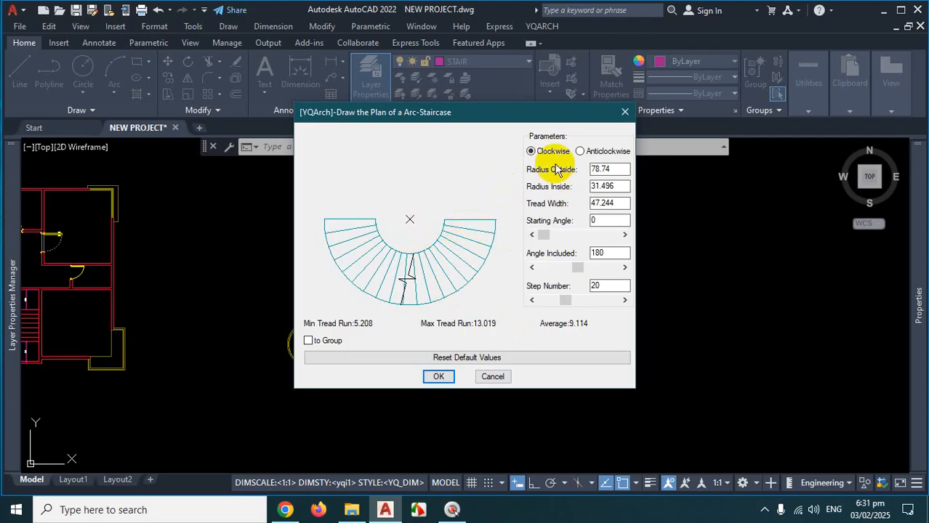
# Underline the Clockwise and Anticlockwise options in red and draw arrows on the preview for both stair directions
pyautogui.hotkey('ctrl', '1')
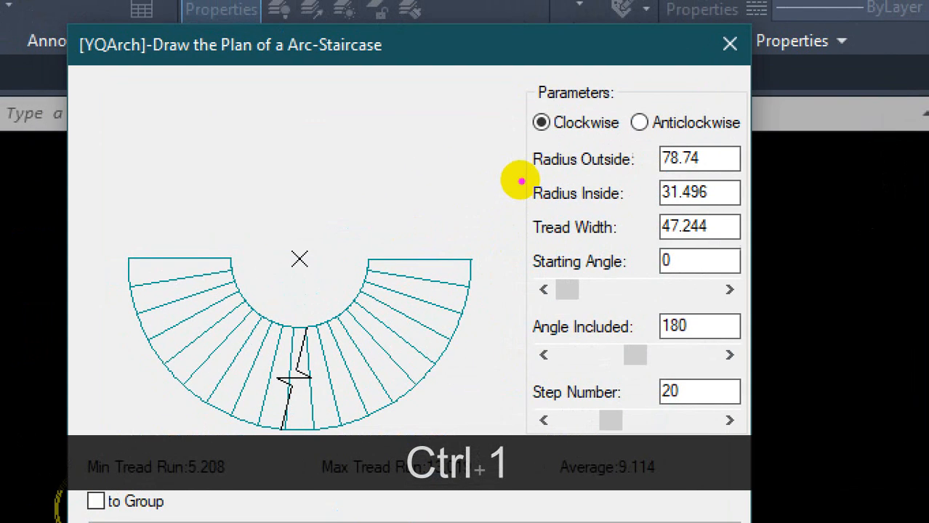
pyautogui.moveTo(555, 141); pyautogui.dragTo(772, 150)
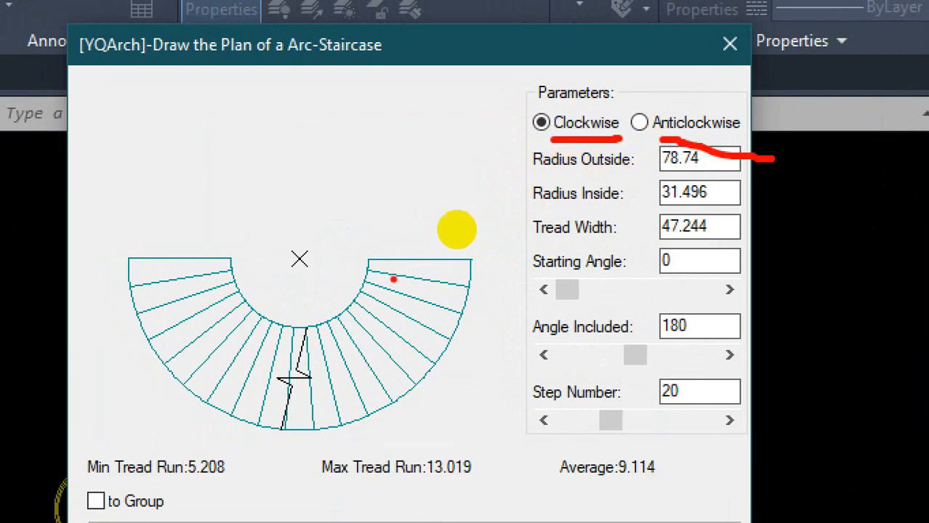
pyautogui.moveTo(363, 257)
pyautogui.mouseDown()
pyautogui.moveTo(479, 254)
pyautogui.moveTo(425, 280)
pyautogui.moveTo(394, 335)
pyautogui.moveTo(347, 365)
pyautogui.mouseUp()
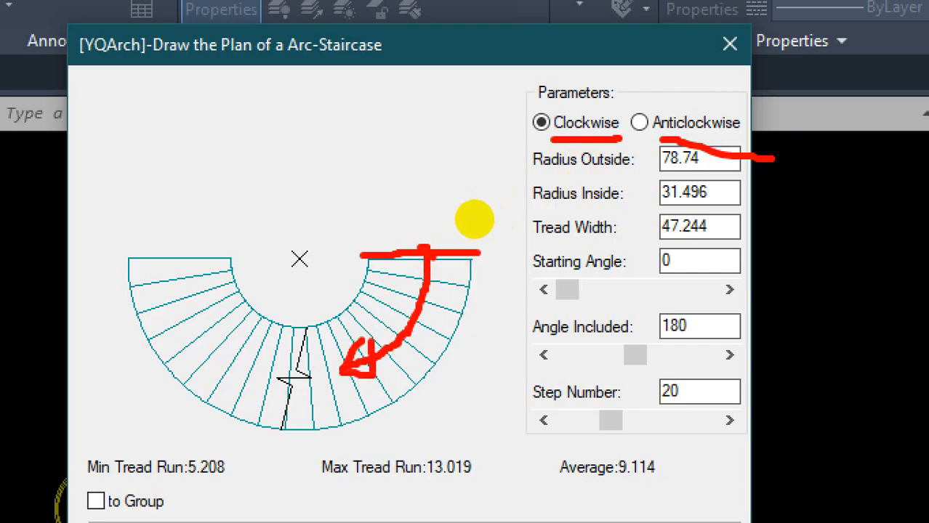
pyautogui.moveTo(436, 250); pyautogui.dragTo(328, 109)
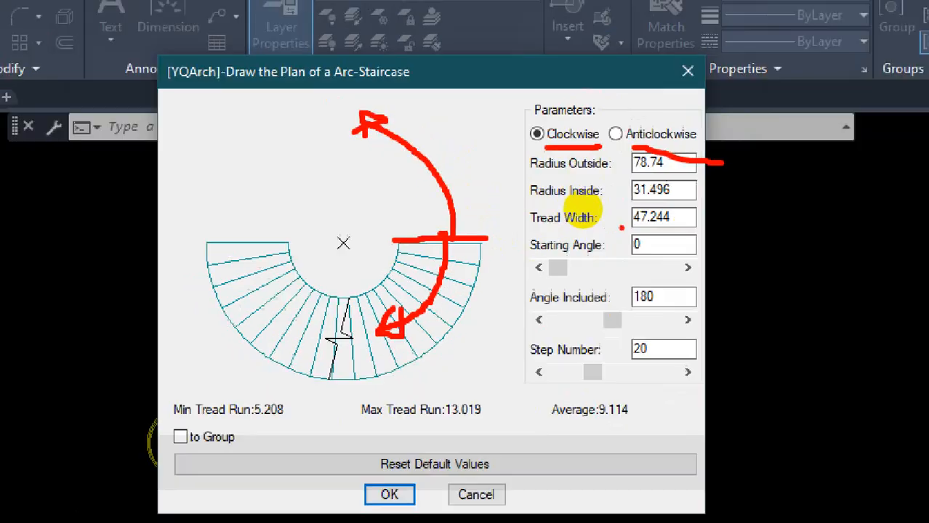
pyautogui.press('Escape')
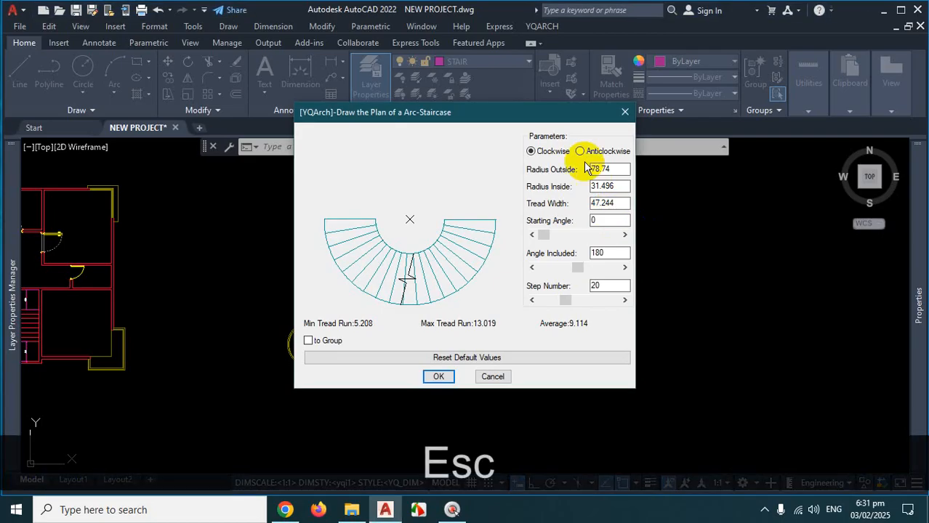
# Compare the clockwise and anticlockwise directions in the preview and set the arc staircase to Anticlockwise
pyautogui.click(615, 134)
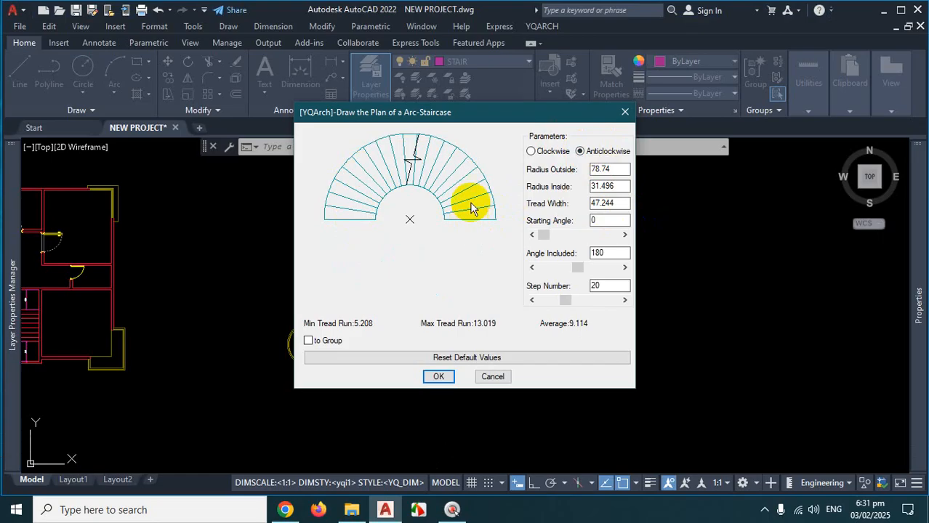
pyautogui.click(531, 152)
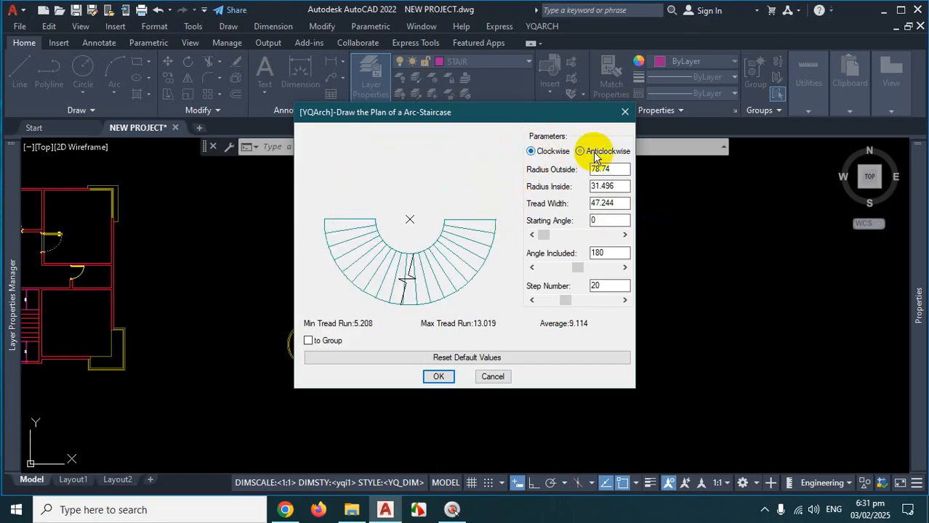
pyautogui.click(594, 152)
pyautogui.click(531, 151)
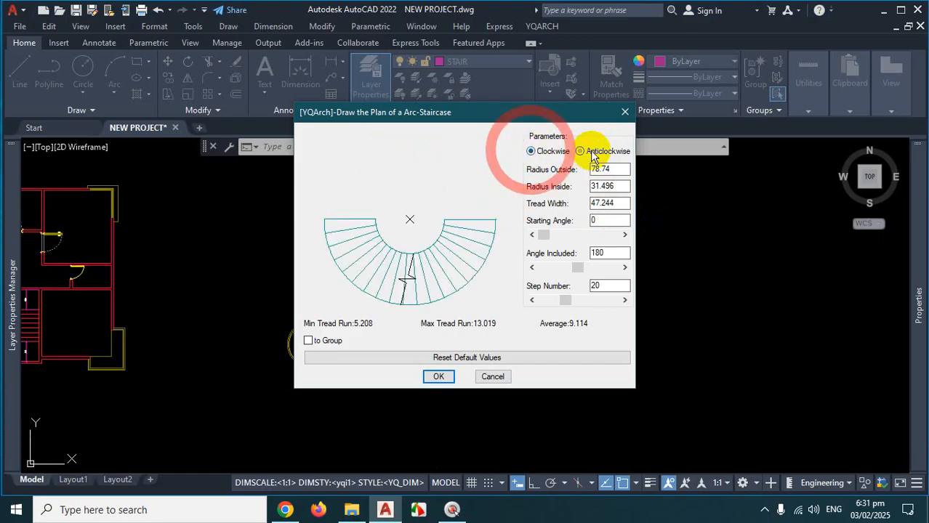
pyautogui.click(594, 152)
pyautogui.click(531, 150)
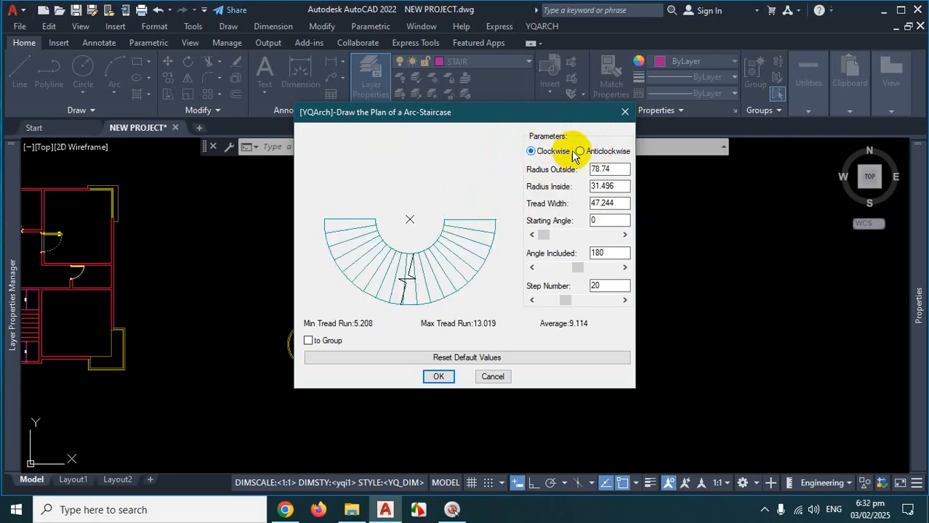
pyautogui.click(581, 151)
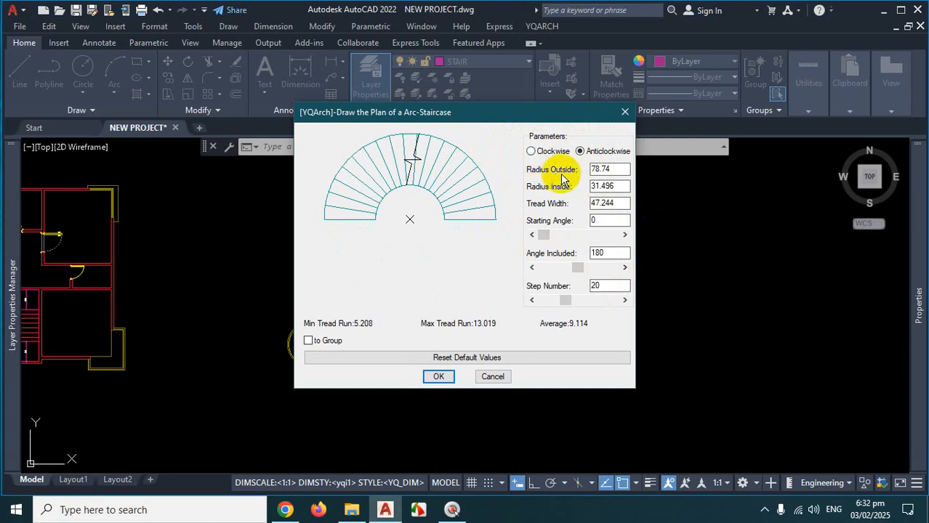
# Mark the outer radius in red from the preview's centre to its outer edge and underline the Radius Outside label
pyautogui.press('ctrl')
pyautogui.hotkey('ctrl', '1')
pyautogui.click(420, 210)
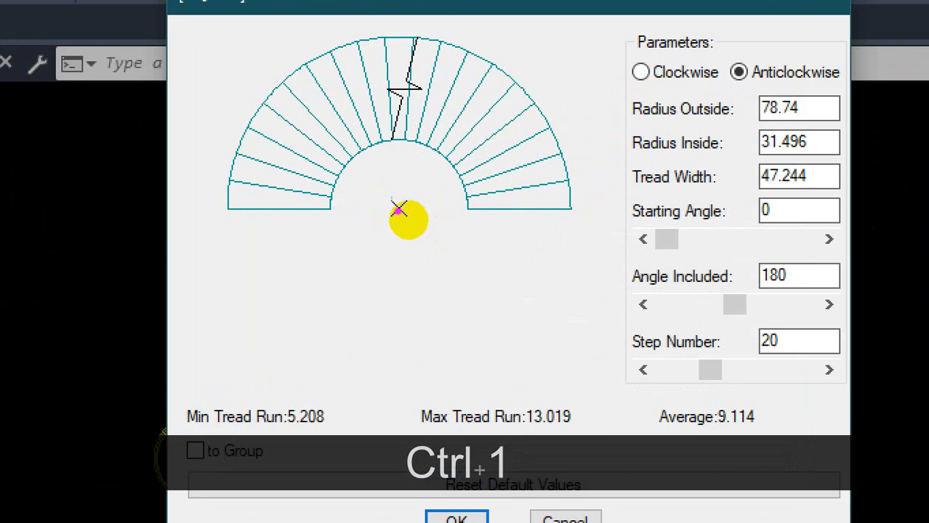
pyautogui.moveTo(398, 211)
pyautogui.mouseDown()
pyautogui.moveTo(448, 208)
pyautogui.moveTo(490, 222)
pyautogui.mouseUp()
pyautogui.moveTo(559, 218); pyautogui.dragTo(557, 232)
pyautogui.moveTo(627, 127); pyautogui.dragTo(665, 126)
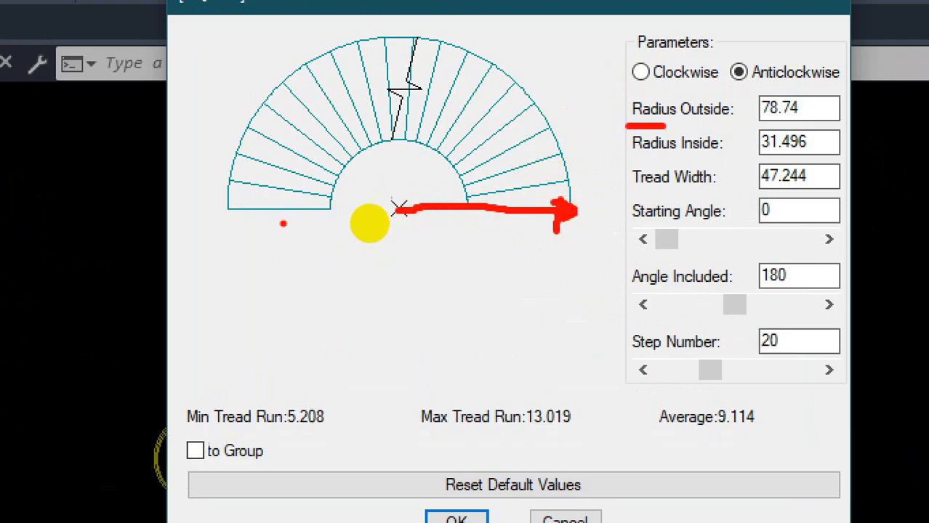
# Mark the preview's full width as 16, add a second radius line to the outer arc, and leave the markup
pyautogui.moveTo(222, 234)
pyautogui.mouseDown()
pyautogui.moveTo(222, 266)
pyautogui.moveTo(564, 255)
pyautogui.moveTo(569, 237)
pyautogui.mouseUp()
pyautogui.moveTo(404, 294); pyautogui.dragTo(414, 320)
pyautogui.moveTo(441, 290); pyautogui.dragTo(429, 308)
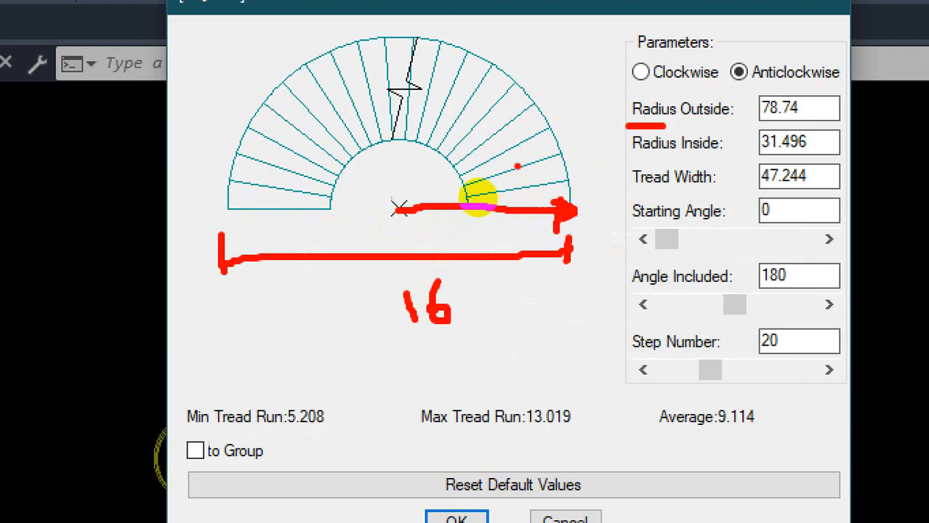
pyautogui.moveTo(397, 209); pyautogui.dragTo(299, 69)
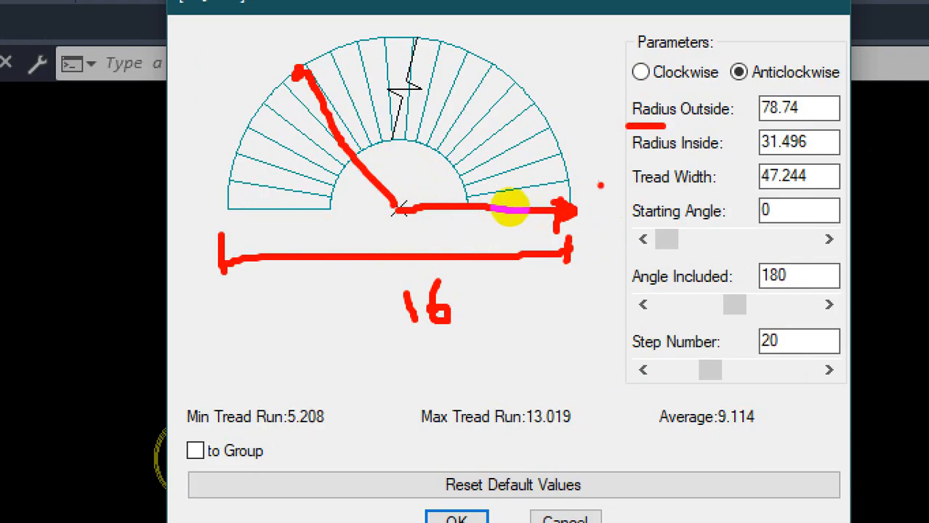
pyautogui.press('Escape')
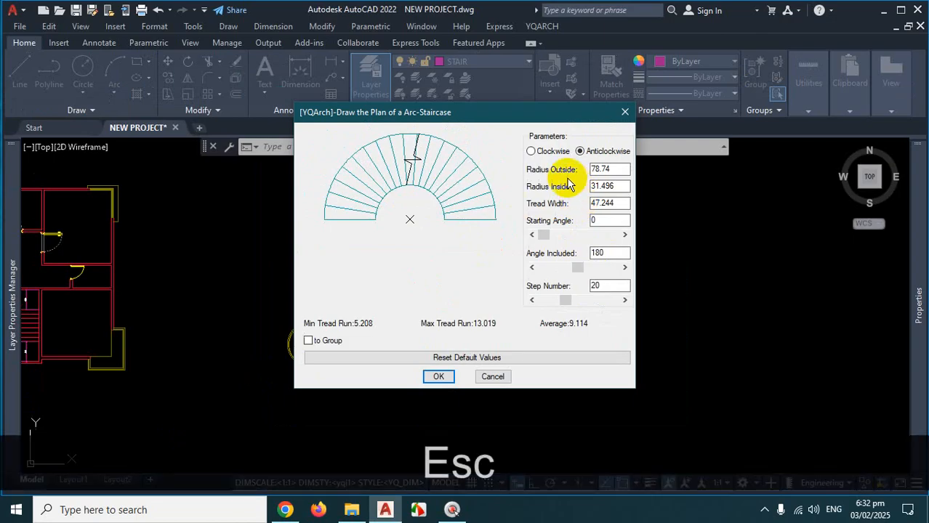
# Set the staircase's outside radius to 96
pyautogui.moveTo(615, 168); pyautogui.dragTo(537, 167)
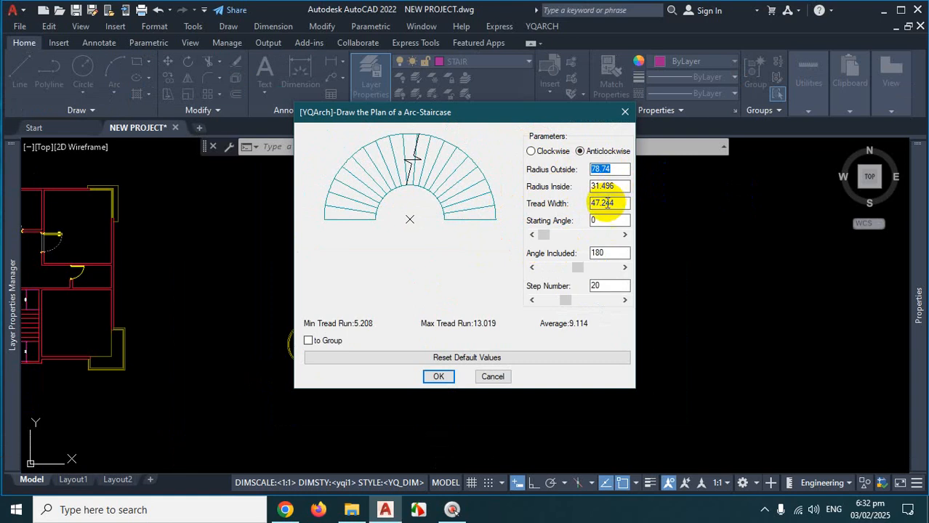
pyautogui.write('96')
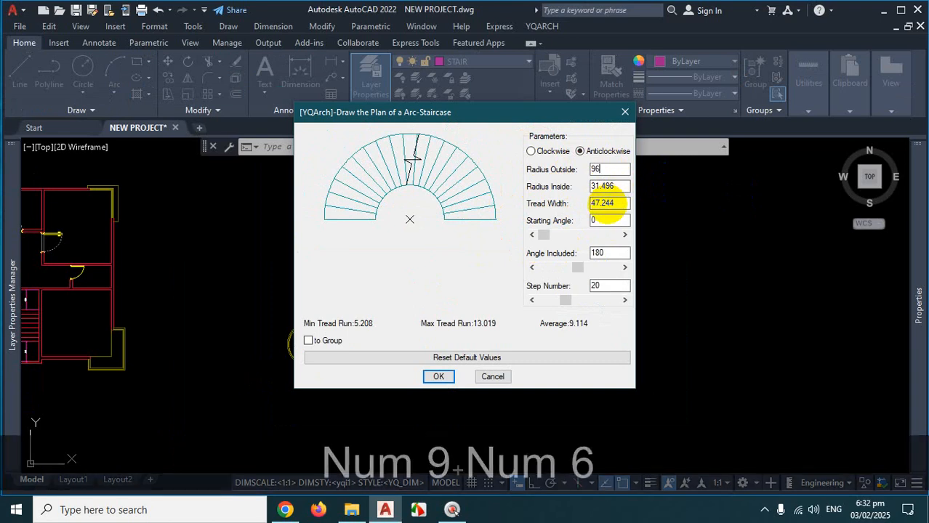
pyautogui.click(615, 187)
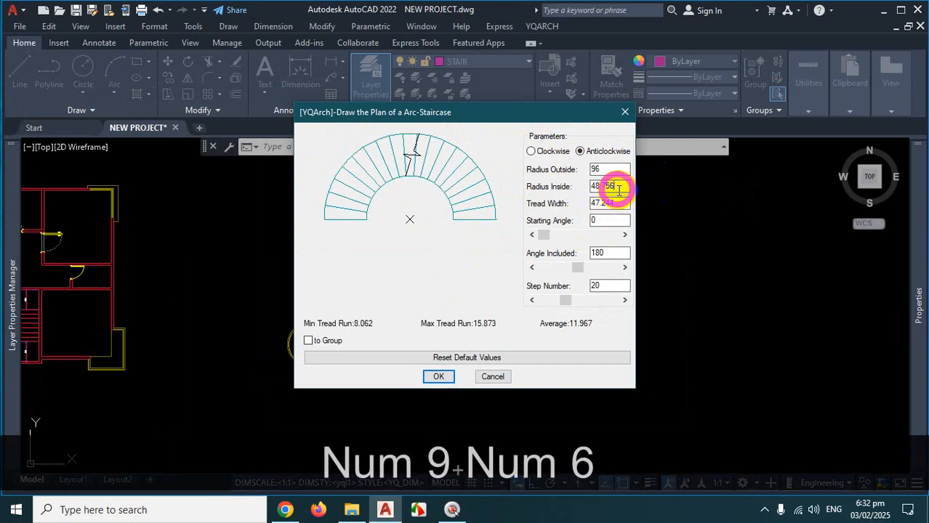
# Mark the tread width on the staircase preview in red, label it 4', and leave the markup
pyautogui.hotkey('ctrl', '1')
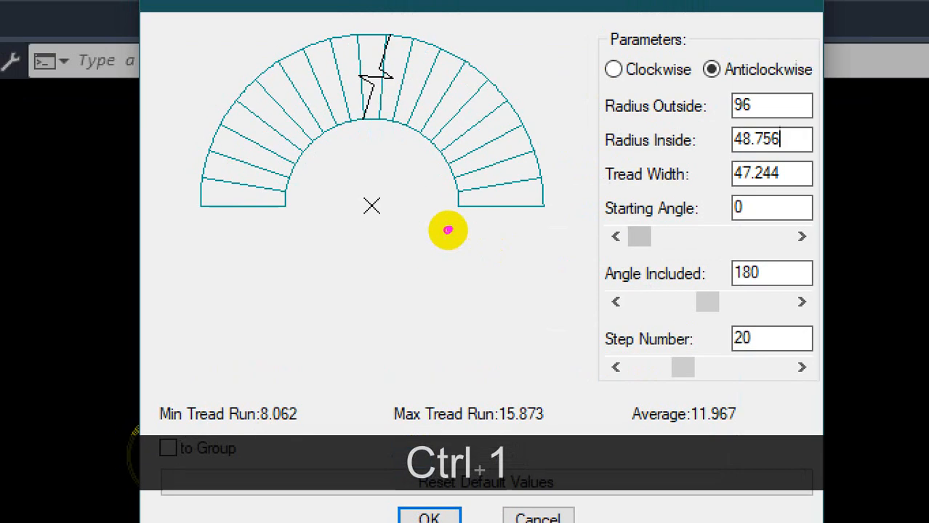
pyautogui.moveTo(464, 215)
pyautogui.mouseDown()
pyautogui.moveTo(560, 211)
pyautogui.moveTo(541, 230)
pyautogui.mouseUp()
pyautogui.moveTo(469, 240)
pyautogui.mouseDown()
pyautogui.moveTo(479, 266)
pyautogui.moveTo(484, 247)
pyautogui.mouseUp()
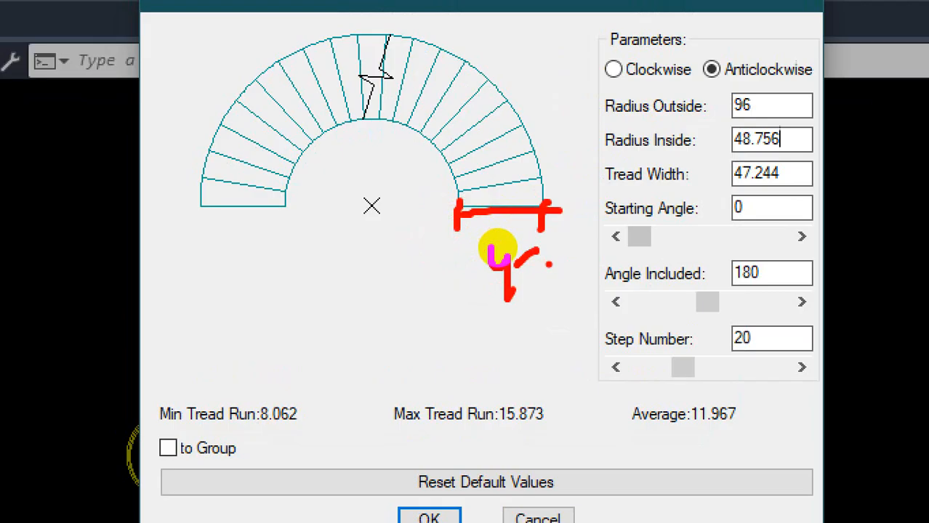
pyautogui.hotkey('ctrl', '1')
pyautogui.press('Escape')
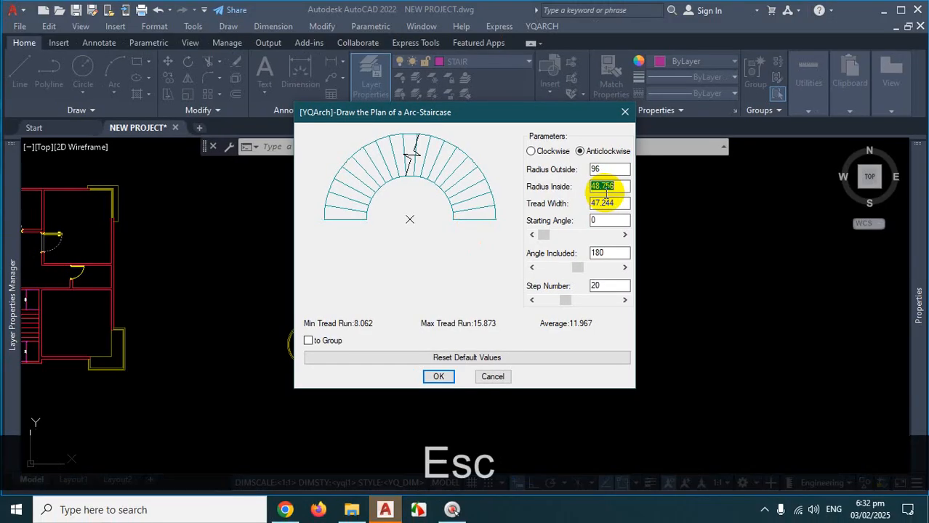
# Try an inside radius of 78 for the staircase
pyautogui.write('78')
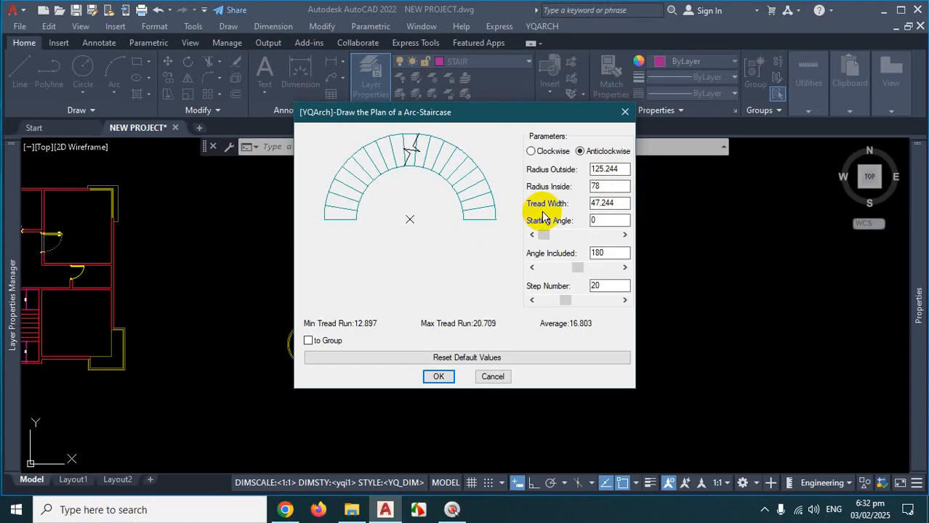
pyautogui.hotkey('ctrl', '1')
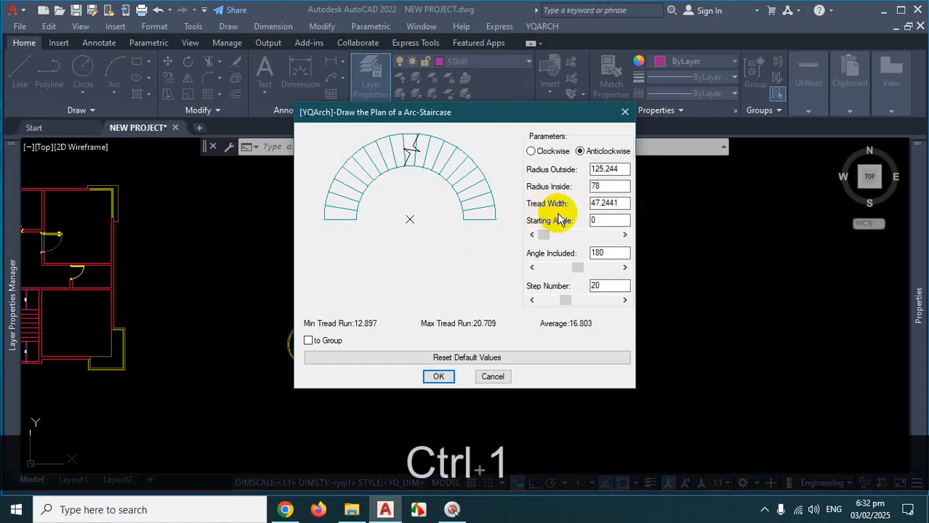
# Circle the outside radius value in red, underline the Radius Inside and Tread Width labels, and leave the markup
pyautogui.hotkey('ctrl', '1')
pyautogui.click(616, 174)
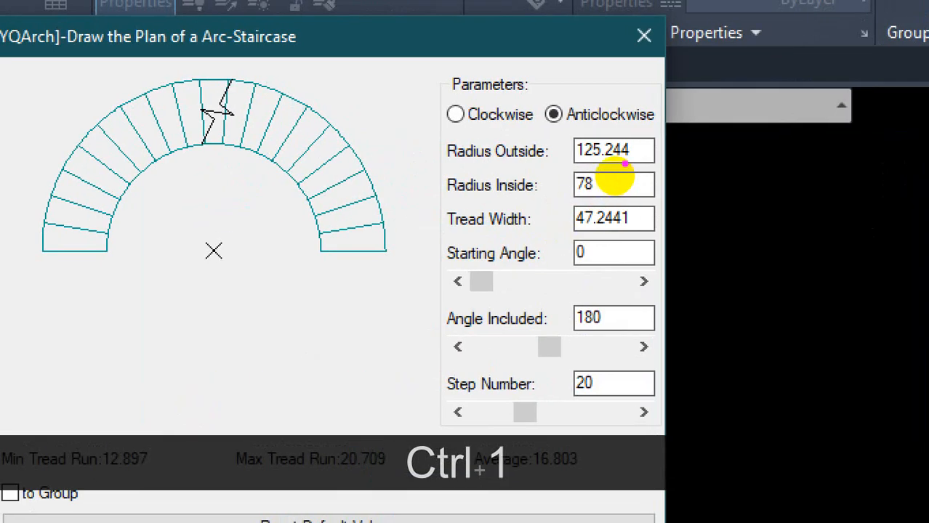
pyautogui.moveTo(612, 163)
pyautogui.mouseDown()
pyautogui.moveTo(563, 171)
pyautogui.moveTo(581, 120)
pyautogui.mouseUp()
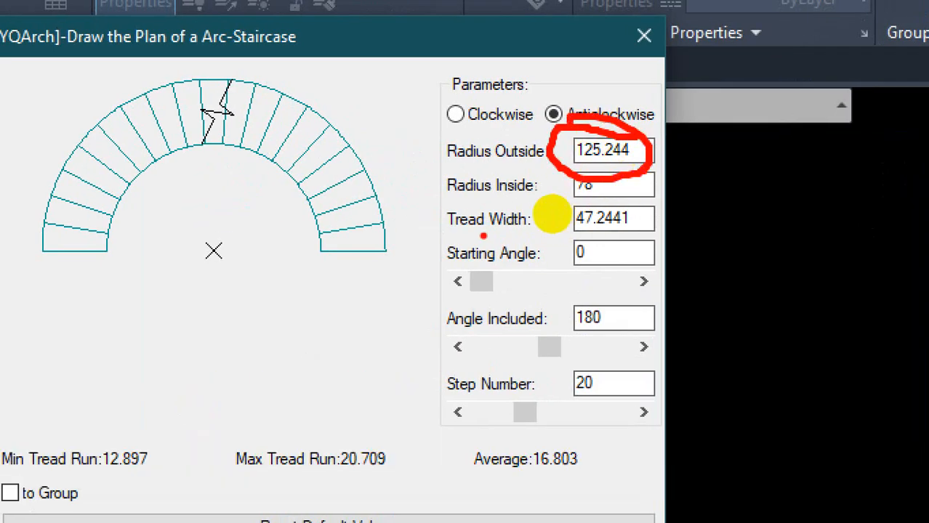
pyautogui.moveTo(454, 207); pyautogui.dragTo(518, 204)
pyautogui.moveTo(448, 233); pyautogui.dragTo(501, 236)
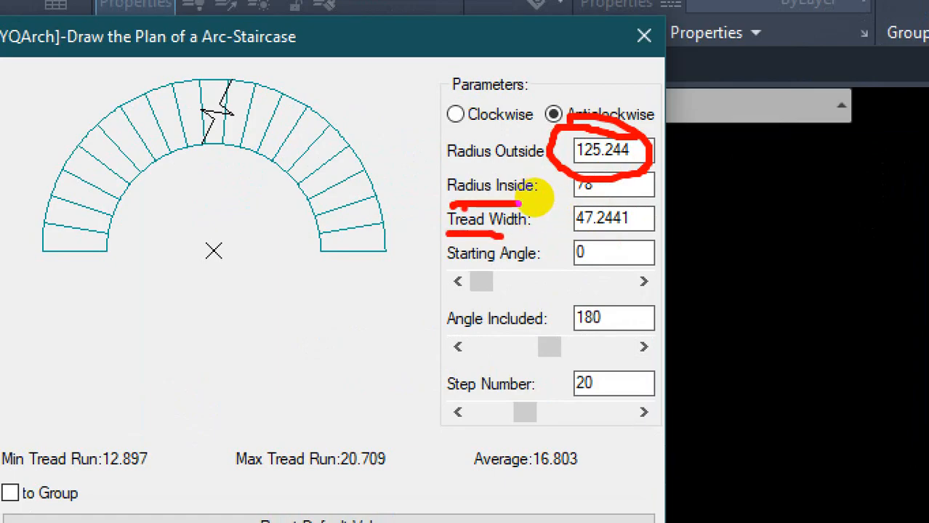
pyautogui.moveTo(464, 208); pyautogui.dragTo(554, 202)
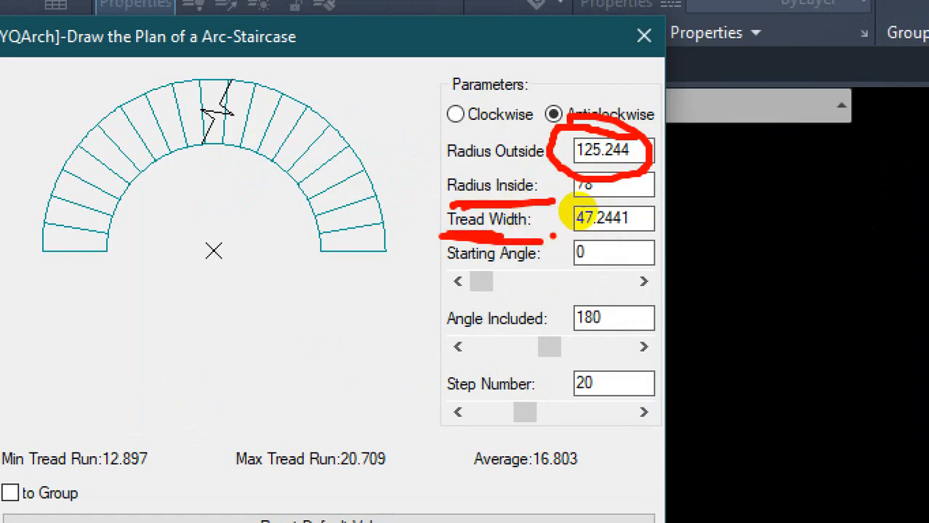
pyautogui.press('Escape')
# Set both the inside radius and the tread width of the arc staircase to 48
pyautogui.doubleClick(605, 203)
pyautogui.doubleClick(596, 186)
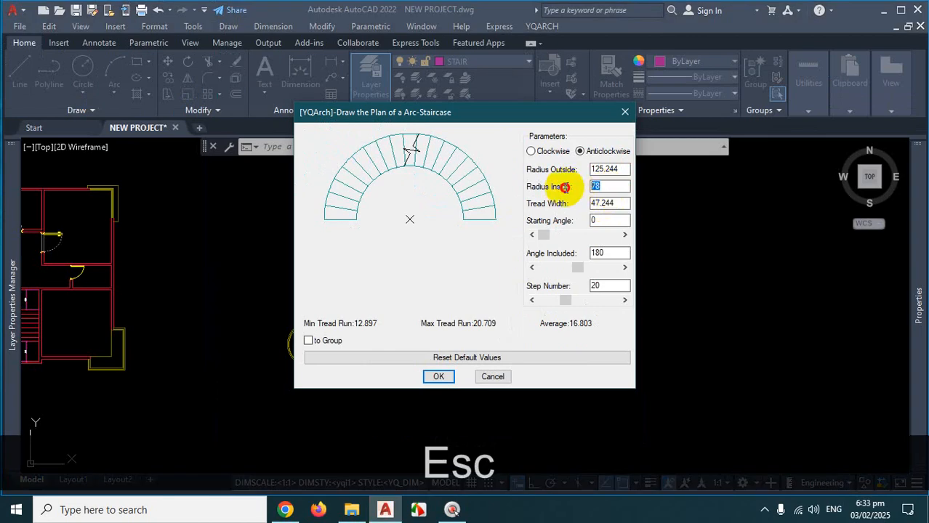
pyautogui.write('48')
pyautogui.click(617, 204)
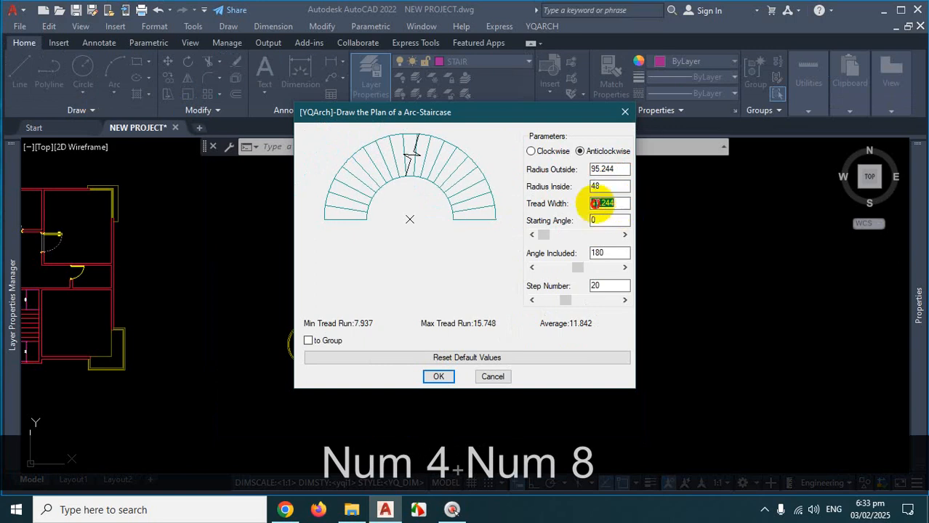
pyautogui.moveTo(594, 204); pyautogui.dragTo(586, 203)
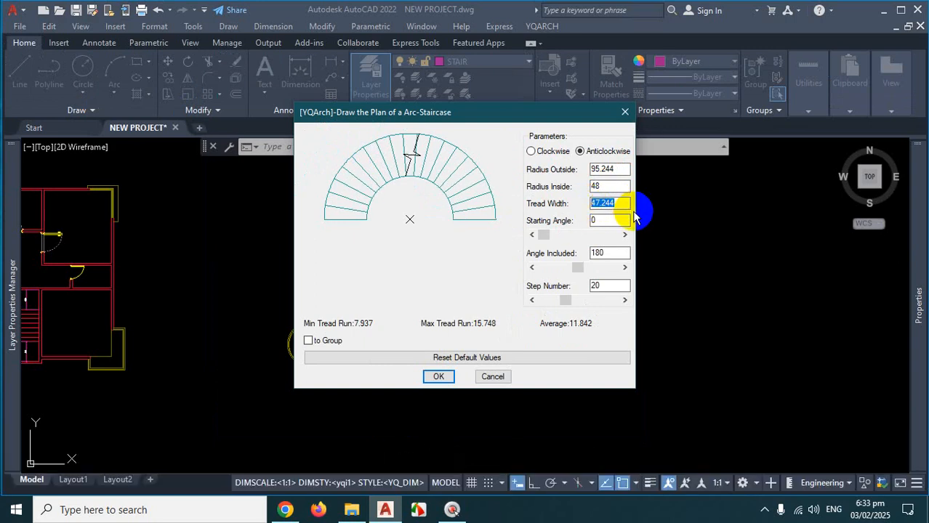
pyautogui.write('48')
pyautogui.click(618, 219)
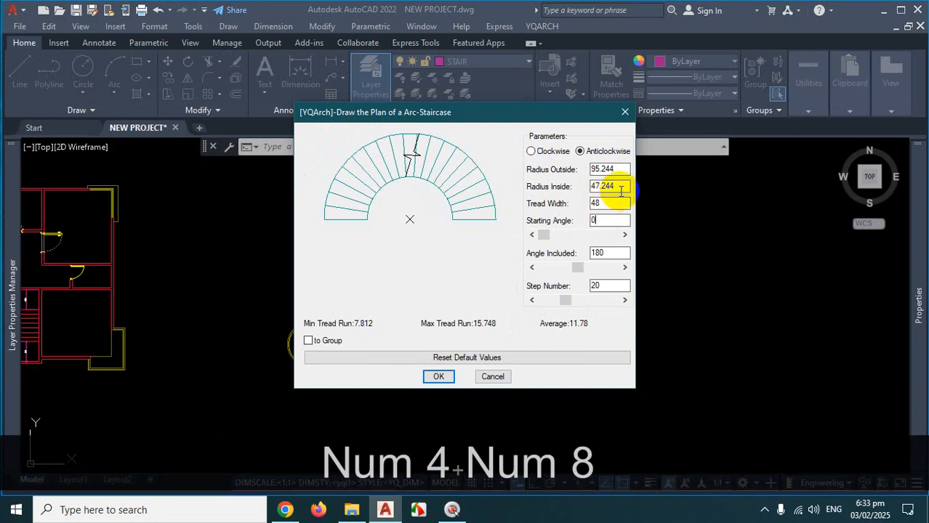
pyautogui.moveTo(621, 189); pyautogui.dragTo(587, 186)
pyautogui.write('48')
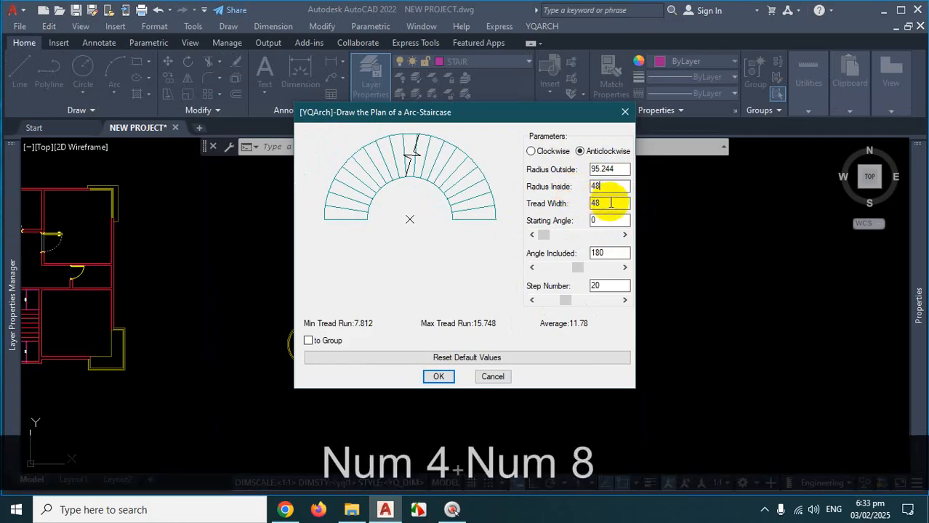
pyautogui.click(611, 202)
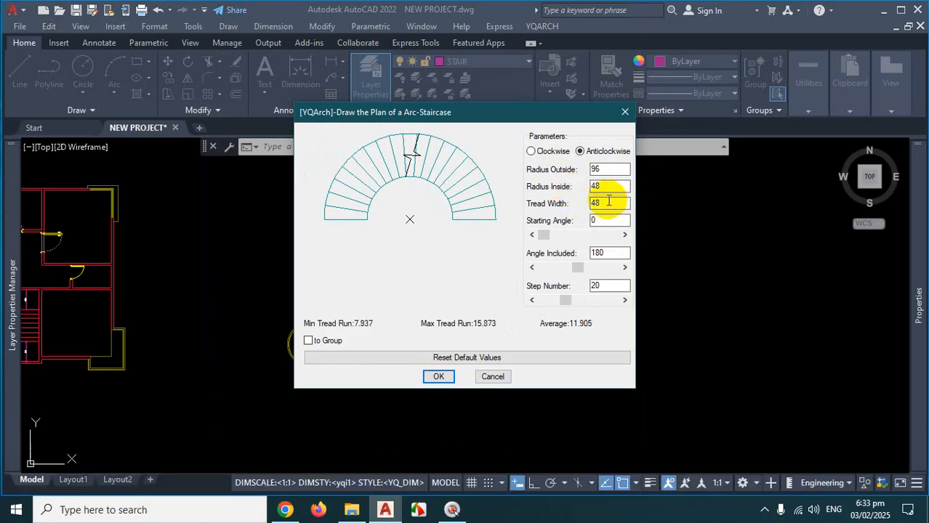
# Circle the outside radius value in red, trace the inside radius and tread width on the staircase preview, and leave the markup
pyautogui.hotkey('ctrl', '1')
pyautogui.click(595, 192)
pyautogui.moveTo(608, 130)
pyautogui.mouseDown()
pyautogui.moveTo(592, 176)
pyautogui.moveTo(591, 156)
pyautogui.mouseUp()
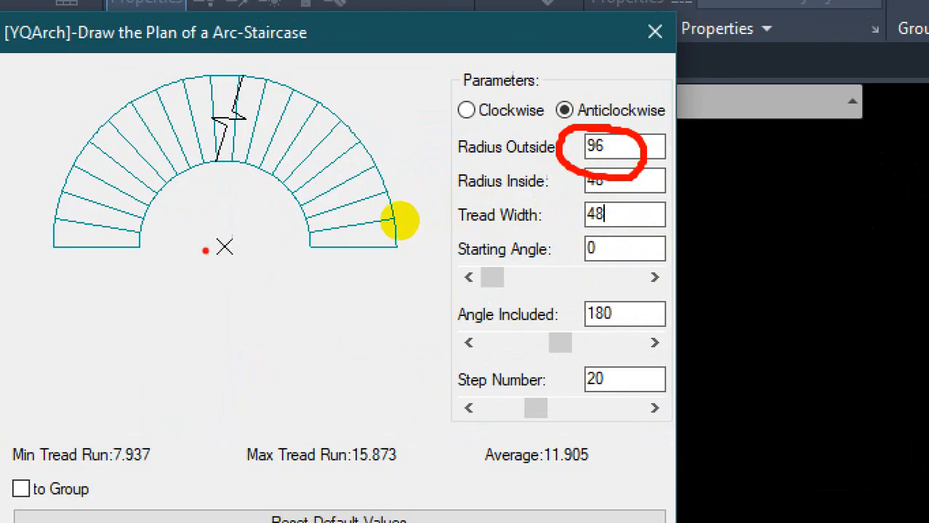
pyautogui.moveTo(207, 249)
pyautogui.mouseDown()
pyautogui.moveTo(307, 243)
pyautogui.moveTo(315, 298)
pyautogui.moveTo(418, 276)
pyautogui.moveTo(415, 297)
pyautogui.mouseUp()
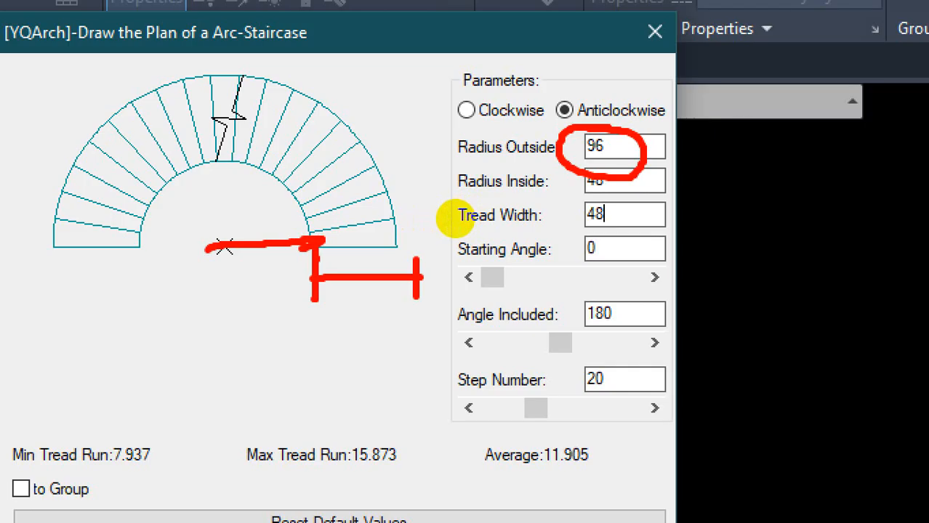
pyautogui.moveTo(316, 243)
pyautogui.mouseDown()
pyautogui.moveTo(315, 207)
pyautogui.moveTo(252, 178)
pyautogui.moveTo(187, 215)
pyautogui.moveTo(375, 245)
pyautogui.mouseUp()
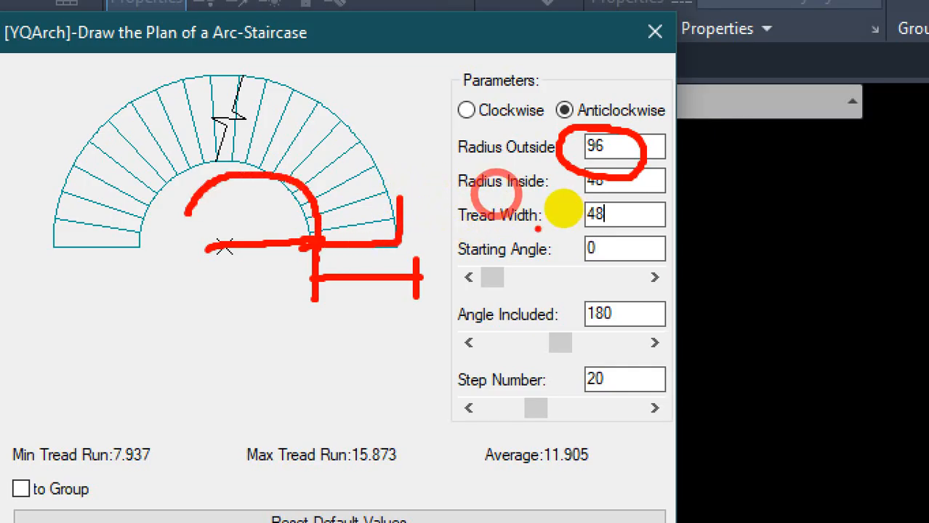
pyautogui.press('Escape')
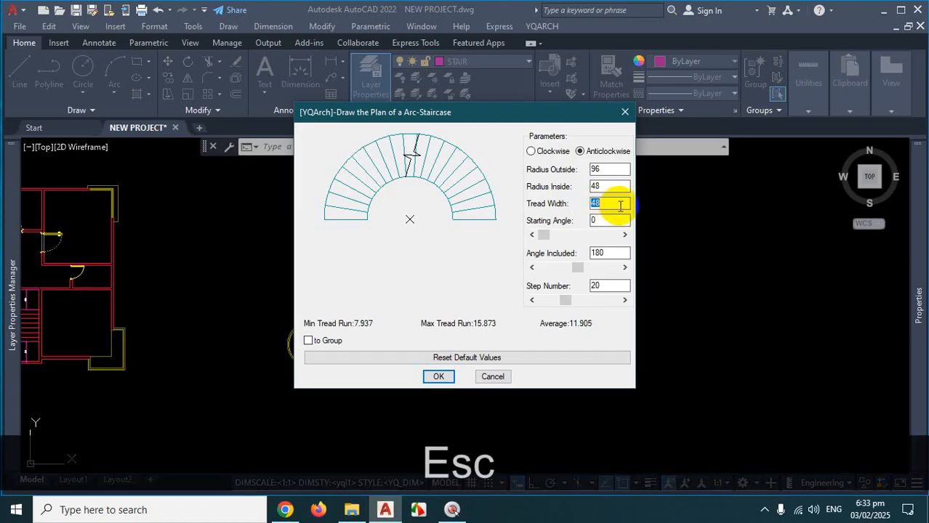
# Set the tread width of the arc staircase to 42
pyautogui.doubleClick(603, 204)
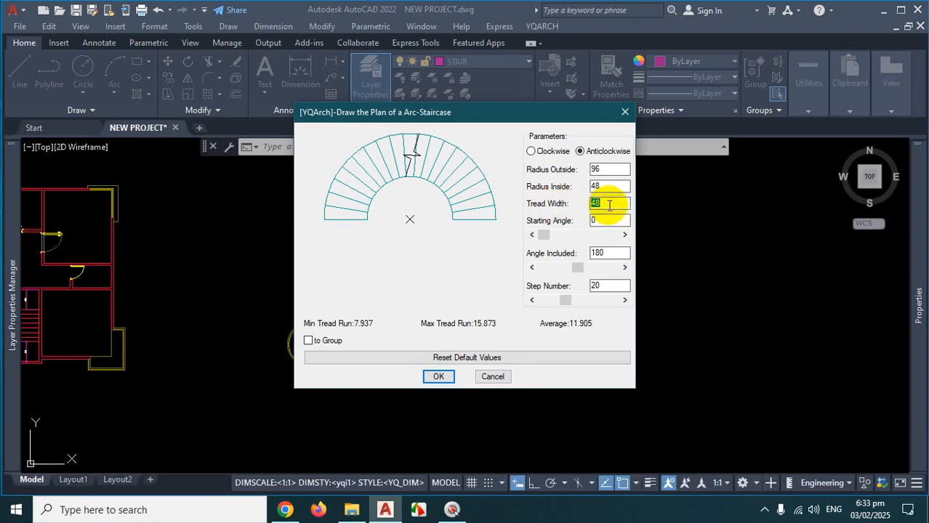
pyautogui.write('42')
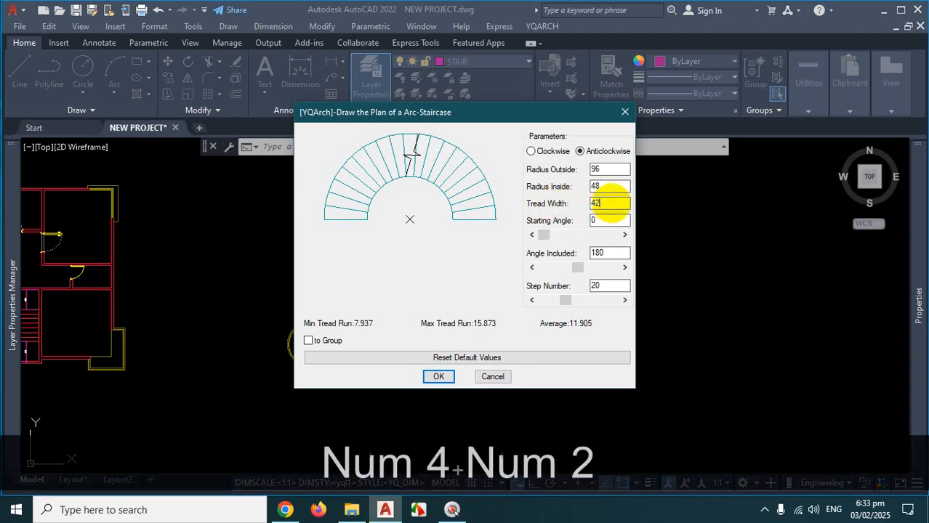
pyautogui.click(626, 221)
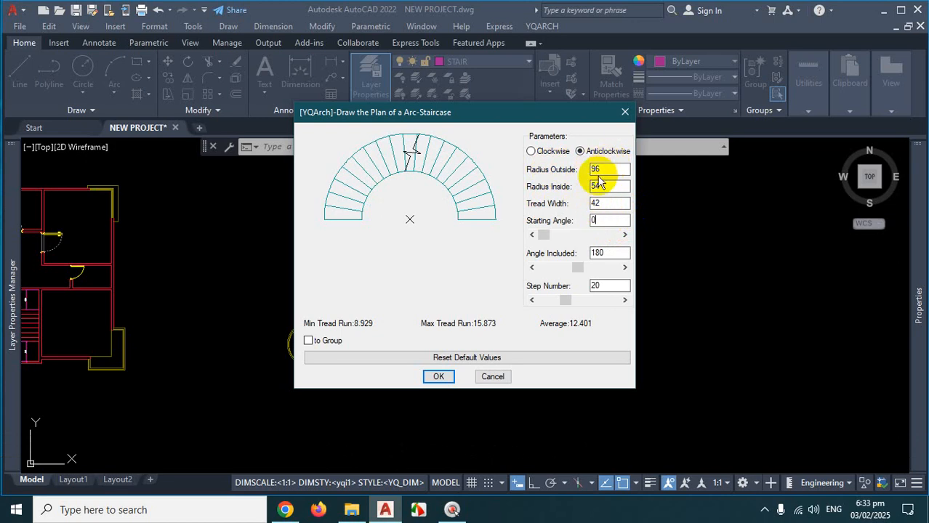
# Circle the outside radius value in red and leave the markup
pyautogui.hotkey('ctrl', '1')
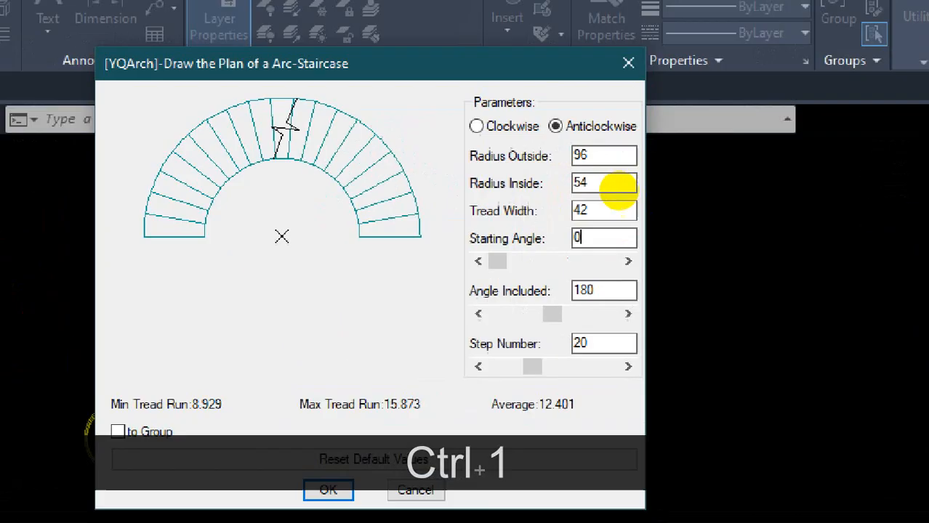
pyautogui.click(618, 185)
pyautogui.moveTo(558, 121)
pyautogui.mouseDown()
pyautogui.moveTo(573, 183)
pyautogui.moveTo(584, 149)
pyautogui.moveTo(603, 141)
pyautogui.mouseUp()
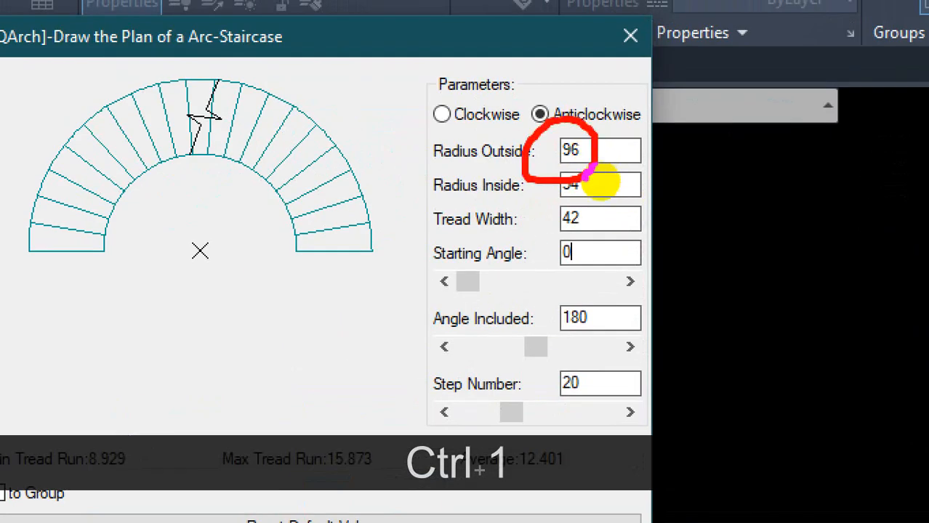
pyautogui.press('Escape')
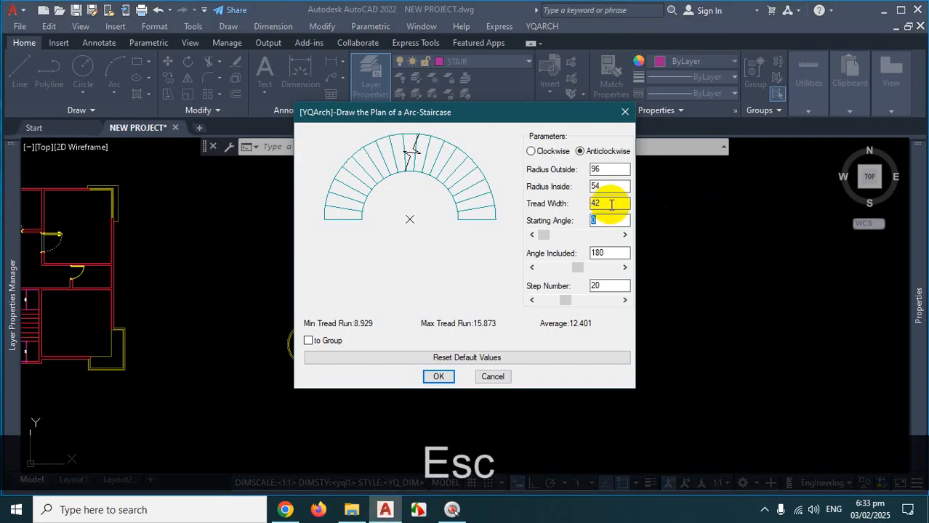
# Set the inside radius of the arc staircase to 48
pyautogui.moveTo(611, 188); pyautogui.dragTo(585, 186)
pyautogui.write('48')
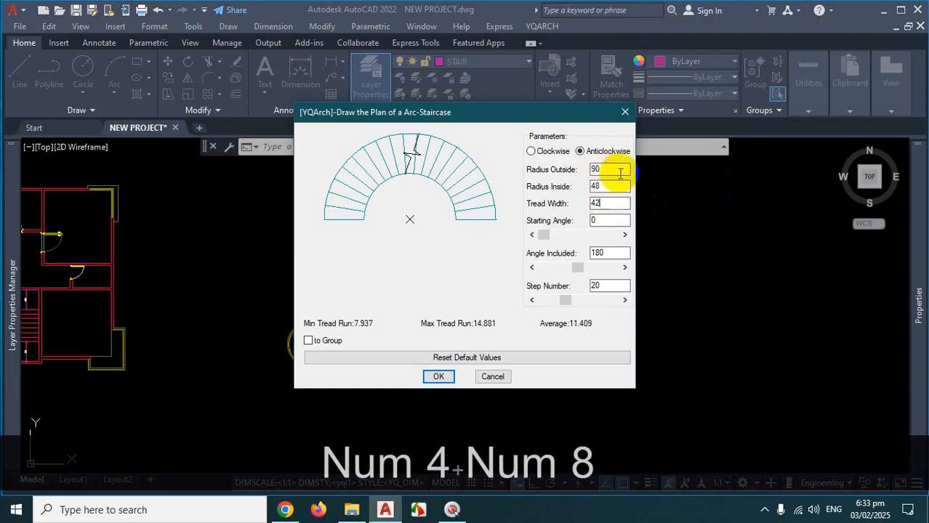
# Mark the outside radius, inside radius and tread width on the staircase preview, underline the Radius Inside label, and leave the markup
pyautogui.hotkey('ctrl', '1')
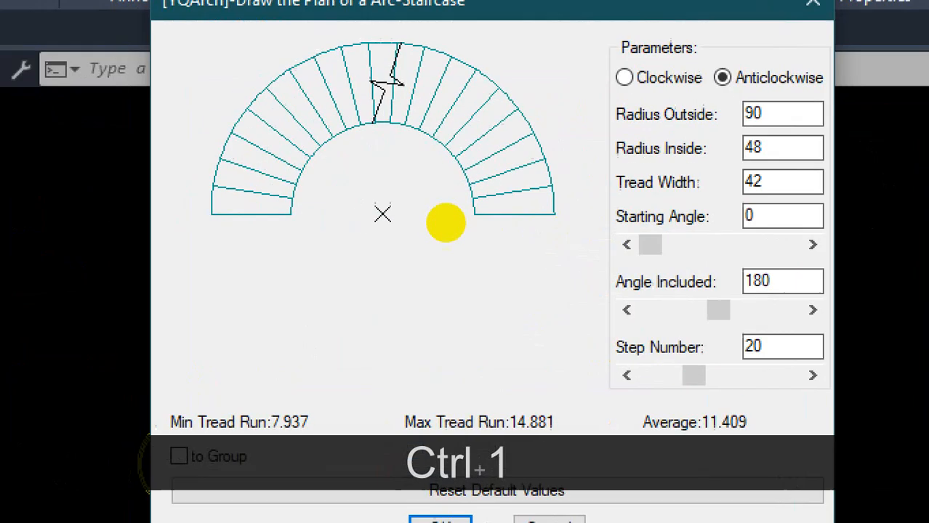
pyautogui.moveTo(379, 209)
pyautogui.mouseDown()
pyautogui.moveTo(377, 255)
pyautogui.moveTo(574, 247)
pyautogui.moveTo(557, 273)
pyautogui.mouseUp()
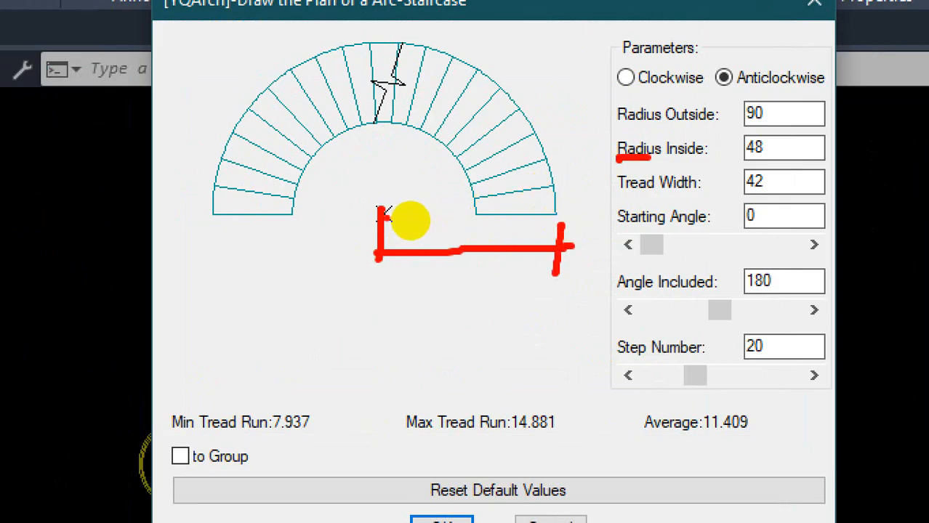
pyautogui.moveTo(383, 212)
pyautogui.mouseDown()
pyautogui.moveTo(474, 211)
pyautogui.moveTo(558, 232)
pyautogui.mouseUp()
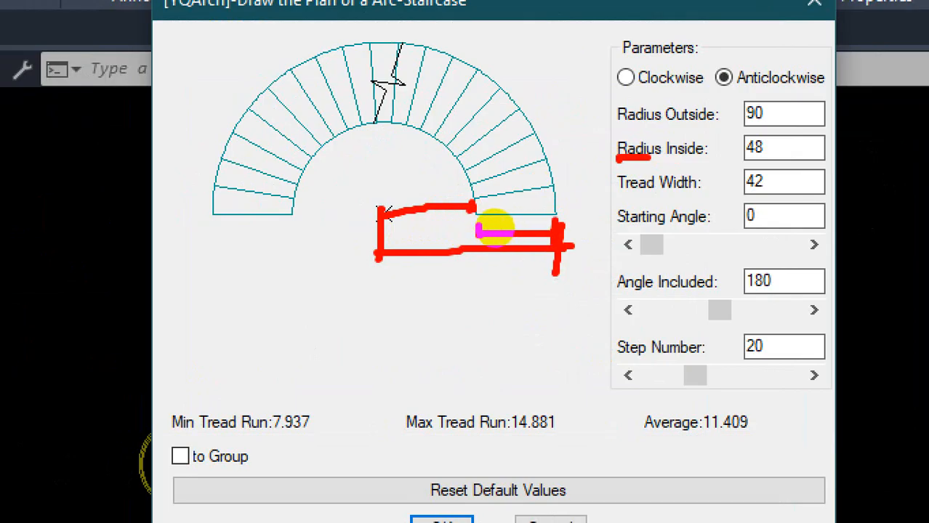
pyautogui.press('Escape')
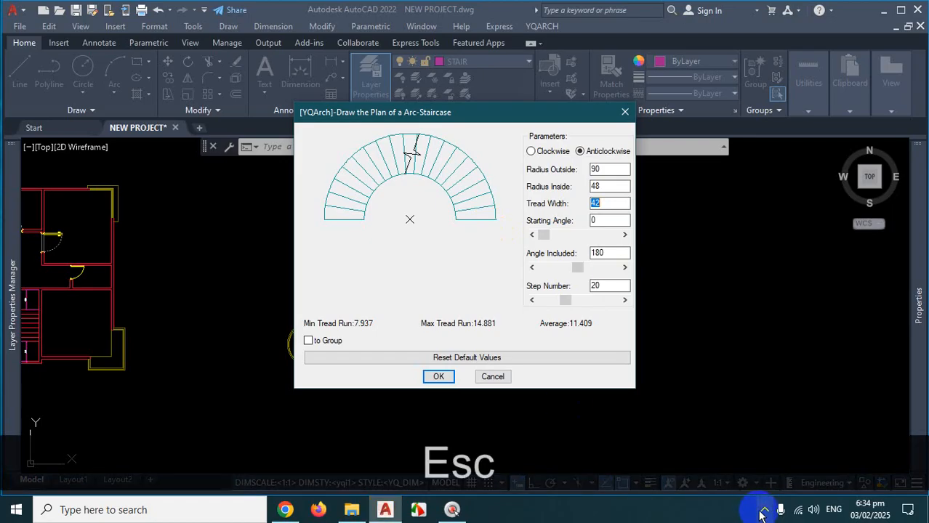
pyautogui.click(763, 510)
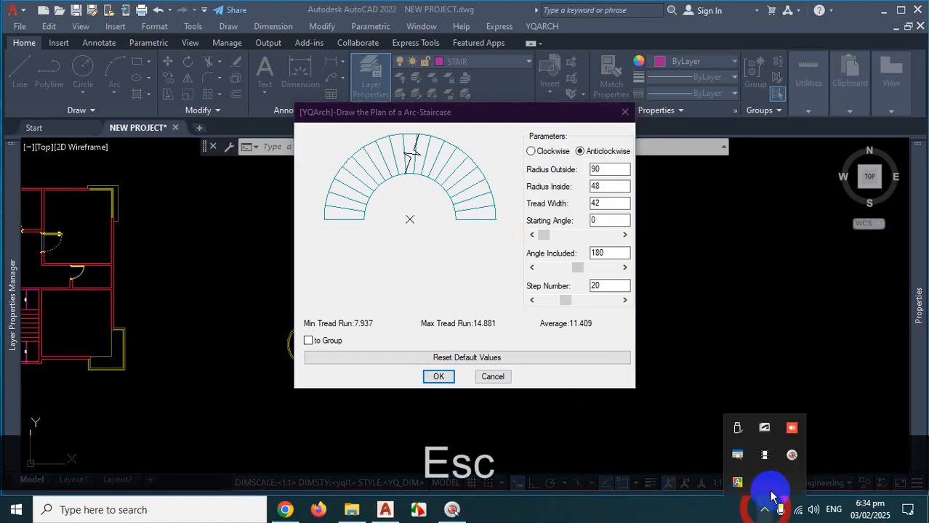
pyautogui.press('Escape')
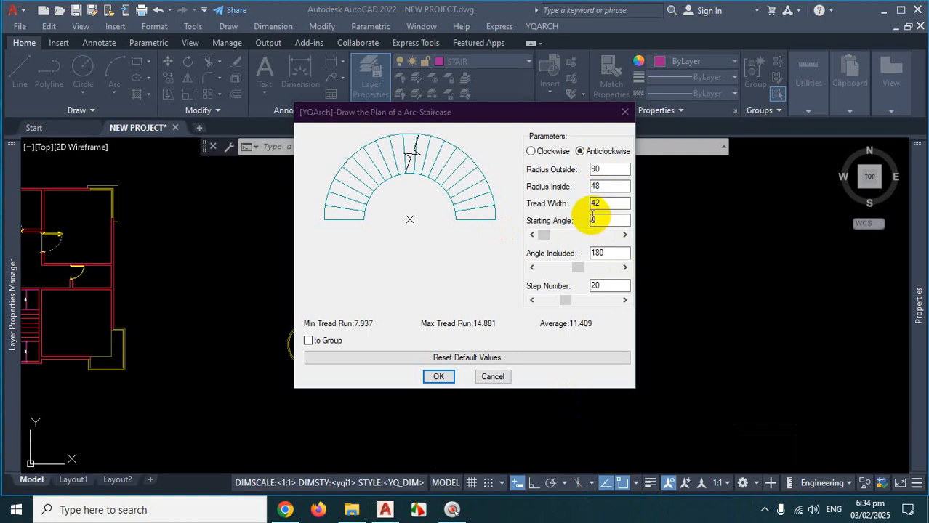
# Circle the included angle of 180 in red, trace the base line and half-circle sweep on the staircase preview, and leave the markup
pyautogui.hotkey('ctrl', '1')
pyautogui.click(606, 252)
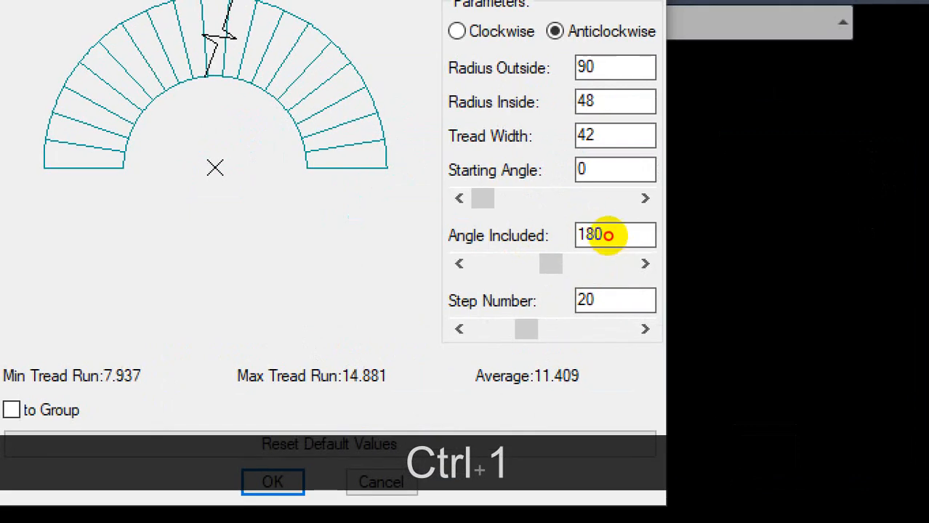
pyautogui.moveTo(612, 200)
pyautogui.mouseDown()
pyautogui.moveTo(585, 257)
pyautogui.moveTo(595, 193)
pyautogui.mouseUp()
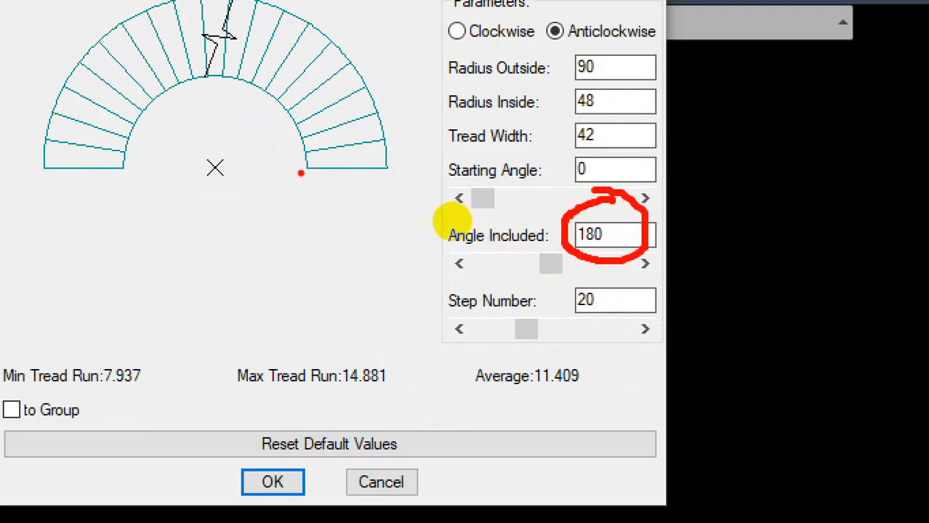
pyautogui.moveTo(457, 219); pyautogui.dragTo(470, 219)
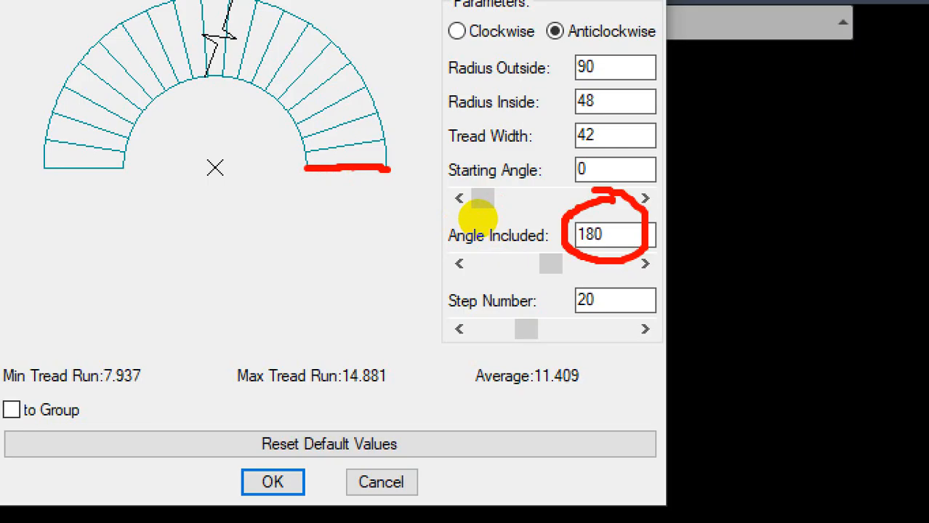
pyautogui.moveTo(478, 218)
pyautogui.mouseDown()
pyautogui.moveTo(472, 193)
pyautogui.moveTo(423, 150)
pyautogui.mouseUp()
pyautogui.moveTo(362, 216); pyautogui.dragTo(467, 220)
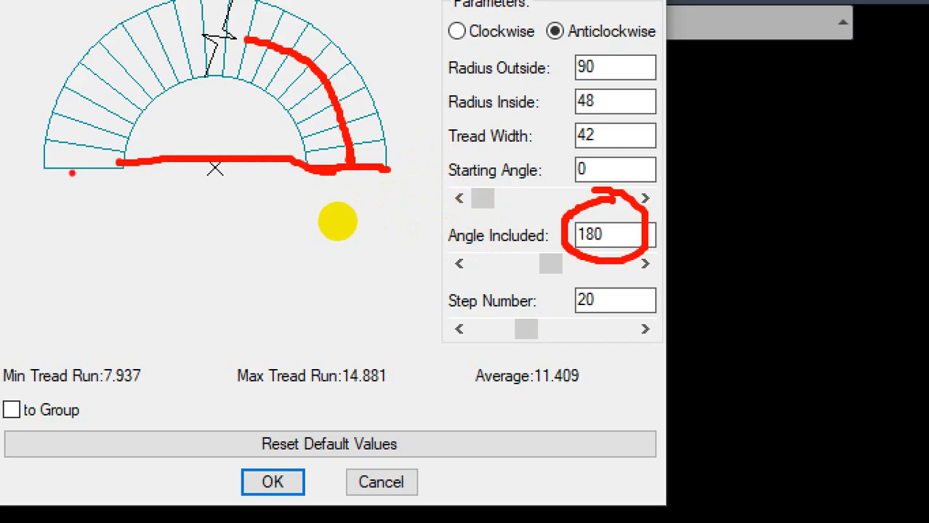
pyautogui.moveTo(321, 221)
pyautogui.mouseDown()
pyautogui.moveTo(482, 227)
pyautogui.moveTo(344, 216)
pyautogui.moveTo(475, 215)
pyautogui.moveTo(401, 164)
pyautogui.mouseUp()
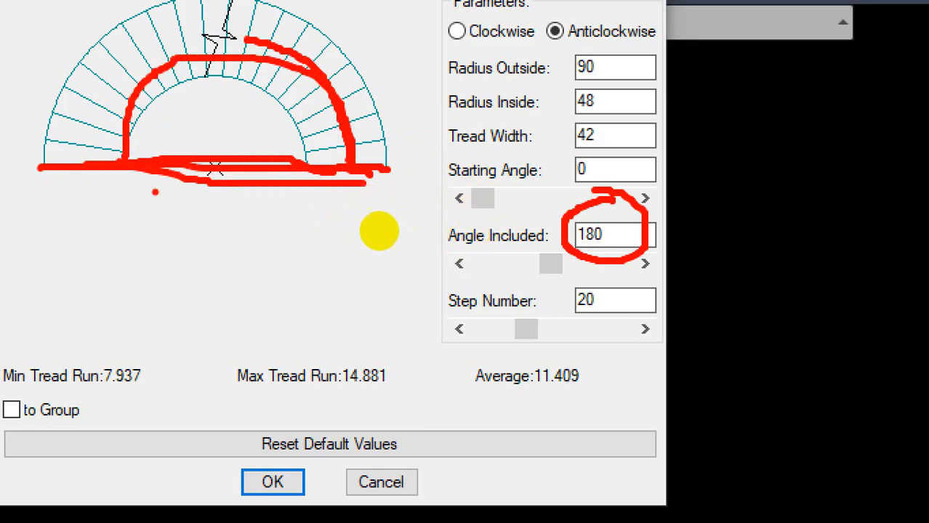
pyautogui.moveTo(566, 213)
pyautogui.mouseDown()
pyautogui.moveTo(559, 224)
pyautogui.moveTo(612, 212)
pyautogui.mouseUp()
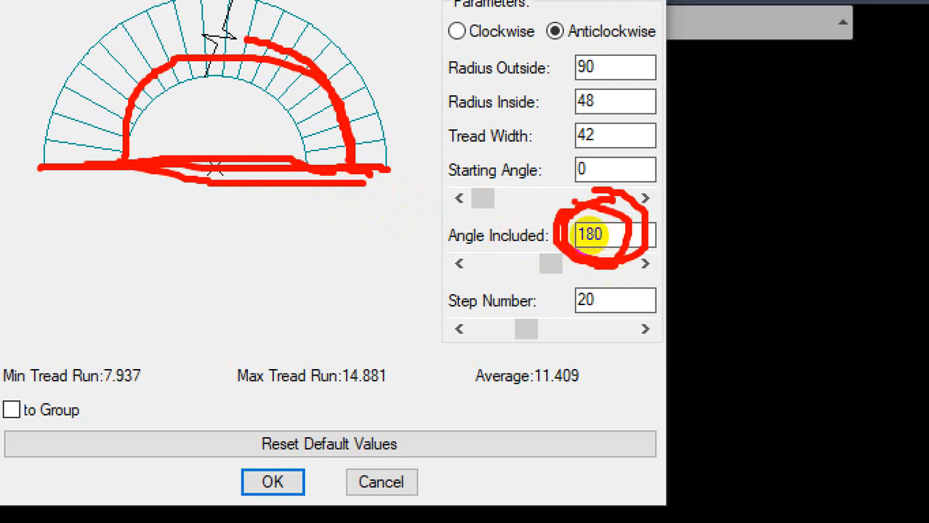
pyautogui.press('Escape')
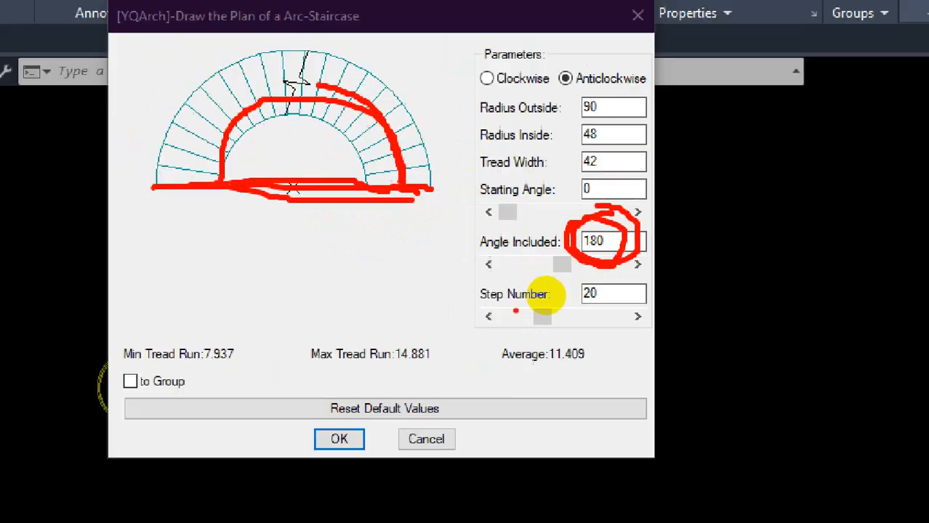
# Circle the step number value in red and leave the markup
pyautogui.moveTo(608, 285); pyautogui.dragTo(566, 289)
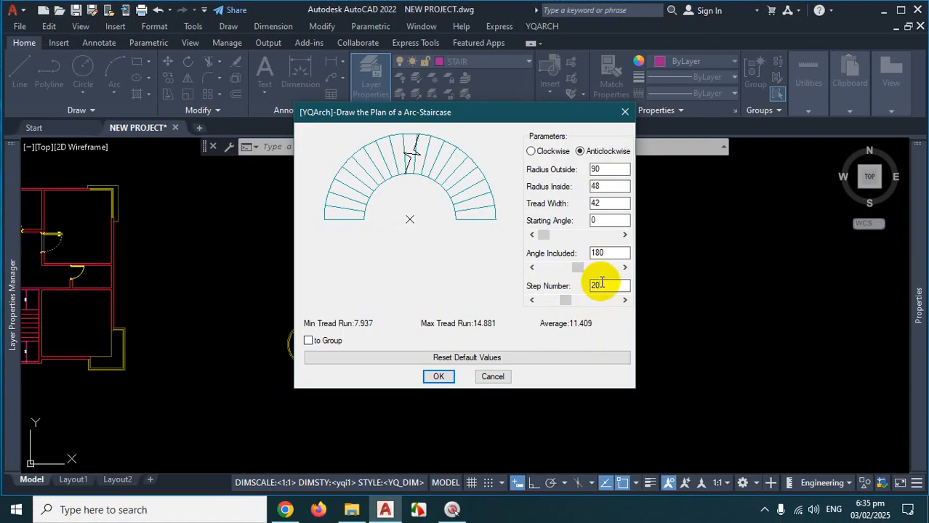
pyautogui.hotkey('ctrl', '1')
pyautogui.click(596, 280)
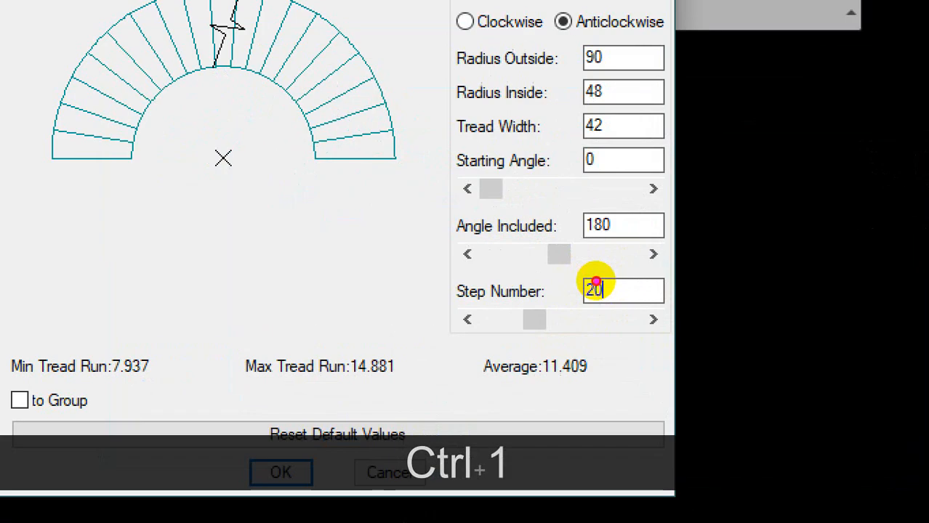
pyautogui.moveTo(607, 269)
pyautogui.mouseDown()
pyautogui.moveTo(596, 271)
pyautogui.moveTo(653, 273)
pyautogui.mouseUp()
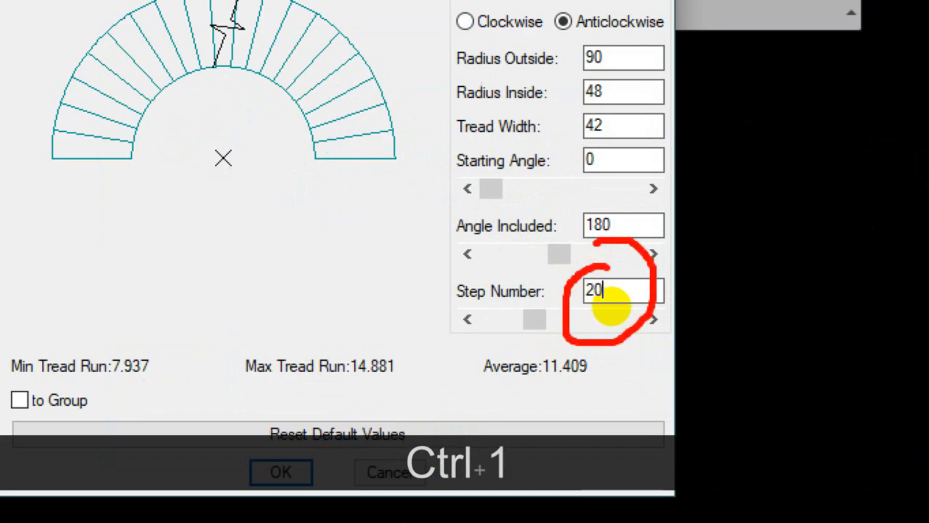
pyautogui.press('Escape')
# Set the step number of the arc staircase to 24
pyautogui.write('24')
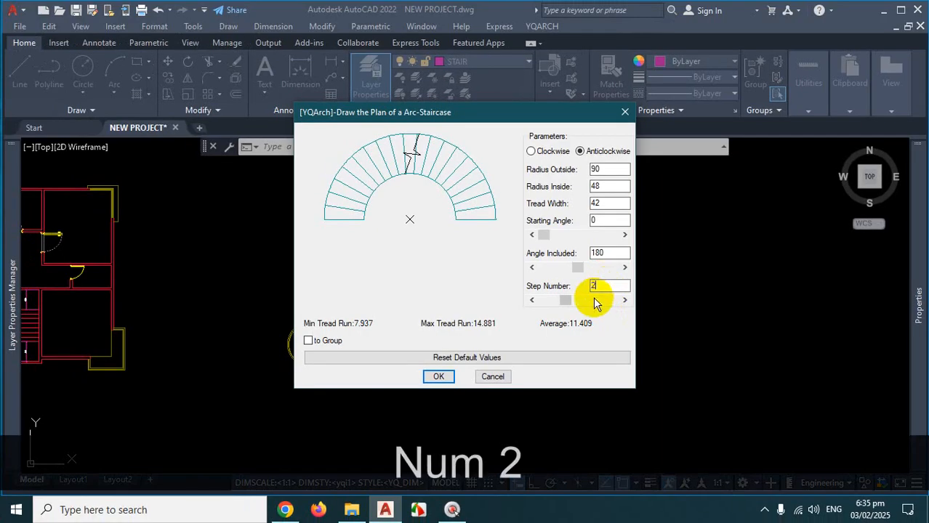
pyautogui.click(607, 254)
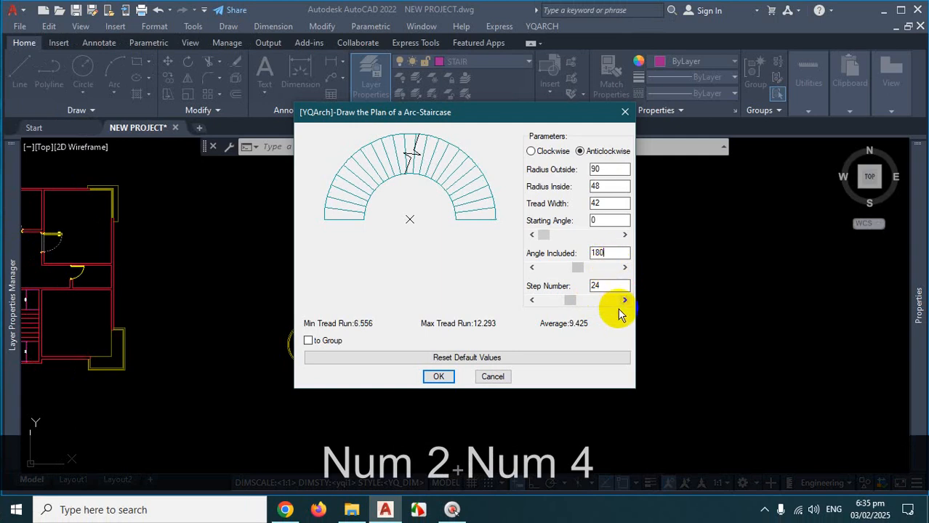
pyautogui.doubleClick(607, 285)
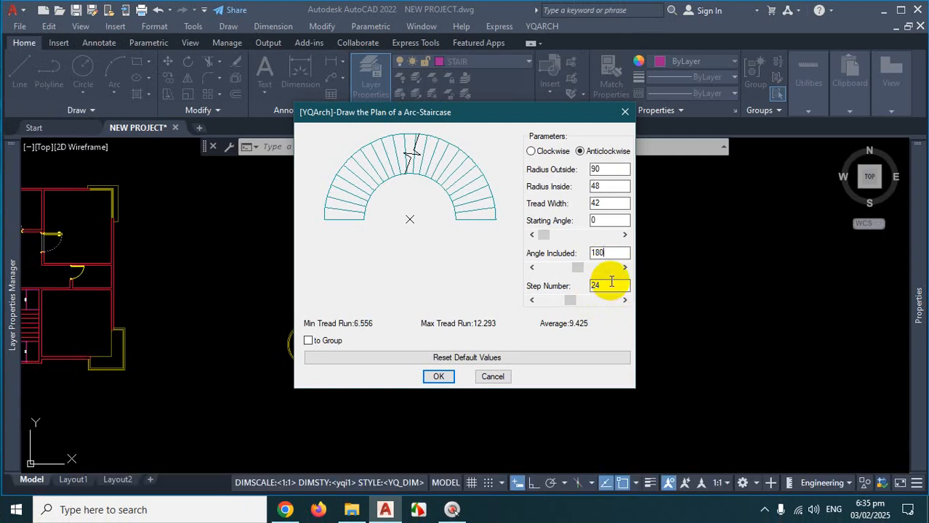
pyautogui.click(620, 256)
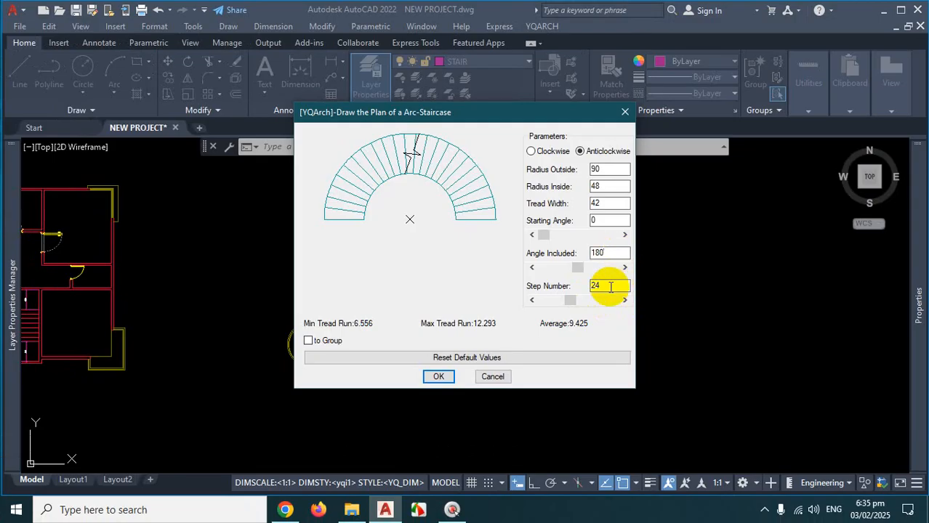
pyautogui.click(614, 286)
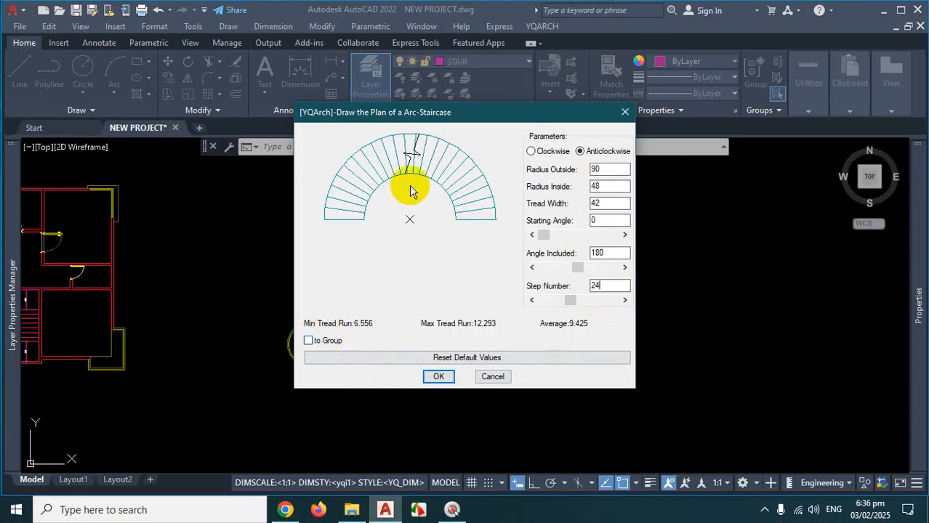
# Accept the arc staircase parameters and place the staircase plan in the empty space to the right of the floor plan
pyautogui.click(439, 377)
pyautogui.scroll(4, 661, 305)
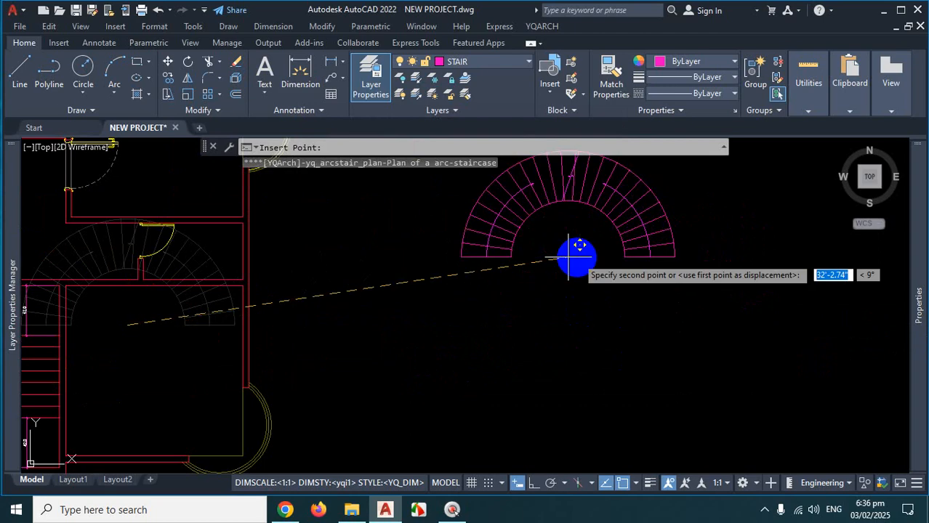
pyautogui.scroll(-3, 630, 295)
pyautogui.scroll(5, 636, 291)
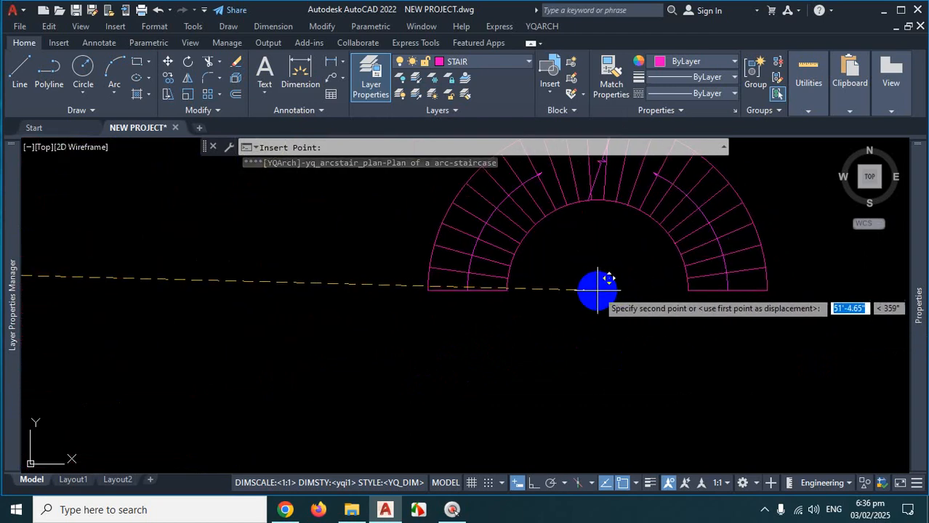
pyautogui.scroll(-4, 597, 291)
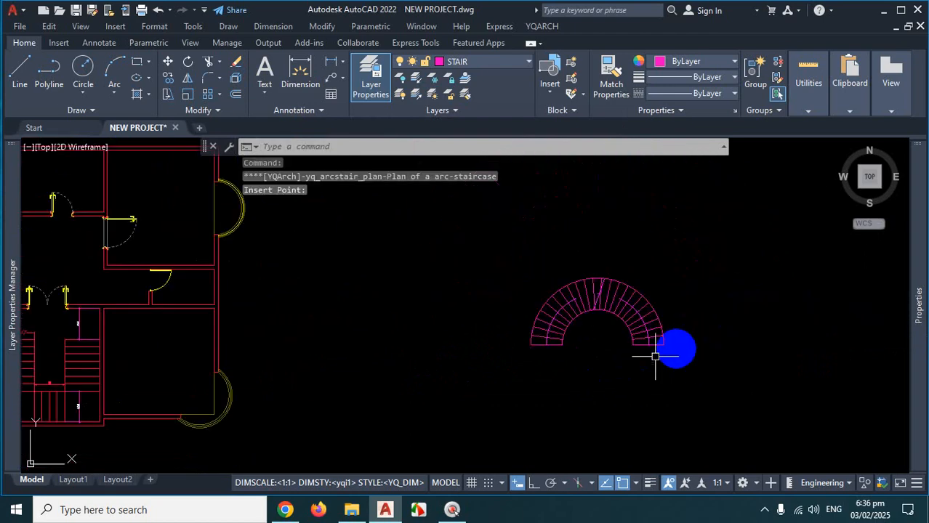
# Mark the centre, radius, tread width and half-circle sweep in red on the placed arc staircase, and leave the markup
pyautogui.scroll(-5, 655, 356)
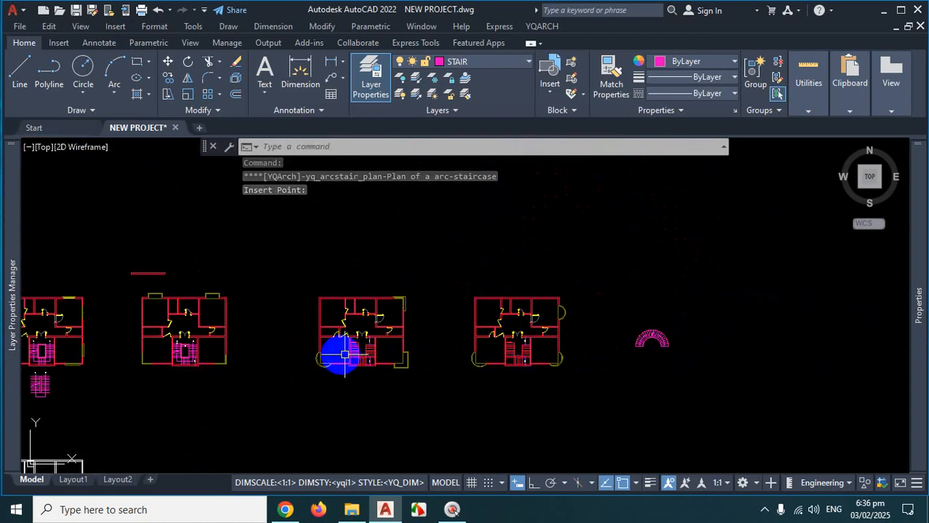
pyautogui.scroll(8, 666, 359)
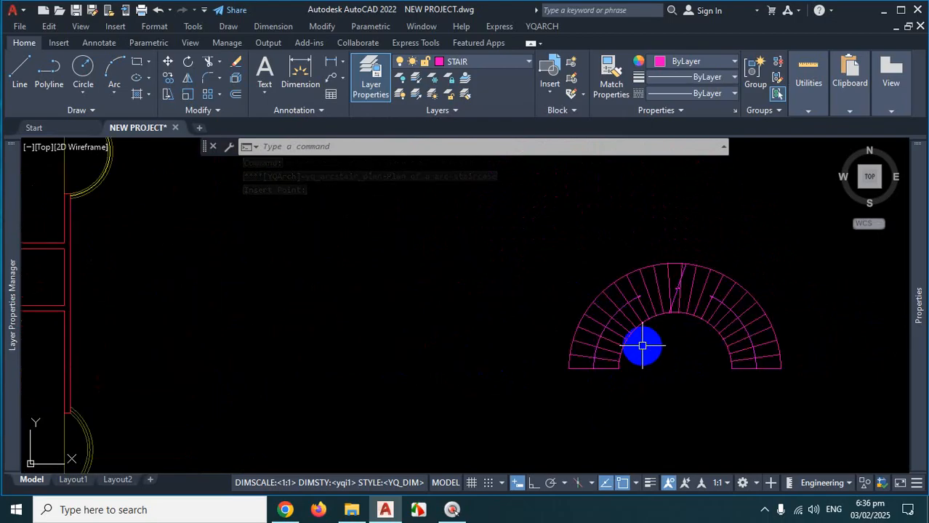
pyautogui.hotkey('ctrl', '1')
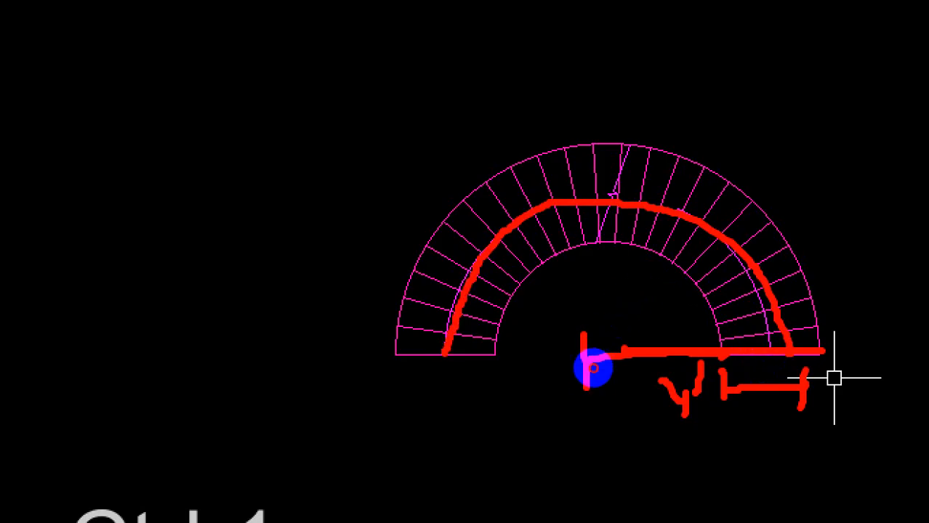
pyautogui.press('Escape')
pyautogui.scroll(2, 776, 366)
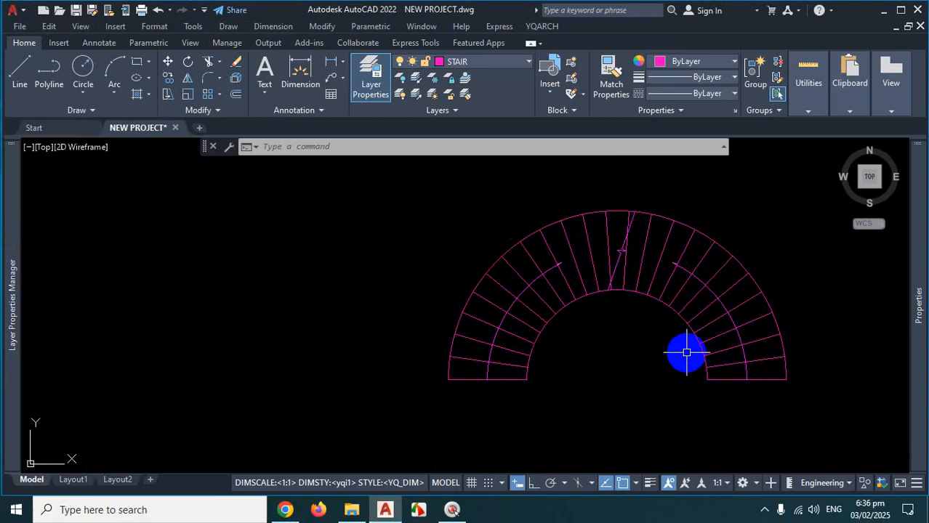
# Trace the starting edge and the sweep to the opposite end in red on the placed staircase, and leave the markup
pyautogui.click(765, 513)
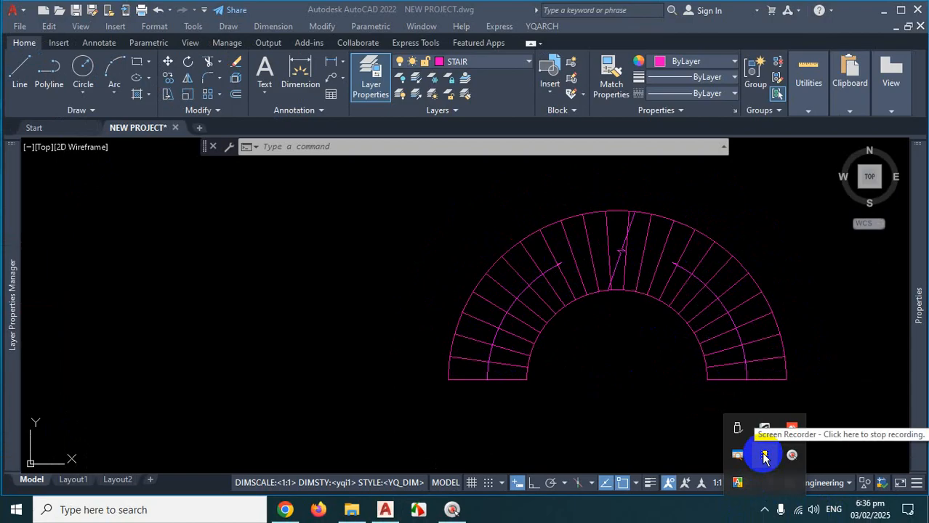
pyautogui.press('Escape')
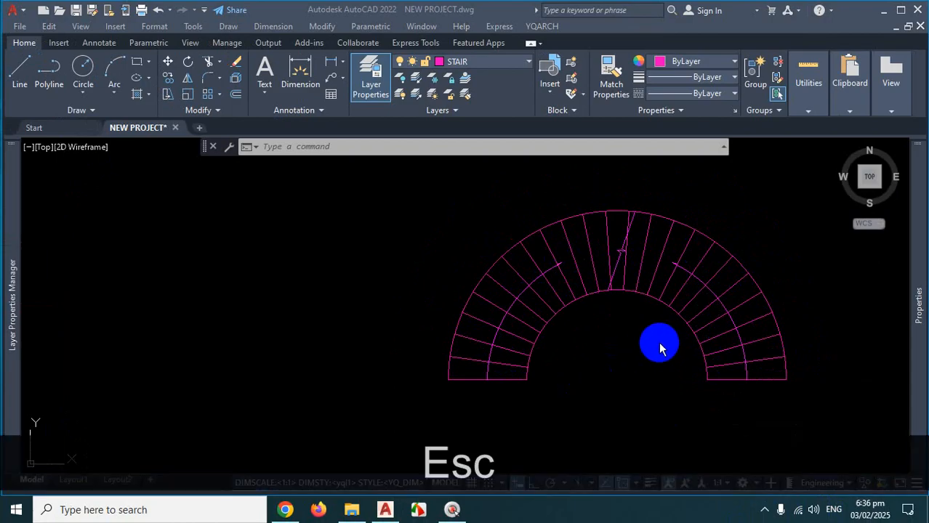
pyautogui.hotkey('ctrl', '1')
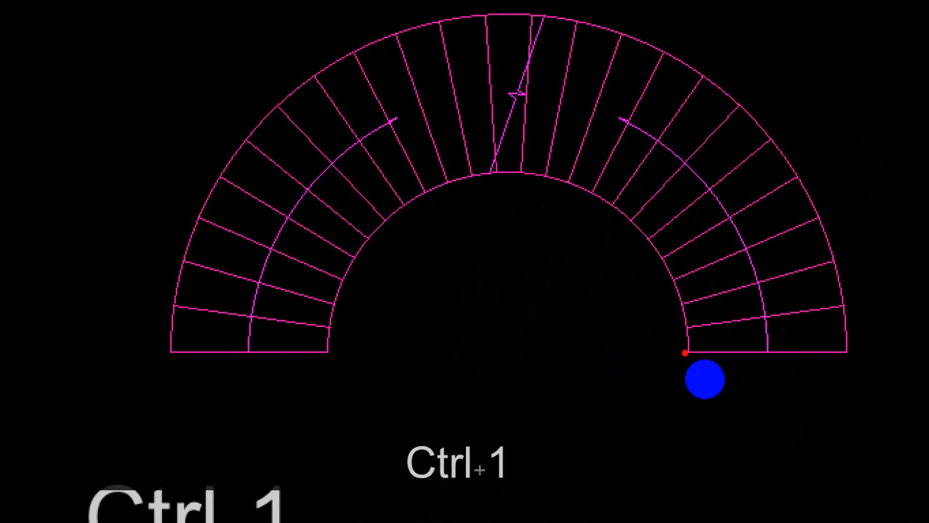
pyautogui.moveTo(704, 377)
pyautogui.mouseDown()
pyautogui.moveTo(798, 375)
pyautogui.moveTo(732, 319)
pyautogui.moveTo(576, 275)
pyautogui.moveTo(507, 375)
pyautogui.mouseUp()
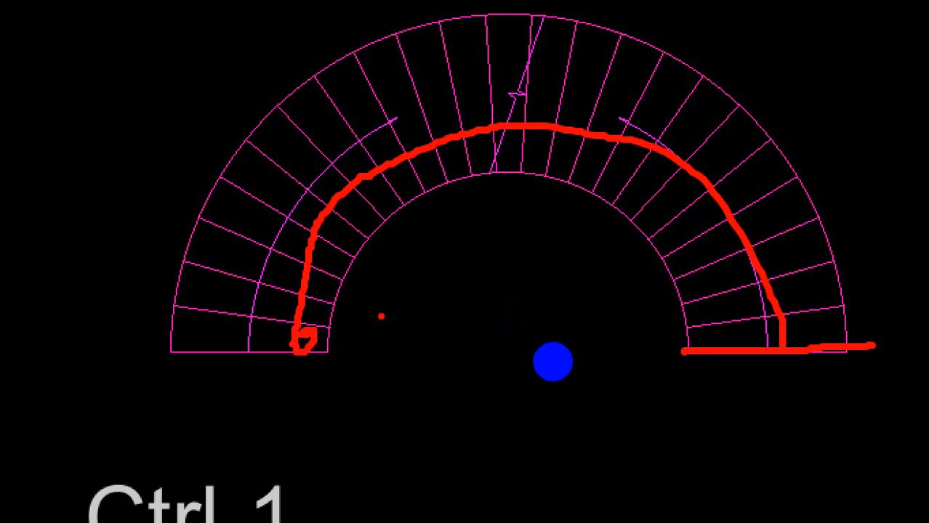
pyautogui.press('Escape')
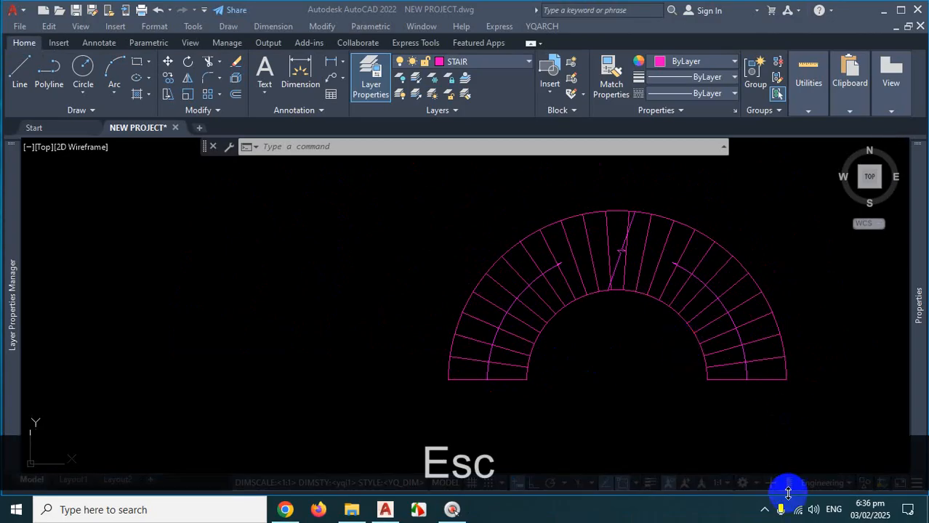
# Reopen the arc staircase parameters, circle the included angle and trace its sweep between both ends of the preview in red, and leave the markup
pyautogui.click(764, 511)
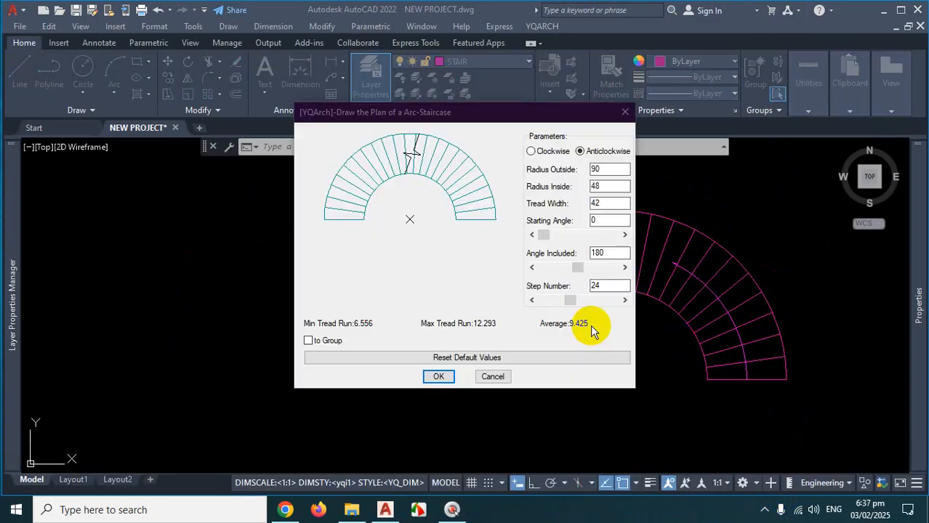
pyautogui.hotkey('ctrl', '1')
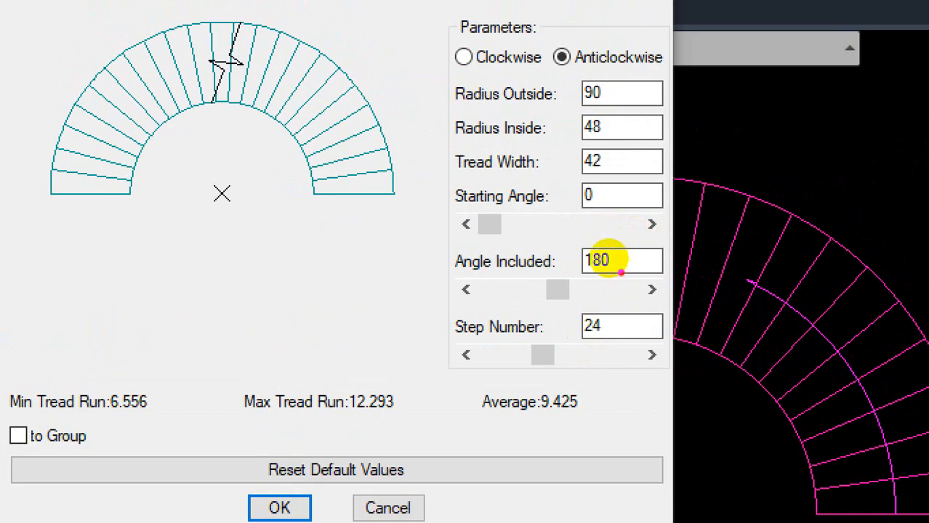
pyautogui.moveTo(627, 244)
pyautogui.mouseDown()
pyautogui.moveTo(571, 245)
pyautogui.moveTo(679, 268)
pyautogui.moveTo(626, 223)
pyautogui.mouseUp()
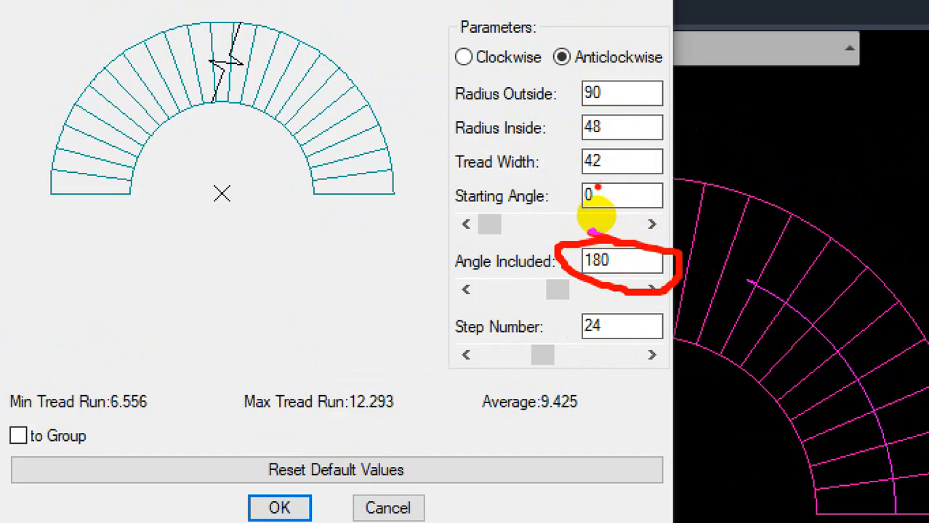
pyautogui.click(496, 221)
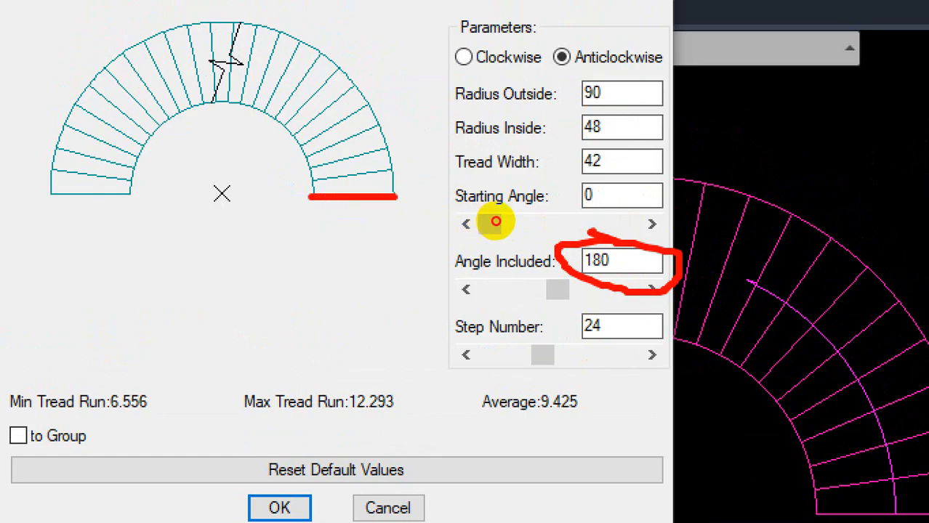
pyautogui.moveTo(350, 193)
pyautogui.mouseDown()
pyautogui.moveTo(323, 109)
pyautogui.moveTo(137, 83)
pyautogui.moveTo(89, 160)
pyautogui.mouseUp()
pyautogui.moveTo(44, 185); pyautogui.dragTo(101, 188)
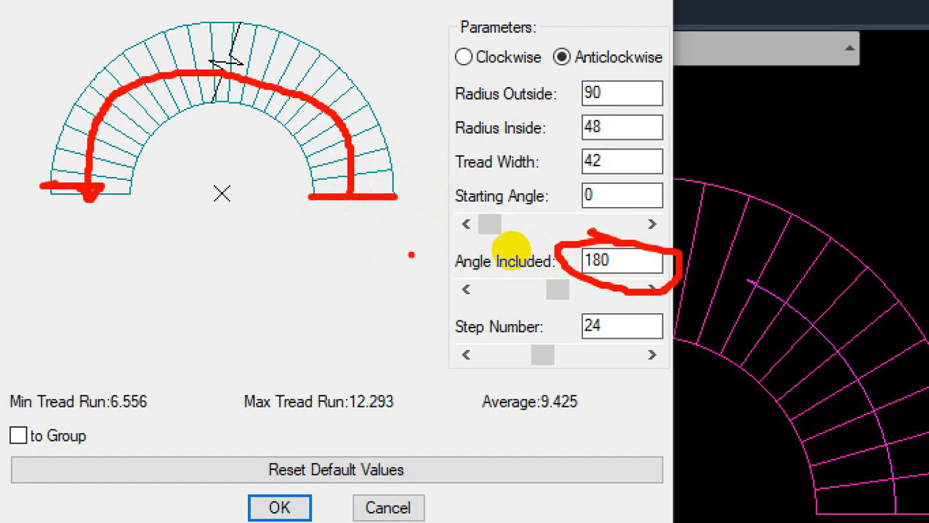
pyautogui.press('Escape')
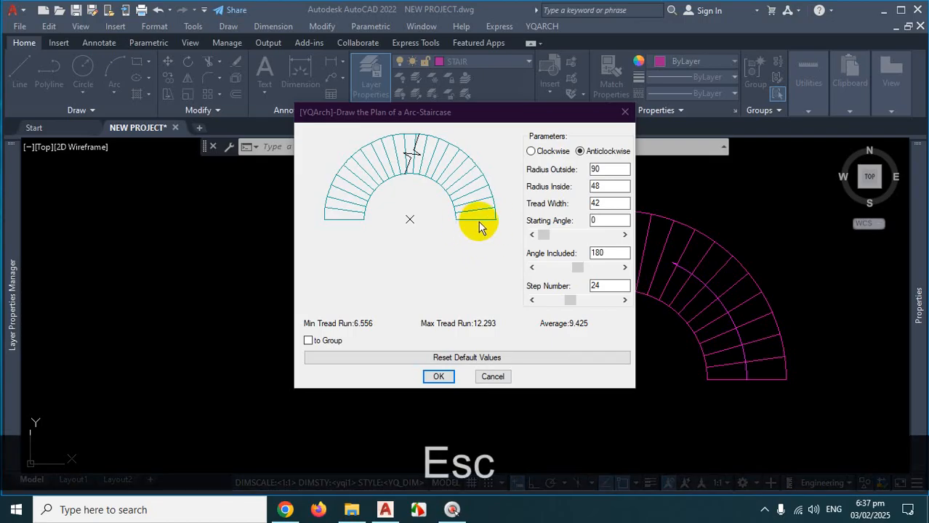
# Sketch a tilted starting edge and the horizontal base line in red at the preview's starting end, and leave the markup
pyautogui.hotkey('ctrl', '1')
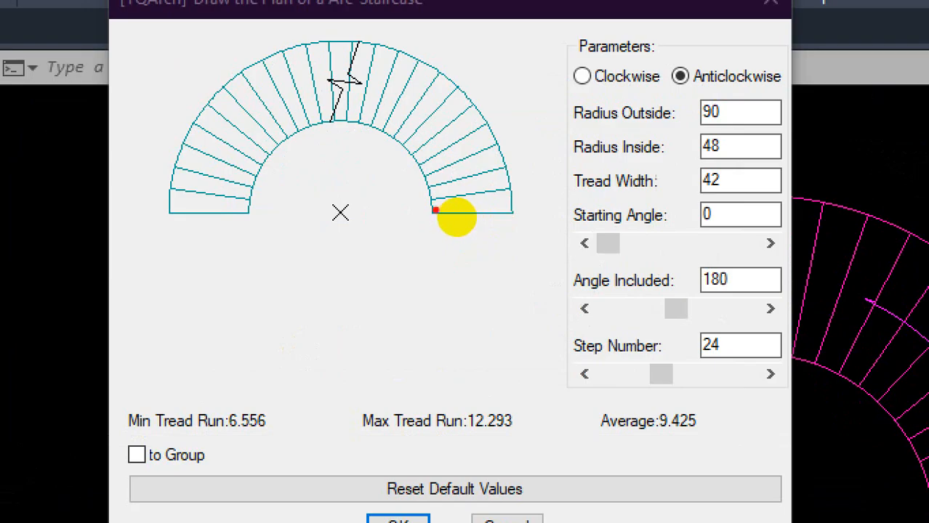
pyautogui.moveTo(455, 218); pyautogui.dragTo(478, 210)
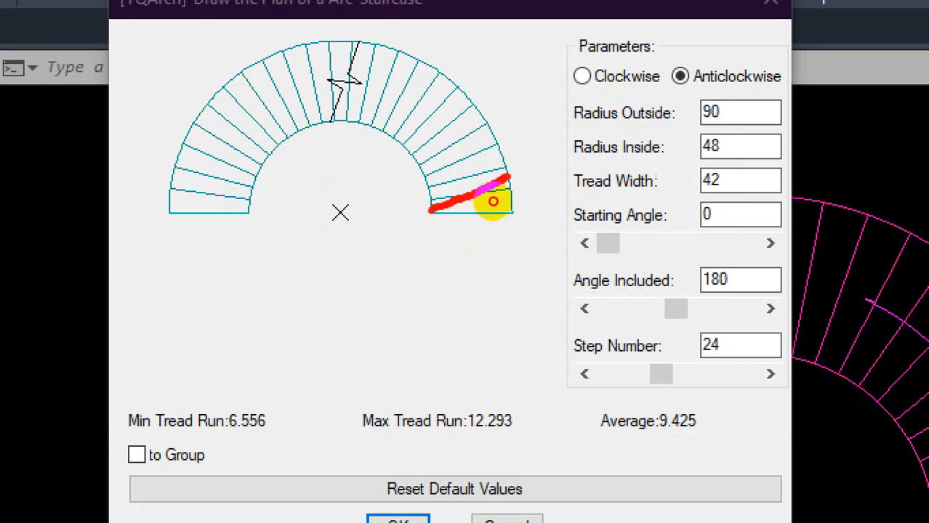
pyautogui.moveTo(493, 201); pyautogui.dragTo(493, 201)
pyautogui.moveTo(434, 214); pyautogui.dragTo(519, 216)
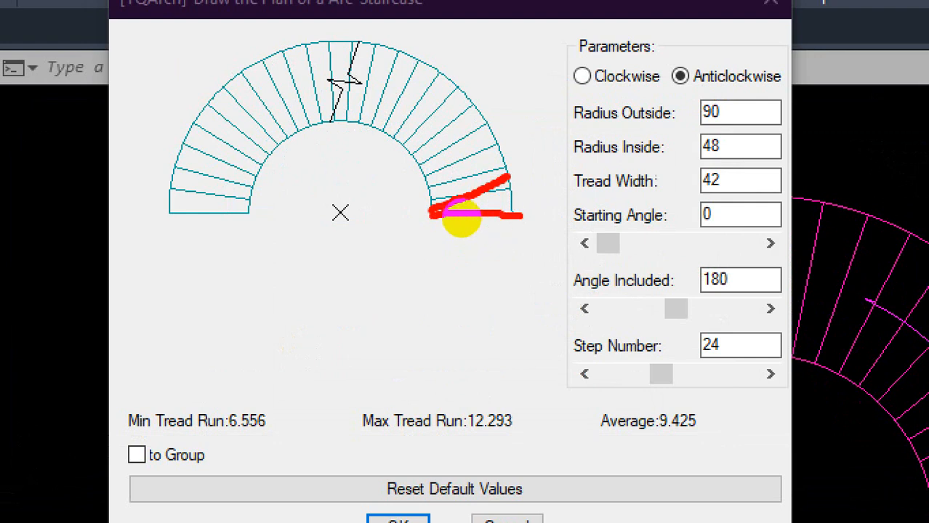
pyautogui.moveTo(465, 216); pyautogui.dragTo(496, 202)
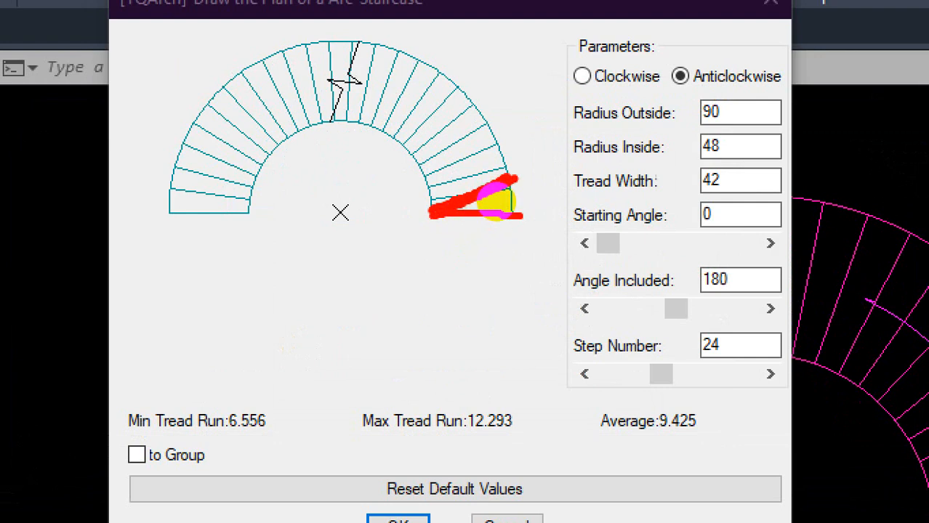
pyautogui.press('Escape')
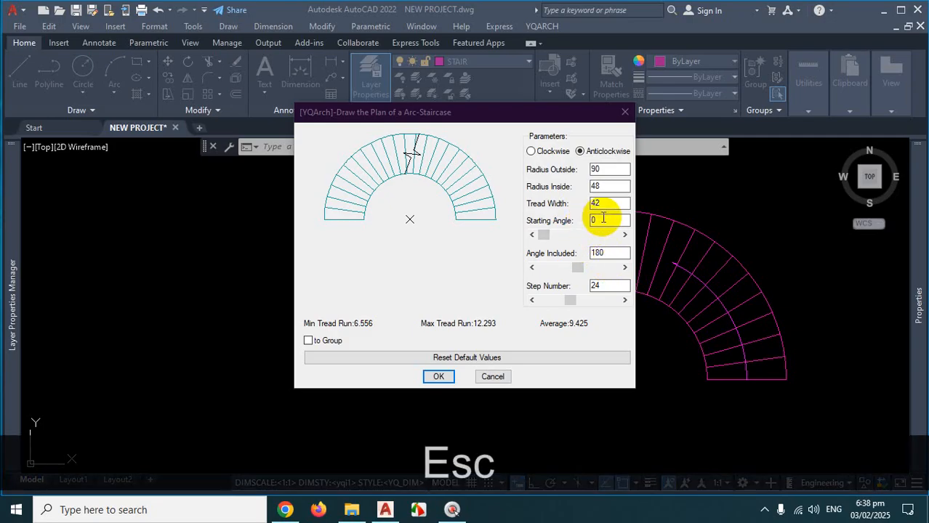
# Set the starting angle of the arc staircase to 30
pyautogui.moveTo(602, 217); pyautogui.dragTo(544, 218)
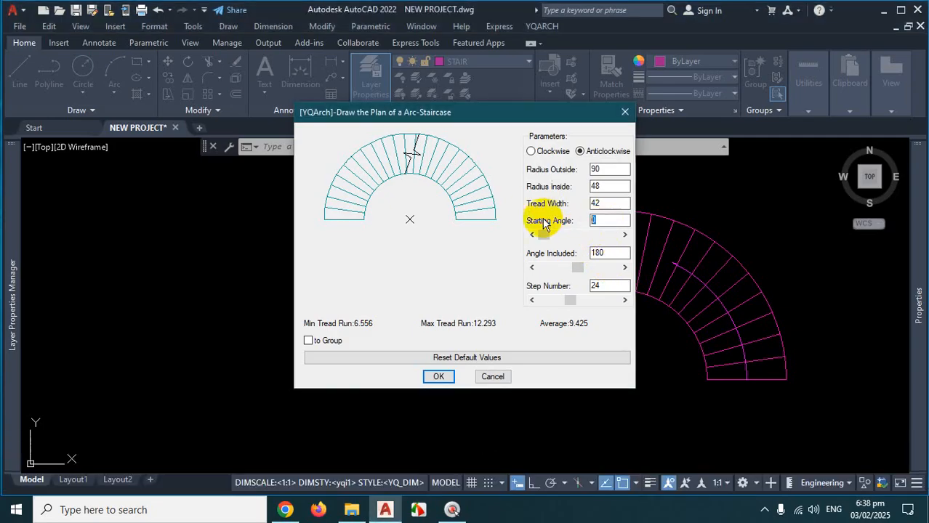
pyautogui.write('30')
pyautogui.click(605, 252)
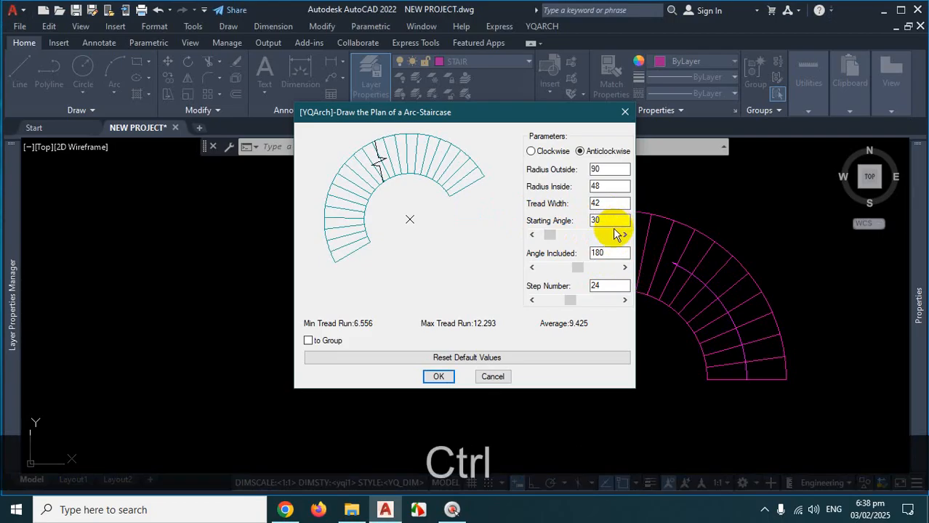
# Circle and underline the included angle in red, draw a horizontal line and tilted end-to-end lines across the preview, and leave the markup
pyautogui.hotkey('ctrl', '1')
pyautogui.moveTo(542, 264)
pyautogui.mouseDown()
pyautogui.moveTo(601, 259)
pyautogui.moveTo(579, 240)
pyautogui.moveTo(610, 248)
pyautogui.moveTo(601, 246)
pyautogui.mouseUp()
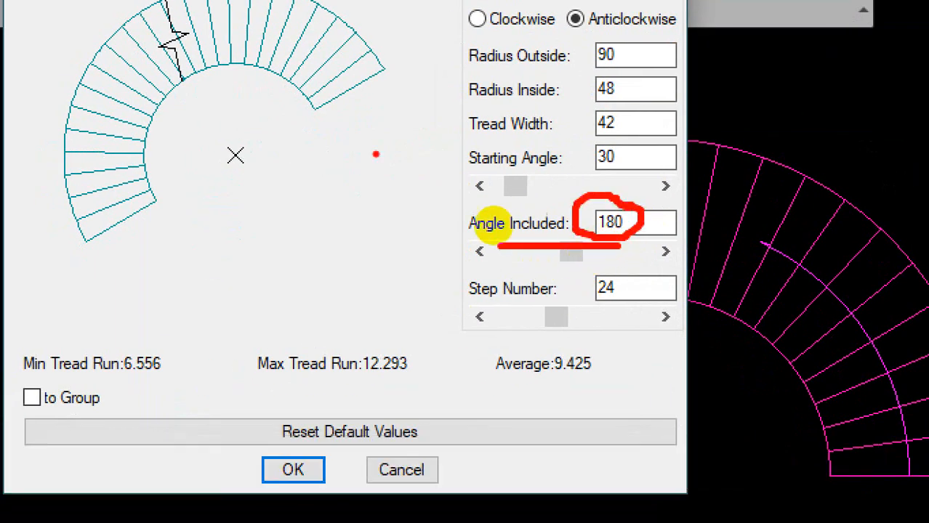
pyautogui.moveTo(315, 113); pyautogui.dragTo(418, 124)
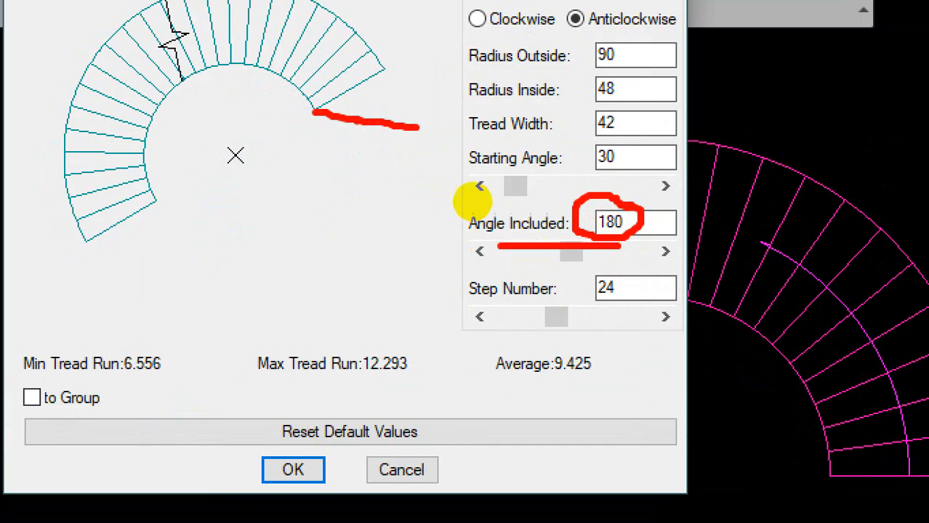
pyautogui.moveTo(316, 116); pyautogui.dragTo(38, 122)
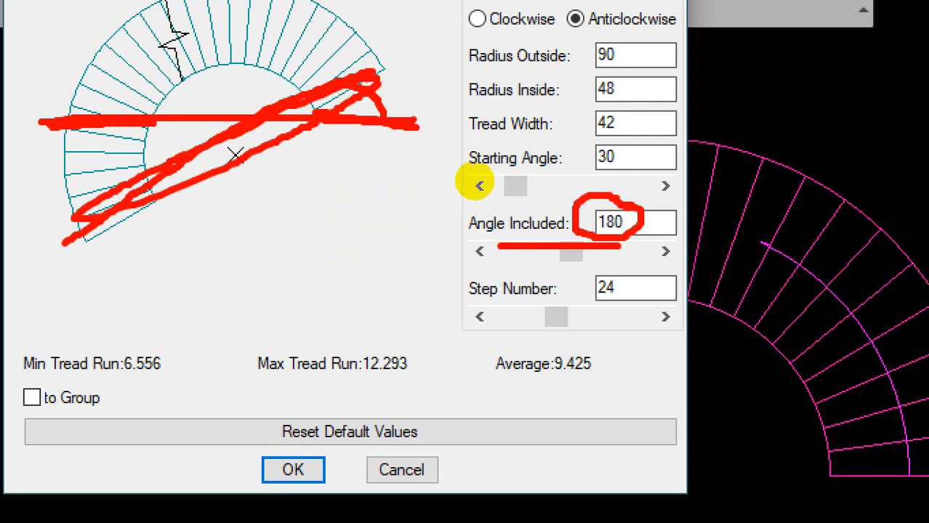
pyautogui.press('Escape')
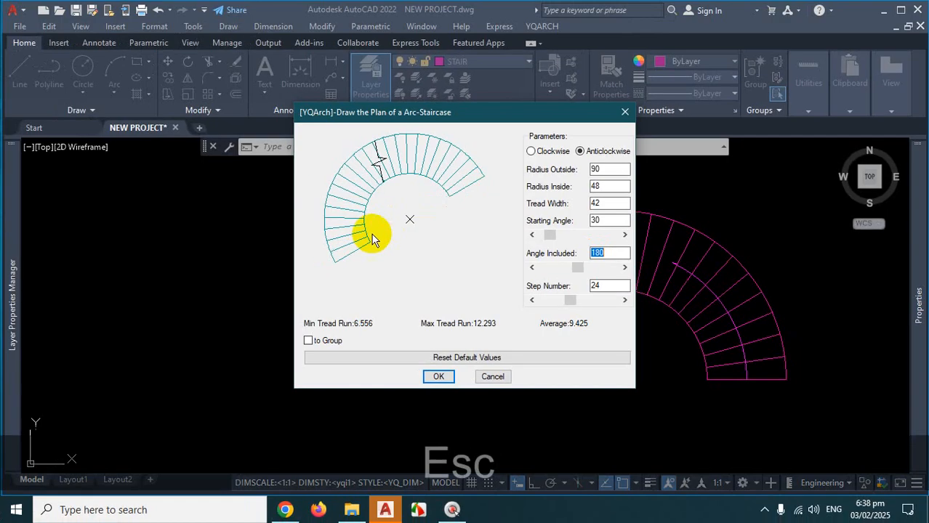
# Underline both end edges of the rotated preview and mark a horizontal finishing edge in red, and leave the markup
pyautogui.hotkey('ctrl', '1')
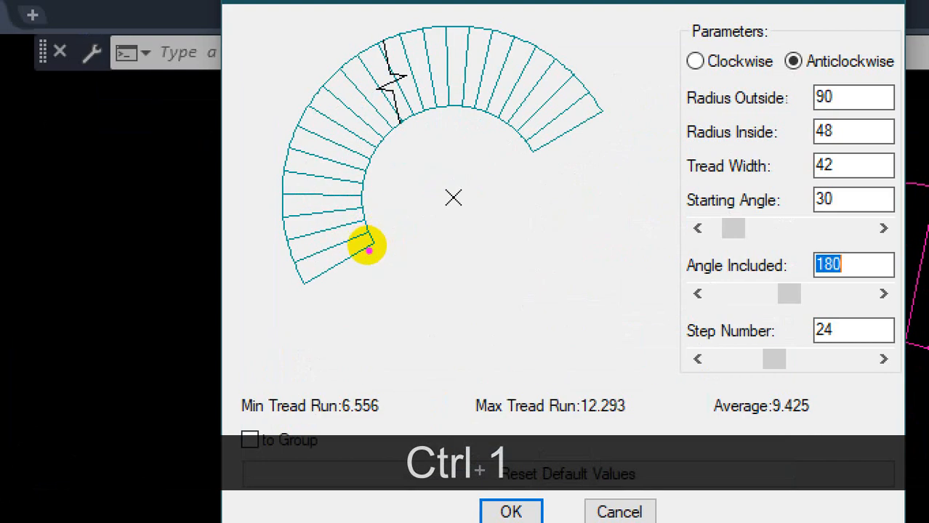
pyautogui.moveTo(370, 250); pyautogui.dragTo(341, 262)
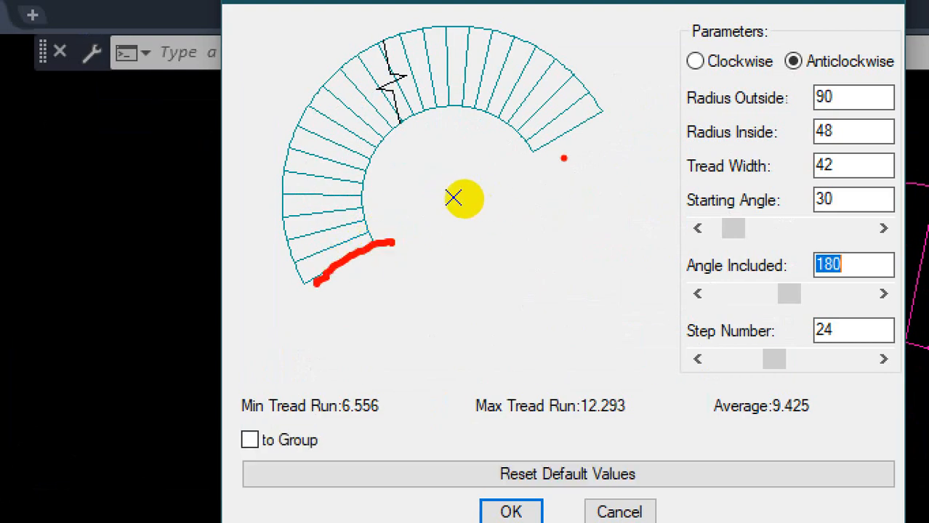
pyautogui.moveTo(524, 154); pyautogui.dragTo(609, 128)
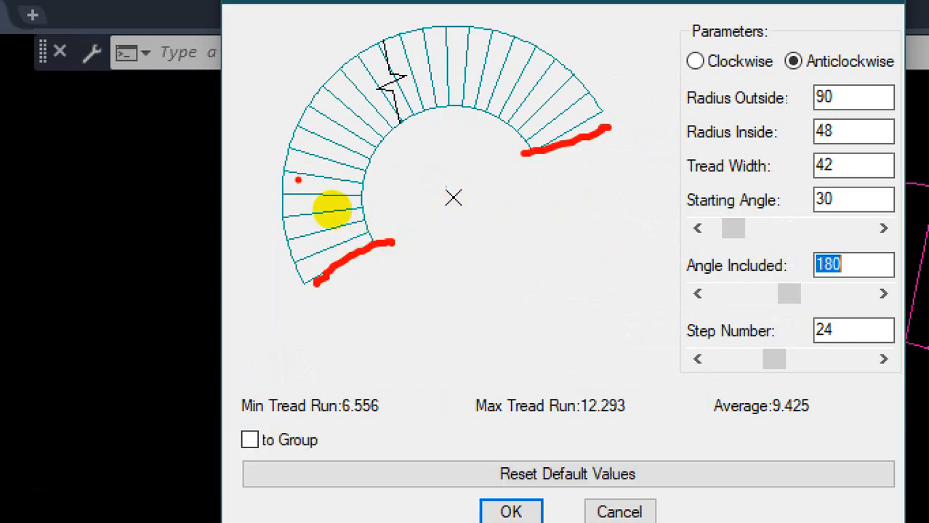
pyautogui.moveTo(322, 207); pyautogui.dragTo(371, 207)
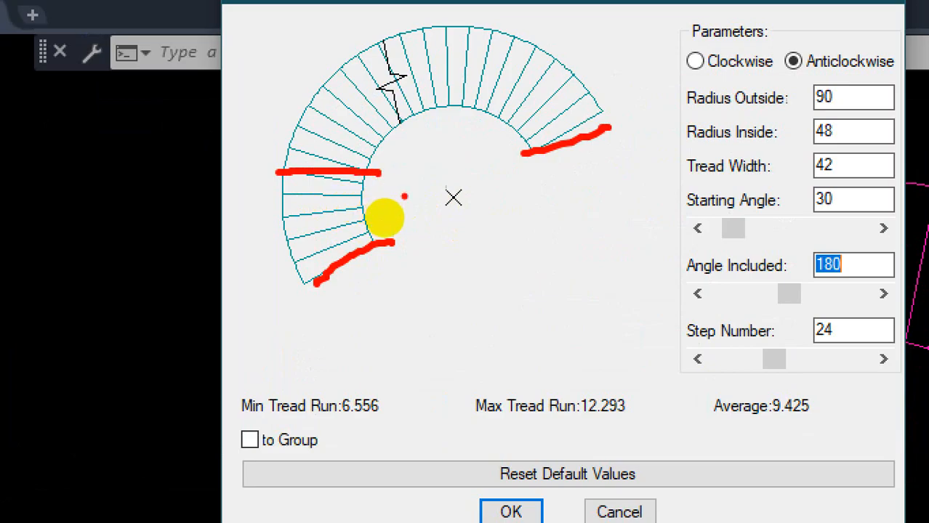
pyautogui.press('Escape')
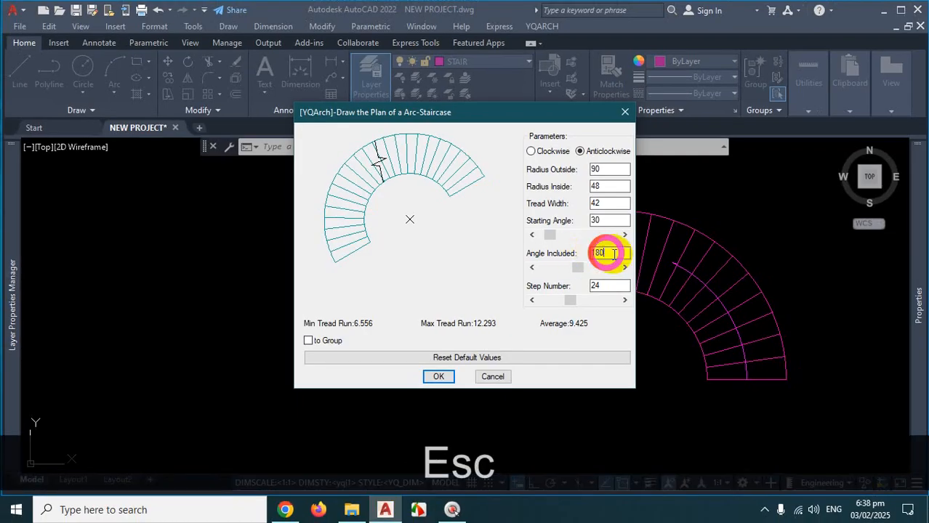
# Set the included angle of the arc staircase to 150
pyautogui.click(613, 252)
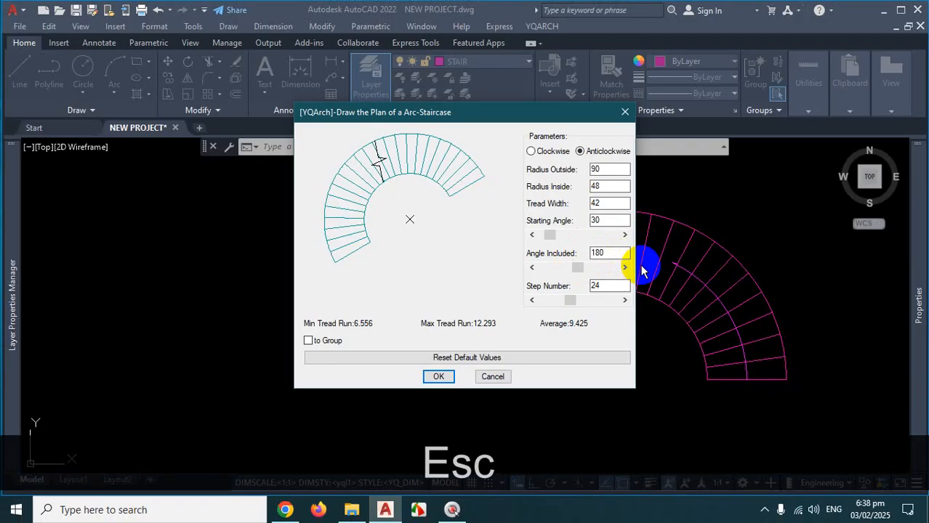
pyautogui.press('BackSpace')
pyautogui.press('BackSpace')
pyautogui.write('50')
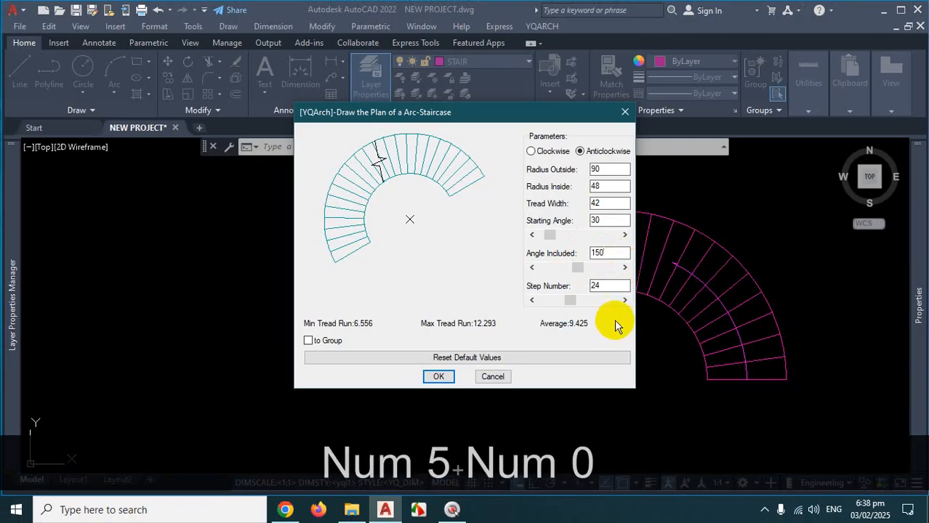
# Accept the arc staircase parameters and place the second staircase plan to the right of the semicircular one
pyautogui.click(436, 376)
pyautogui.scroll(-5, 509, 331)
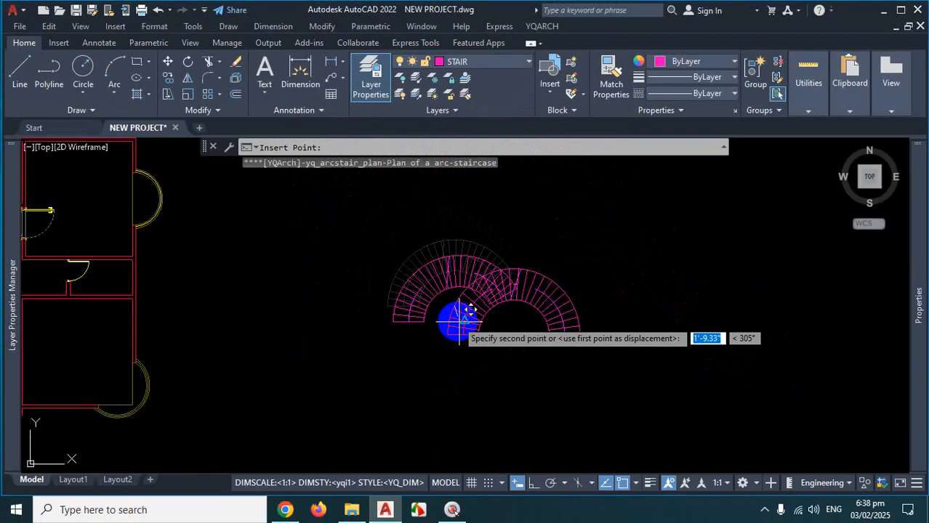
pyautogui.scroll(3, 566, 320)
pyautogui.click(561, 321)
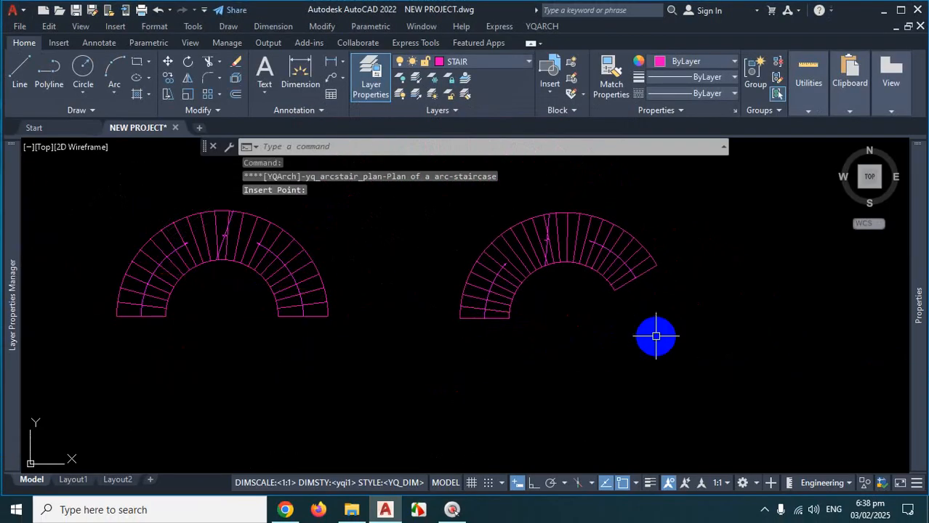
# Mark both end edges of the second staircase in red, sketch its arc extended to a horizontal end line, and leave the markup
pyautogui.hotkey('ctrl', '1')
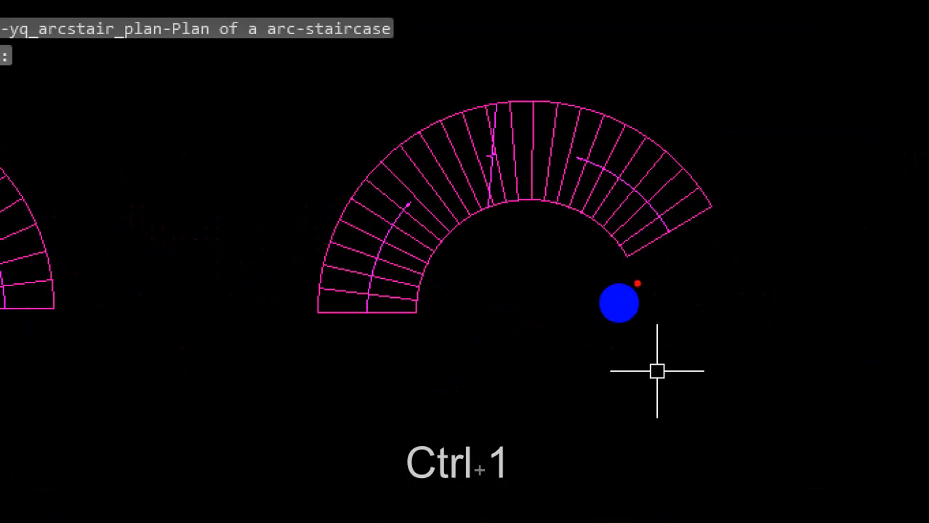
pyautogui.moveTo(623, 255); pyautogui.dragTo(707, 208)
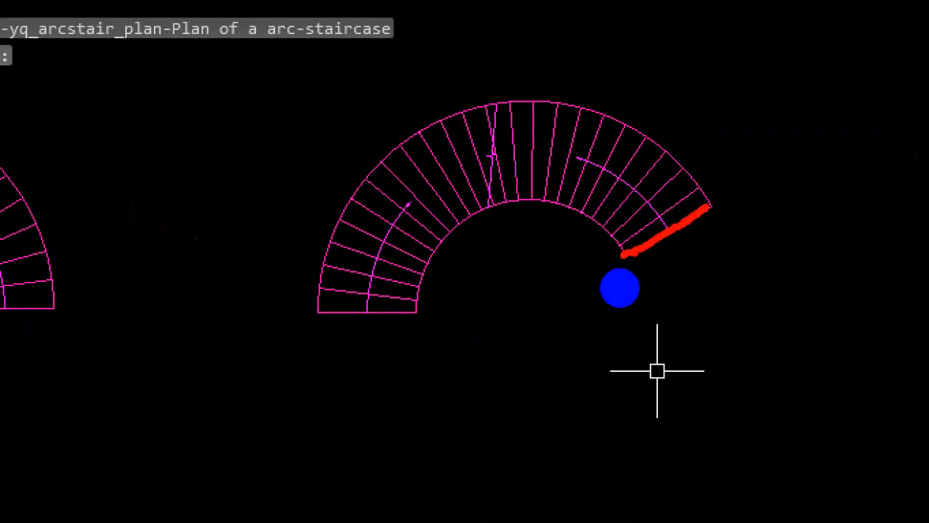
pyautogui.moveTo(305, 317); pyautogui.dragTo(405, 313)
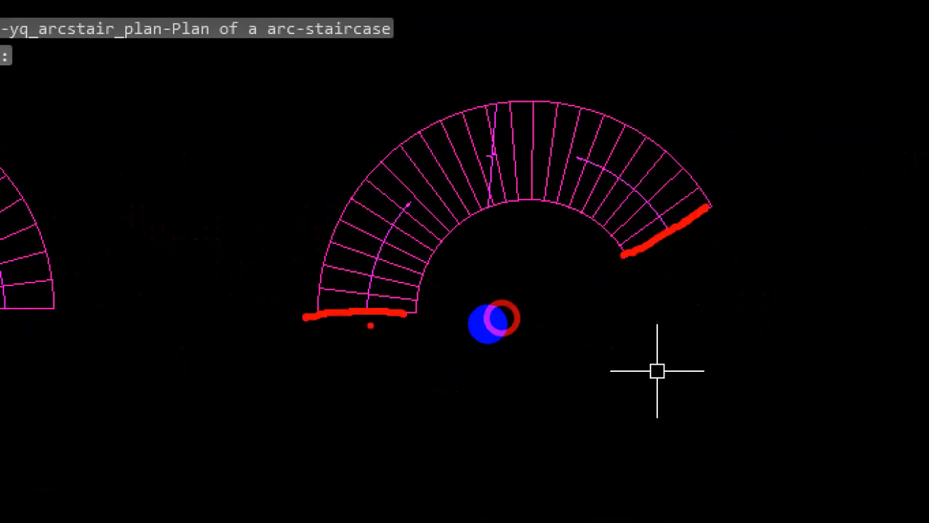
pyautogui.moveTo(594, 319)
pyautogui.mouseDown()
pyautogui.moveTo(754, 327)
pyautogui.moveTo(715, 290)
pyautogui.moveTo(459, 203)
pyautogui.moveTo(378, 305)
pyautogui.mouseUp()
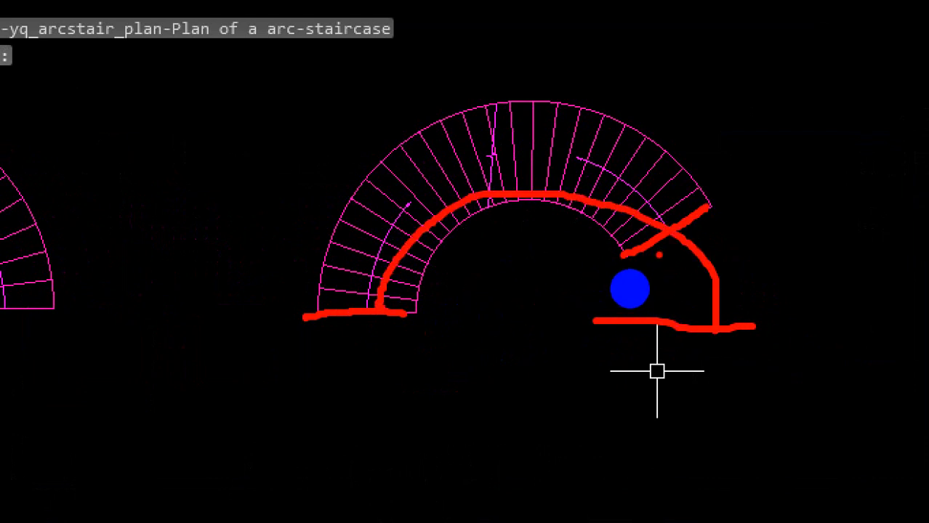
pyautogui.moveTo(658, 254); pyautogui.dragTo(705, 344)
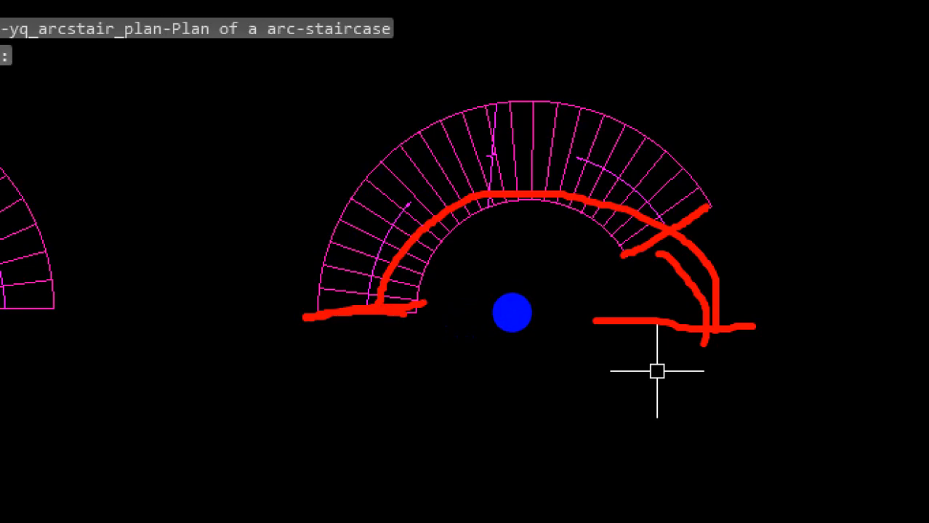
pyautogui.press('Escape')
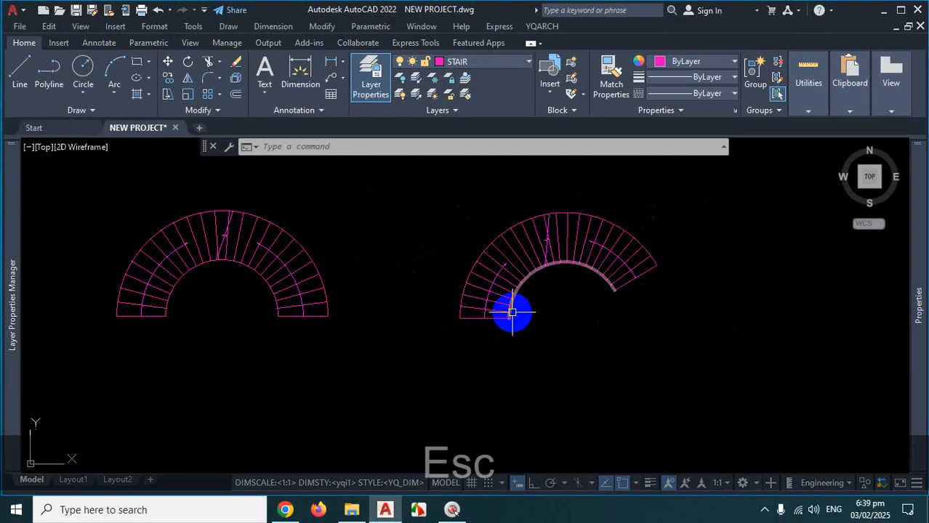
# Start another YQArch arc staircase plan with starting angle 0 and included angle 270
pyautogui.click(541, 26)
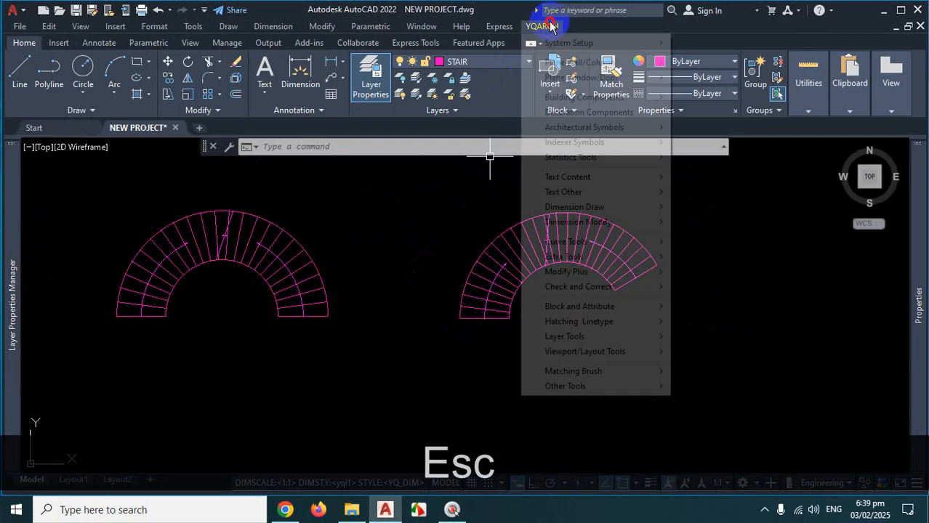
pyautogui.moveTo(599, 81)
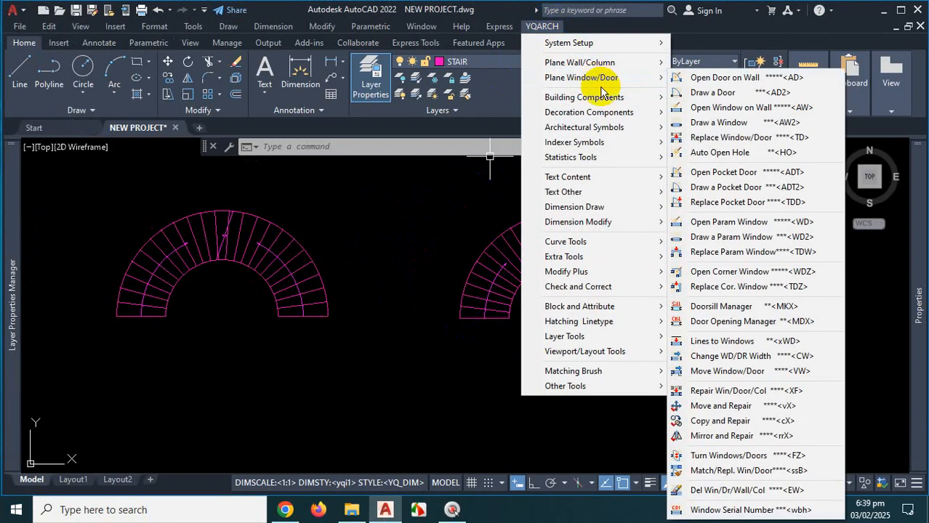
pyautogui.moveTo(607, 97)
pyautogui.click(722, 152)
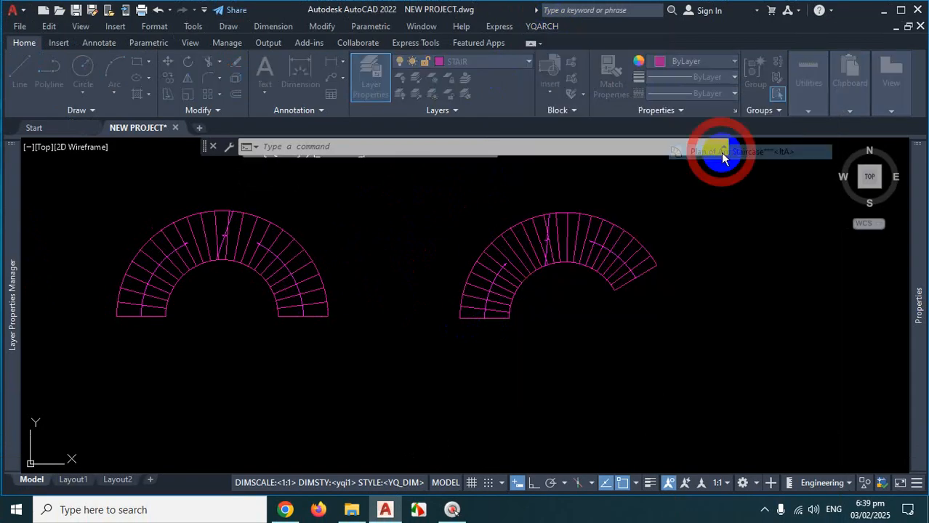
pyautogui.doubleClick(608, 221)
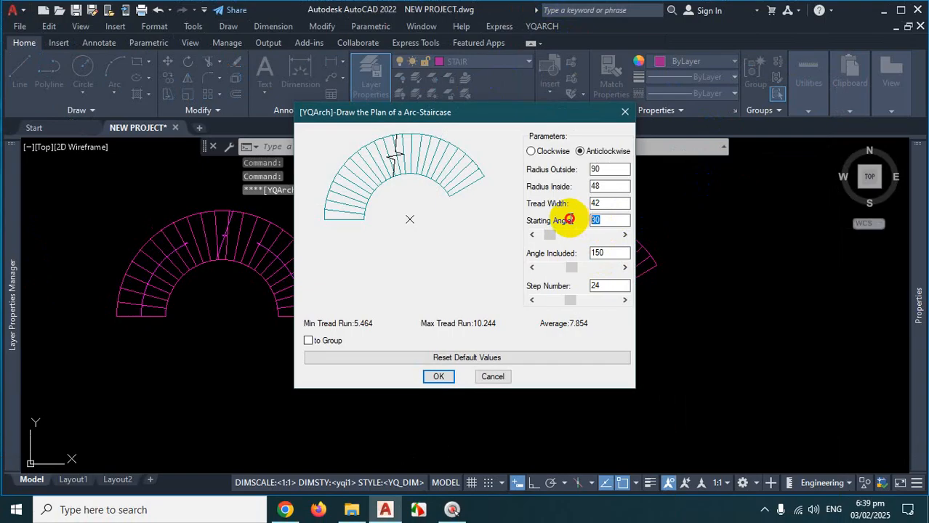
pyautogui.write('0')
pyautogui.doubleClick(601, 252)
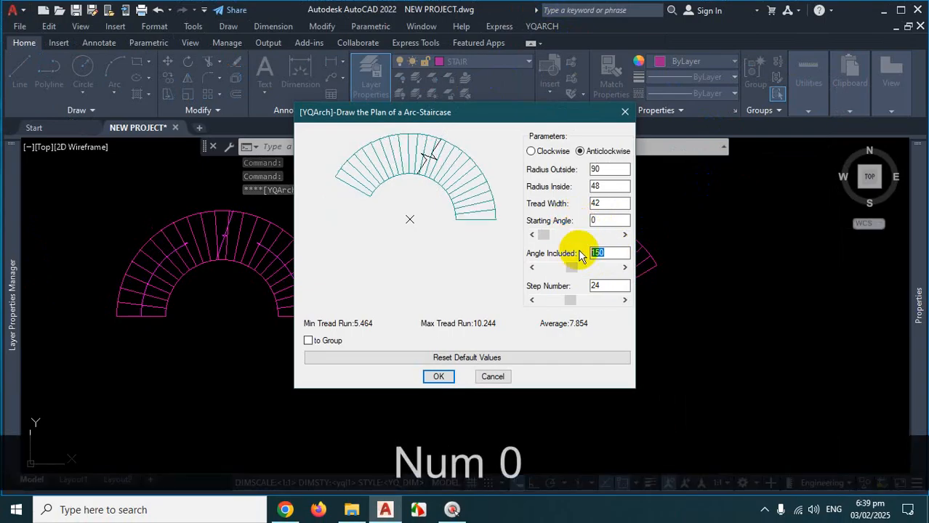
pyautogui.write('270')
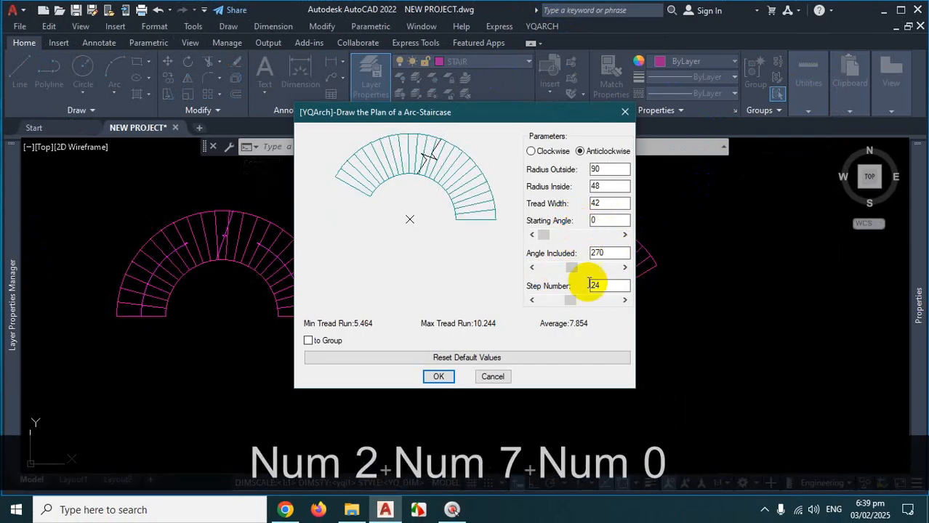
pyautogui.click(613, 286)
# Draw red horizontal and vertical lines and the arc's sweep over the preview, circle the step number, and leave the markup
pyautogui.hotkey('ctrl', '1')
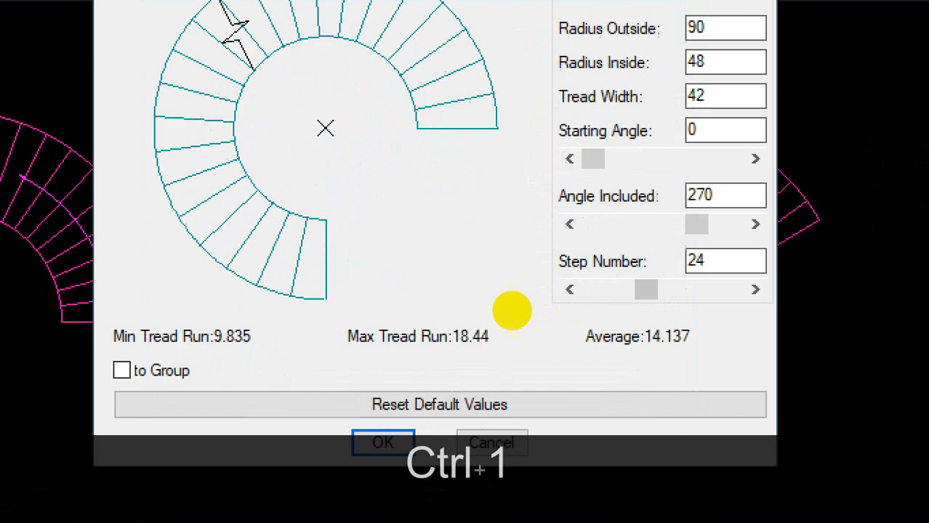
pyautogui.moveTo(468, 147)
pyautogui.mouseDown()
pyautogui.moveTo(562, 140)
pyautogui.moveTo(532, 147)
pyautogui.mouseUp()
pyautogui.moveTo(465, 146); pyautogui.dragTo(260, 145)
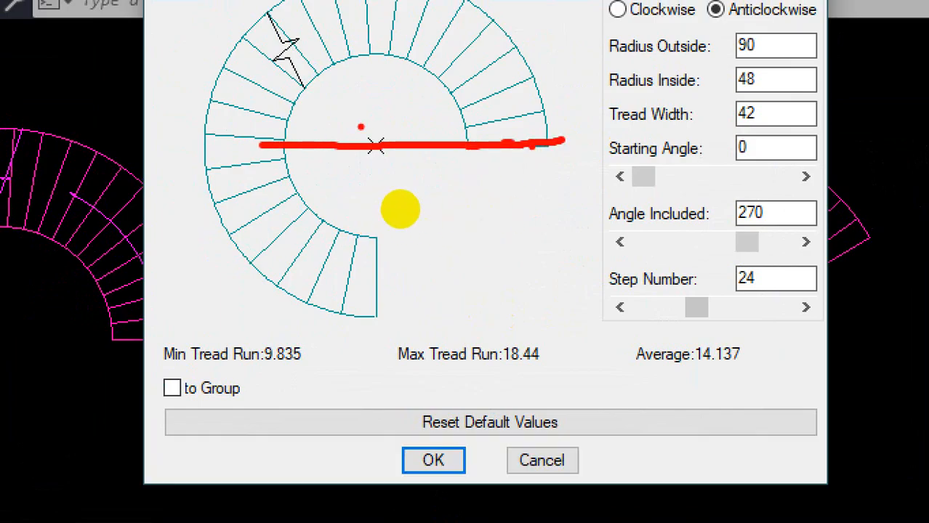
pyautogui.moveTo(415, 213); pyautogui.dragTo(421, 321)
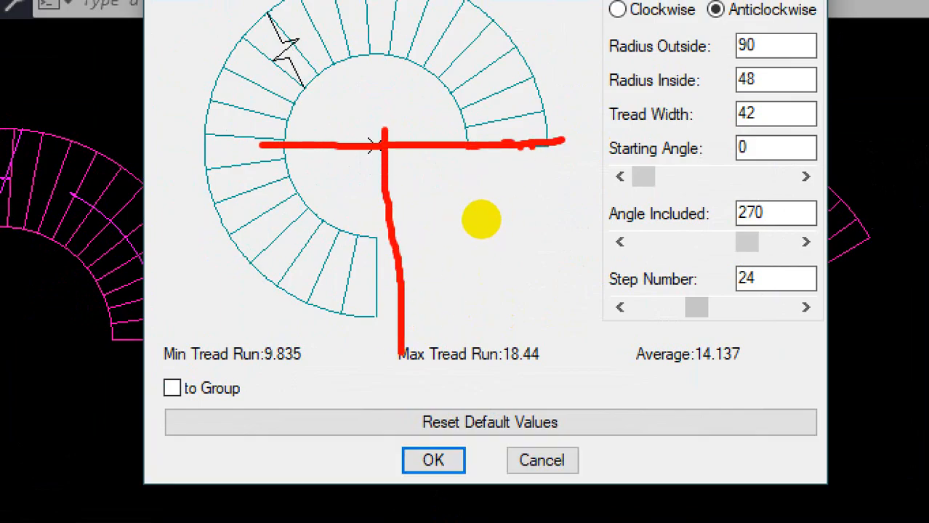
pyautogui.moveTo(480, 218)
pyautogui.mouseDown()
pyautogui.moveTo(428, 168)
pyautogui.moveTo(371, 239)
pyautogui.moveTo(407, 244)
pyautogui.mouseUp()
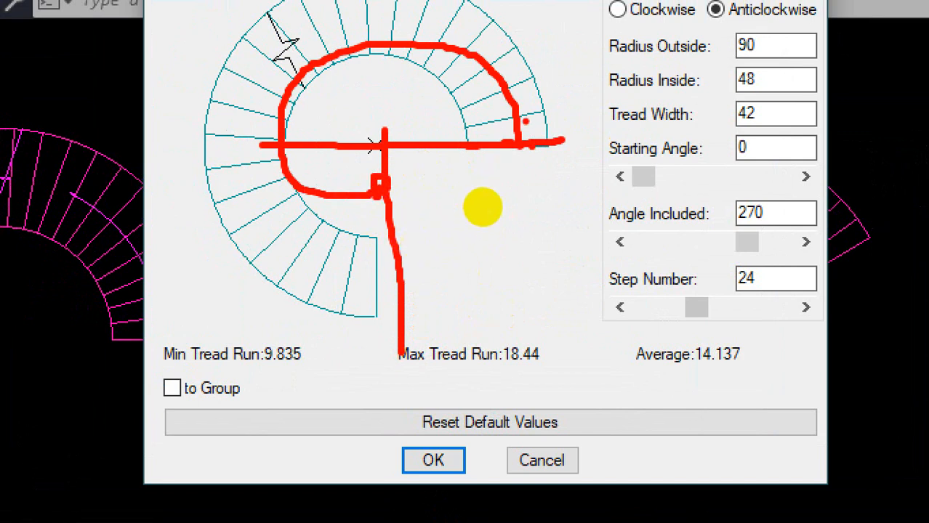
pyautogui.moveTo(770, 248)
pyautogui.mouseDown()
pyautogui.moveTo(694, 274)
pyautogui.moveTo(788, 256)
pyautogui.mouseUp()
pyautogui.moveTo(616, 276); pyautogui.dragTo(607, 274)
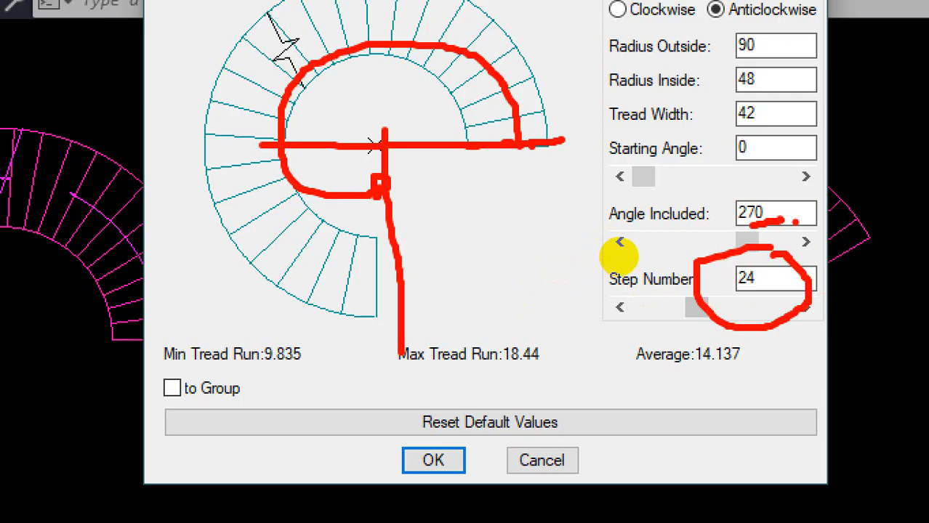
pyautogui.press('Escape')
# Set the included angle of the arc staircase to 360
pyautogui.doubleClick(612, 255)
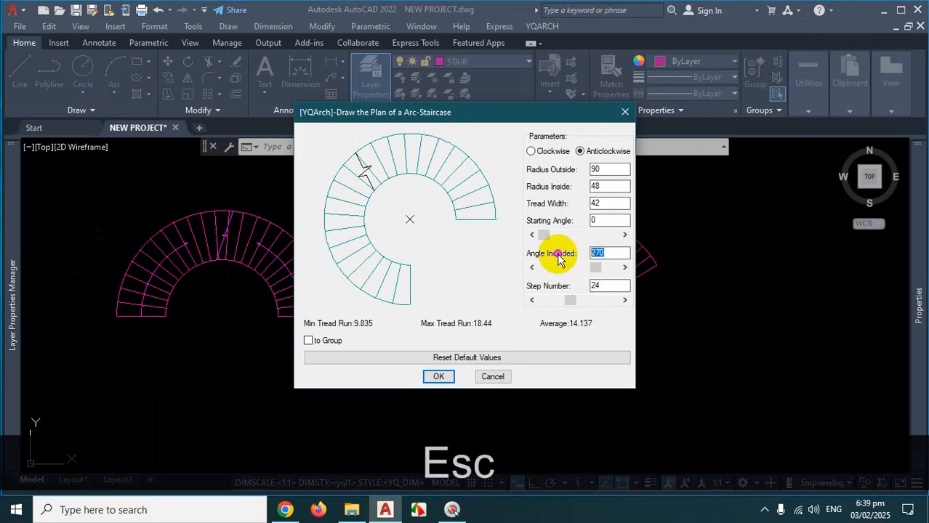
pyautogui.write('360')
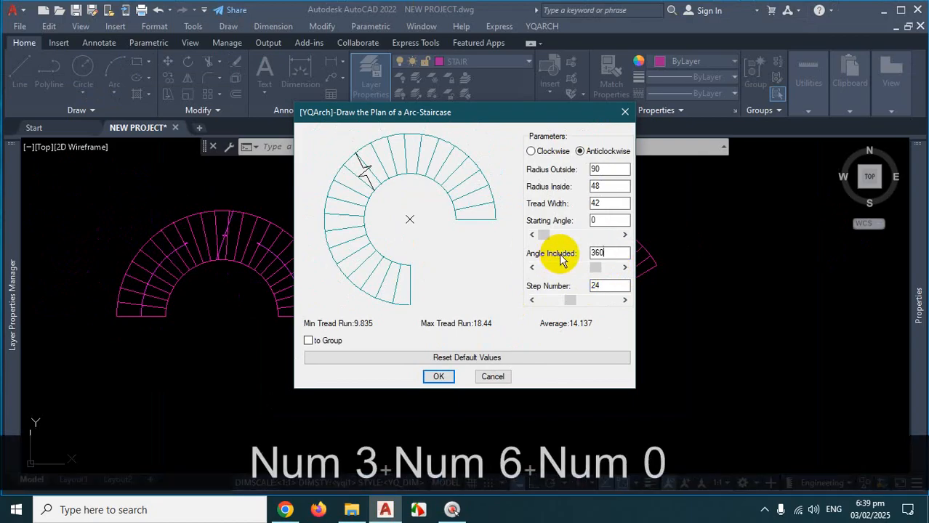
pyautogui.click(612, 217)
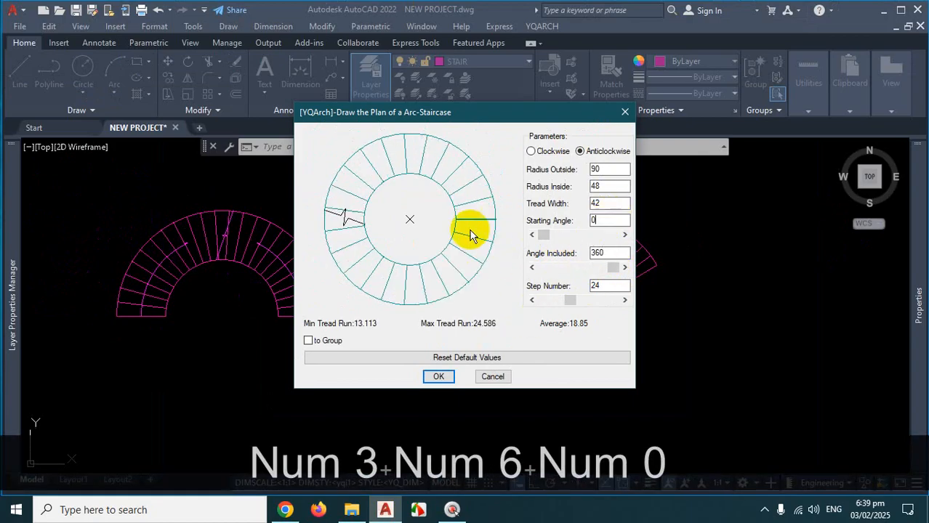
pyautogui.press('ctrl')
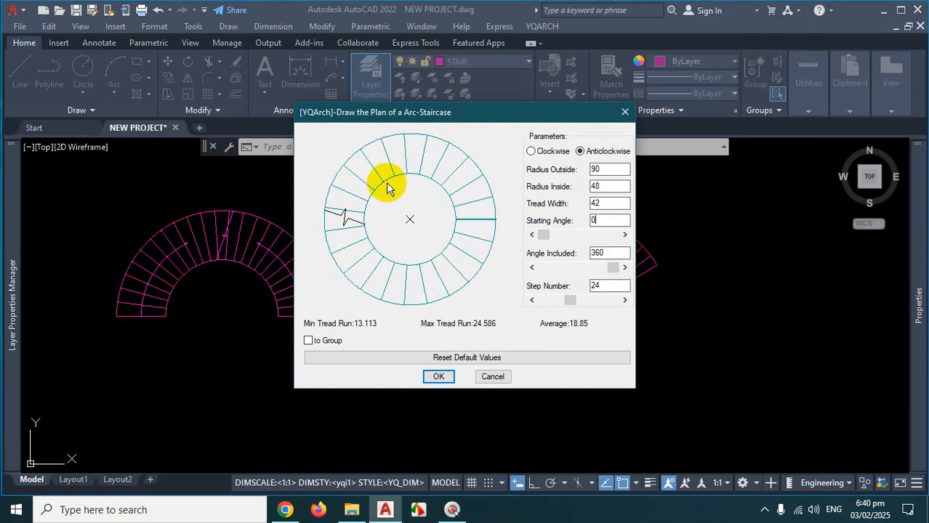
# Switch to Chrome, show the spiral stairs CAD block image, trace its stair plans' open ends and sweeps in red, and leave the markup
pyautogui.click(287, 508)
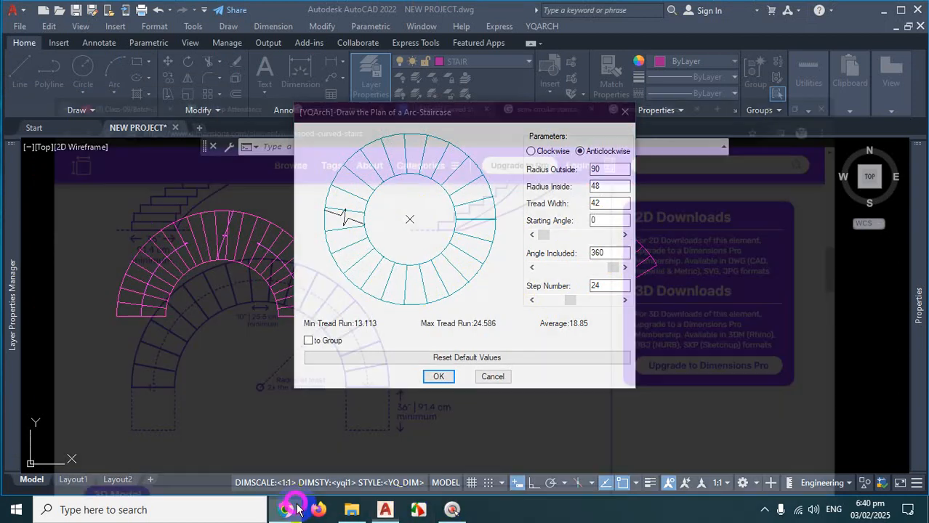
pyautogui.click(730, 15)
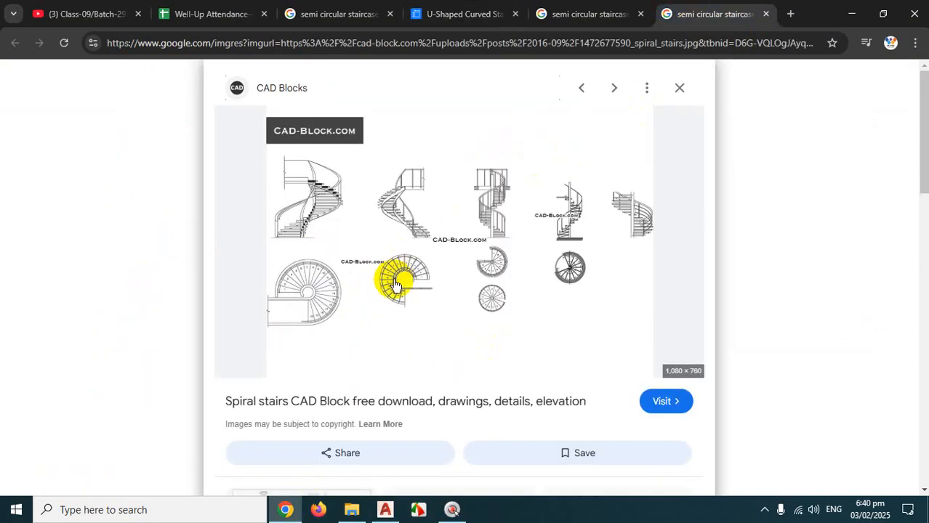
pyautogui.hotkey('ctrl', '1')
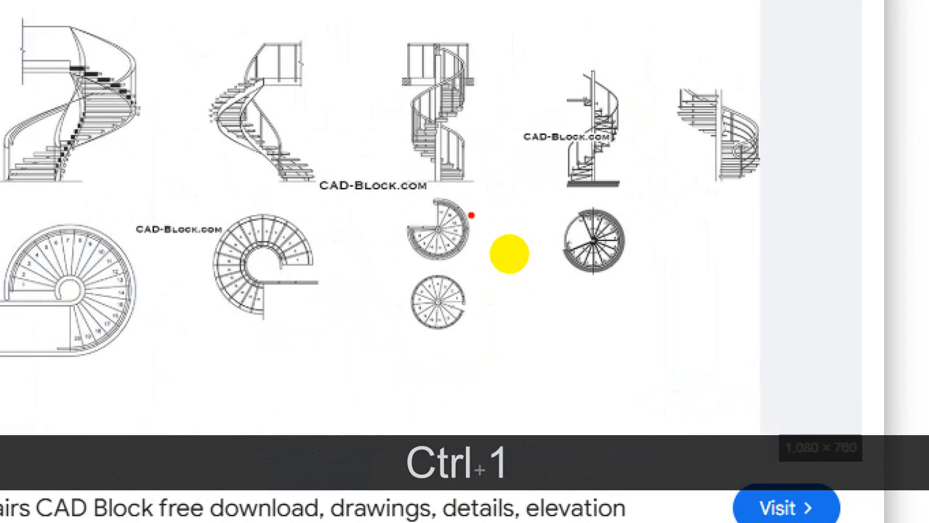
pyautogui.moveTo(491, 257); pyautogui.dragTo(457, 266)
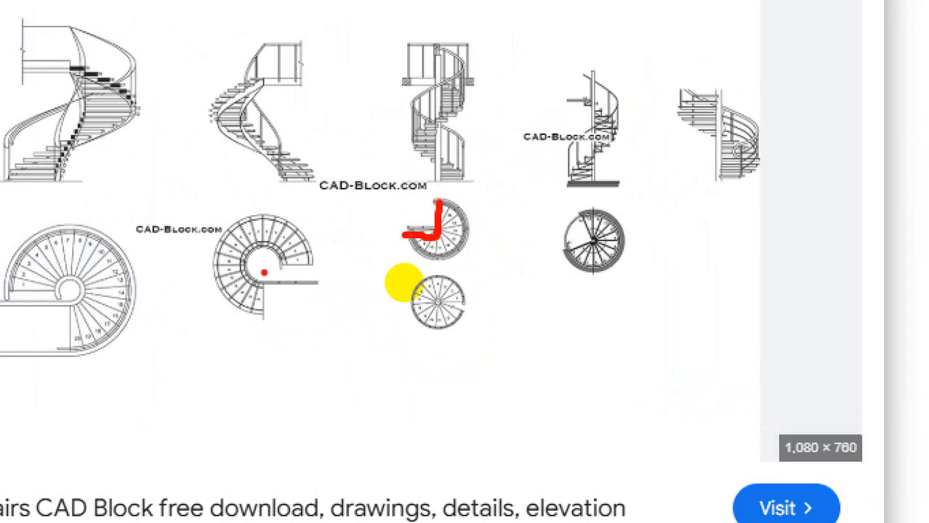
pyautogui.moveTo(283, 268)
pyautogui.mouseDown()
pyautogui.moveTo(322, 267)
pyautogui.moveTo(287, 232)
pyautogui.moveTo(218, 261)
pyautogui.moveTo(262, 293)
pyautogui.mouseUp()
pyautogui.moveTo(405, 287); pyautogui.dragTo(404, 306)
pyautogui.scroll(-1, 548, 294)
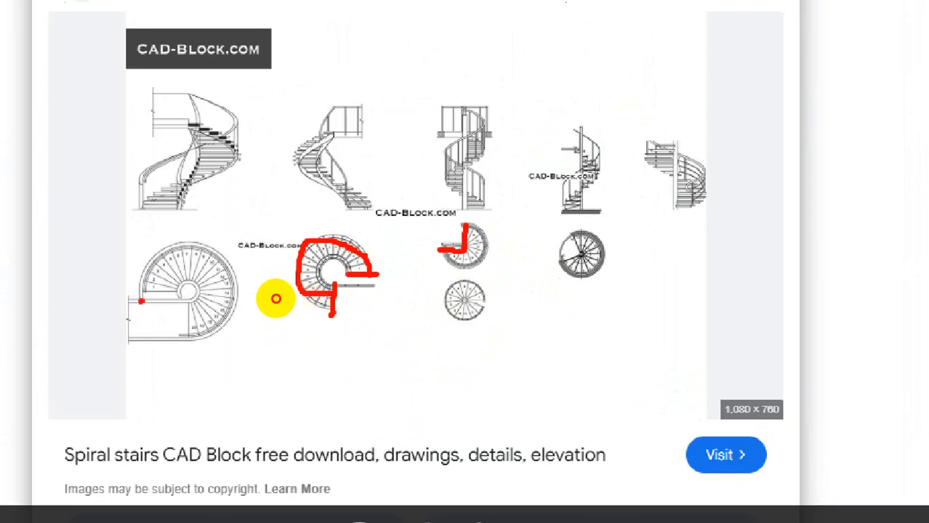
pyautogui.moveTo(276, 299)
pyautogui.mouseDown()
pyautogui.moveTo(309, 298)
pyautogui.moveTo(295, 274)
pyautogui.moveTo(331, 285)
pyautogui.moveTo(313, 309)
pyautogui.moveTo(334, 275)
pyautogui.moveTo(316, 305)
pyautogui.mouseUp()
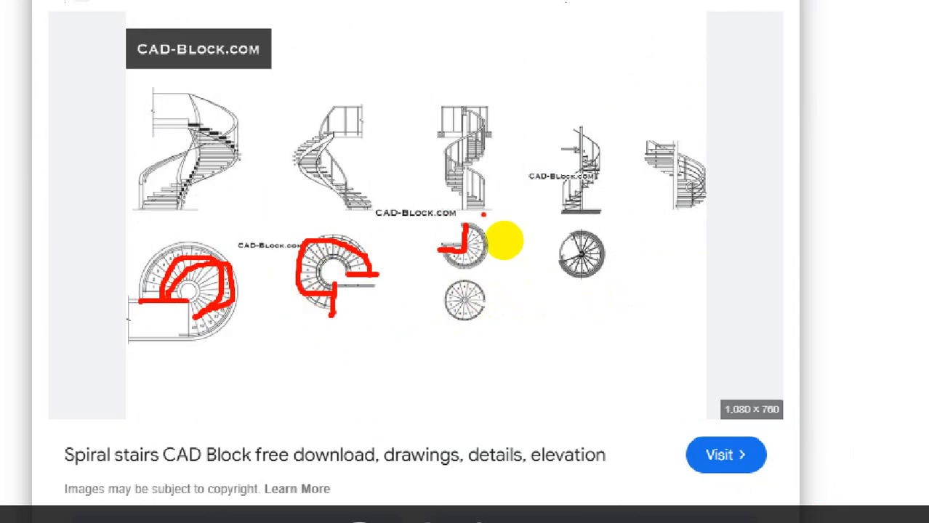
pyautogui.press('Escape')
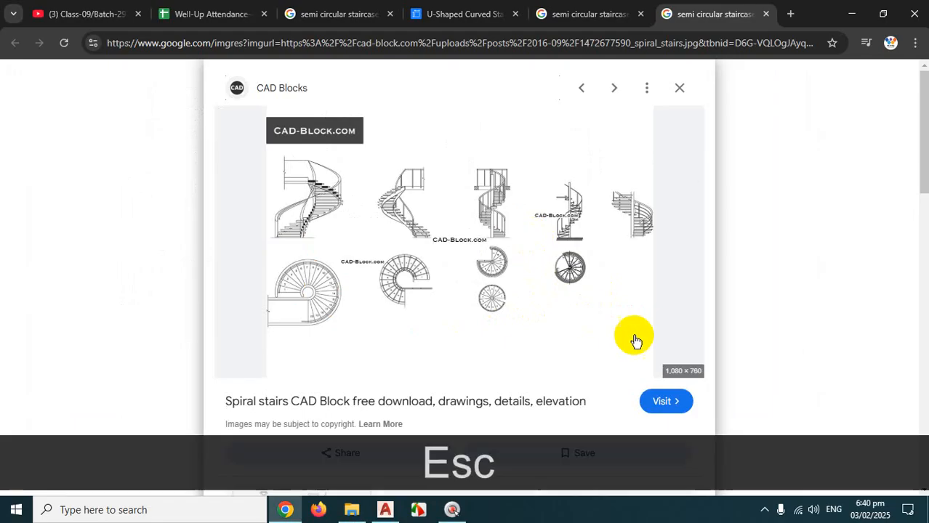
# Show the Best 5 Round Stairs Plan image in Chrome and trace the 38" stair's ends, corner lines and outer arc in red
pyautogui.click(850, 15)
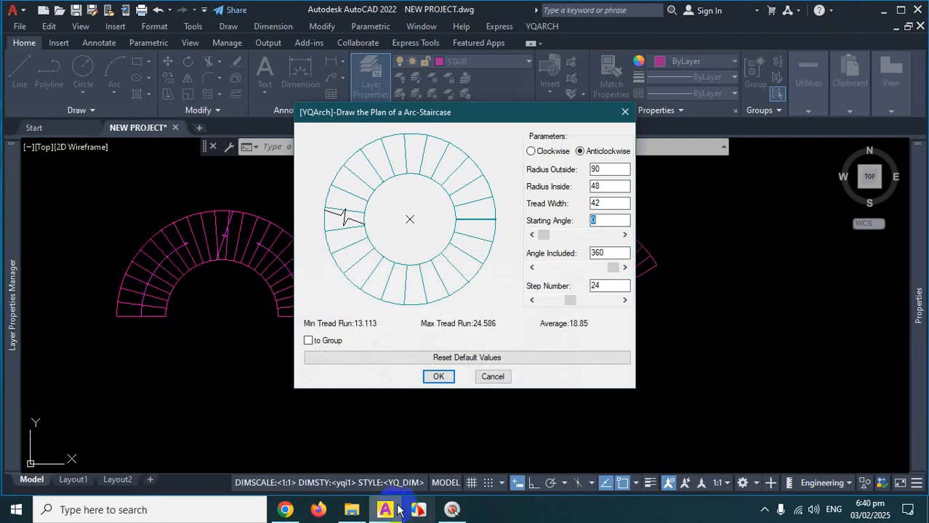
pyautogui.click(399, 510)
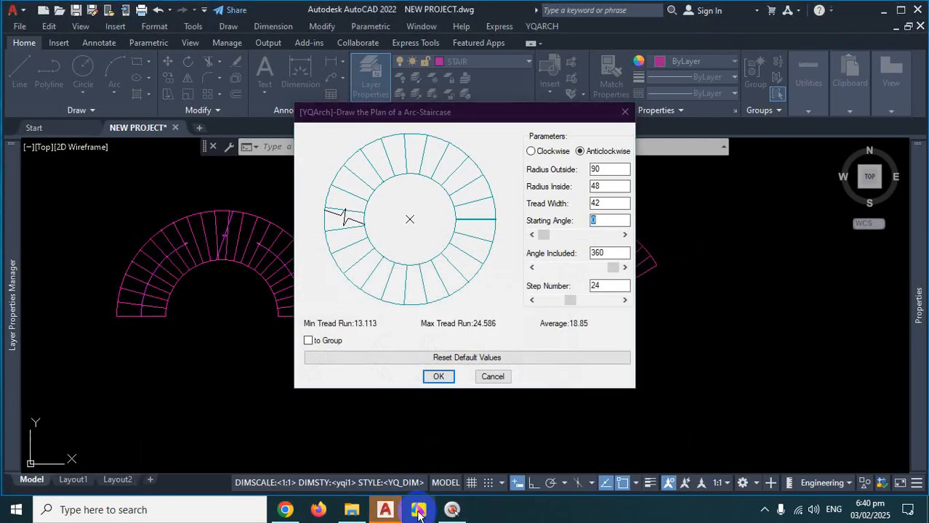
pyautogui.click(285, 510)
pyautogui.click(602, 22)
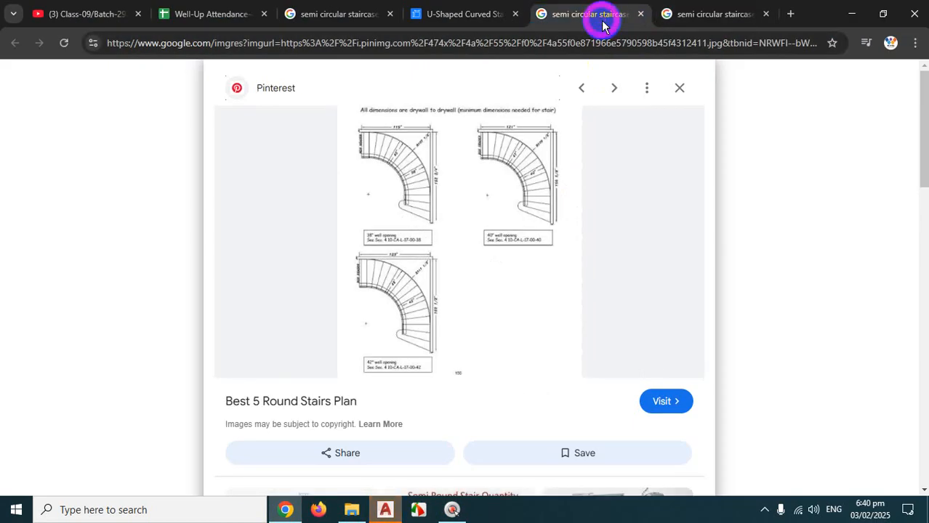
pyautogui.hotkey('ctrl', '1')
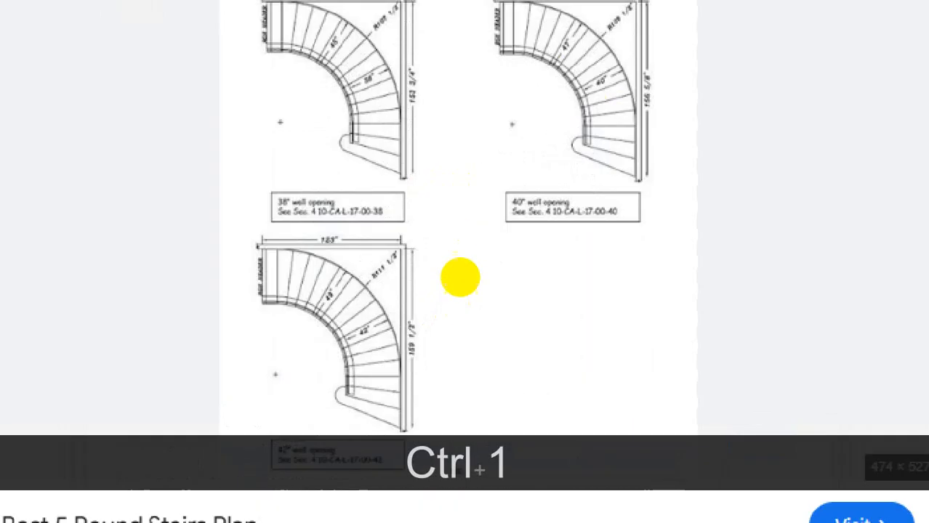
pyautogui.click(425, 208)
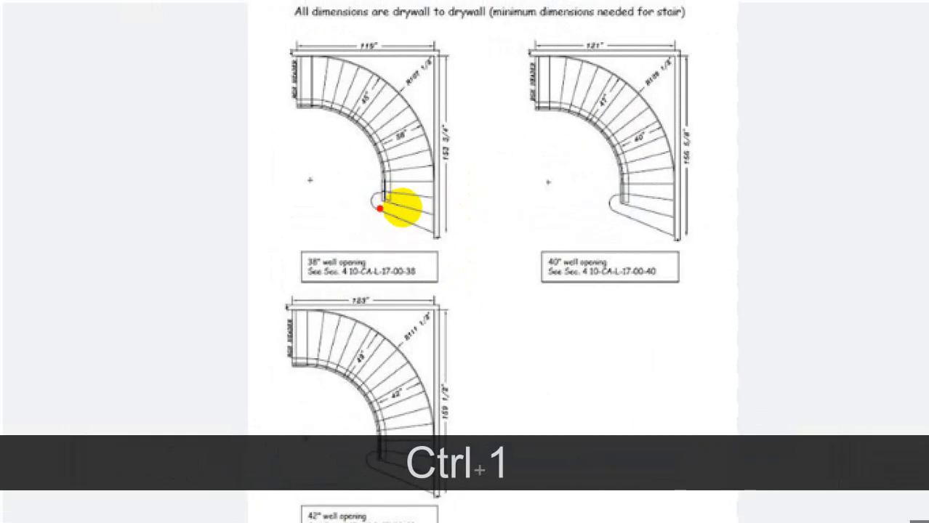
pyautogui.moveTo(379, 208); pyautogui.dragTo(461, 208)
pyautogui.moveTo(294, 33); pyautogui.dragTo(284, 113)
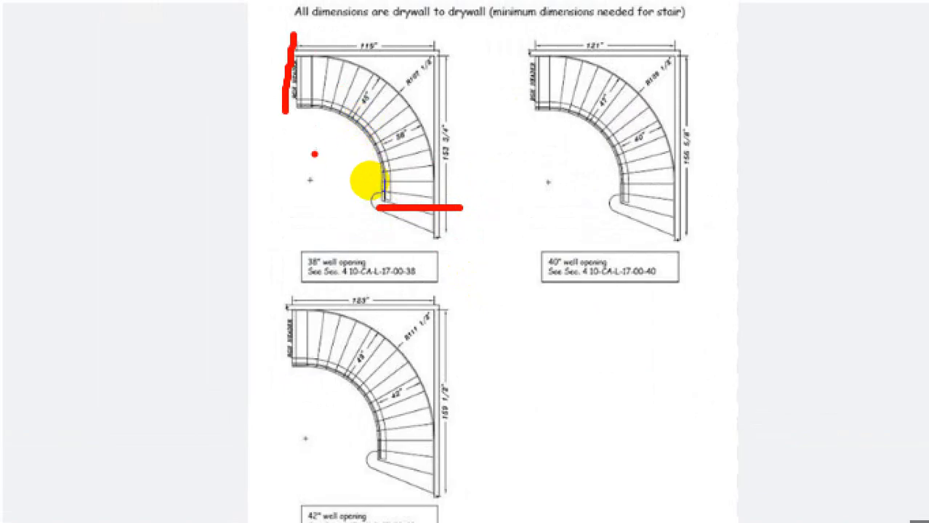
pyautogui.moveTo(290, 71)
pyautogui.mouseDown()
pyautogui.moveTo(296, 215)
pyautogui.moveTo(451, 220)
pyautogui.moveTo(442, 135)
pyautogui.mouseUp()
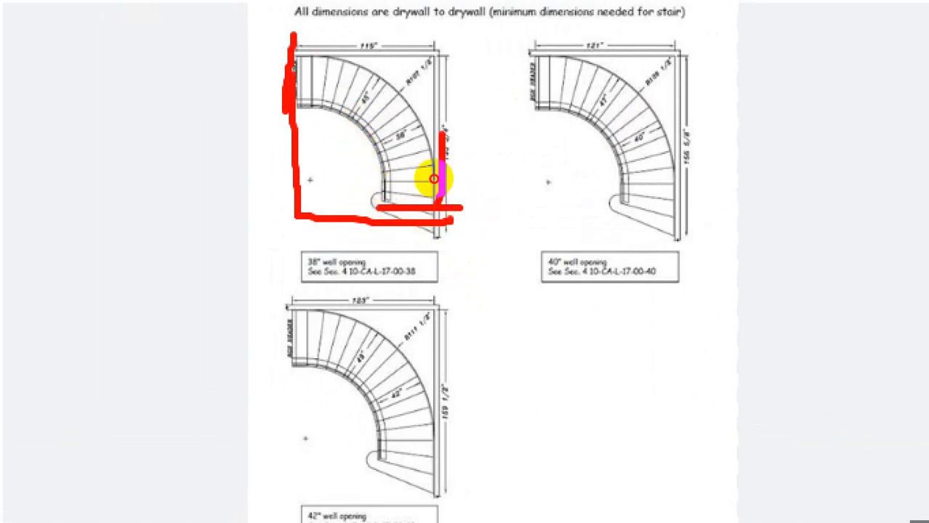
pyautogui.moveTo(433, 178); pyautogui.dragTo(318, 67)
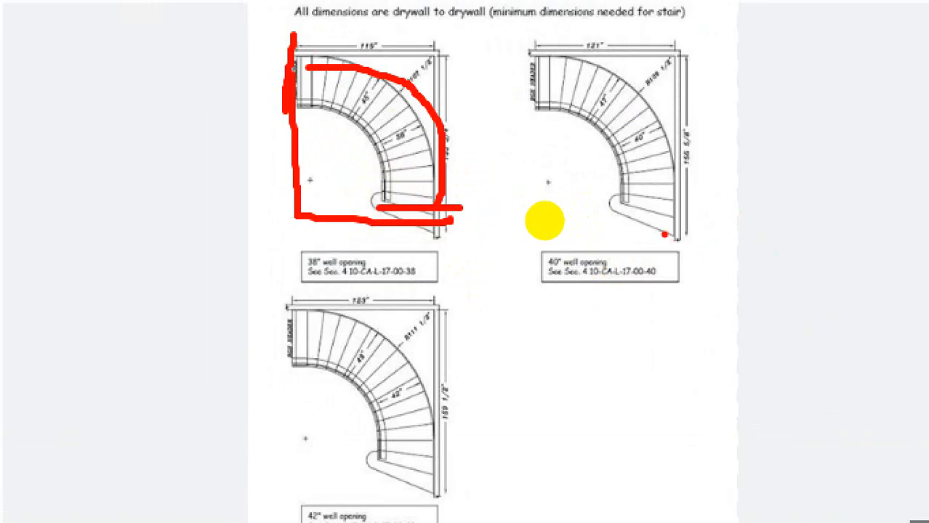
# Sketch a red quarter-circle stair outline with inner and outer arcs beside the reference plans, and leave the markup
pyautogui.moveTo(772, 98)
pyautogui.mouseDown()
pyautogui.moveTo(770, 228)
pyautogui.moveTo(892, 231)
pyautogui.moveTo(911, 202)
pyautogui.moveTo(804, 110)
pyautogui.mouseUp()
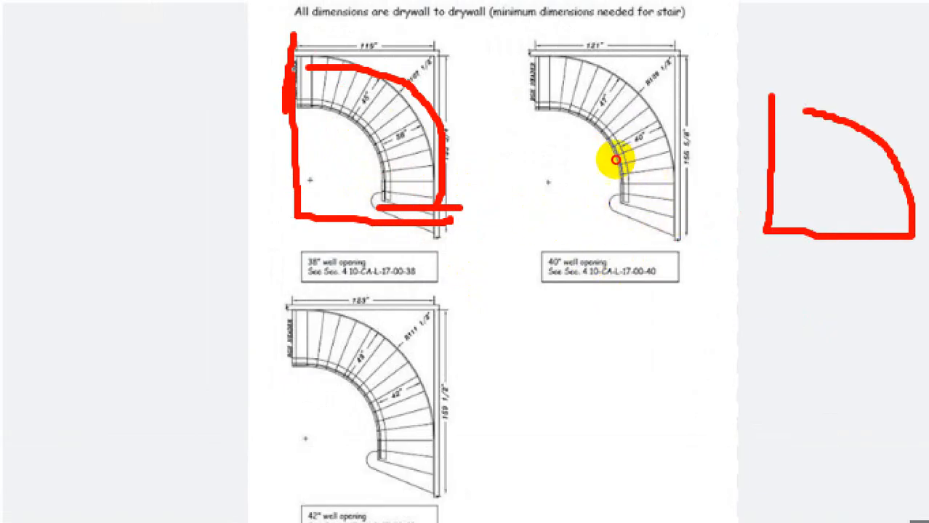
pyautogui.moveTo(773, 60)
pyautogui.mouseDown()
pyautogui.moveTo(909, 103)
pyautogui.moveTo(928, 149)
pyautogui.mouseUp()
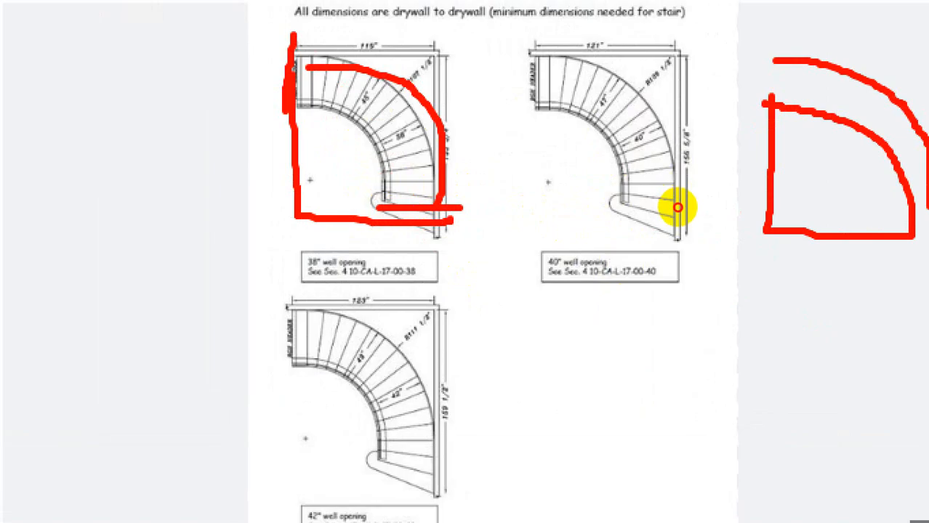
pyautogui.moveTo(925, 236)
pyautogui.mouseDown()
pyautogui.moveTo(847, 78)
pyautogui.moveTo(775, 73)
pyautogui.moveTo(771, 114)
pyautogui.mouseUp()
pyautogui.hotkey('ctrl', '1')
pyautogui.press('Escape')
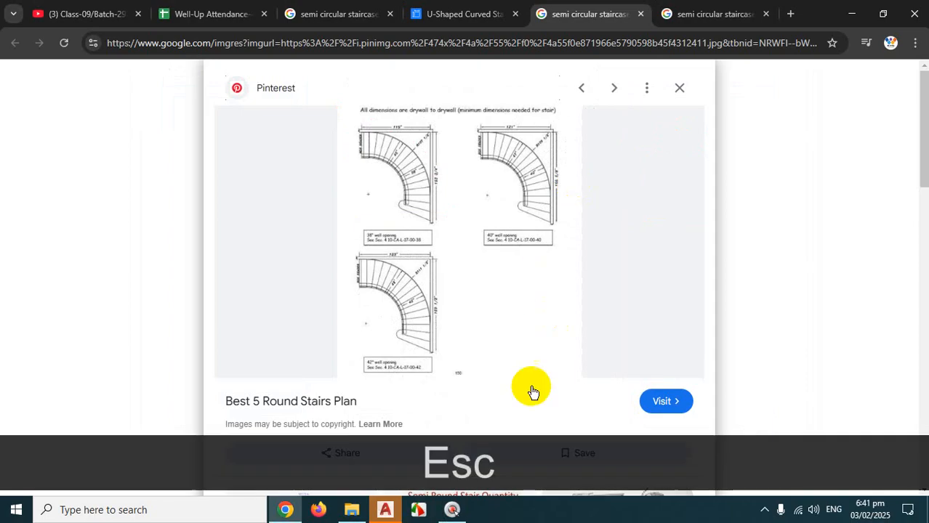
# Switch to AutoCAD and set the arc staircase's included angle to 90 and step number to 20
pyautogui.click(401, 518)
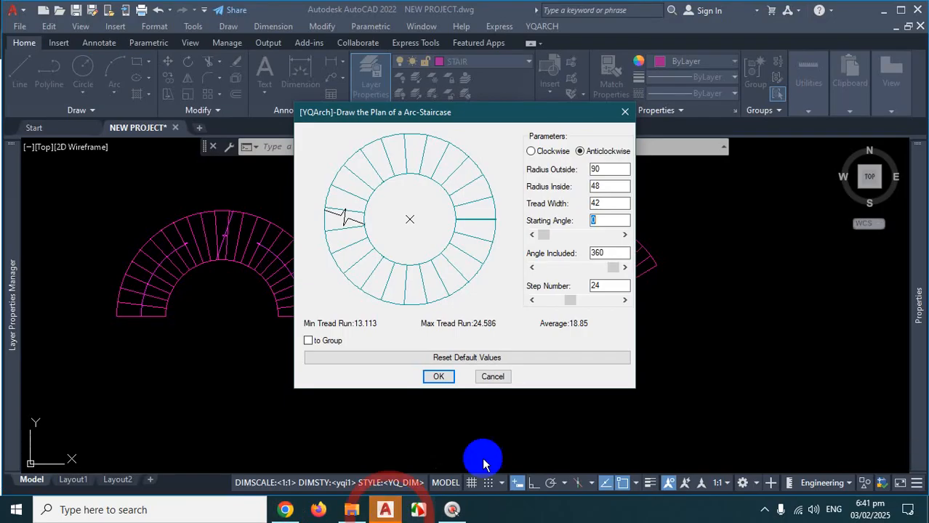
pyautogui.doubleClick(604, 218)
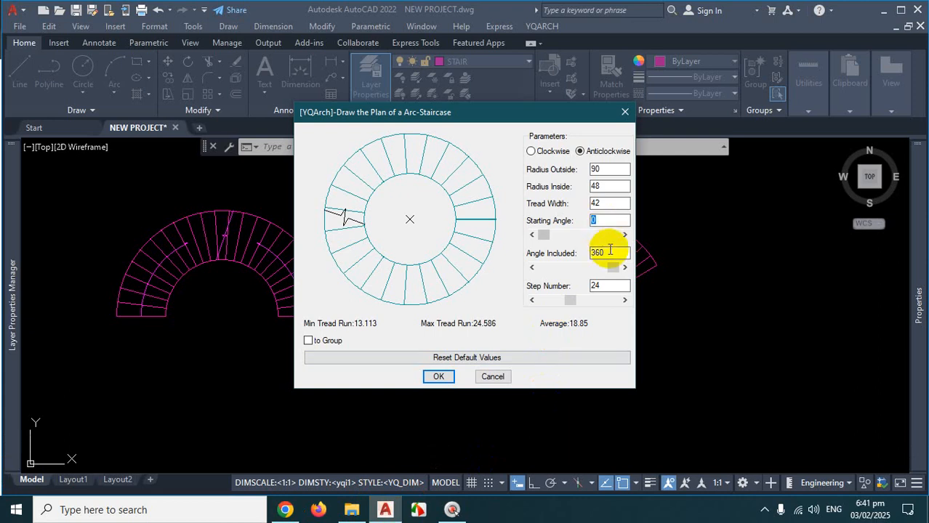
pyautogui.moveTo(606, 252); pyautogui.dragTo(561, 252)
pyautogui.write('90')
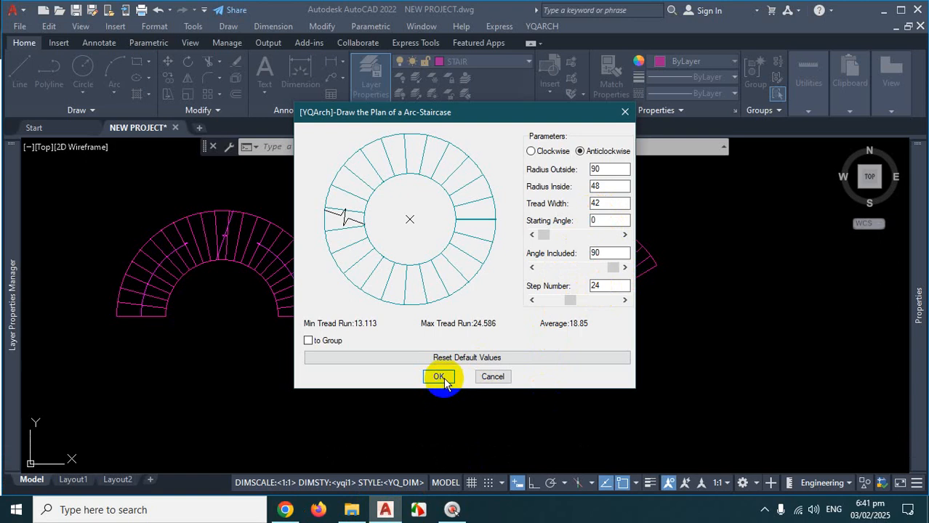
pyautogui.moveTo(599, 286); pyautogui.dragTo(572, 287)
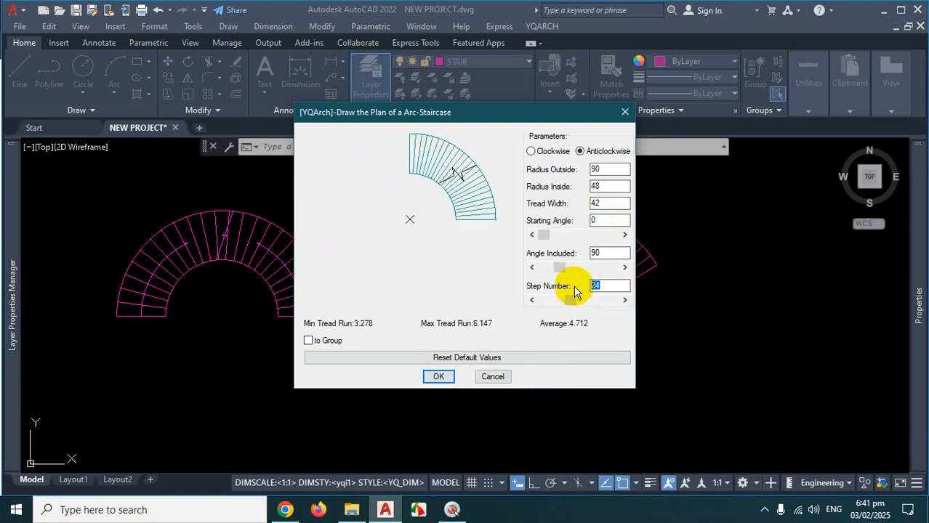
pyautogui.write('20')
pyautogui.click(610, 253)
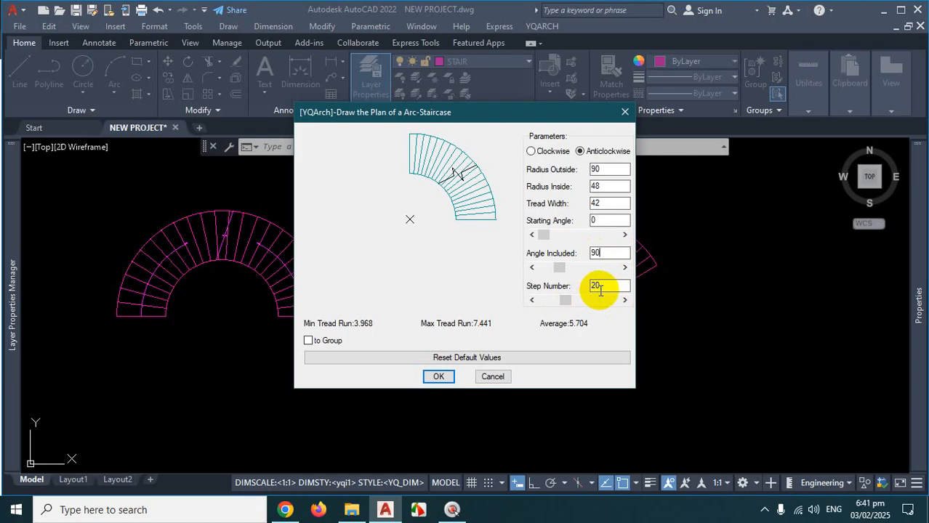
# Accept the arc staircase settings and place the plan in the empty space to the right of the two existing arc stairs
pyautogui.click(437, 376)
pyautogui.scroll(-6, 433, 307)
pyautogui.scroll(4, 559, 317)
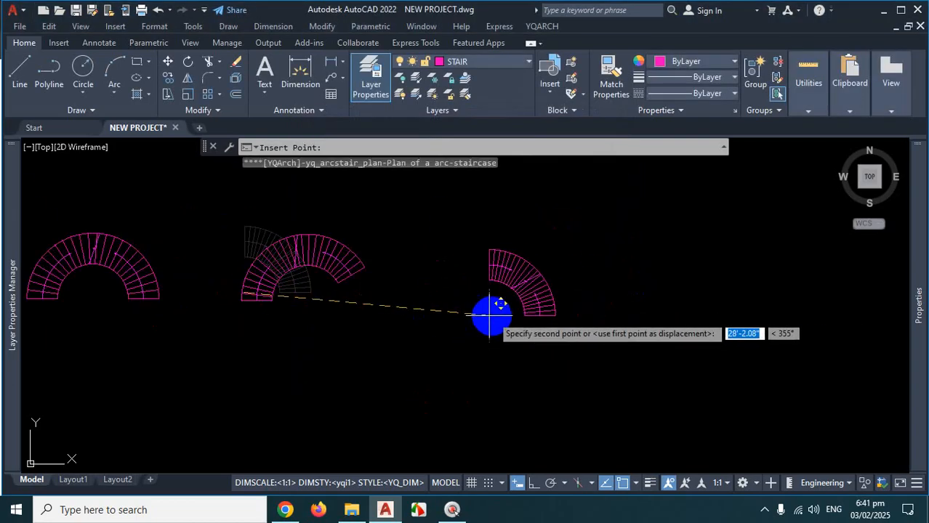
pyautogui.scroll(2, 482, 314)
pyautogui.click(491, 310)
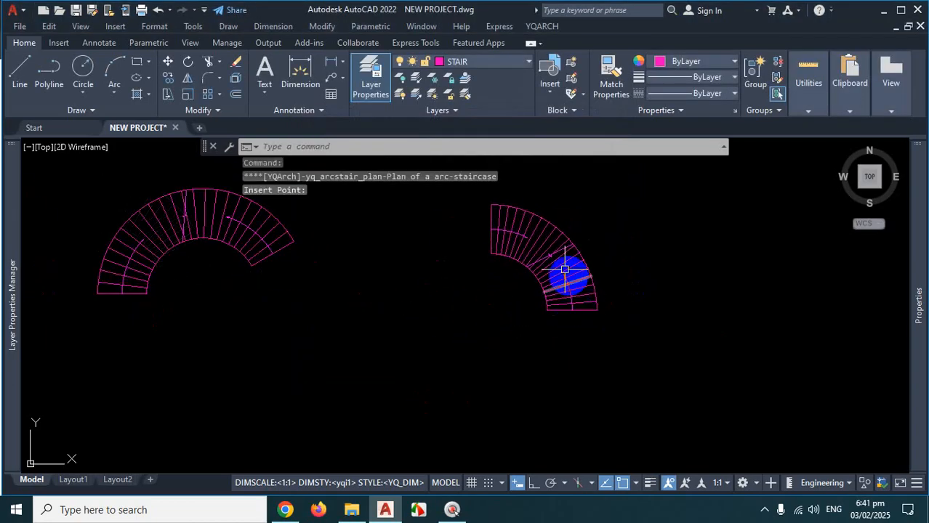
# Examine the quarter-circle staircase's treads, break line and direction arrows, and compare it with the two earlier arc plans
pyautogui.scroll(4, 536, 231)
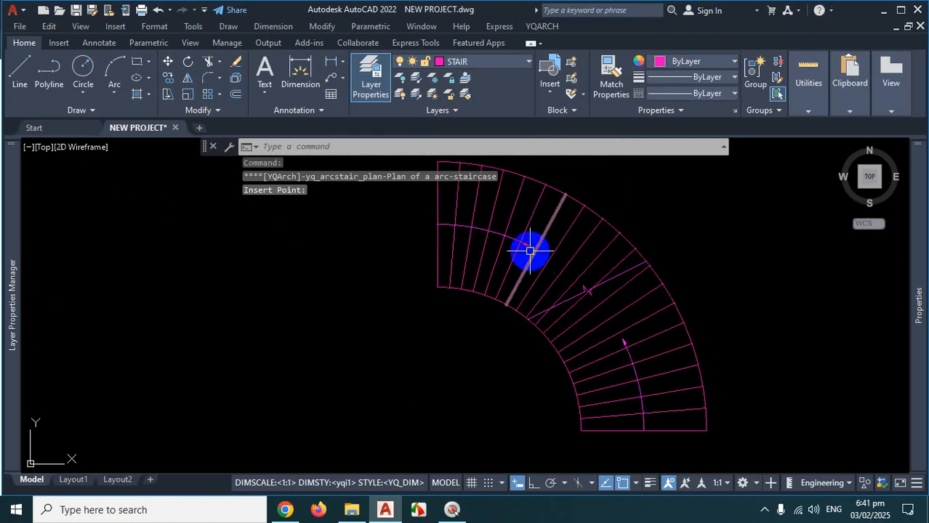
pyautogui.scroll(2, 634, 423)
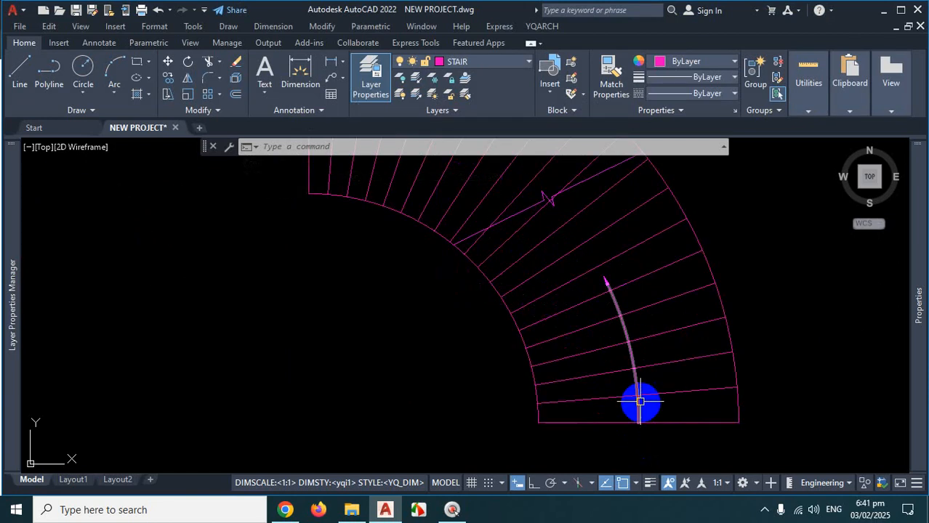
pyautogui.scroll(-4, 639, 400)
pyautogui.scroll(-3, 532, 317)
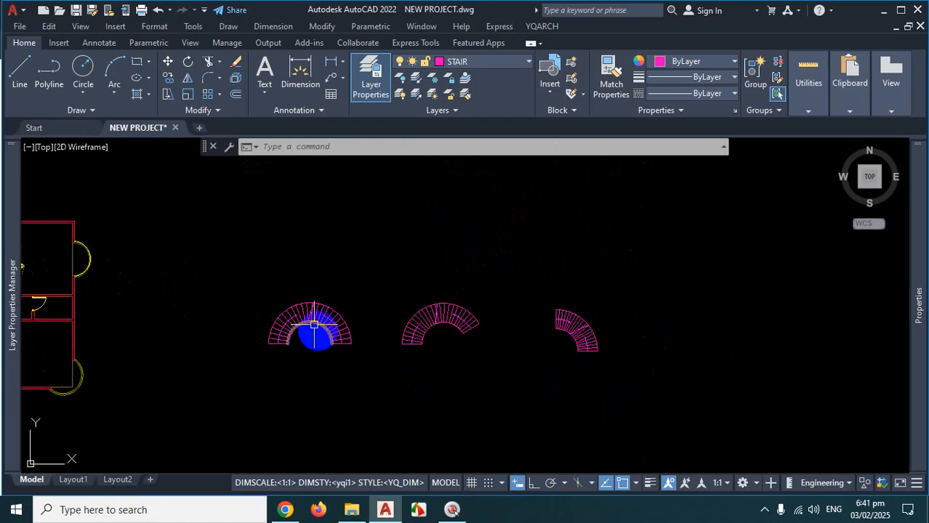
pyautogui.scroll(5, 316, 328)
pyautogui.scroll(-5, 387, 290)
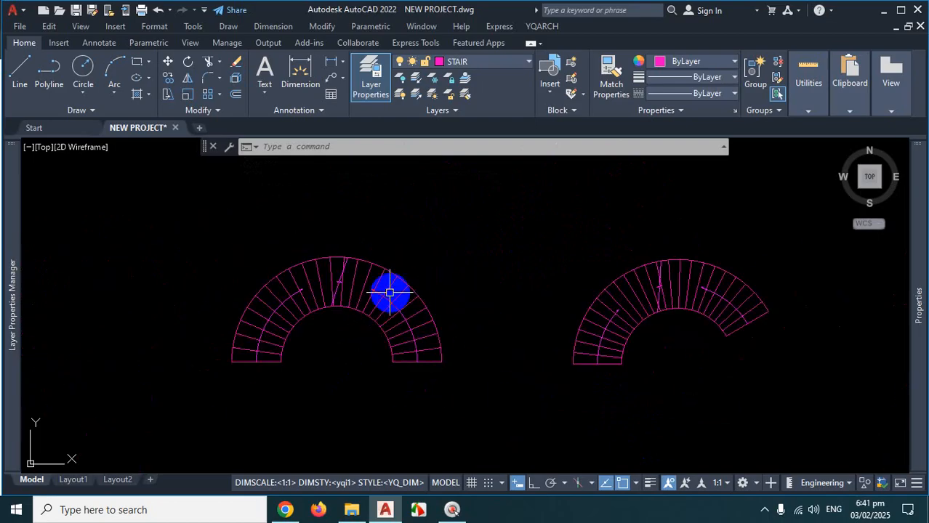
pyautogui.scroll(-5, 458, 349)
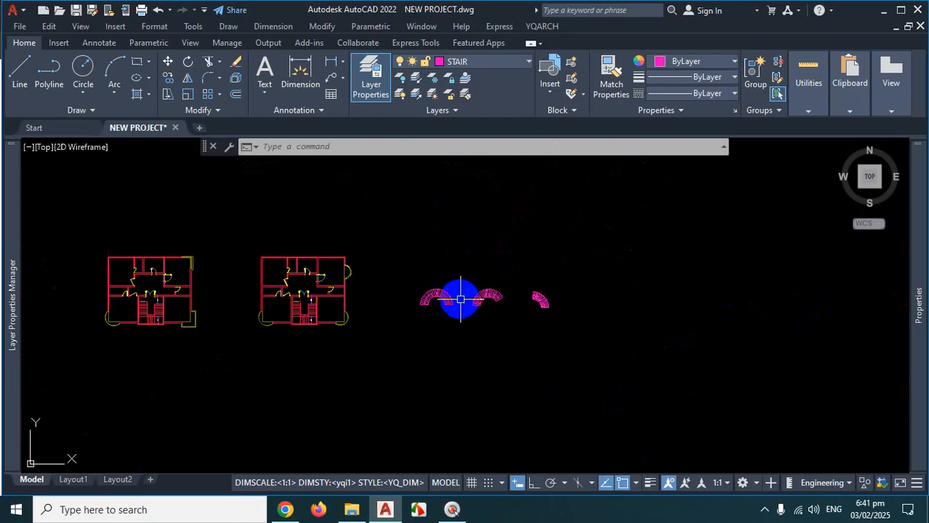
# Start another YQArch arc staircase plan with starting angle 20 and included angle 230
pyautogui.click(550, 26)
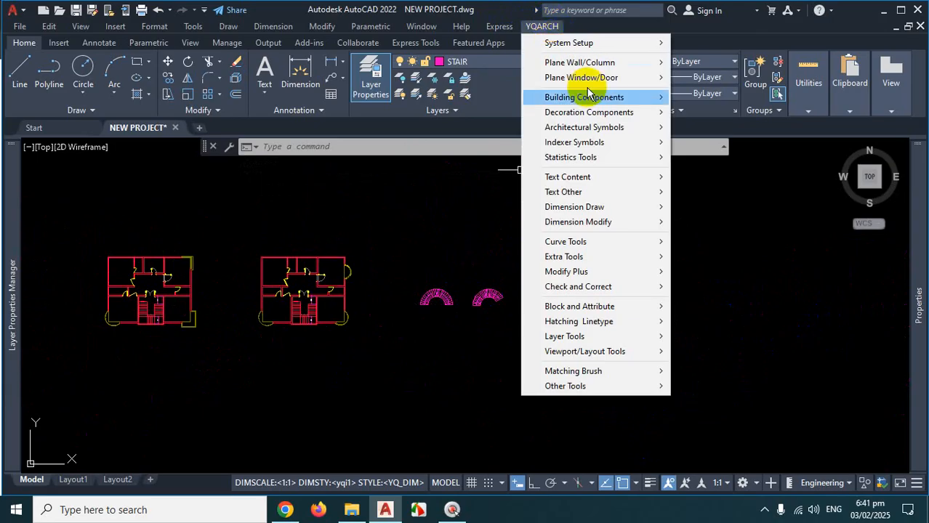
pyautogui.moveTo(608, 183)
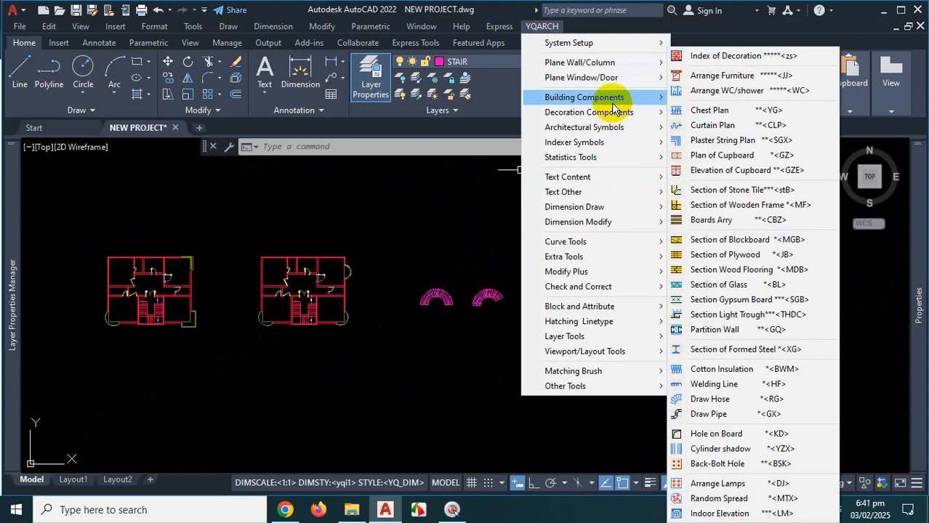
pyautogui.moveTo(658, 141)
pyautogui.click(706, 151)
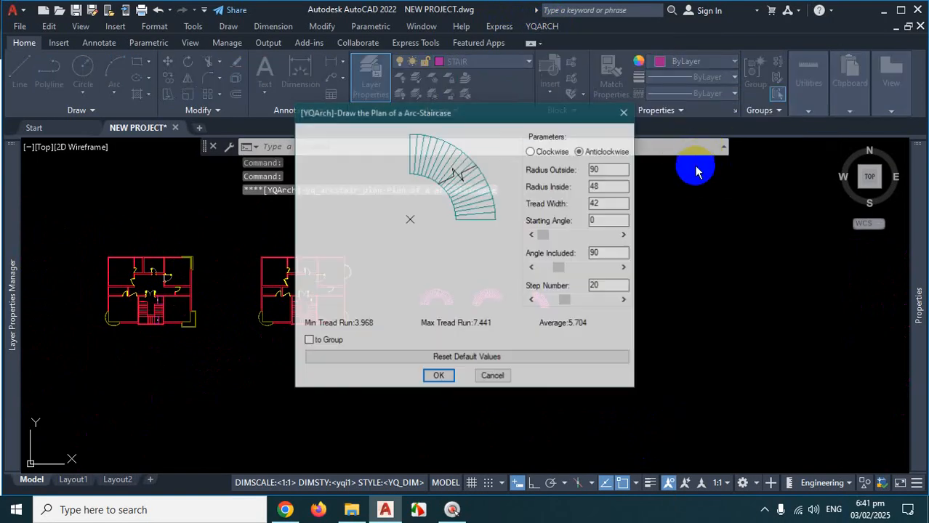
pyautogui.doubleClick(592, 221)
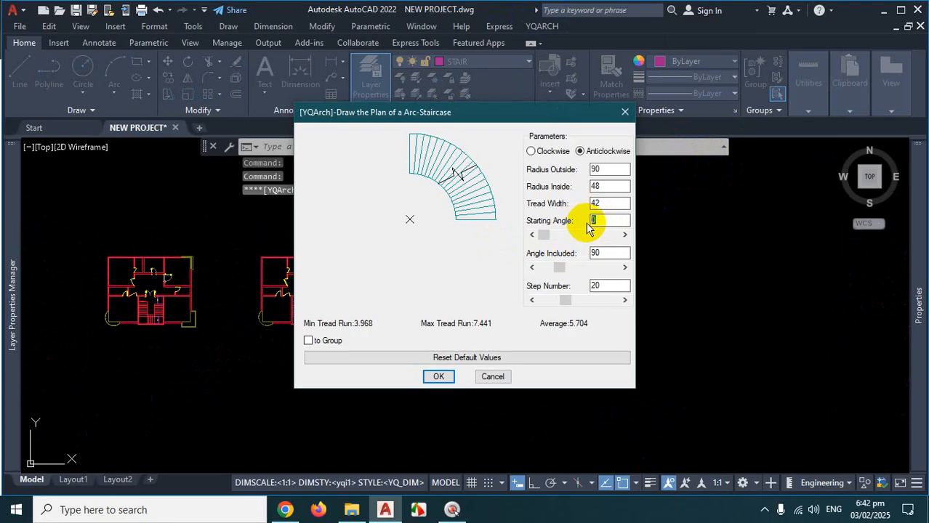
pyautogui.write('20')
pyautogui.doubleClick(604, 257)
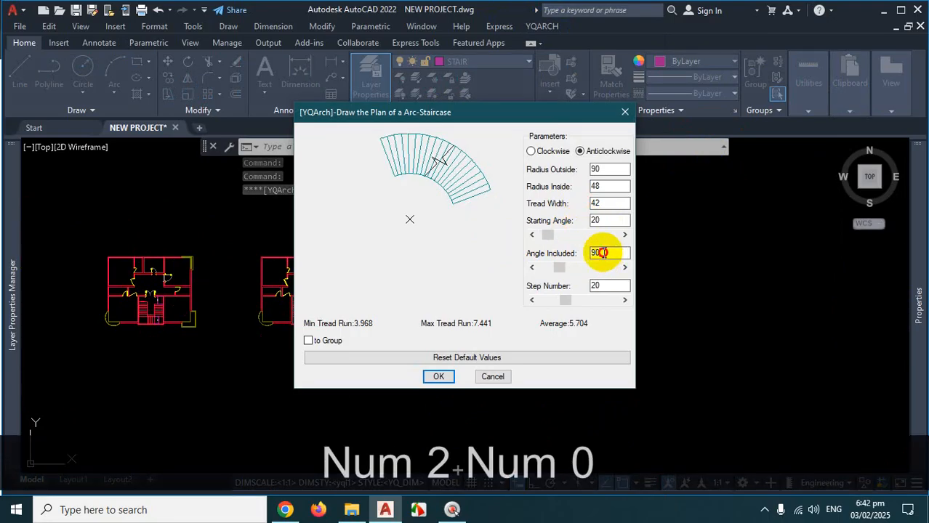
pyautogui.write('230')
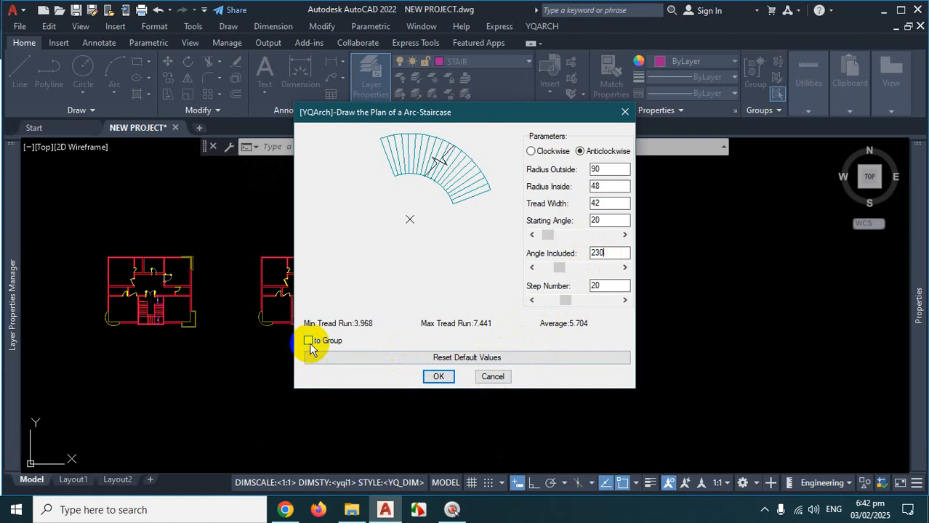
# Make the staircase clockwise and grouped, and place it below and to the right of the quarter-circle stair
pyautogui.click(532, 151)
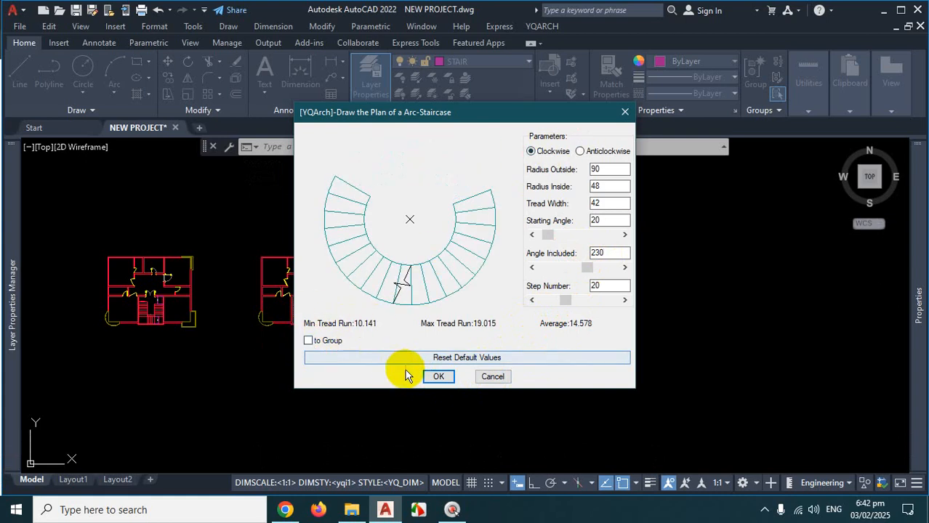
pyautogui.click(312, 342)
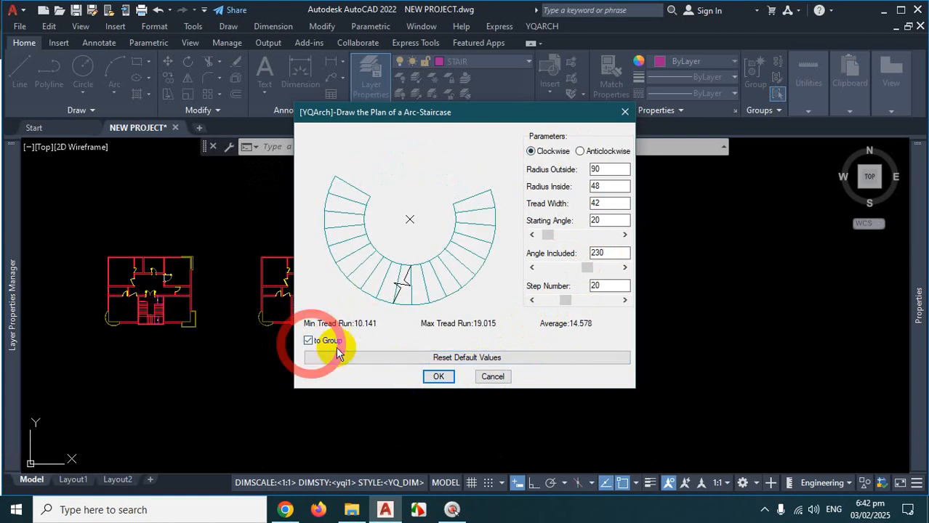
pyautogui.click(439, 377)
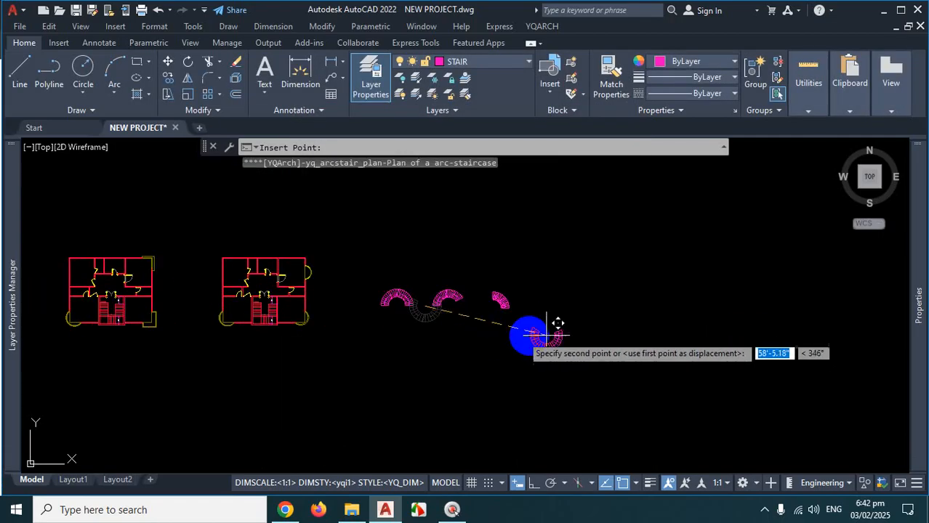
pyautogui.scroll(6, 551, 312)
pyautogui.click(544, 298)
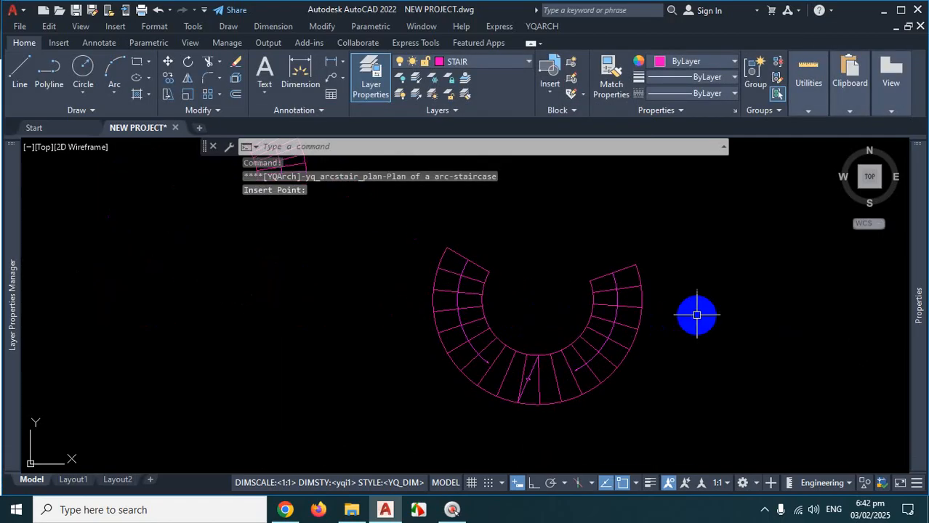
pyautogui.hotkey('ctrl', '1')
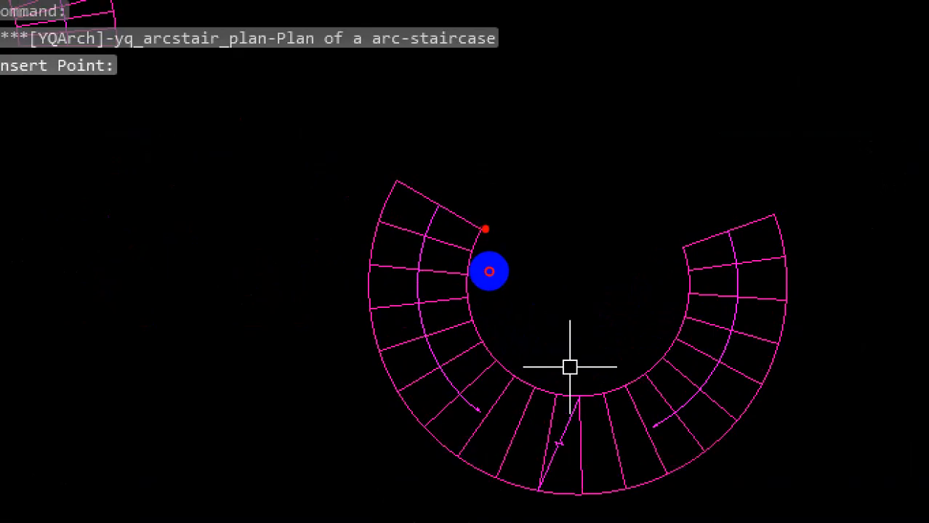
pyautogui.moveTo(484, 229)
pyautogui.mouseDown()
pyautogui.moveTo(452, 265)
pyautogui.moveTo(564, 423)
pyautogui.moveTo(729, 311)
pyautogui.moveTo(720, 248)
pyautogui.mouseUp()
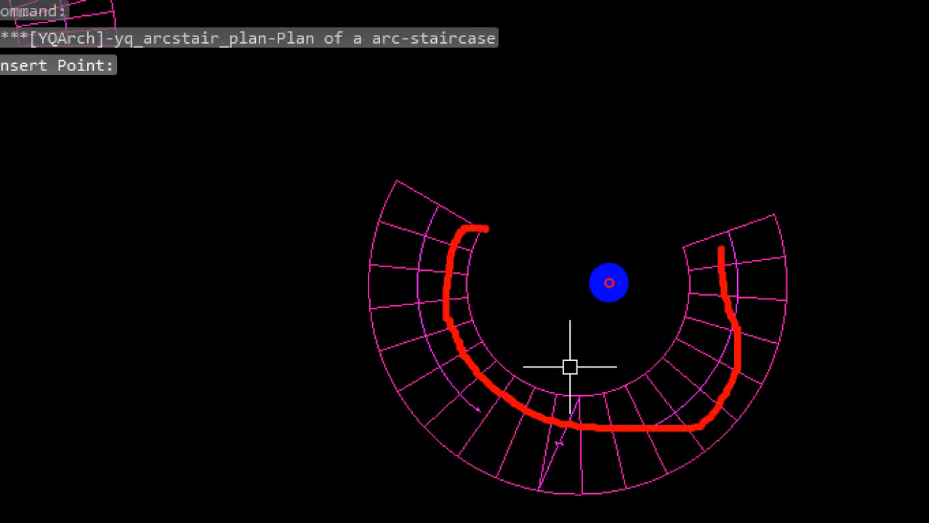
pyautogui.press('Escape')
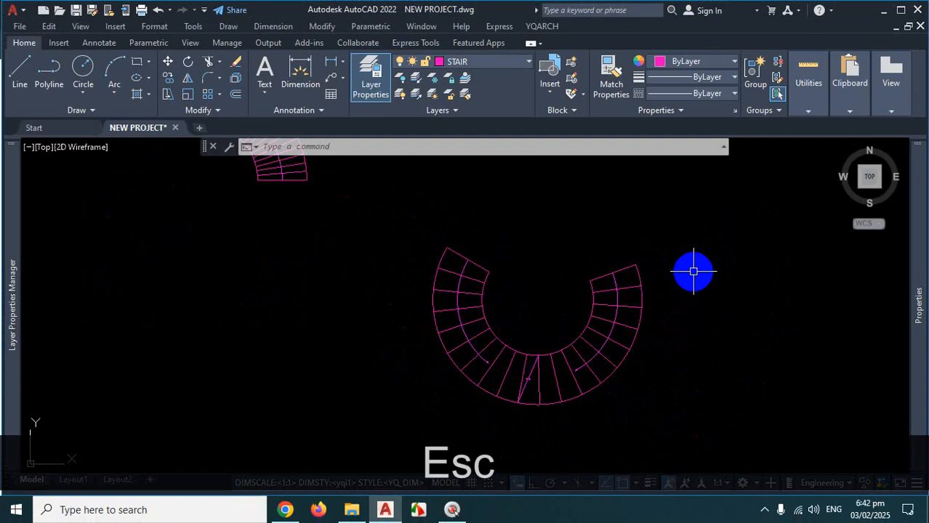
pyautogui.scroll(-4, 669, 329)
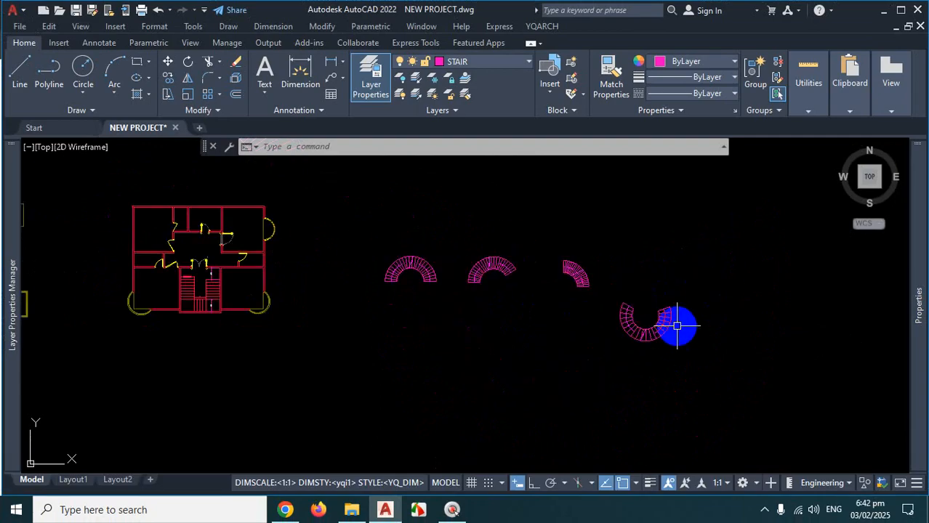
# Select single treads and the outer arc of the quarter-circle staircase to check its grouping, and clear the selection
pyautogui.scroll(5, 537, 313)
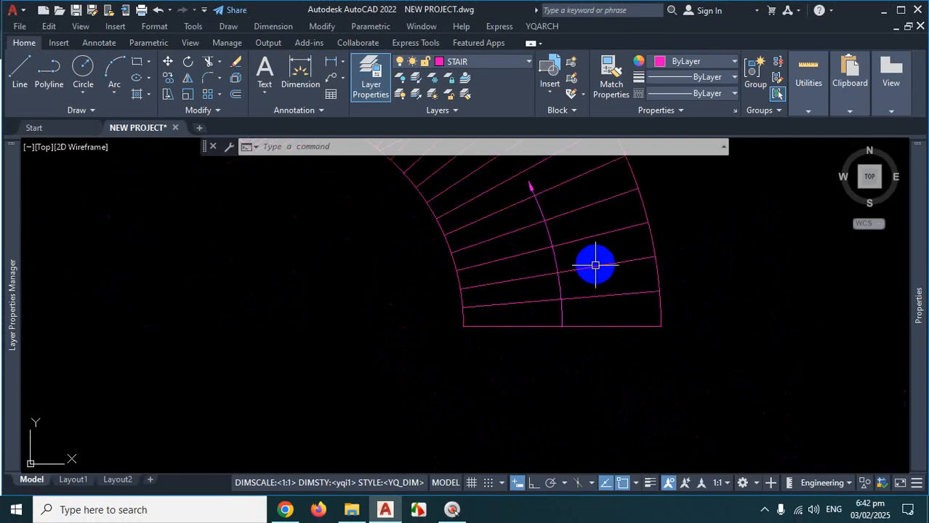
pyautogui.click(594, 267)
pyautogui.click(590, 236)
pyautogui.click(647, 210)
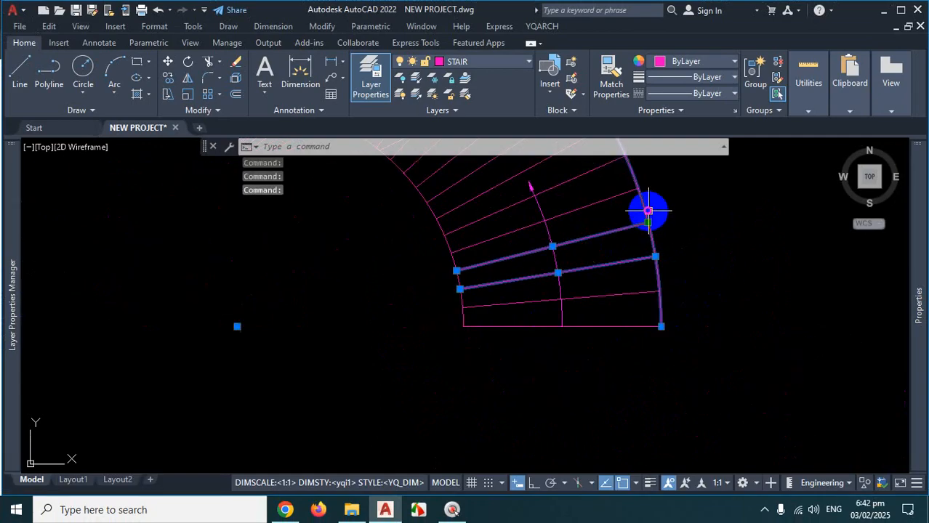
pyautogui.press('Escape')
# Select the 230-degree staircase to check whether it is grouped, and clear the selection
pyautogui.scroll(-4, 540, 223)
pyautogui.scroll(-2, 659, 321)
pyautogui.scroll(4, 649, 311)
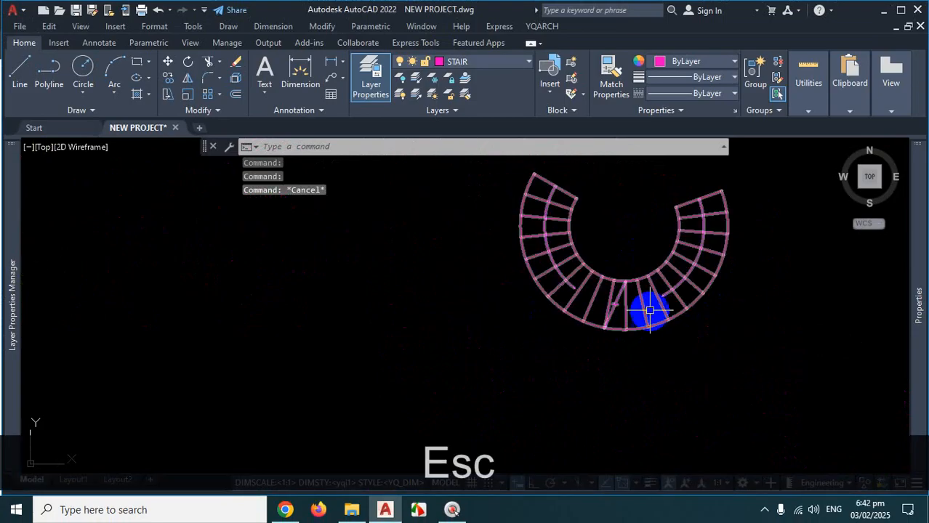
pyautogui.click(647, 309)
pyautogui.click(622, 312)
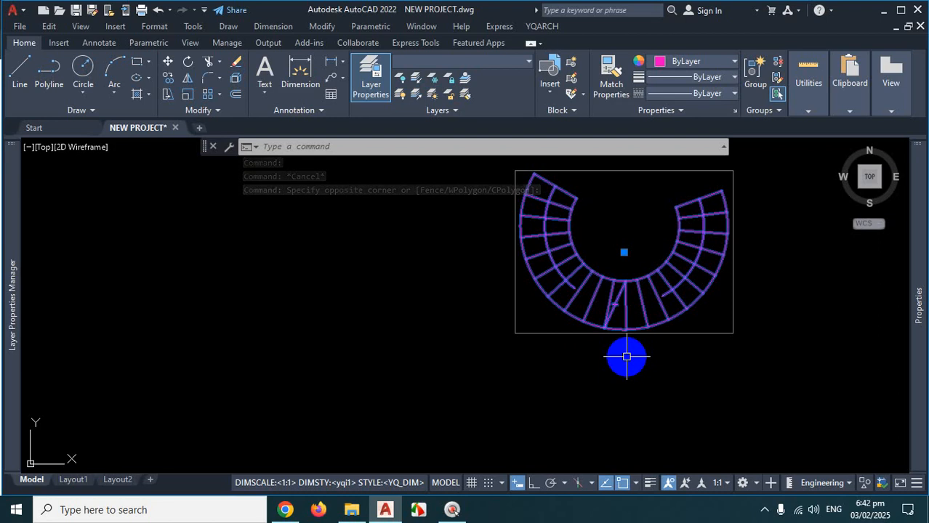
pyautogui.press('Escape')
# Examine the half-circle staircase's treads, break line and direction arrows, and view it alongside the other arc plans
pyautogui.scroll(-5, 759, 356)
pyautogui.scroll(10, 714, 355)
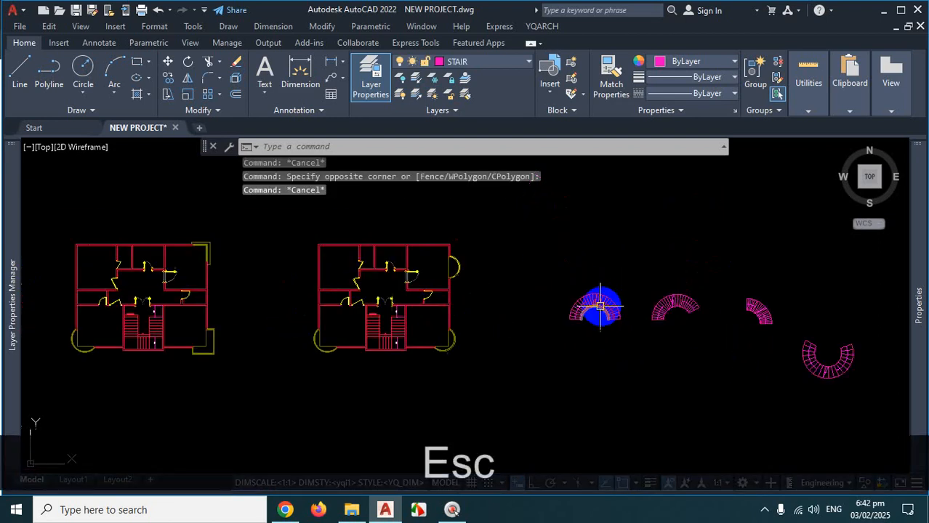
pyautogui.scroll(-7, 570, 237)
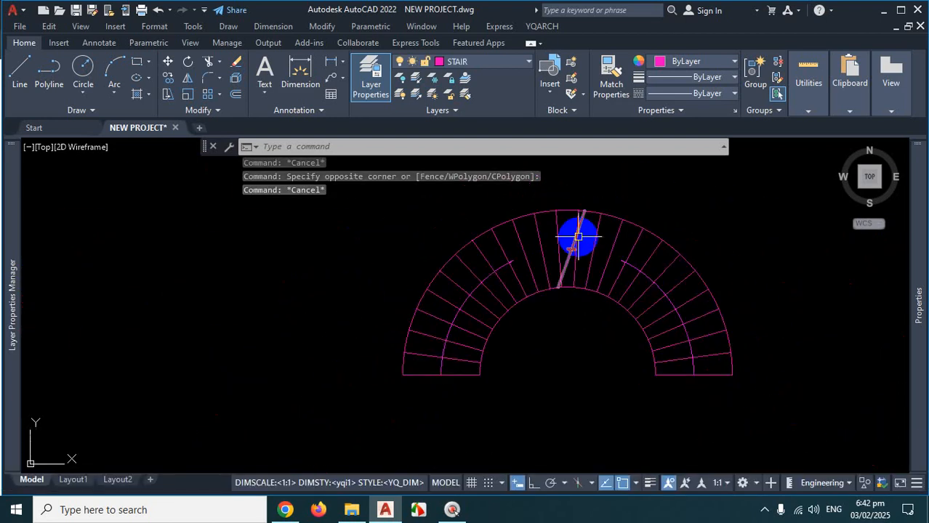
pyautogui.scroll(5, 560, 249)
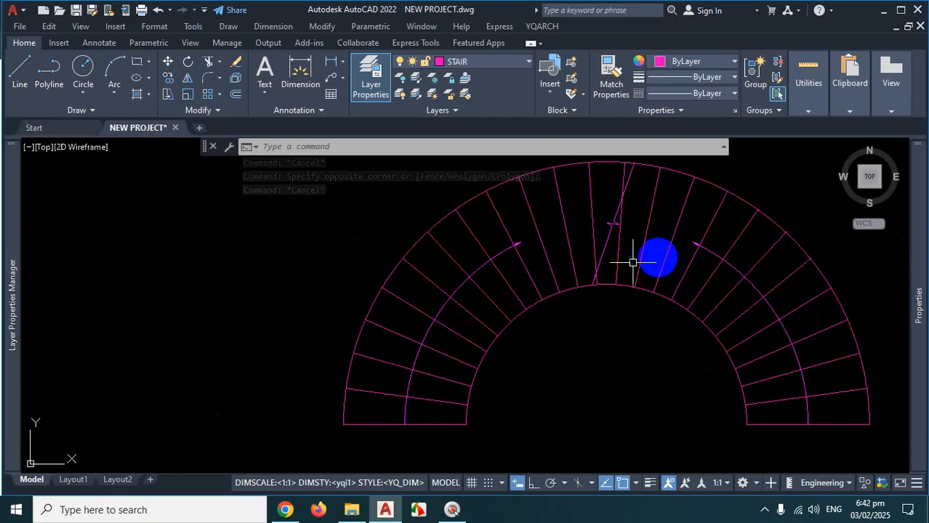
pyautogui.scroll(-4, 619, 268)
pyautogui.scroll(2, 609, 267)
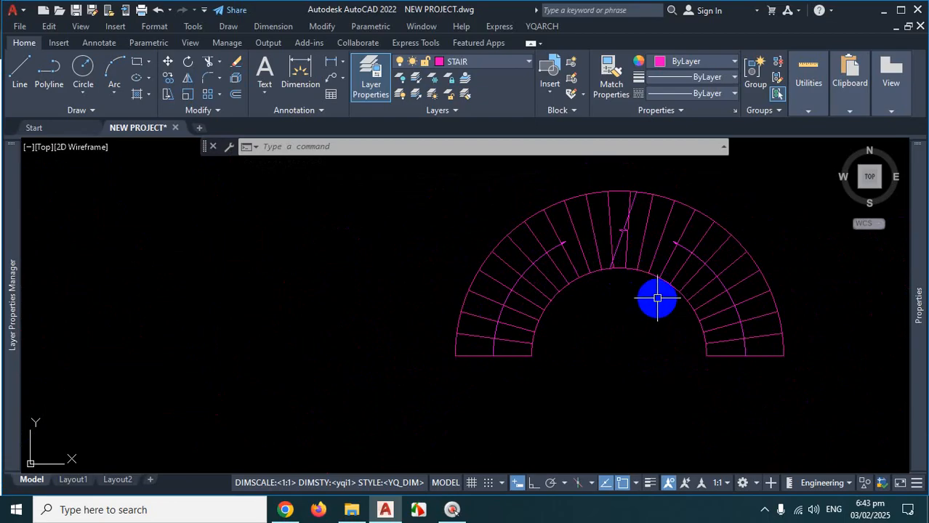
pyautogui.scroll(-2, 603, 318)
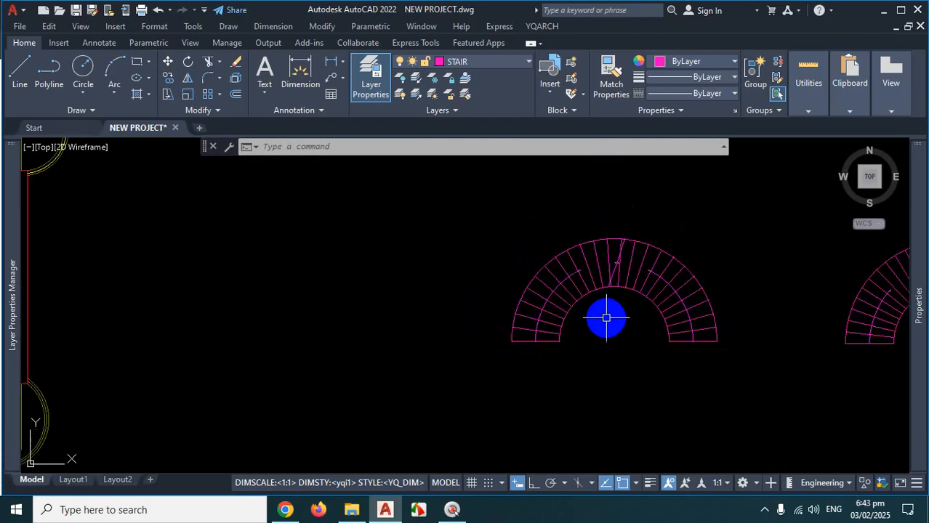
pyautogui.press('Escape')
pyautogui.press('Escape')
pyautogui.scroll(-4, 590, 317)
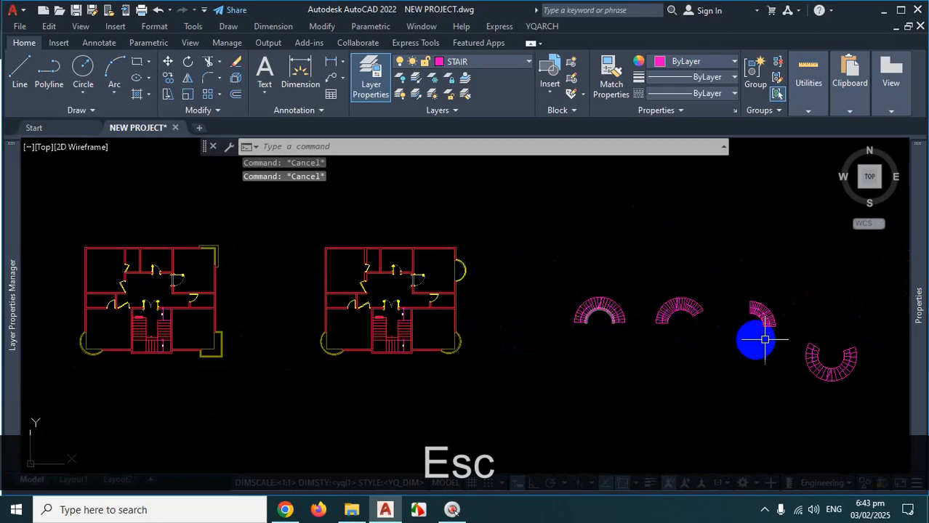
# Explode the objects in the grouped 230-degree staircase
pyautogui.scroll(3, 821, 367)
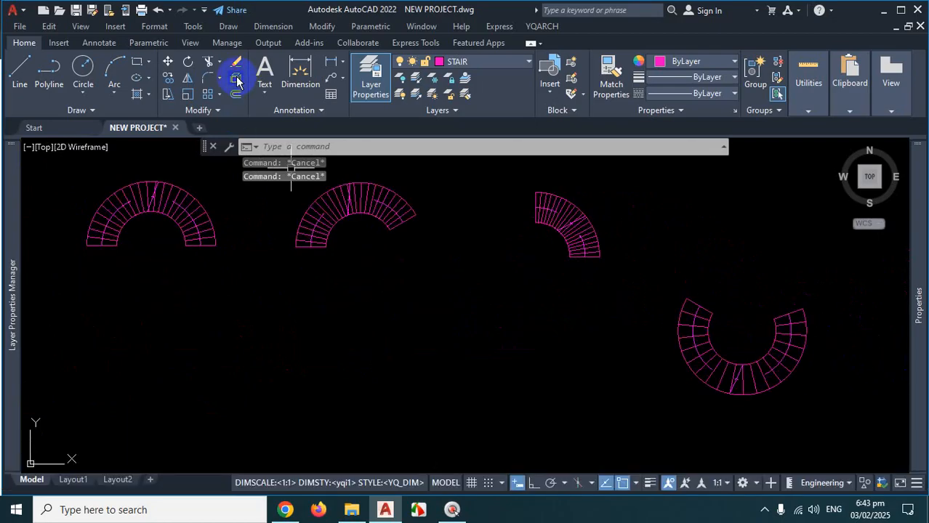
pyautogui.click(683, 320)
pyautogui.click(401, 265)
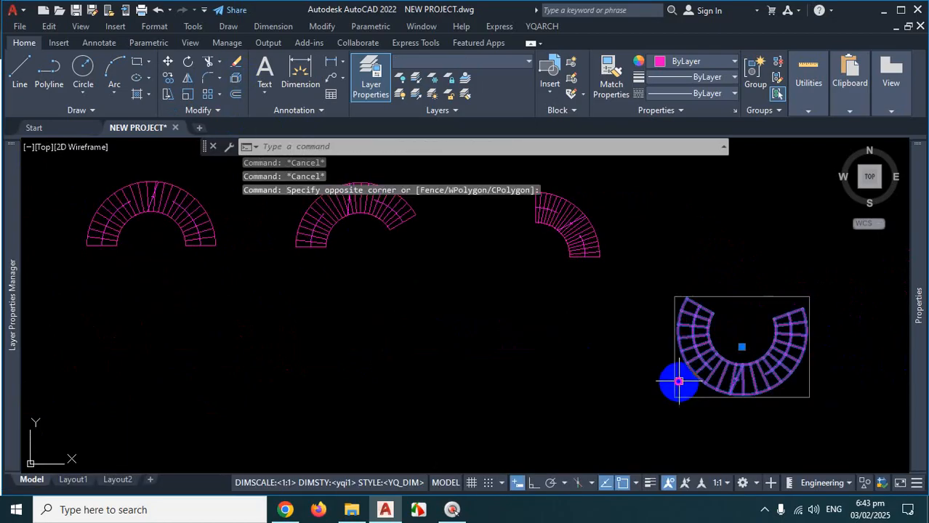
pyautogui.click(233, 81)
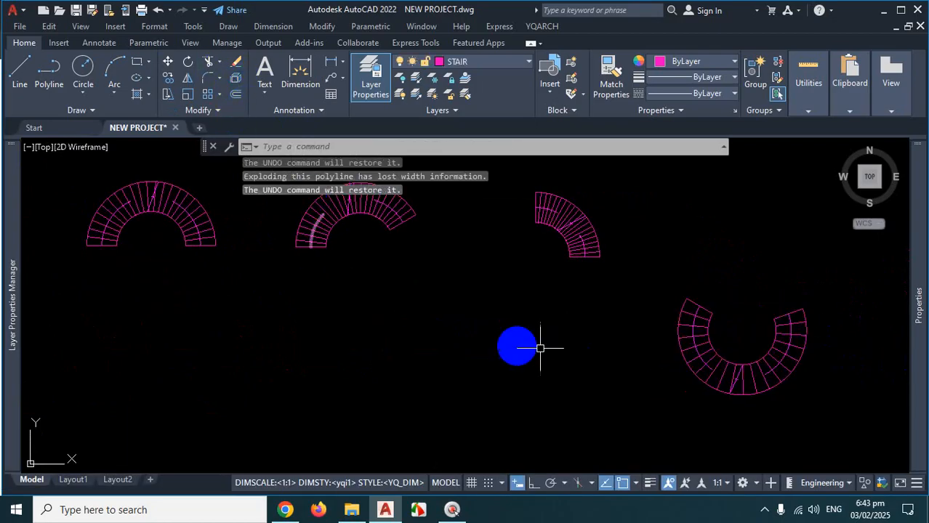
# Ungroup the 230-degree staircase and test the result by selecting its direction arc
pyautogui.click(701, 322)
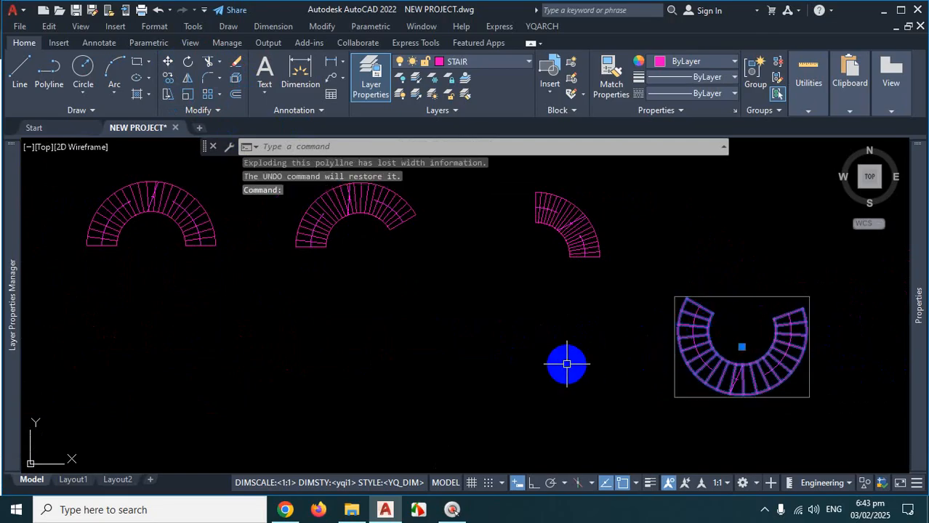
pyautogui.click(781, 67)
pyautogui.click(790, 346)
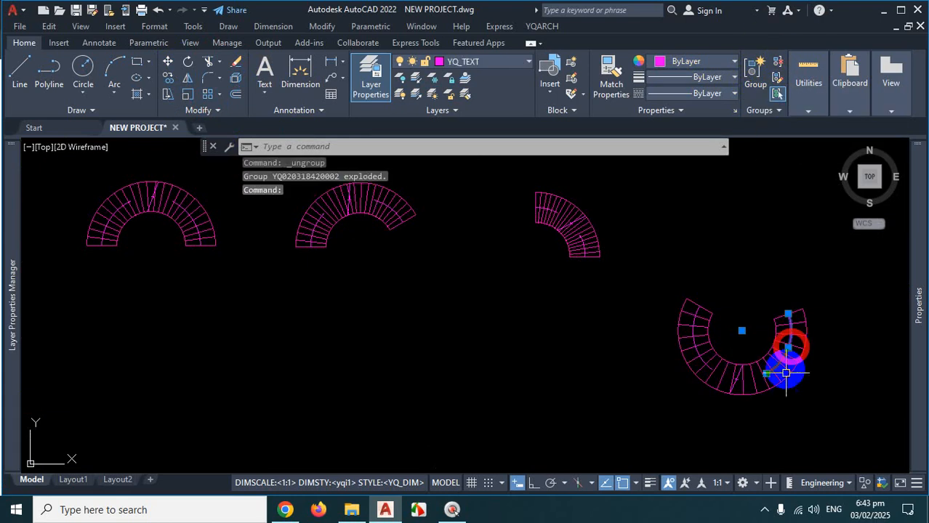
pyautogui.press('Escape')
# Check the 230-degree staircase's separate objects by selecting individual treads, the direction arc and the inner arc, and clear the selection
pyautogui.scroll(4, 798, 330)
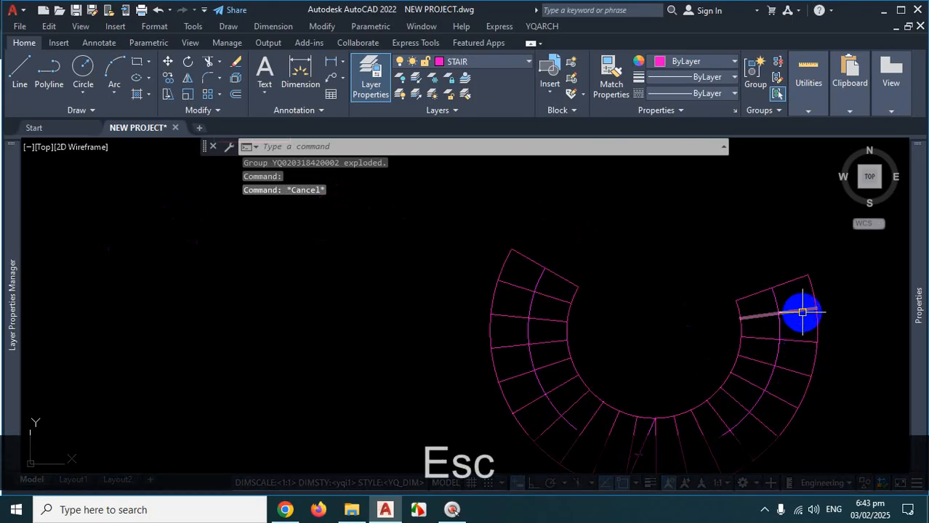
pyautogui.click(802, 311)
pyautogui.click(799, 337)
pyautogui.click(794, 344)
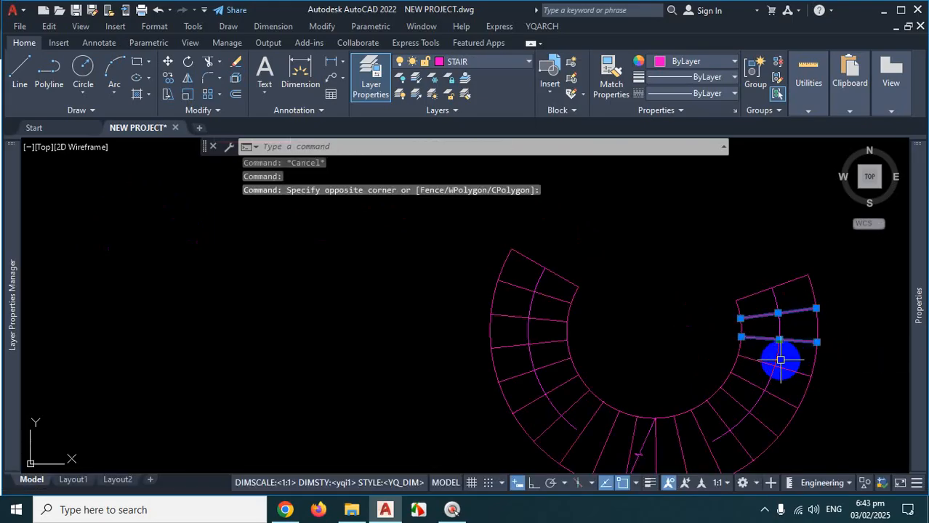
pyautogui.click(778, 67)
pyautogui.click(780, 367)
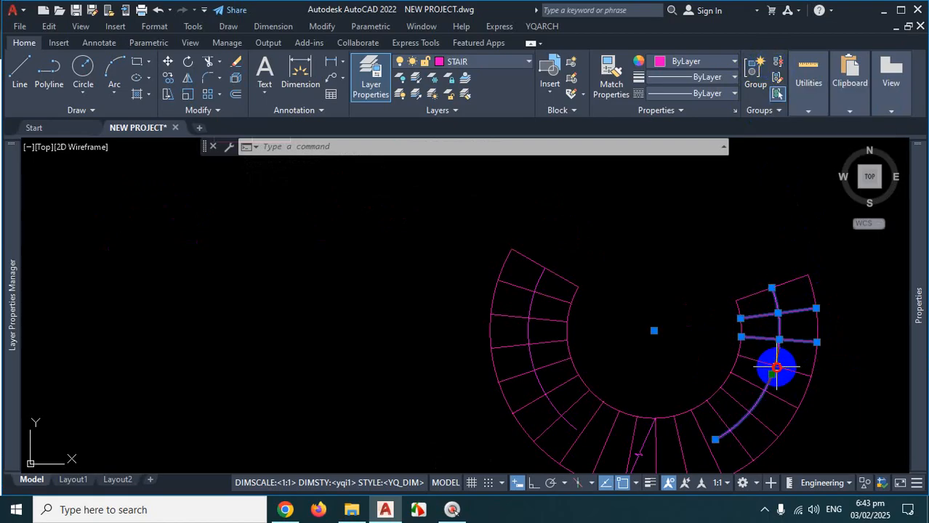
pyautogui.click(731, 367)
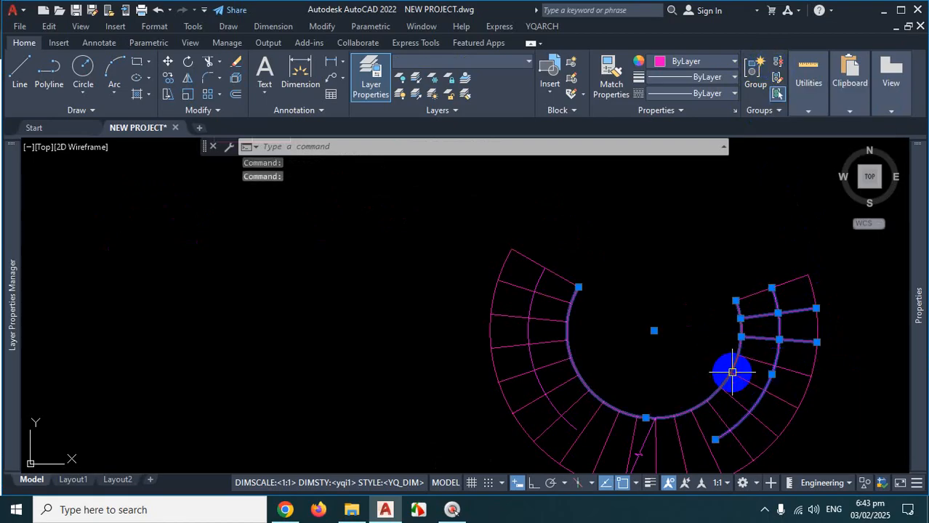
pyautogui.press('Escape')
# Group all objects of the 230-degree staircase again as a single group
pyautogui.scroll(-5, 664, 338)
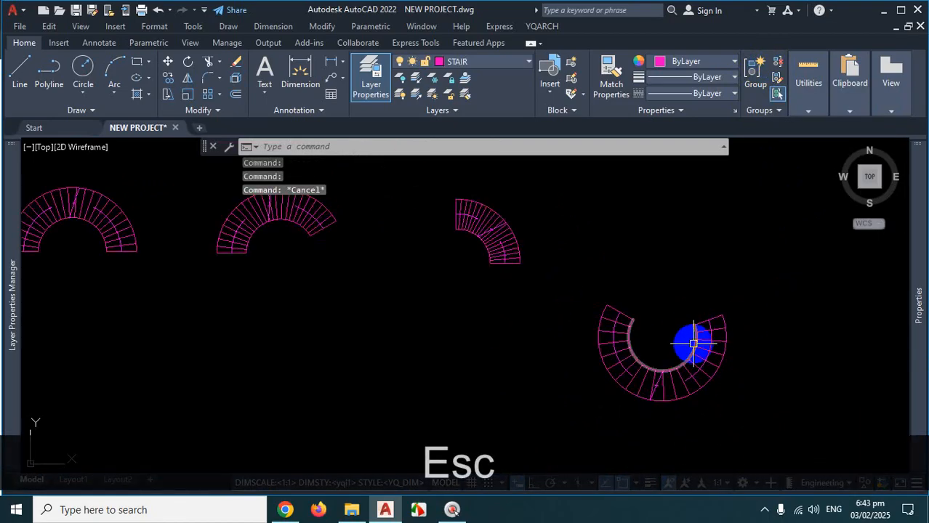
pyautogui.scroll(2, 711, 377)
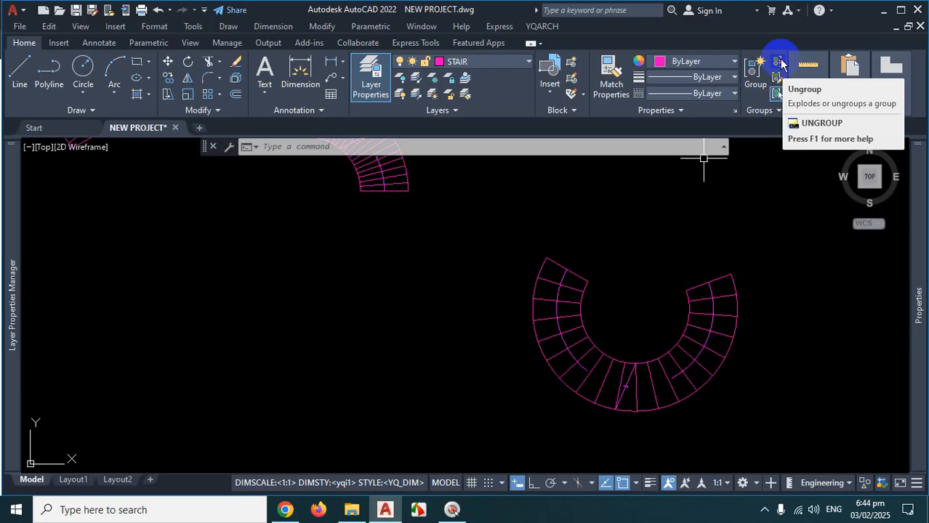
pyautogui.press('Escape')
pyautogui.press('Escape')
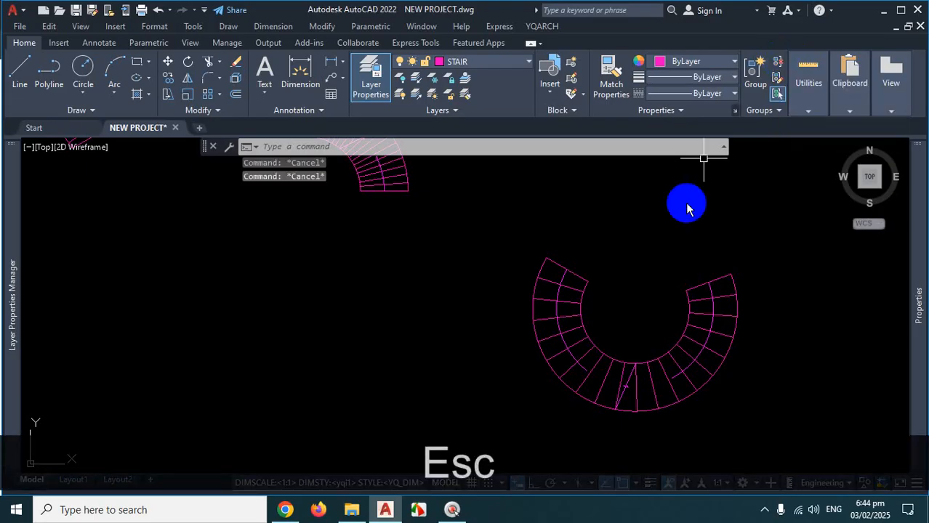
pyautogui.scroll(-8, 619, 305)
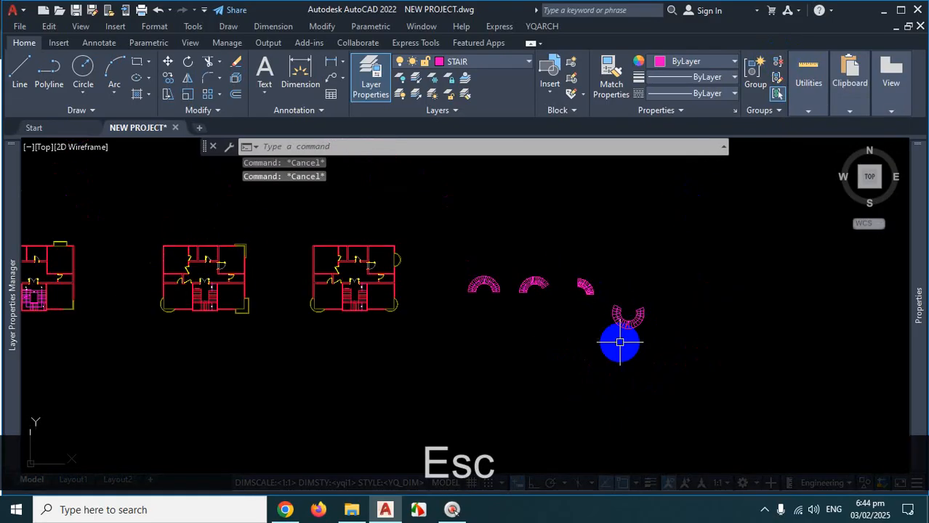
pyautogui.click(765, 511)
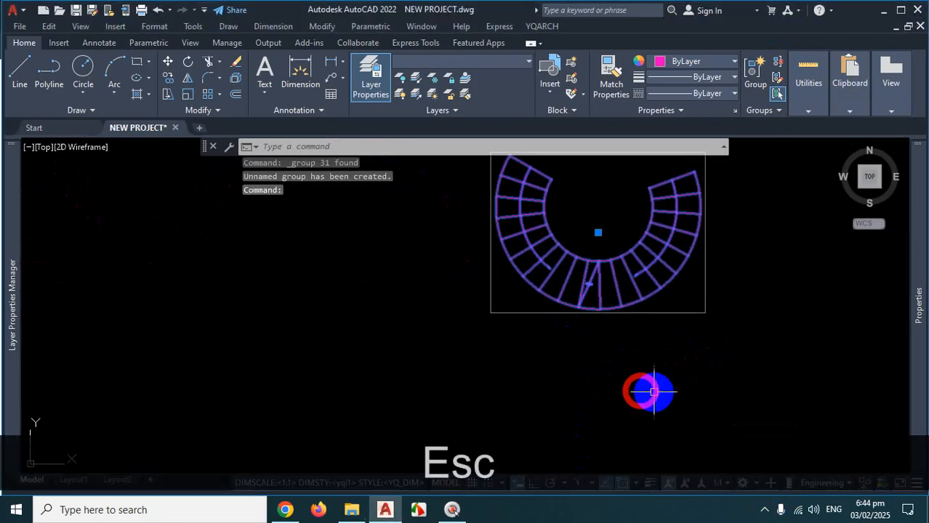
pyautogui.press('Escape')
# Group all the lines and arcs of the 150-degree arc staircase
pyautogui.scroll(-8, 669, 388)
pyautogui.scroll(6, 564, 292)
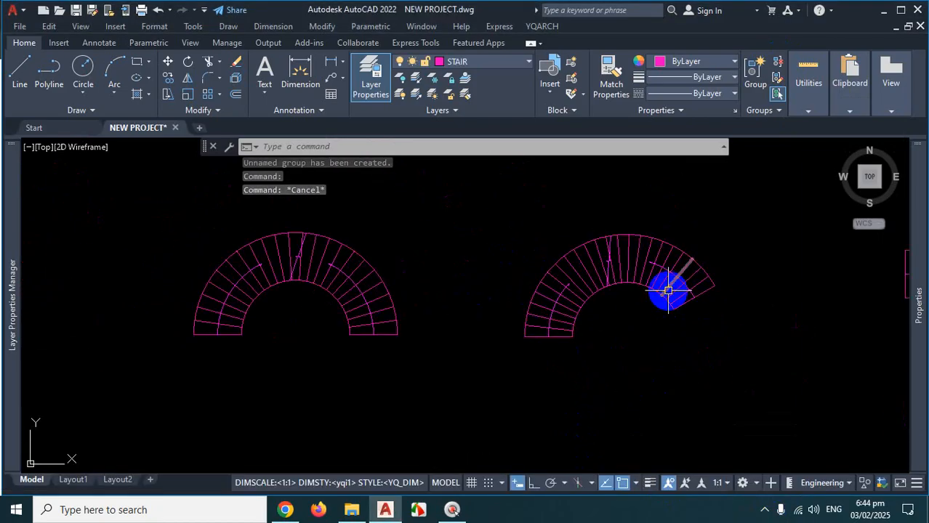
pyautogui.click(743, 218)
pyautogui.click(488, 405)
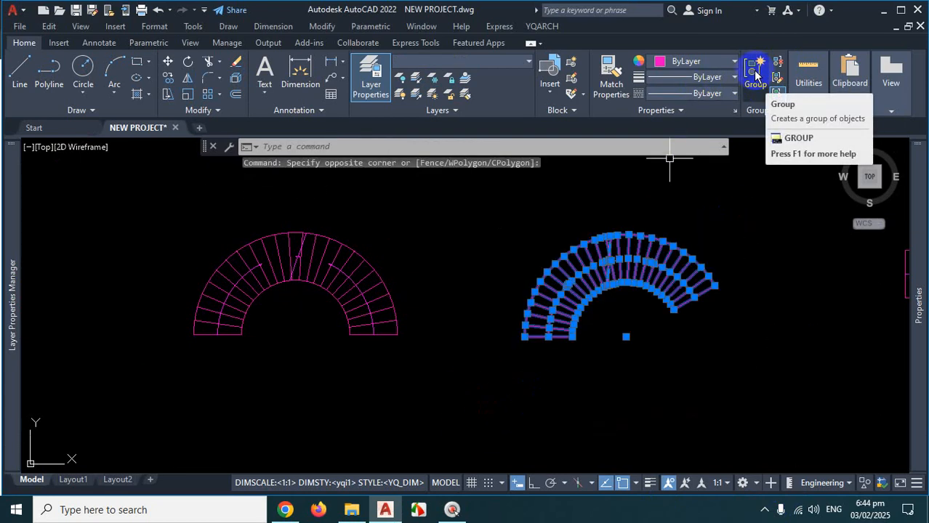
pyautogui.click(755, 75)
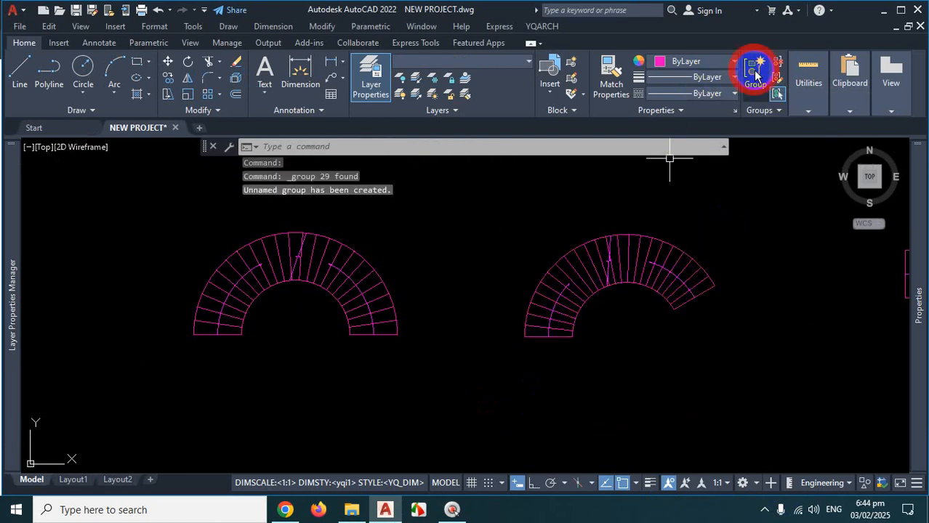
# Ungroup the 150-degree arc staircase back into separate objects
pyautogui.click(676, 248)
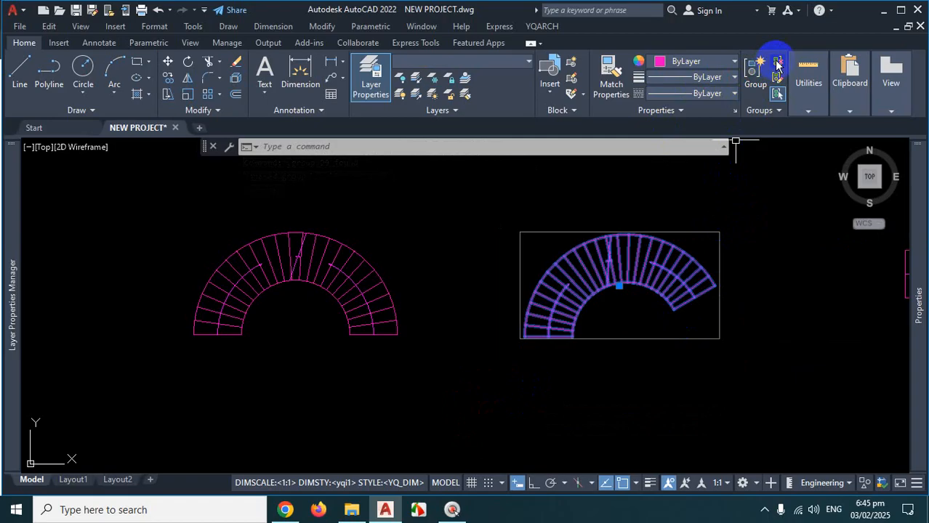
pyautogui.click(776, 65)
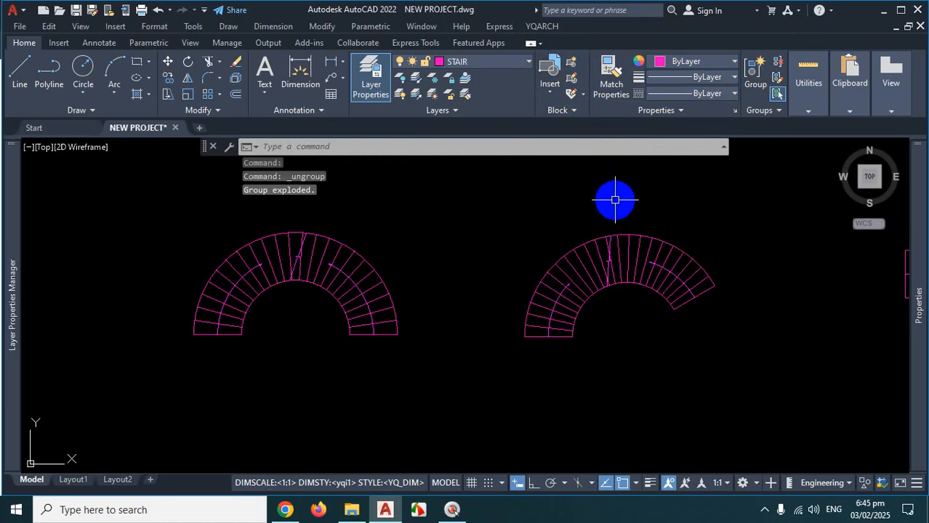
pyautogui.scroll(-4, 496, 286)
pyautogui.scroll(-2, 486, 290)
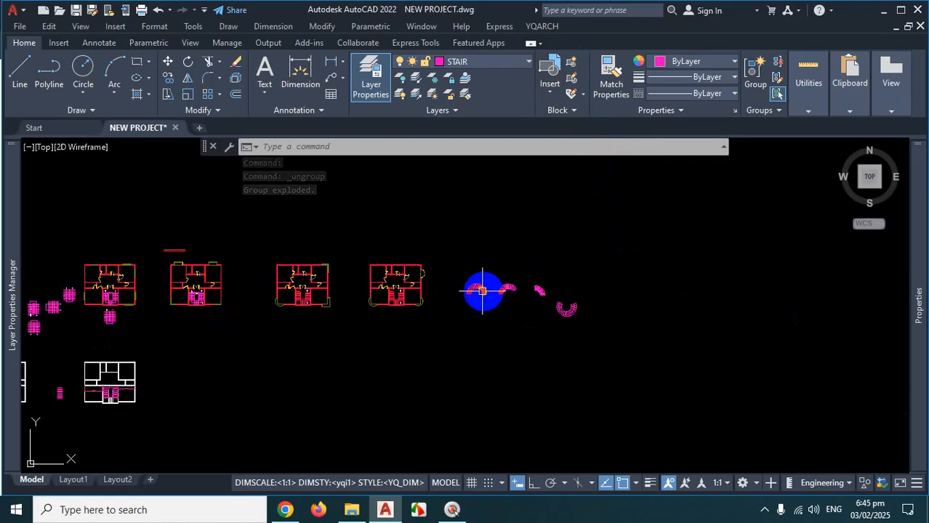
pyautogui.scroll(6, 476, 285)
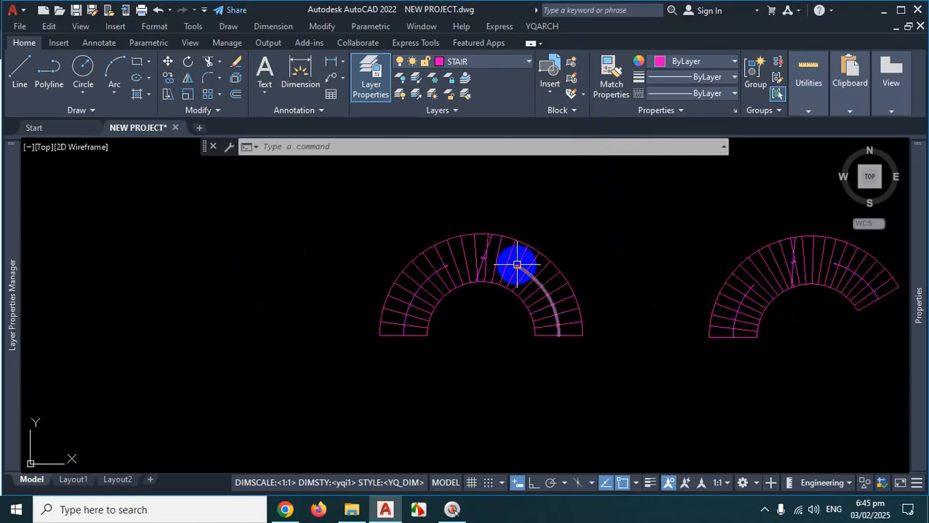
# Examine the row of arc staircase plans, then the treads, break line and direction arrows of the 180-degree staircase
pyautogui.scroll(-5, 532, 282)
pyautogui.scroll(4, 696, 314)
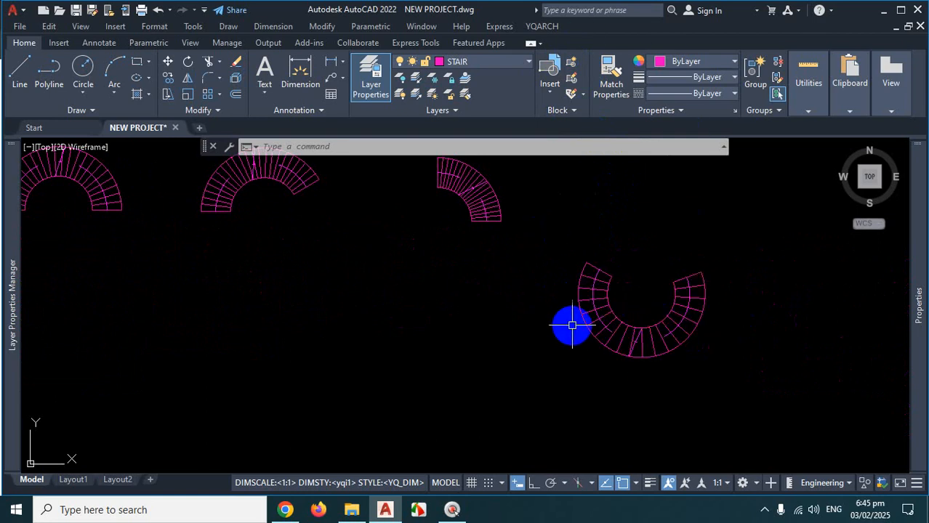
pyautogui.scroll(-4, 574, 327)
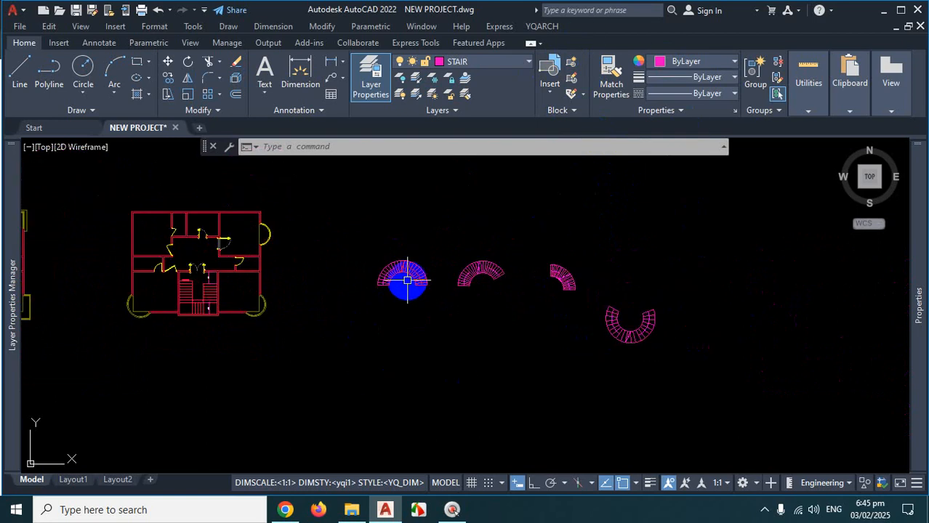
pyautogui.scroll(2, 391, 269)
pyautogui.scroll(3, 385, 263)
pyautogui.scroll(3, 419, 284)
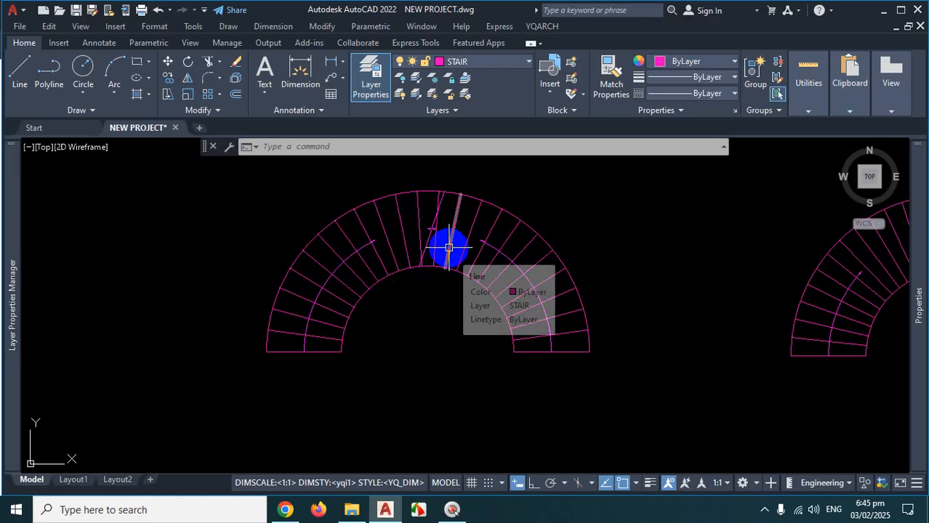
pyautogui.scroll(4, 429, 218)
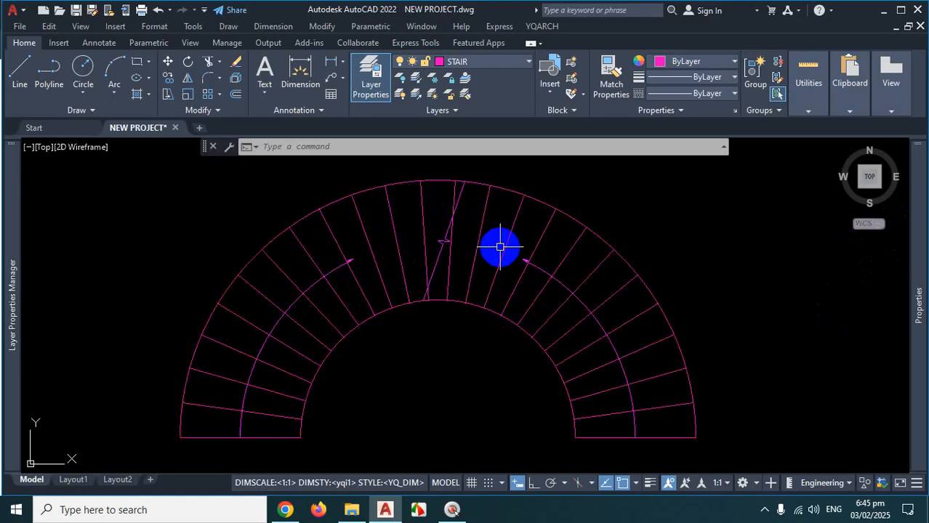
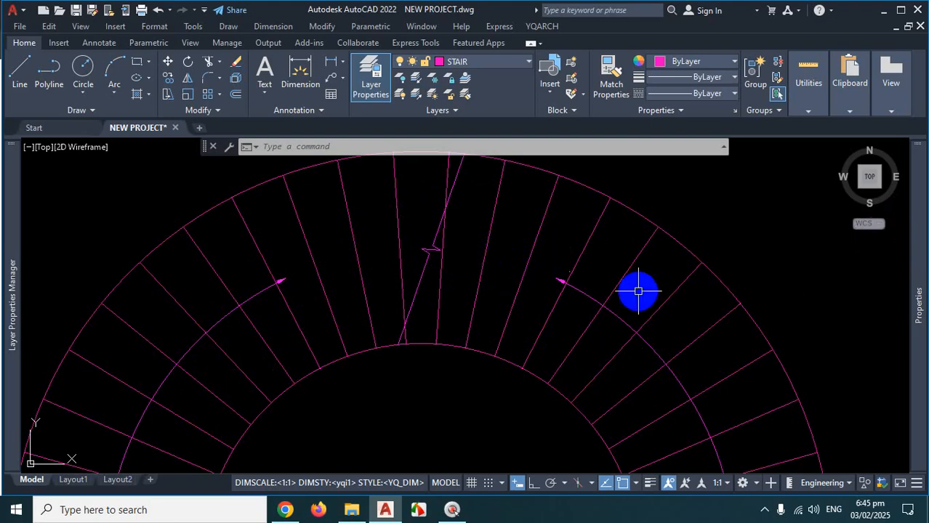
pyautogui.scroll(-3, 505, 287)
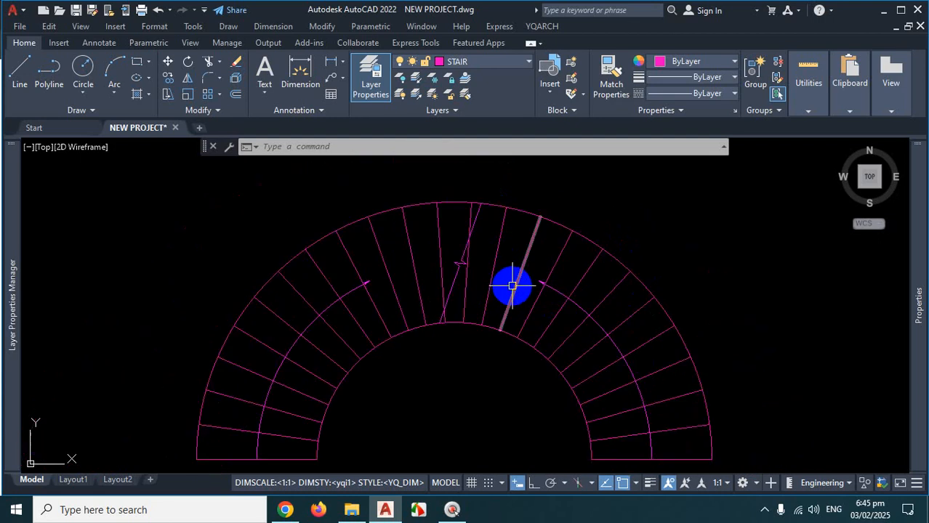
pyautogui.scroll(1, 524, 319)
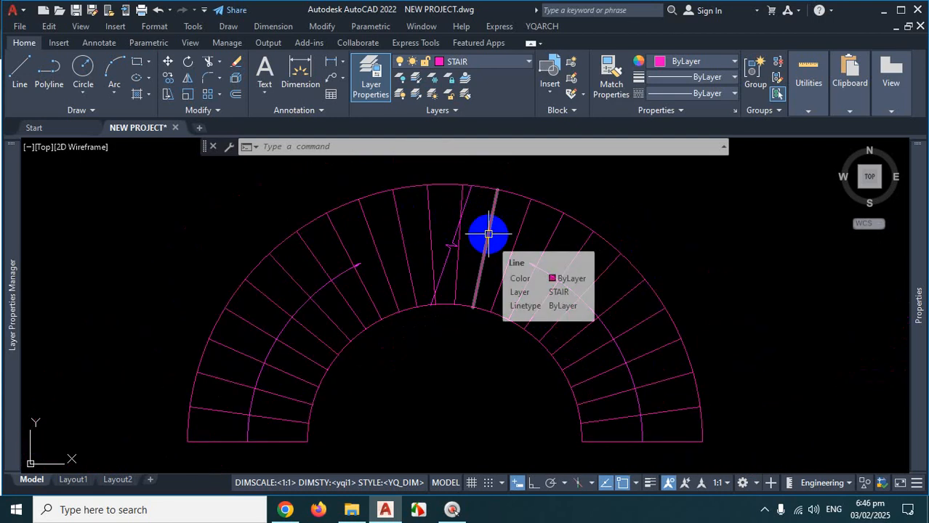
pyautogui.scroll(-2, 535, 297)
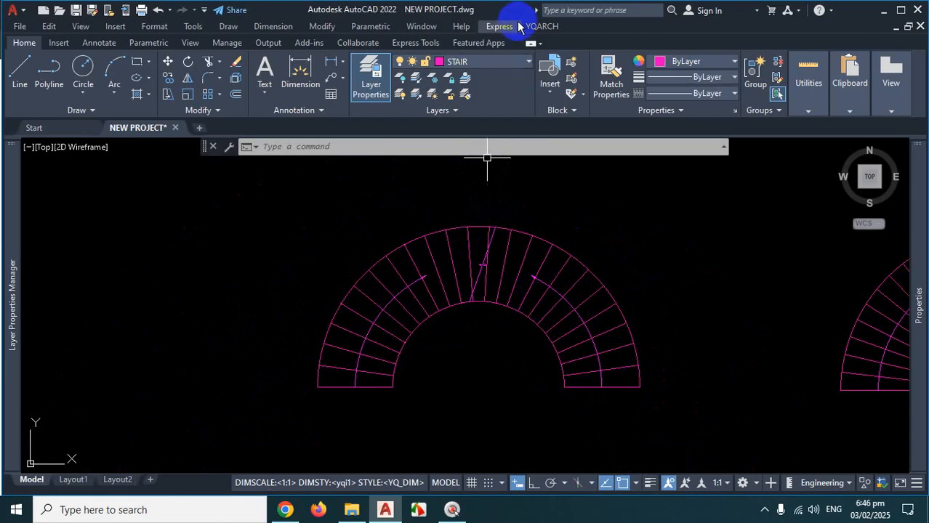
pyautogui.click(541, 26)
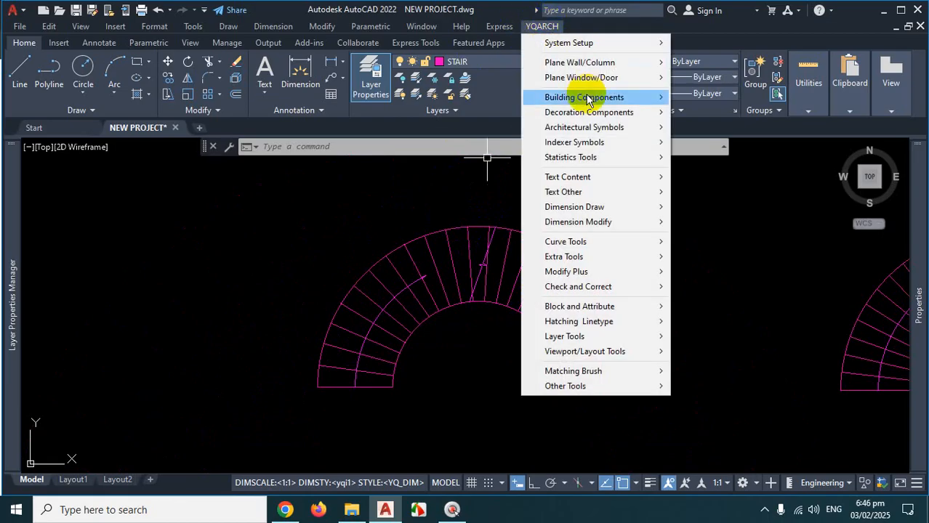
pyautogui.moveTo(589, 114)
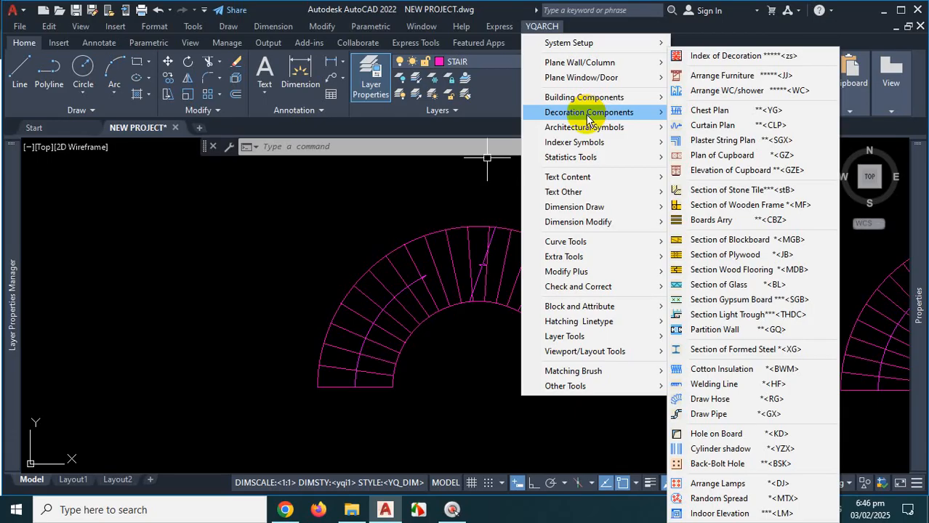
pyautogui.press('Escape')
# Delete the two tread lines between the break line and the arrowhead of the clockwise-side flight on the 180-degree staircase
pyautogui.scroll(1, 474, 265)
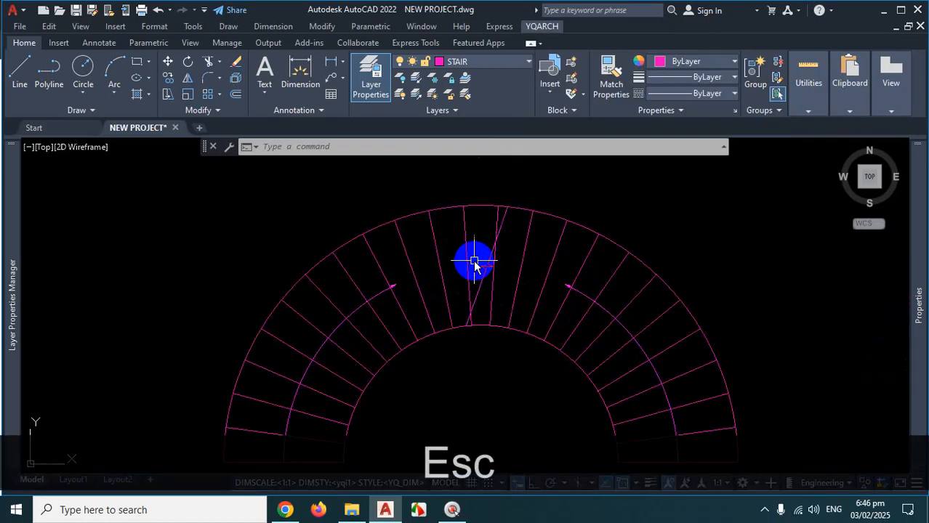
pyautogui.scroll(-4, 491, 274)
pyautogui.scroll(4, 518, 263)
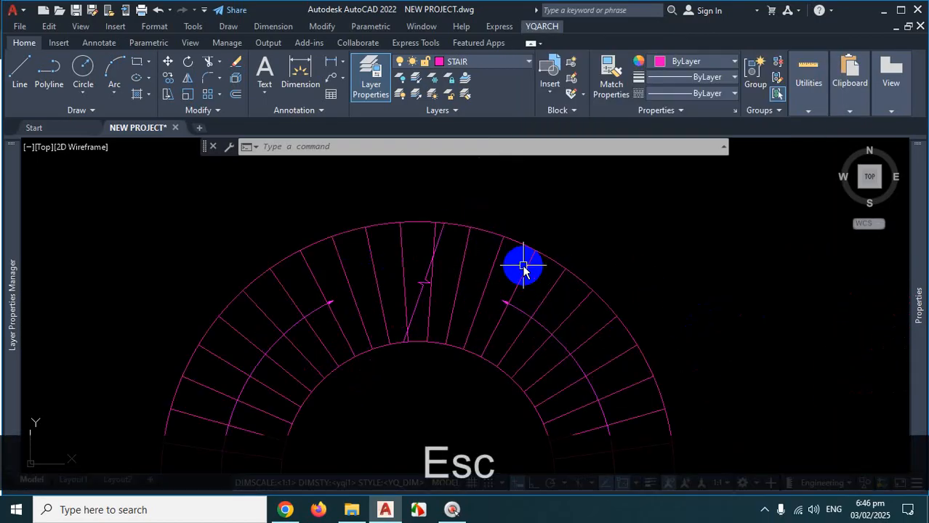
pyautogui.click(452, 307)
pyautogui.click(448, 287)
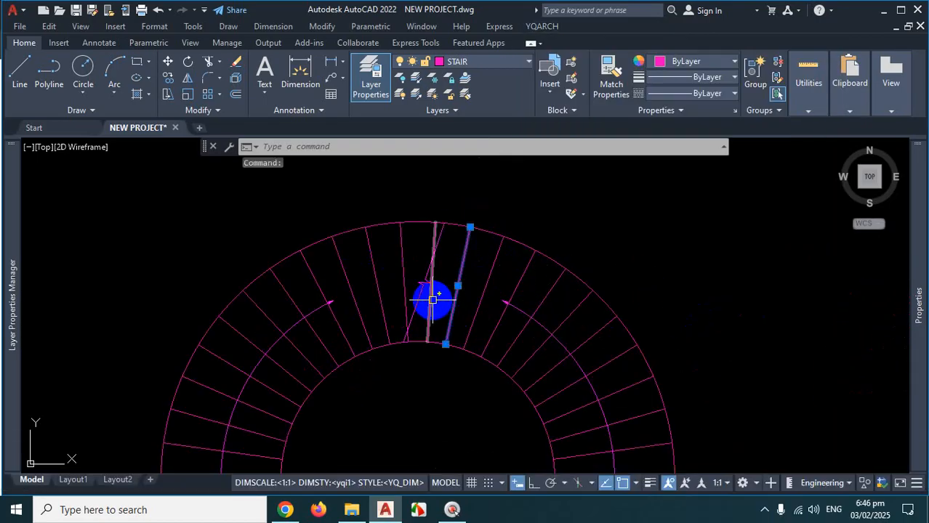
pyautogui.click(433, 296)
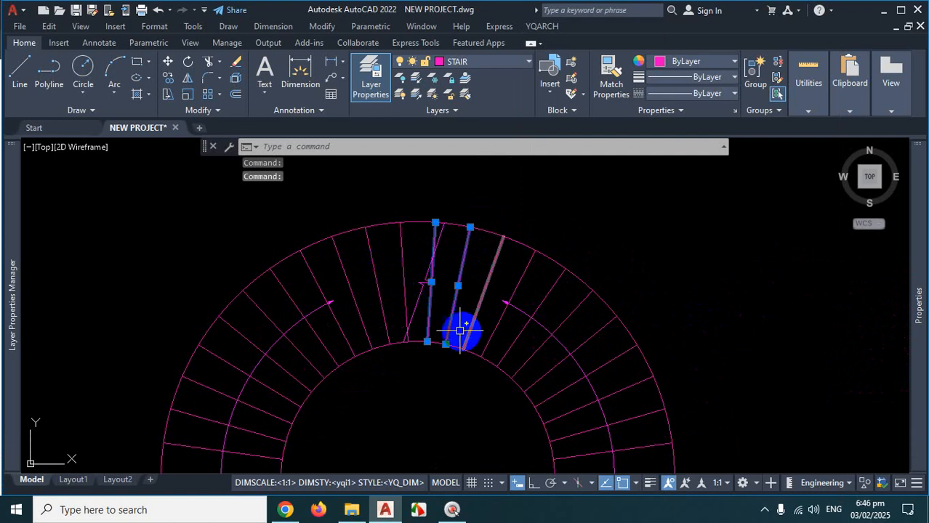
pyautogui.press('Delete')
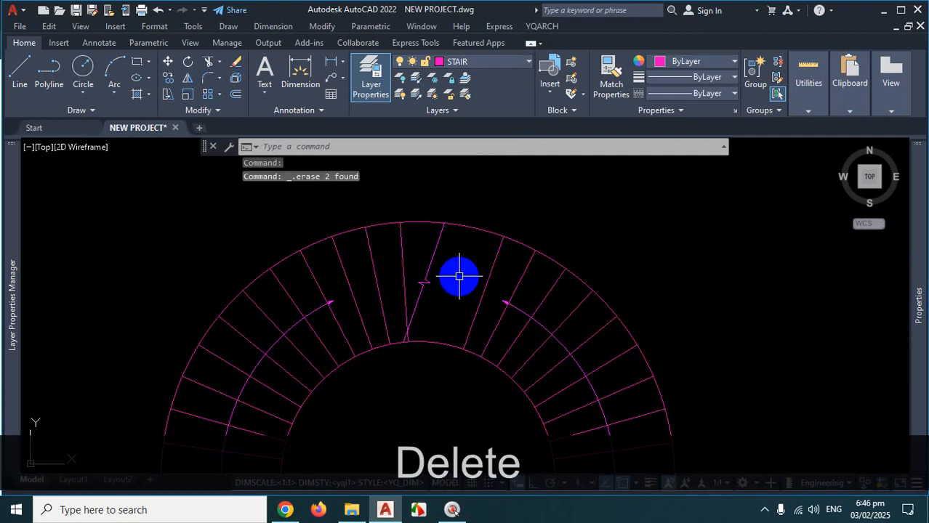
# Review the direction, radius, tread and angle settings of YQArch's Plan of Arc Staircase command, and close it without drawing
pyautogui.scroll(-3, 457, 285)
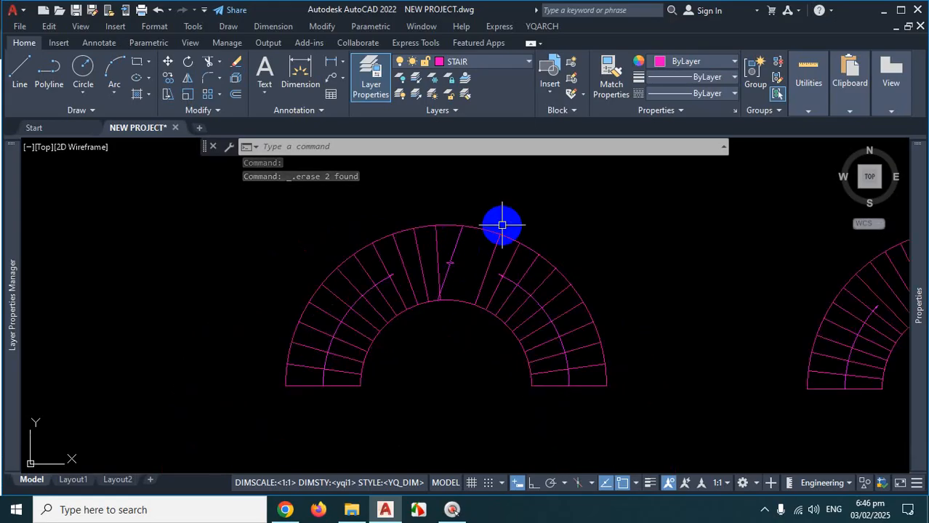
pyautogui.scroll(1, 481, 257)
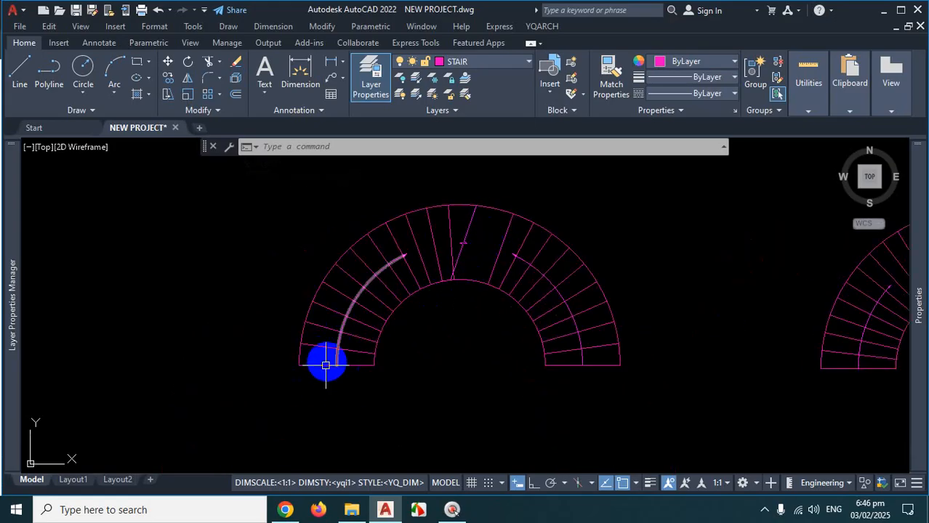
pyautogui.moveTo(496, 252)
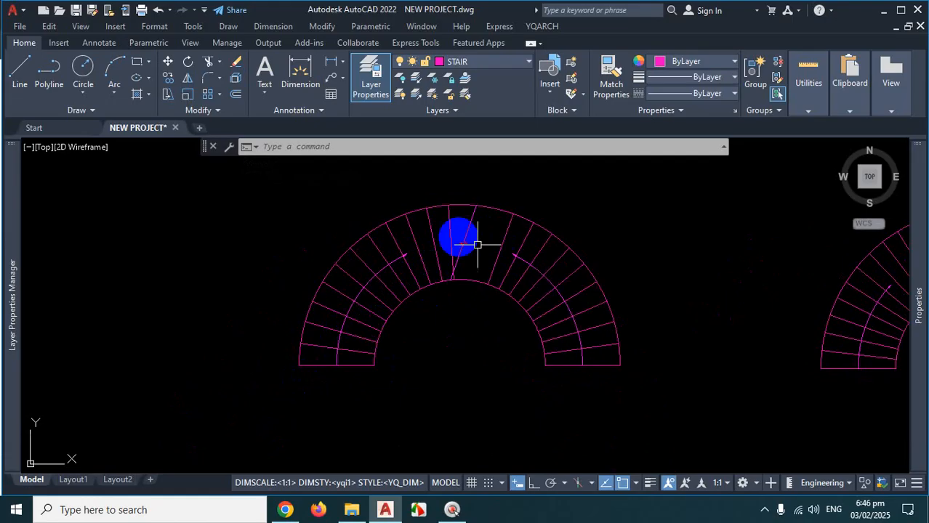
pyautogui.click(542, 27)
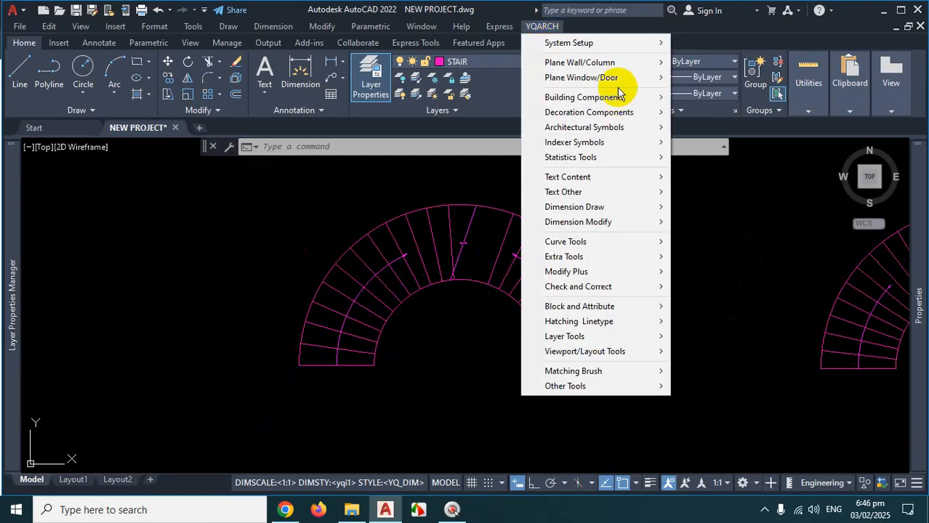
pyautogui.moveTo(616, 104)
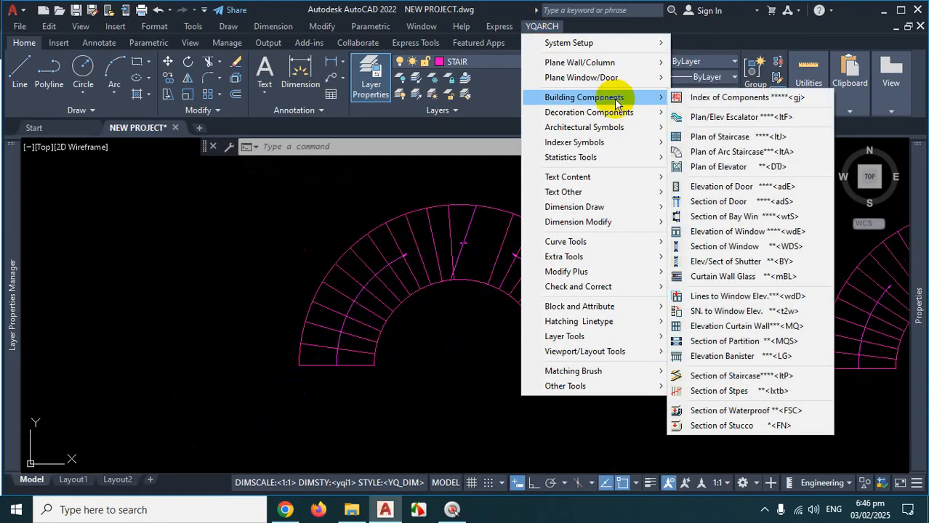
pyautogui.click(716, 152)
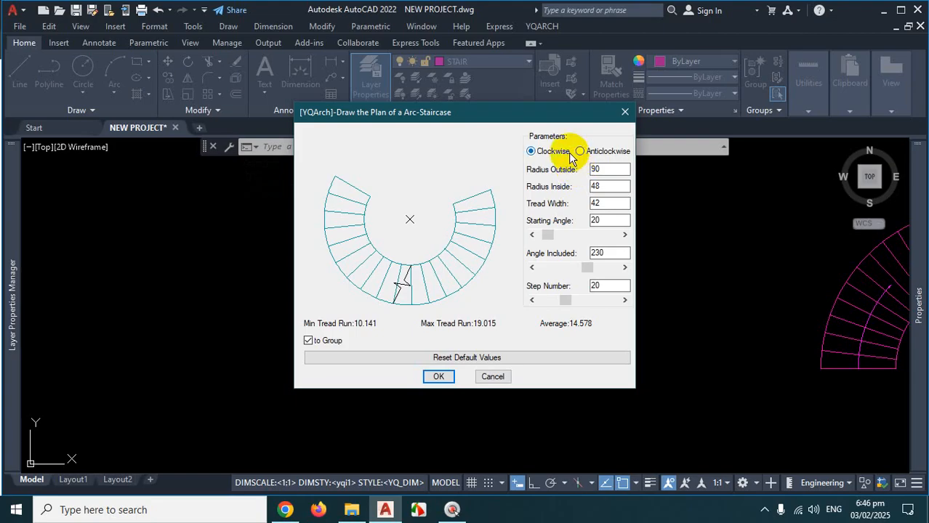
pyautogui.click(622, 112)
pyautogui.press('Escape')
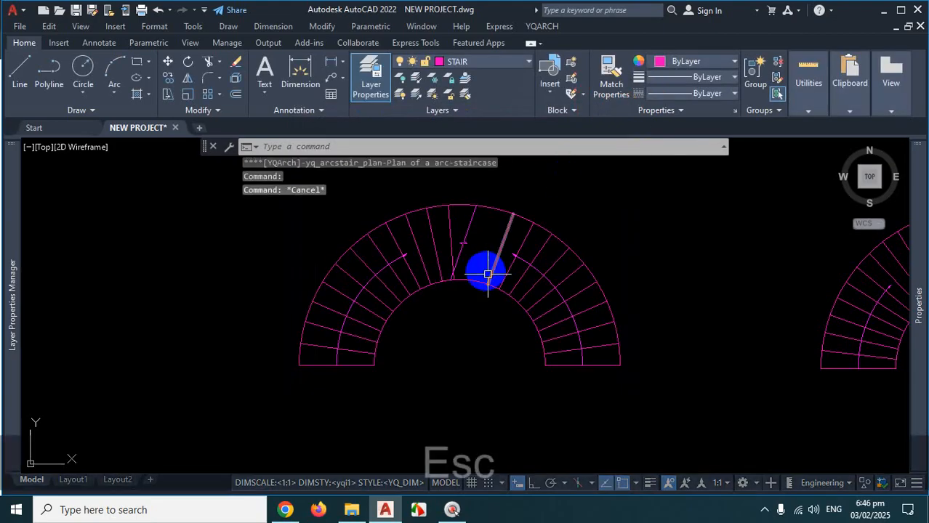
pyautogui.scroll(-5, 507, 300)
pyautogui.scroll(6, 663, 311)
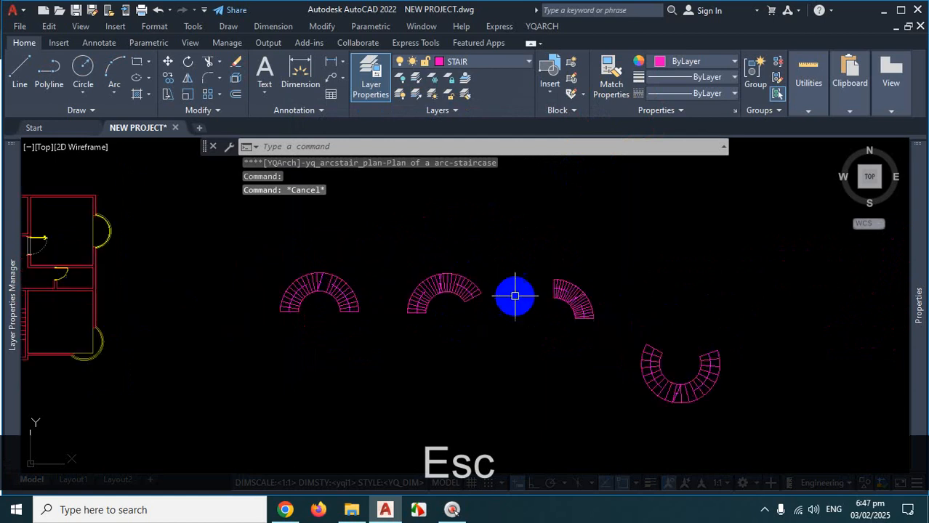
pyautogui.scroll(-4, 399, 275)
pyautogui.scroll(5, 515, 292)
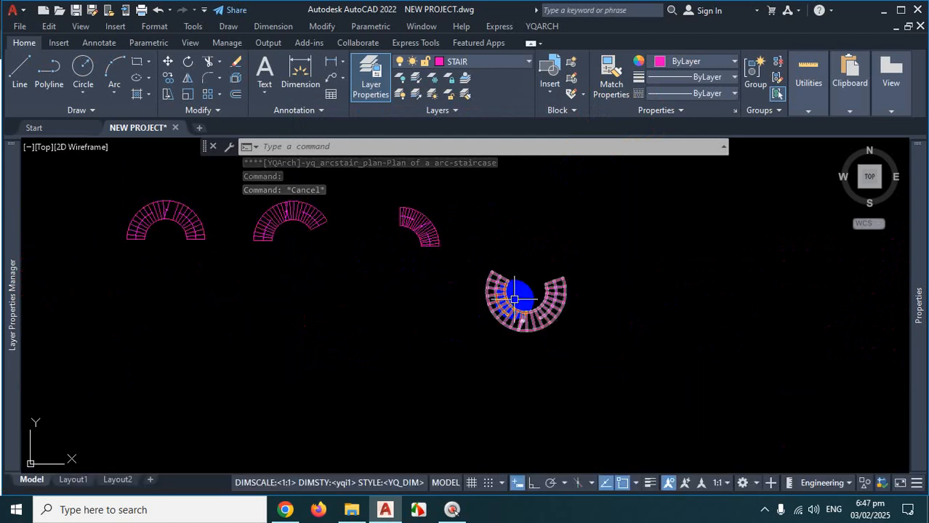
pyautogui.scroll(3, 533, 283)
pyautogui.scroll(-7, 493, 259)
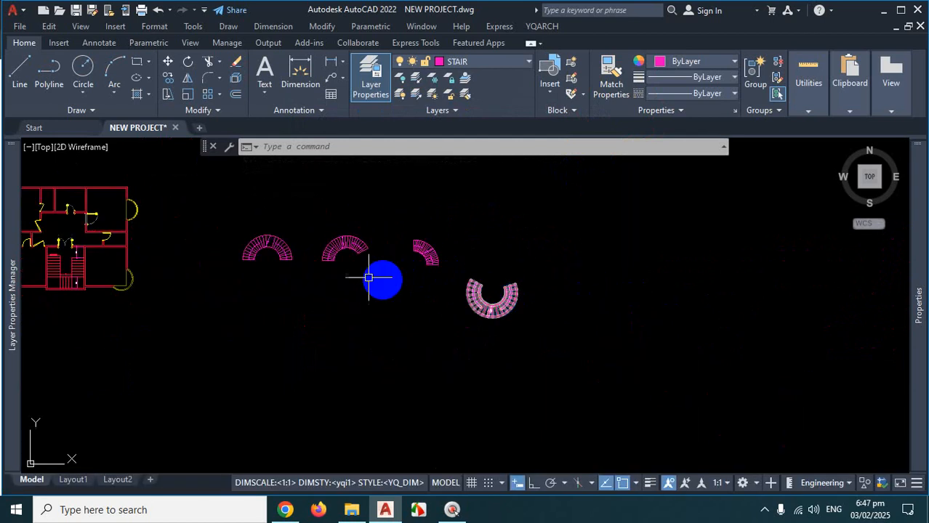
# Dimension the overall outer width of the 180-degree arc staircase, placing the dimension line below its base
pyautogui.scroll(5, 262, 254)
pyautogui.scroll(2, 221, 242)
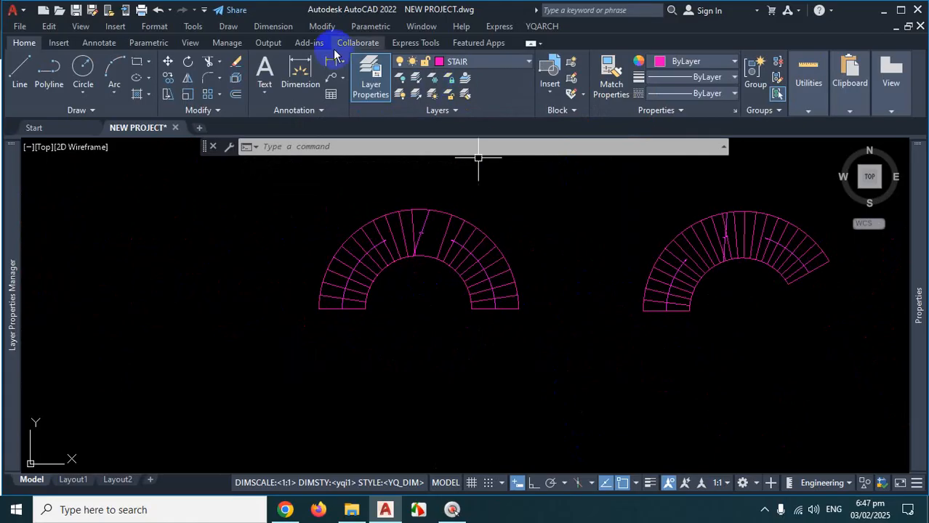
pyautogui.scroll(4, 327, 316)
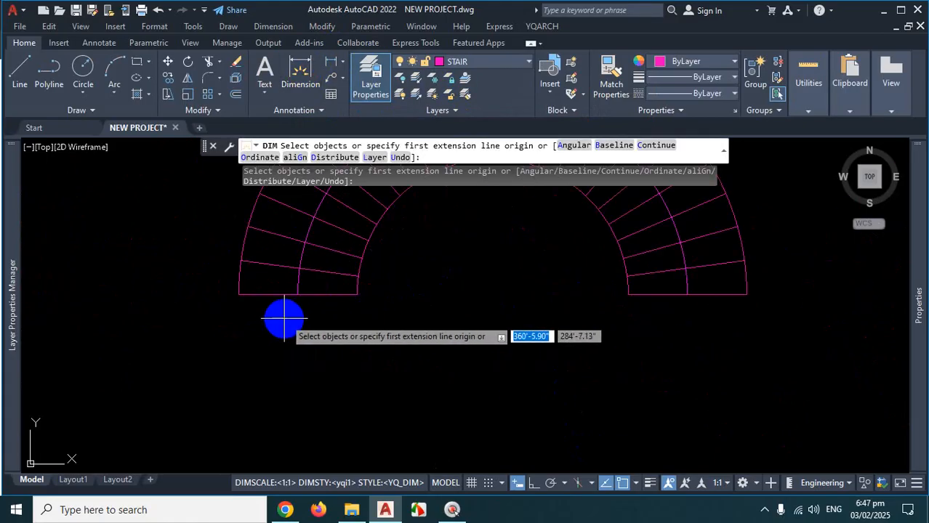
pyautogui.click(239, 295)
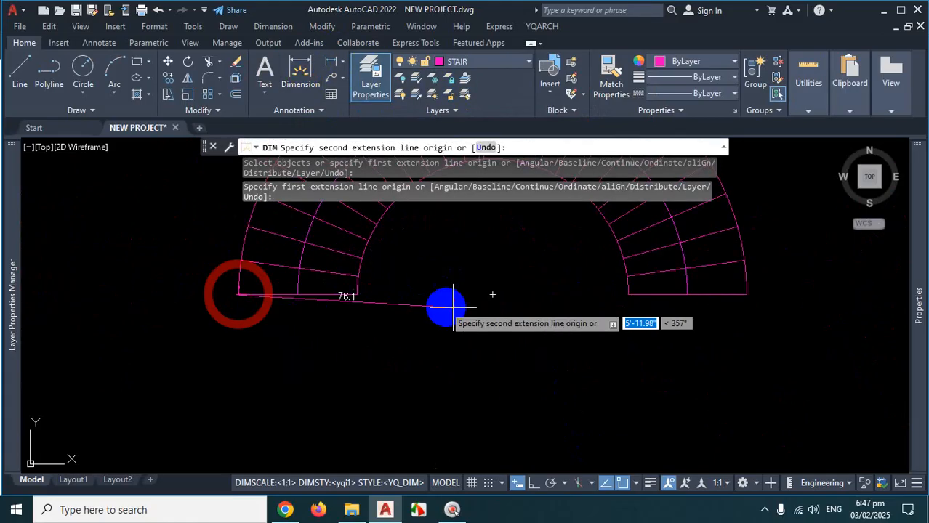
pyautogui.click(746, 294)
pyautogui.click(501, 375)
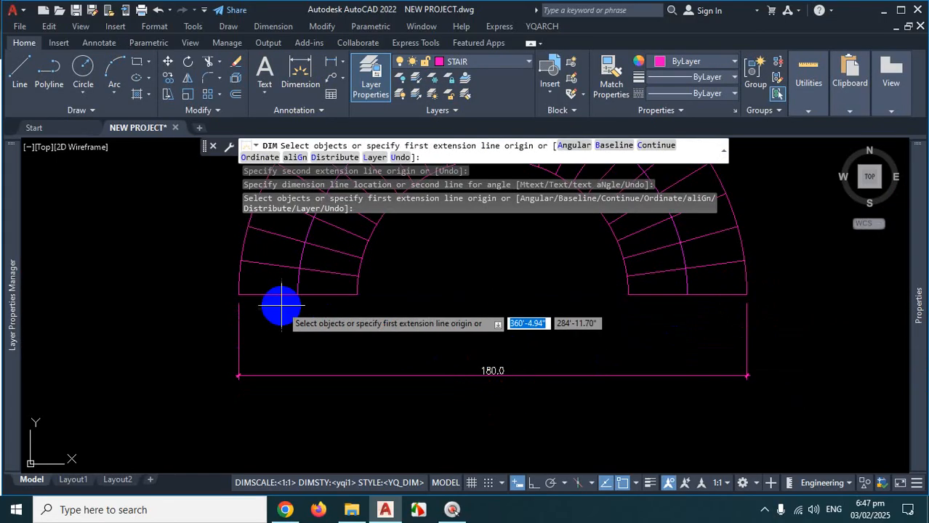
# Dimension the tread width and the inner opening width of the 180-degree staircase, placing both above the overall dimension
pyautogui.click(239, 294)
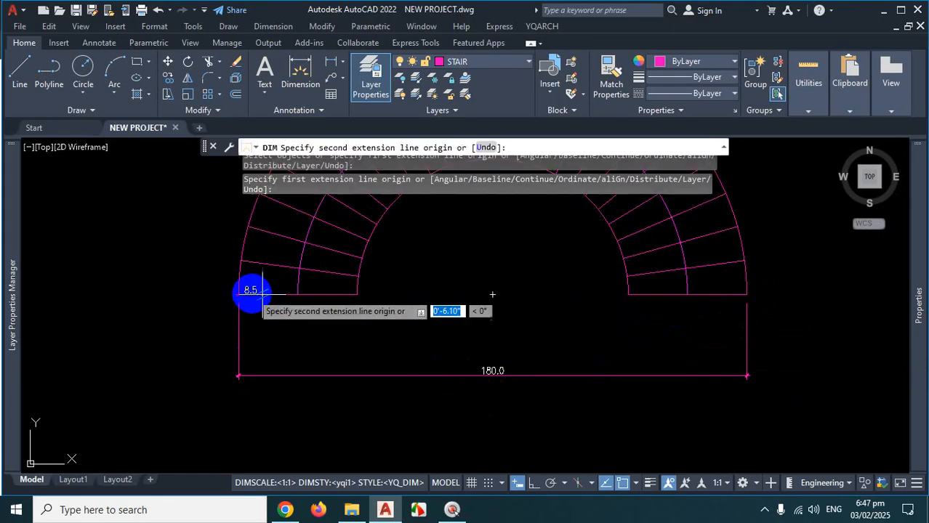
pyautogui.click(355, 294)
pyautogui.click(349, 330)
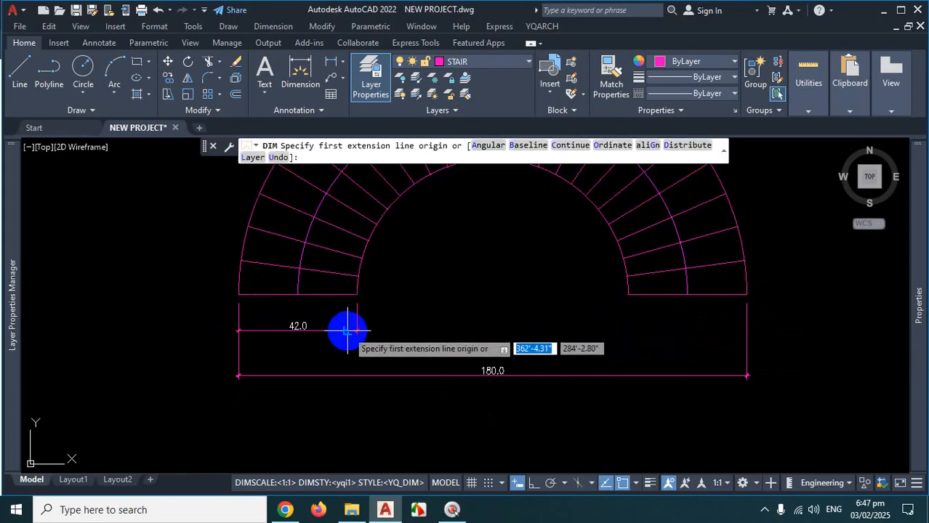
pyautogui.click(357, 294)
pyautogui.click(628, 295)
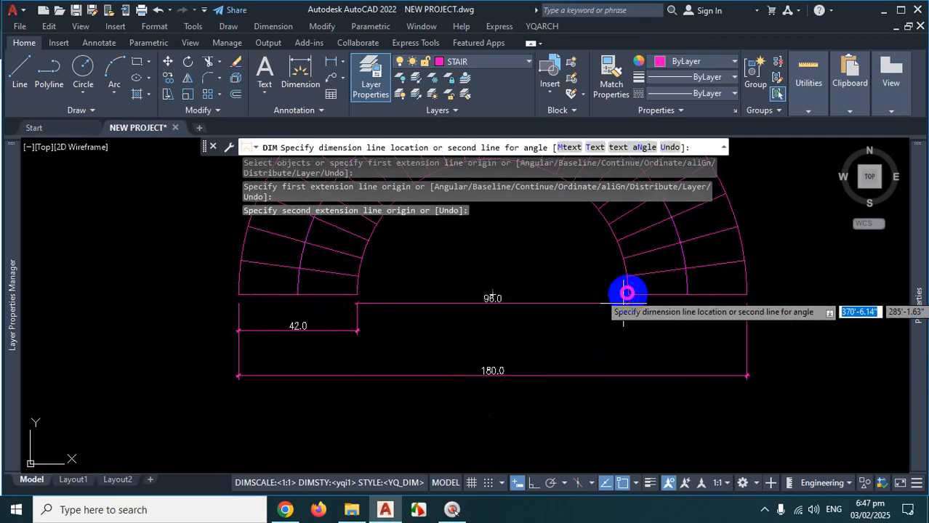
pyautogui.click(542, 328)
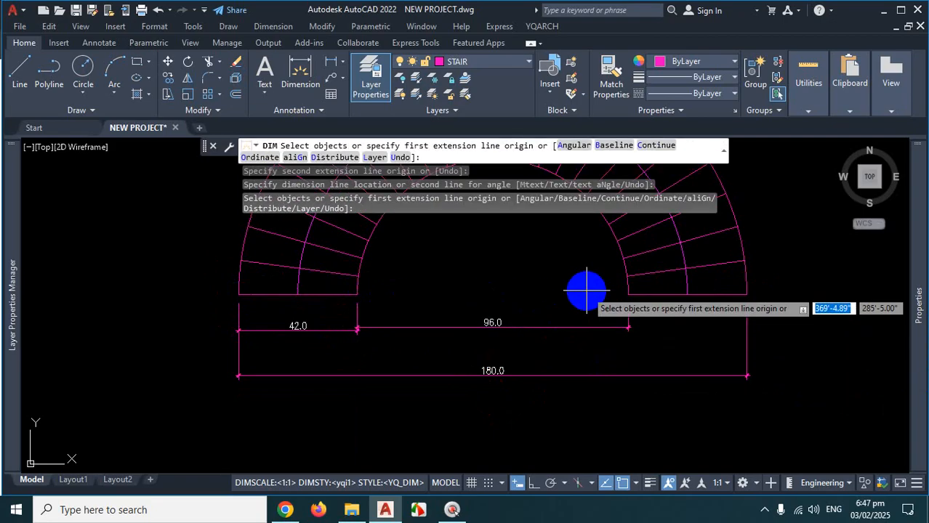
pyautogui.press('Escape')
pyautogui.scroll(-2, 617, 369)
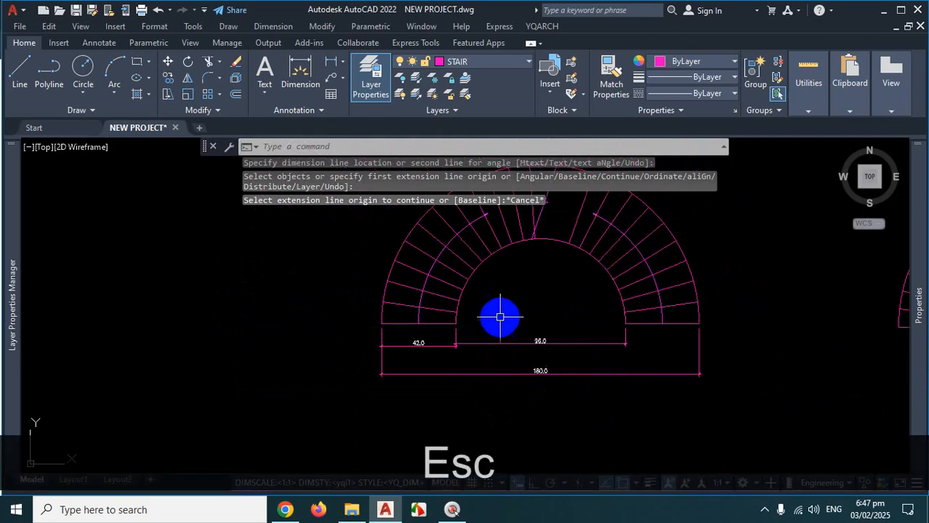
pyautogui.scroll(4, 555, 332)
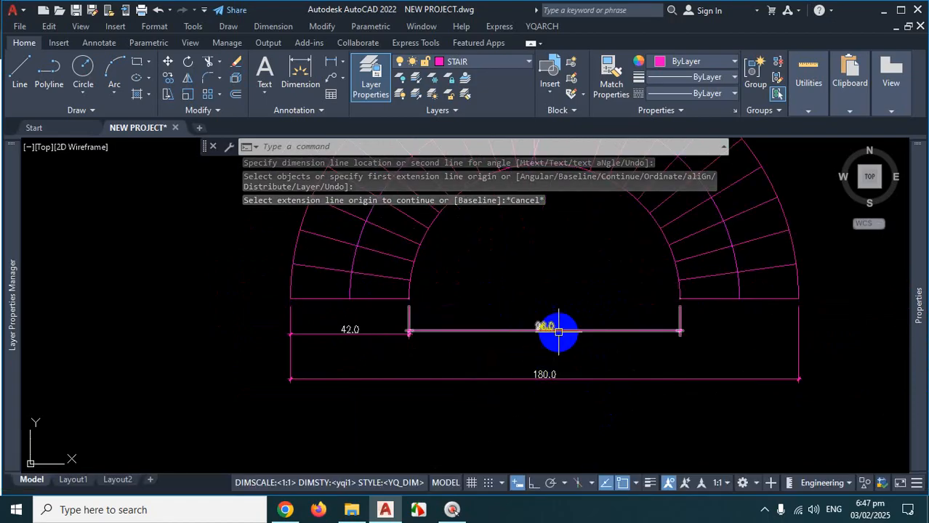
# Examine the 180-degree staircase and its tread-width, inner-opening and overall-width dimensions, comparing it with the other arc stairs
pyautogui.scroll(-4, 559, 371)
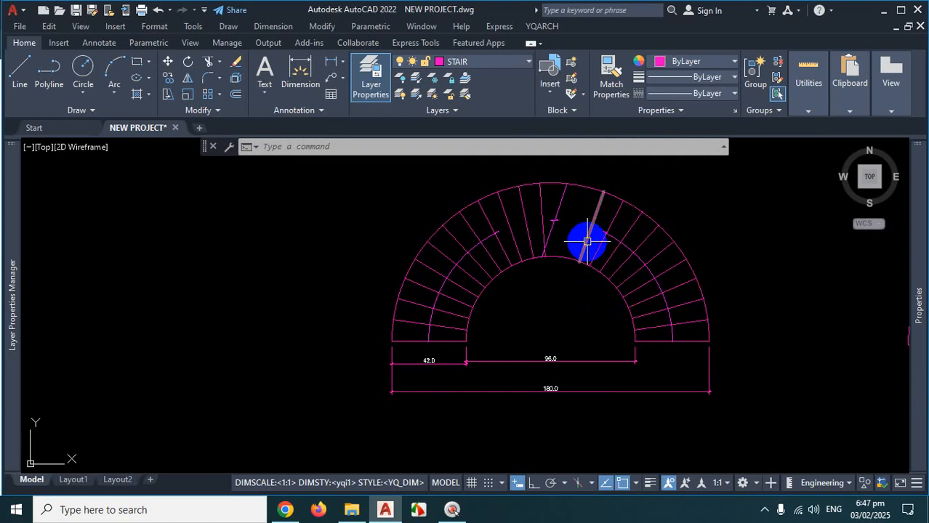
pyautogui.moveTo(586, 241)
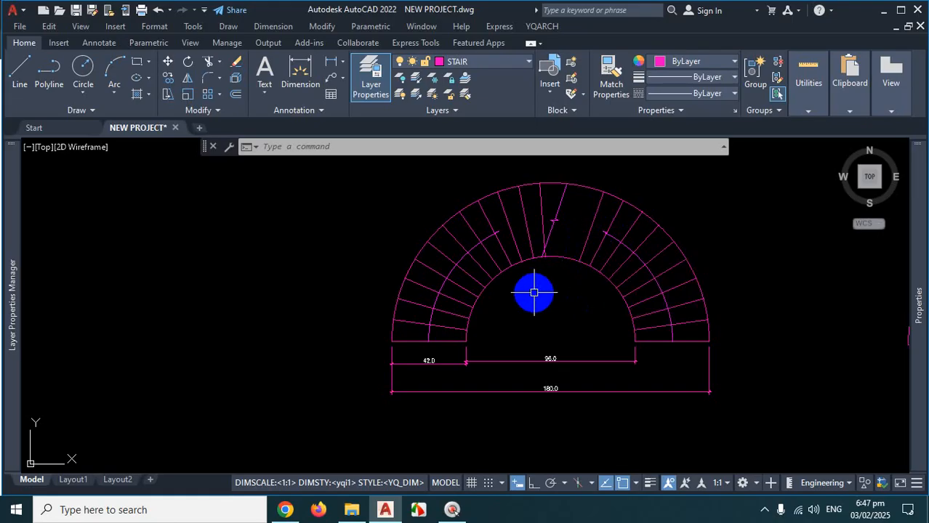
pyautogui.scroll(-3, 534, 293)
pyautogui.scroll(3, 507, 288)
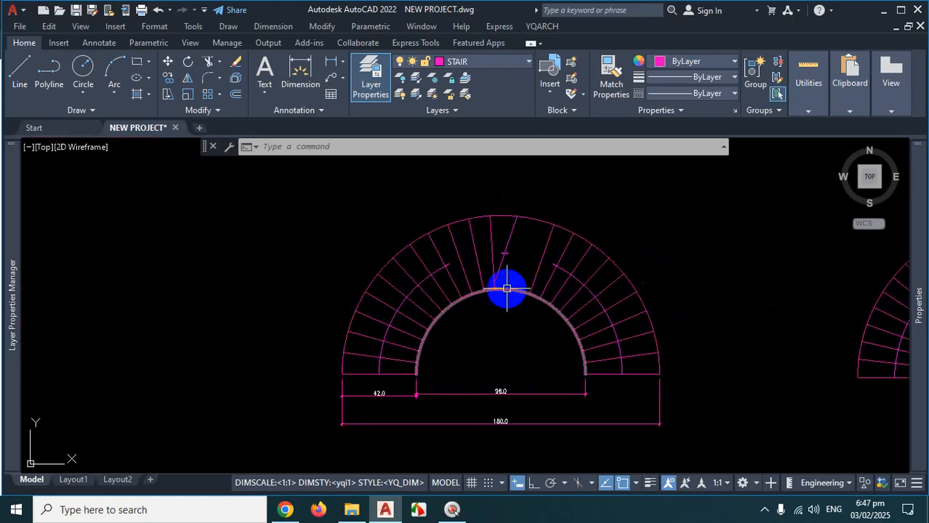
pyautogui.scroll(-6, 545, 342)
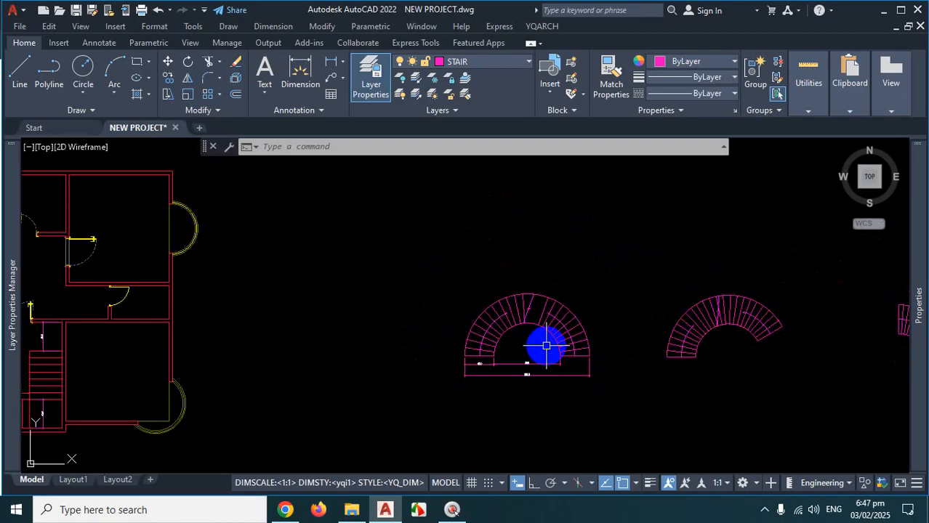
pyautogui.scroll(4, 490, 338)
pyautogui.scroll(3, 317, 330)
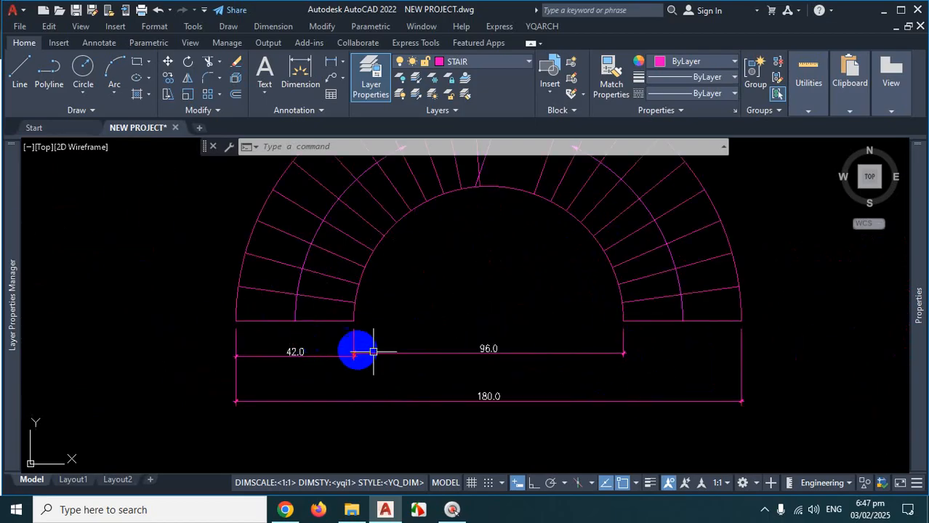
pyautogui.scroll(2, 504, 408)
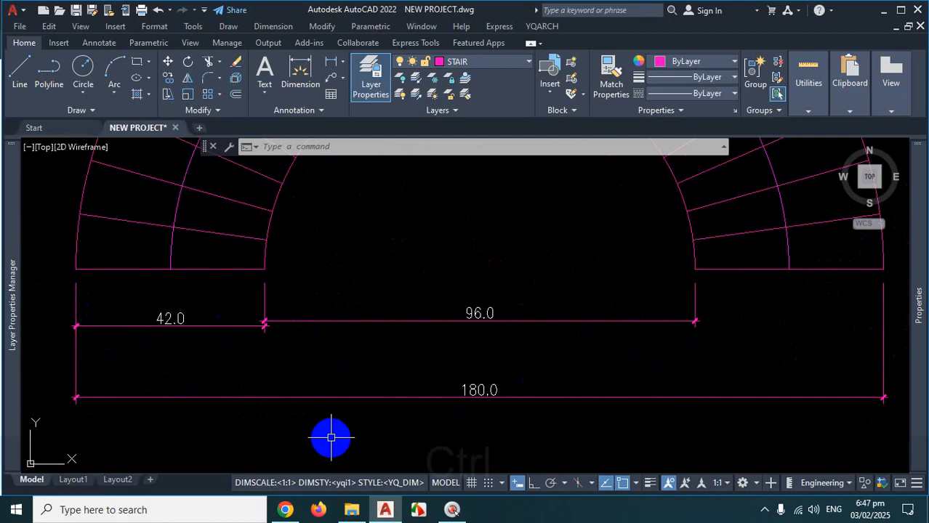
pyautogui.hotkey('ctrl', '1')
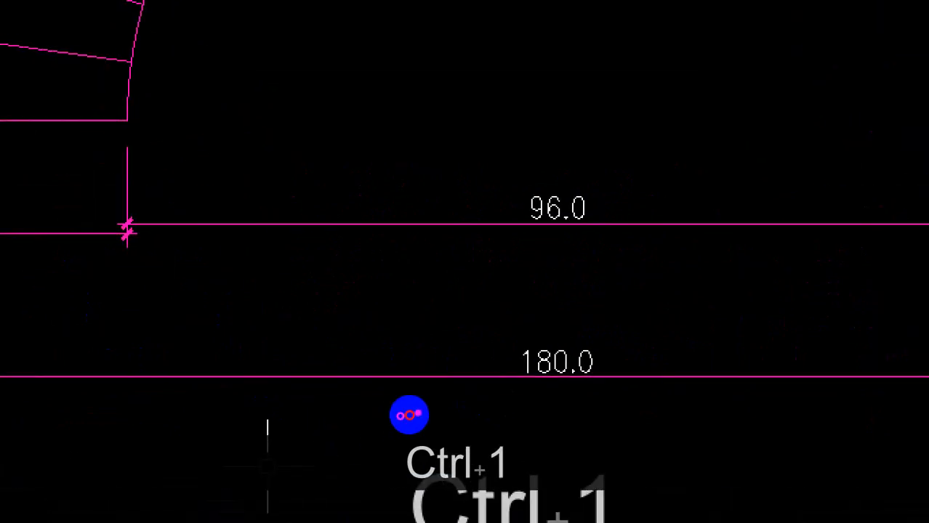
pyautogui.moveTo(609, 308)
pyautogui.mouseDown()
pyautogui.moveTo(599, 303)
pyautogui.moveTo(613, 409)
pyautogui.moveTo(538, 299)
pyautogui.mouseUp()
pyautogui.moveTo(645, 168)
pyautogui.mouseDown()
pyautogui.moveTo(511, 224)
pyautogui.moveTo(669, 187)
pyautogui.moveTo(566, 171)
pyautogui.mouseUp()
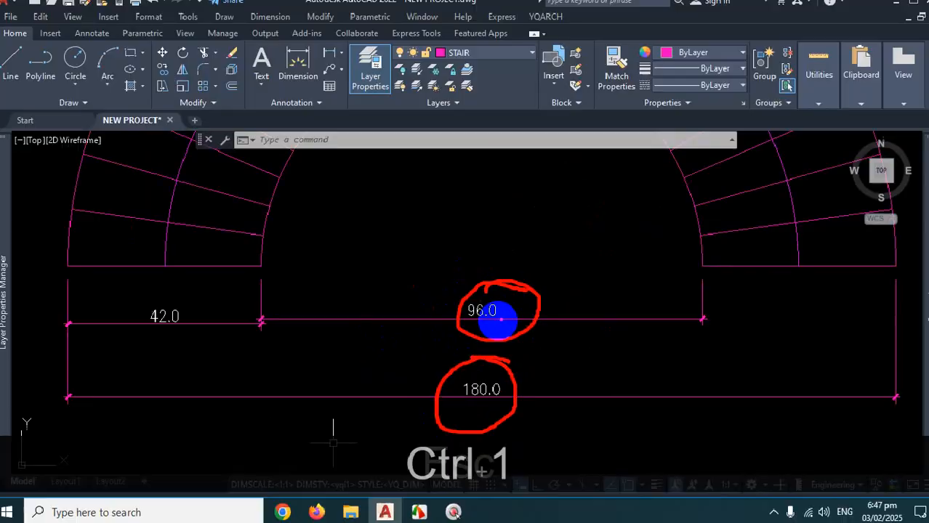
pyautogui.press('Escape')
pyautogui.scroll(-5, 381, 301)
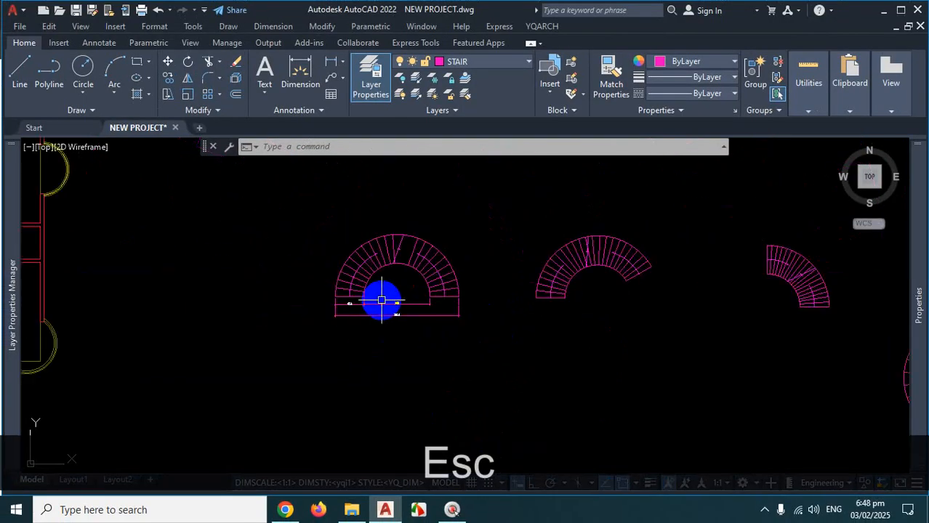
pyautogui.scroll(-2, 381, 300)
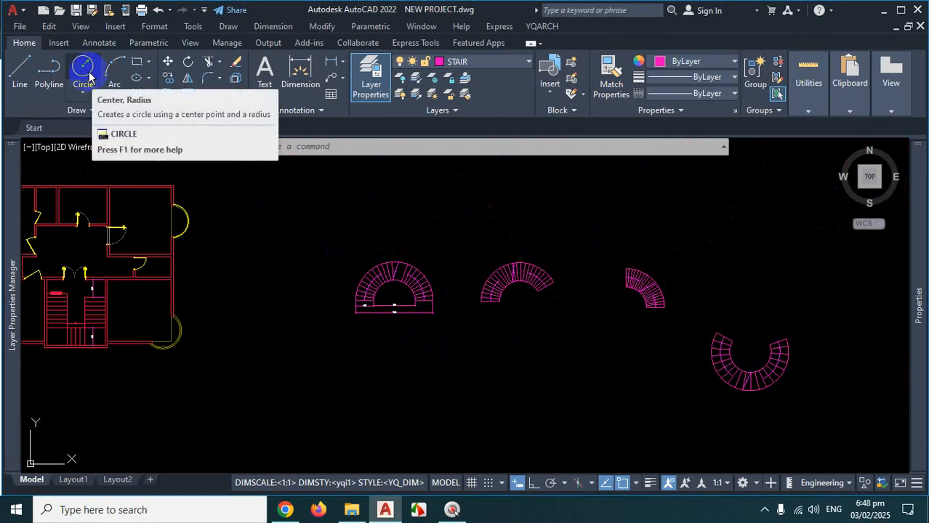
# Review the Circle command's center-point, 3P, 2P and Ttr options, and cancel it without drawing
pyautogui.hotkey('ctrl', '1')
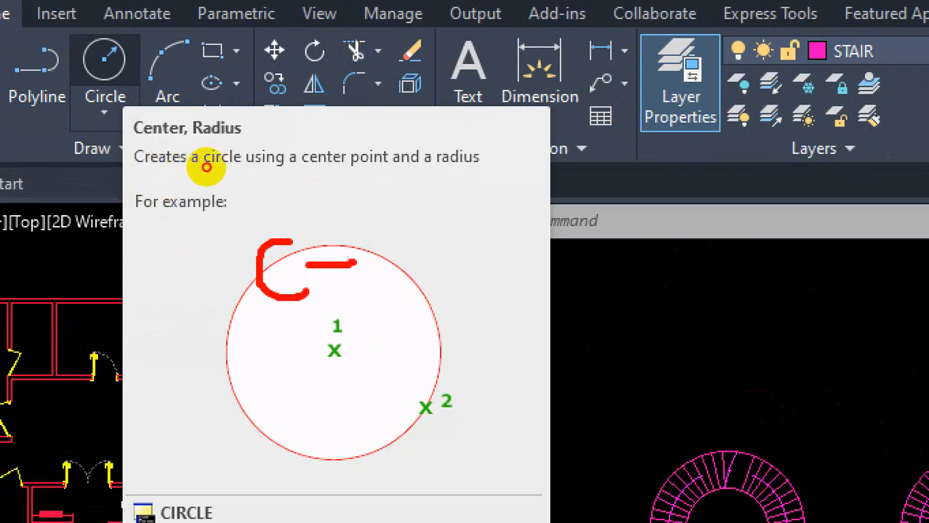
pyautogui.press('Escape')
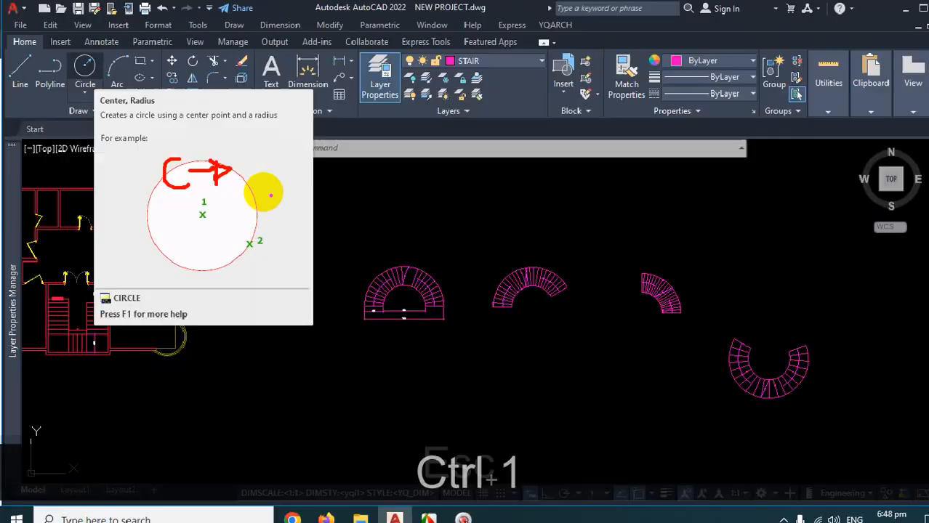
pyautogui.scroll(-4, 373, 316)
pyautogui.moveTo(391, 391); pyautogui.dragTo(382, 363, button='middle')
pyautogui.scroll(2, 383, 362)
pyautogui.write('c')
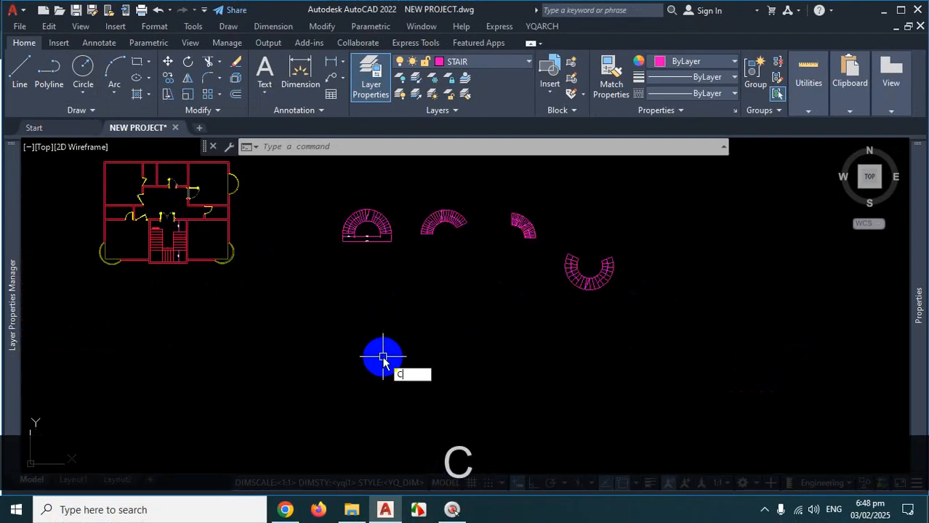
pyautogui.press('Return')
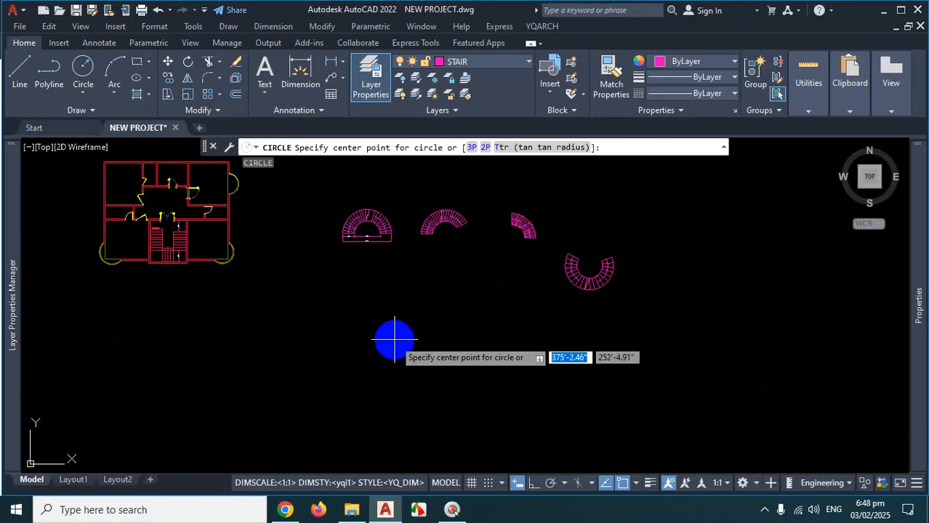
pyautogui.hotkey('ctrl', '1')
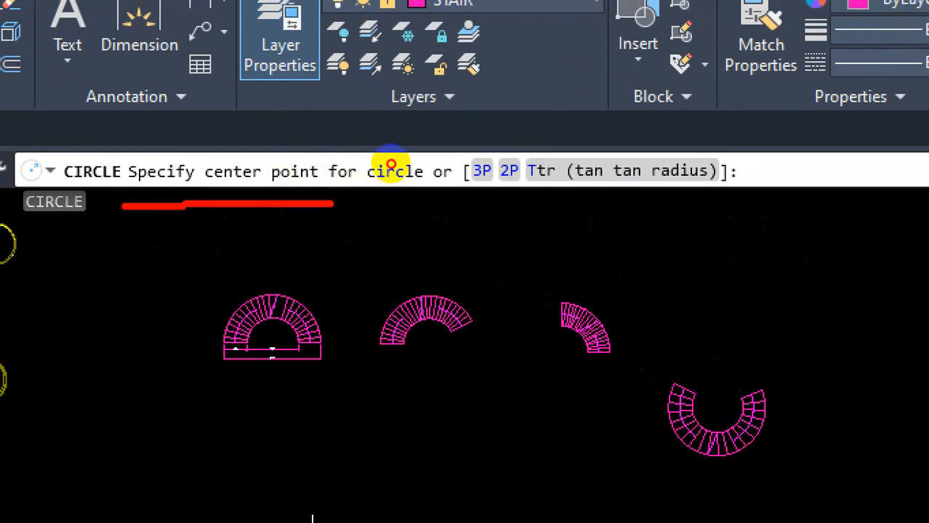
pyautogui.moveTo(444, 166); pyautogui.dragTo(445, 166)
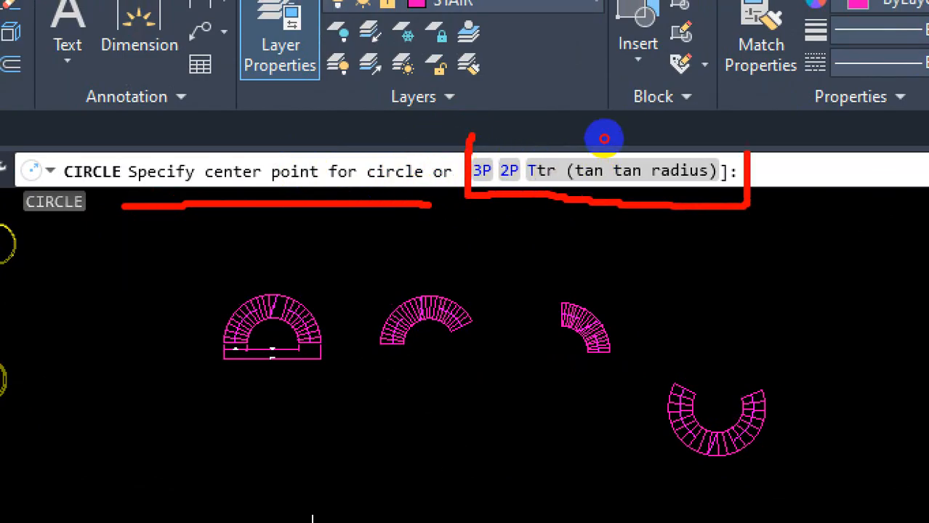
pyautogui.moveTo(585, 131); pyautogui.dragTo(468, 131)
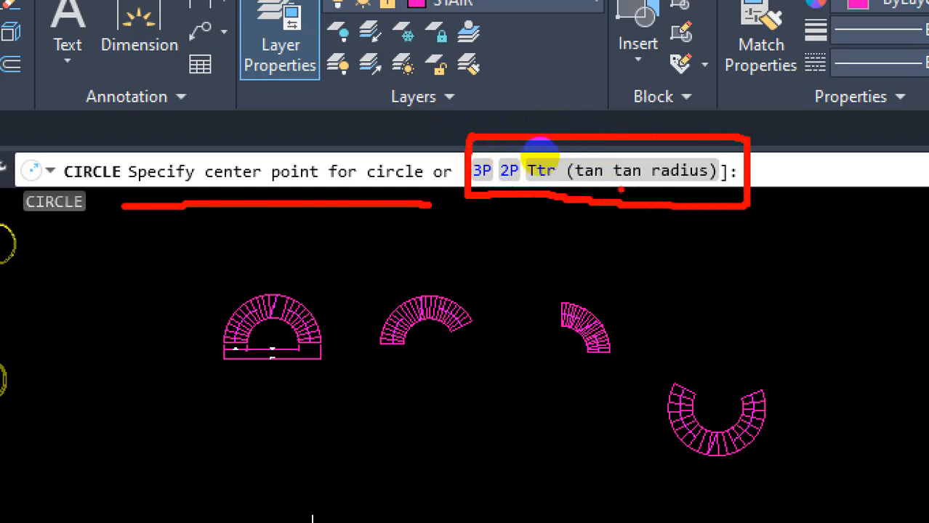
pyautogui.moveTo(471, 151); pyautogui.dragTo(584, 151)
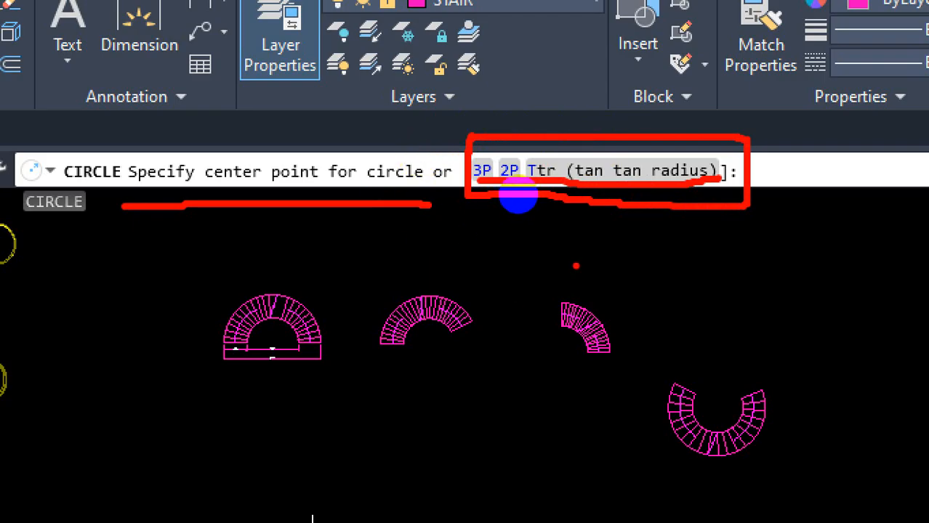
pyautogui.moveTo(238, 386); pyautogui.dragTo(269, 334)
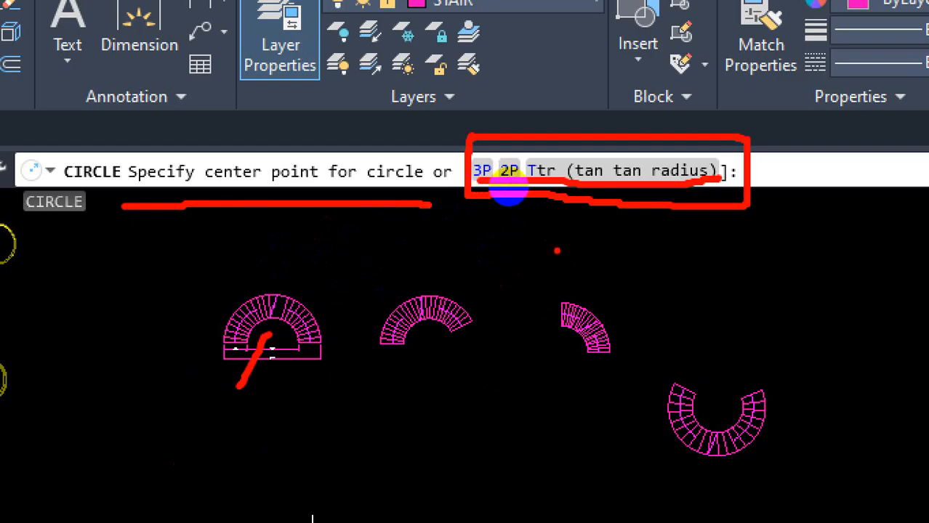
pyautogui.moveTo(340, 130)
pyautogui.mouseDown()
pyautogui.moveTo(401, 141)
pyautogui.moveTo(328, 124)
pyautogui.moveTo(337, 165)
pyautogui.moveTo(435, 165)
pyautogui.moveTo(442, 145)
pyautogui.mouseUp()
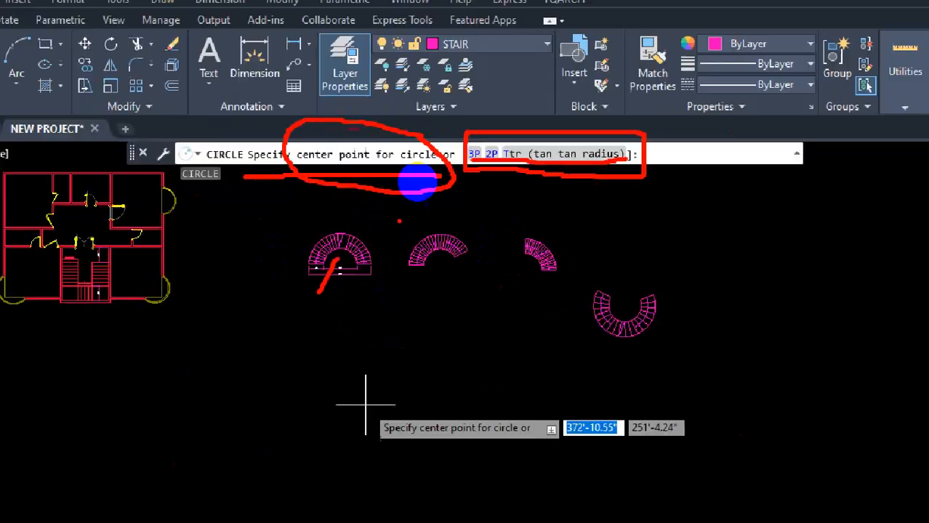
pyautogui.press('Escape')
pyautogui.press('Escape')
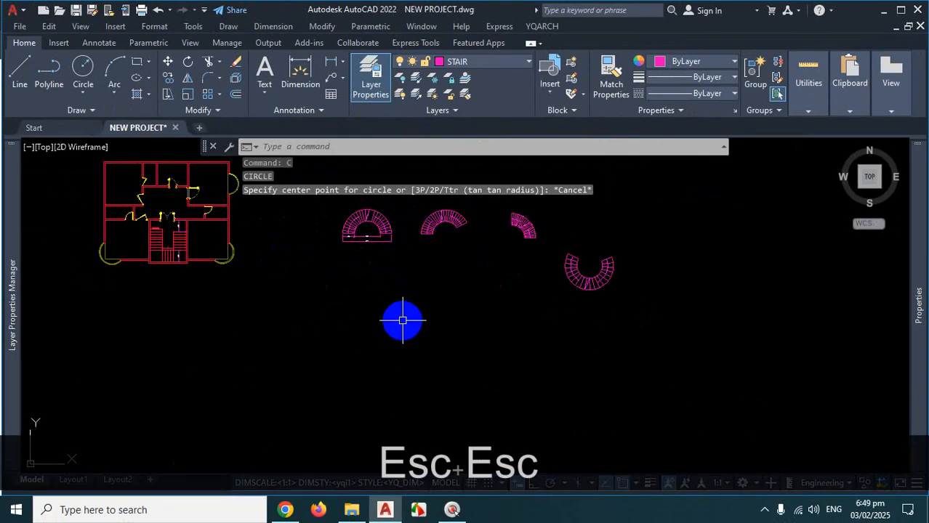
# Start a circle centred in the empty area below the 180-degree staircase, review its radius and diameter options, and cancel it
pyautogui.write('c')
pyautogui.press('Return')
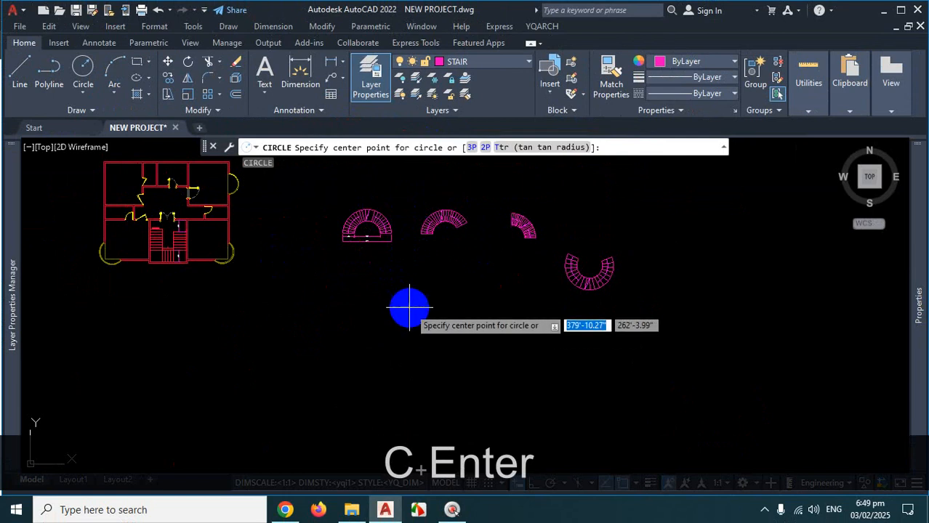
pyautogui.scroll(-2, 380, 311)
pyautogui.scroll(2, 354, 311)
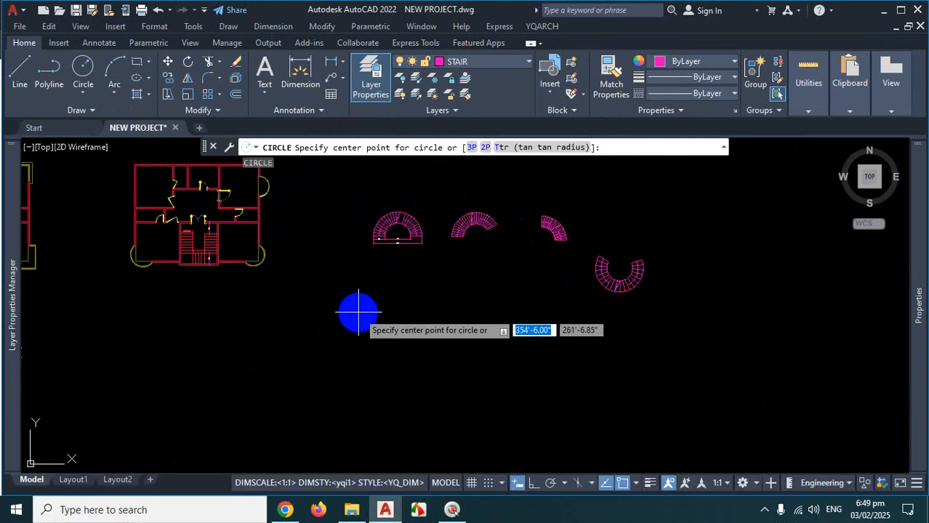
pyautogui.scroll(2, 416, 305)
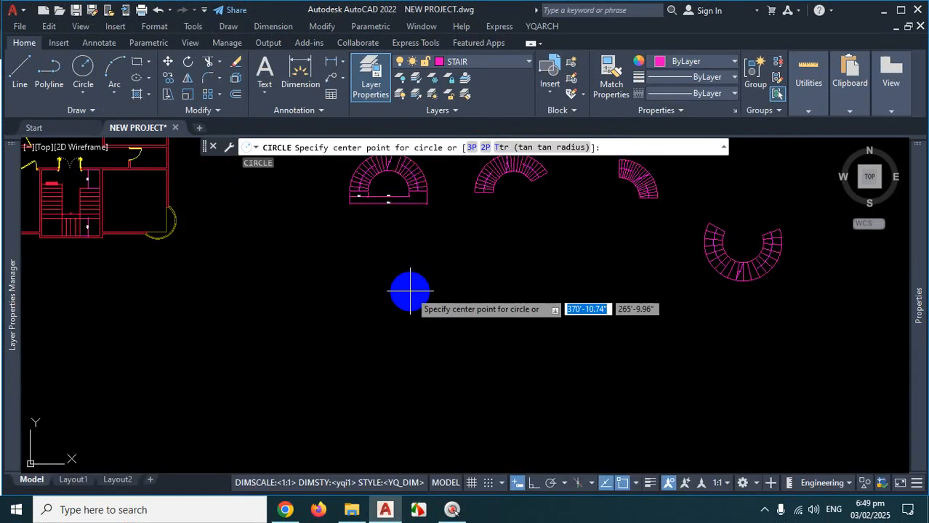
pyautogui.click(409, 291)
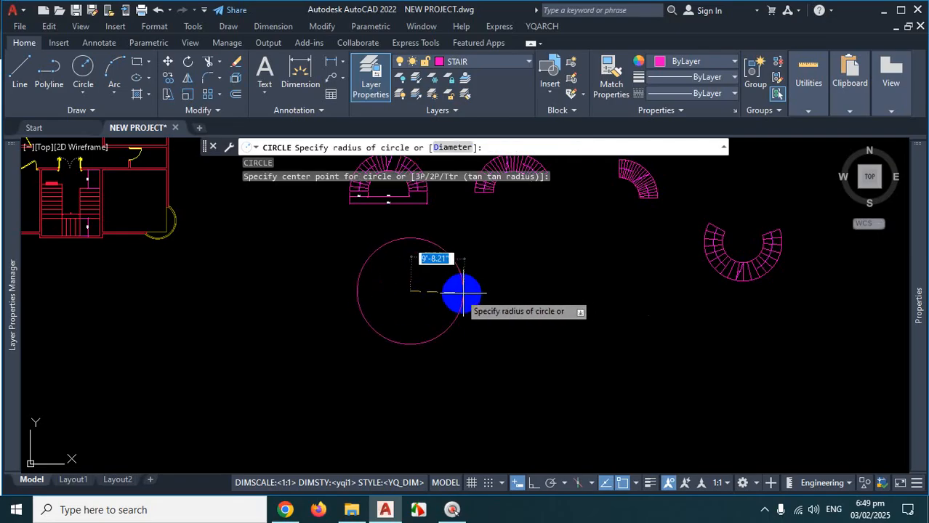
pyautogui.press('ctrl')
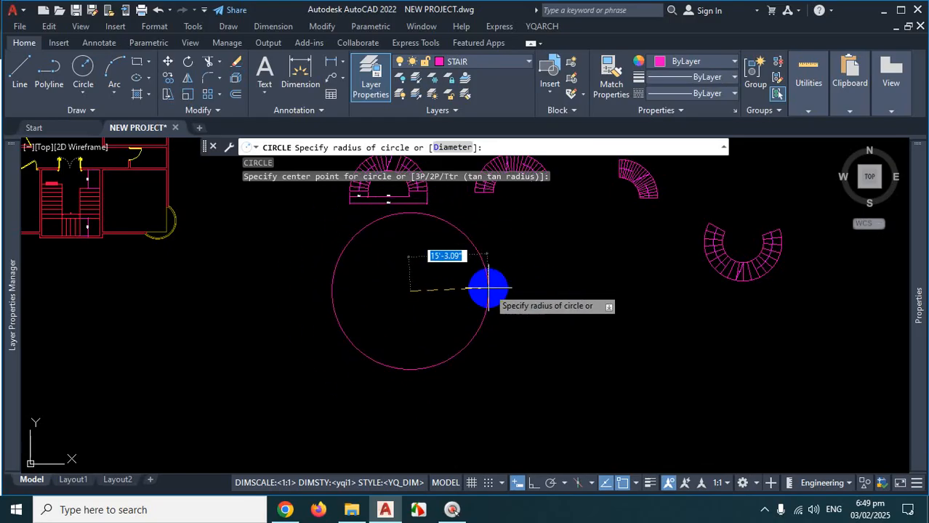
pyautogui.hotkey('ctrl', '1')
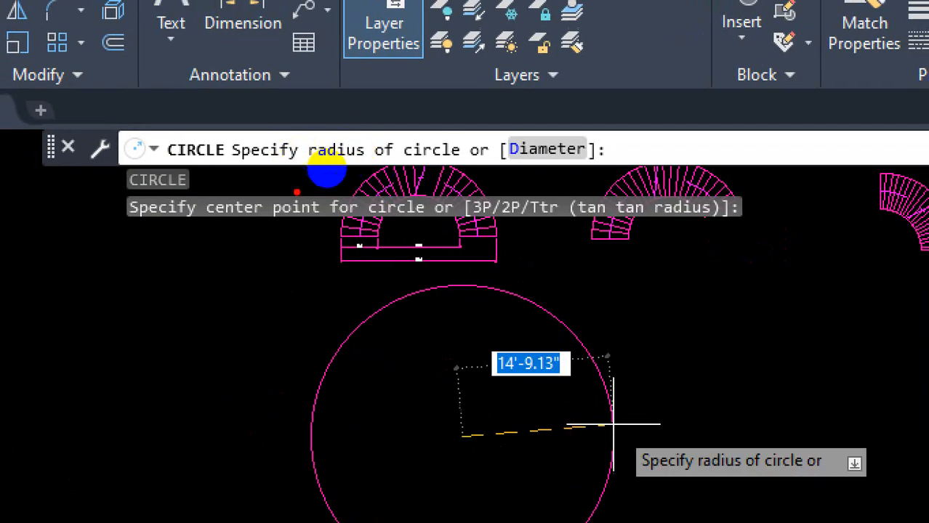
pyautogui.moveTo(326, 158)
pyautogui.mouseDown()
pyautogui.moveTo(398, 157)
pyautogui.moveTo(352, 133)
pyautogui.mouseUp()
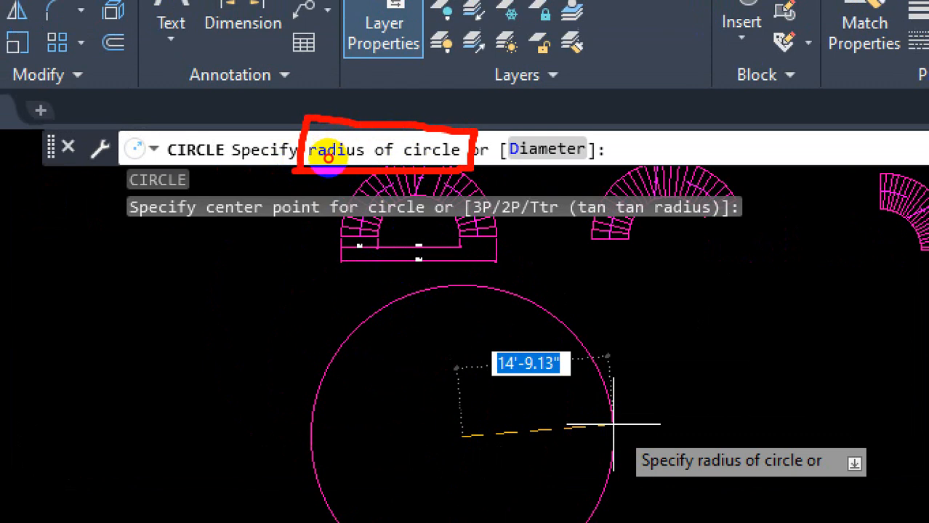
pyautogui.moveTo(508, 131)
pyautogui.mouseDown()
pyautogui.moveTo(582, 138)
pyautogui.moveTo(494, 142)
pyautogui.mouseUp()
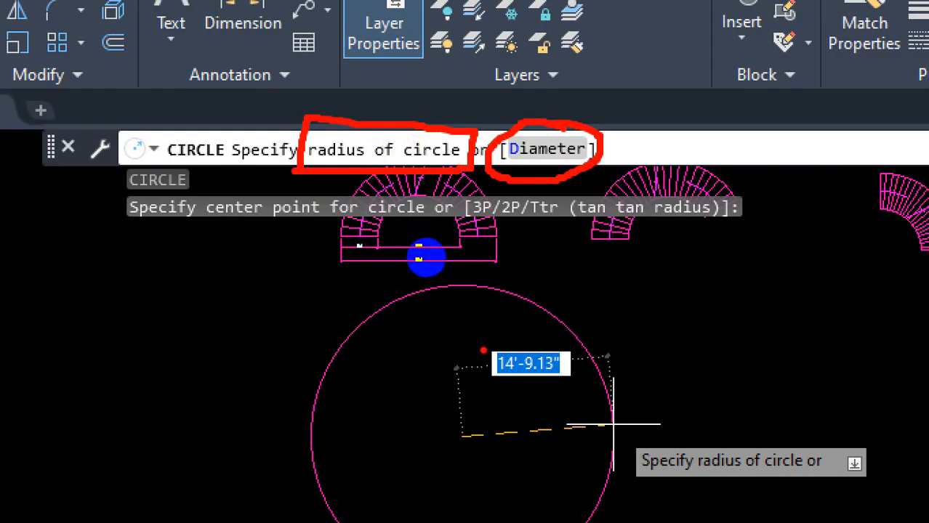
pyautogui.moveTo(353, 163); pyautogui.dragTo(411, 141)
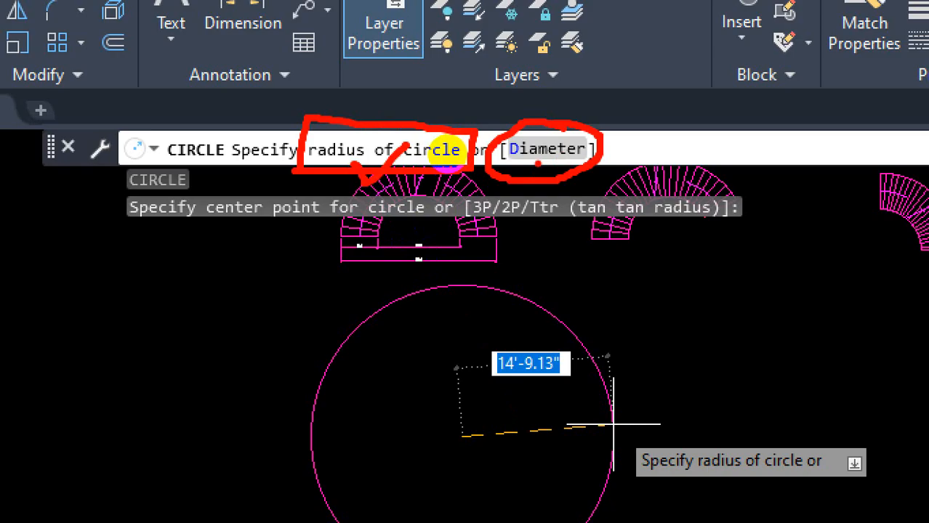
pyautogui.moveTo(538, 164); pyautogui.dragTo(617, 132)
pyautogui.moveTo(534, 132); pyautogui.dragTo(538, 168)
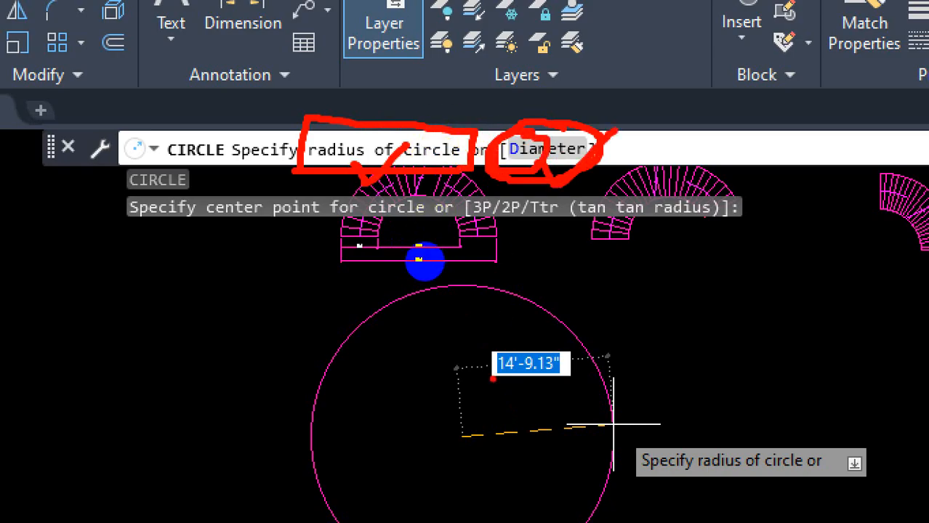
pyautogui.press('Escape')
pyautogui.press('Escape')
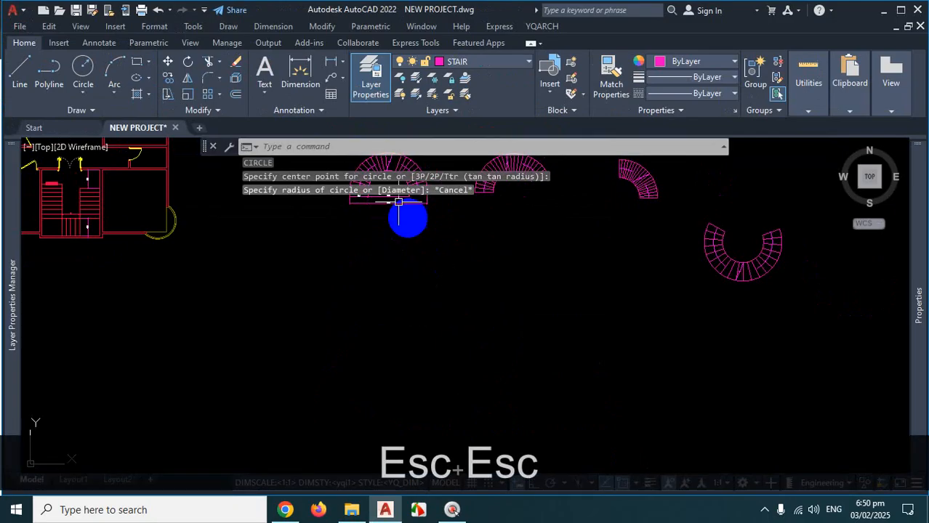
# Examine the 180-degree staircase's width dimensions and mark the radius from the middle of the overall width to its outer edge
pyautogui.scroll(7, 398, 202)
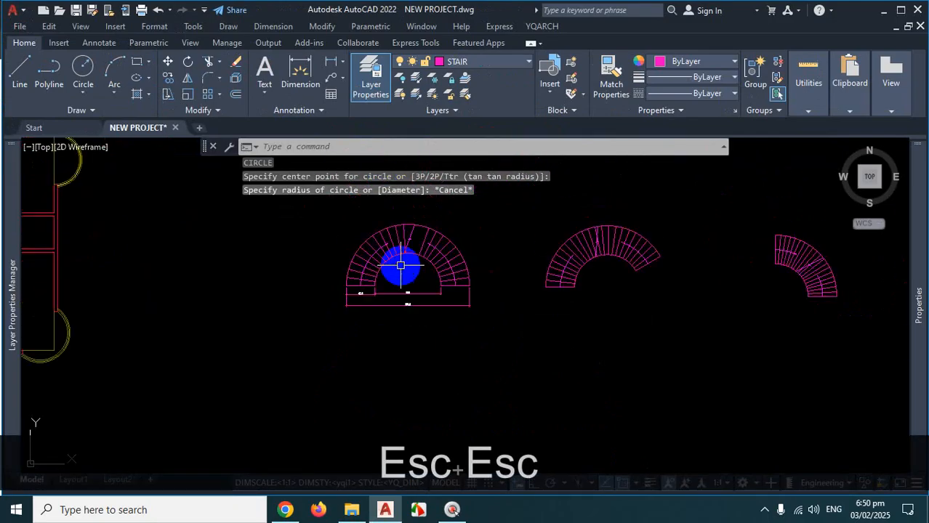
pyautogui.scroll(4, 415, 329)
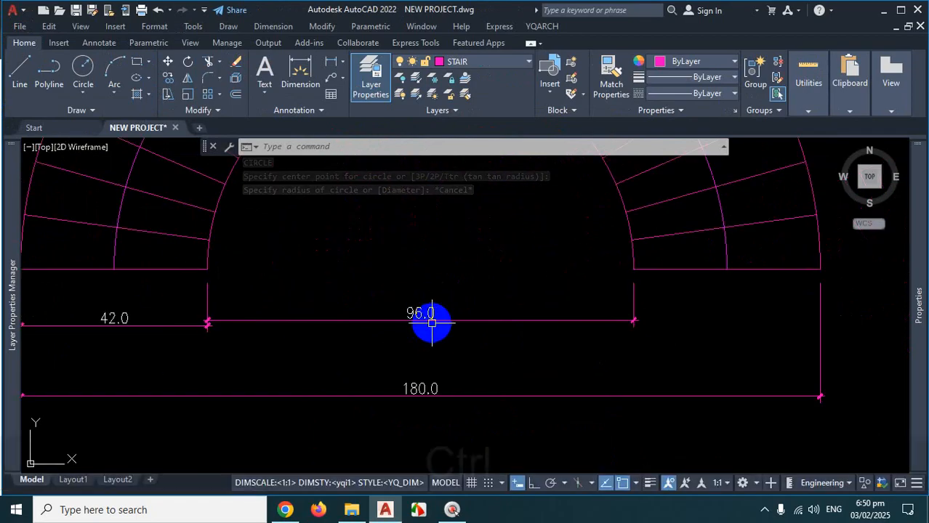
pyautogui.hotkey('ctrl', '1')
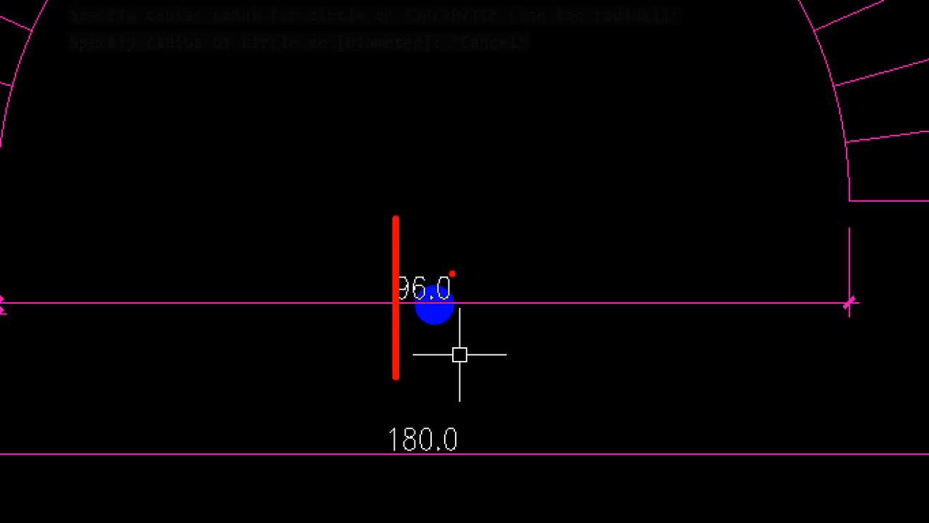
pyautogui.hotkey('ctrl', '1')
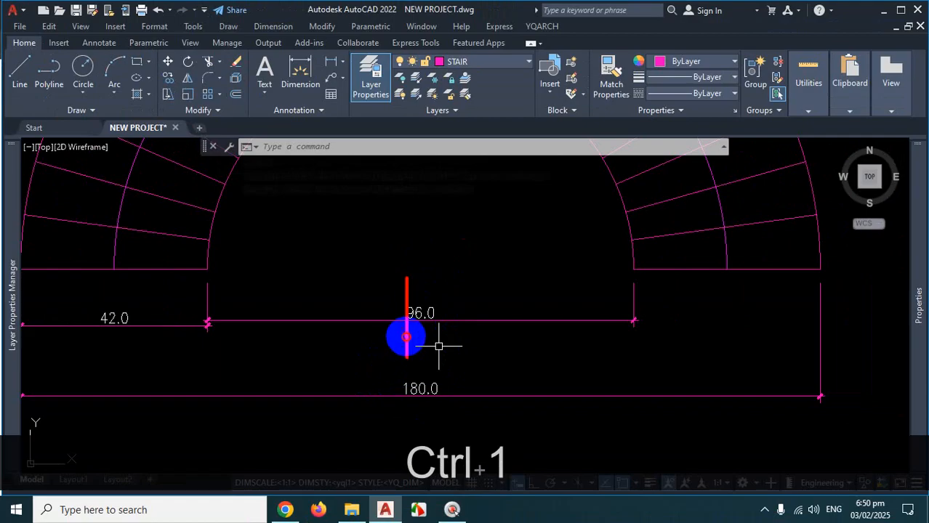
pyautogui.moveTo(407, 336)
pyautogui.mouseDown()
pyautogui.moveTo(401, 398)
pyautogui.moveTo(662, 385)
pyautogui.mouseUp()
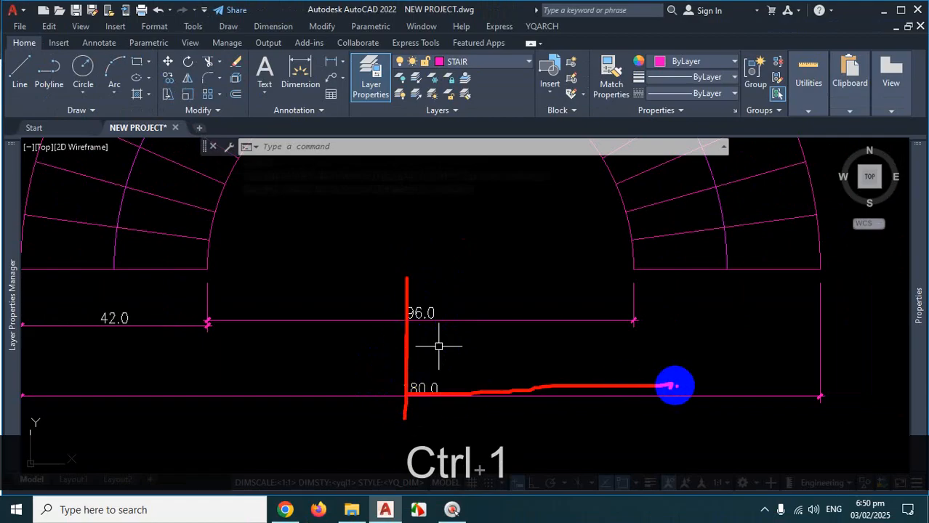
pyautogui.keyDown('shift'); pyautogui.moveTo(403, 394); pyautogui.dragTo(852, 395); pyautogui.keyUp('shift')
pyautogui.moveTo(798, 382)
pyautogui.mouseDown()
pyautogui.moveTo(778, 411)
pyautogui.moveTo(802, 396)
pyautogui.moveTo(802, 404)
pyautogui.mouseUp()
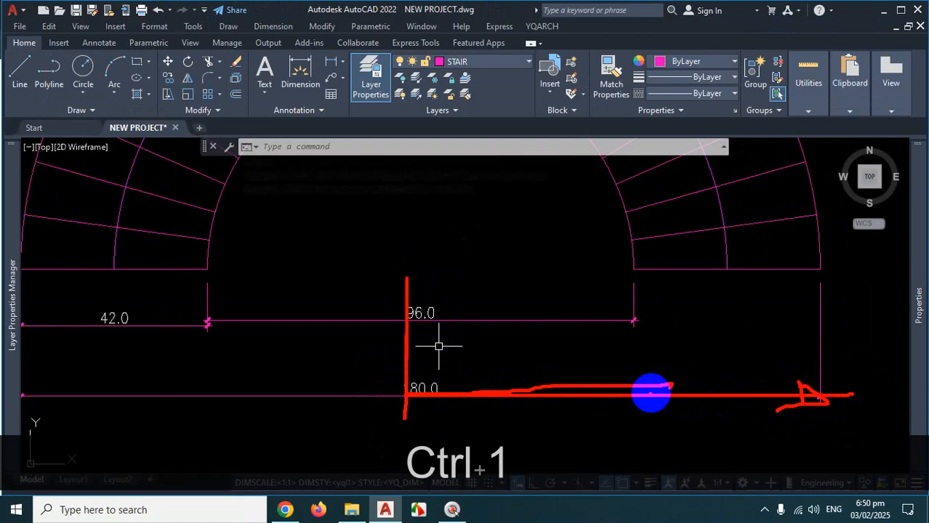
pyautogui.press('Escape')
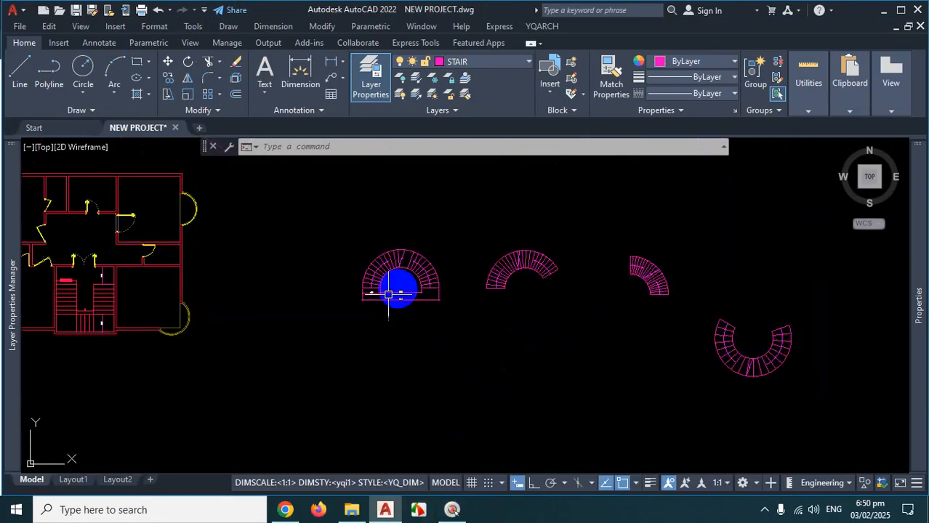
# Draw a circle with a radius of 90 in the empty area below the 180-degree staircase
pyautogui.scroll(-8, 396, 280)
pyautogui.scroll(2, 375, 343)
pyautogui.write('c')
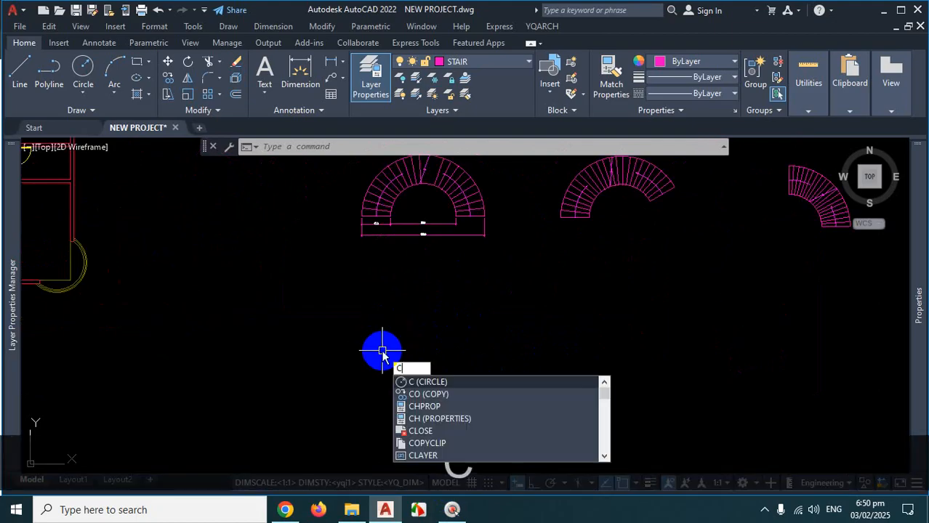
pyautogui.press('Return')
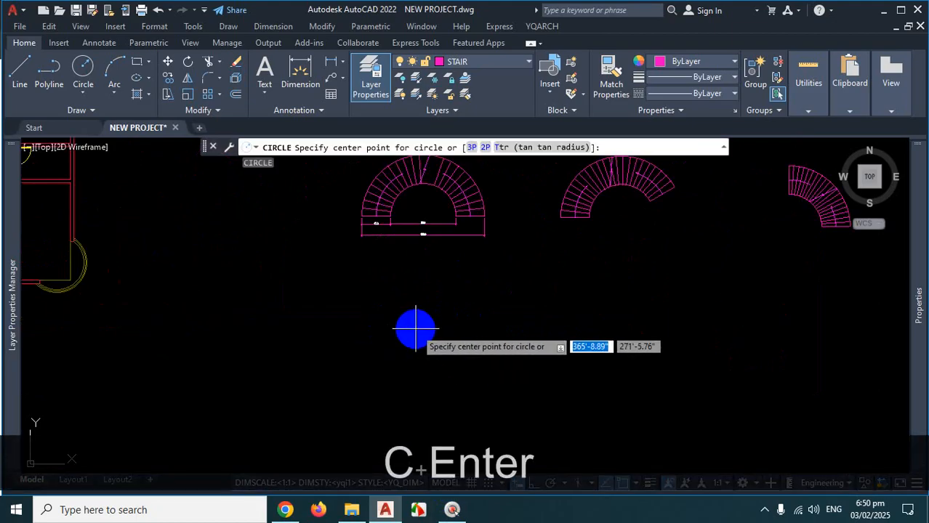
pyautogui.click(416, 329)
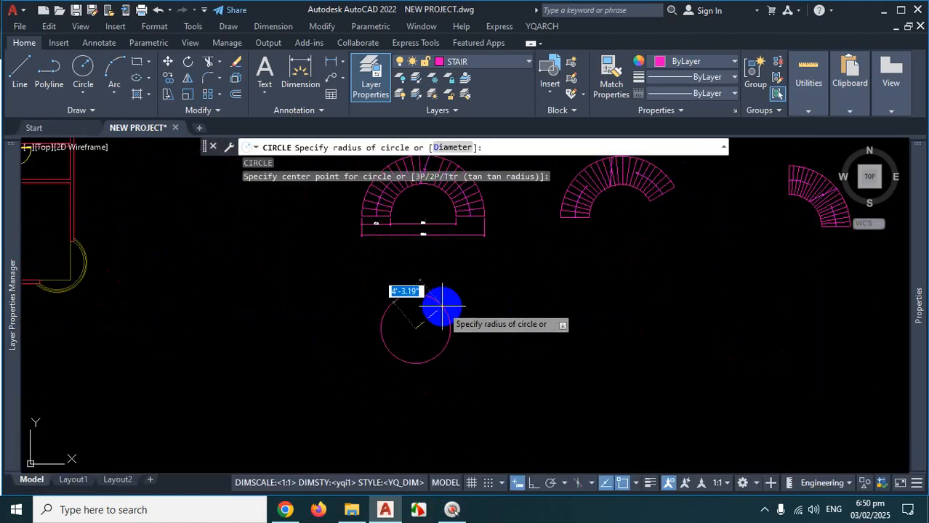
pyautogui.scroll(4, 447, 309)
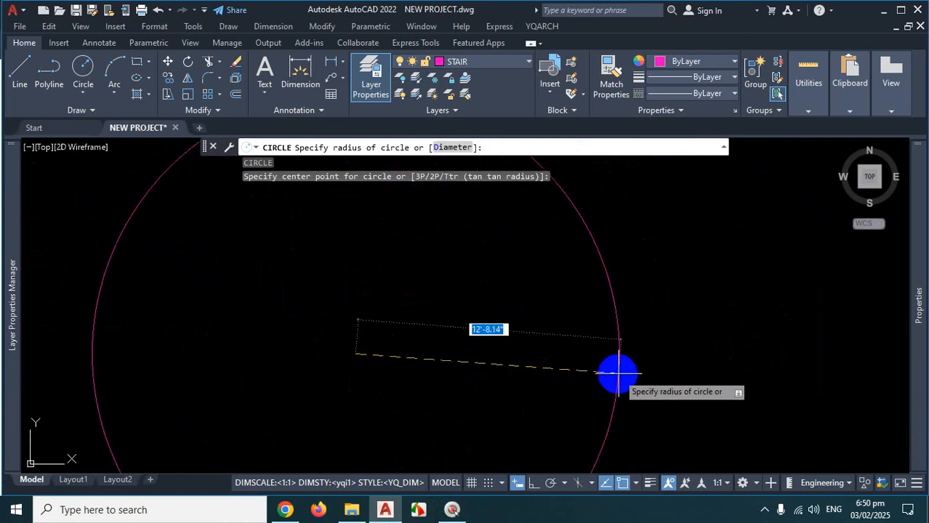
pyautogui.scroll(-2, 615, 374)
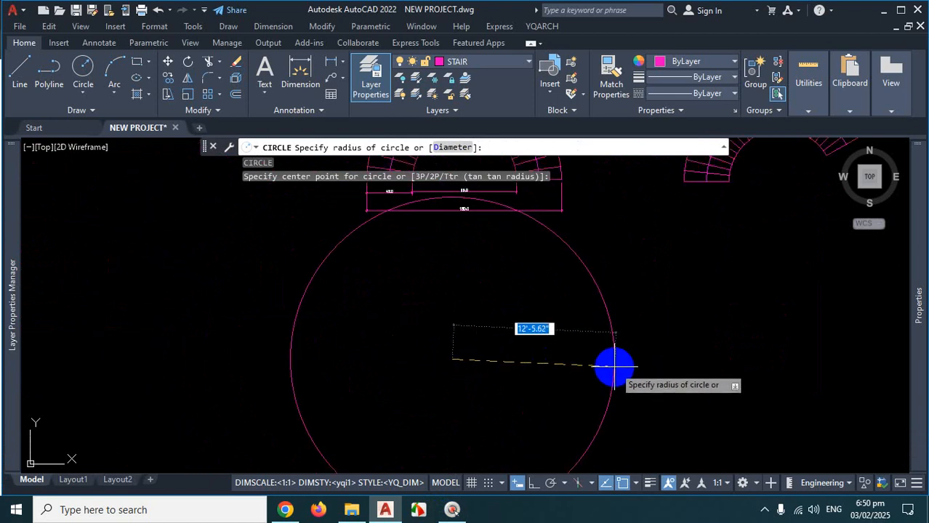
pyautogui.write('90')
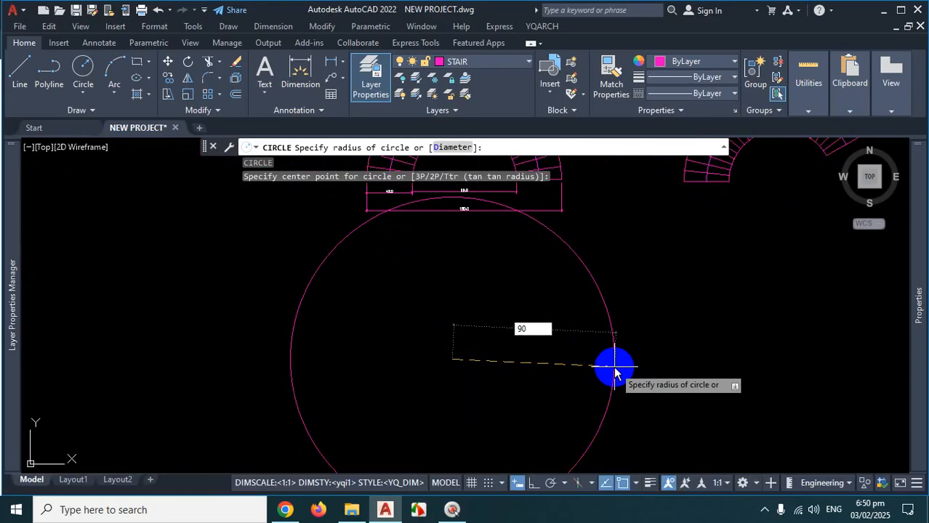
pyautogui.press('Return')
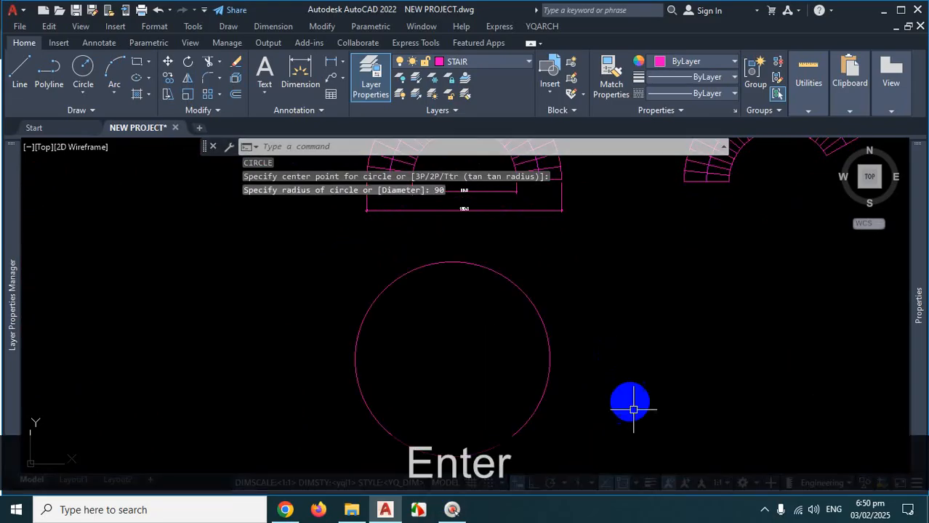
pyautogui.click(766, 509)
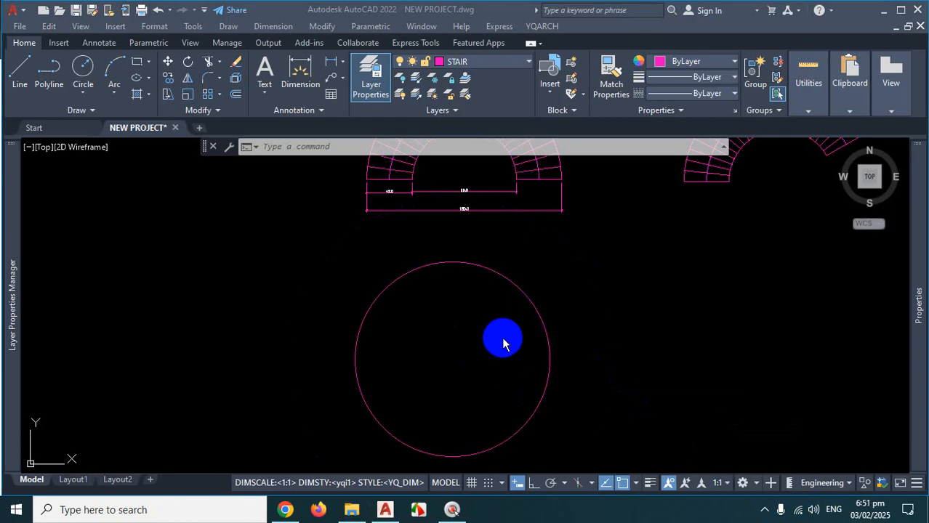
pyautogui.click(501, 336)
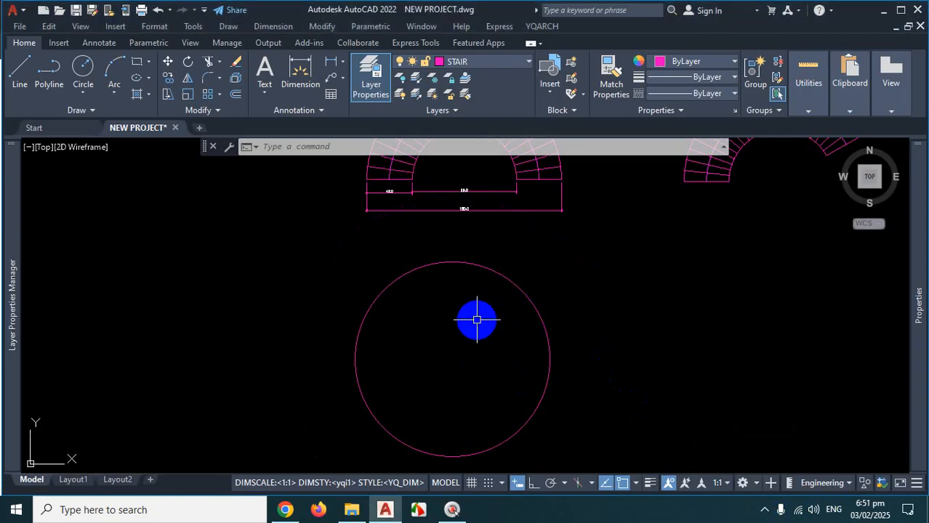
pyautogui.click(768, 510)
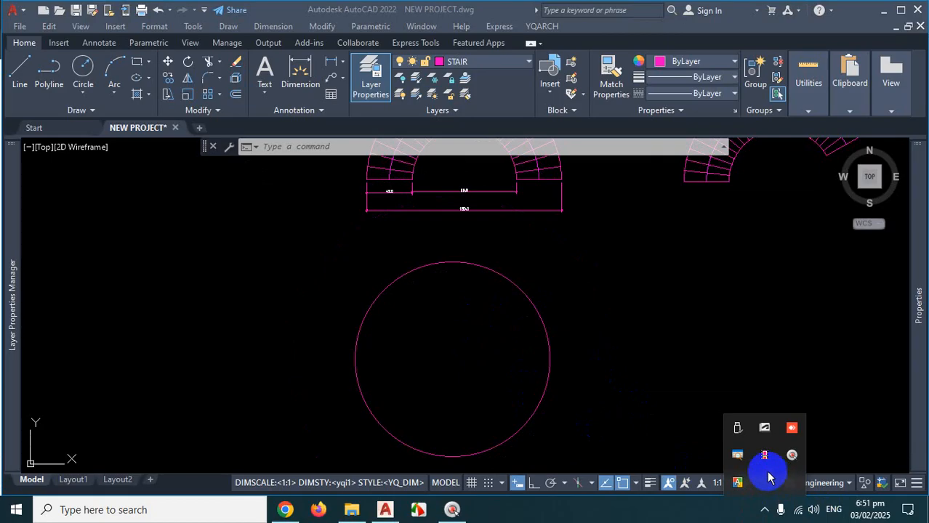
pyautogui.click(760, 460)
pyautogui.scroll(-6, 501, 373)
pyautogui.scroll(6, 491, 321)
pyautogui.press('Escape')
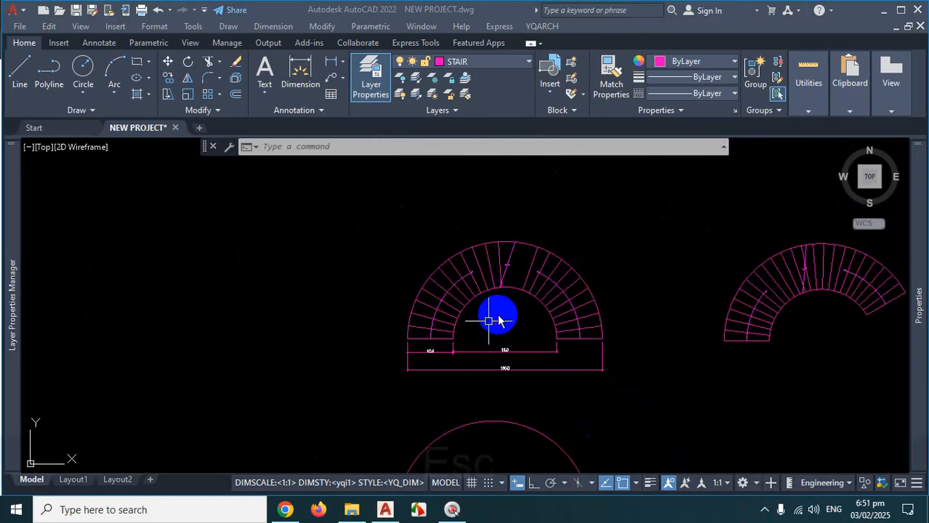
# Compare the circle with the 180-degree staircase's outer arc, and examine the staircase's tread-width, inner-opening and overall-width dimensions
pyautogui.scroll(6, 531, 309)
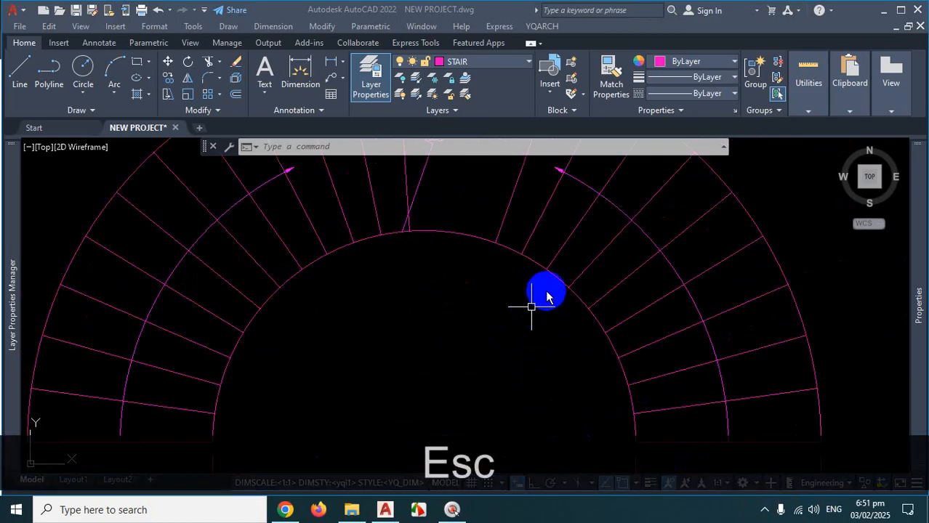
pyautogui.scroll(-8, 531, 307)
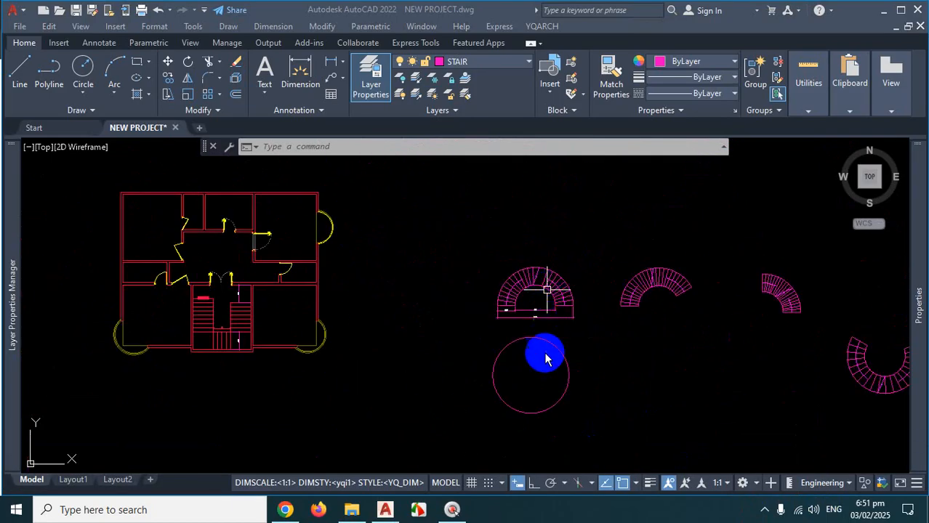
pyautogui.scroll(4, 545, 365)
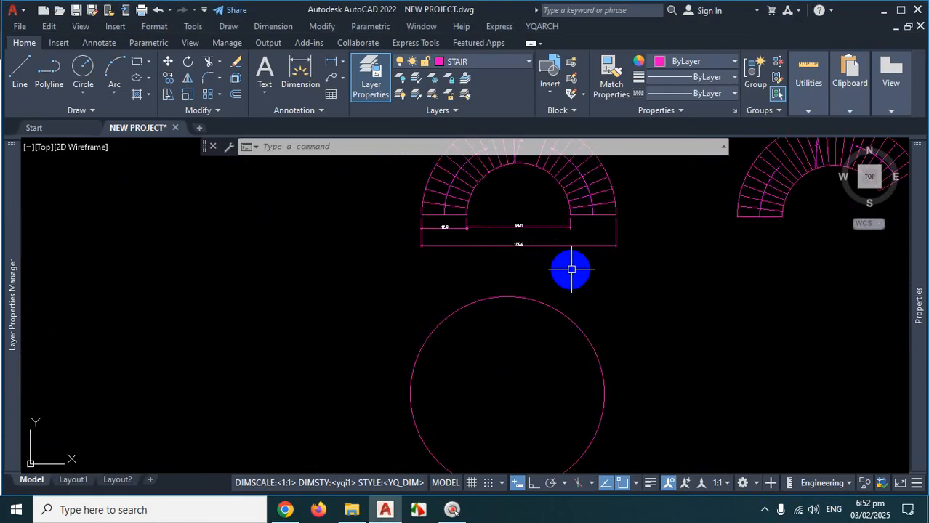
pyautogui.scroll(-2, 574, 267)
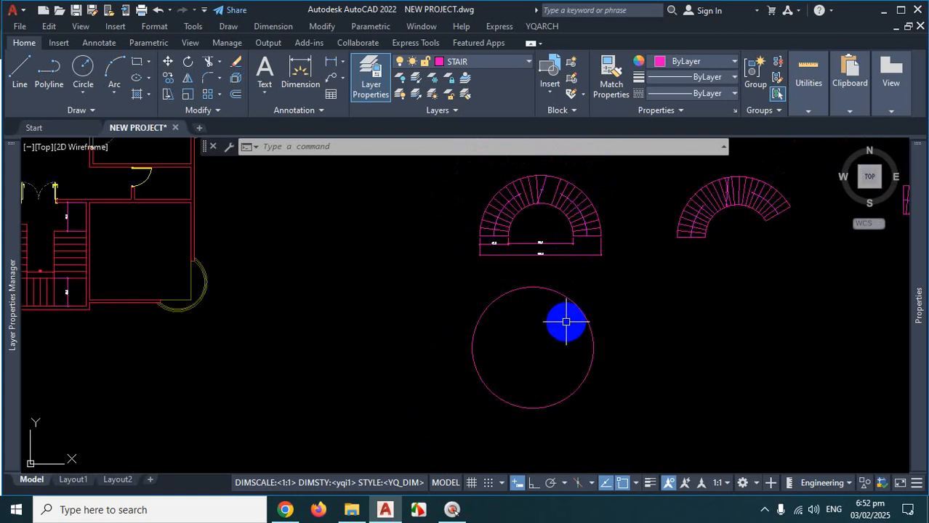
pyautogui.scroll(2, 564, 321)
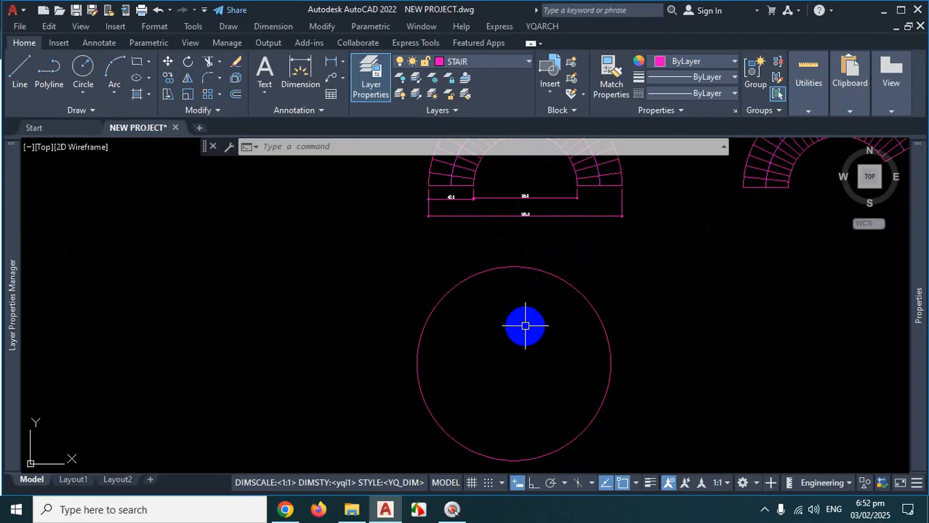
pyautogui.scroll(-3, 524, 326)
pyautogui.scroll(1, 577, 230)
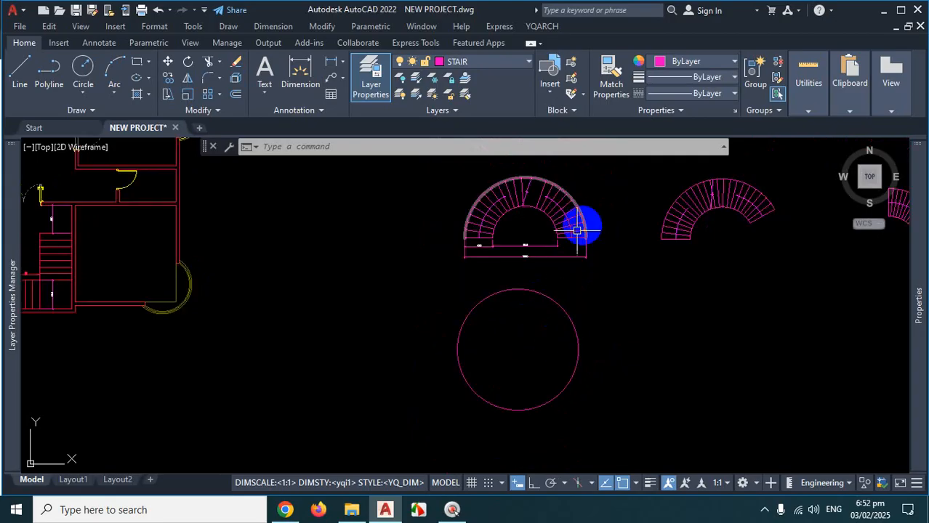
pyautogui.scroll(3, 363, 292)
pyautogui.scroll(2, 292, 251)
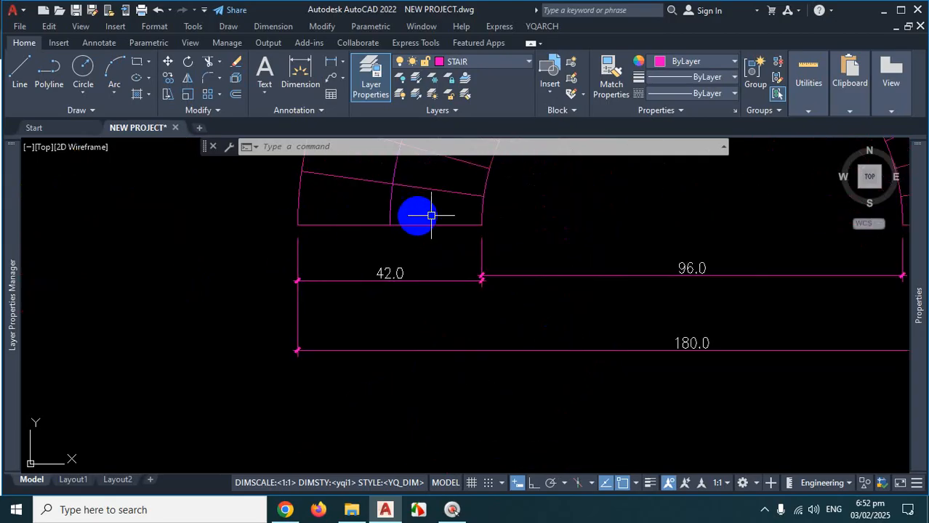
pyautogui.scroll(-5, 481, 253)
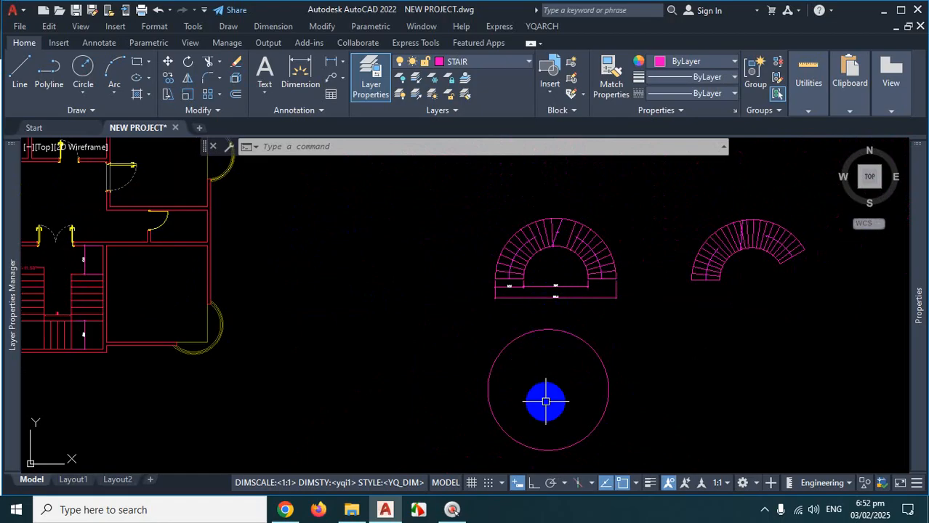
# Offset the circle below the 180-degree staircase inward by 42 to outline the inner edge of the treads
pyautogui.write('o')
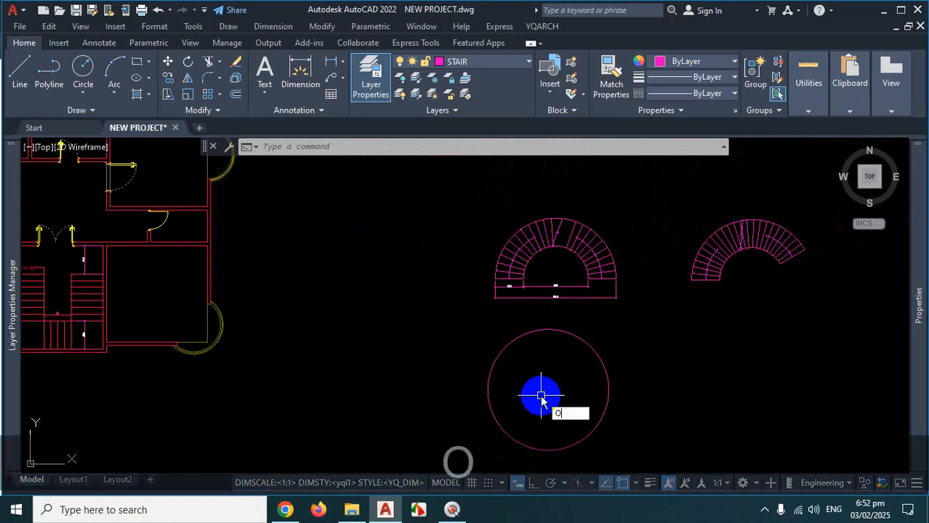
pyautogui.press('Return')
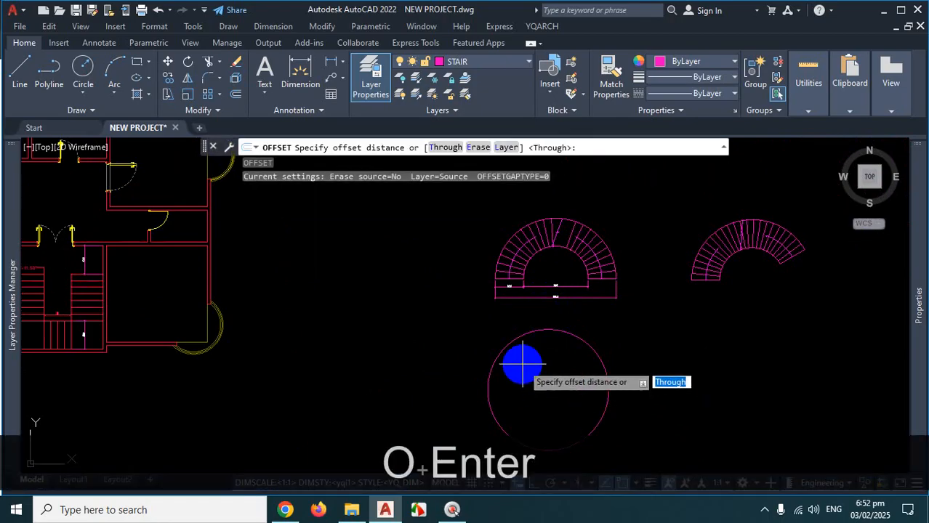
pyautogui.write('42')
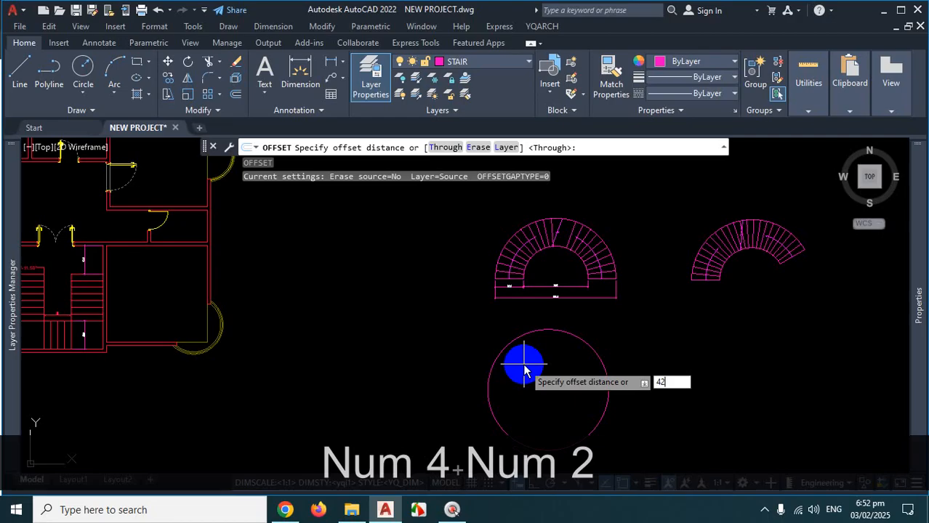
pyautogui.press('Return')
pyautogui.scroll(4, 582, 363)
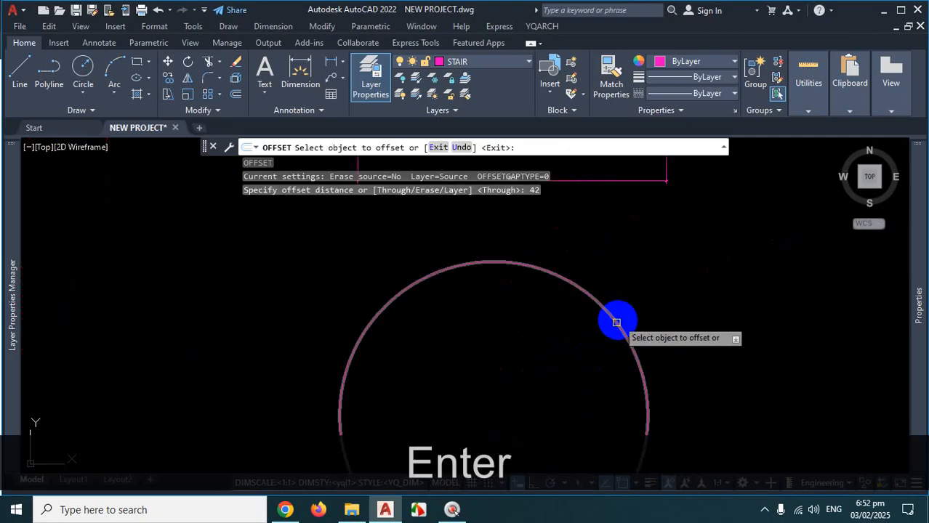
pyautogui.click(616, 322)
pyautogui.click(543, 373)
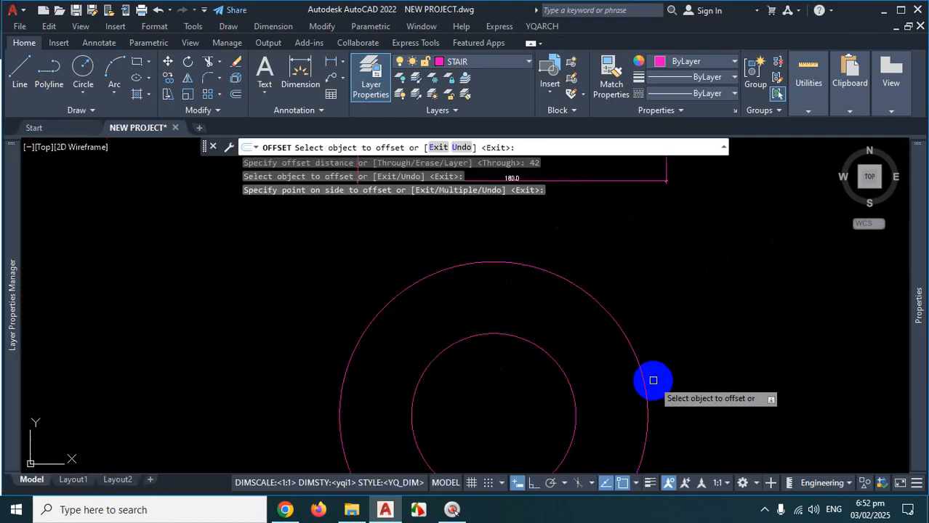
pyautogui.press('Escape')
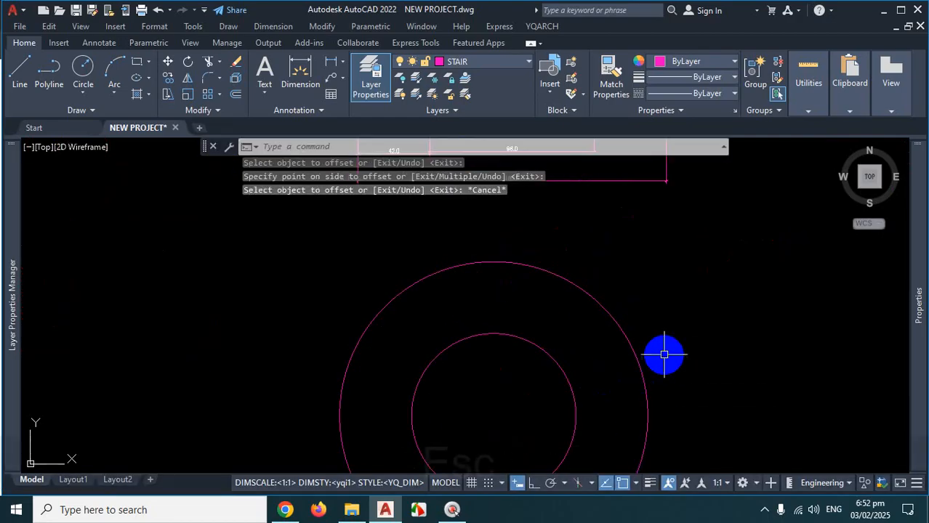
# Delete the inner offset circle, keeping the outer circle
pyautogui.scroll(-4, 632, 360)
pyautogui.scroll(4, 647, 327)
pyautogui.click(655, 311)
pyautogui.click(565, 341)
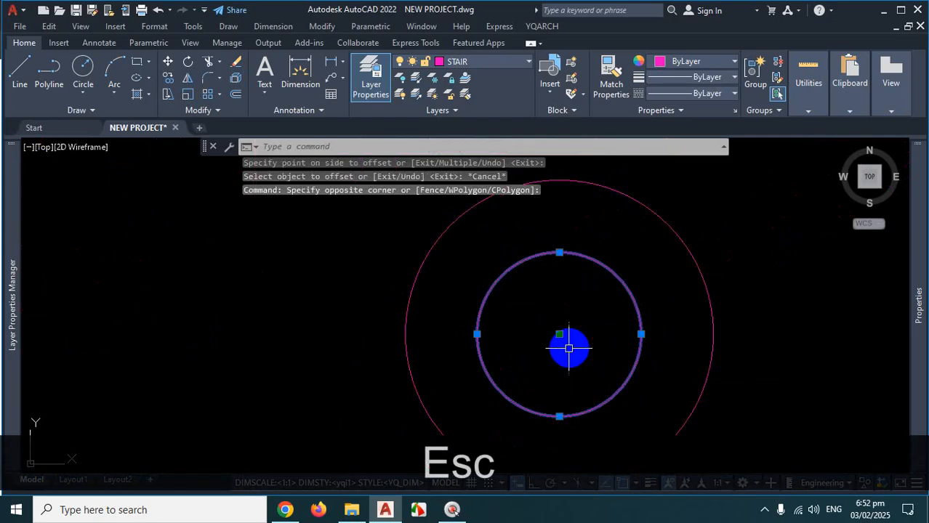
pyautogui.press('Delete')
# Start the Circle command for an inner circle inside the remaining circle below the 180-degree staircase
pyautogui.scroll(-4, 630, 345)
pyautogui.scroll(4, 630, 344)
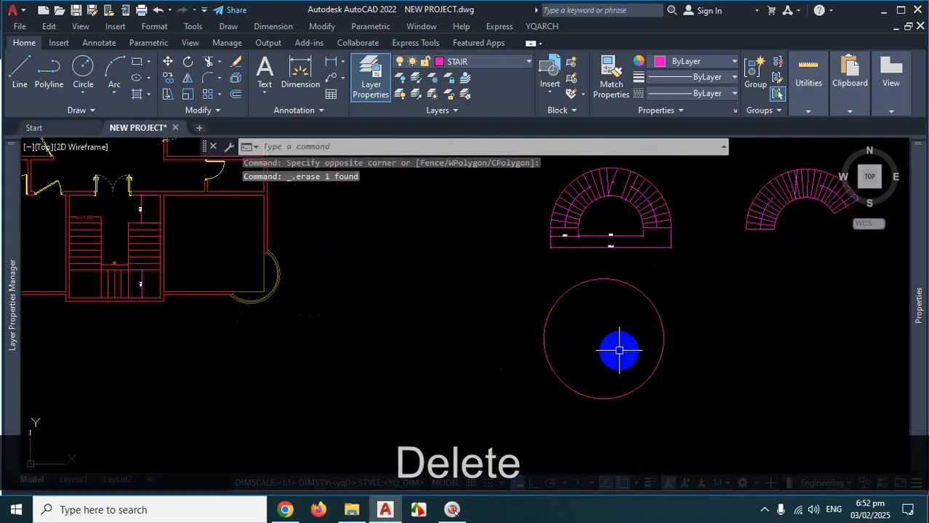
pyautogui.write('c')
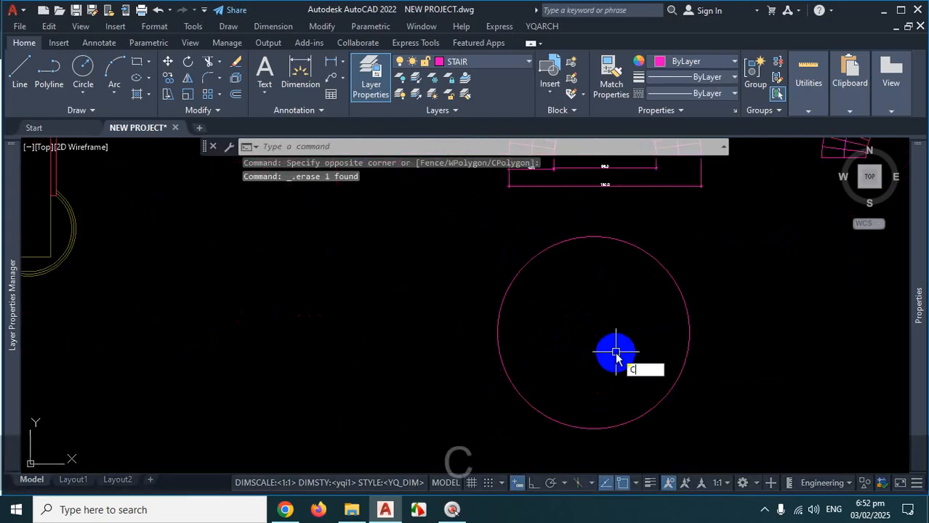
pyautogui.press('Return')
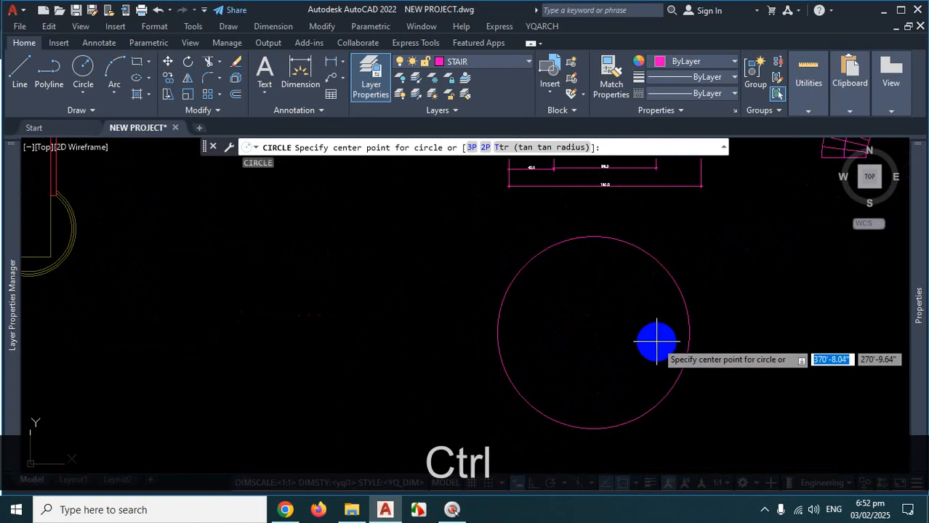
pyautogui.hotkey('ctrl', '1')
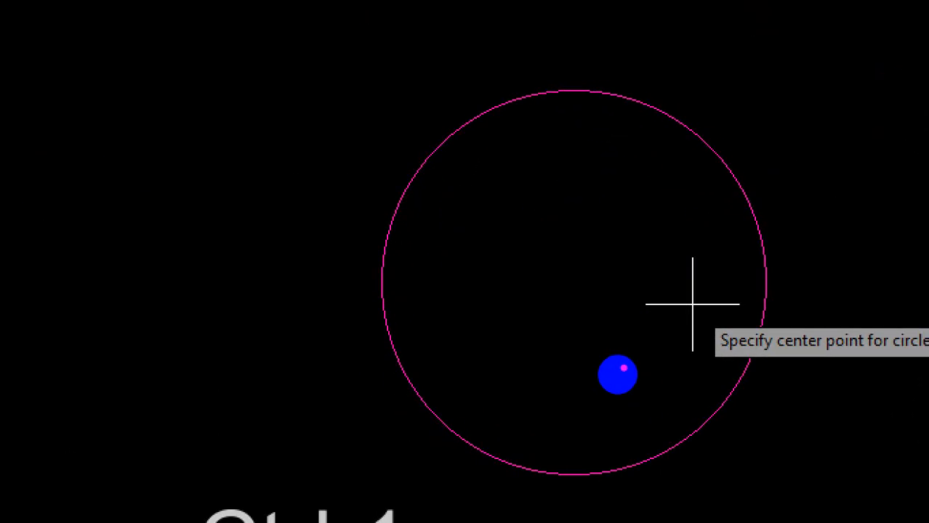
pyautogui.press('Escape')
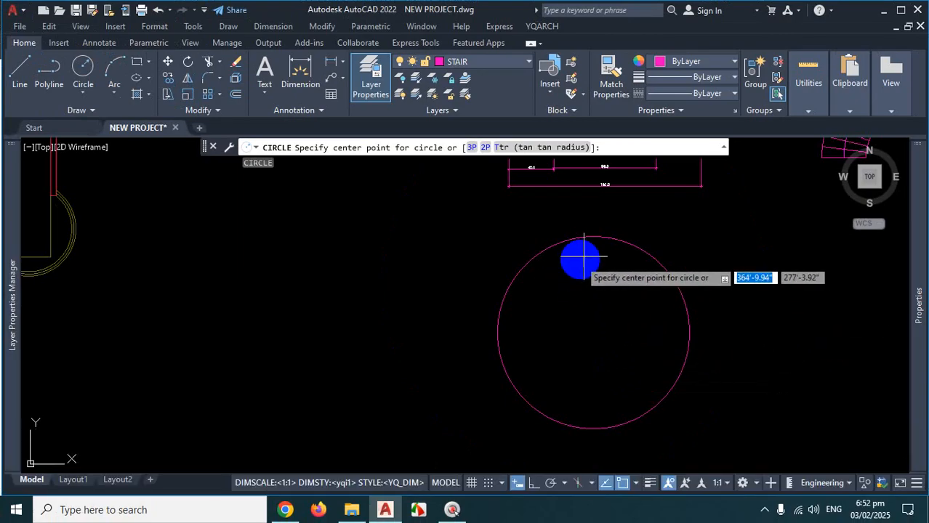
pyautogui.hotkey('ctrl', '1')
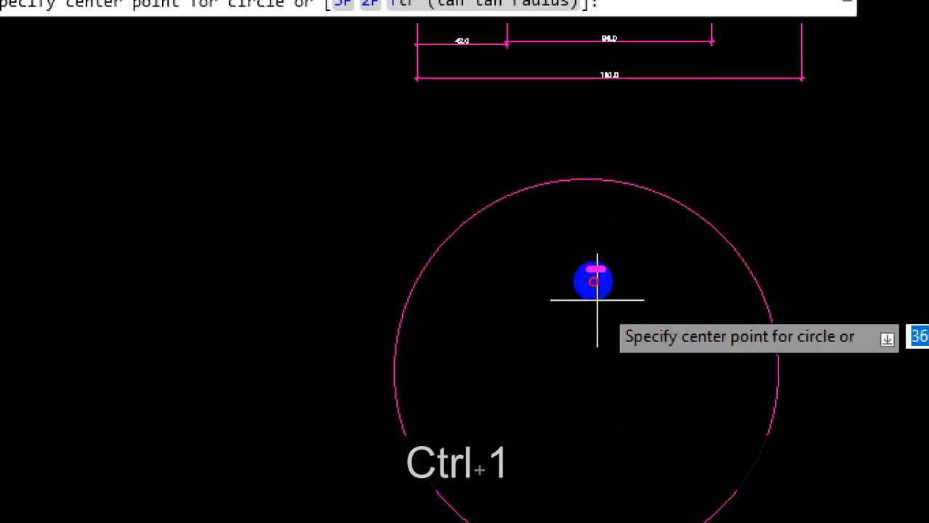
pyautogui.moveTo(601, 265)
pyautogui.mouseDown()
pyautogui.moveTo(525, 485)
pyautogui.moveTo(615, 301)
pyautogui.moveTo(599, 279)
pyautogui.mouseUp()
pyautogui.moveTo(715, 193); pyautogui.dragTo(706, 208)
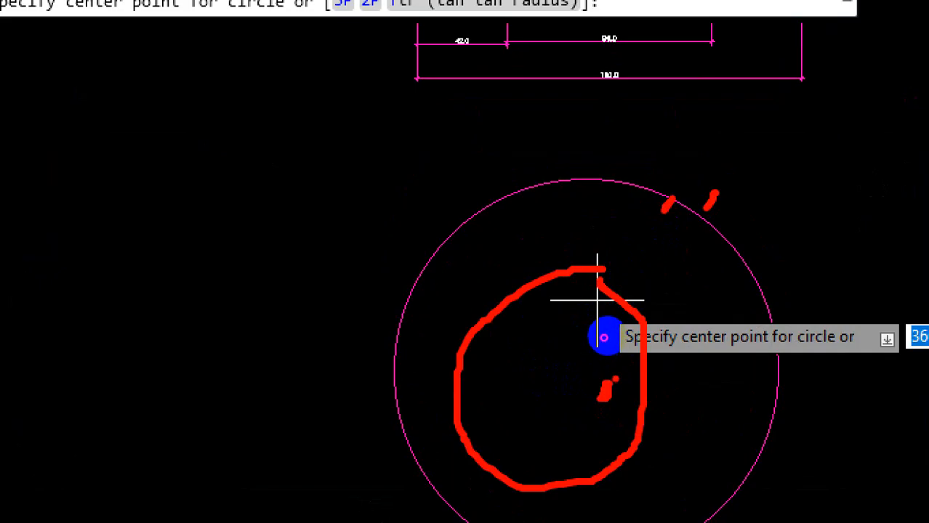
pyautogui.moveTo(605, 390); pyautogui.dragTo(797, 393)
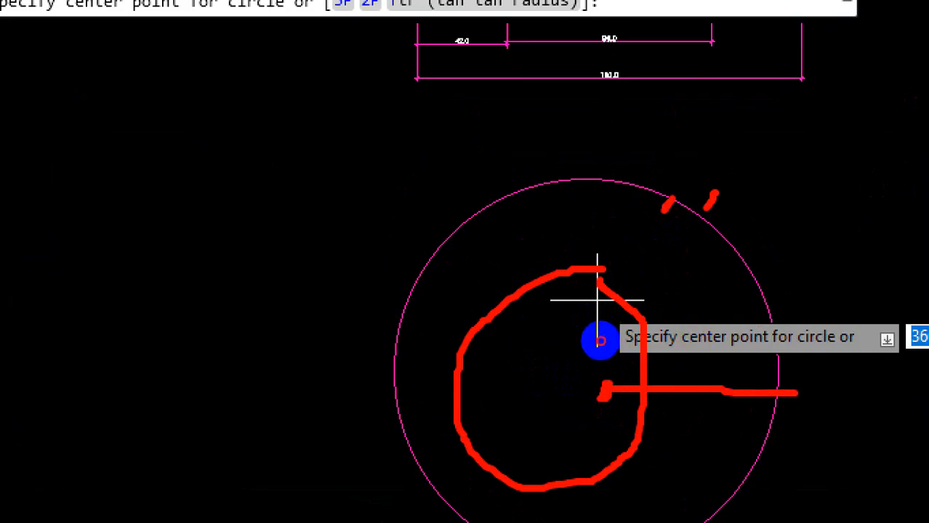
pyautogui.moveTo(613, 284)
pyautogui.mouseDown()
pyautogui.moveTo(396, 312)
pyautogui.moveTo(698, 503)
pyautogui.moveTo(621, 288)
pyautogui.mouseUp()
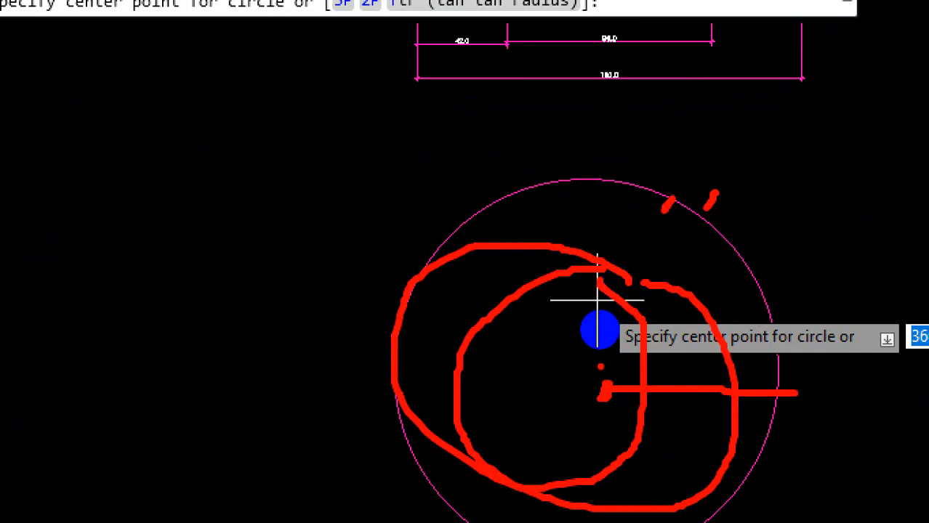
pyautogui.press('Escape')
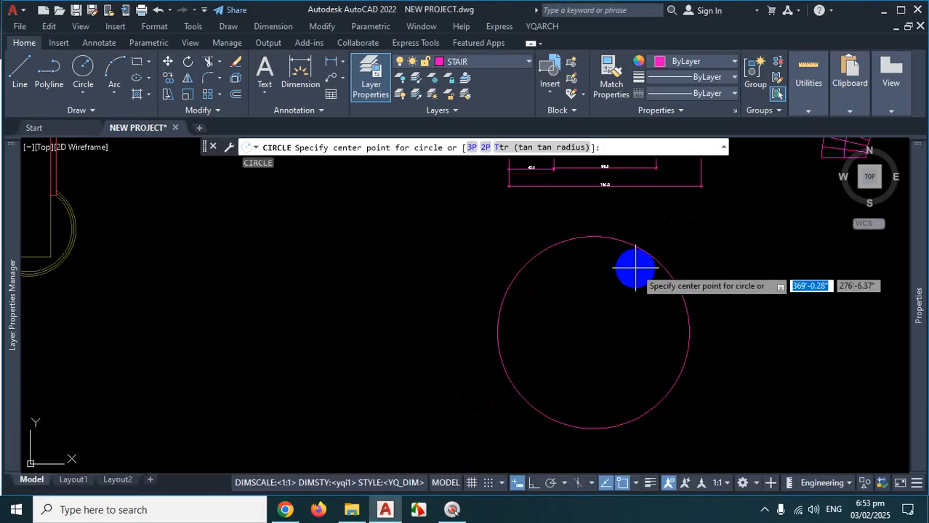
pyautogui.click(635, 484)
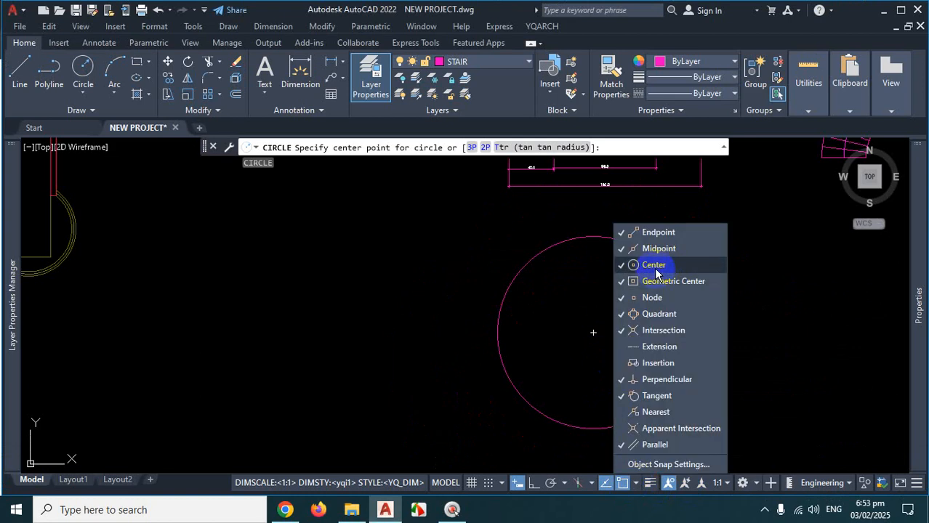
pyautogui.click(552, 325)
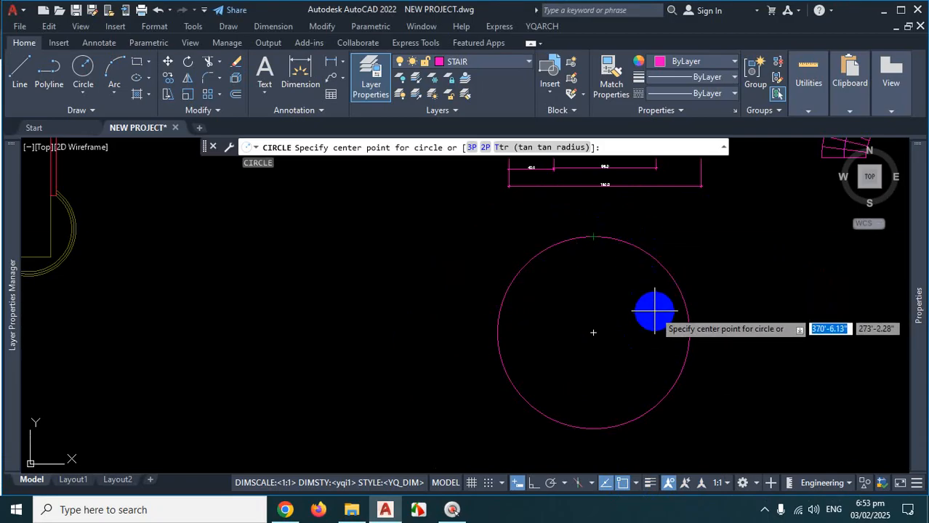
pyautogui.press('Escape')
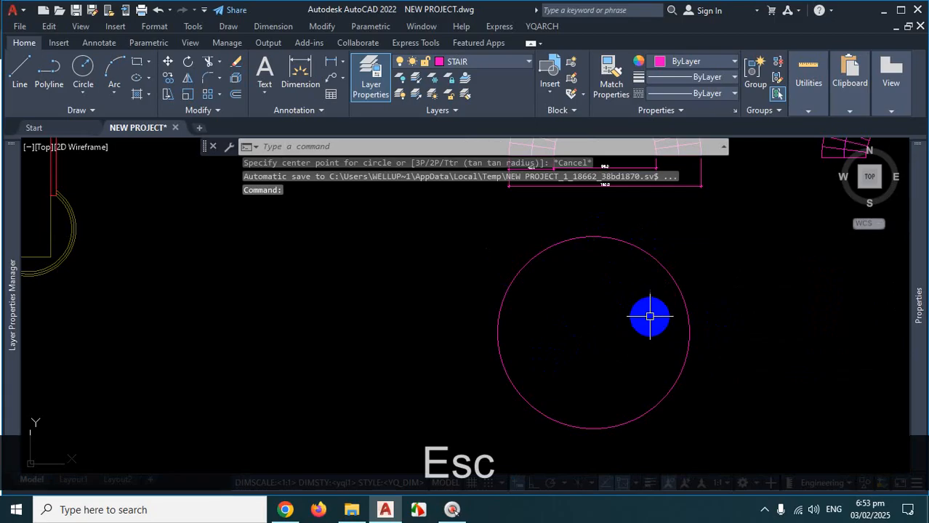
pyautogui.write('c')
pyautogui.press('Return')
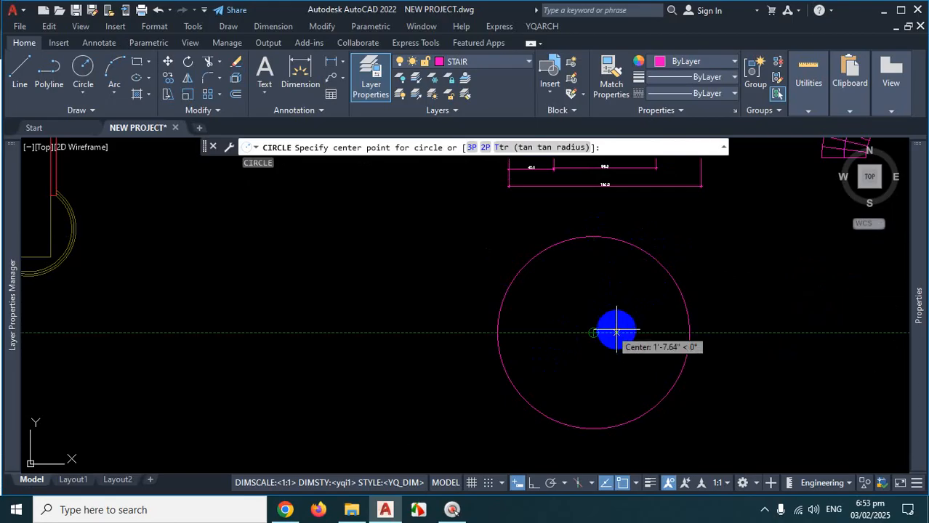
pyautogui.press('Escape')
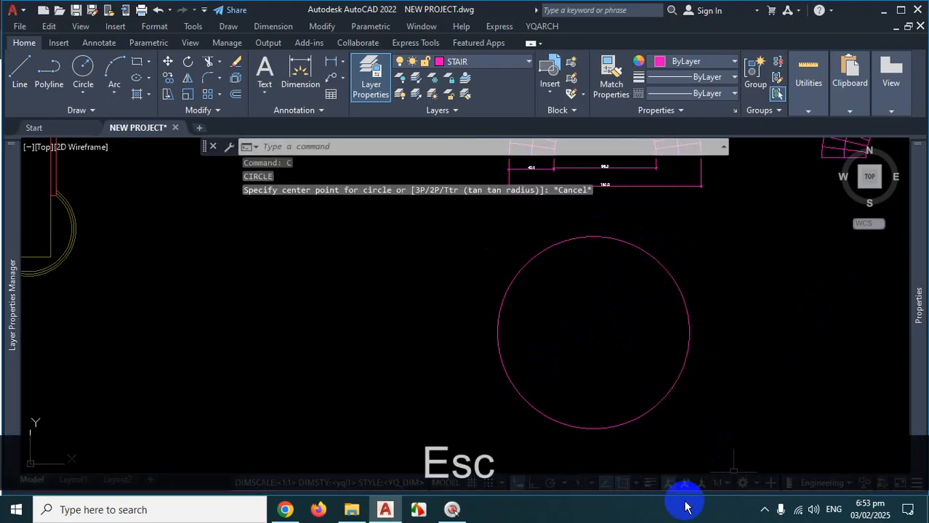
# Turn off the Quadrant running object snap while keeping Center snap enabled
pyautogui.click(635, 483)
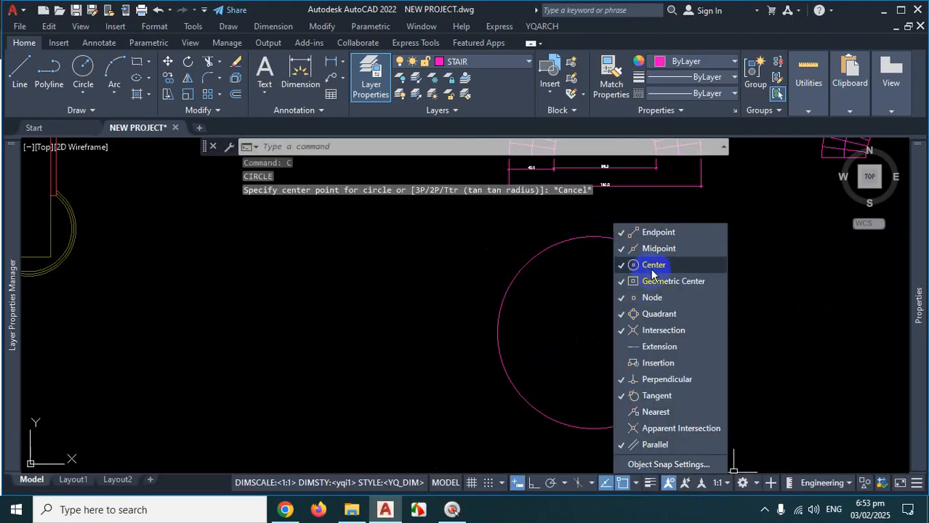
pyautogui.click(660, 316)
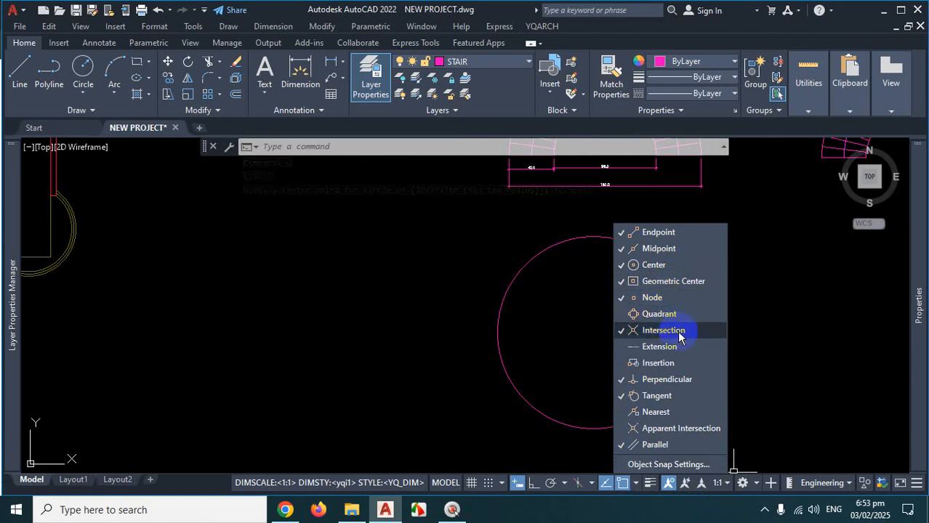
pyautogui.click(673, 383)
pyautogui.click(657, 386)
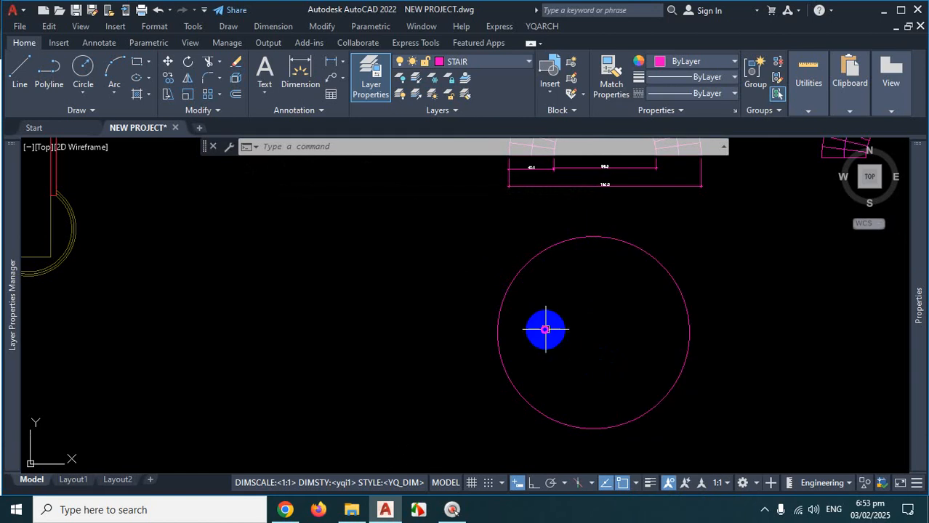
pyautogui.press('Escape')
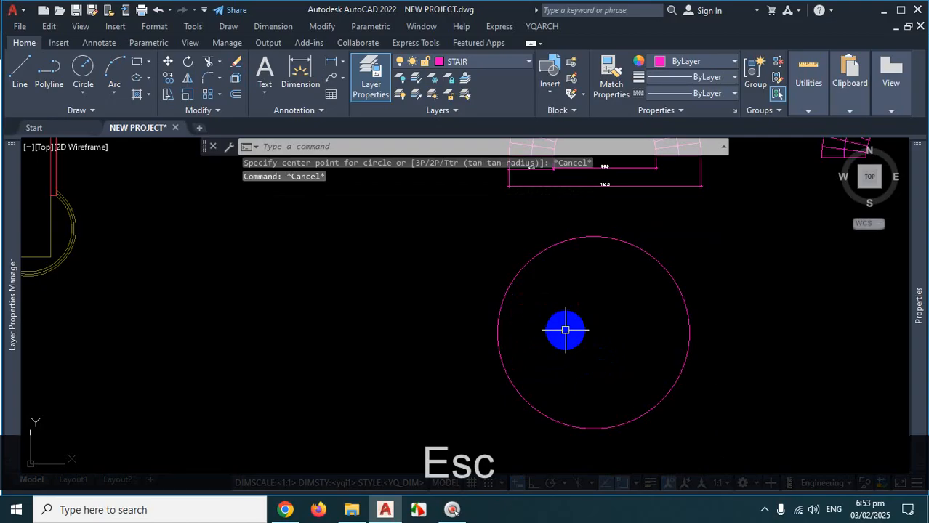
# Draw an inner circle with a 48-inch radius, concentric with the large circle below the dimensioned semicircular stair
pyautogui.write('c')
pyautogui.press('Return')
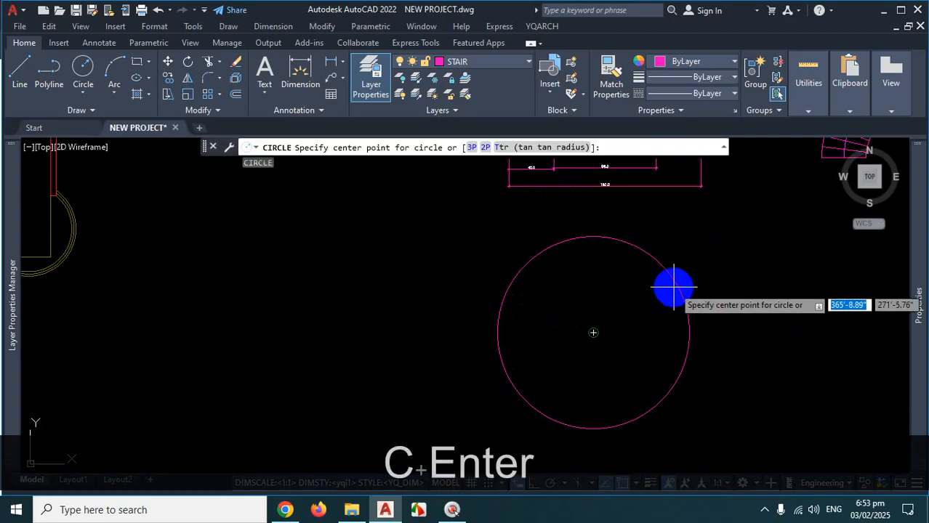
pyautogui.hotkey('ctrl', '1')
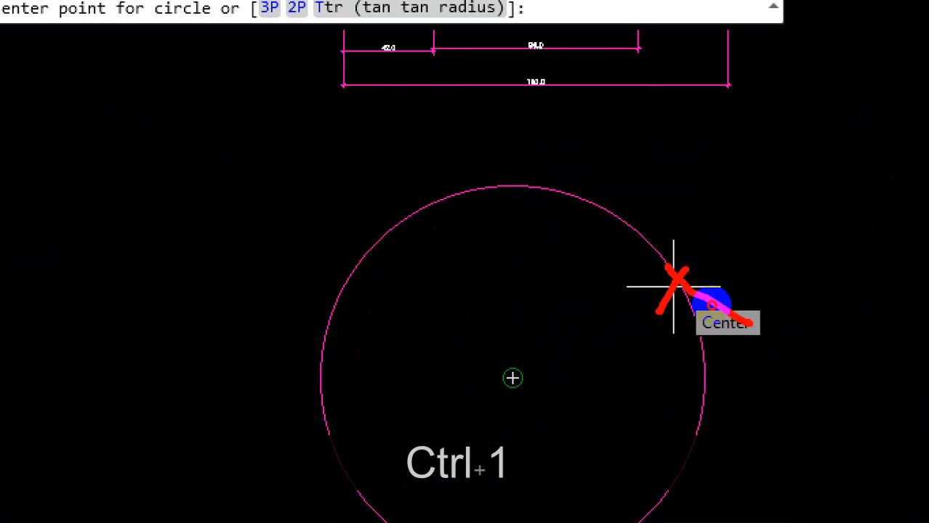
pyautogui.press('Escape')
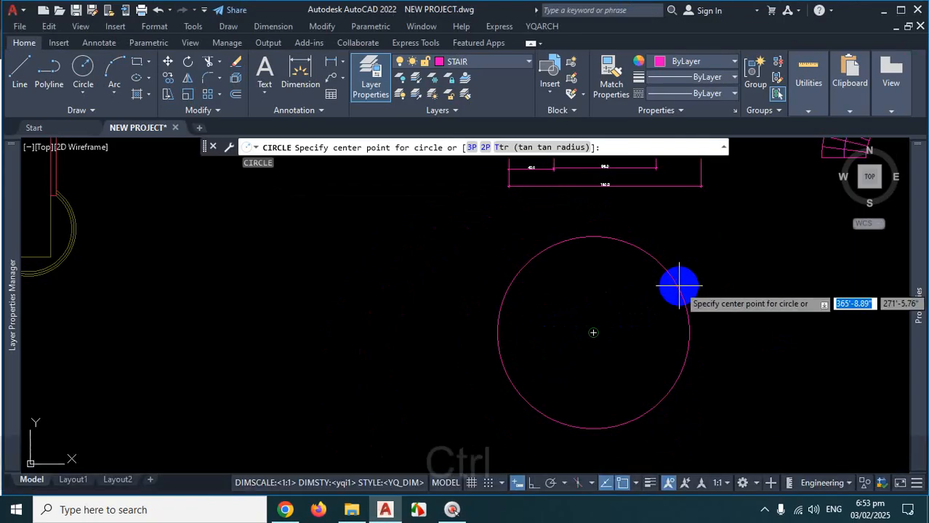
pyautogui.hotkey('ctrl', '1')
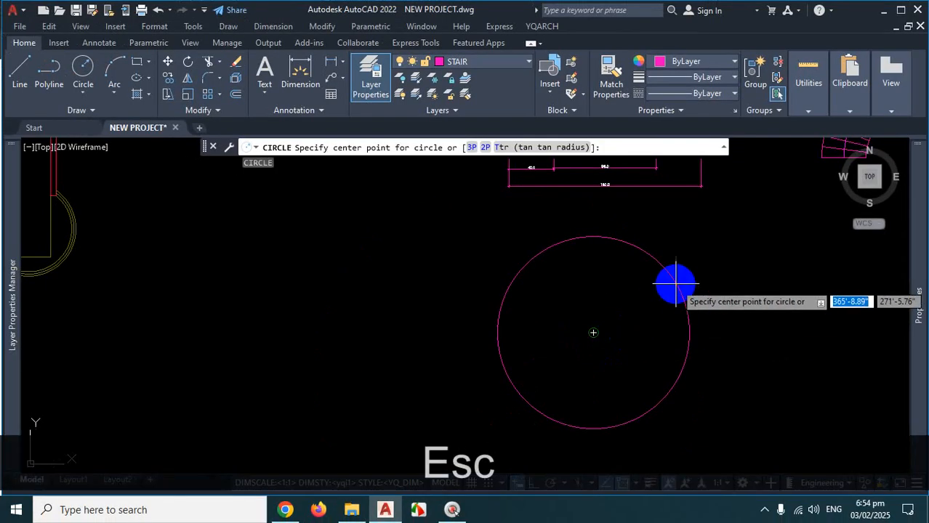
pyautogui.click(672, 284)
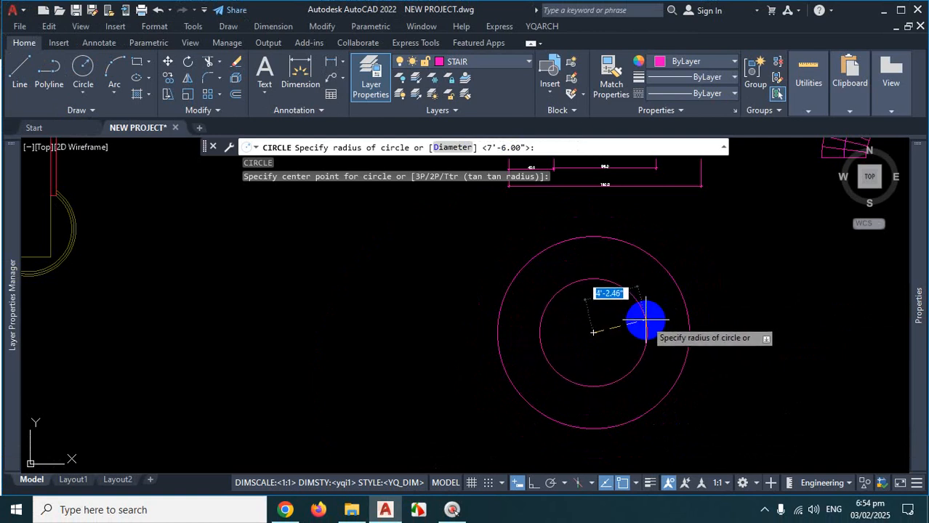
pyautogui.scroll(-2, 642, 265)
pyautogui.scroll(6, 622, 210)
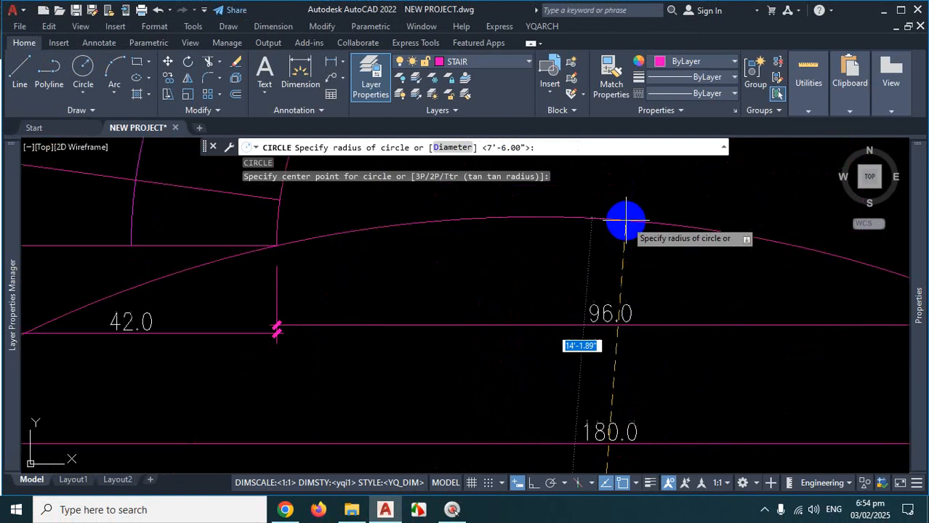
pyautogui.scroll(-4, 609, 314)
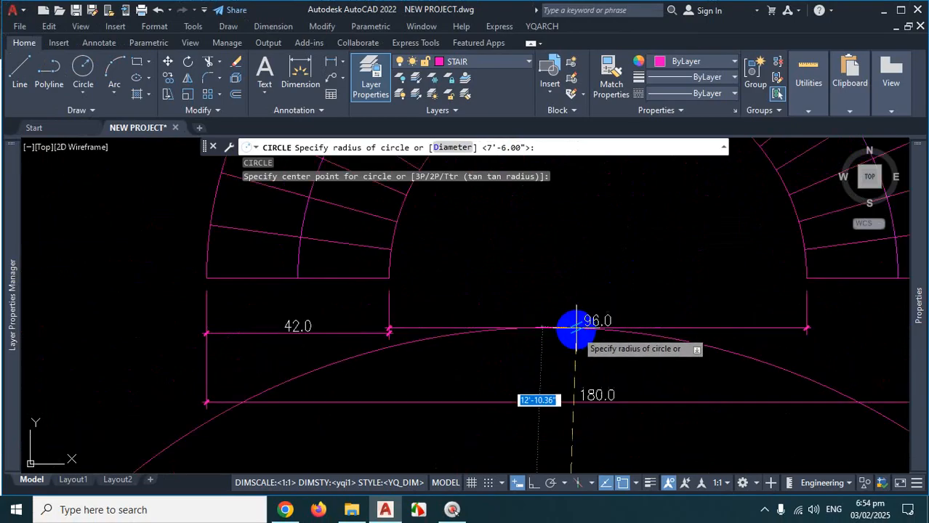
pyautogui.scroll(5, 595, 429)
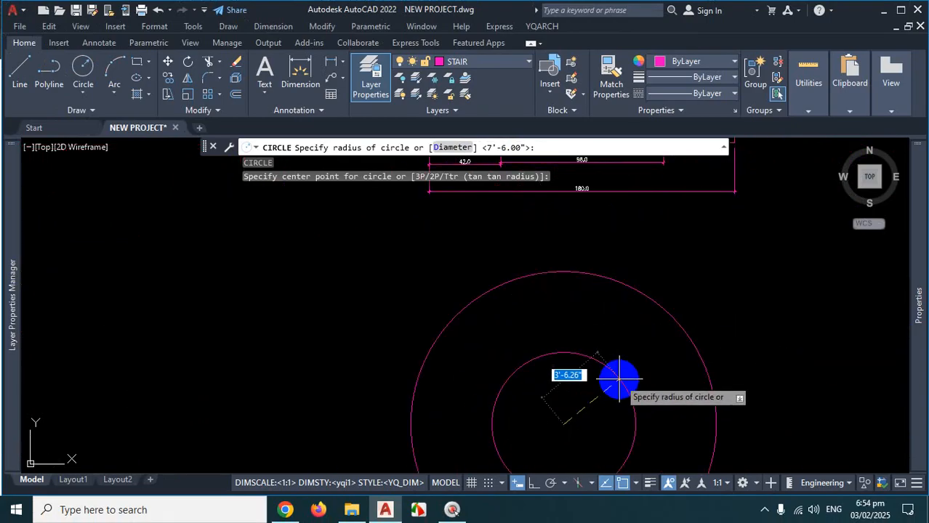
pyautogui.scroll(3, 619, 413)
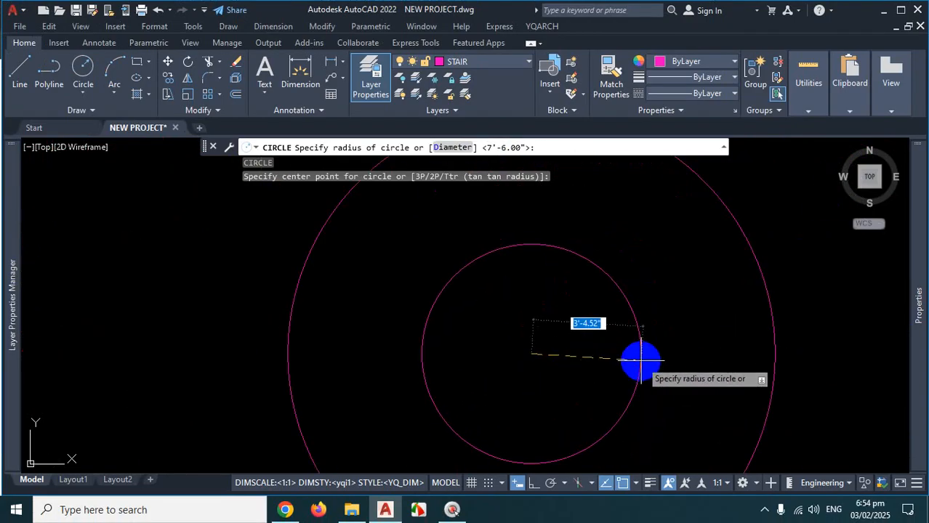
pyautogui.write('48')
pyautogui.press('Return')
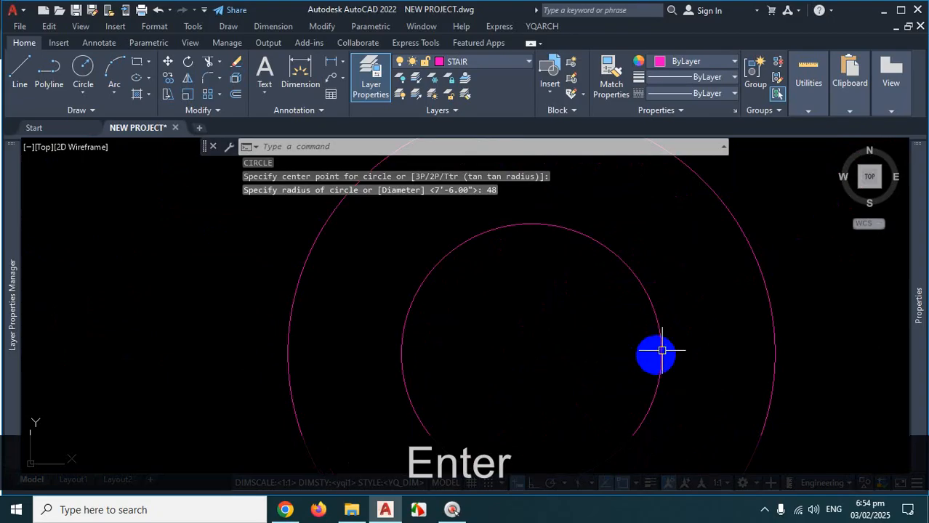
# Draw a separate circle with a 96-inch diameter in the empty space beside the concentric circles, using the Diameter option
pyautogui.scroll(-5, 659, 353)
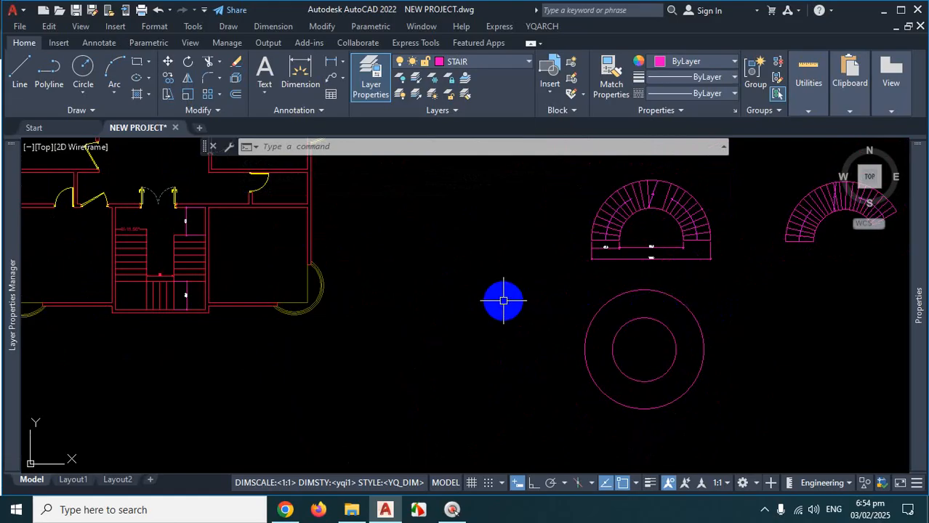
pyautogui.scroll(-4, 567, 319)
pyautogui.scroll(2, 654, 348)
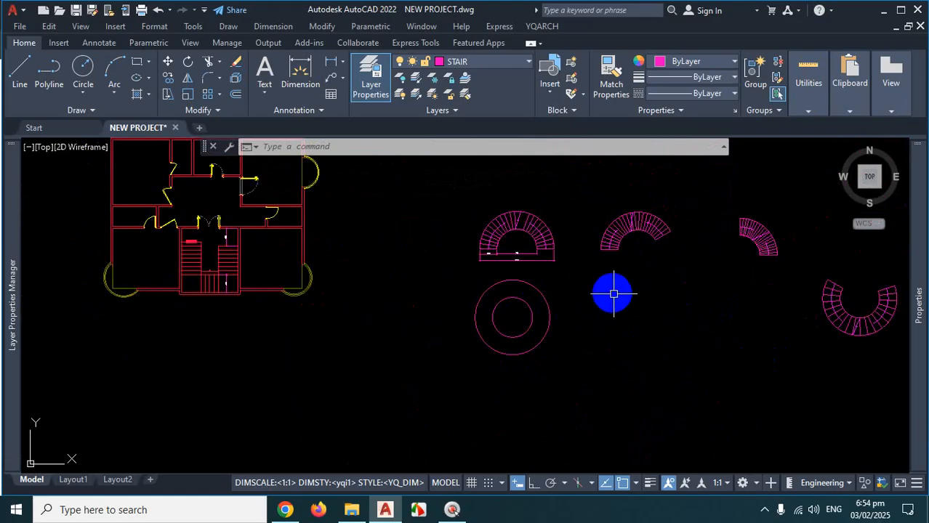
pyautogui.press('Return')
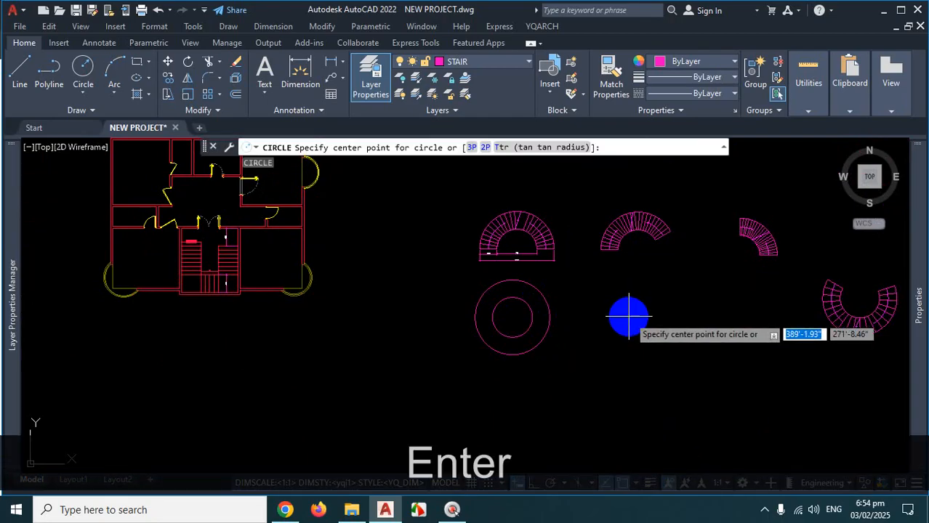
pyautogui.click(628, 315)
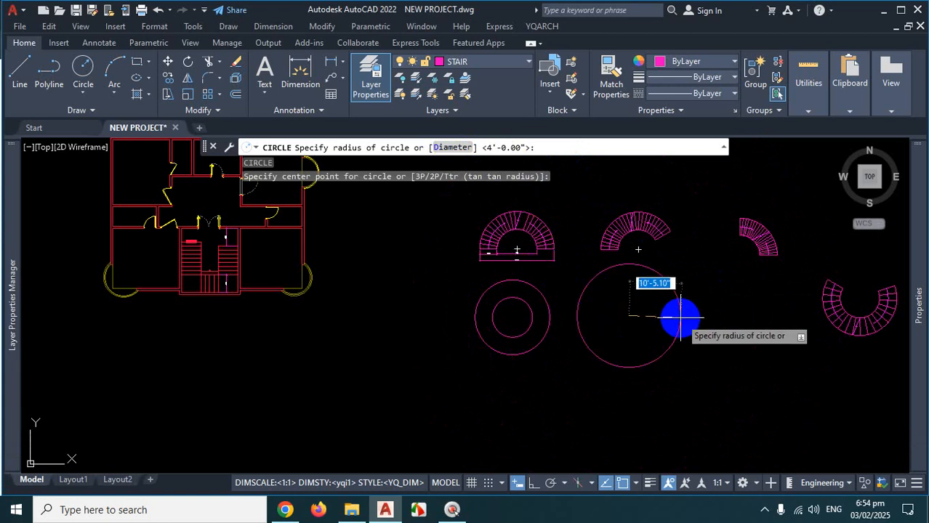
pyautogui.write('D')
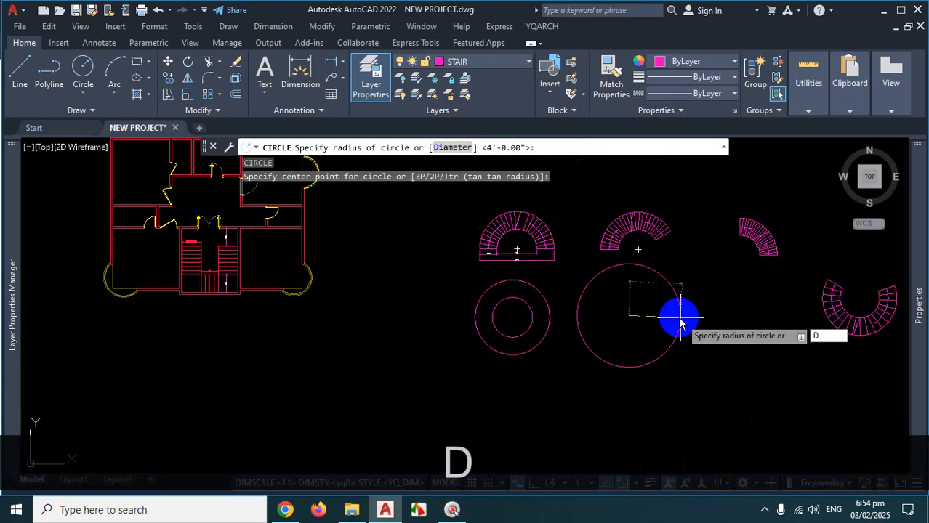
pyautogui.press('Return')
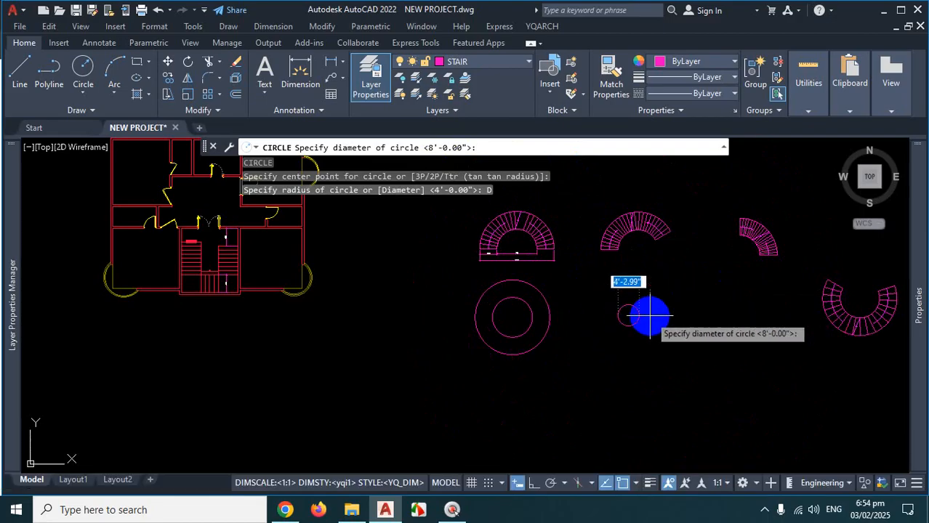
pyautogui.scroll(4, 649, 315)
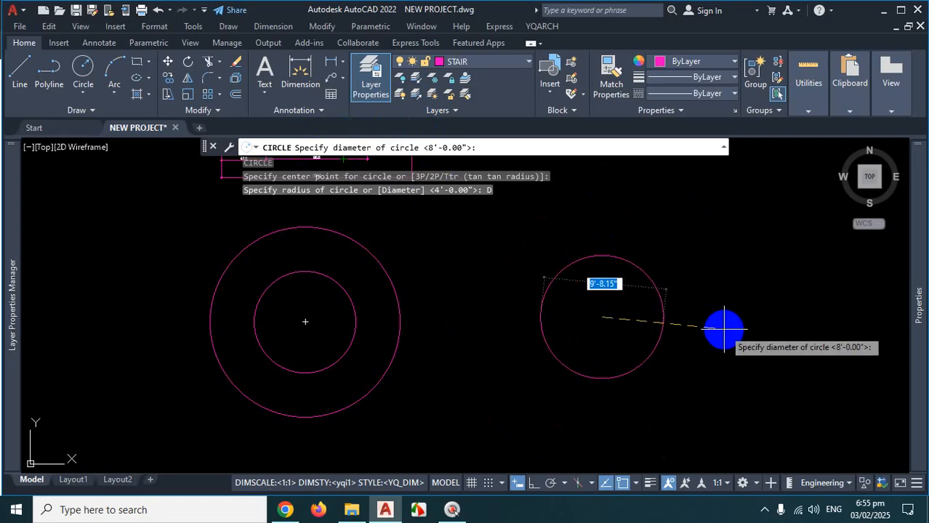
pyautogui.write('6')
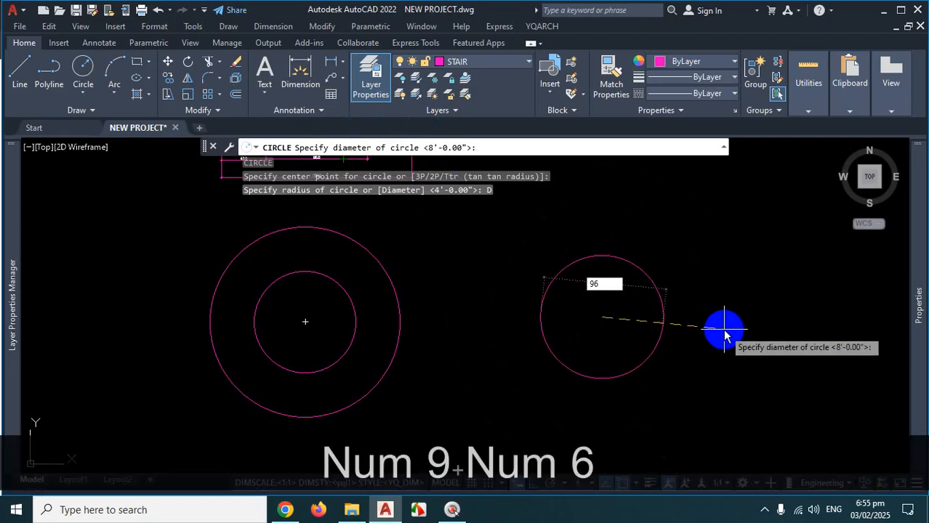
pyautogui.press('Return')
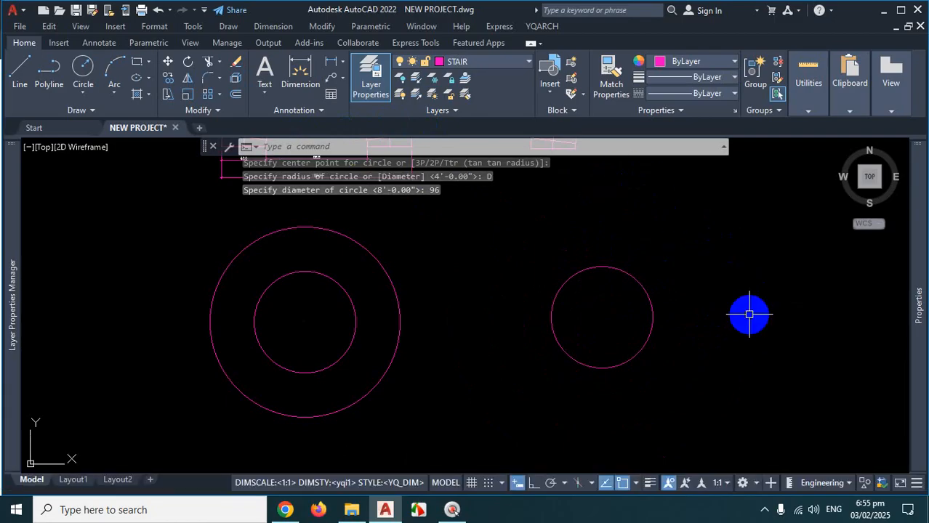
pyautogui.write('c')
pyautogui.press('Return')
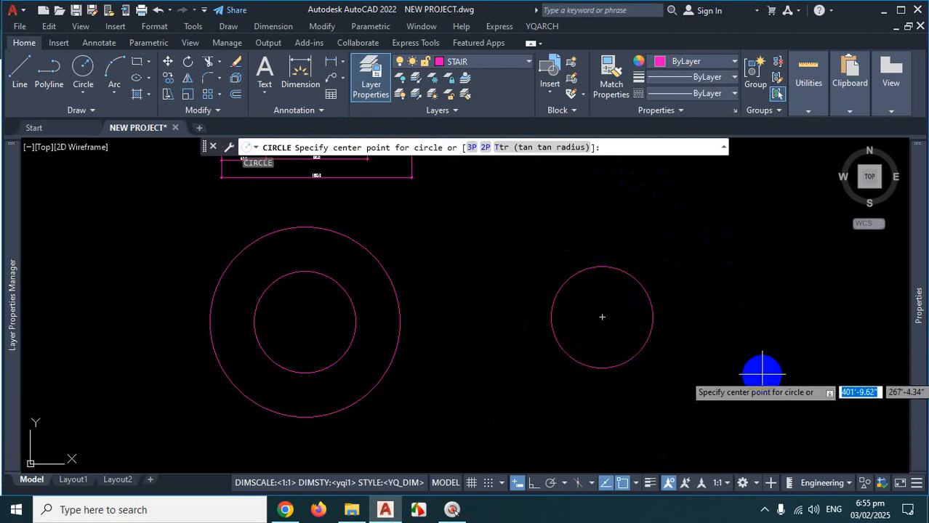
pyautogui.press('Escape')
pyautogui.press('Return')
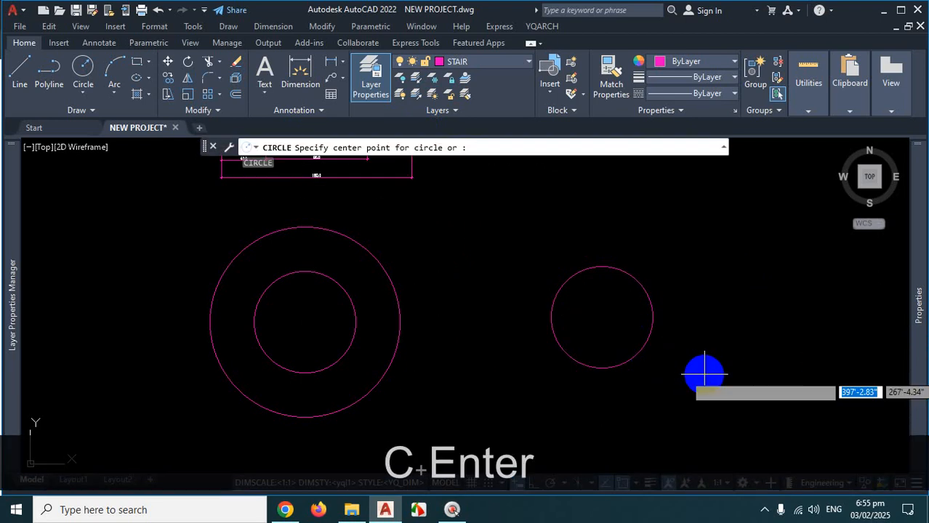
pyautogui.press('Escape')
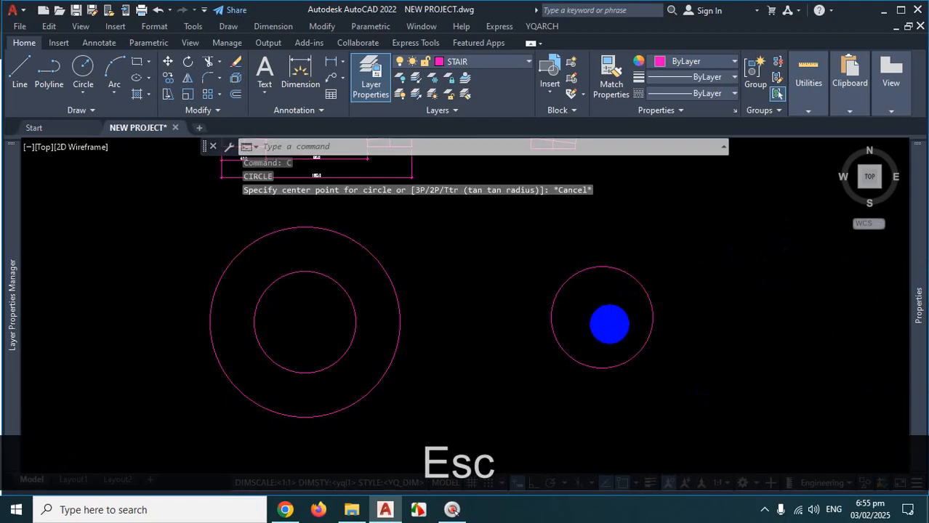
# Draw an outer circle with a 180-inch diameter, concentric with the separate 96-inch circle, using the Diameter option
pyautogui.scroll(2, 611, 325)
pyautogui.write('C')
pyautogui.press('space')
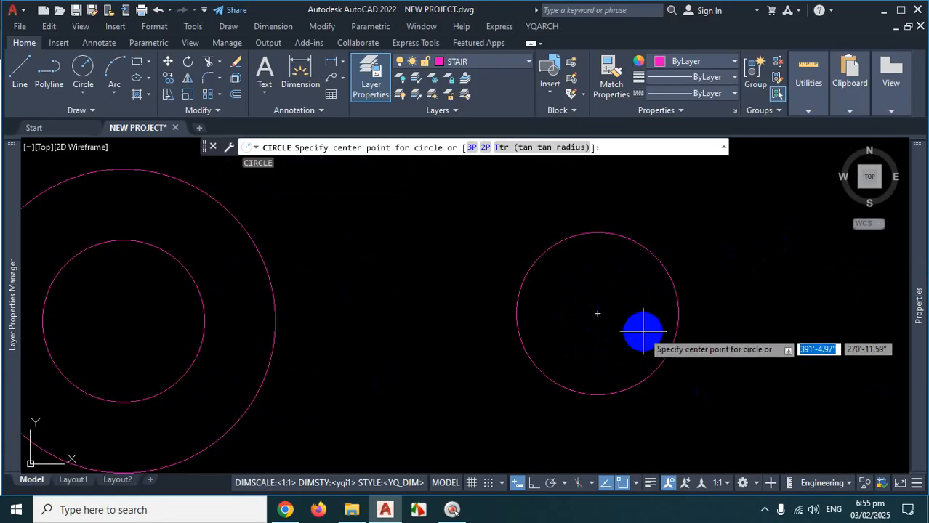
pyautogui.click(597, 314)
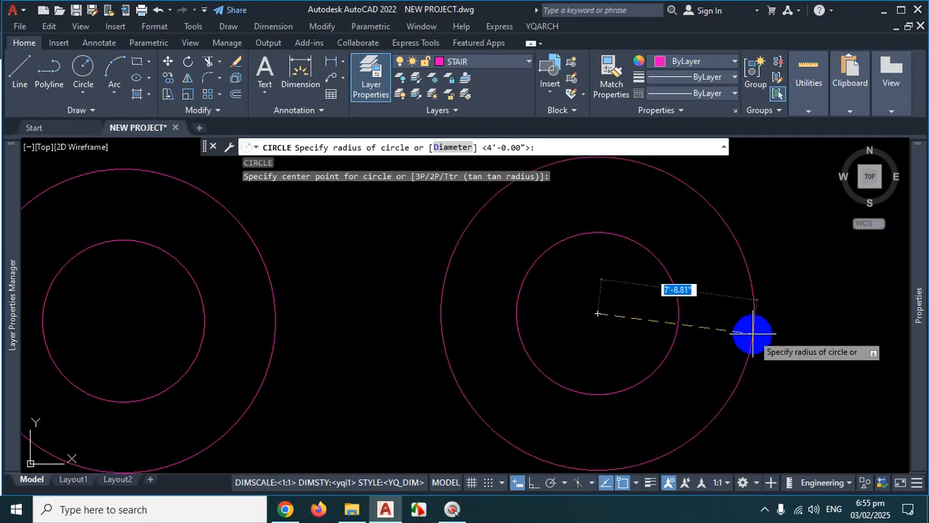
pyautogui.write('D')
pyautogui.press('Return')
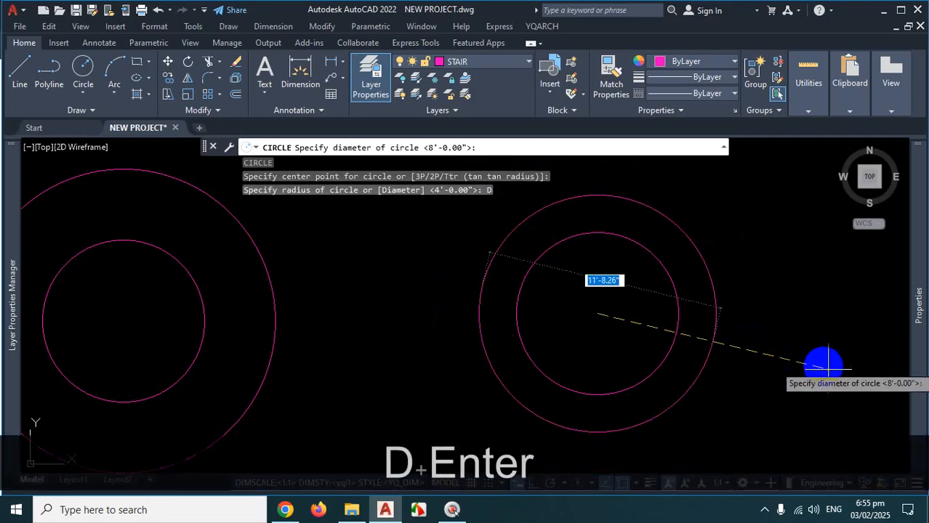
pyautogui.scroll(-5, 856, 343)
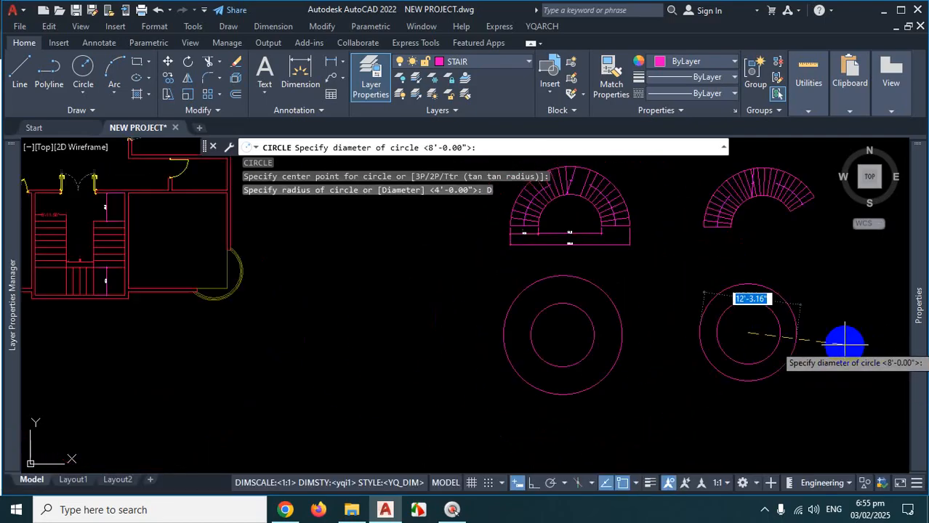
pyautogui.scroll(8, 576, 329)
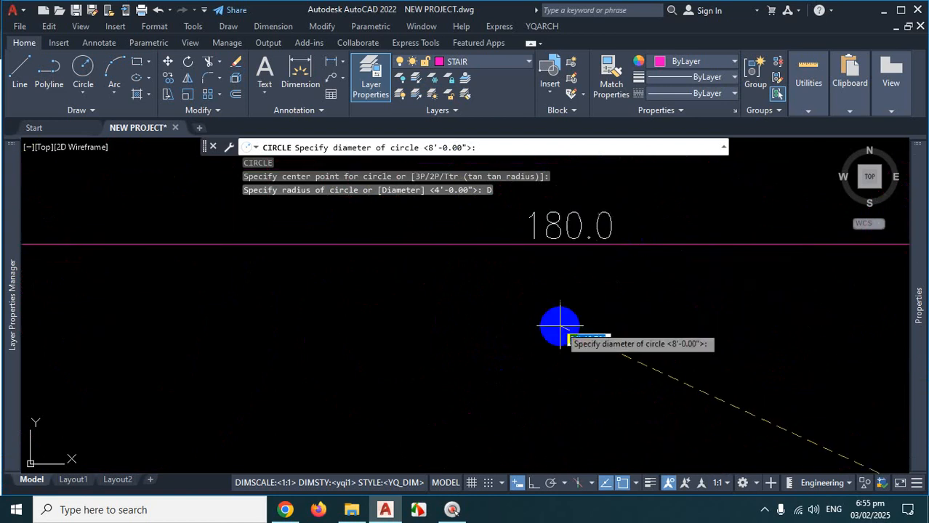
pyautogui.scroll(-12, 559, 326)
pyautogui.scroll(6, 605, 368)
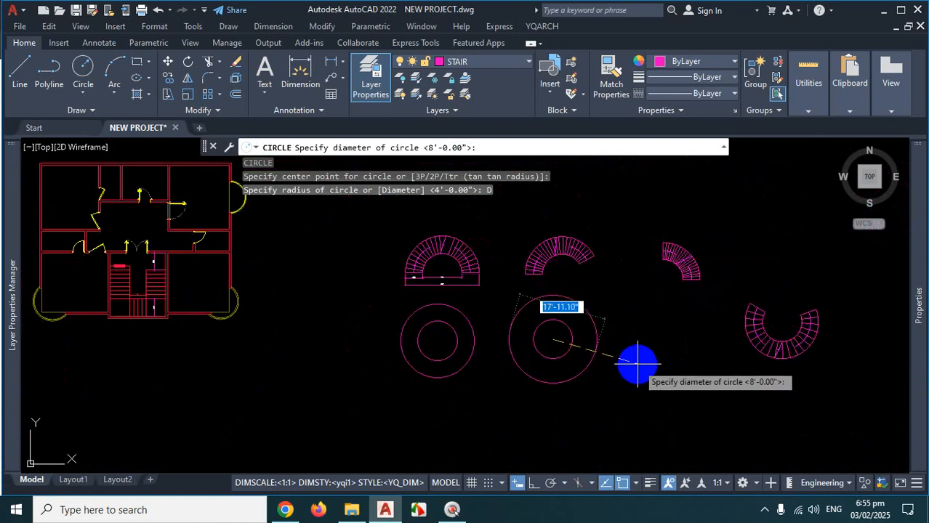
pyautogui.write('180')
pyautogui.press('Return')
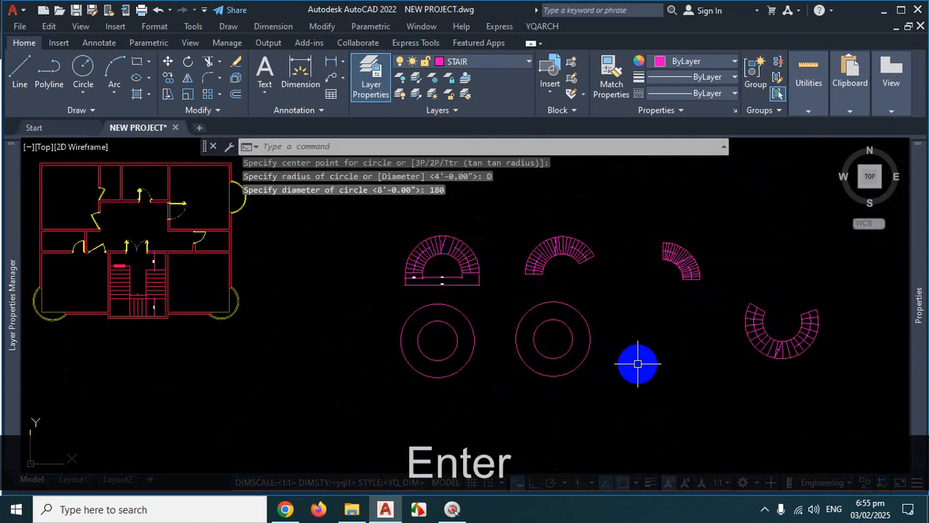
pyautogui.scroll(3, 560, 327)
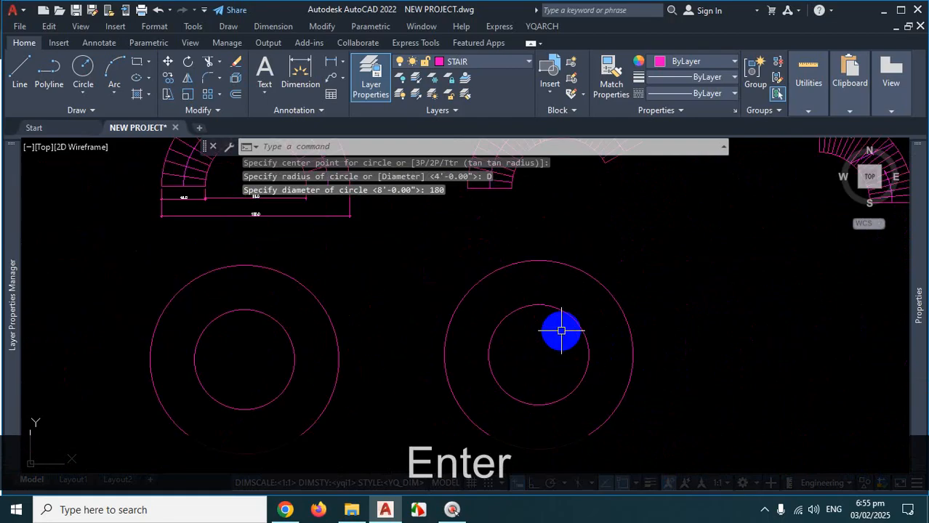
pyautogui.scroll(-6, 545, 336)
pyautogui.click(764, 510)
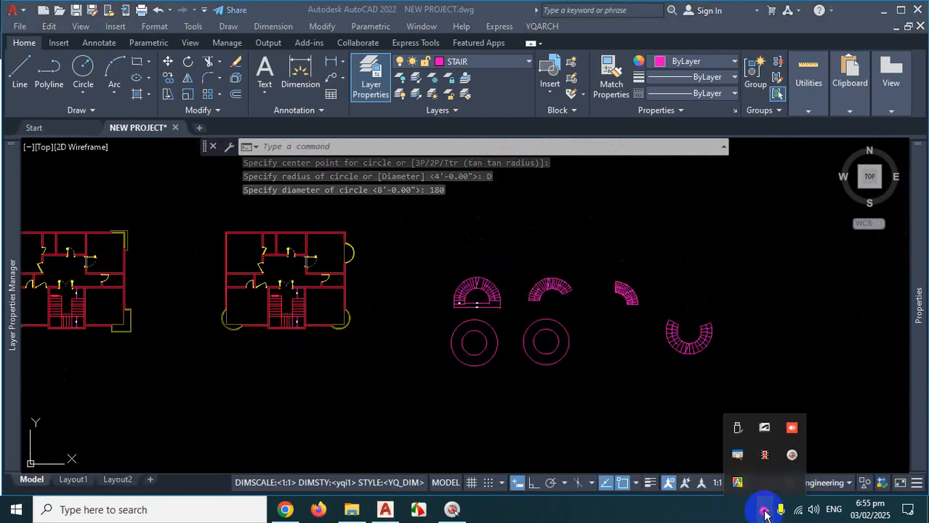
pyautogui.press('Escape')
pyautogui.scroll(2, 509, 356)
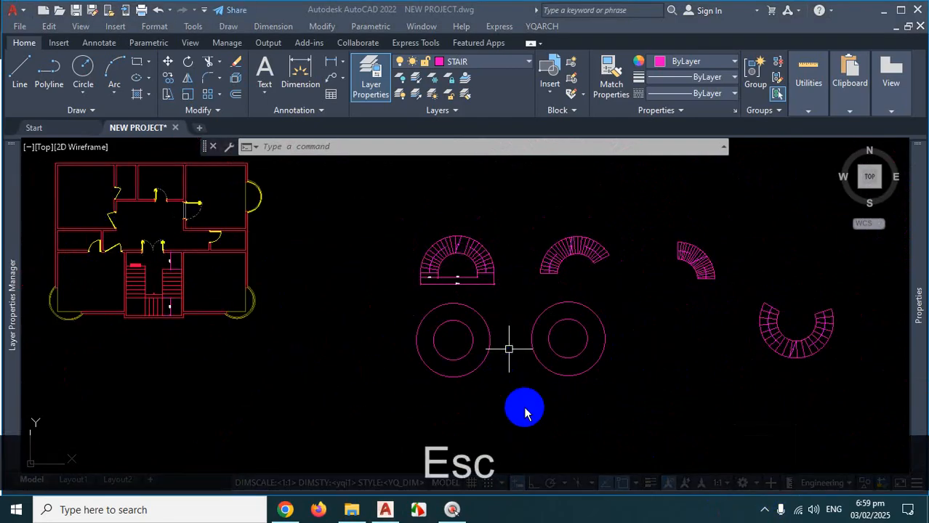
pyautogui.scroll(2, 575, 336)
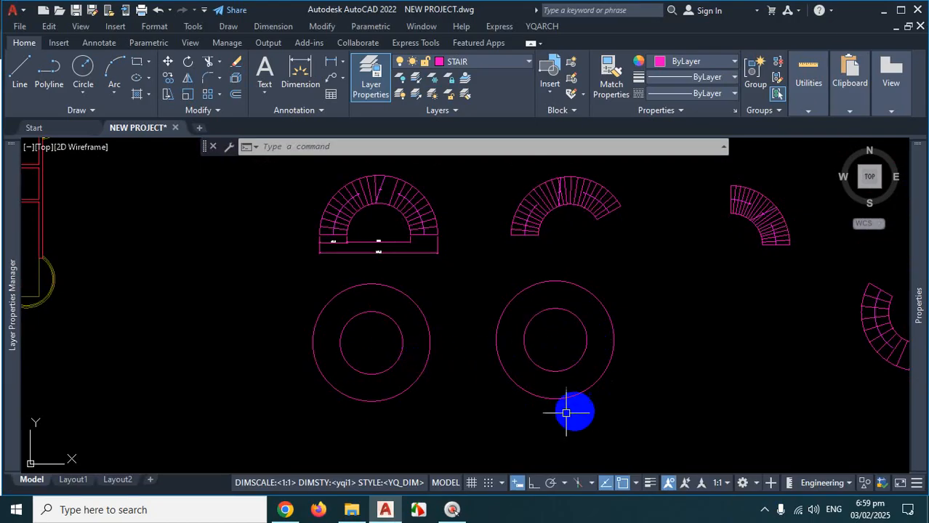
pyautogui.scroll(-3, 478, 310)
pyautogui.scroll(3, 473, 338)
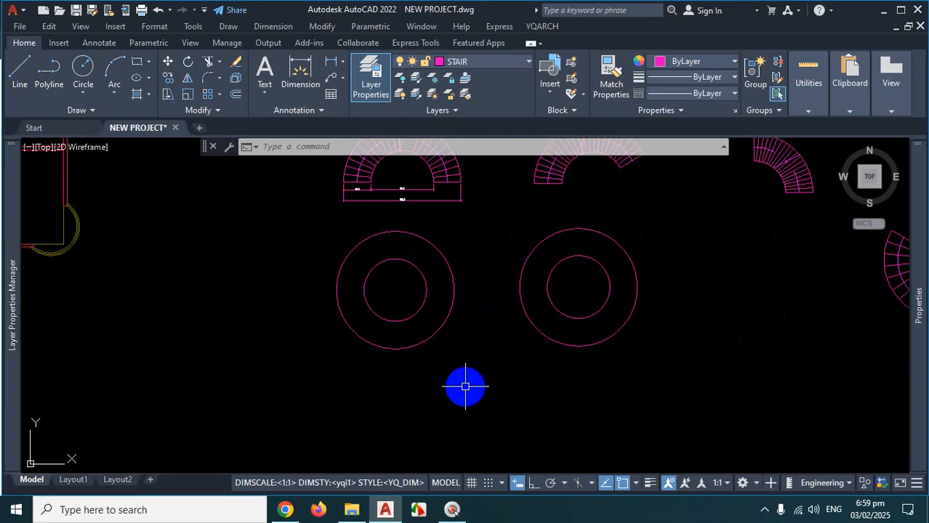
# Start a new circle and place its center in the empty space below the first pair of concentric circles
pyautogui.write('c')
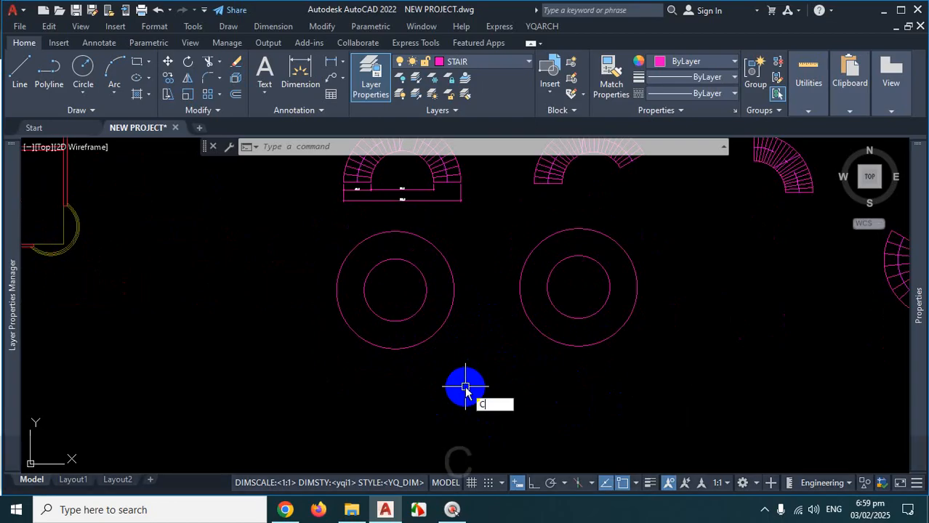
pyautogui.press('space')
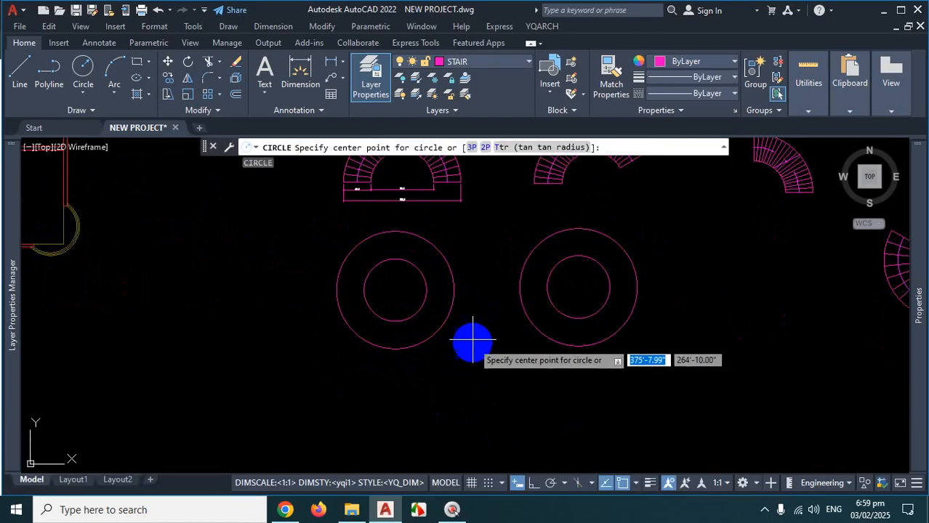
pyautogui.hotkey('ctrl', '1')
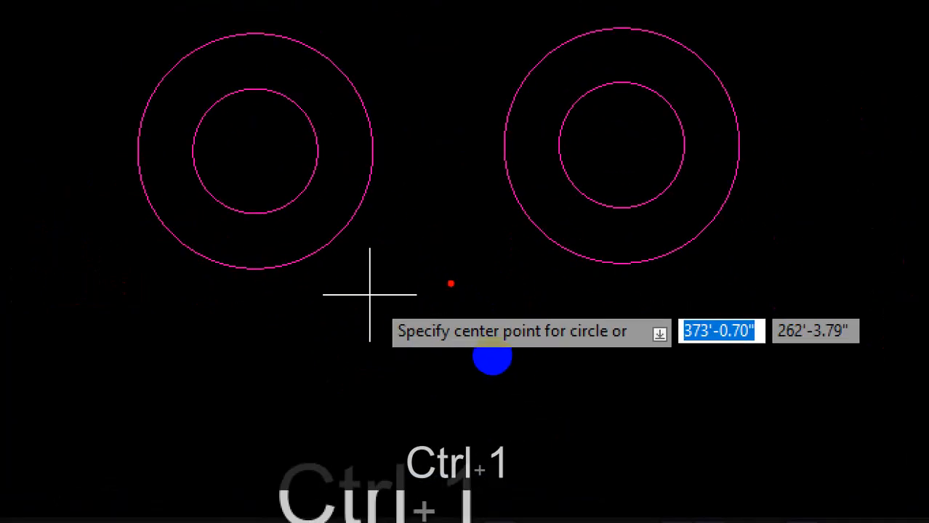
pyautogui.moveTo(372, 337)
pyautogui.mouseDown()
pyautogui.moveTo(440, 392)
pyautogui.moveTo(574, 339)
pyautogui.mouseUp()
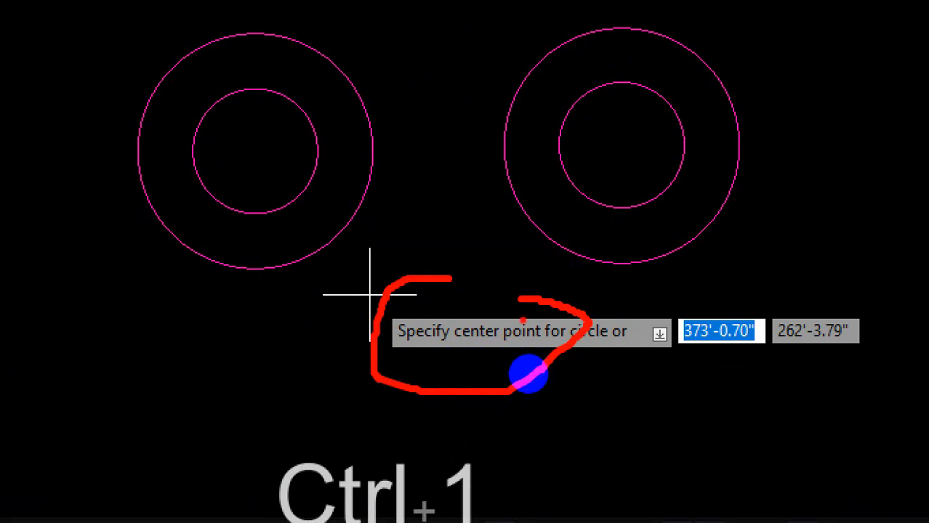
pyautogui.press('Escape')
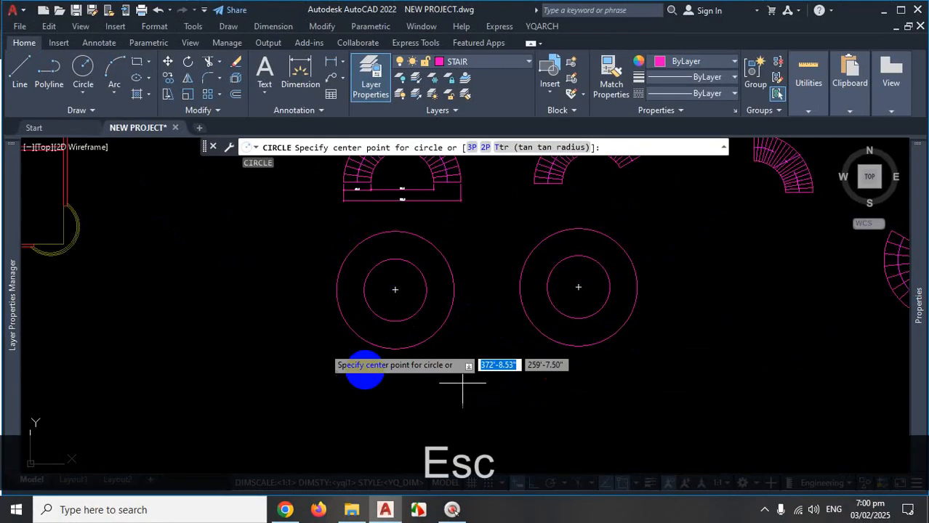
pyautogui.scroll(-3, 460, 368)
pyautogui.scroll(3, 507, 342)
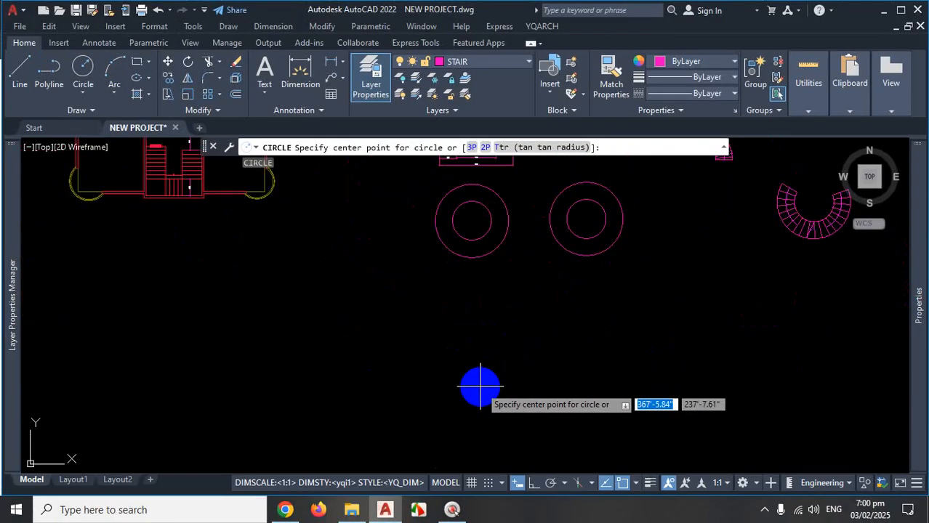
pyautogui.scroll(-4, 479, 383)
pyautogui.scroll(5, 342, 305)
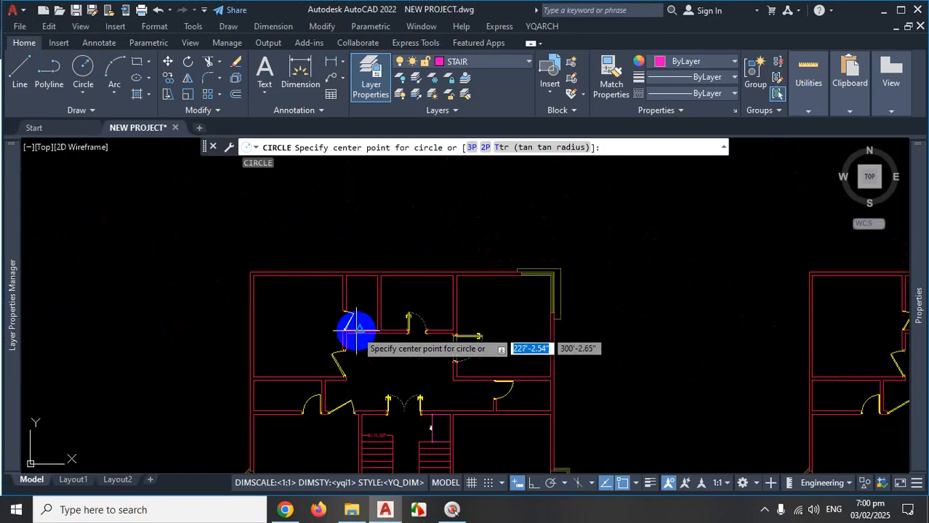
pyautogui.scroll(1, 294, 305)
pyautogui.scroll(2, 233, 269)
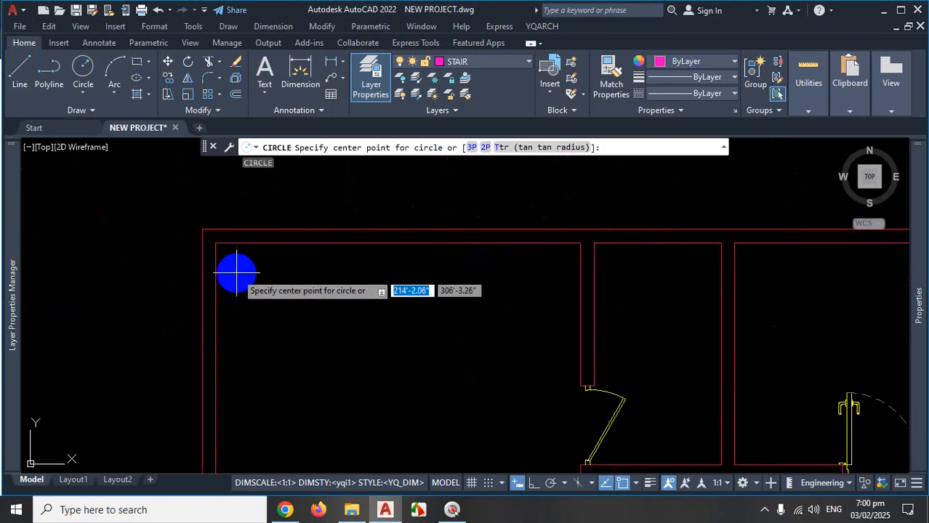
pyautogui.scroll(-6, 325, 276)
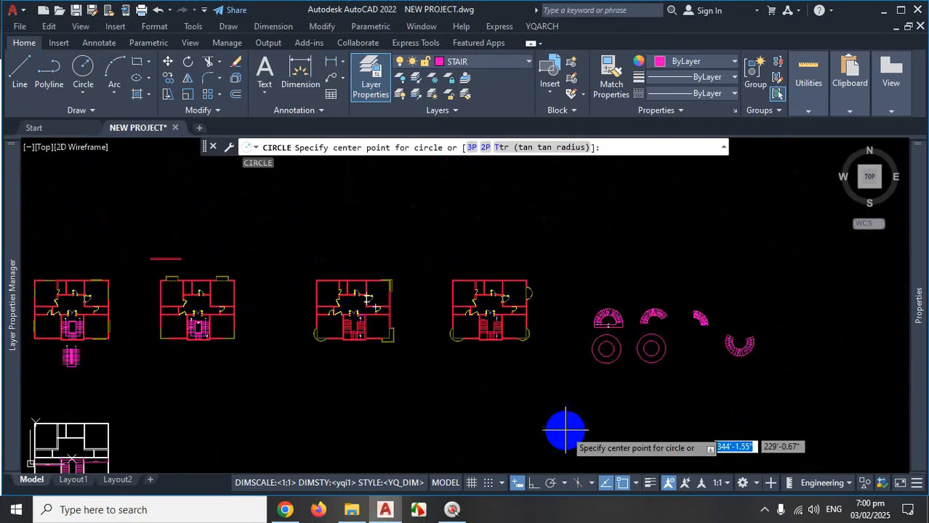
pyautogui.scroll(2, 648, 412)
pyautogui.scroll(2, 647, 411)
pyautogui.scroll(-3, 556, 357)
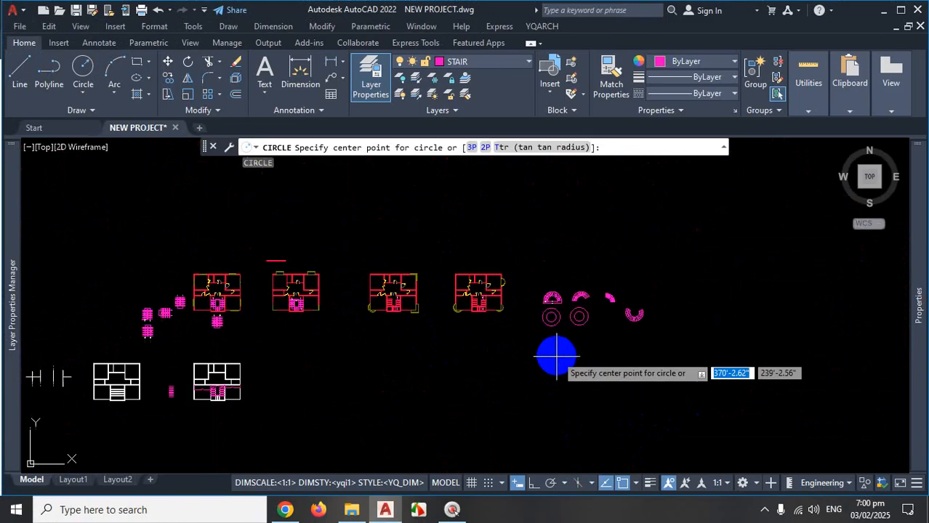
pyautogui.scroll(3, 543, 342)
pyautogui.click(528, 323)
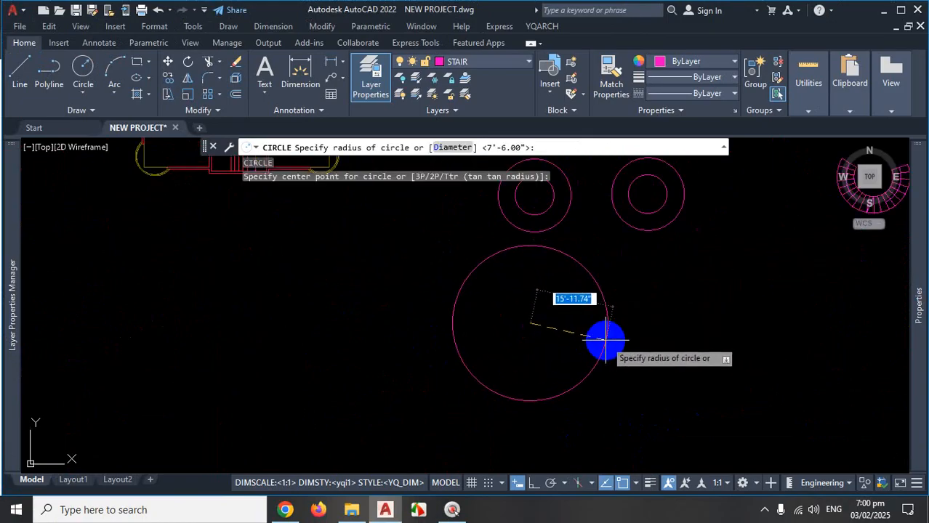
pyautogui.hotkey('ctrl', '1')
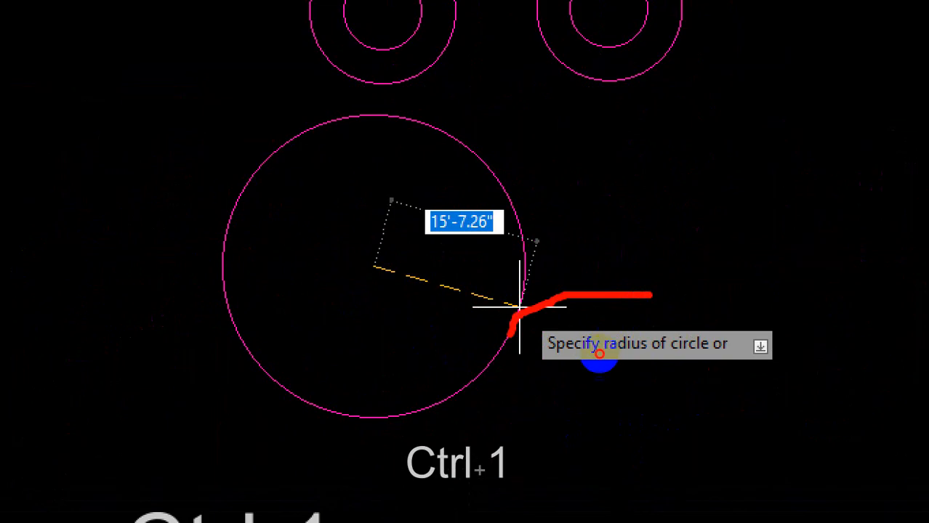
pyautogui.moveTo(599, 360); pyautogui.dragTo(648, 384)
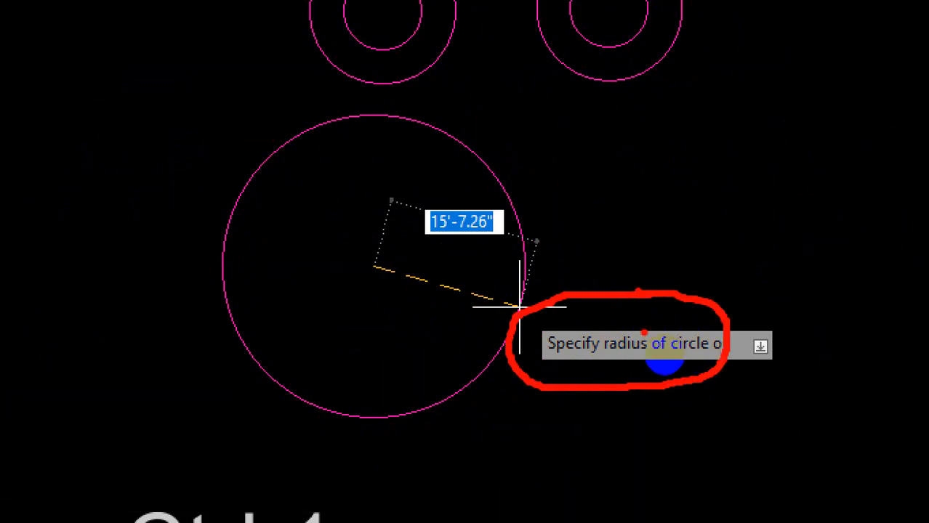
pyautogui.press('Escape')
# Examine the 96 and 180 dimensions of the semicircular stair to work out its inner and outer radii in inches and feet
pyautogui.scroll(-6, 580, 326)
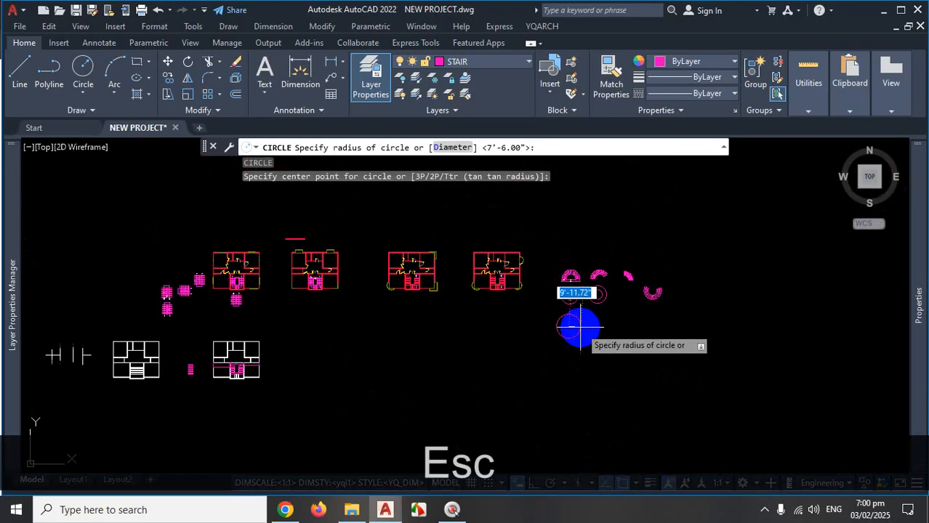
pyautogui.scroll(6, 570, 279)
pyautogui.scroll(5, 570, 291)
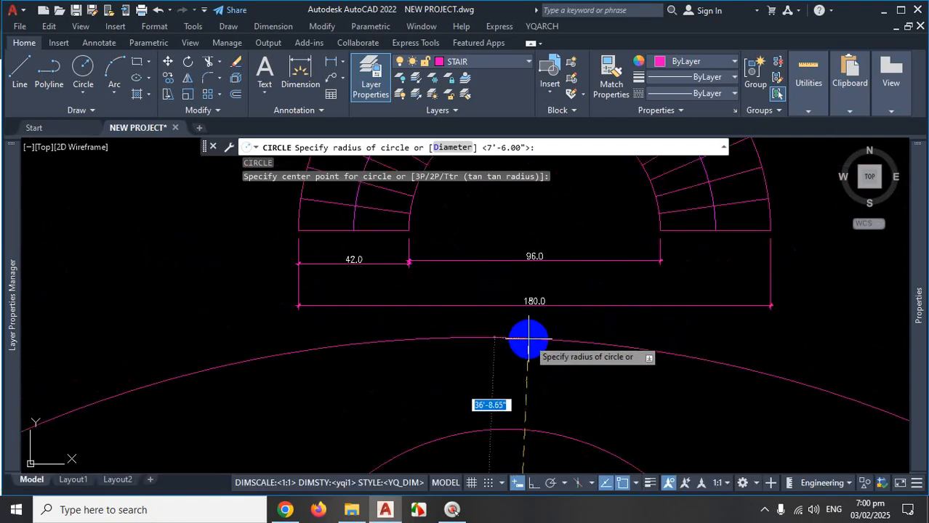
pyautogui.hotkey('ctrl', '1')
pyautogui.click(530, 328)
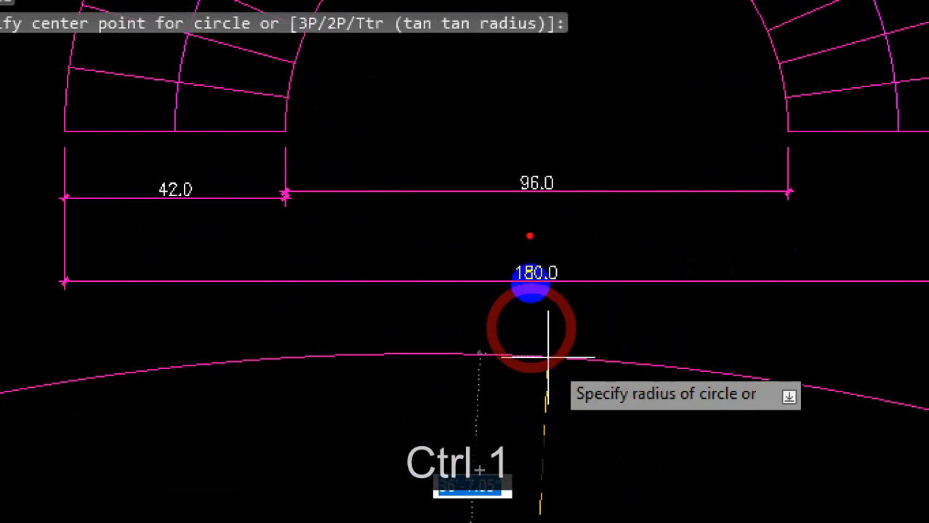
pyautogui.moveTo(521, 132)
pyautogui.mouseDown()
pyautogui.moveTo(521, 272)
pyautogui.moveTo(628, 266)
pyautogui.mouseUp()
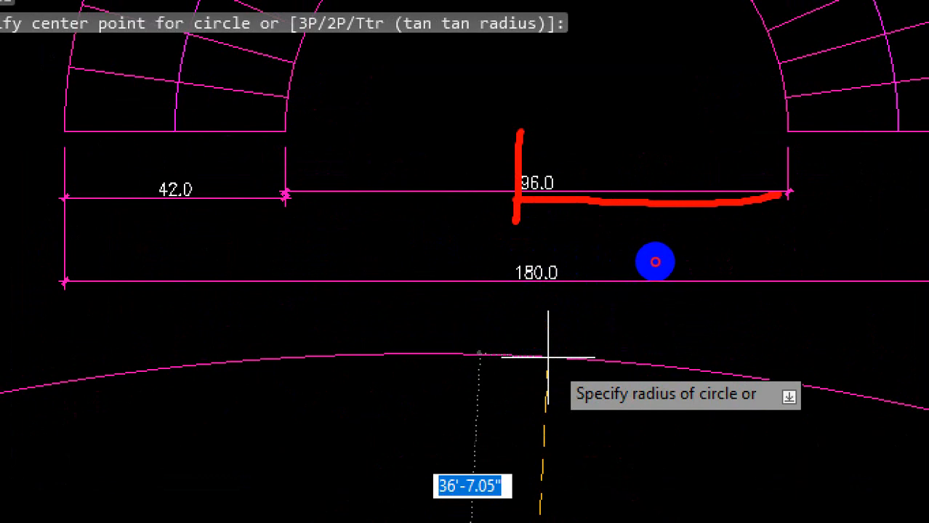
pyautogui.moveTo(642, 138); pyautogui.dragTo(683, 179)
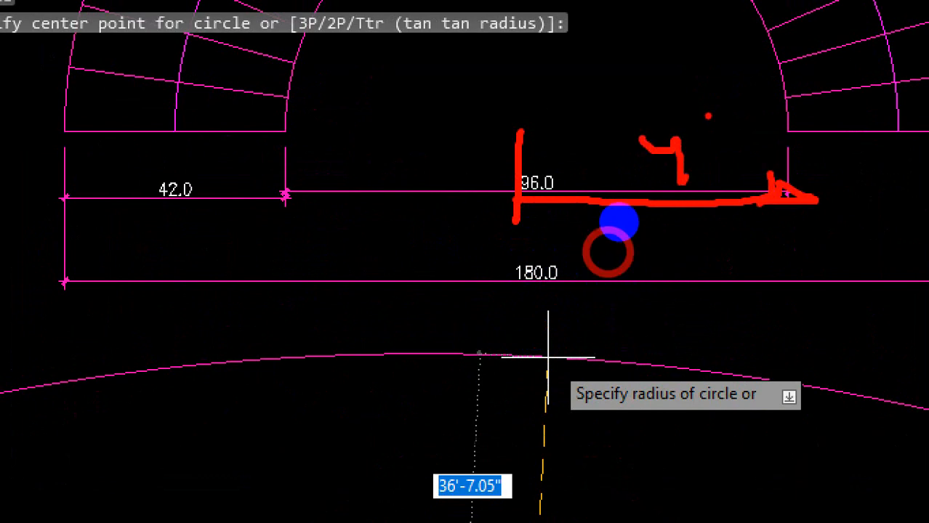
pyautogui.moveTo(716, 116); pyautogui.dragTo(702, 136)
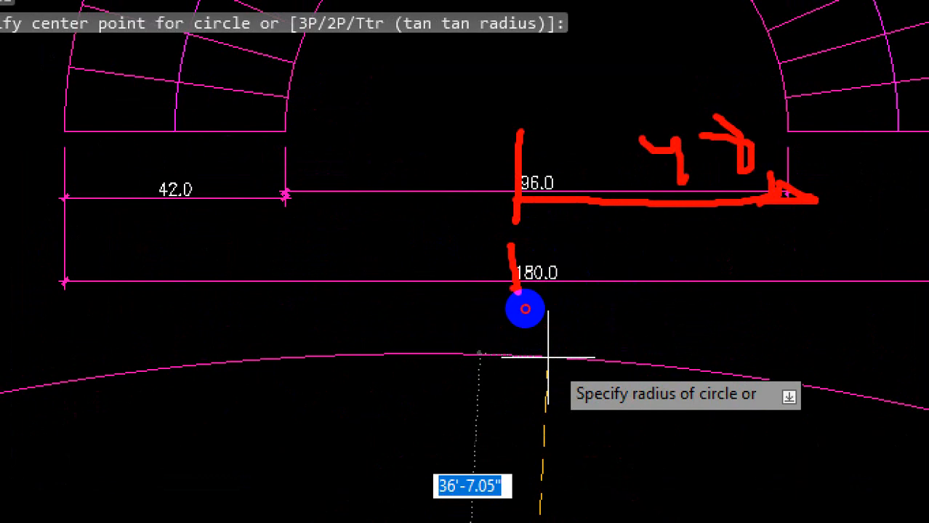
pyautogui.moveTo(516, 290)
pyautogui.mouseDown()
pyautogui.moveTo(72, 292)
pyautogui.moveTo(102, 312)
pyautogui.mouseUp()
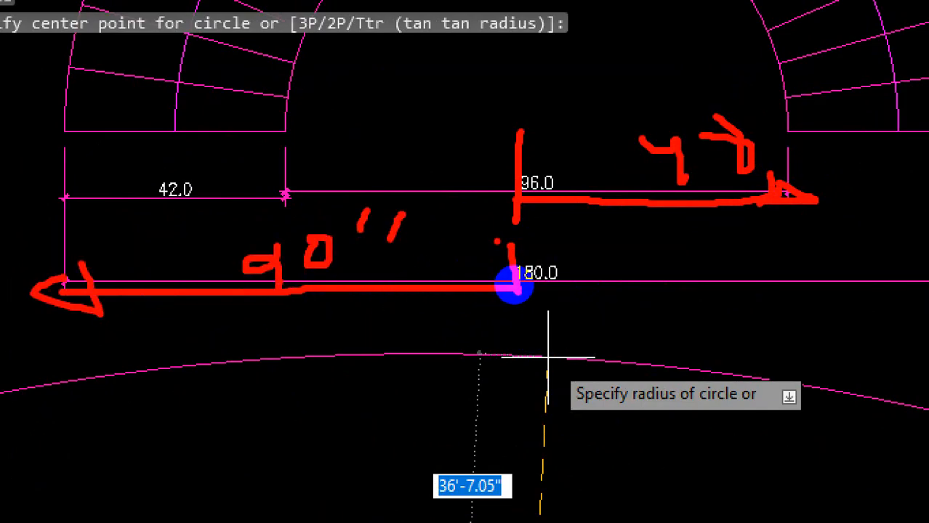
pyautogui.moveTo(586, 219)
pyautogui.mouseDown()
pyautogui.moveTo(646, 251)
pyautogui.moveTo(643, 229)
pyautogui.mouseUp()
pyautogui.moveTo(523, 202); pyautogui.dragTo(548, 227)
pyautogui.moveTo(589, 39); pyautogui.dragTo(584, 68)
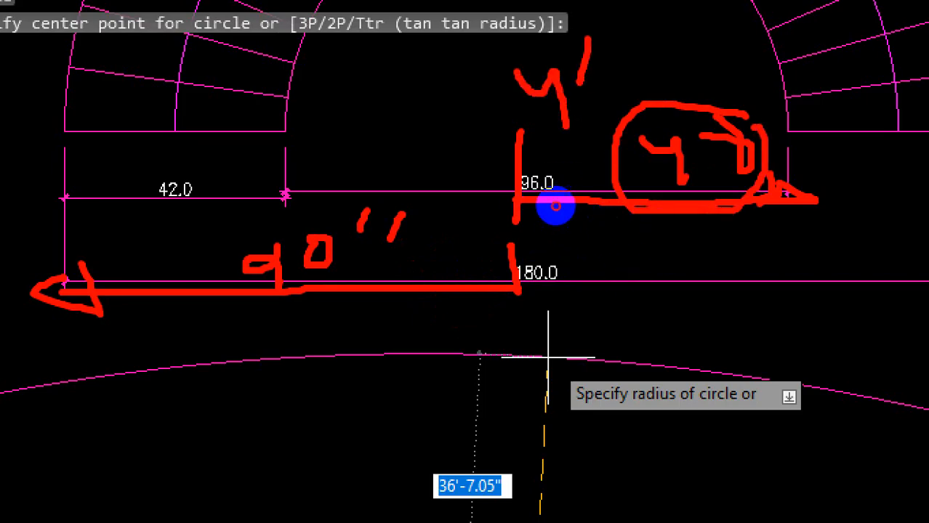
pyautogui.moveTo(264, 328); pyautogui.dragTo(392, 260)
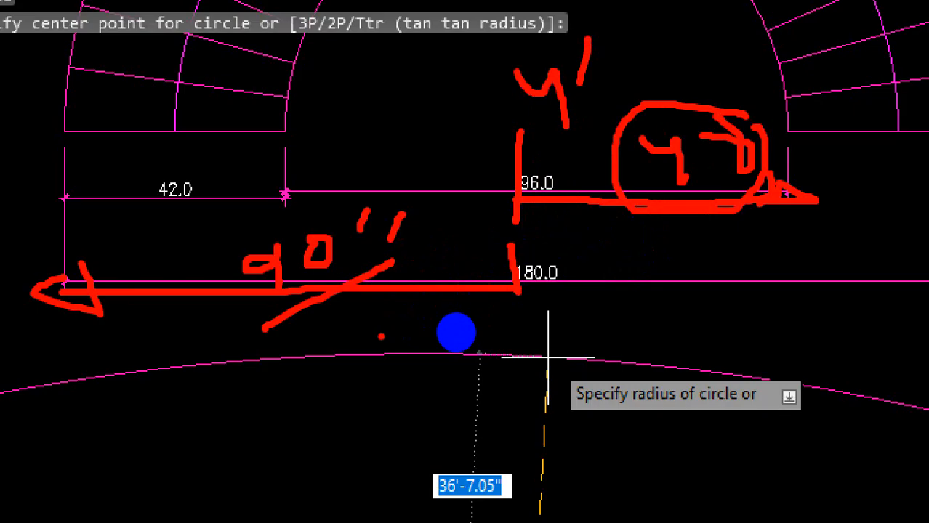
pyautogui.moveTo(307, 339)
pyautogui.mouseDown()
pyautogui.moveTo(320, 337)
pyautogui.moveTo(331, 365)
pyautogui.mouseUp()
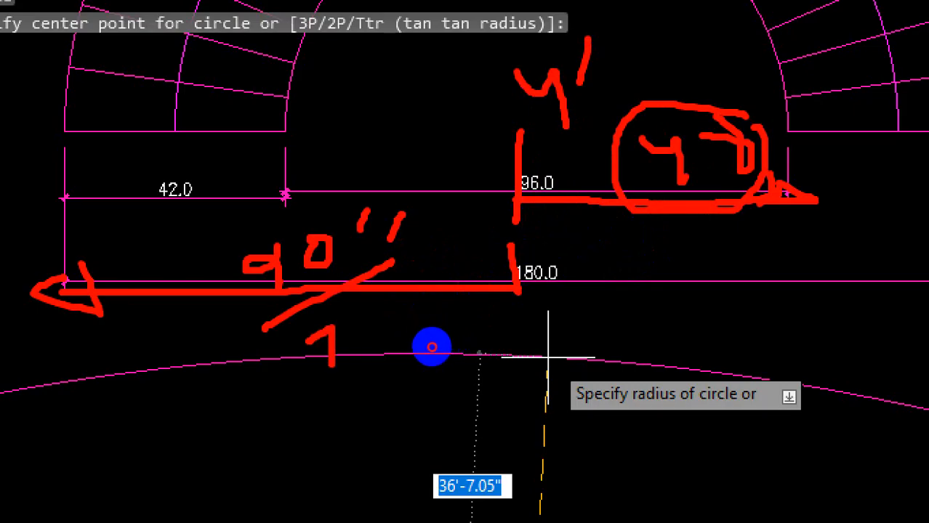
pyautogui.click(364, 307)
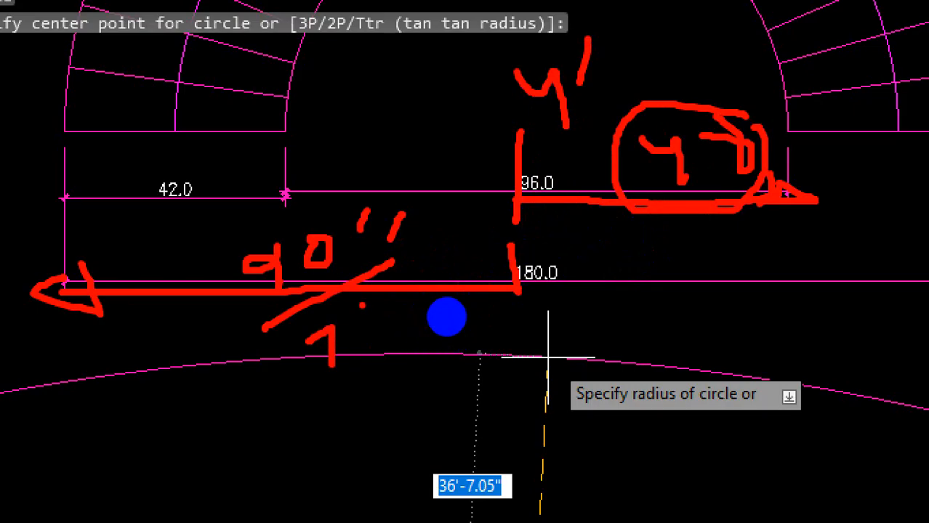
pyautogui.moveTo(356, 304); pyautogui.dragTo(346, 329)
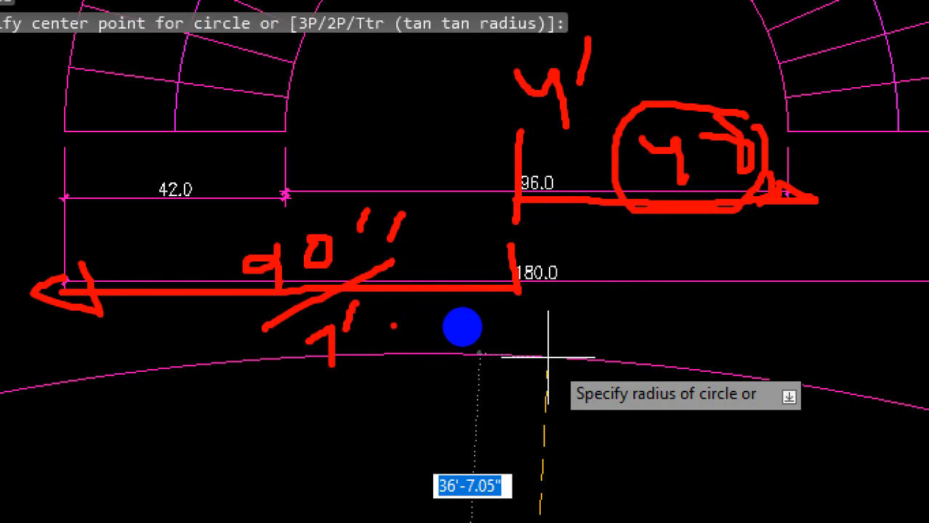
pyautogui.moveTo(384, 313); pyautogui.dragTo(380, 331)
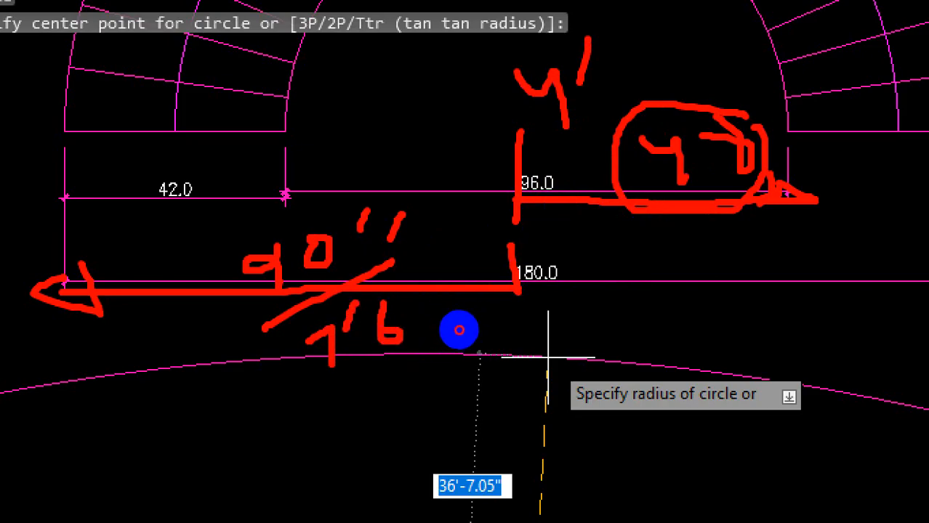
pyautogui.moveTo(402, 279)
pyautogui.mouseDown()
pyautogui.moveTo(404, 312)
pyautogui.moveTo(420, 298)
pyautogui.mouseUp()
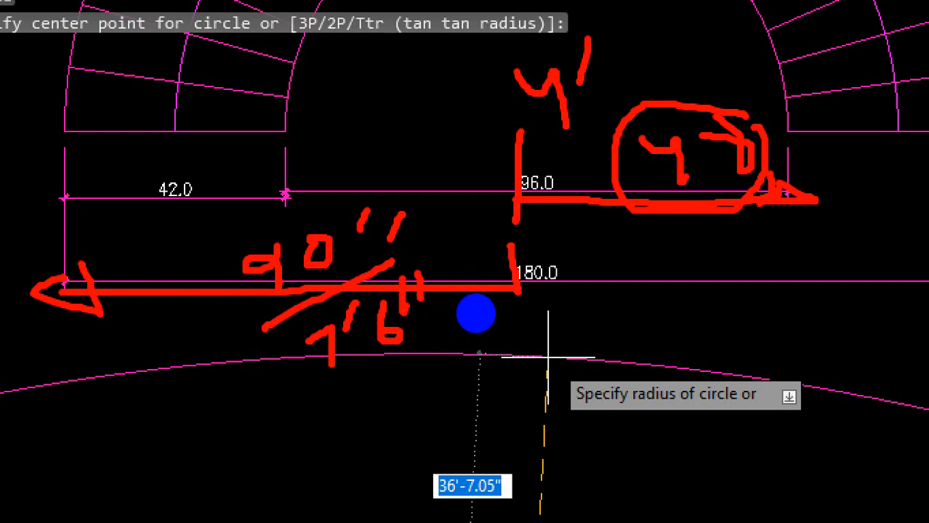
pyautogui.moveTo(541, 229)
pyautogui.mouseDown()
pyautogui.moveTo(567, 289)
pyautogui.moveTo(537, 258)
pyautogui.moveTo(503, 255)
pyautogui.moveTo(549, 241)
pyautogui.moveTo(542, 239)
pyautogui.mouseUp()
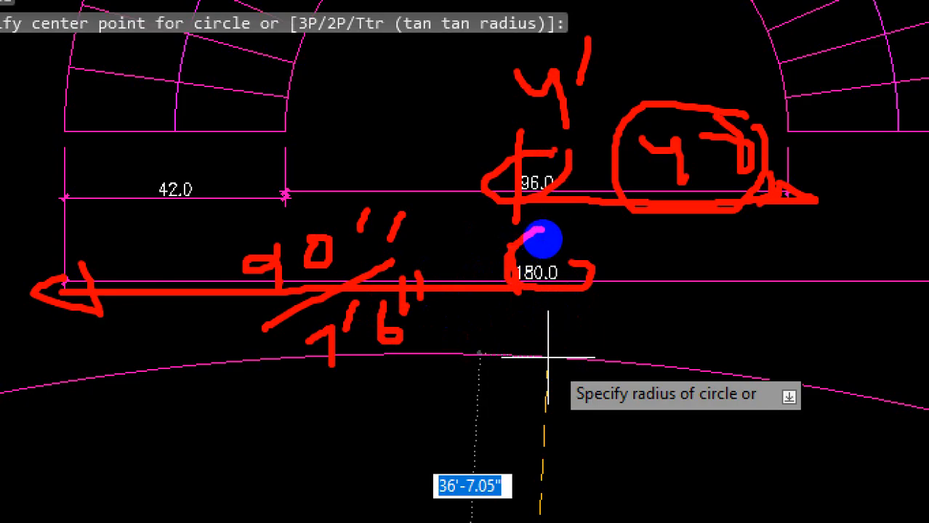
pyautogui.moveTo(656, 203); pyautogui.dragTo(874, 203)
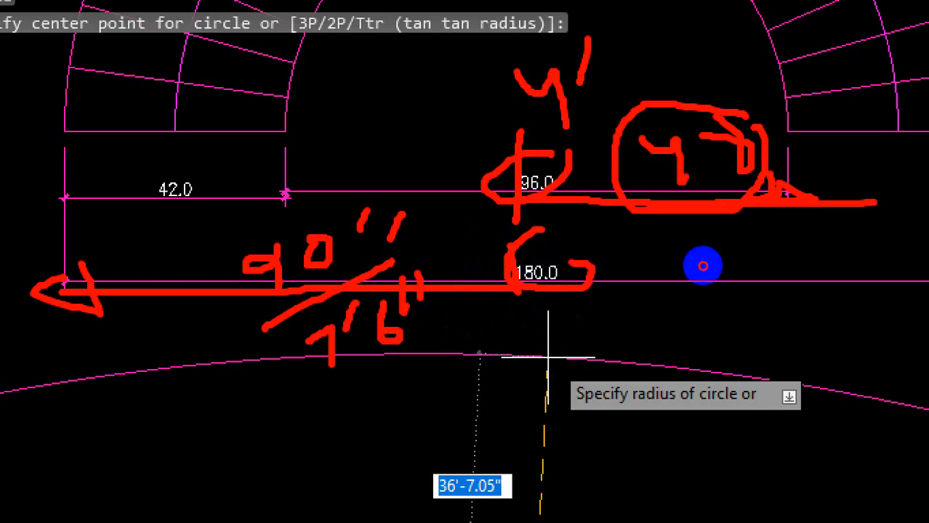
pyautogui.moveTo(546, 232); pyautogui.dragTo(541, 309)
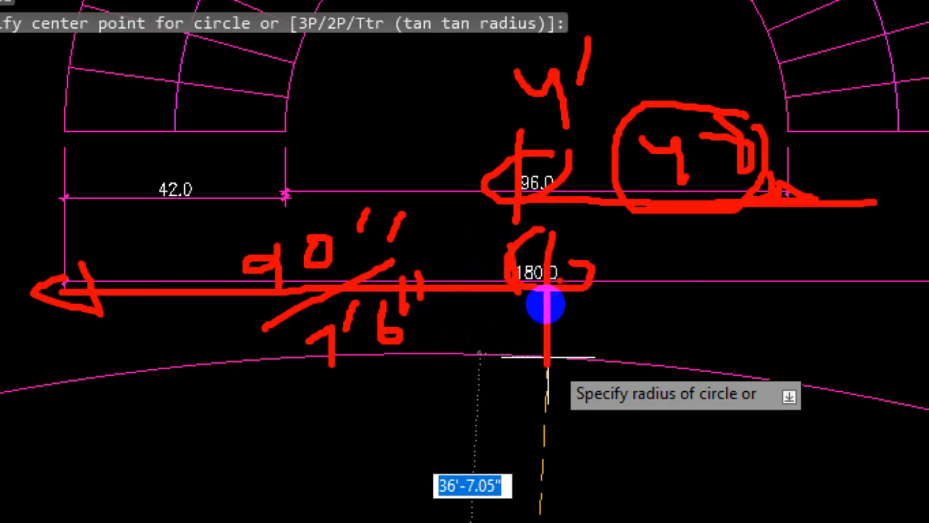
pyautogui.press('Escape')
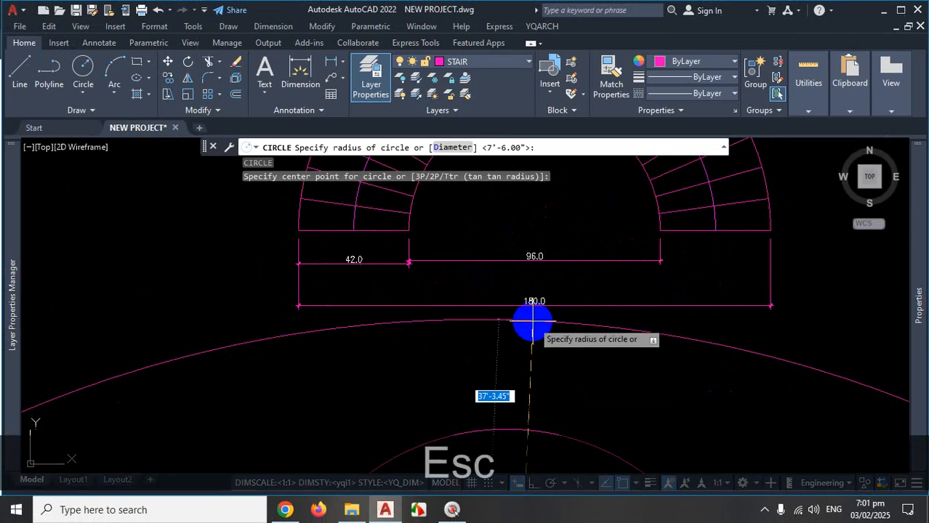
# Complete the pending circle below the first concentric pair with a 90-inch radius
pyautogui.scroll(-5, 530, 326)
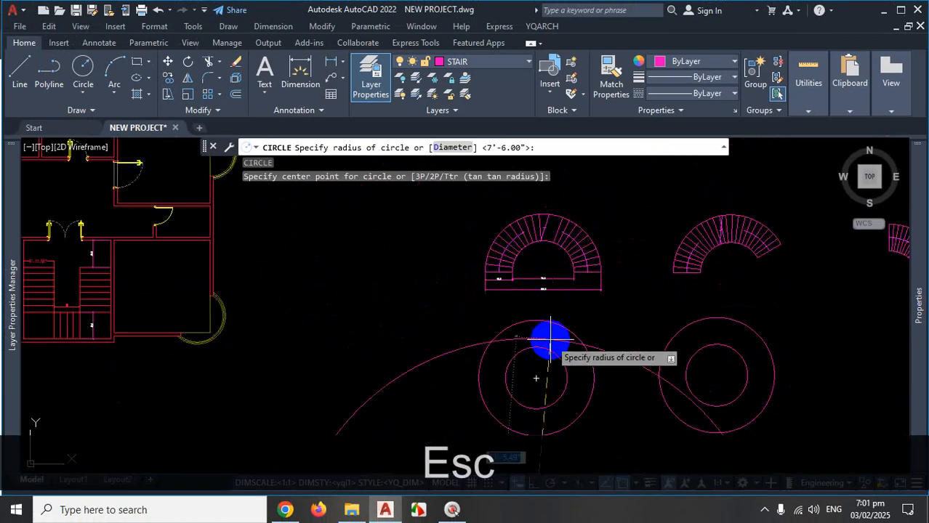
pyautogui.scroll(-3, 550, 342)
pyautogui.scroll(8, 556, 365)
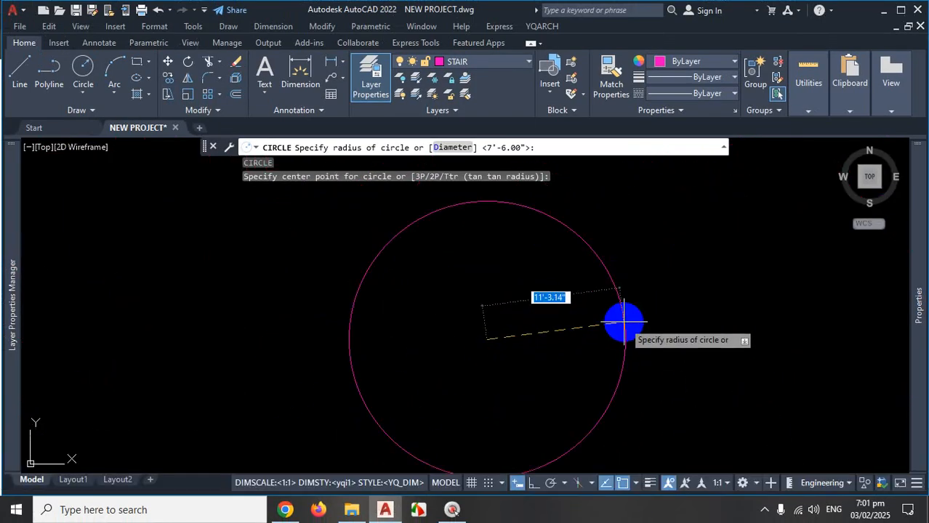
pyautogui.write('1')
pyautogui.press('BackSpace')
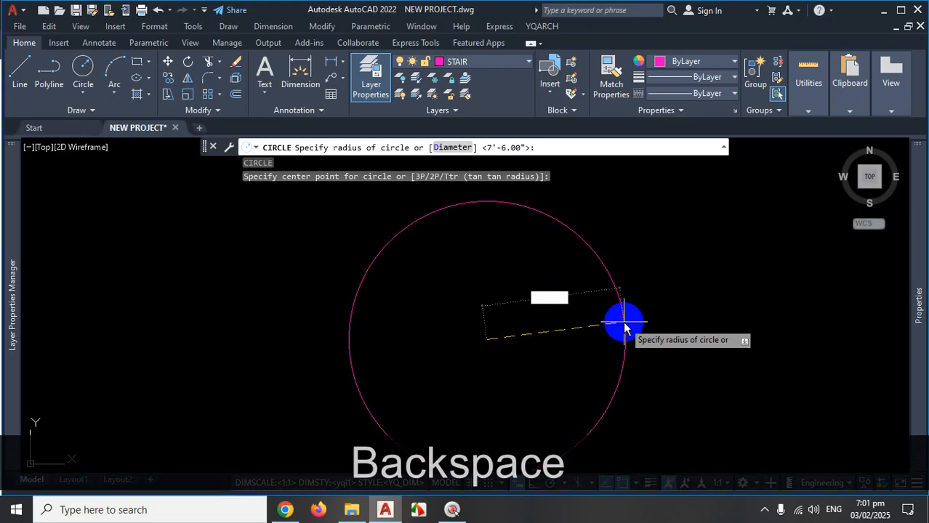
pyautogui.write('90')
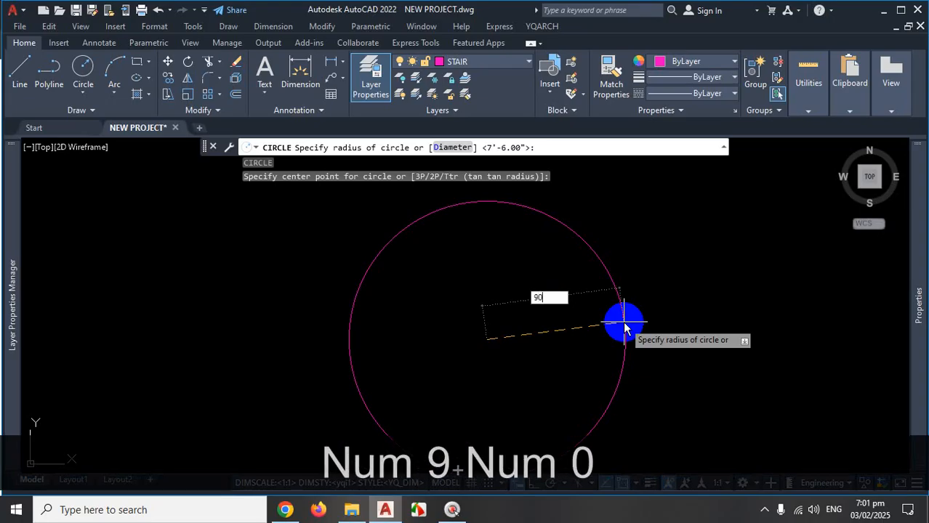
pyautogui.press('Return')
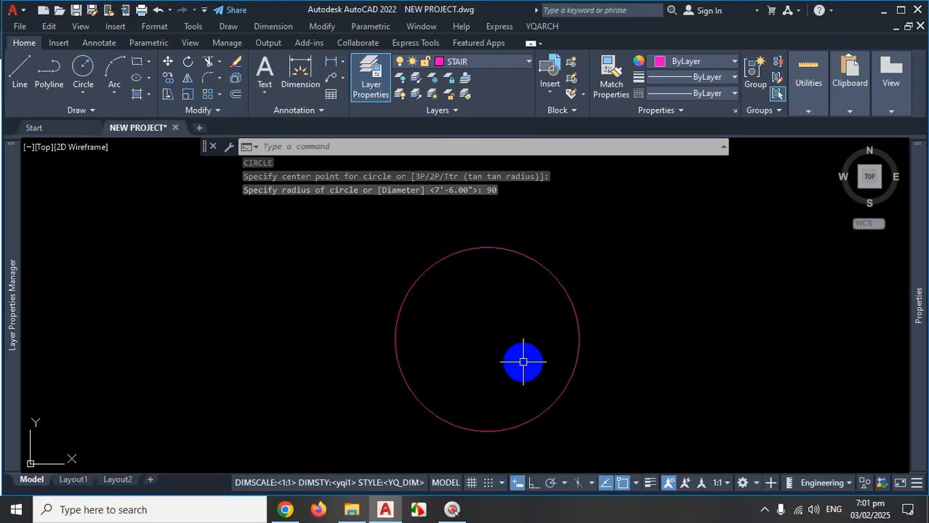
# Start another circle and turn on the Quadrant, Perpendicular and Tangent object snaps
pyautogui.write('c')
pyautogui.press('Return')
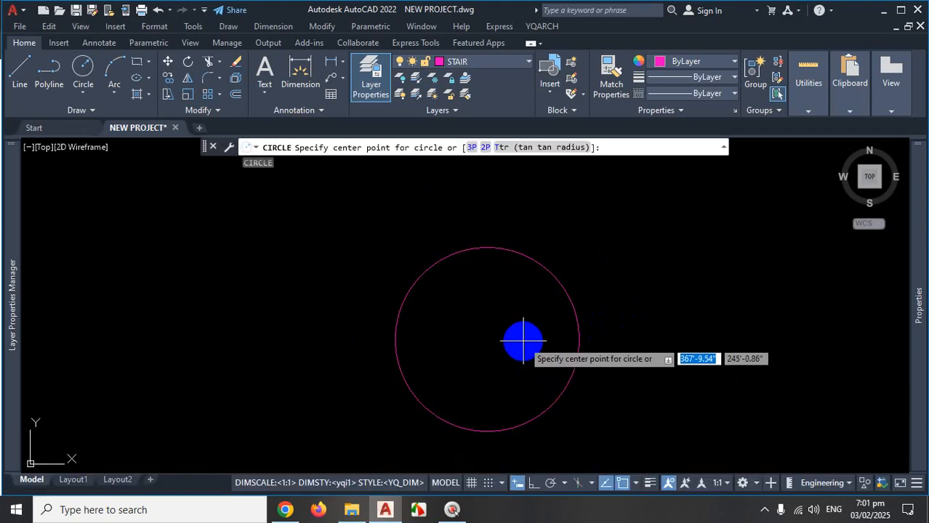
pyautogui.click(636, 484)
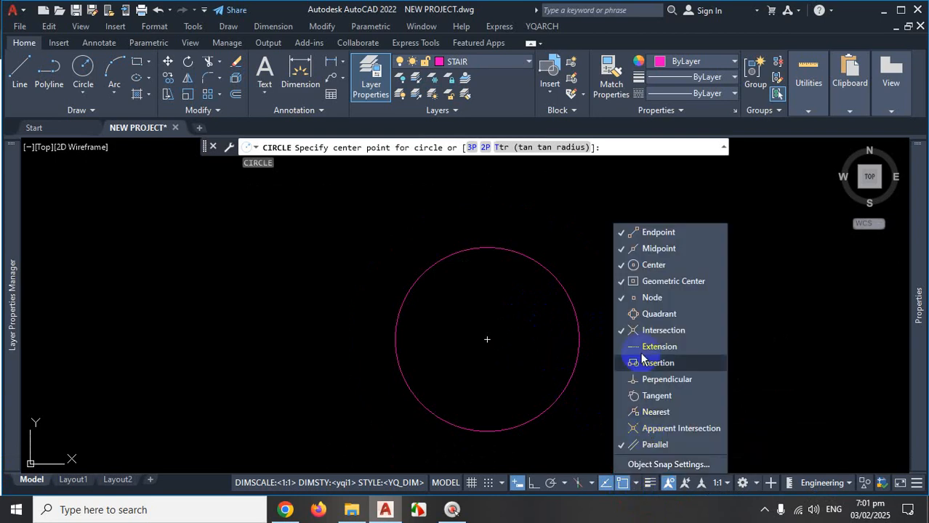
pyautogui.click(652, 266)
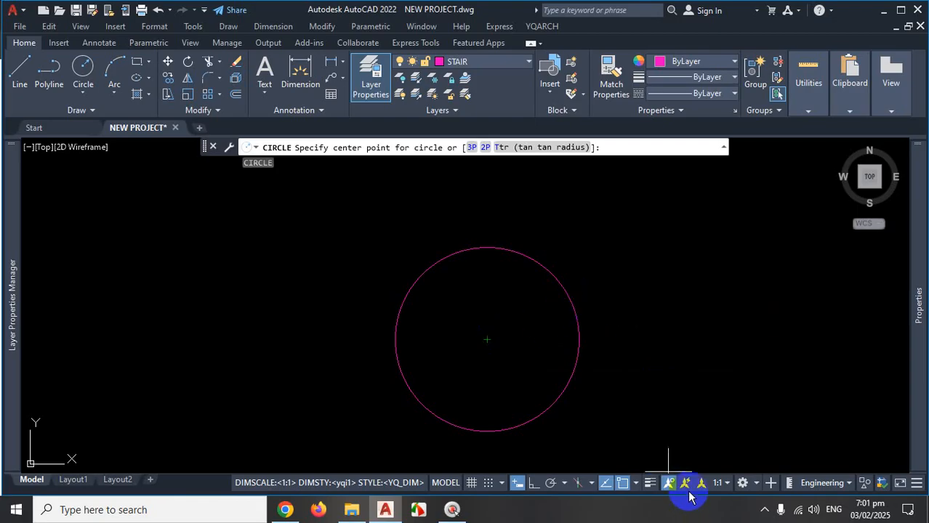
pyautogui.click(635, 483)
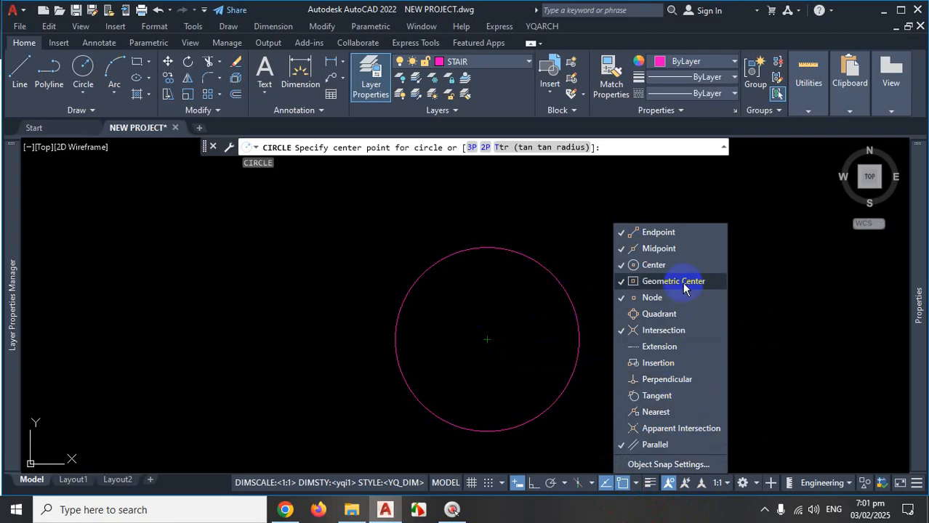
pyautogui.click(666, 318)
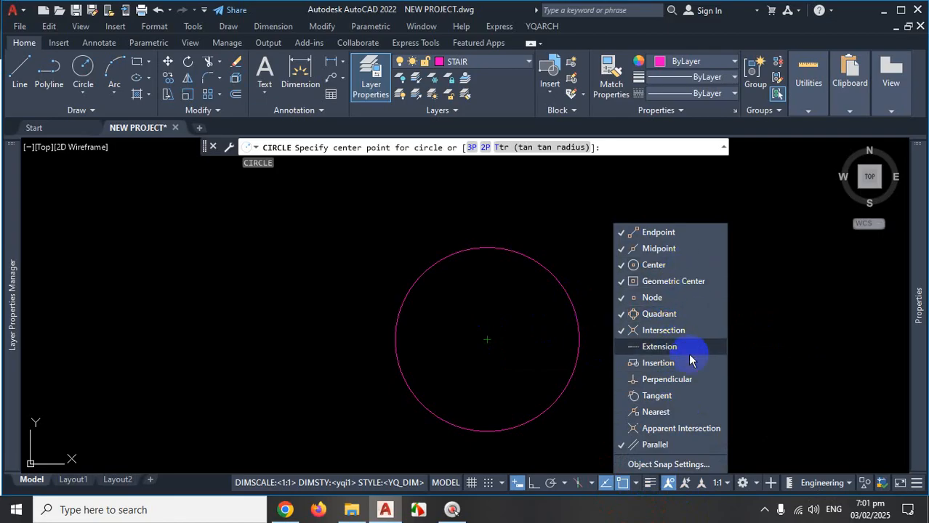
pyautogui.click(665, 396)
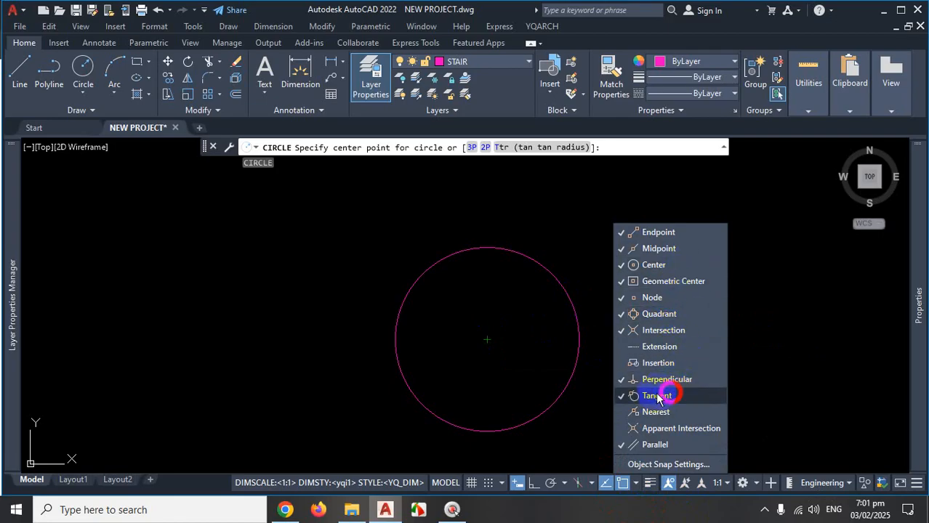
pyautogui.click(555, 317)
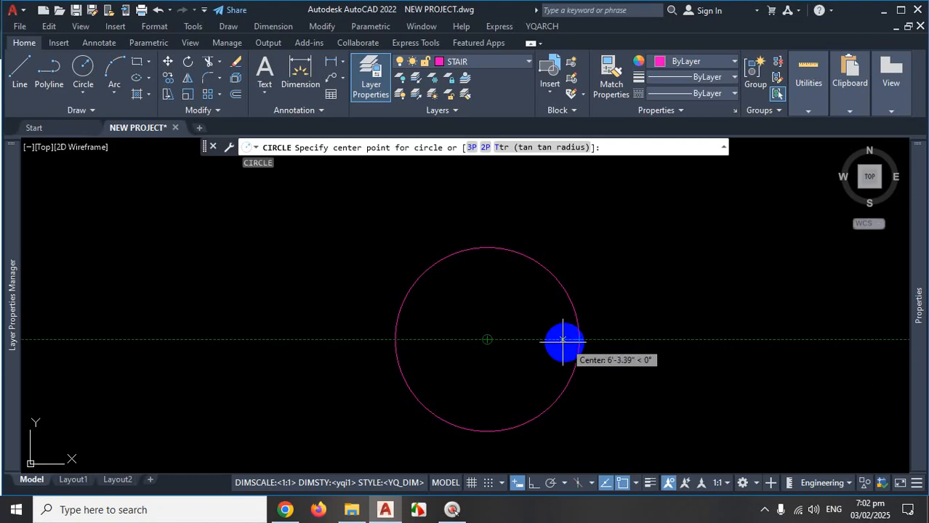
# Complete the pending circle from the center of the lower 90-inch-radius circle, using a 4' radius
pyautogui.click(486, 339)
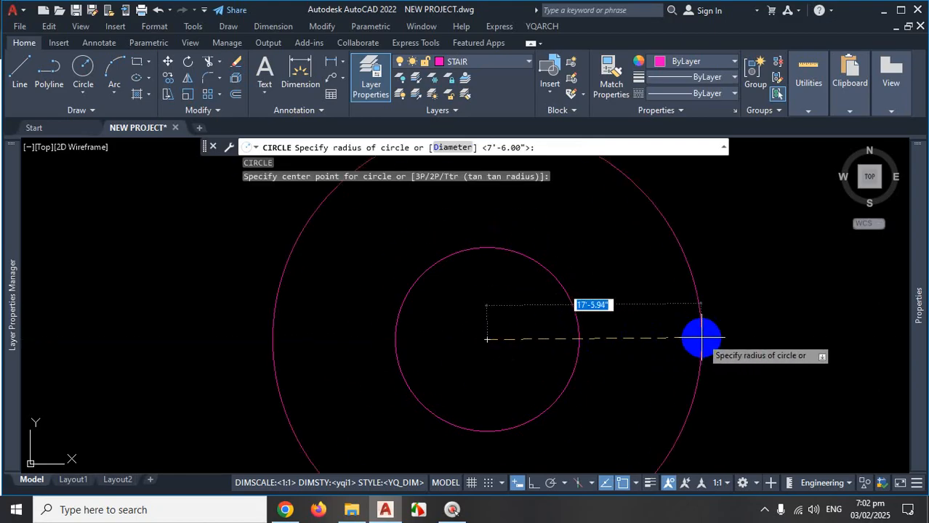
pyautogui.scroll(-4, 598, 326)
pyautogui.scroll(5, 599, 327)
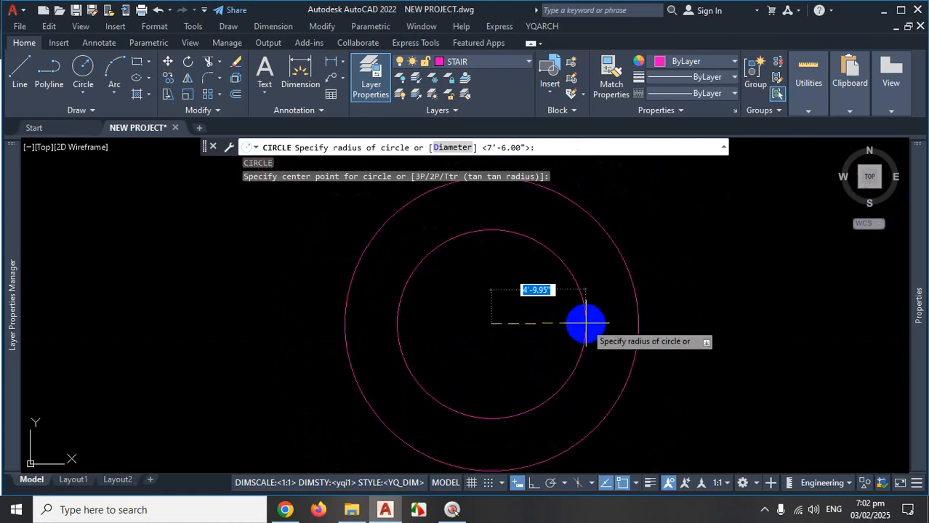
pyautogui.write('48')
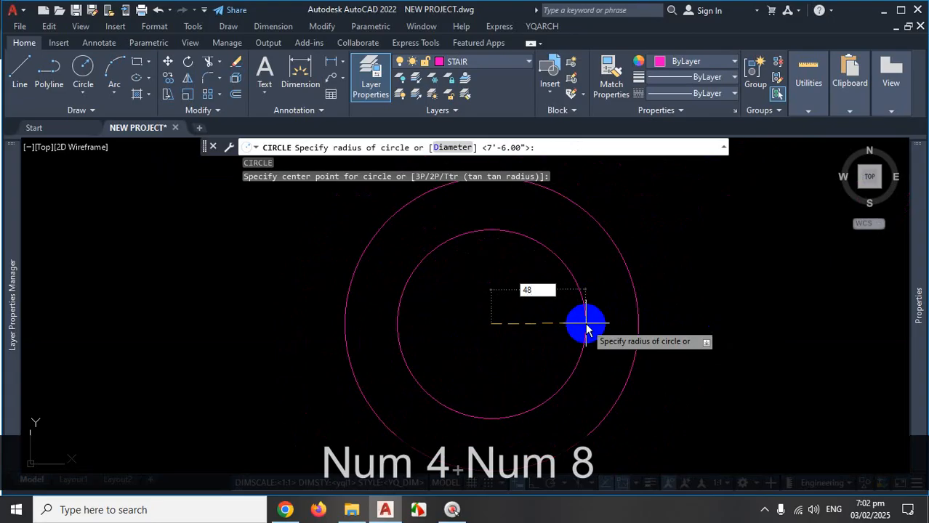
pyautogui.press('BackSpace')
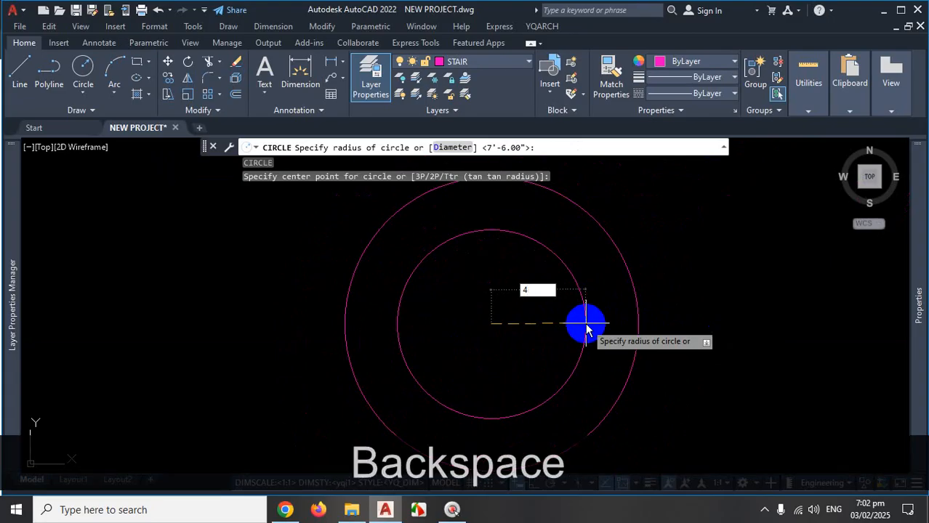
pyautogui.write("'")
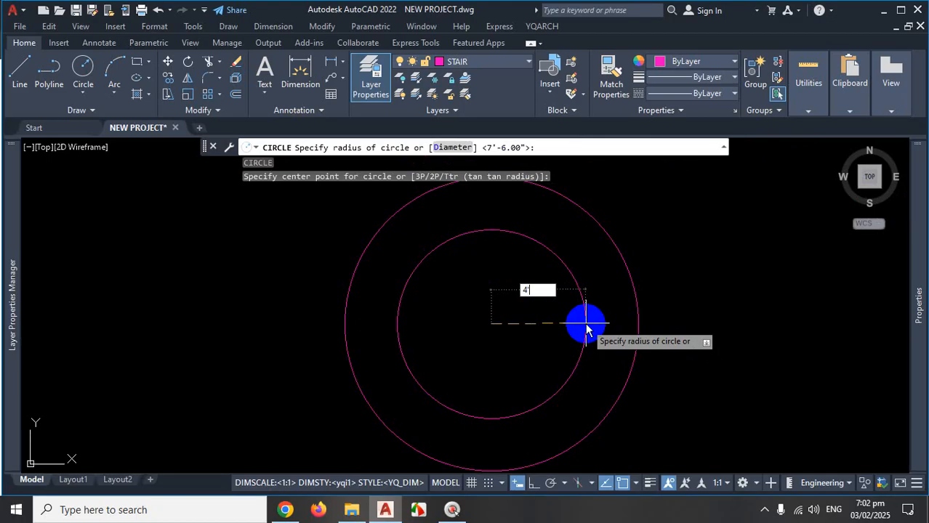
pyautogui.hotkey('ctrl', '1')
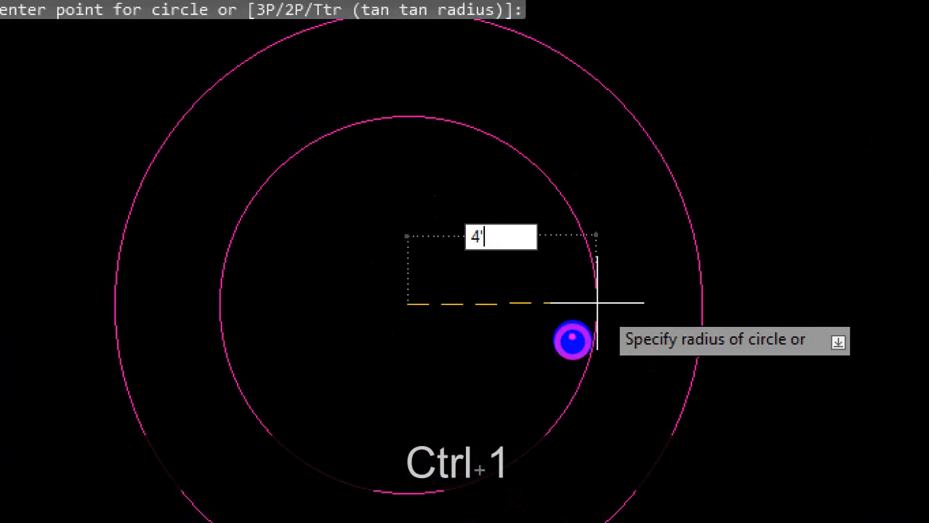
pyautogui.moveTo(463, 189)
pyautogui.mouseDown()
pyautogui.moveTo(450, 216)
pyautogui.moveTo(534, 196)
pyautogui.moveTo(458, 190)
pyautogui.mouseUp()
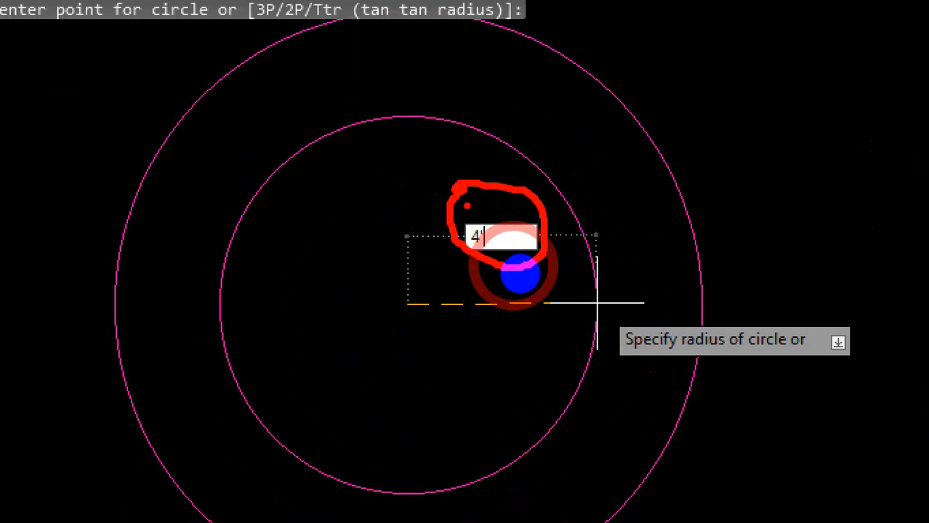
pyautogui.press('Escape')
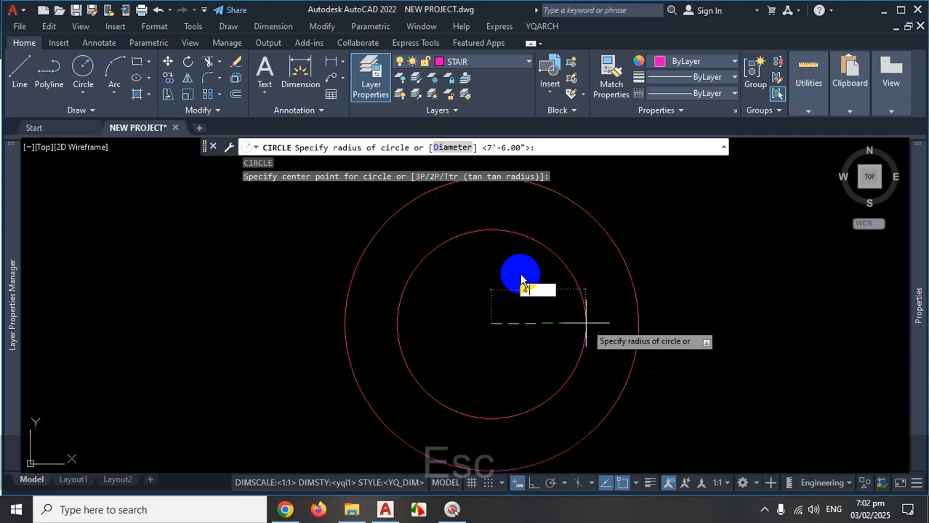
pyautogui.press('Return')
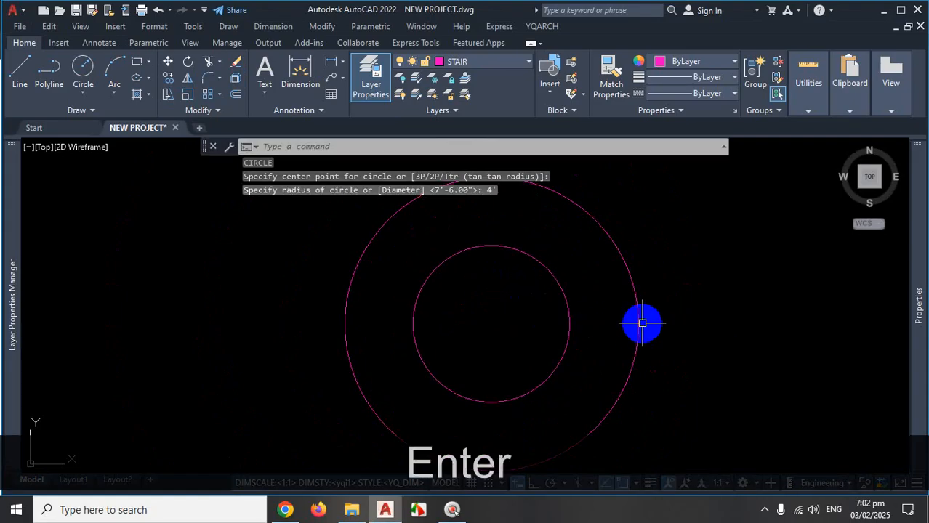
# Draw a circle by its diameter of 180 inches in the empty space beside the lower concentric pair
pyautogui.scroll(-4, 535, 322)
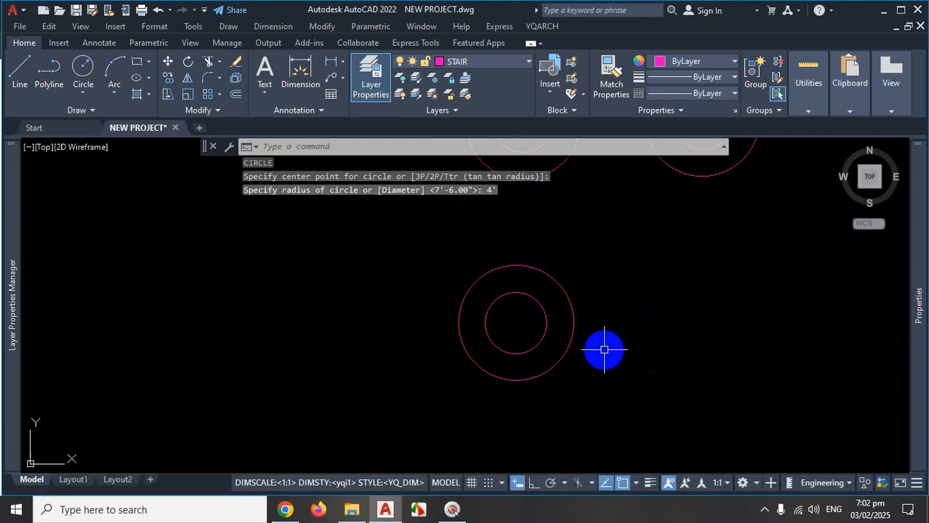
pyautogui.scroll(-3, 595, 346)
pyautogui.scroll(2, 573, 329)
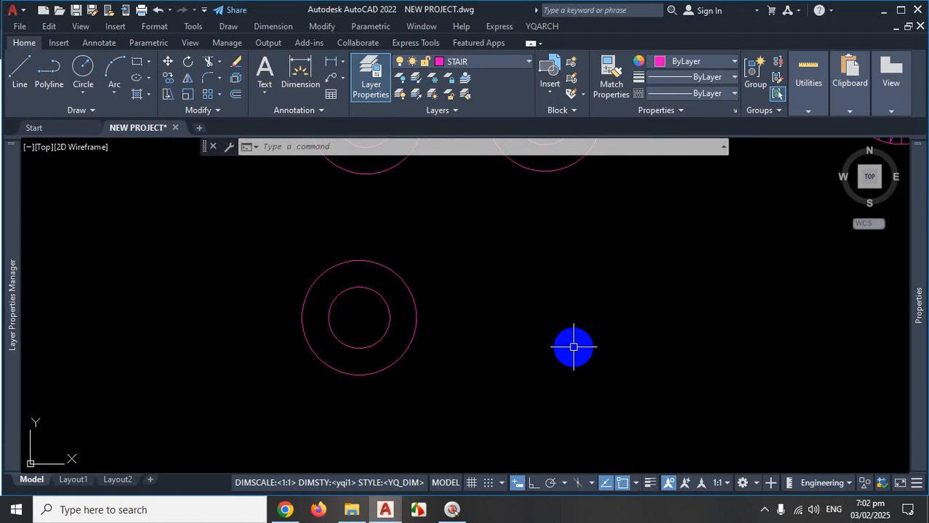
pyautogui.press('space')
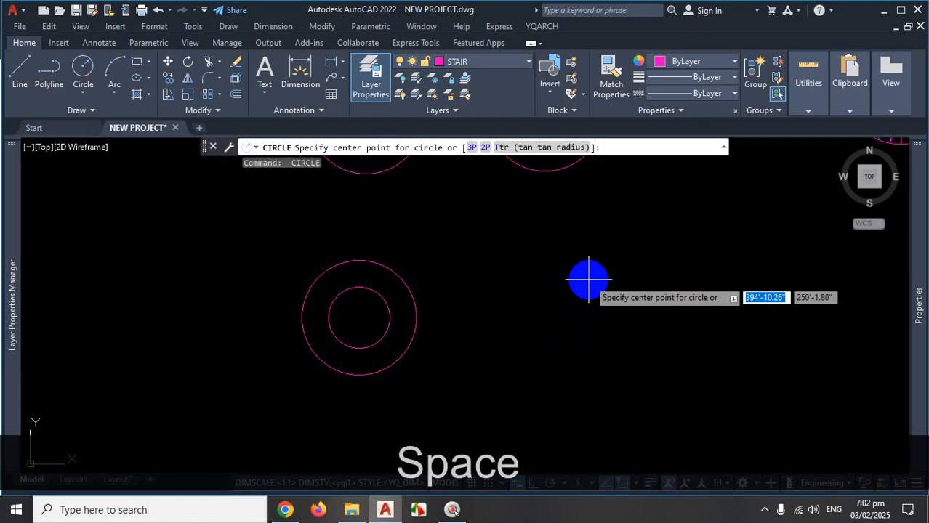
pyautogui.scroll(-3, 500, 297)
pyautogui.scroll(3, 483, 292)
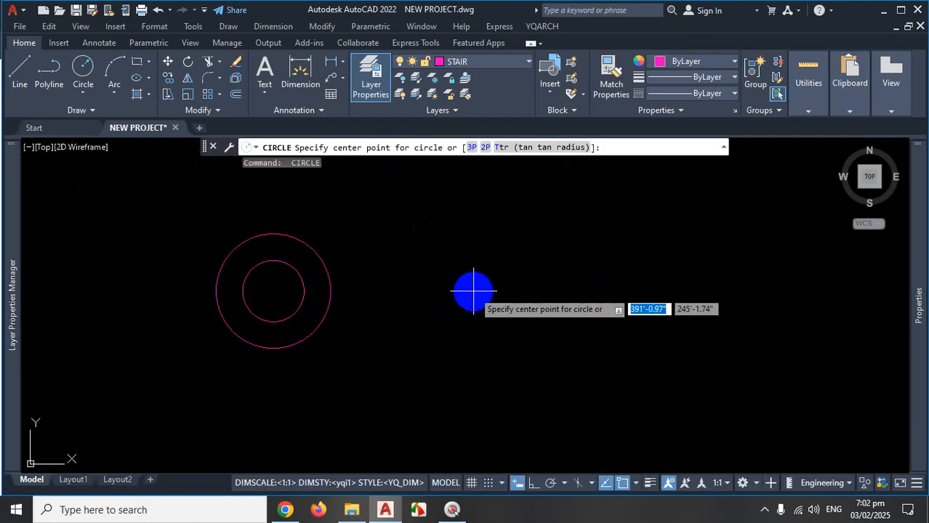
pyautogui.click(473, 291)
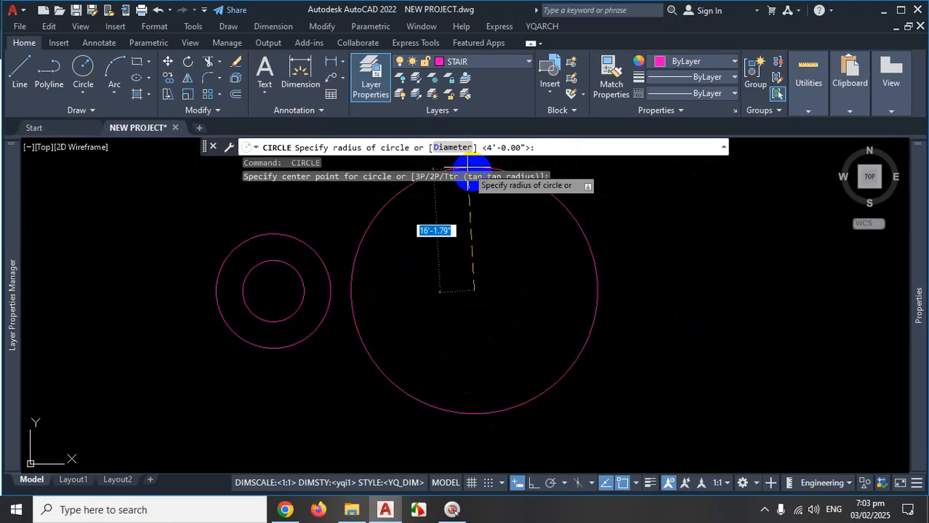
pyautogui.write('D')
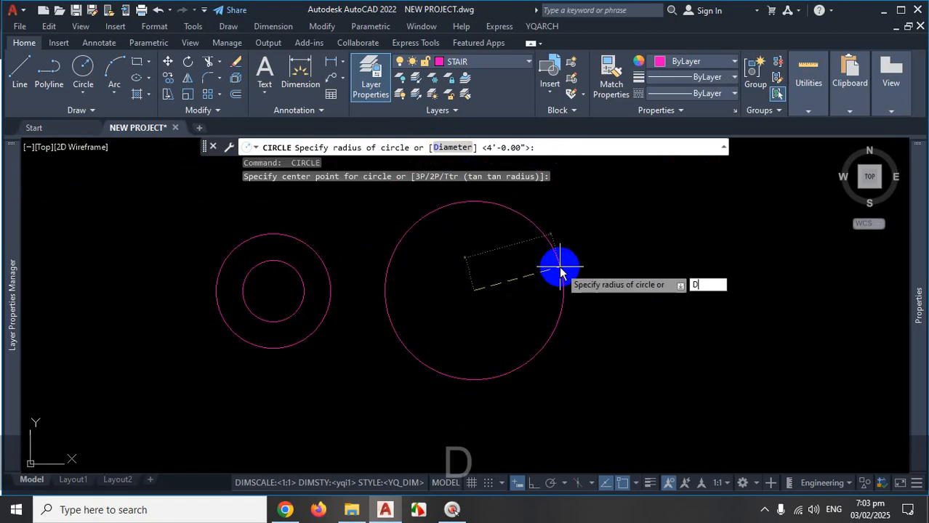
pyautogui.press('Return')
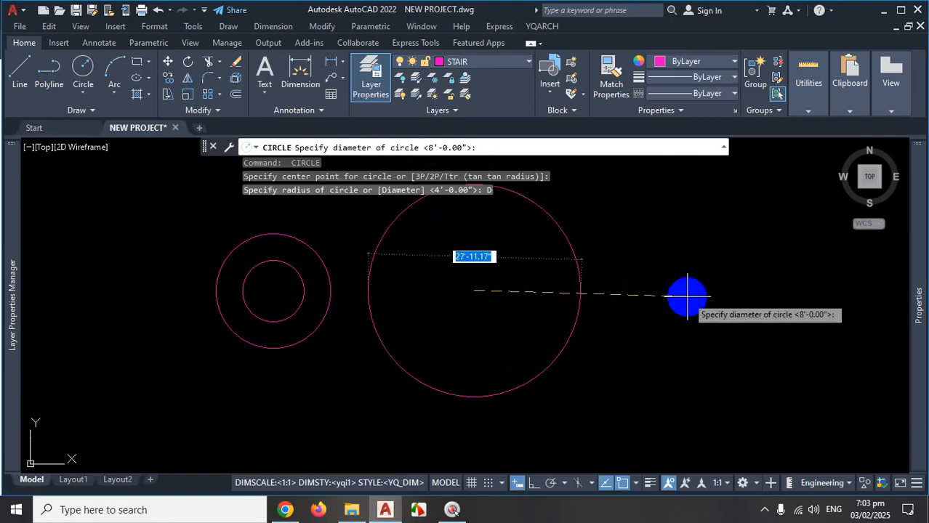
pyautogui.write('180')
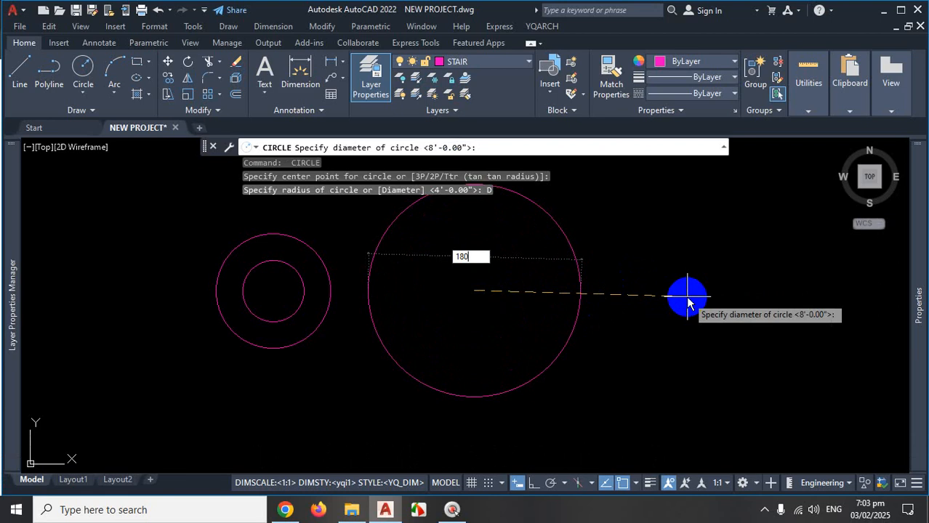
pyautogui.press('Return')
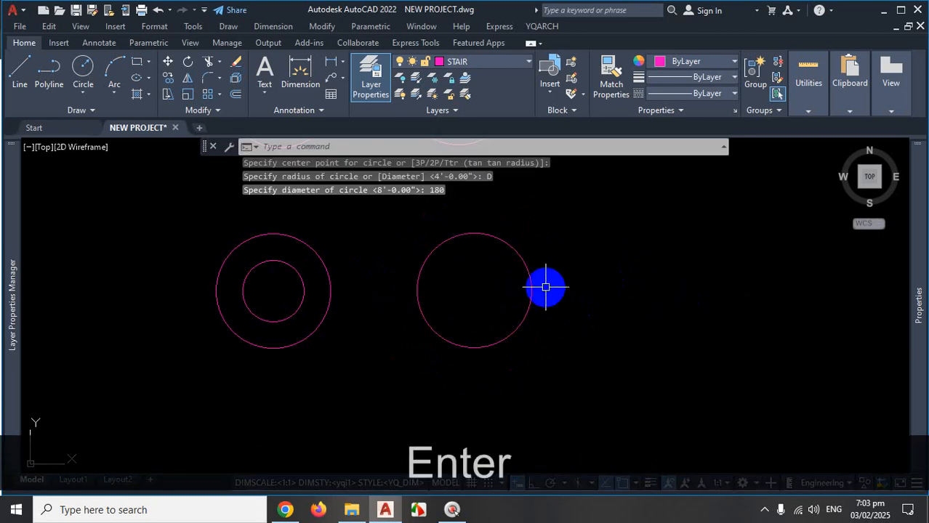
# Draw a circle with an 8' radius from the center of the new 180-inch-diameter circle
pyautogui.write('c')
pyautogui.press('Return')
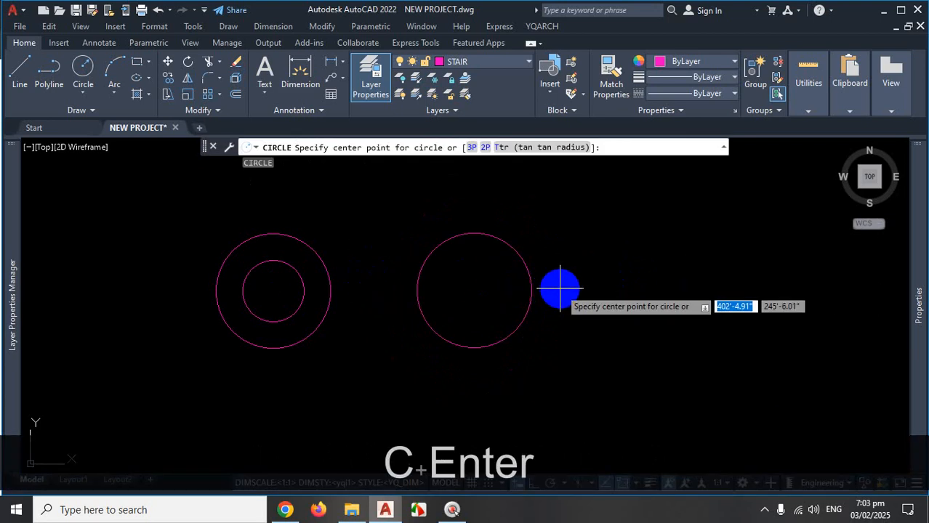
pyautogui.click(475, 291)
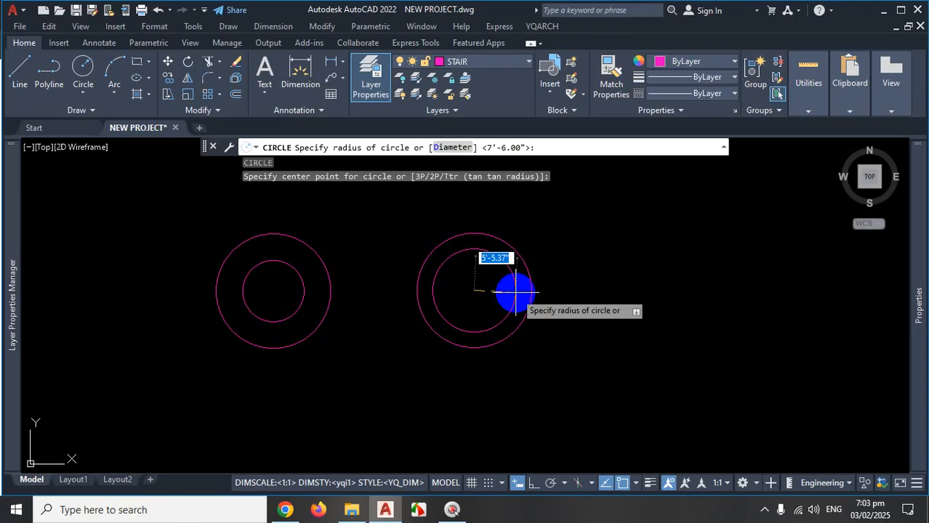
pyautogui.write("8'")
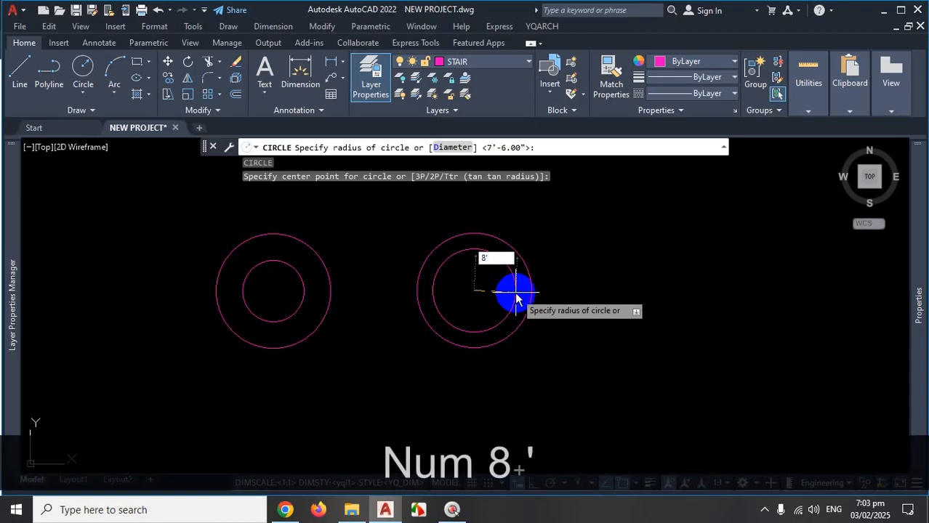
pyautogui.press('Return')
pyautogui.press('Escape')
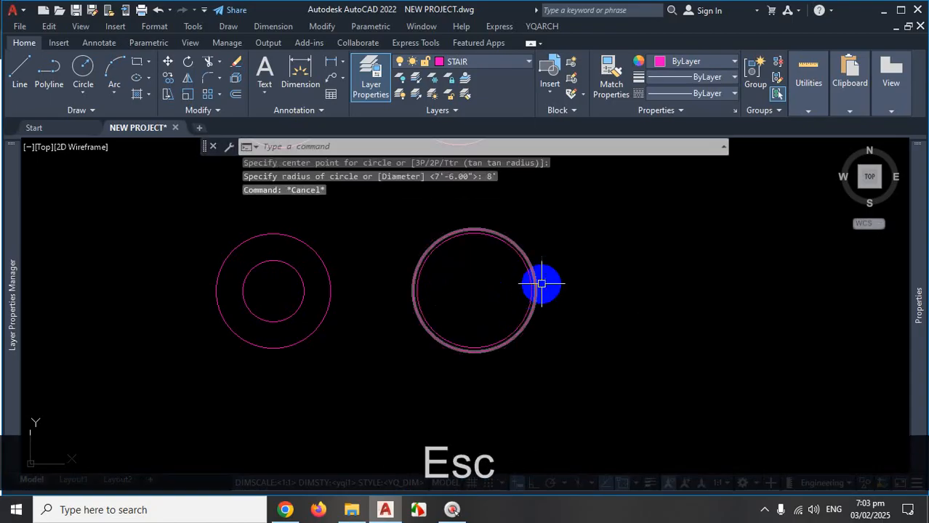
# Erase the circle with the 8' radius, keeping the 180-inch-diameter circle
pyautogui.scroll(3, 518, 278)
pyautogui.click(516, 275)
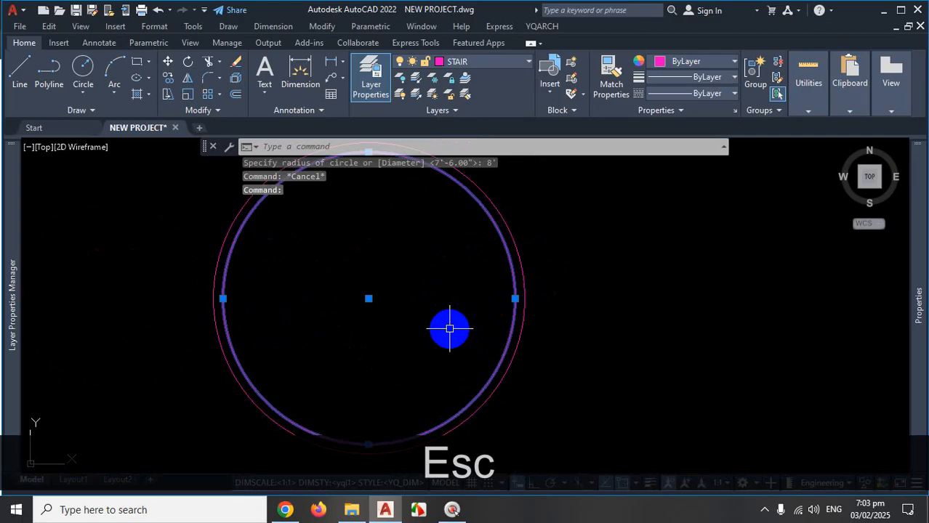
pyautogui.press('Escape')
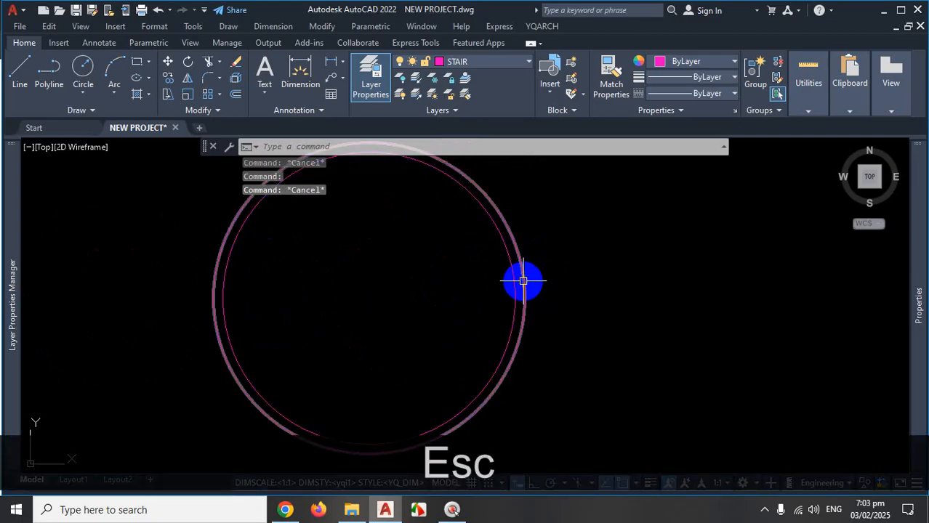
pyautogui.click(523, 280)
pyautogui.press('Delete')
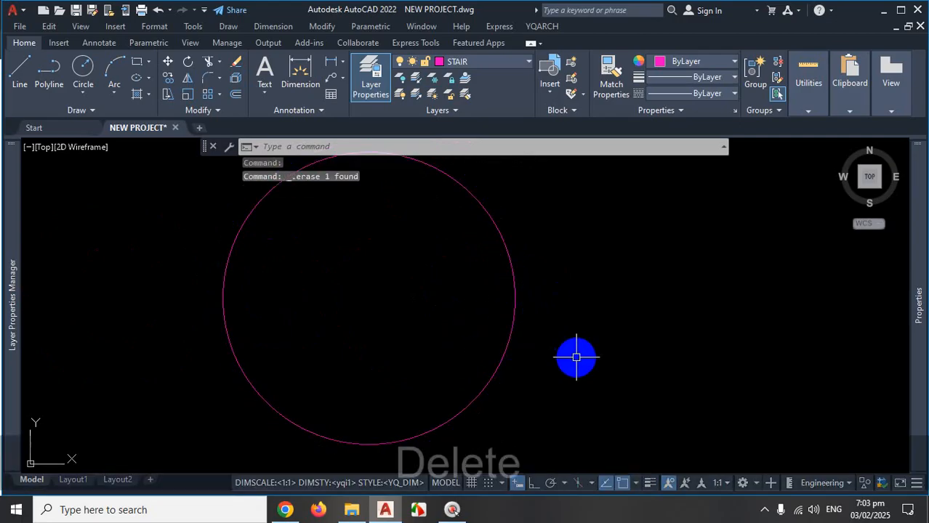
# Draw an inner circle concentric with the 180-inch-diameter circle, using the Diameter option with a value of 8'
pyautogui.scroll(-5, 513, 302)
pyautogui.scroll(3, 537, 311)
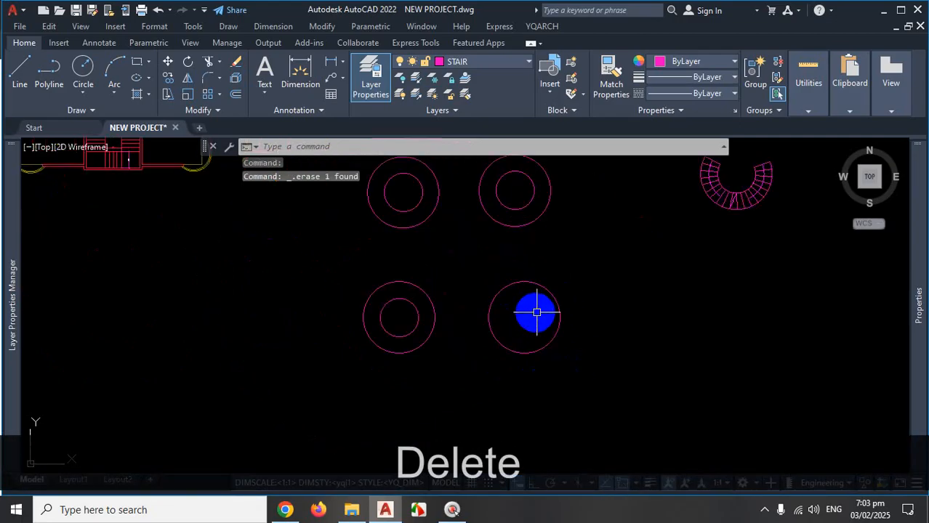
pyautogui.write('c')
pyautogui.press('Return')
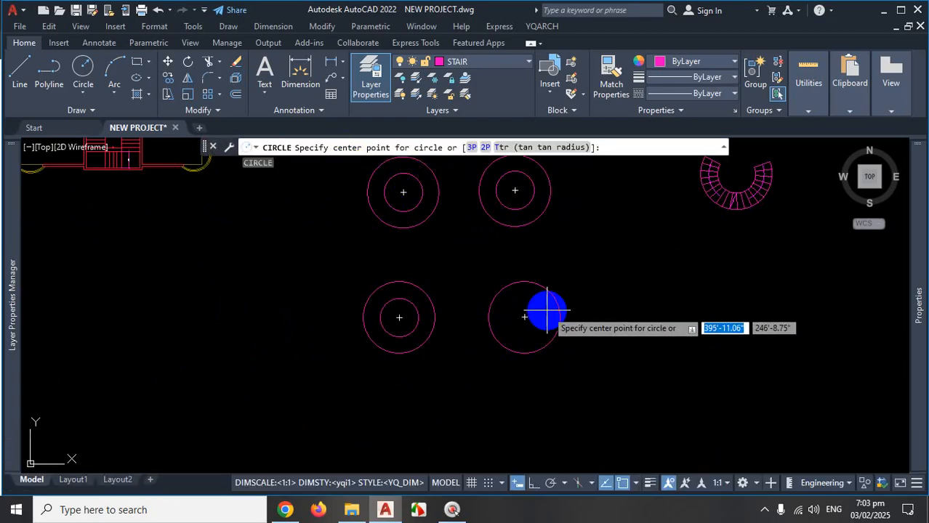
pyautogui.click(524, 317)
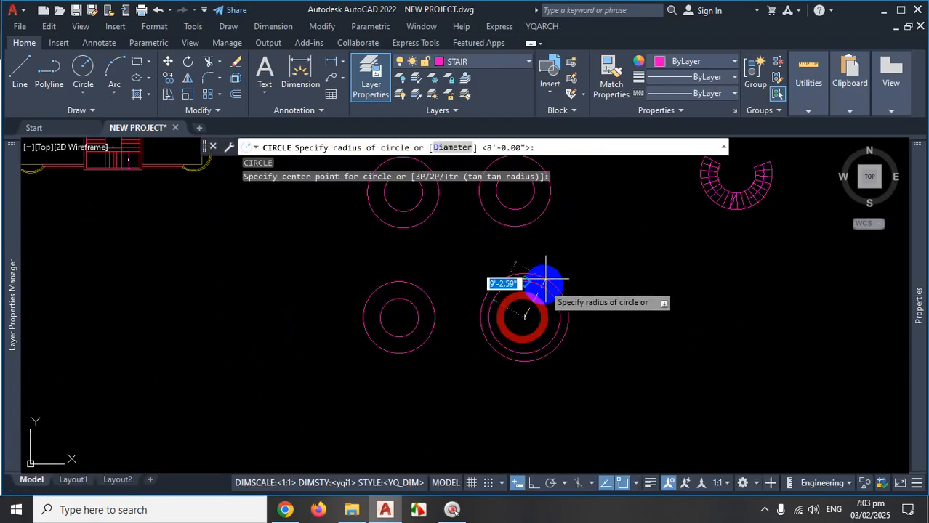
pyautogui.click(457, 152)
pyautogui.scroll(4, 563, 314)
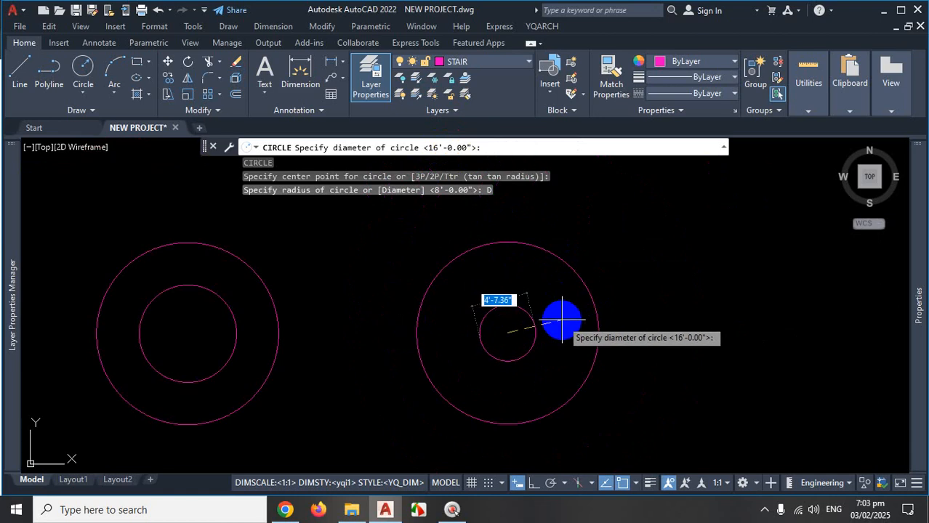
pyautogui.write("8'")
pyautogui.press('Return')
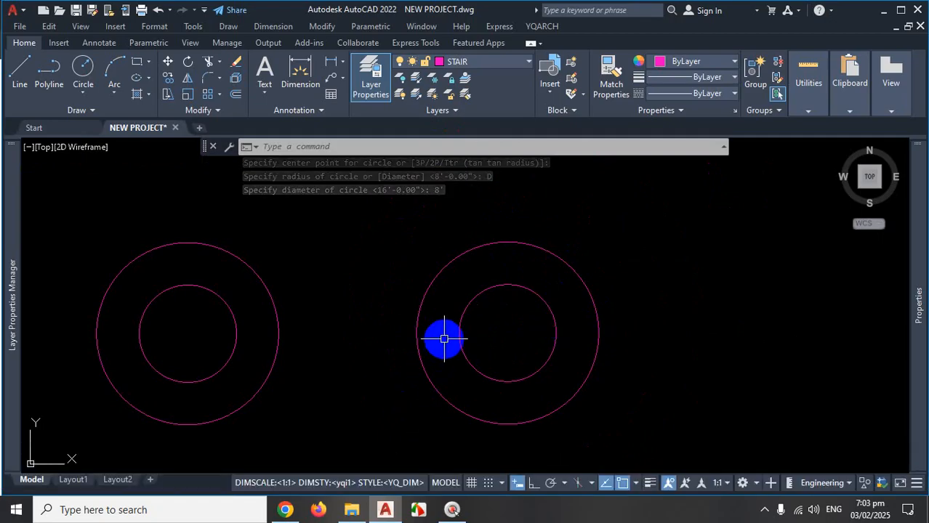
# Erase the inner 8'-diameter circle from the second lower pair
pyautogui.scroll(-2, 451, 335)
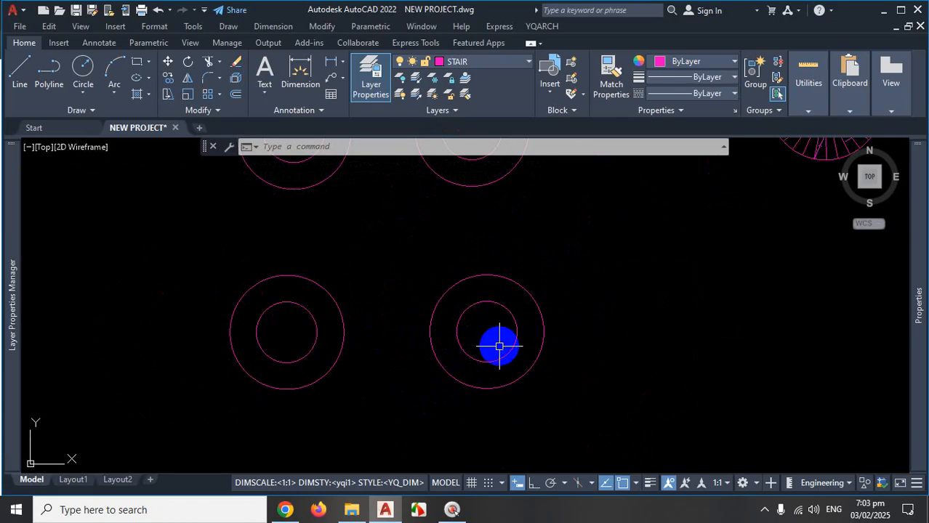
pyautogui.scroll(3, 499, 346)
pyautogui.press('Escape')
pyautogui.click(550, 275)
pyautogui.click(488, 320)
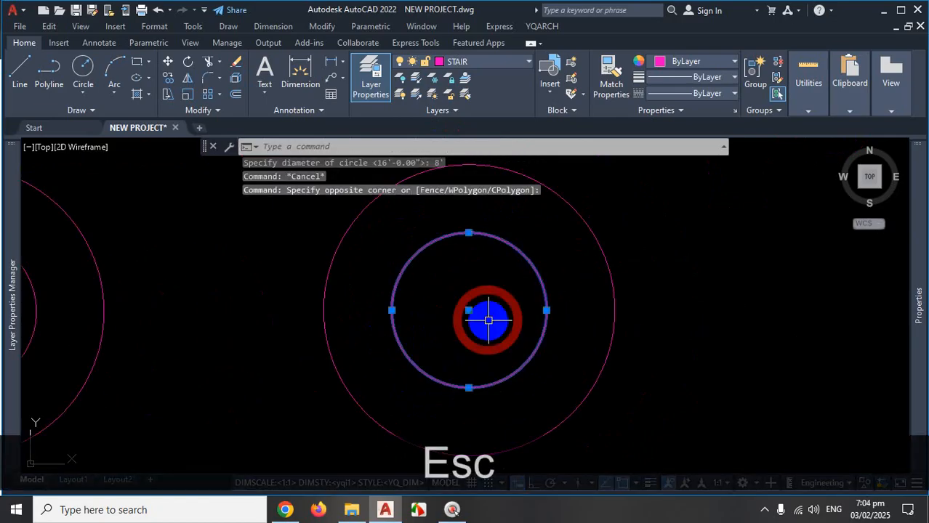
pyautogui.press('Delete')
# Examine the stair-width dimension between the inner and outer arcs of the dimensioned semicircular stair
pyautogui.scroll(-5, 487, 322)
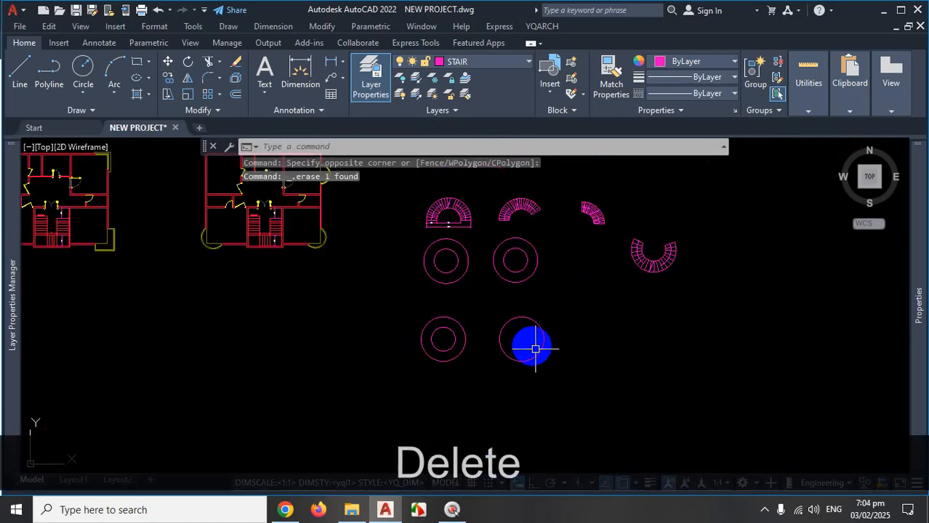
pyautogui.scroll(5, 534, 248)
pyautogui.hotkey('ctrl', '1')
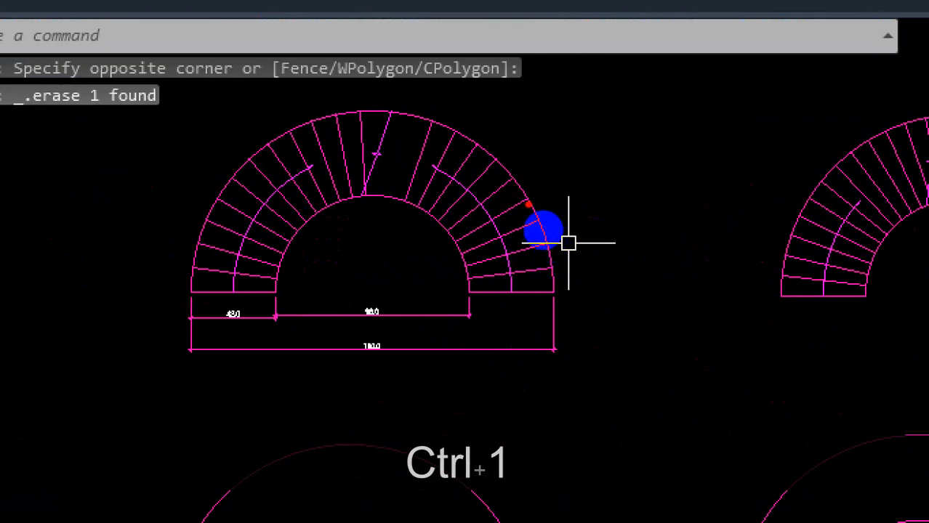
pyautogui.moveTo(543, 228)
pyautogui.mouseDown()
pyautogui.moveTo(511, 253)
pyautogui.moveTo(509, 232)
pyautogui.mouseUp()
pyautogui.moveTo(223, 300)
pyautogui.mouseDown()
pyautogui.moveTo(258, 353)
pyautogui.moveTo(205, 292)
pyautogui.mouseUp()
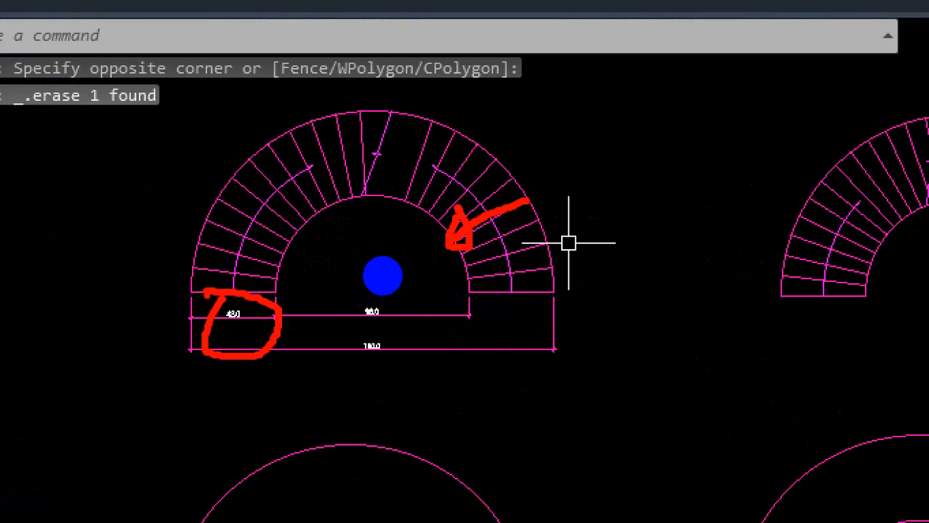
# Offset the lone 180-inch-diameter circle inward by 42 to form its concentric inner circle
pyautogui.press('Escape')
pyautogui.scroll(5, 218, 320)
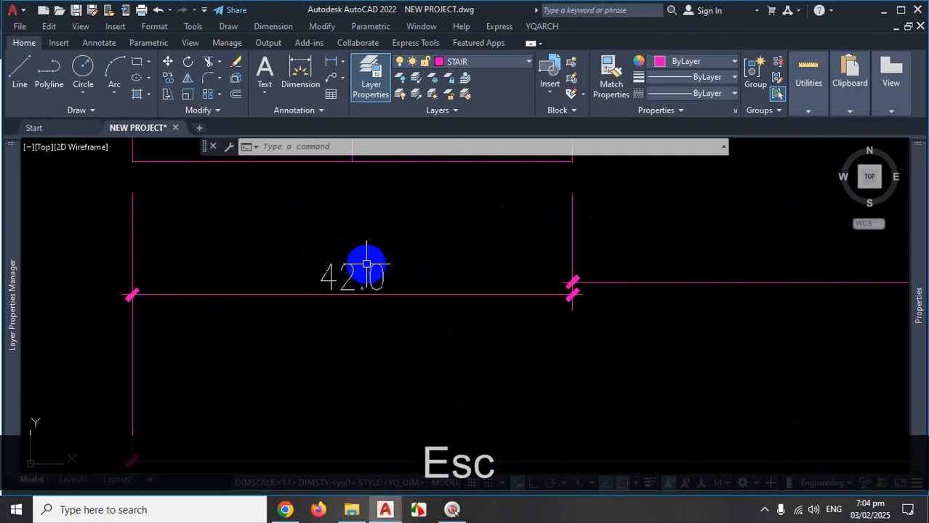
pyautogui.scroll(-6, 394, 297)
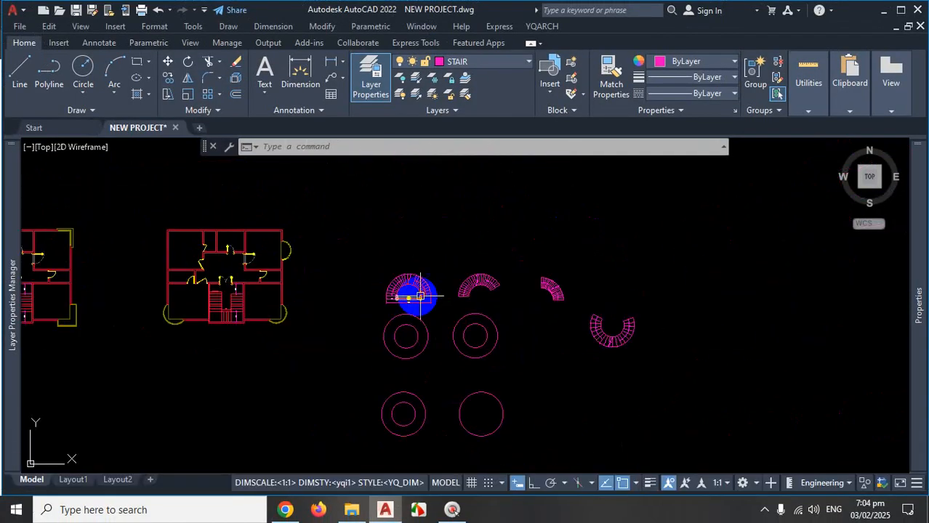
pyautogui.scroll(4, 469, 416)
pyautogui.press('Escape')
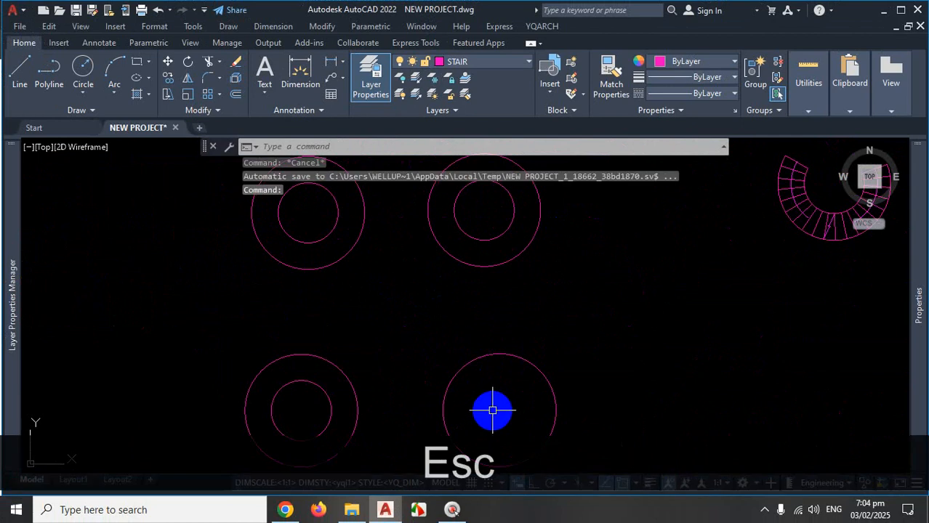
pyautogui.write('o')
pyautogui.press('Return')
pyautogui.scroll(-3, 538, 298)
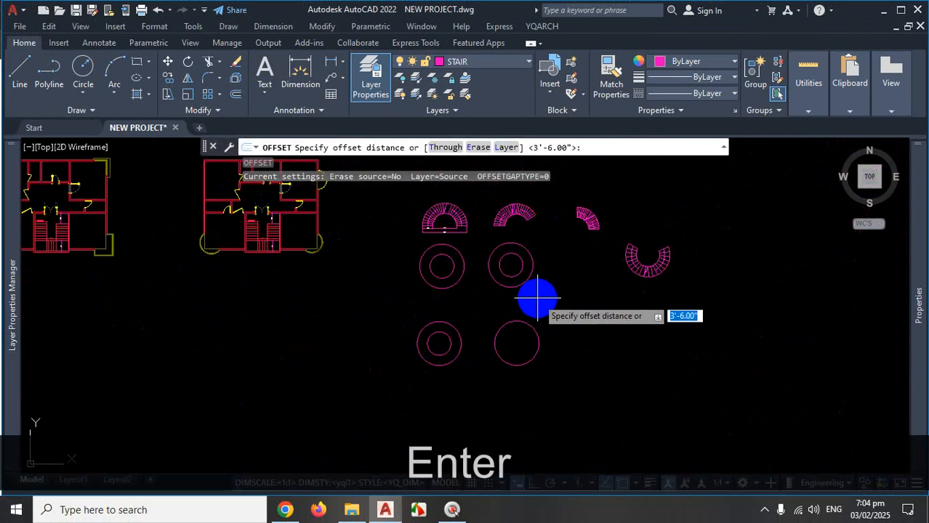
pyautogui.scroll(2, 557, 313)
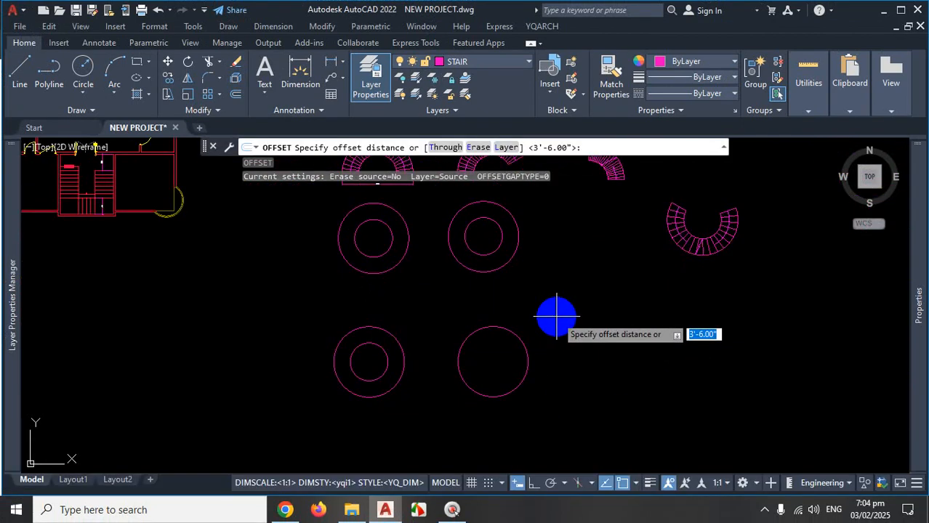
pyautogui.write('42')
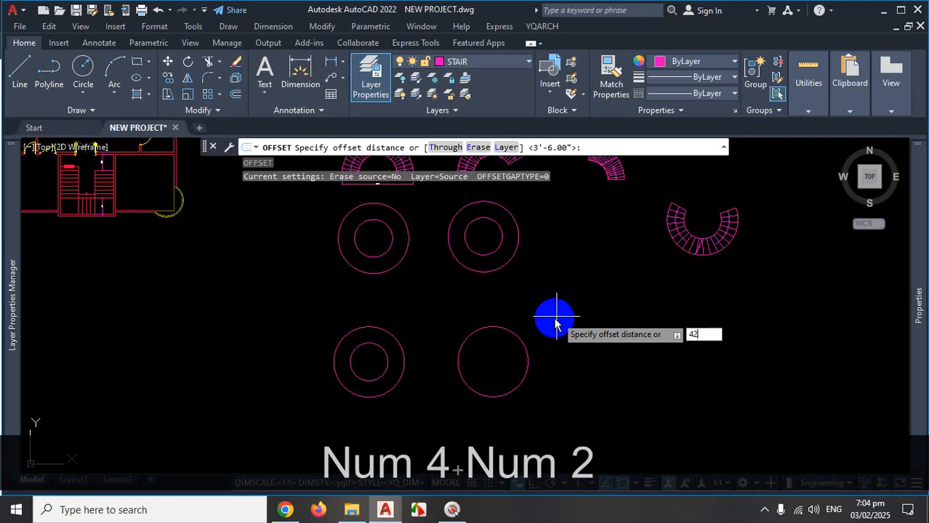
pyautogui.press('Return')
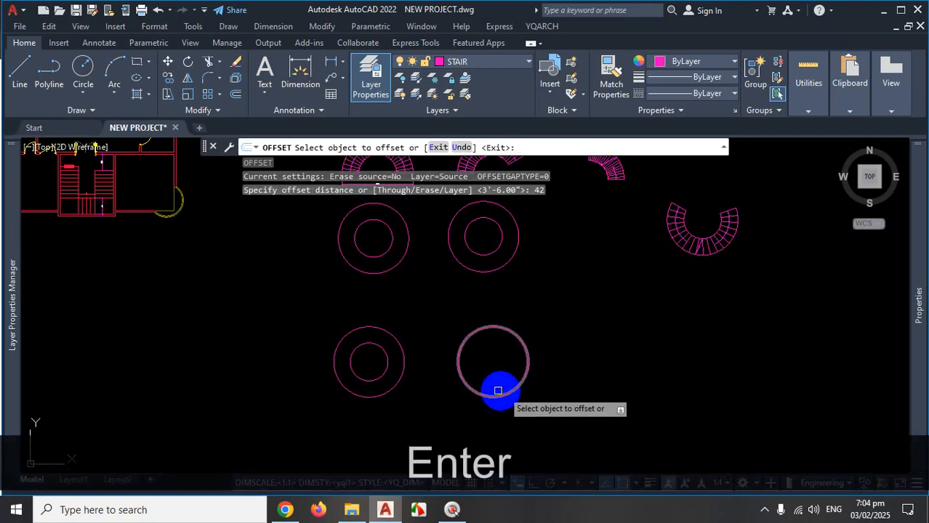
pyautogui.scroll(5, 497, 385)
pyautogui.click(634, 252)
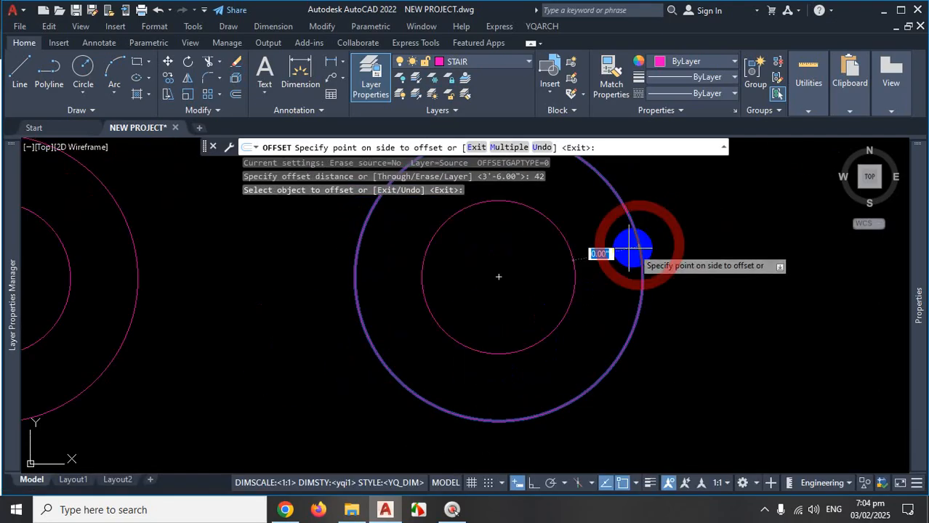
pyautogui.click(548, 274)
pyautogui.scroll(-5, 599, 329)
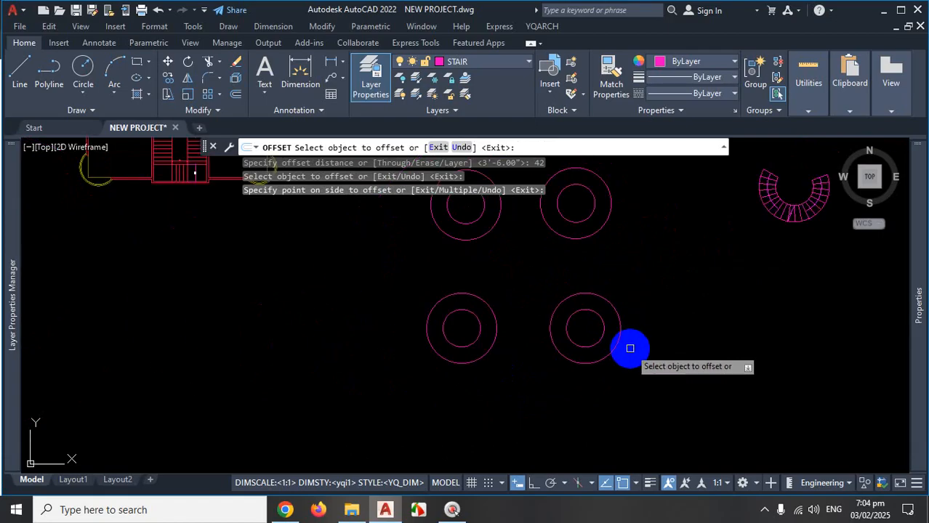
pyautogui.press('Escape')
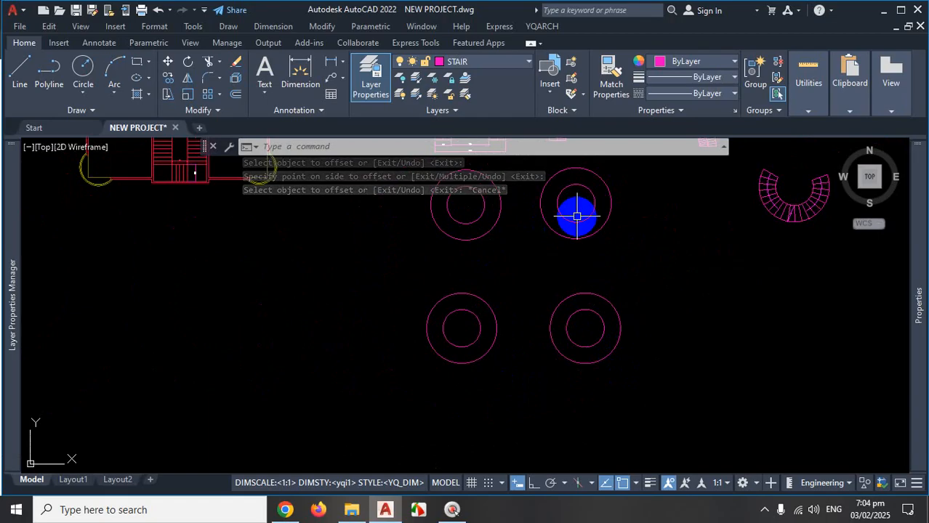
# Erase the R90.0 radius dimension from the dimensioned semicircular stair
pyautogui.click(764, 509)
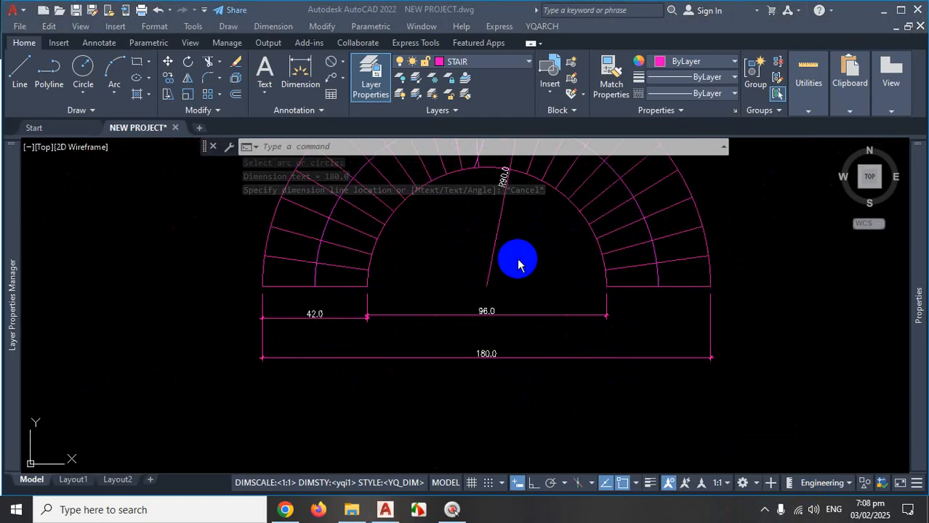
pyautogui.scroll(2, 514, 257)
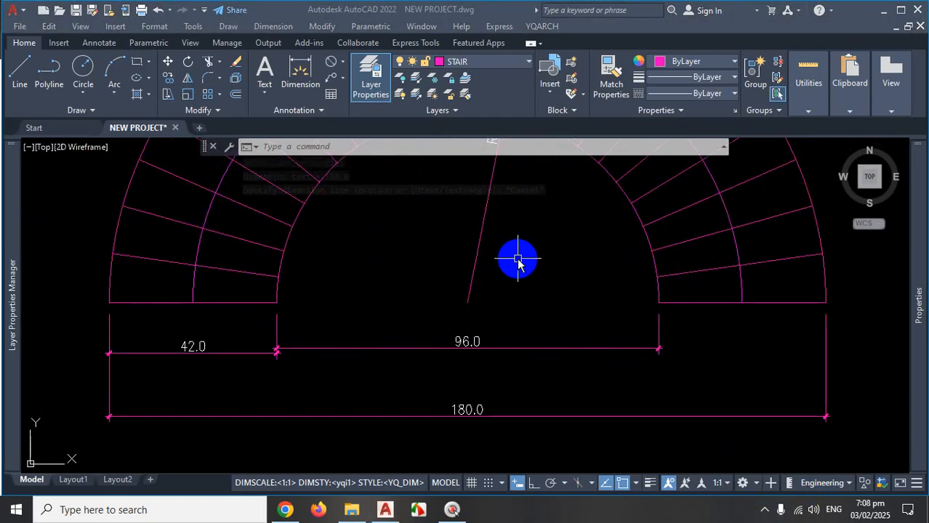
pyautogui.scroll(-4, 518, 258)
pyautogui.scroll(4, 513, 171)
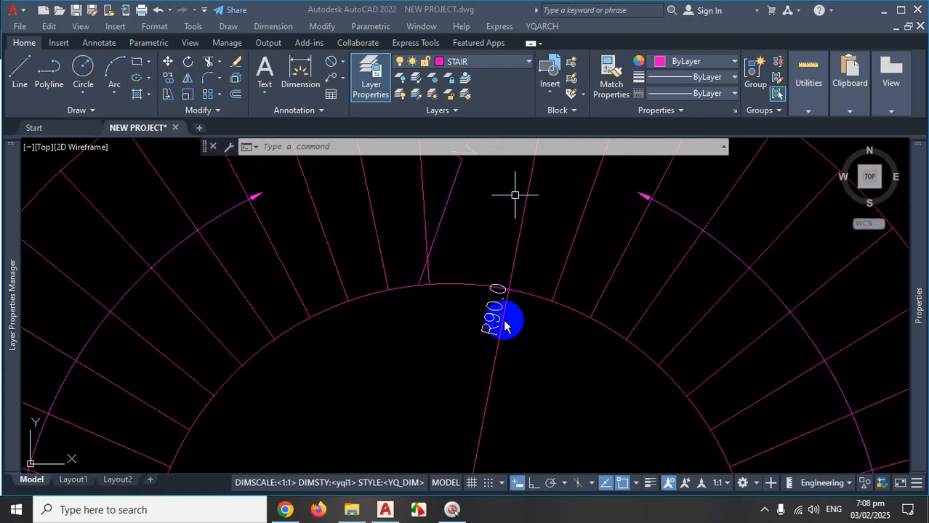
pyautogui.scroll(-10, 512, 309)
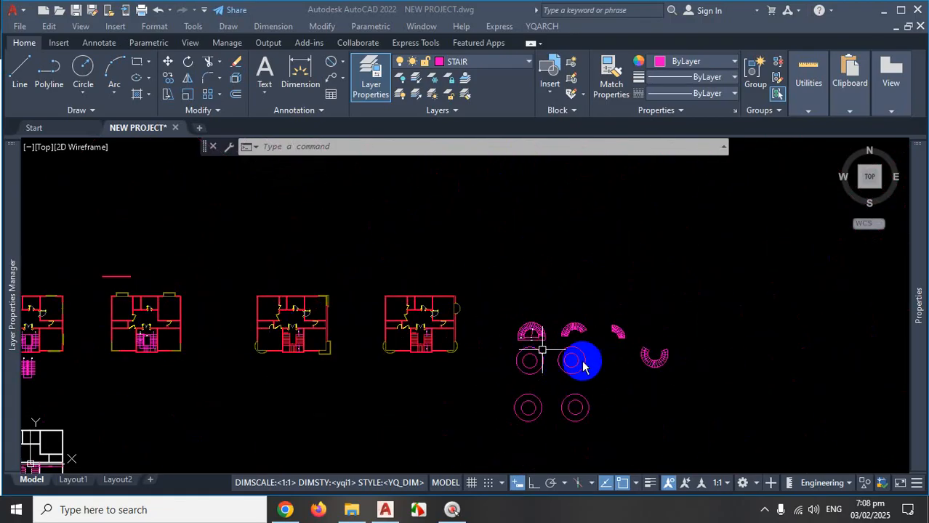
pyautogui.press('Escape')
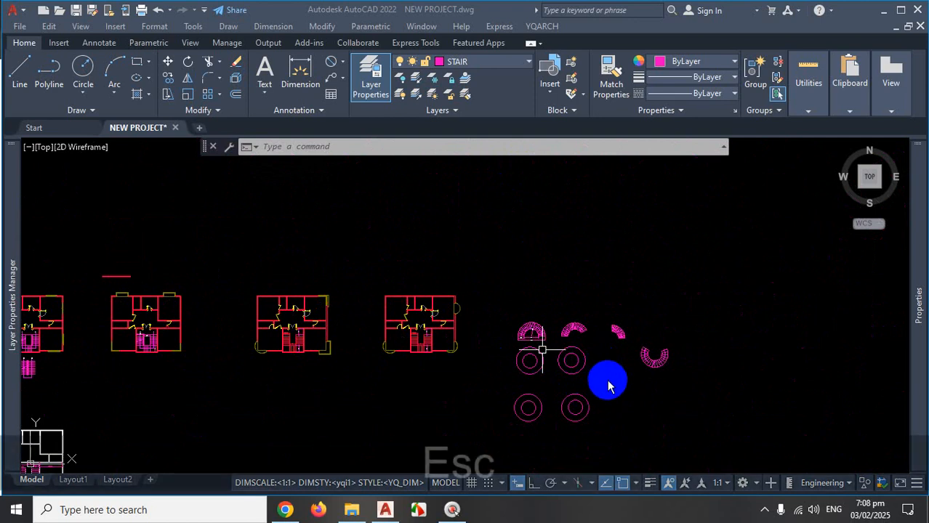
pyautogui.press('Escape')
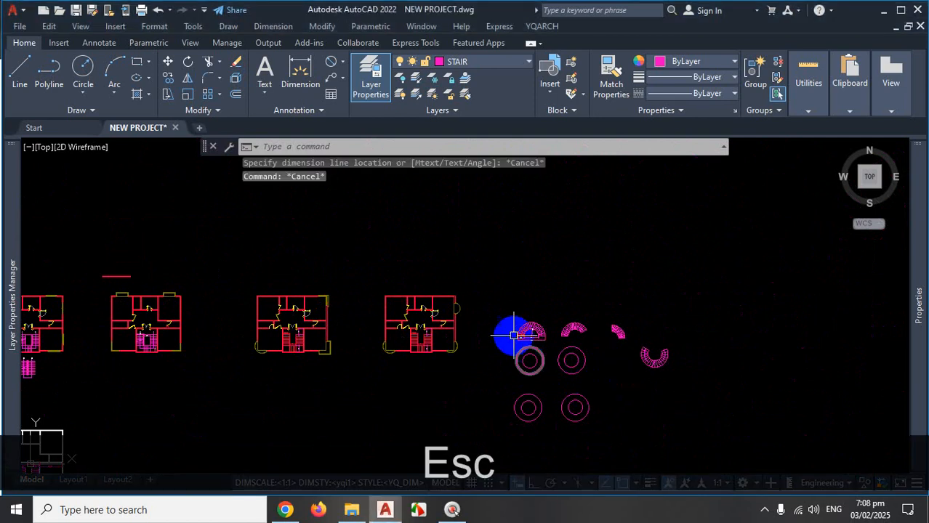
pyautogui.scroll(10, 542, 339)
pyautogui.click(572, 336)
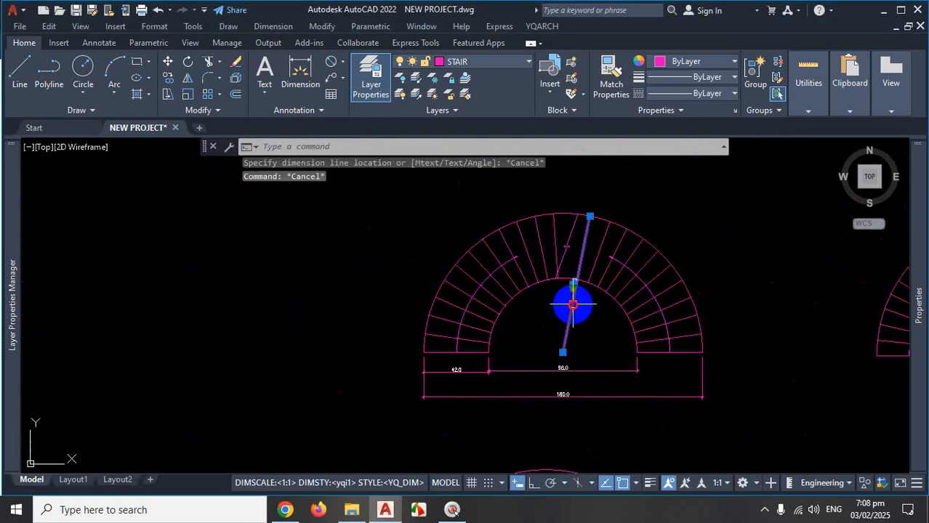
pyautogui.press('Delete')
pyautogui.scroll(-4, 563, 335)
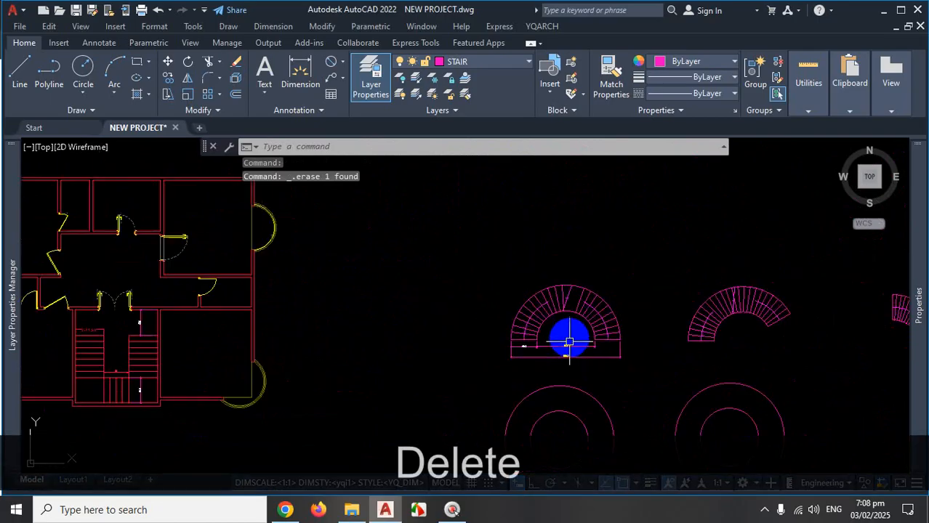
# Examine the dimension spanning the two ends of the inner arc on the dimensioned semicircular stair
pyautogui.scroll(6, 563, 337)
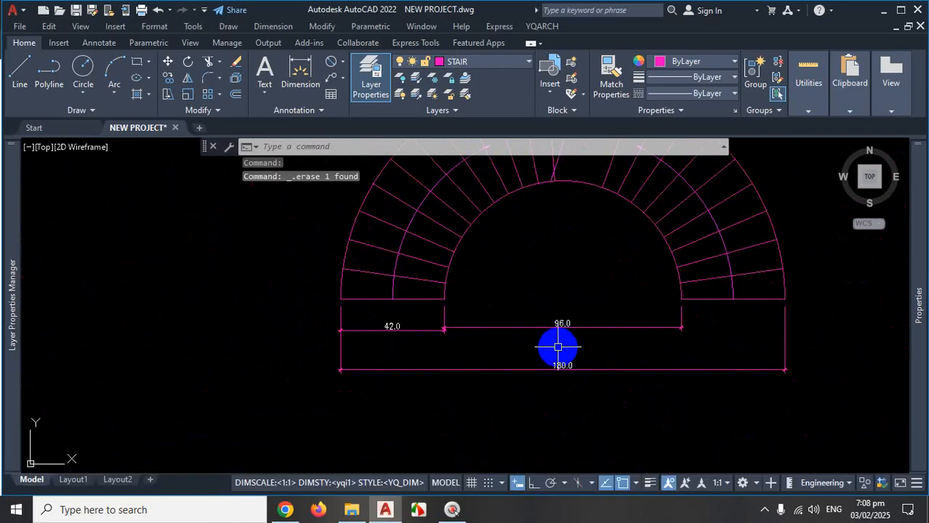
pyautogui.scroll(-2, 502, 329)
pyautogui.scroll(4, 460, 326)
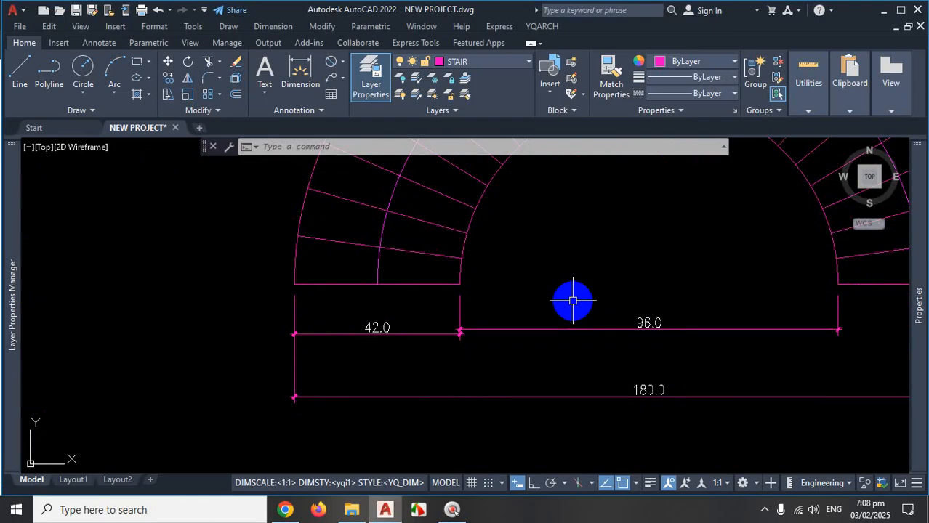
pyautogui.scroll(-3, 482, 320)
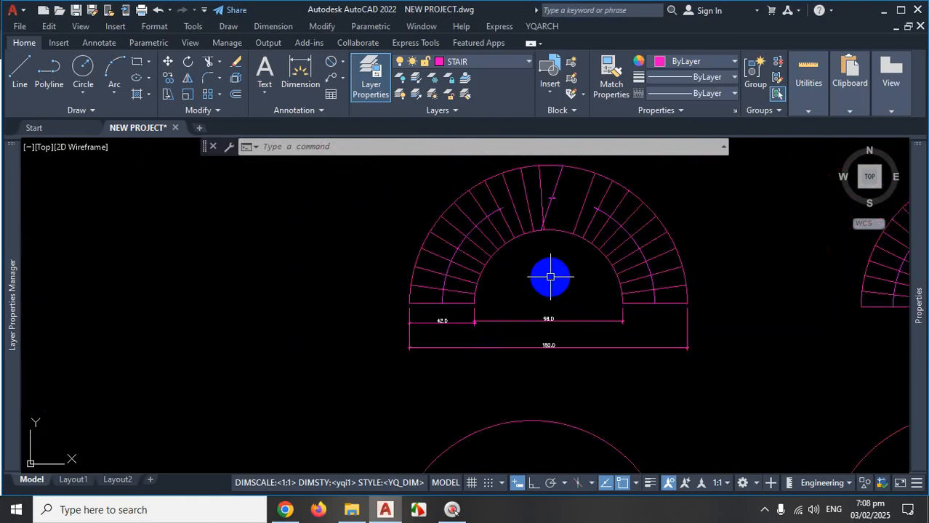
pyautogui.scroll(2, 550, 275)
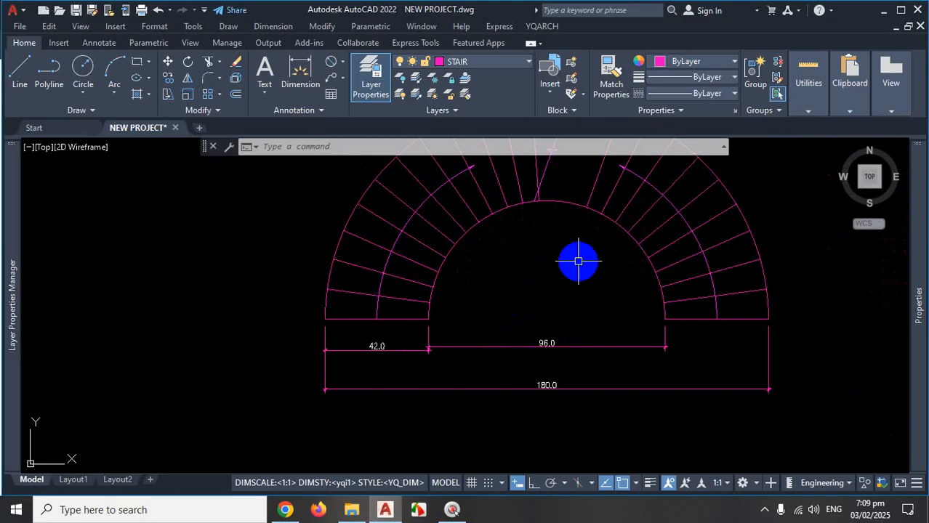
pyautogui.hotkey('ctrl', '1')
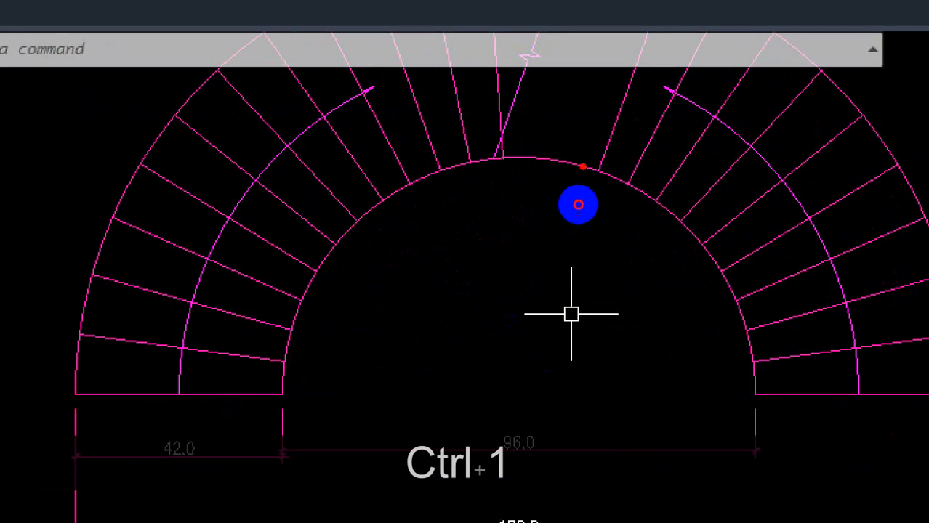
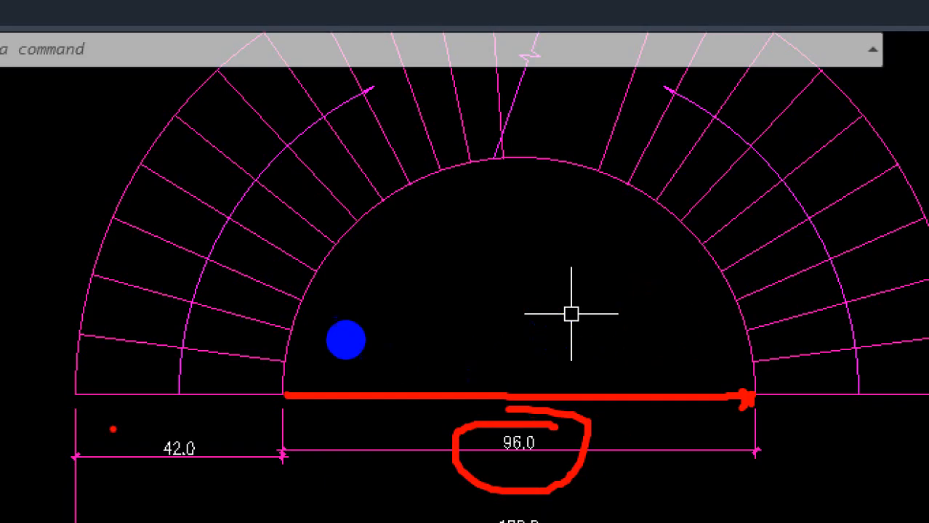
pyautogui.moveTo(428, 318)
pyautogui.mouseDown()
pyautogui.moveTo(669, 326)
pyautogui.moveTo(667, 315)
pyautogui.moveTo(652, 326)
pyautogui.mouseUp()
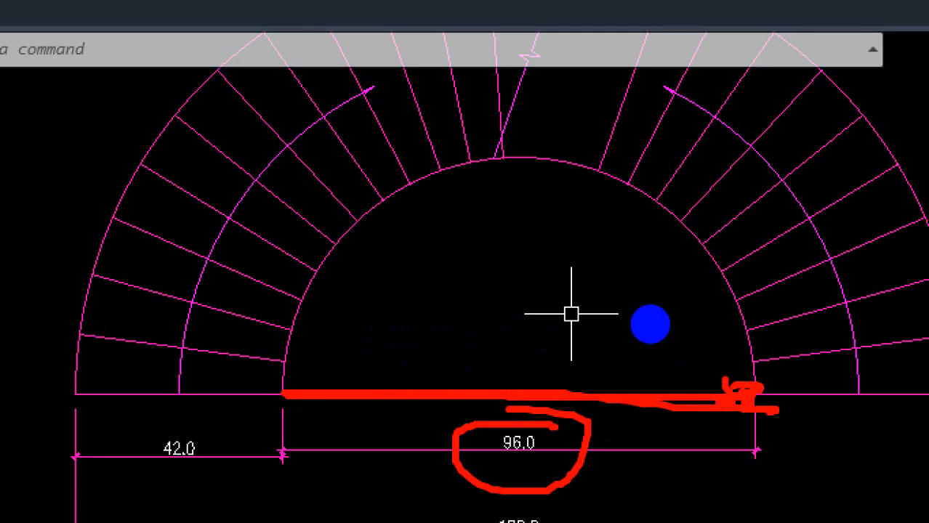
pyautogui.moveTo(424, 318); pyautogui.dragTo(663, 317)
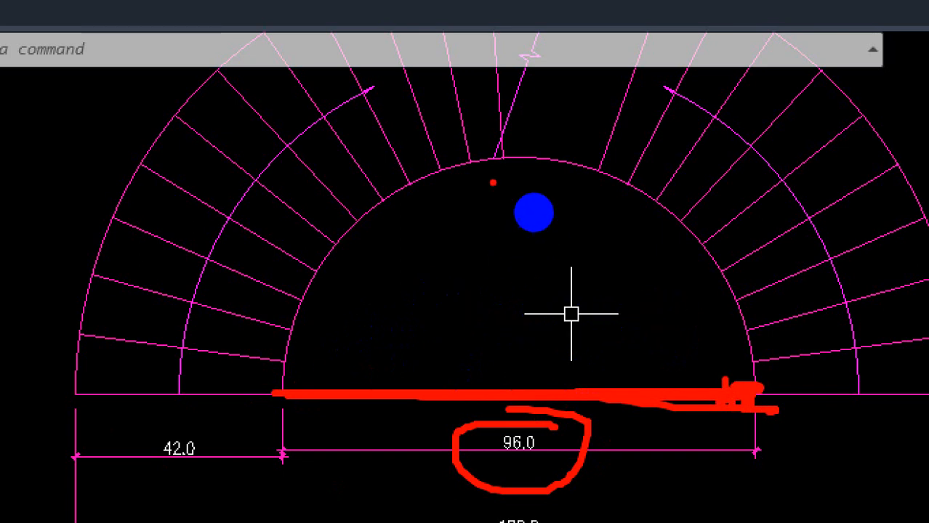
pyautogui.hotkey('ctrl', '1')
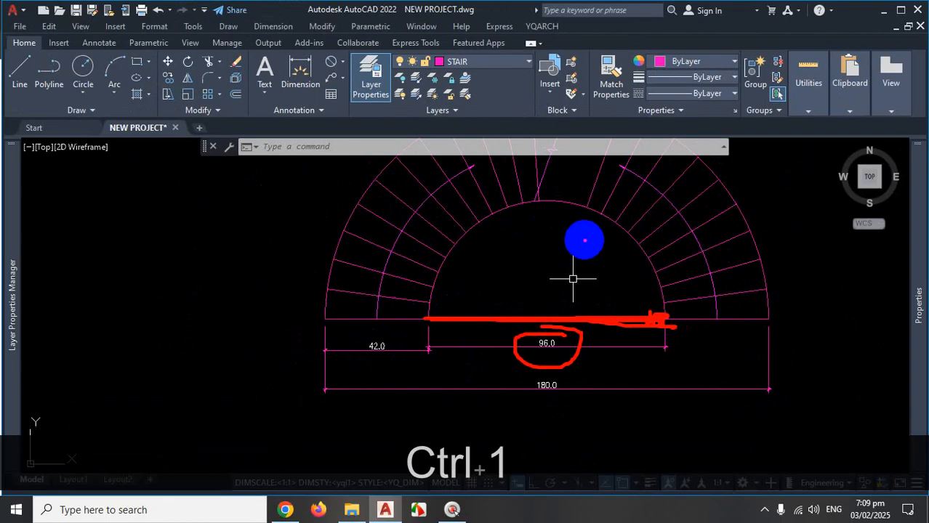
pyautogui.press('Escape')
# Examine the inner circle's diameter in the concentric pair directly below the dimensioned stair, comparing it with the stair's inner opening
pyautogui.scroll(-6, 582, 242)
pyautogui.scroll(5, 561, 381)
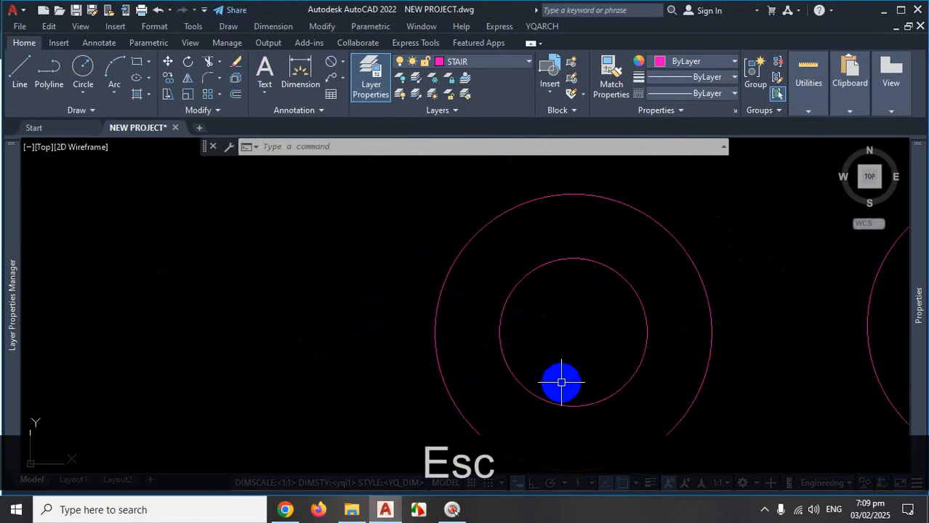
pyautogui.hotkey('ctrl', '1')
pyautogui.click(574, 342)
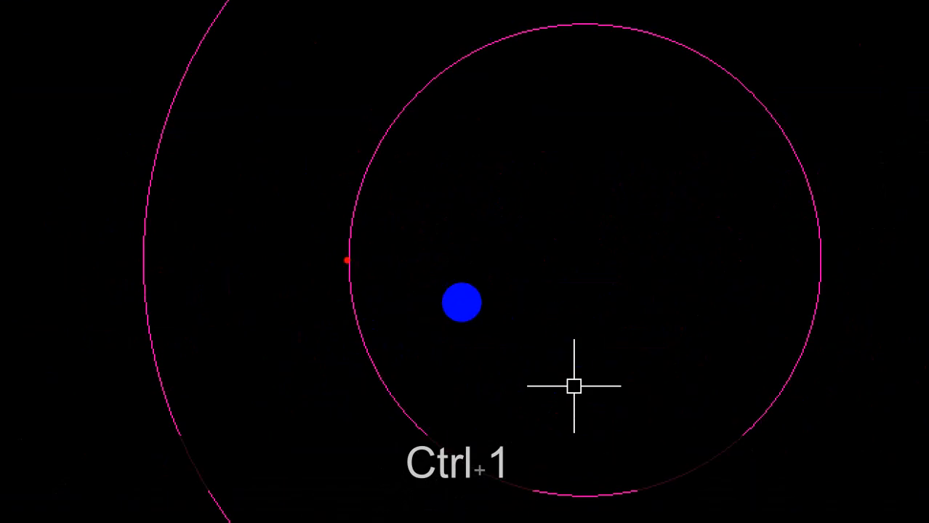
pyautogui.moveTo(351, 274)
pyautogui.mouseDown()
pyautogui.moveTo(667, 278)
pyautogui.moveTo(832, 264)
pyautogui.mouseUp()
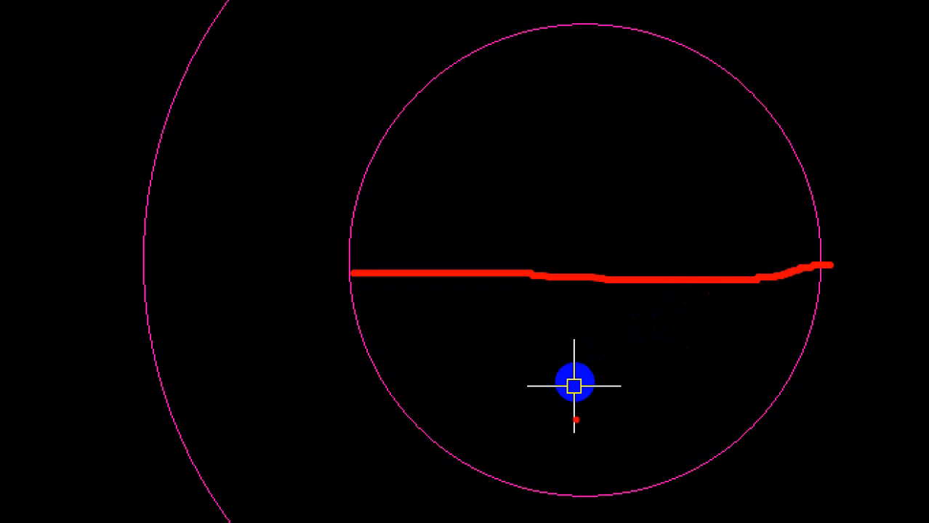
pyautogui.hotkey('ctrl', '1')
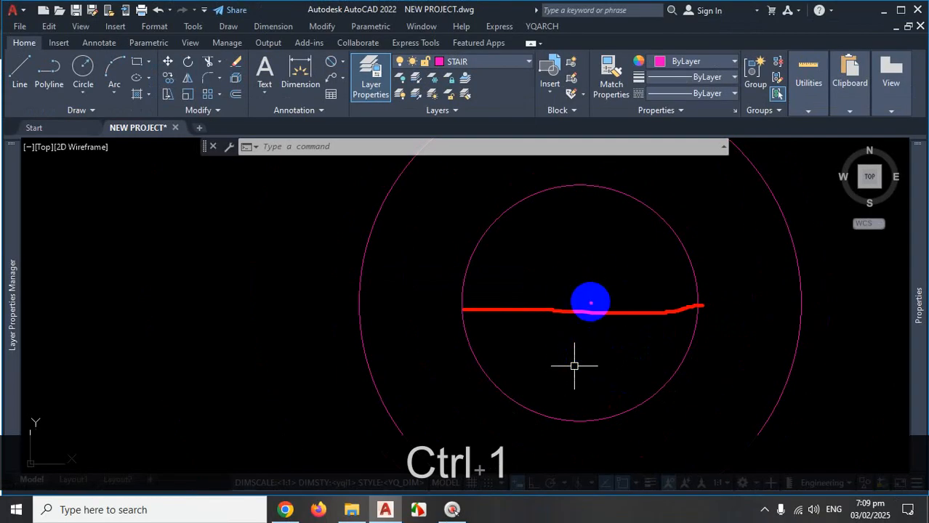
pyautogui.moveTo(572, 274); pyautogui.dragTo(577, 294)
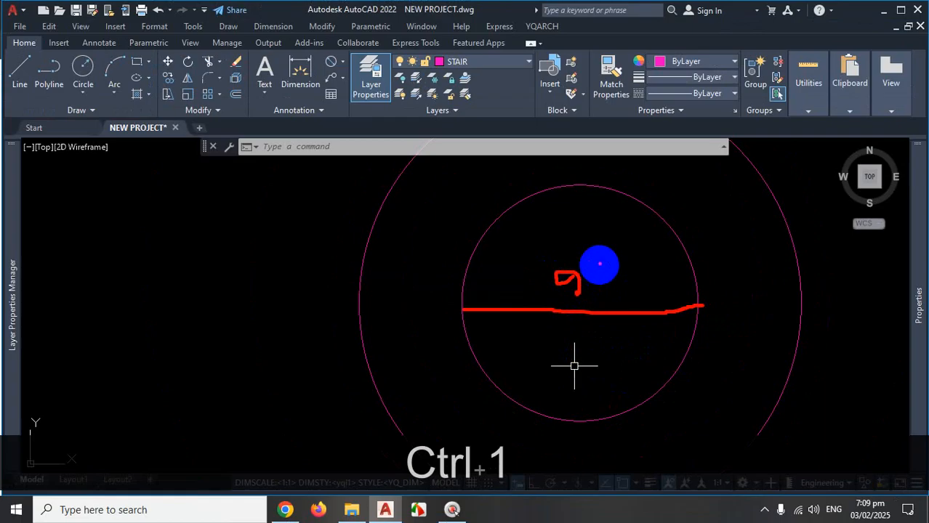
pyautogui.moveTo(599, 262)
pyautogui.mouseDown()
pyautogui.moveTo(608, 272)
pyautogui.moveTo(596, 272)
pyautogui.moveTo(621, 253)
pyautogui.mouseUp()
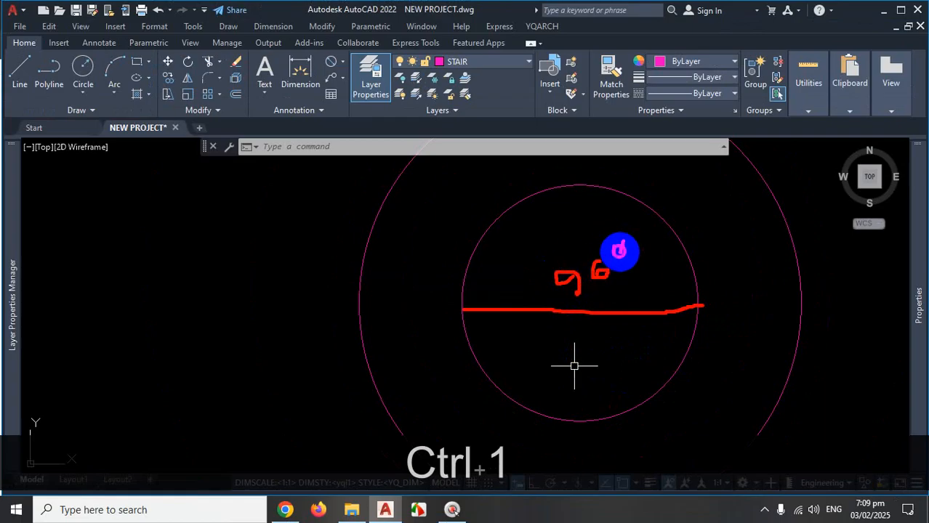
pyautogui.moveTo(642, 286); pyautogui.dragTo(589, 300)
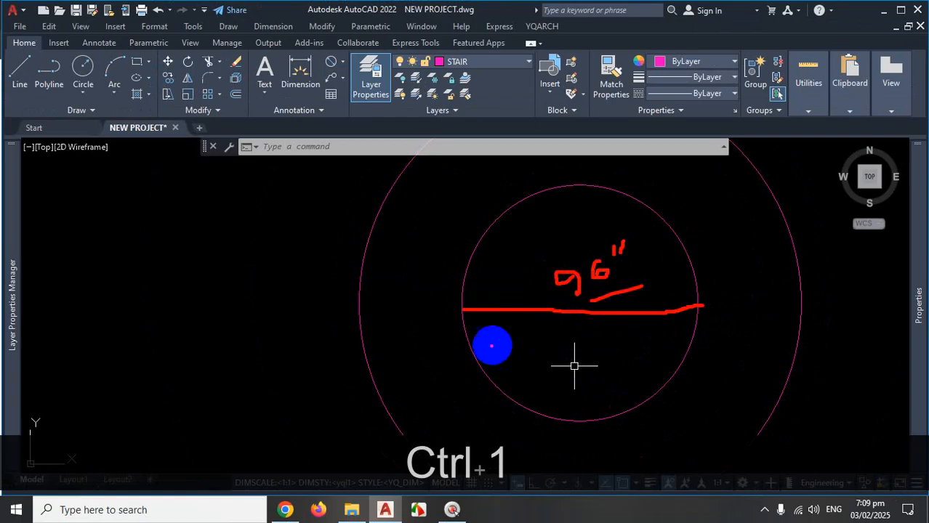
pyautogui.press('Escape')
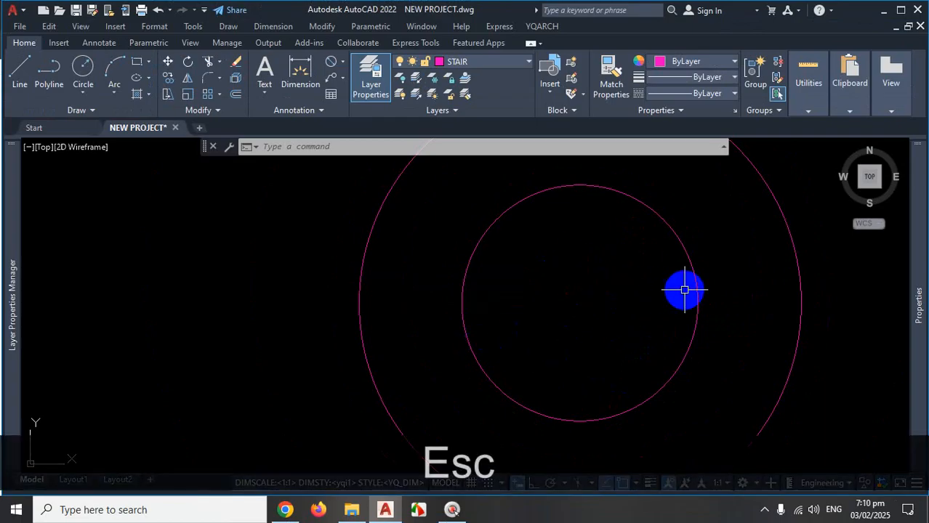
# Examine the inner circle's 48-inch radius in the concentric pair directly below the dimensioned stair
pyautogui.hotkey('ctrl', '1')
pyautogui.click(637, 322)
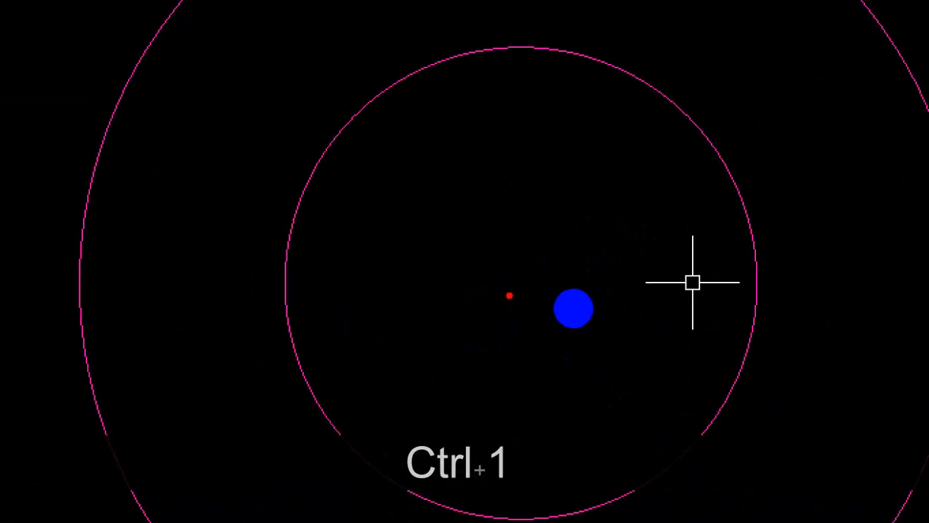
pyautogui.moveTo(491, 291); pyautogui.dragTo(756, 296)
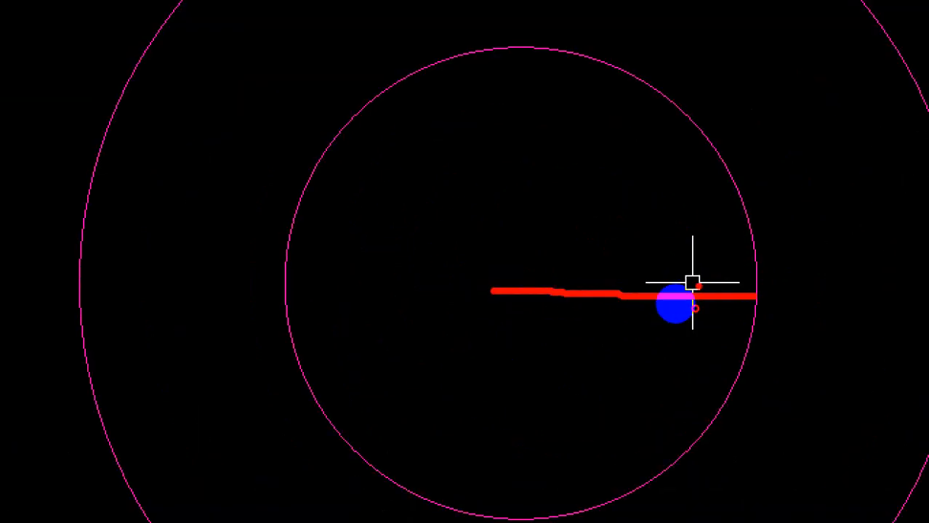
pyautogui.moveTo(565, 218)
pyautogui.mouseDown()
pyautogui.moveTo(616, 272)
pyautogui.moveTo(626, 259)
pyautogui.mouseUp()
pyautogui.moveTo(629, 216)
pyautogui.mouseDown()
pyautogui.moveTo(655, 198)
pyautogui.moveTo(650, 234)
pyautogui.moveTo(653, 213)
pyautogui.mouseUp()
pyautogui.moveTo(692, 176); pyautogui.dragTo(688, 195)
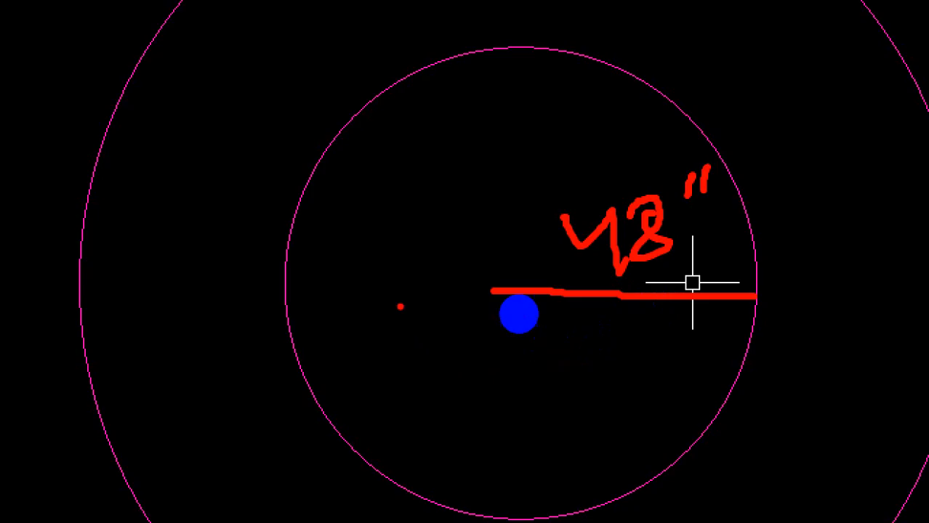
pyautogui.press('Escape')
# Compare the straight end edge of the dimensioned semicircular stair with the gap between the two concentric circles directly below it
pyautogui.scroll(-3, 543, 320)
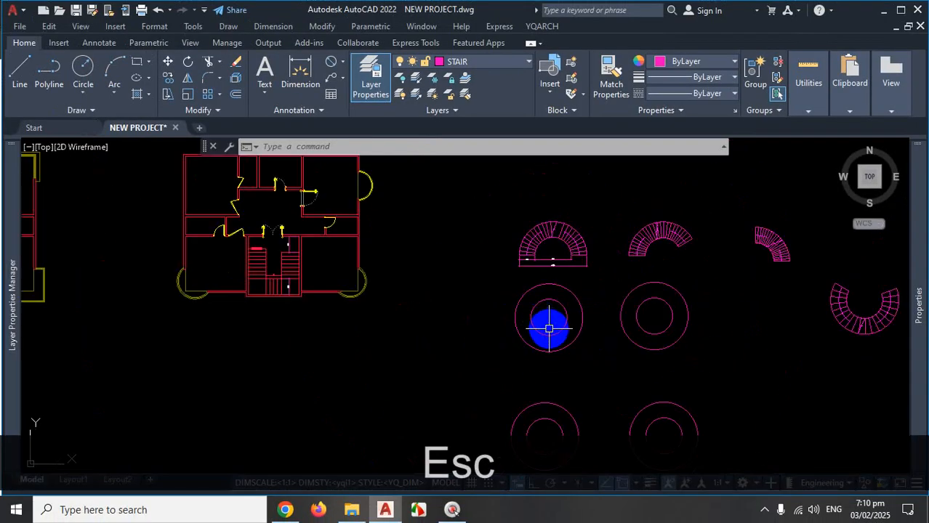
pyautogui.scroll(2, 548, 329)
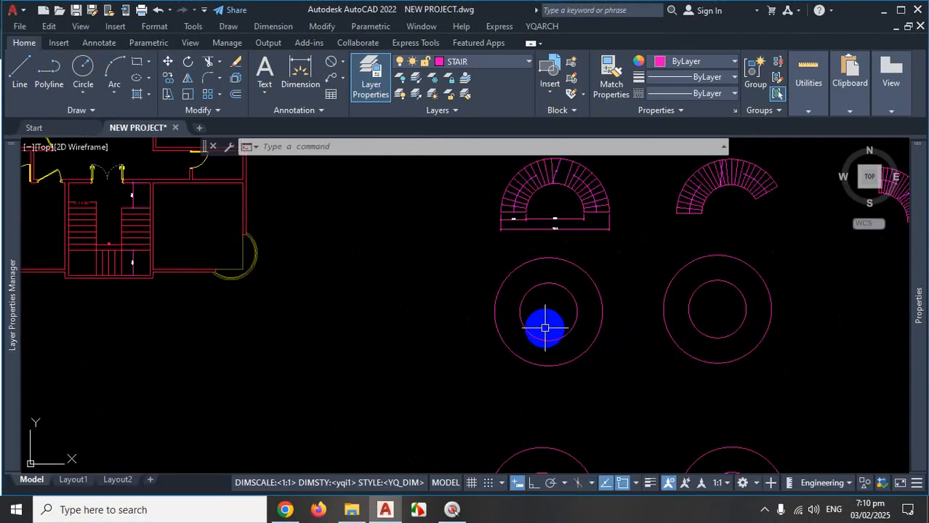
pyautogui.scroll(-4, 524, 325)
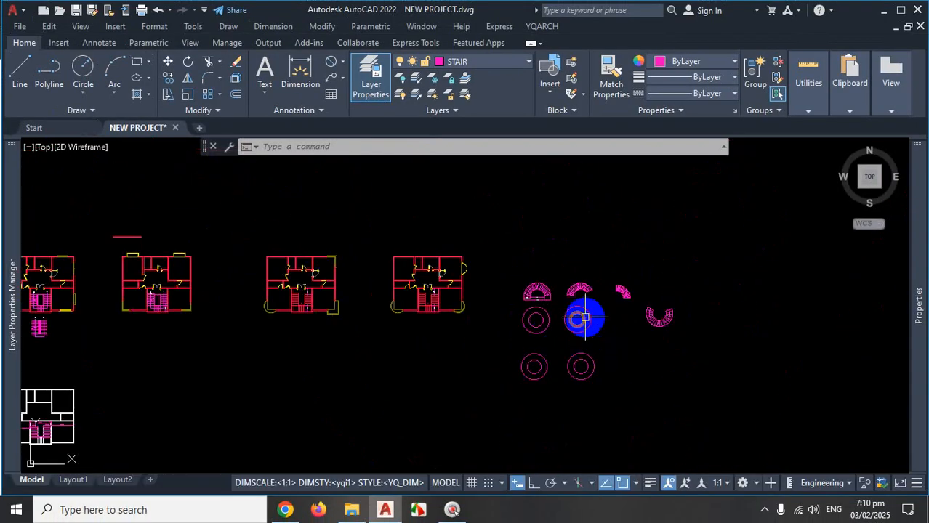
pyautogui.scroll(2, 474, 298)
pyautogui.scroll(5, 474, 298)
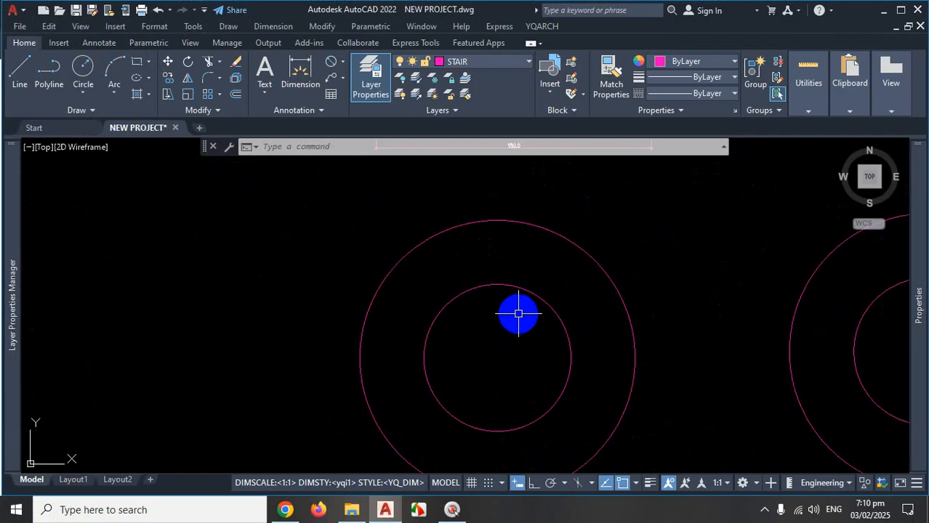
pyautogui.scroll(-4, 536, 335)
pyautogui.scroll(-4, 537, 335)
pyautogui.scroll(4, 556, 269)
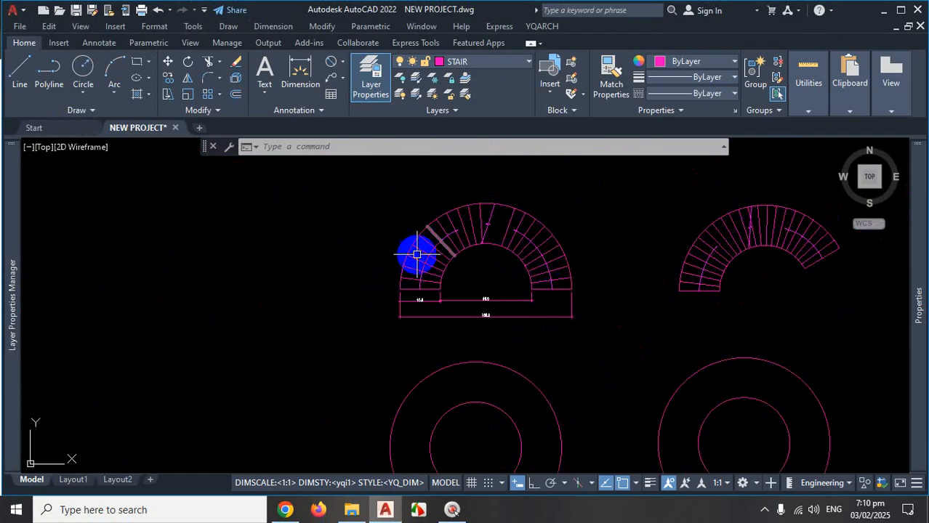
pyautogui.scroll(3, 536, 289)
pyautogui.scroll(-4, 669, 255)
pyautogui.scroll(5, 622, 286)
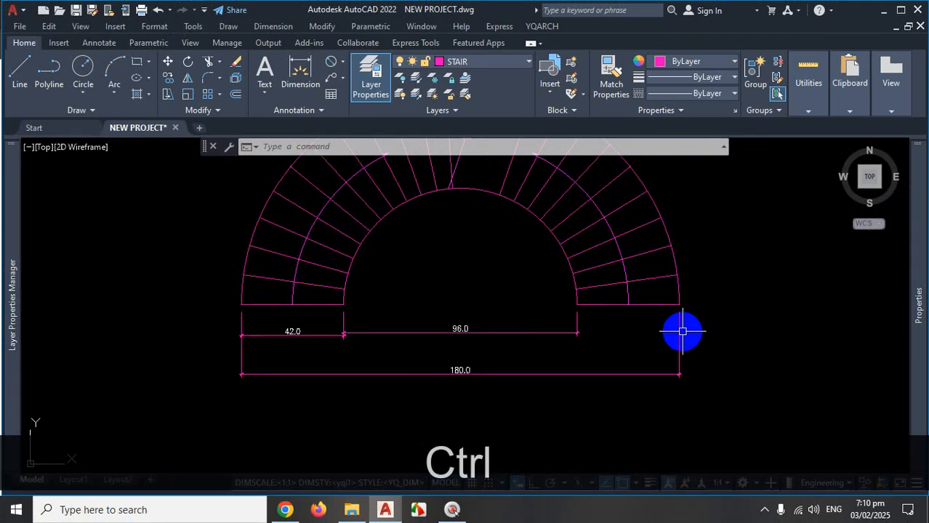
pyautogui.hotkey('ctrl', '1')
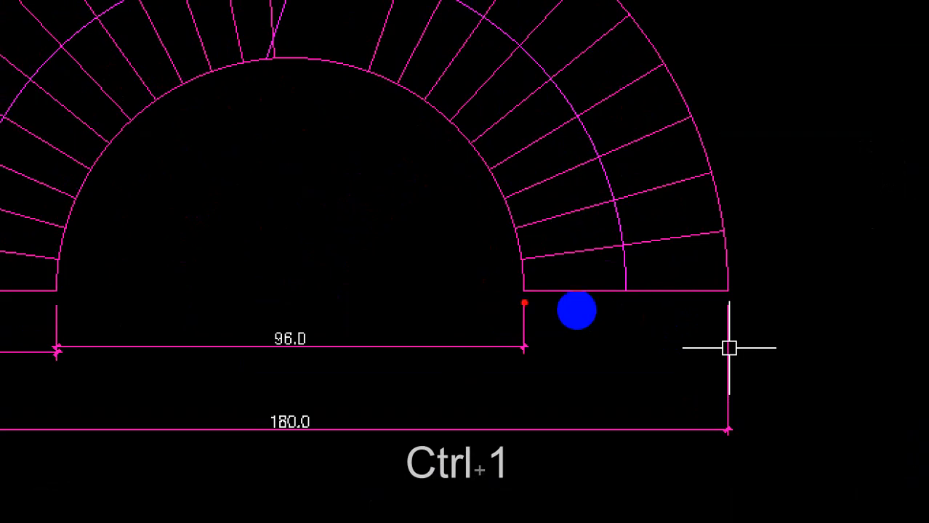
pyautogui.moveTo(524, 292); pyautogui.dragTo(727, 289)
pyautogui.press('Escape')
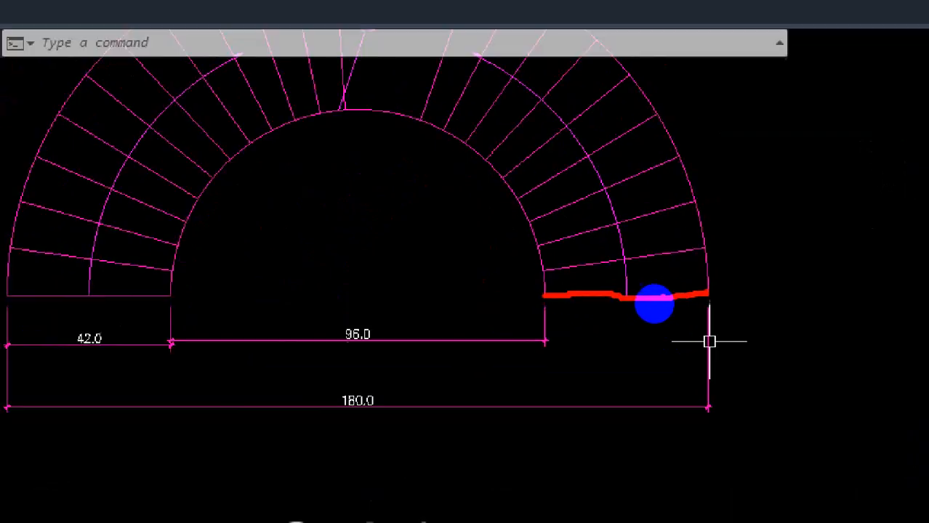
pyautogui.scroll(-2, 614, 313)
pyautogui.scroll(4, 607, 337)
pyautogui.scroll(4, 607, 337)
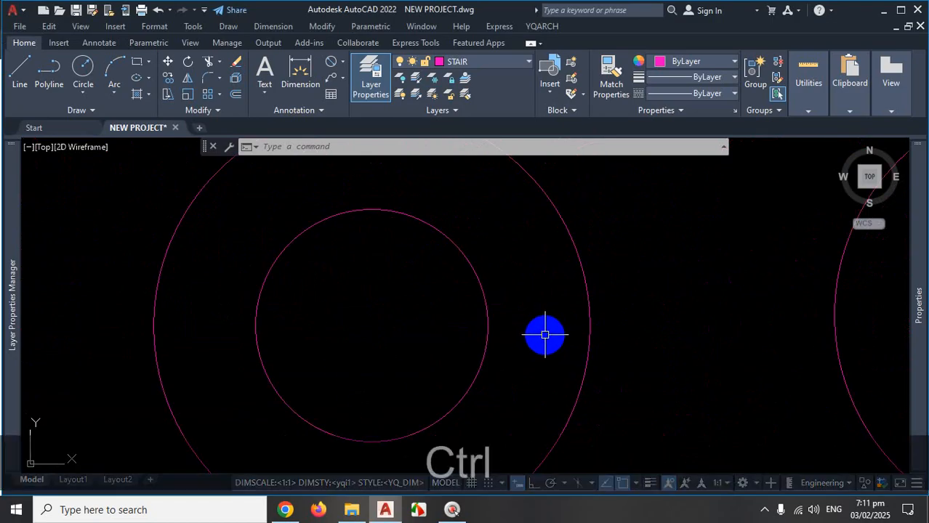
pyautogui.hotkey('ctrl', '1')
pyautogui.moveTo(445, 310); pyautogui.dragTo(660, 309)
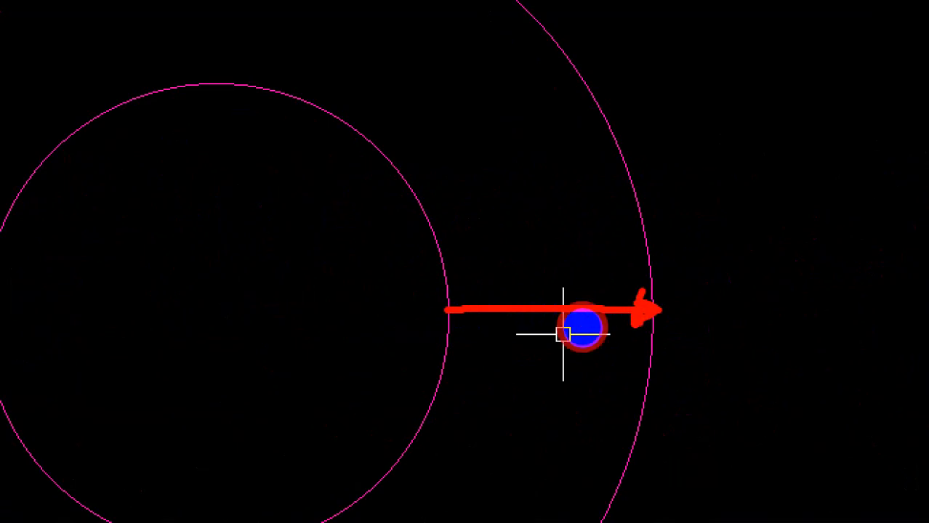
pyautogui.press('Escape')
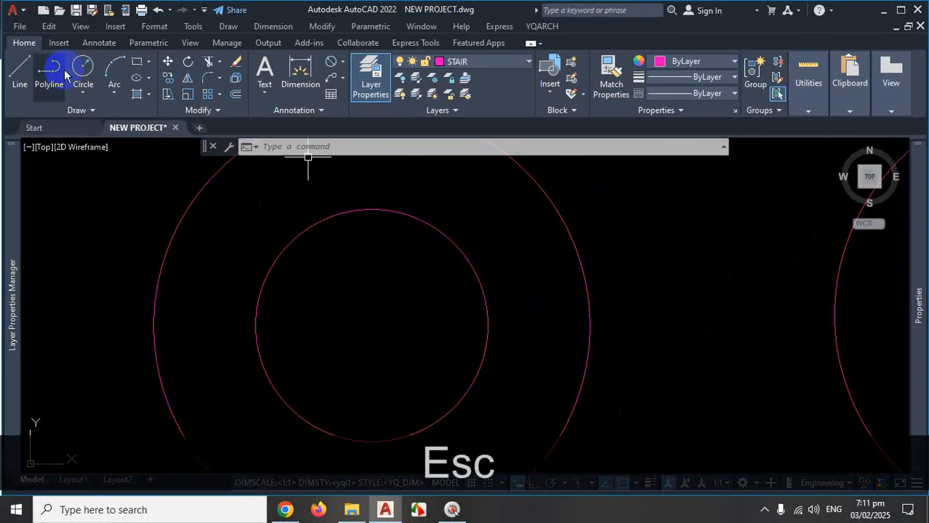
pyautogui.click(20, 72)
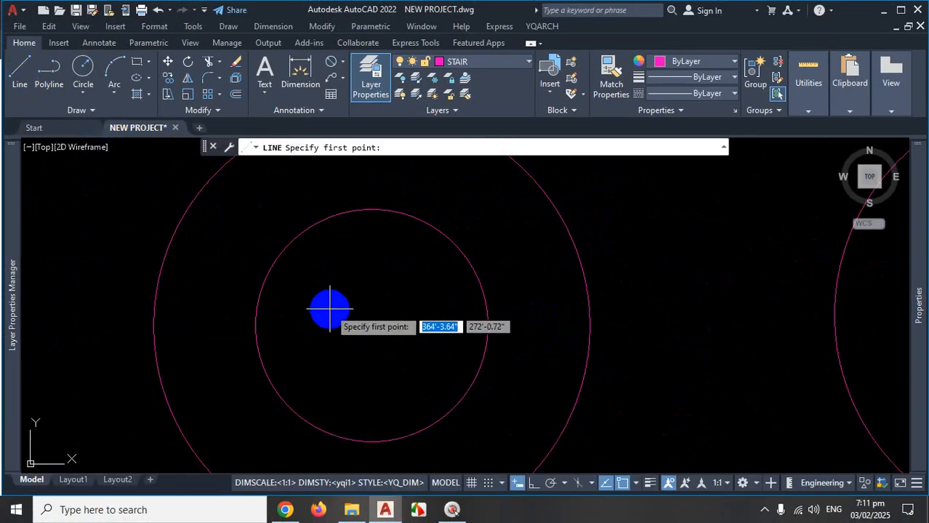
pyautogui.click(635, 484)
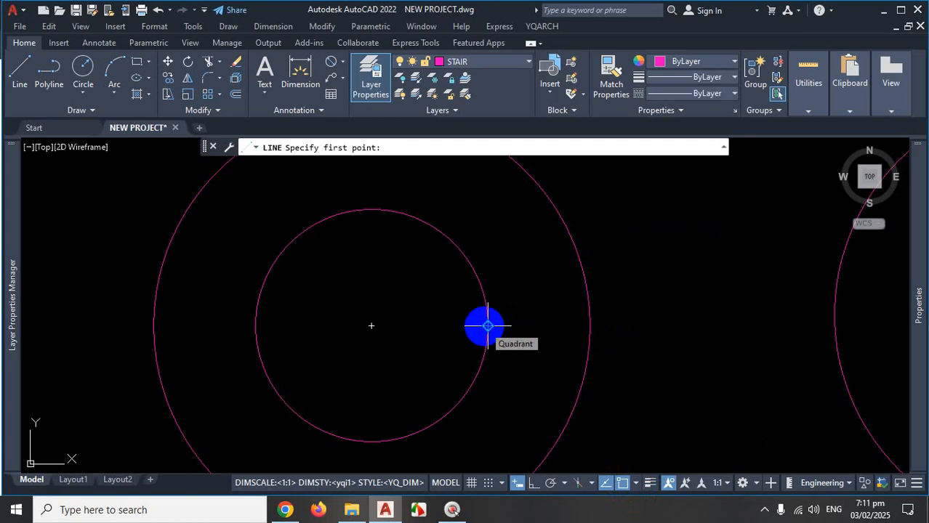
pyautogui.click(636, 483)
pyautogui.click(650, 314)
pyautogui.click(528, 361)
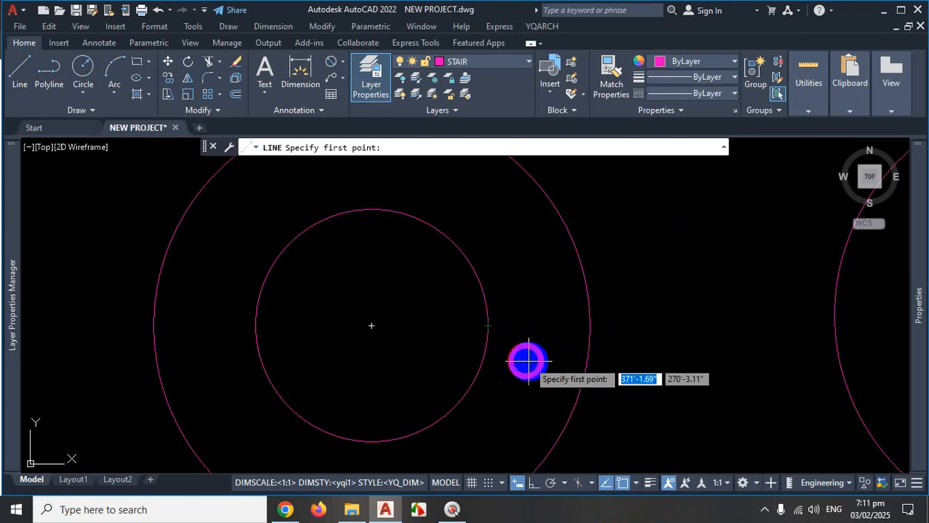
pyautogui.press('Escape')
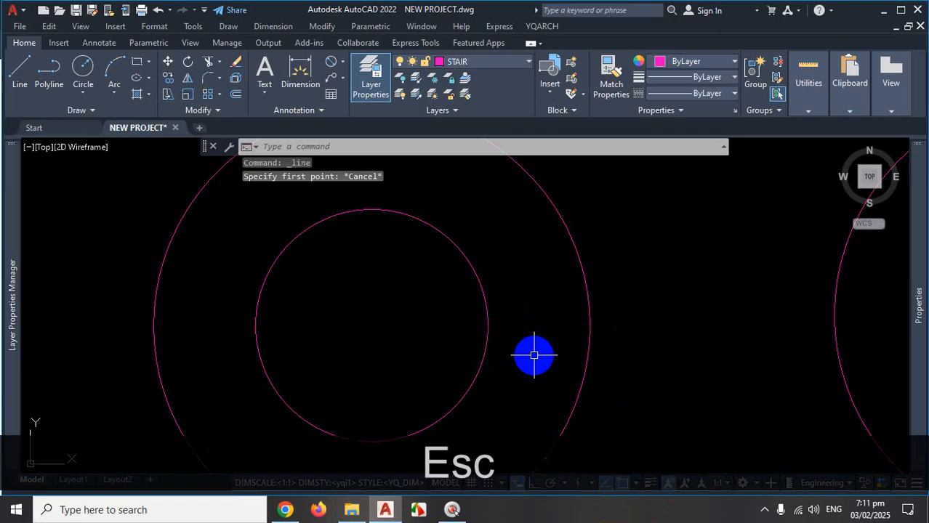
pyautogui.write('l')
pyautogui.press('Return')
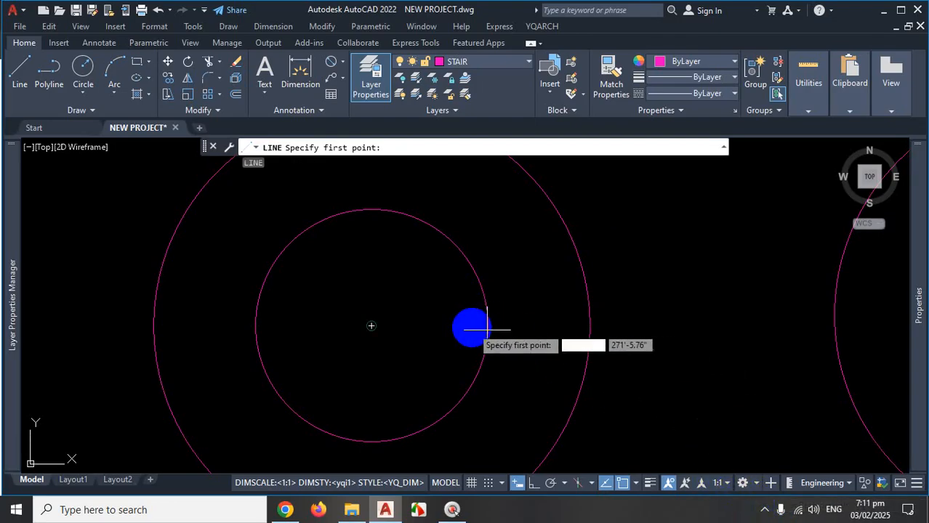
pyautogui.scroll(-6, 533, 369)
pyautogui.scroll(5, 534, 369)
pyautogui.press('Escape')
# Review the enabled object snap modes and examine the four quadrant points of the inner circle below the dimensioned stair
pyautogui.scroll(4, 472, 301)
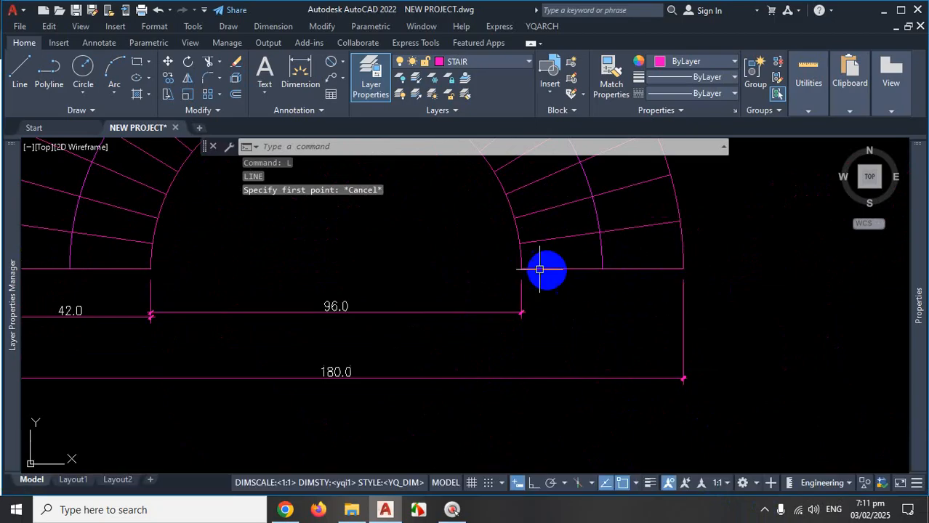
pyautogui.scroll(-5, 581, 280)
pyautogui.scroll(-2, 592, 328)
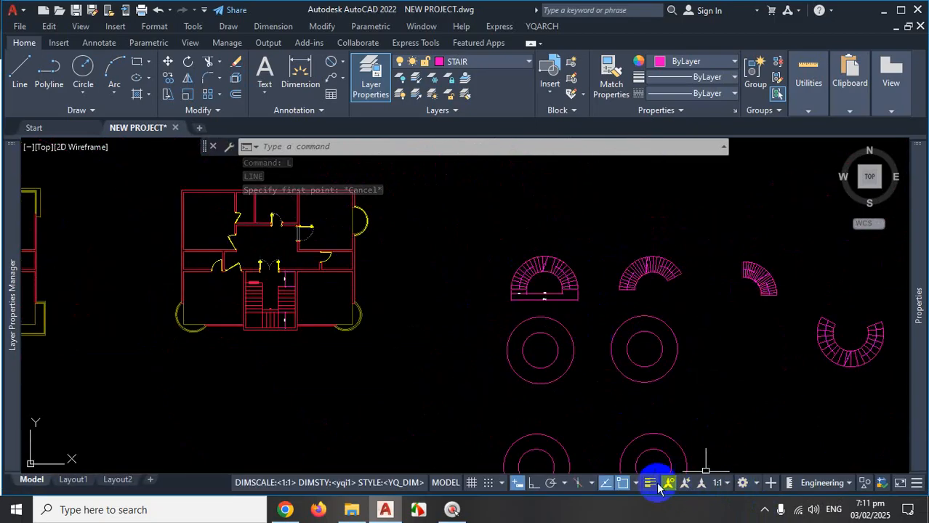
pyautogui.click(636, 483)
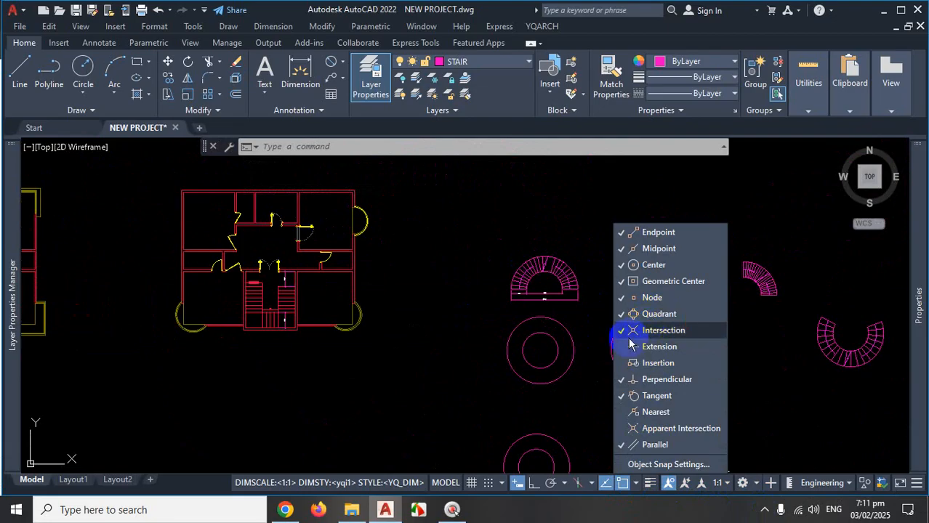
pyautogui.press('Escape')
pyautogui.scroll(4, 574, 331)
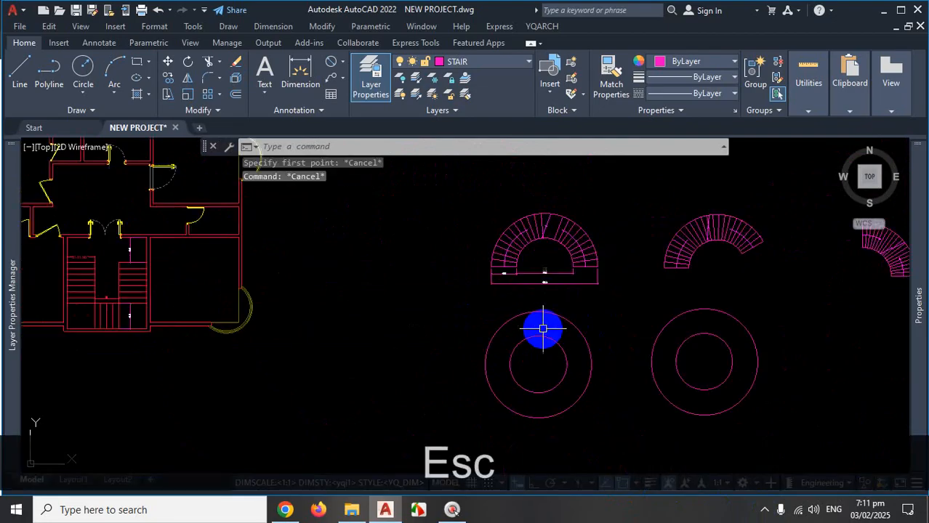
pyautogui.scroll(-2, 583, 362)
pyautogui.scroll(3, 574, 385)
pyautogui.hotkey('ctrl', '1')
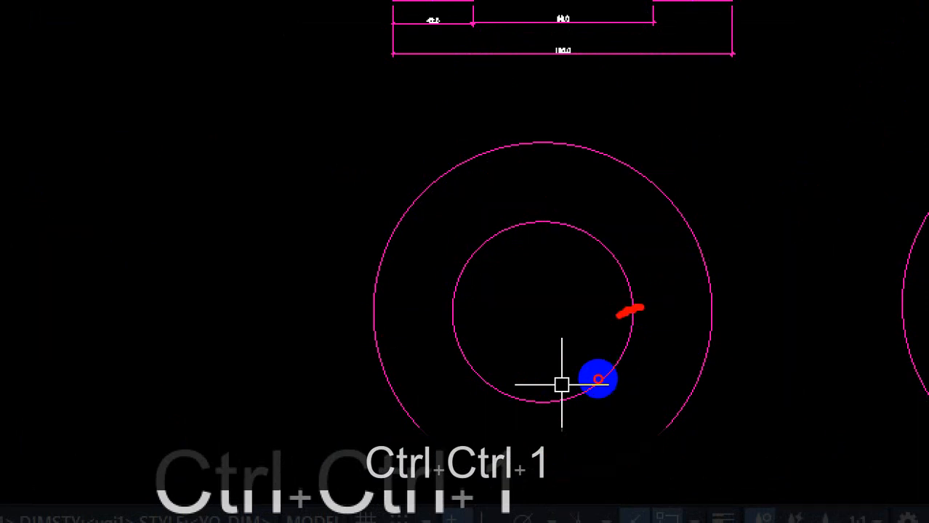
pyautogui.moveTo(547, 200); pyautogui.dragTo(541, 233)
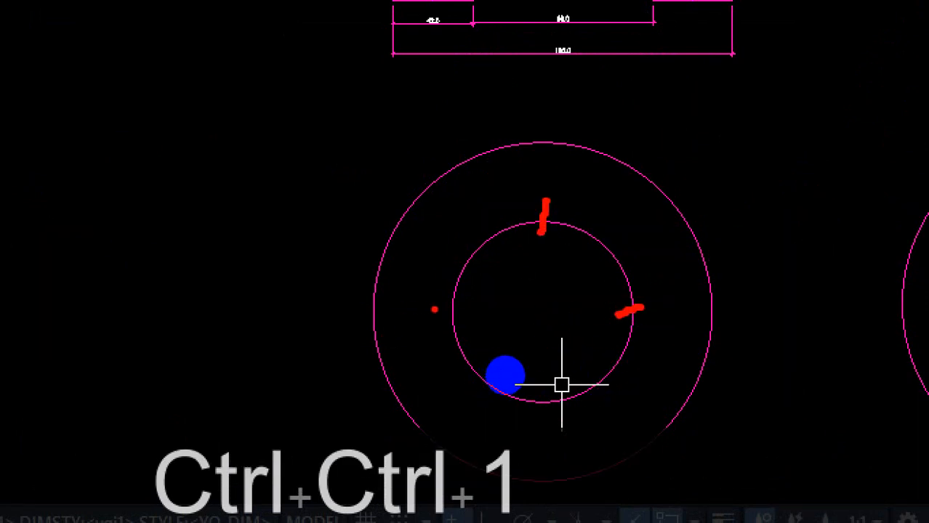
pyautogui.moveTo(435, 310); pyautogui.dragTo(469, 309)
pyautogui.moveTo(534, 384); pyautogui.dragTo(529, 420)
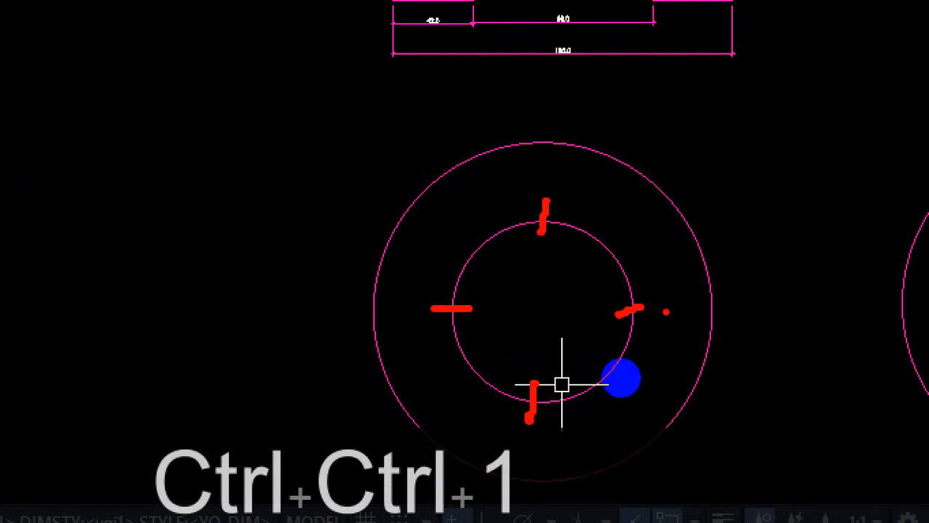
pyautogui.moveTo(657, 298)
pyautogui.mouseDown()
pyautogui.moveTo(611, 314)
pyautogui.moveTo(647, 295)
pyautogui.moveTo(716, 309)
pyautogui.mouseUp()
pyautogui.moveTo(634, 317); pyautogui.dragTo(725, 315)
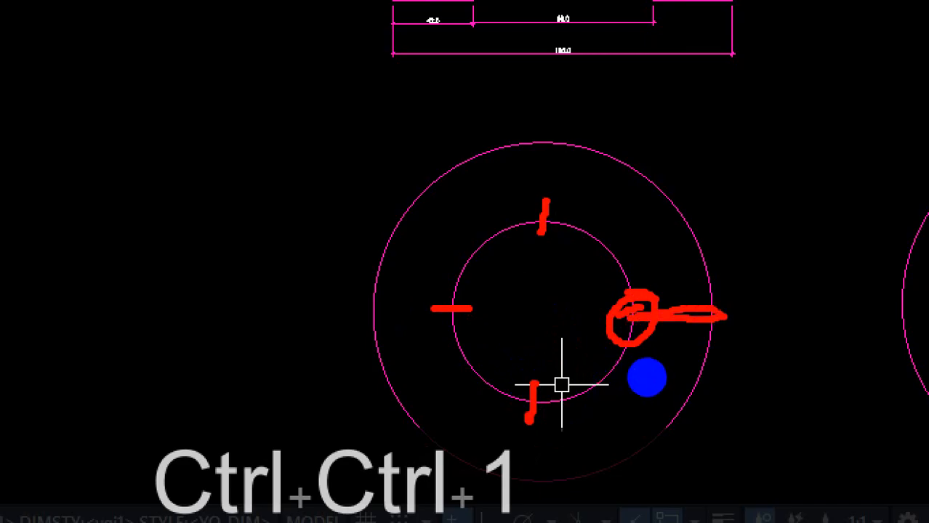
pyautogui.press('Escape')
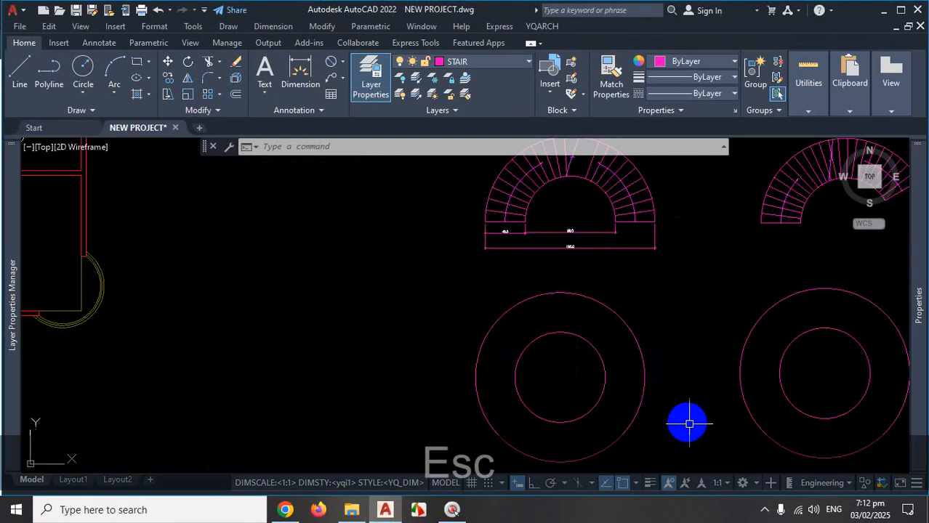
# Draw a horizontal line from the inner circle's east quadrant to the outer circle's east quadrant in the pair below the dimensioned stair
pyautogui.click(636, 482)
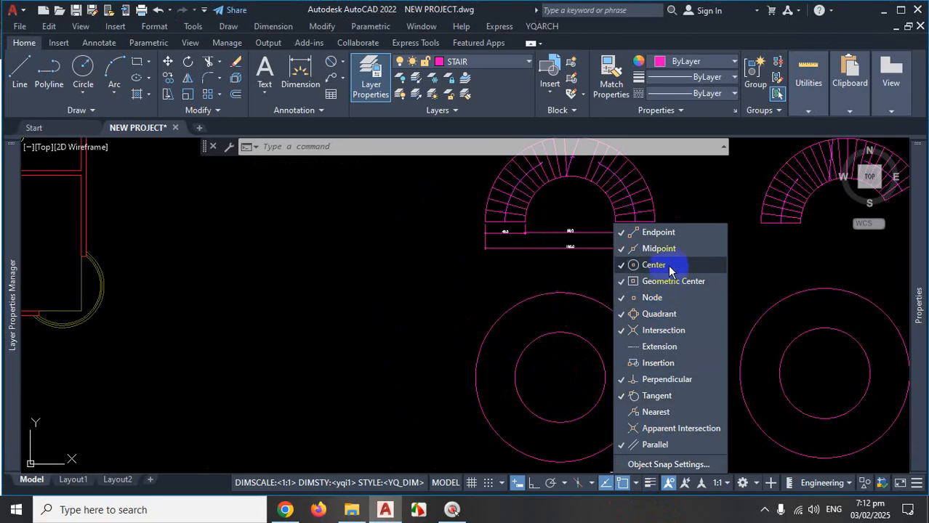
pyautogui.click(446, 290)
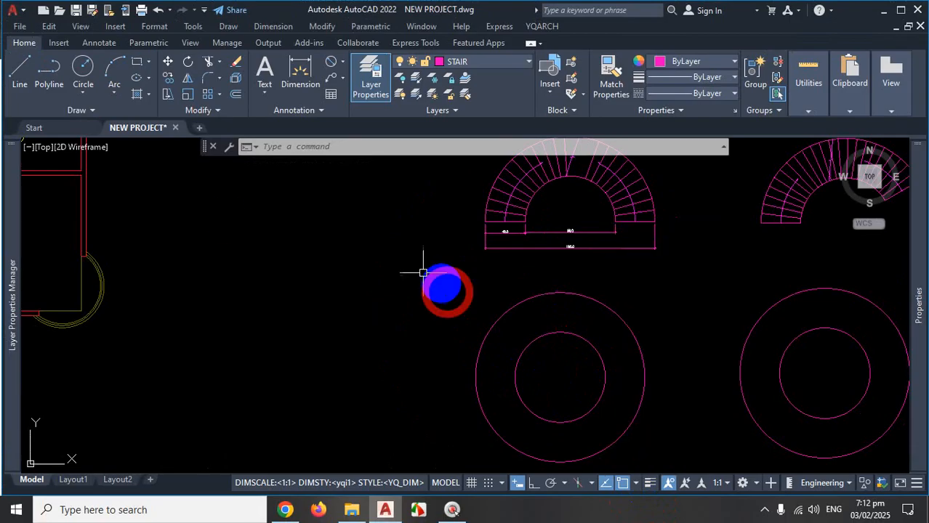
pyautogui.click(20, 73)
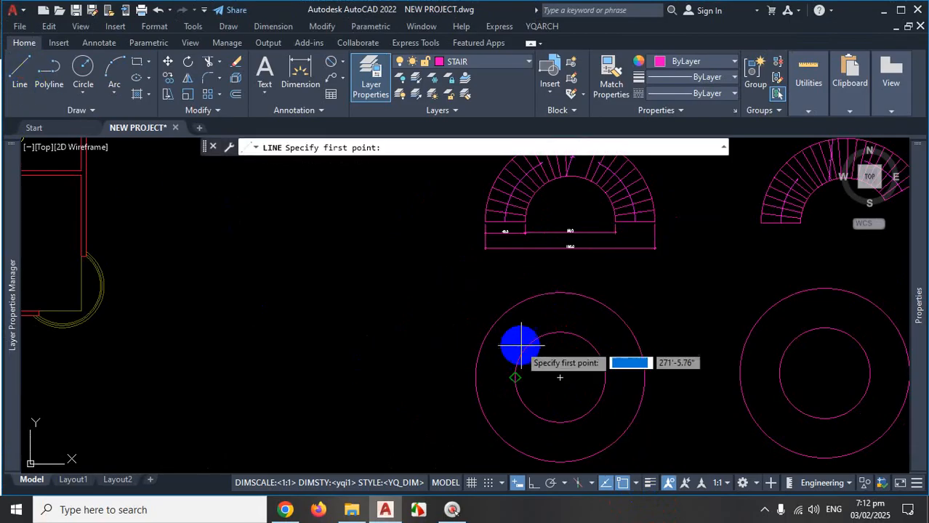
pyautogui.scroll(2, 650, 396)
pyautogui.click(573, 364)
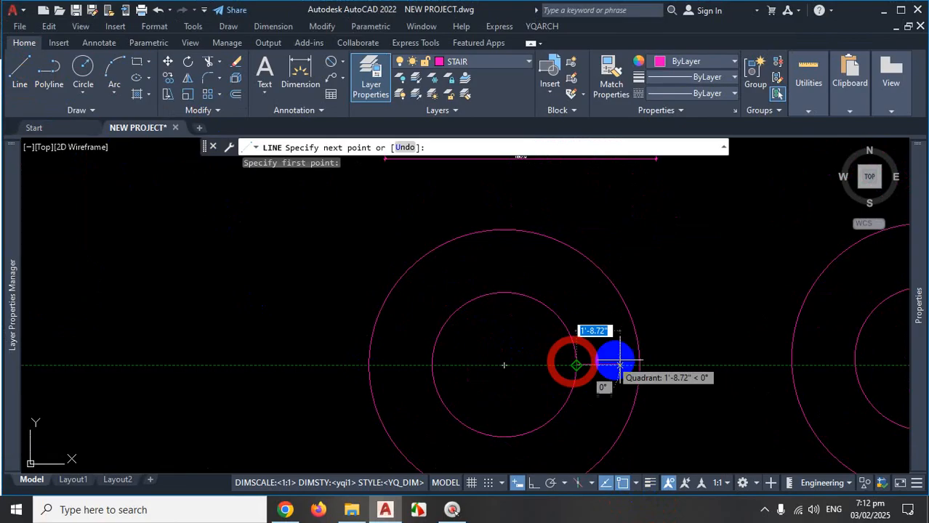
pyautogui.click(638, 365)
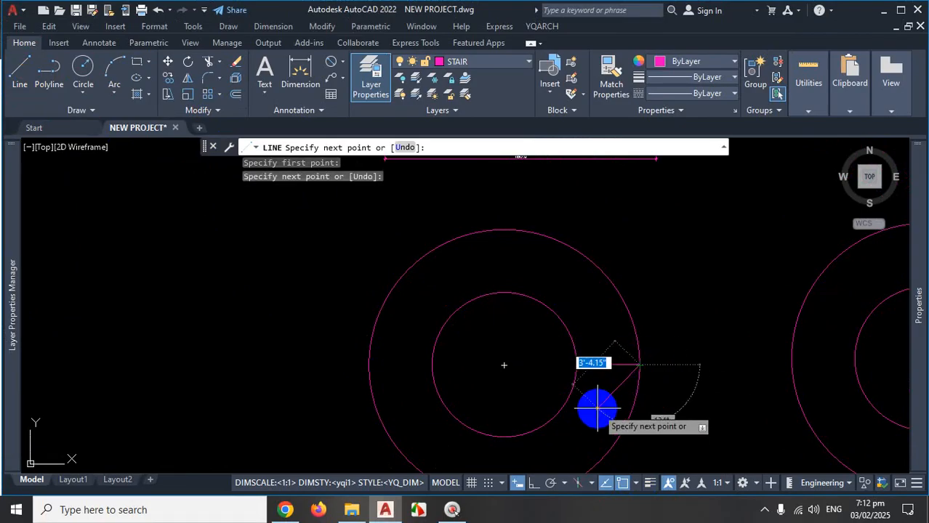
pyautogui.press('Escape')
pyautogui.click(763, 509)
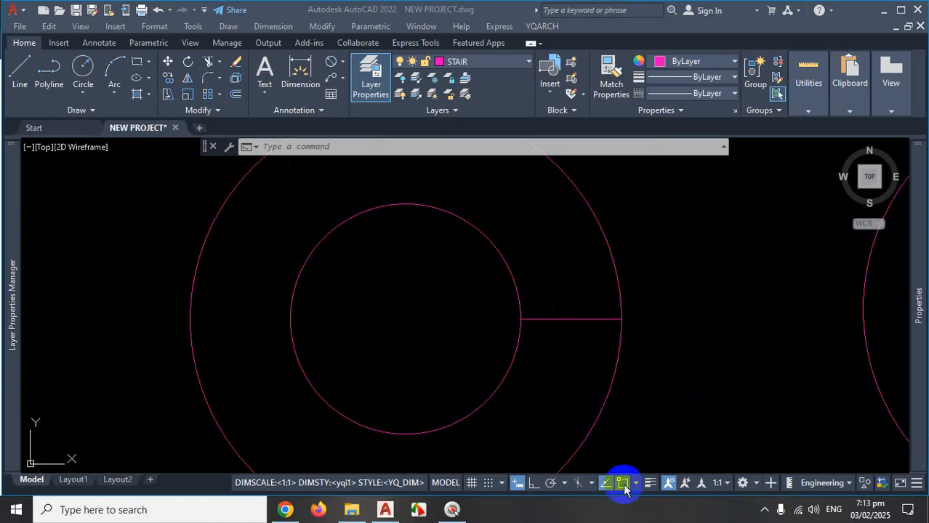
pyautogui.scroll(-6, 581, 363)
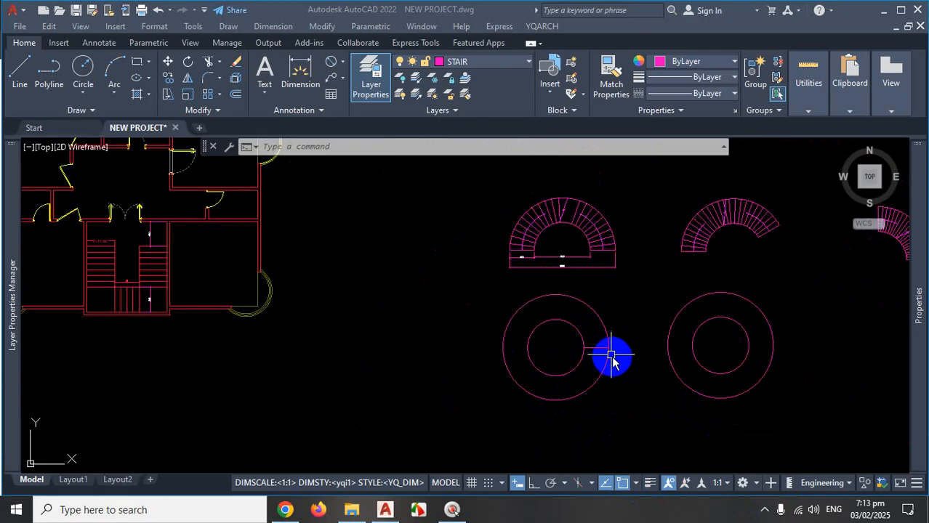
# Examine the curved path that the treads follow from one end of the dimensioned semicircular stair to the other
pyautogui.scroll(2, 601, 214)
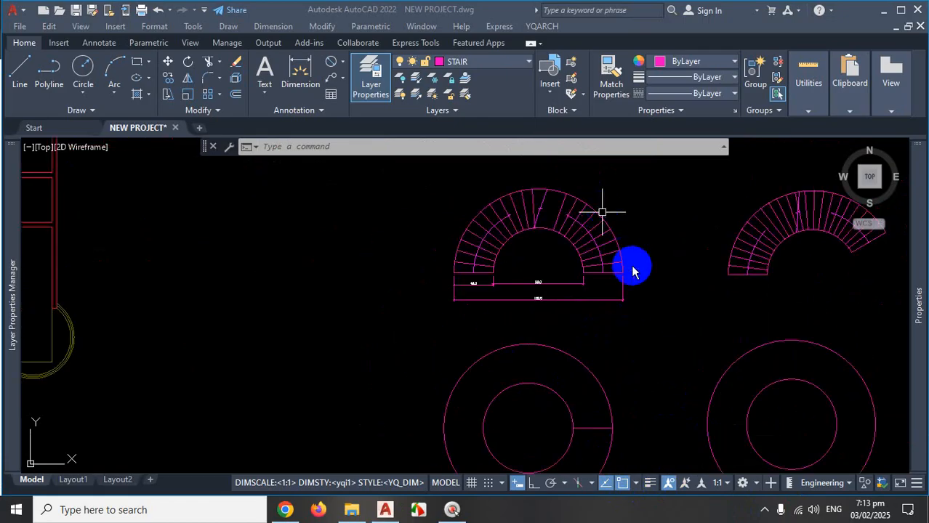
pyautogui.hotkey('ctrl', '1')
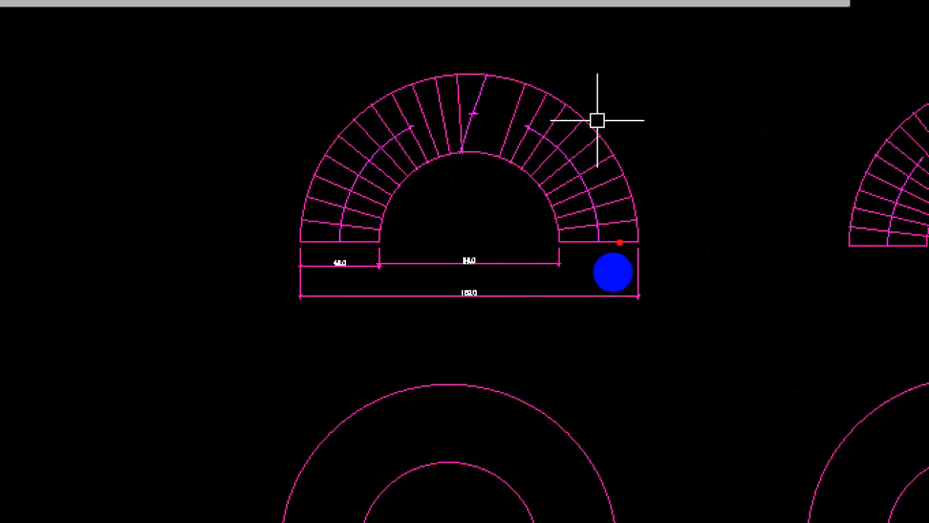
pyautogui.moveTo(613, 273)
pyautogui.mouseDown()
pyautogui.moveTo(568, 214)
pyautogui.moveTo(508, 218)
pyautogui.moveTo(474, 272)
pyautogui.mouseUp()
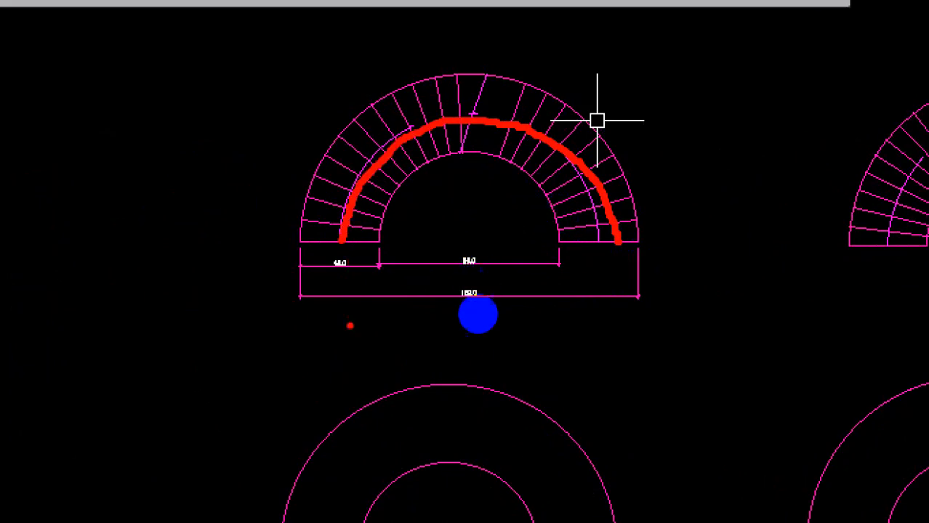
pyautogui.press('Escape')
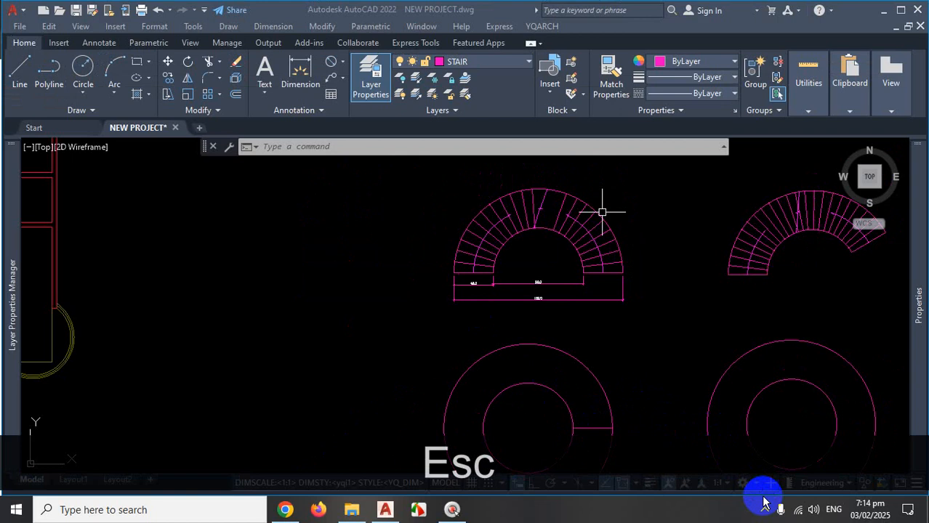
pyautogui.click(763, 502)
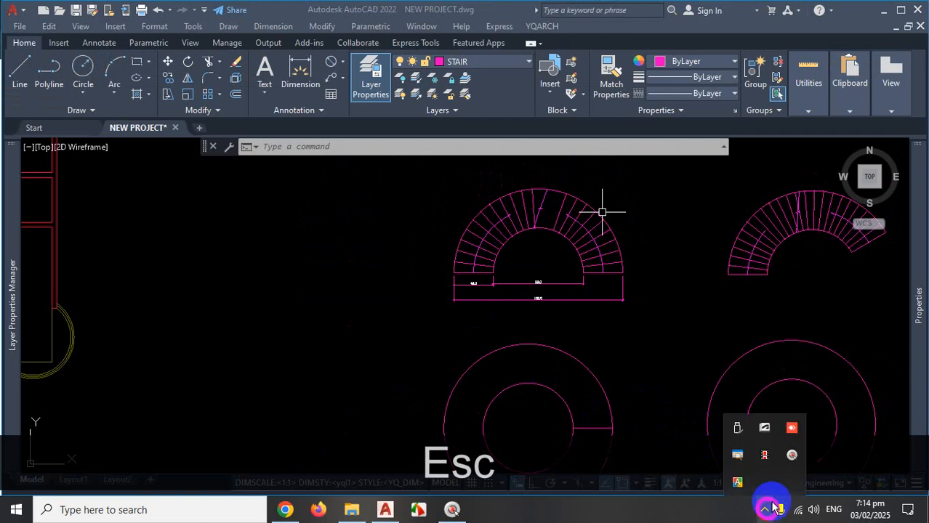
# Compare the radial tread lines of the dimensioned stair with the single end line between the concentric circles directly below it
pyautogui.scroll(-4, 538, 334)
pyautogui.scroll(8, 549, 338)
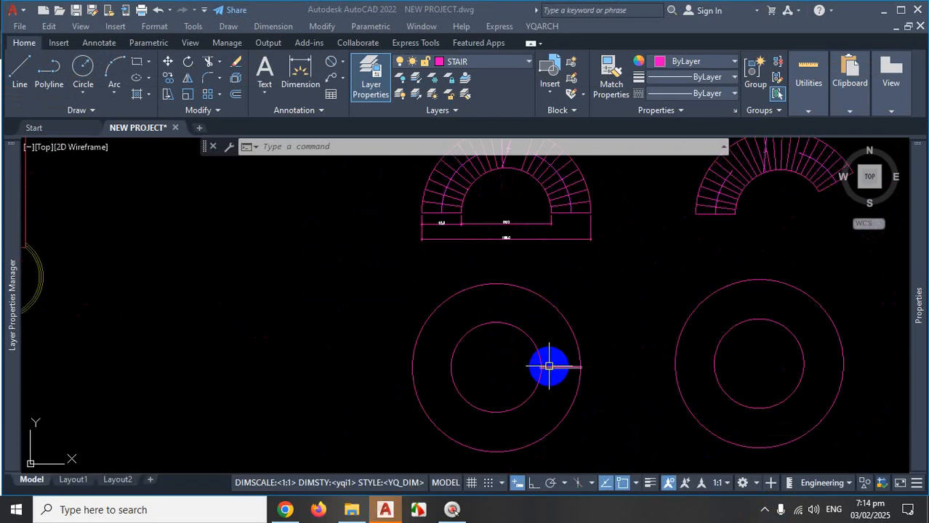
pyautogui.scroll(-6, 561, 391)
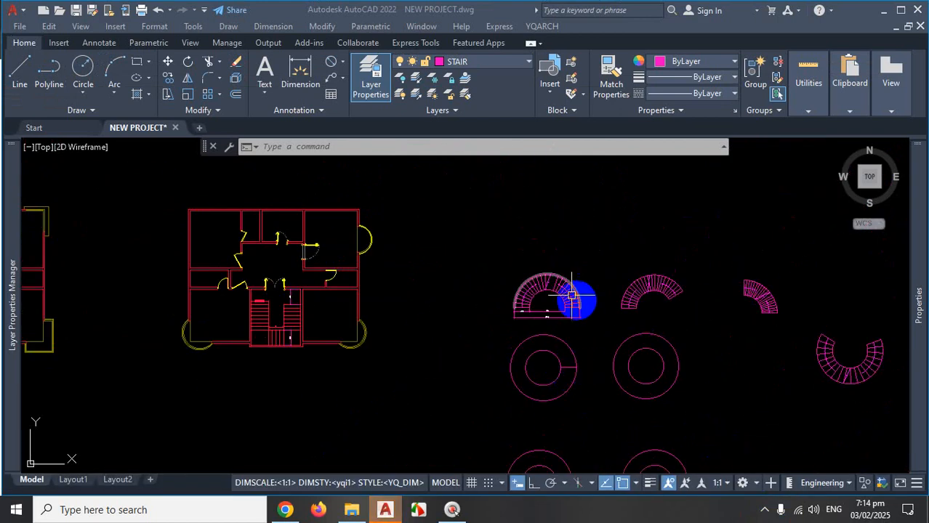
pyautogui.scroll(6, 508, 284)
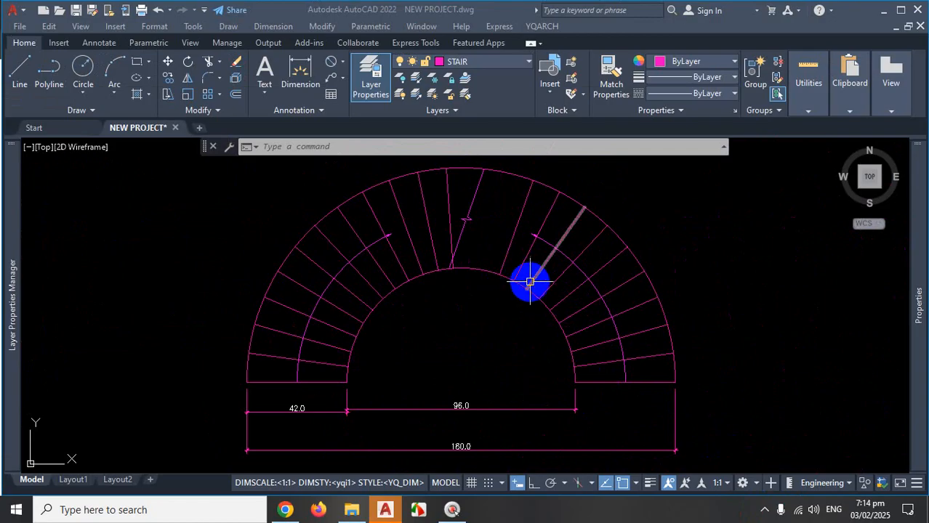
pyautogui.scroll(-5, 538, 273)
pyautogui.scroll(5, 579, 390)
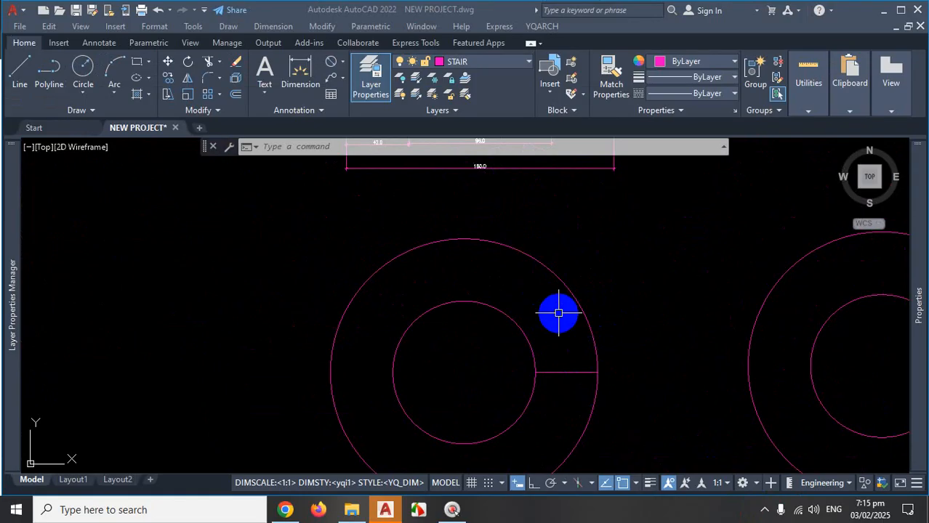
pyautogui.scroll(-4, 558, 313)
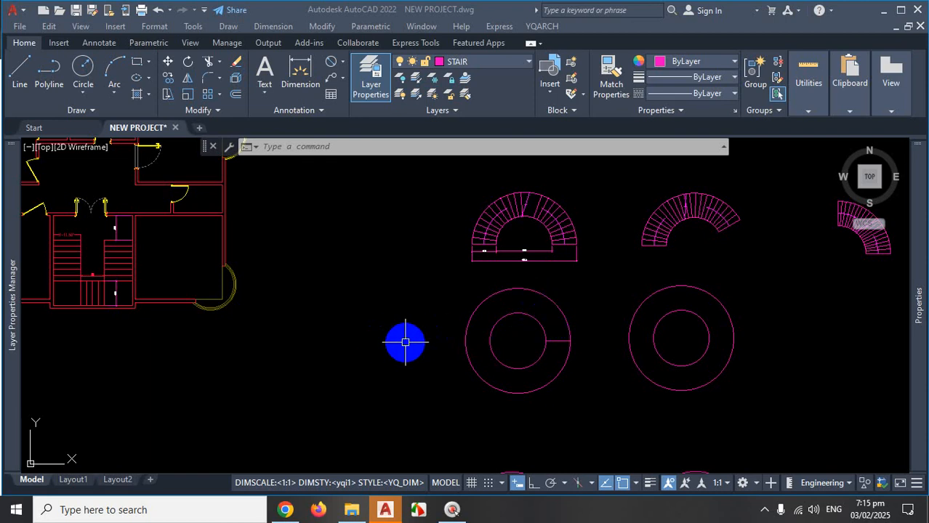
pyautogui.scroll(-4, 405, 342)
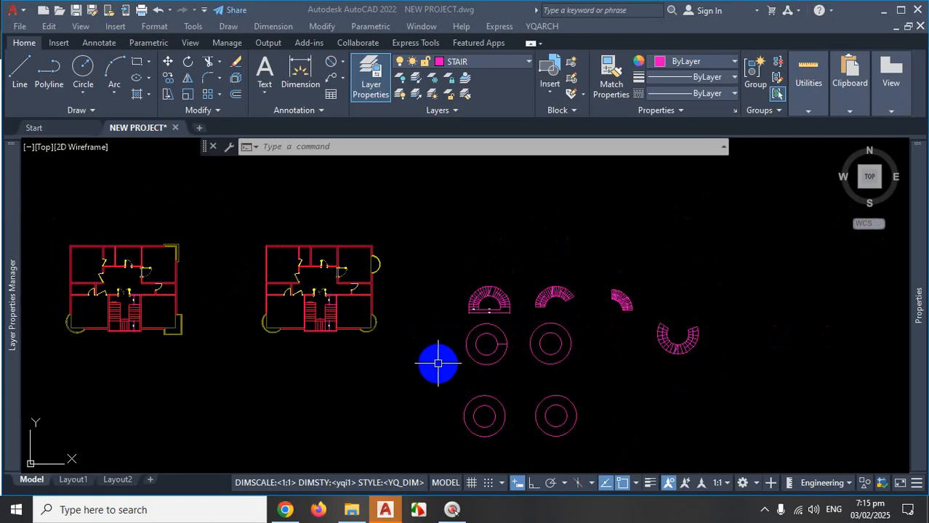
# Examine the straight treads of the floor plan's stair and review the Rectangular, Path and Polar Array options
pyautogui.scroll(8, 305, 312)
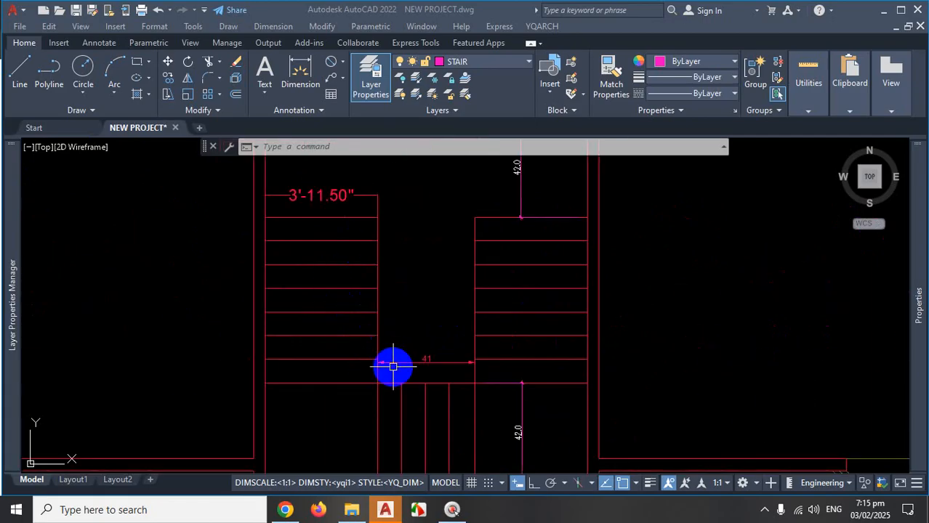
pyautogui.click(218, 95)
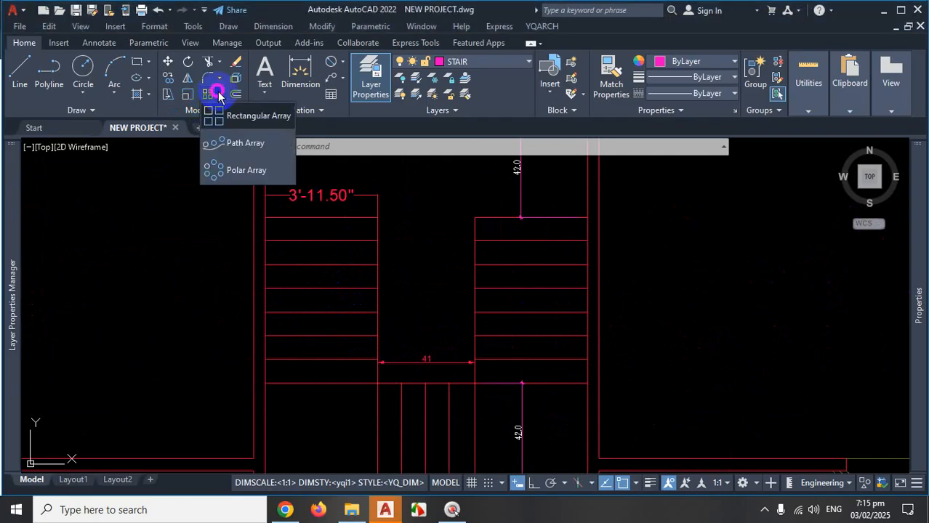
pyautogui.hotkey('ctrl', '1')
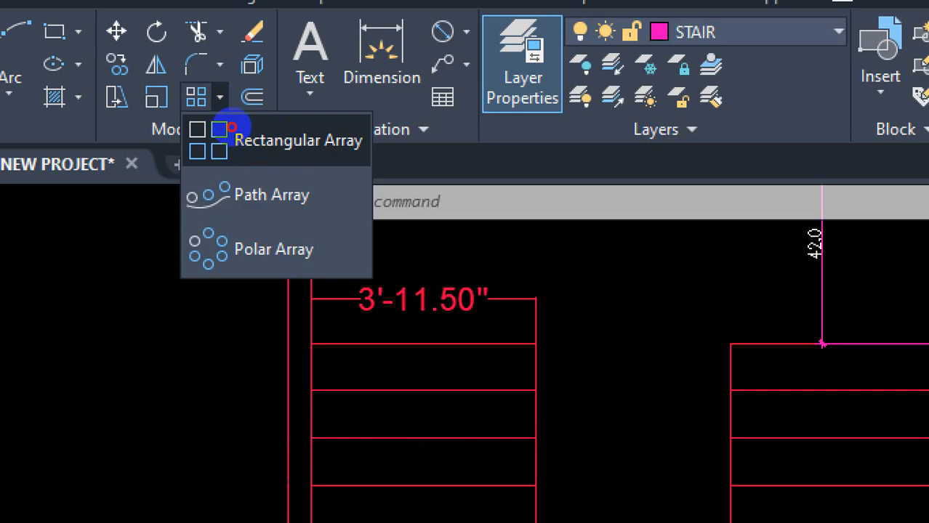
pyautogui.moveTo(244, 163); pyautogui.dragTo(331, 161)
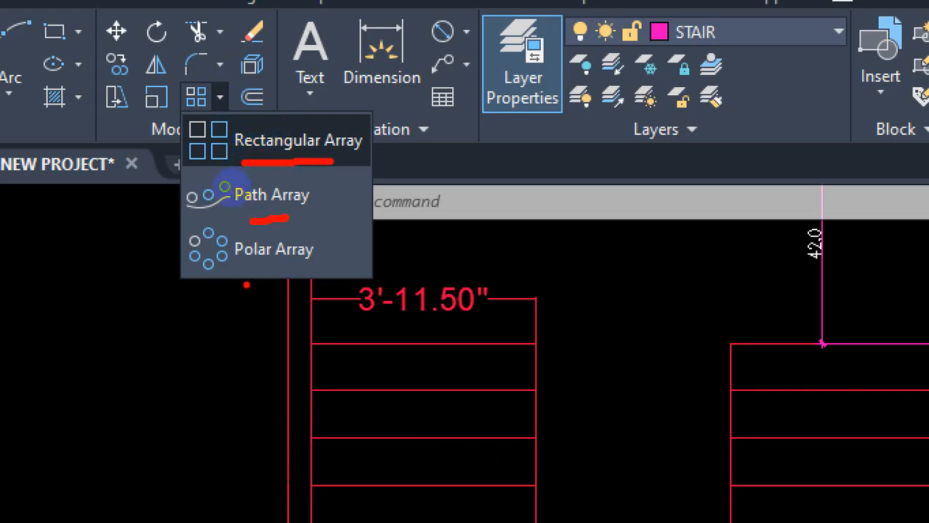
pyautogui.moveTo(349, 156); pyautogui.dragTo(400, 123)
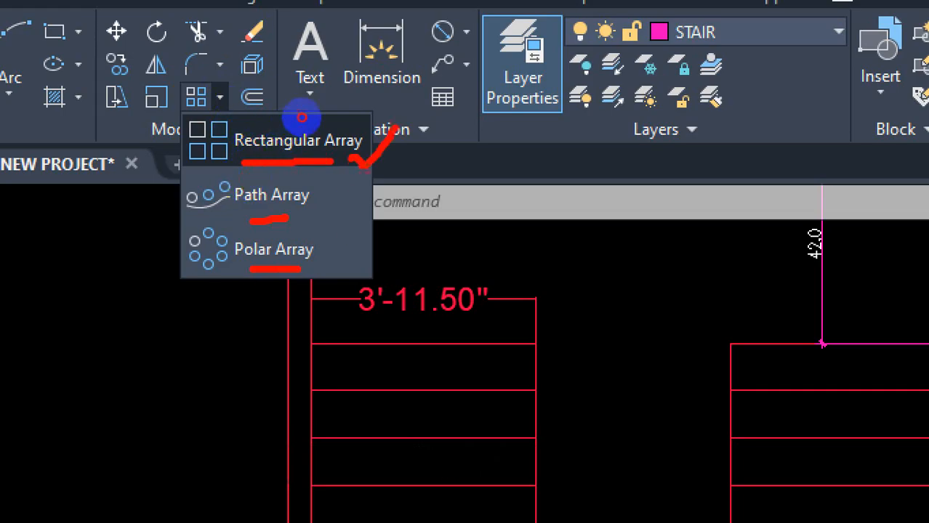
pyautogui.click(285, 138)
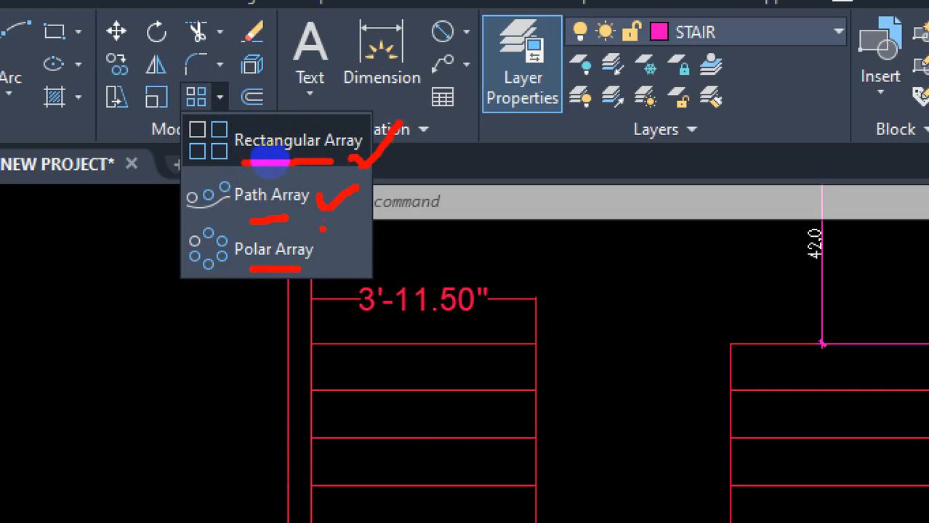
pyautogui.moveTo(218, 196)
pyautogui.mouseDown()
pyautogui.moveTo(134, 287)
pyautogui.moveTo(345, 261)
pyautogui.mouseUp()
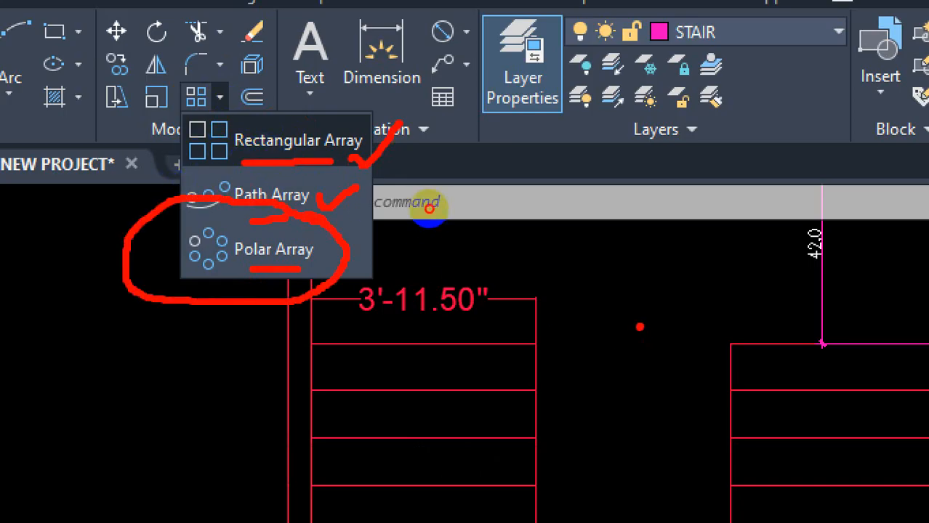
pyautogui.moveTo(444, 192)
pyautogui.mouseDown()
pyautogui.moveTo(419, 188)
pyautogui.moveTo(433, 244)
pyautogui.moveTo(438, 193)
pyautogui.mouseUp()
pyautogui.click(427, 191)
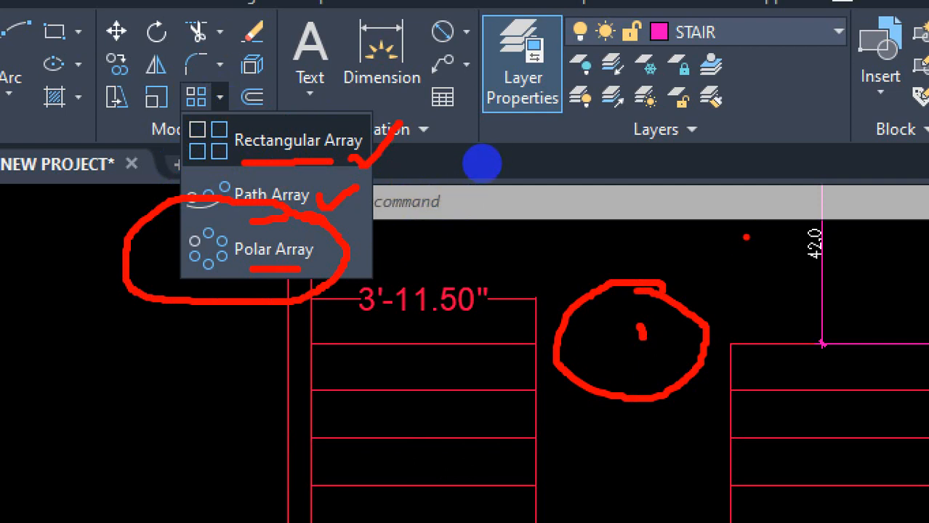
pyautogui.press('Escape')
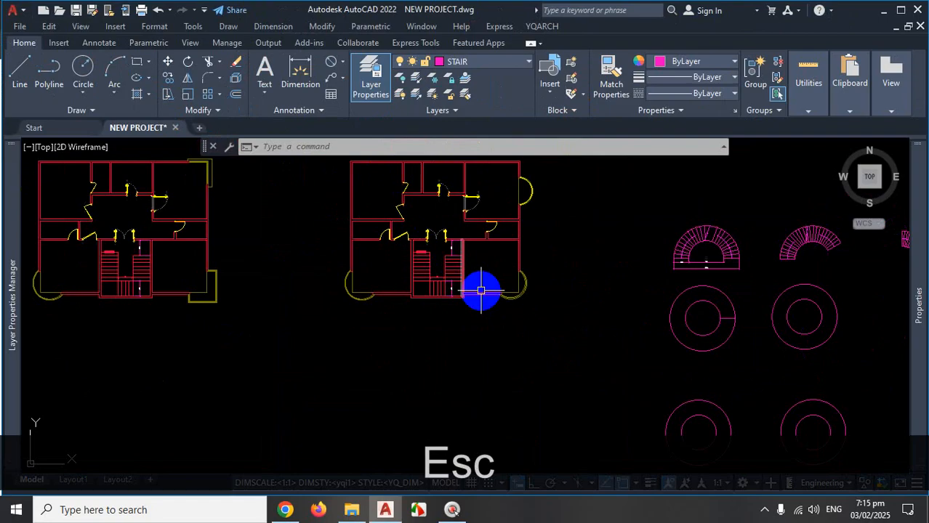
# Examine the radial treads of the dimensioned semicircular stair and check which array types are available for repeating them
pyautogui.scroll(5, 723, 261)
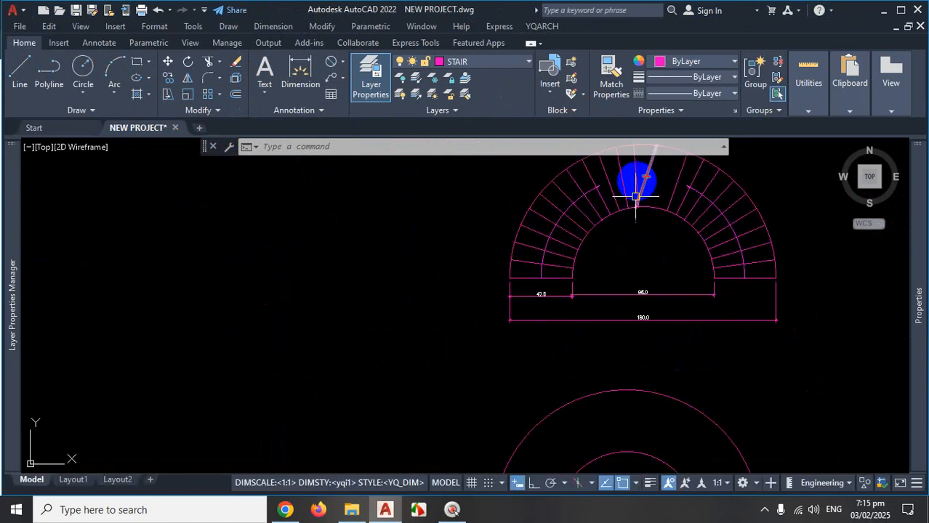
pyautogui.scroll(-5, 587, 220)
pyautogui.scroll(4, 618, 235)
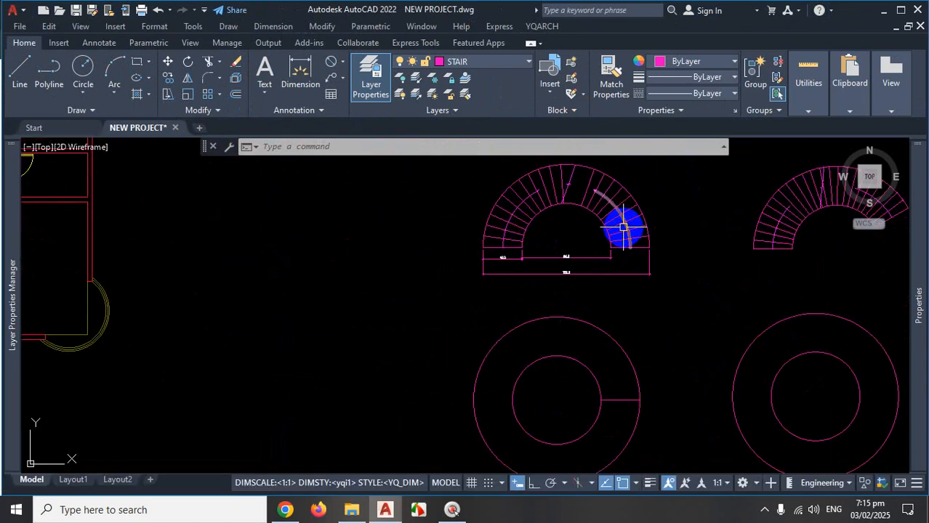
pyautogui.scroll(2, 623, 228)
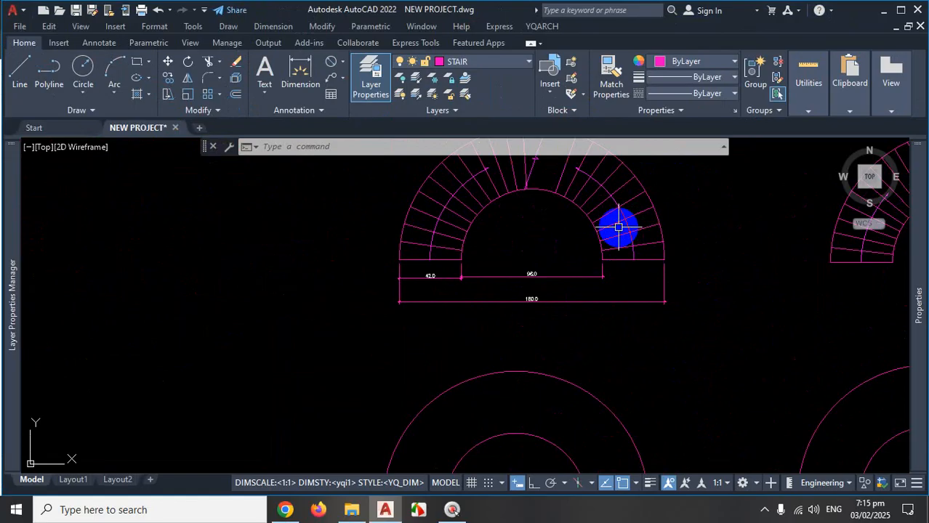
pyautogui.click(219, 110)
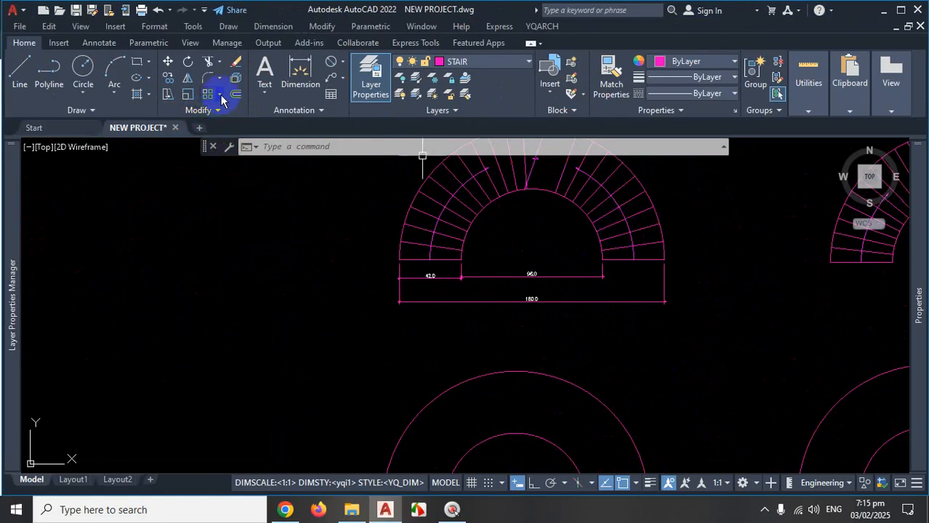
pyautogui.click(220, 98)
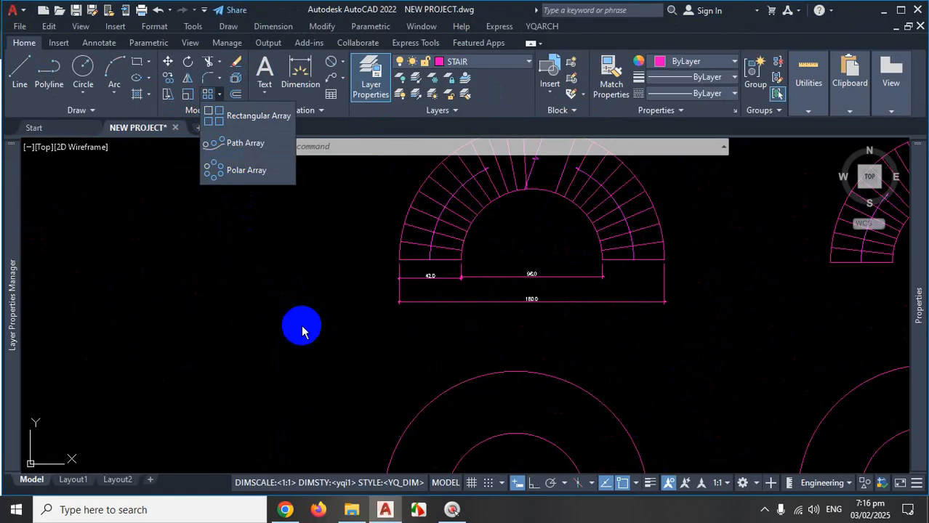
pyautogui.press('ctrl')
pyautogui.hotkey('ctrl', '1')
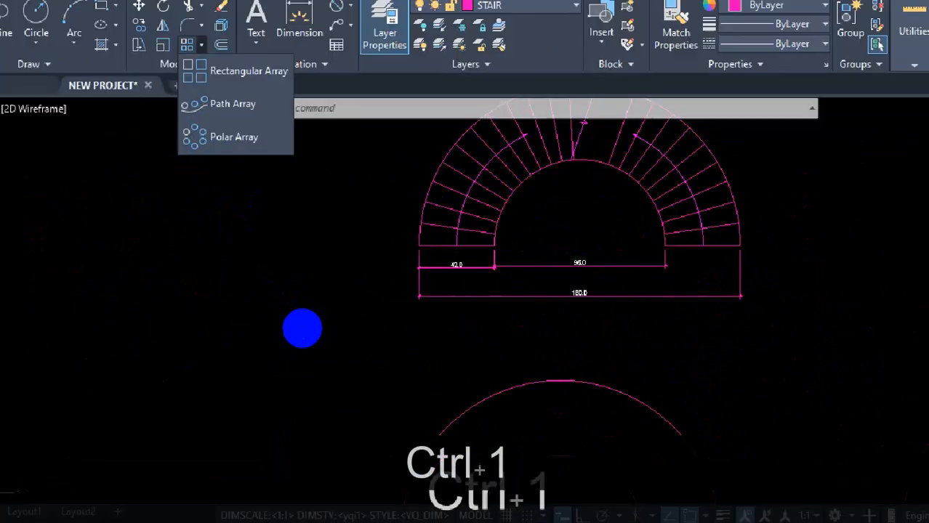
pyautogui.click(302, 327)
pyautogui.moveTo(286, 279)
pyautogui.mouseDown()
pyautogui.moveTo(259, 287)
pyautogui.moveTo(275, 327)
pyautogui.moveTo(316, 298)
pyautogui.moveTo(311, 292)
pyautogui.moveTo(398, 326)
pyautogui.mouseUp()
pyautogui.press('Escape')
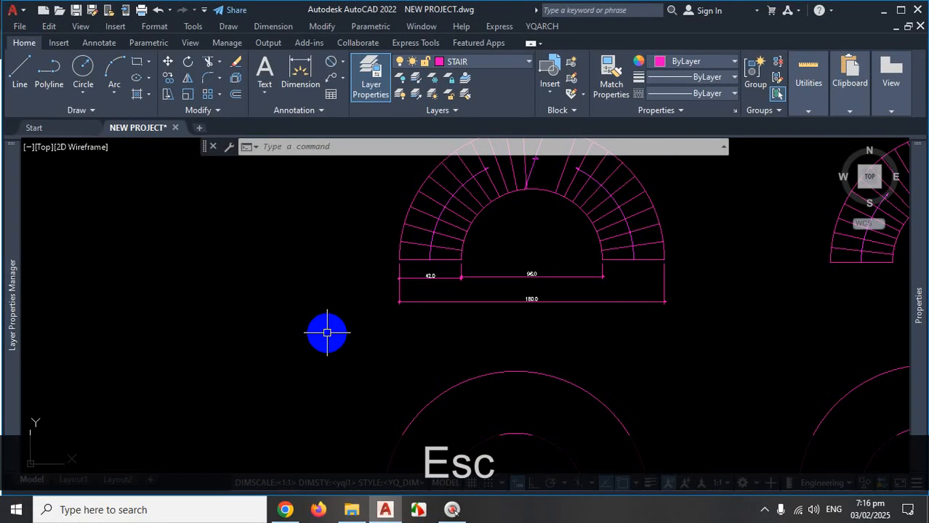
pyautogui.click(218, 96)
pyautogui.click(222, 172)
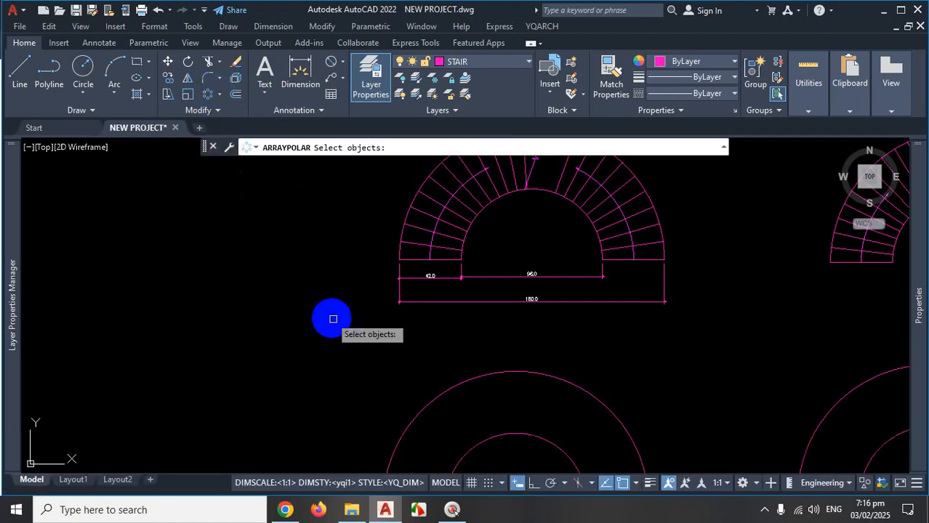
pyautogui.press('Escape')
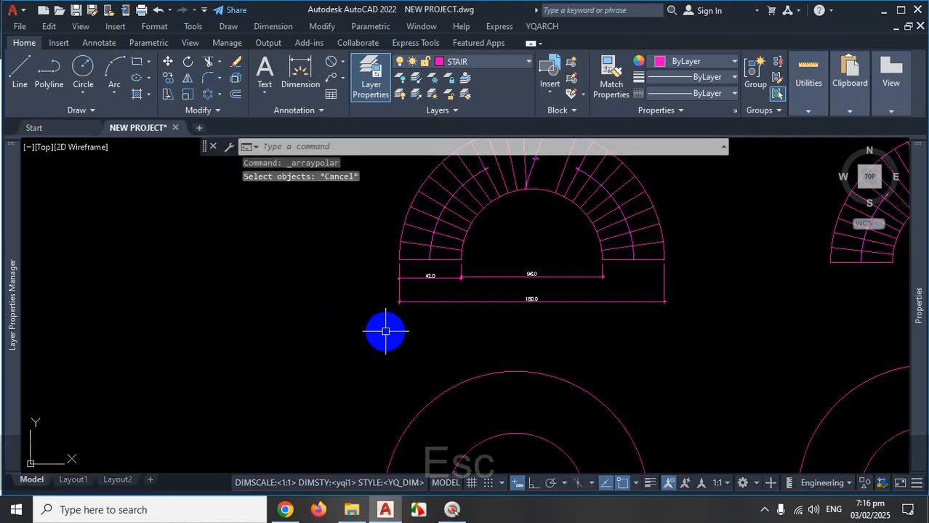
# Review the Rectangular, Path and Polar types that the Array command offers for the end line between the concentric circles
pyautogui.write('AR')
pyautogui.press('Return')
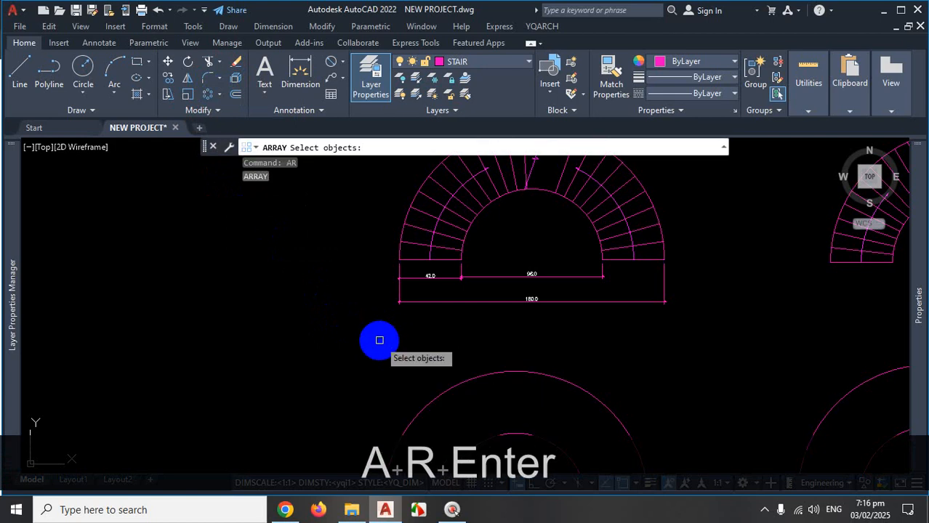
pyautogui.scroll(-4, 376, 302)
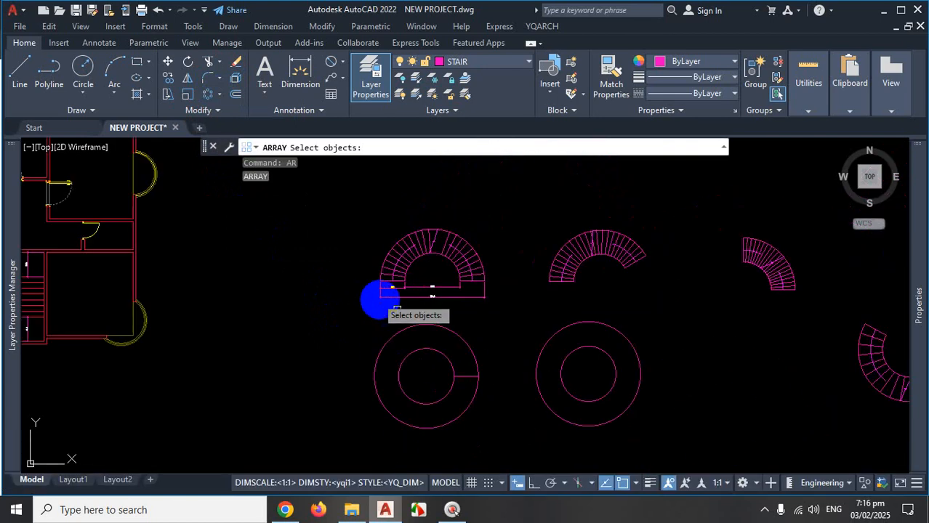
pyautogui.scroll(4, 456, 403)
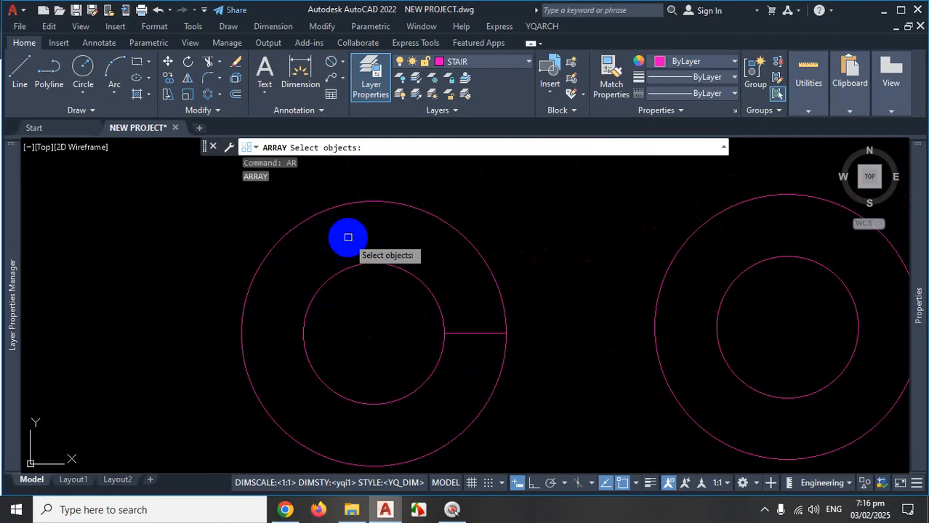
pyautogui.click(471, 331)
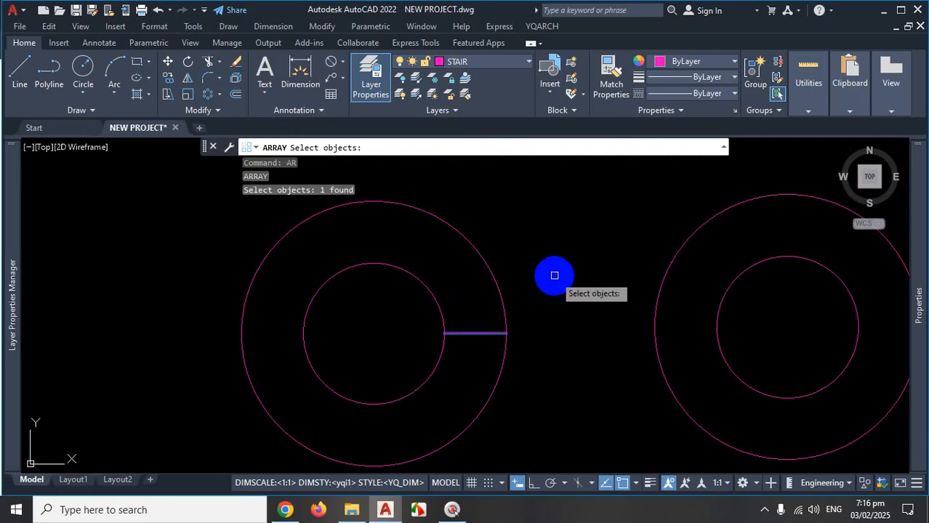
pyautogui.press('Return')
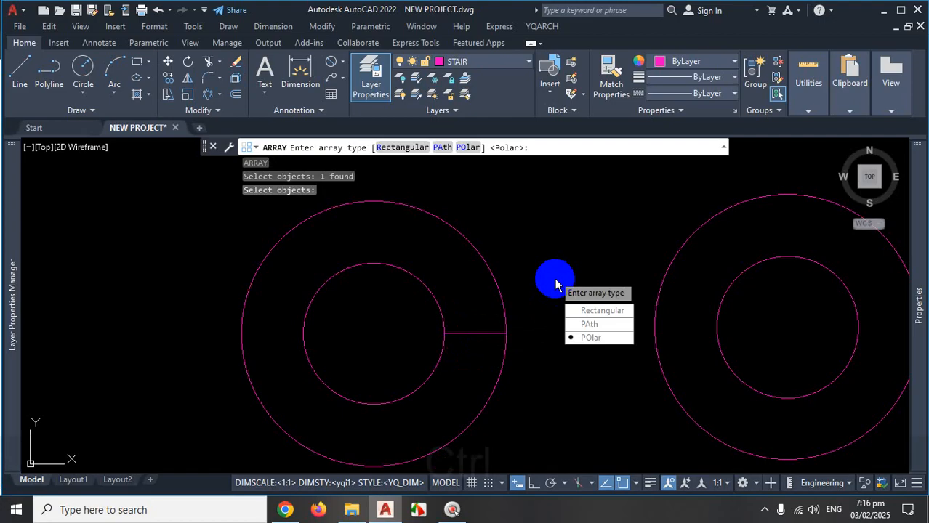
pyautogui.hotkey('ctrl', '1')
pyautogui.moveTo(632, 296); pyautogui.dragTo(683, 295)
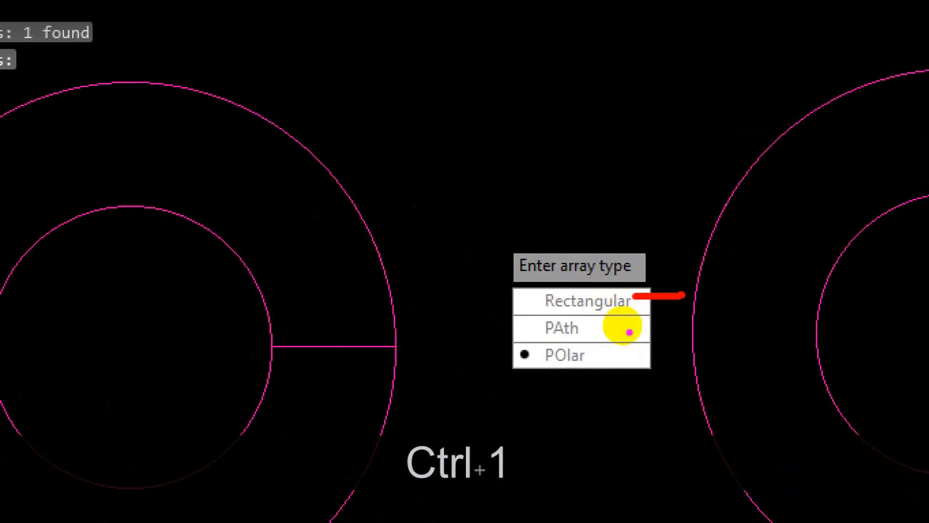
pyautogui.moveTo(626, 331); pyautogui.dragTo(666, 331)
pyautogui.moveTo(591, 363); pyautogui.dragTo(674, 363)
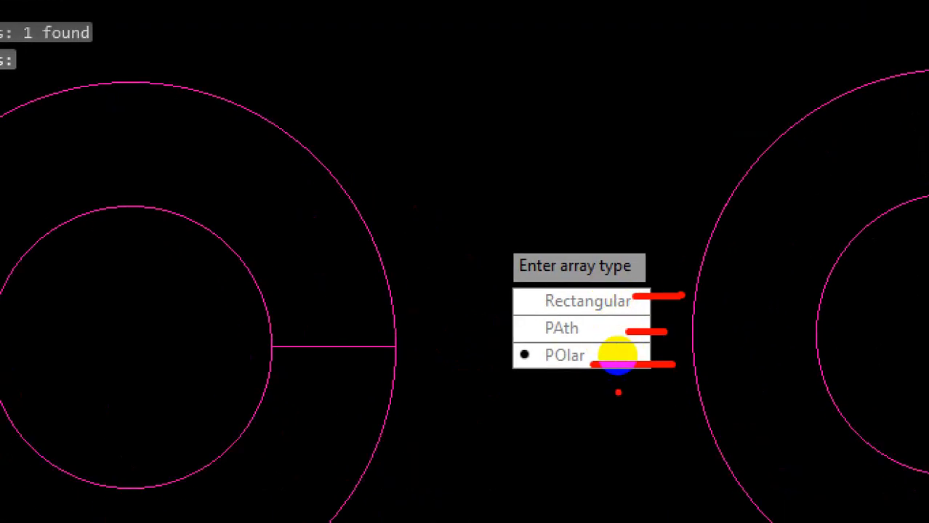
pyautogui.moveTo(562, 337)
pyautogui.mouseDown()
pyautogui.moveTo(599, 346)
pyautogui.moveTo(595, 326)
pyautogui.moveTo(563, 329)
pyautogui.mouseUp()
pyautogui.press('Escape')
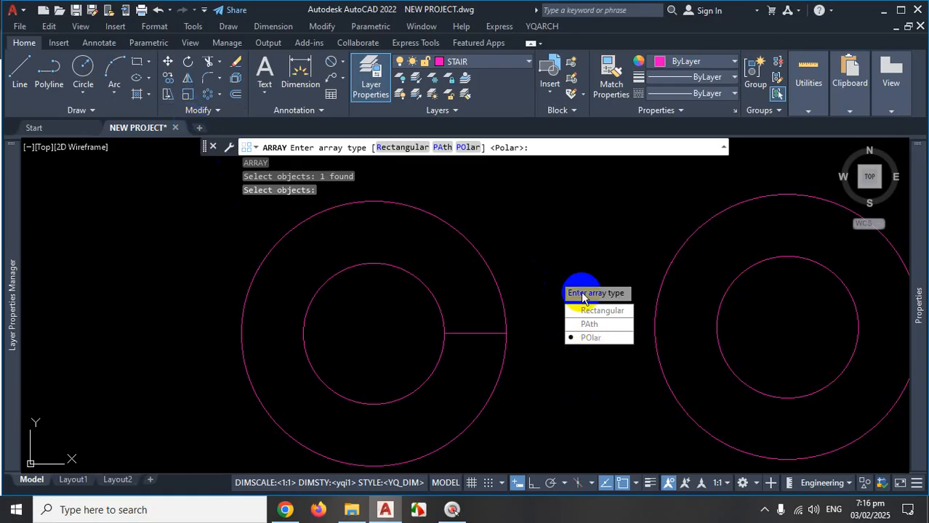
pyautogui.press('Escape')
pyautogui.press('Escape')
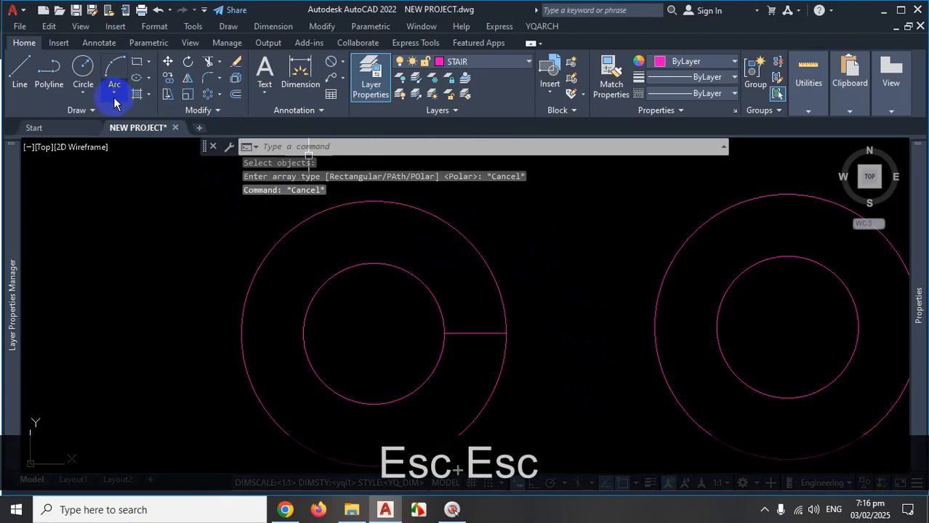
pyautogui.click(219, 94)
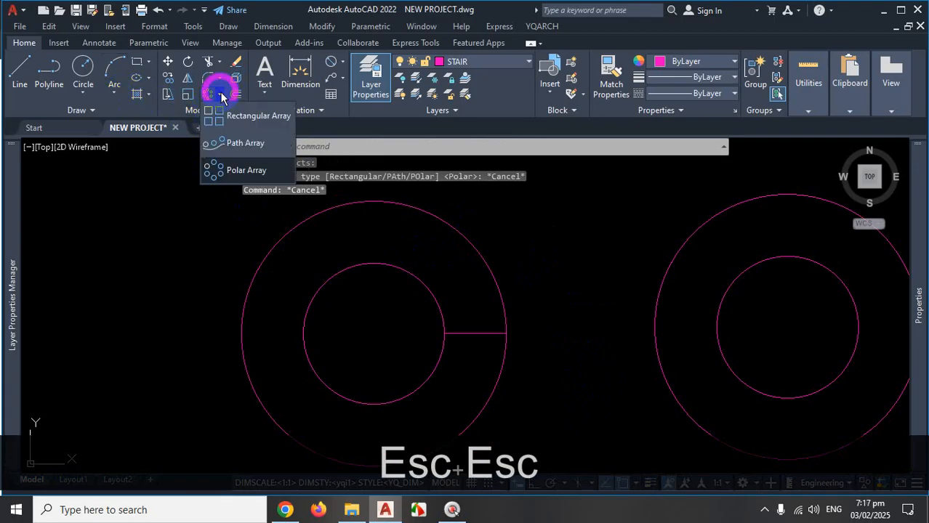
pyautogui.click(223, 181)
pyautogui.click(481, 335)
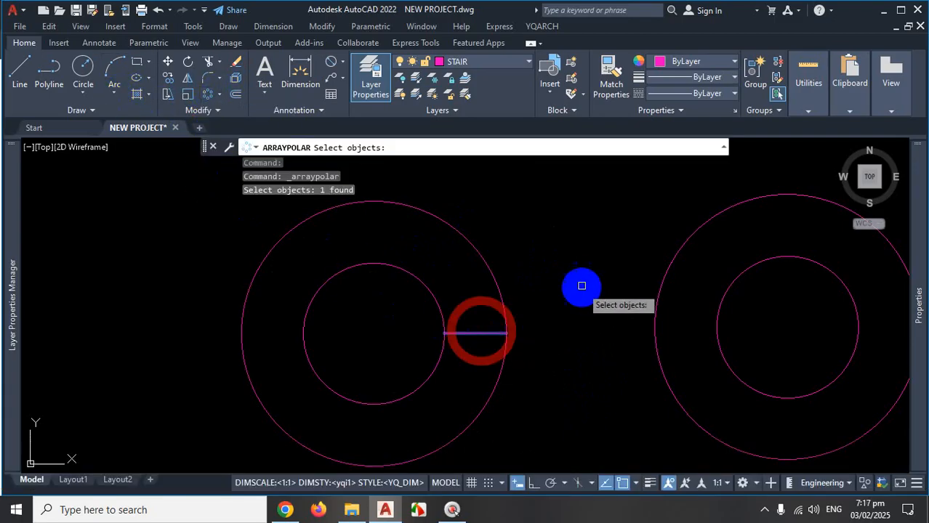
pyautogui.press('Return')
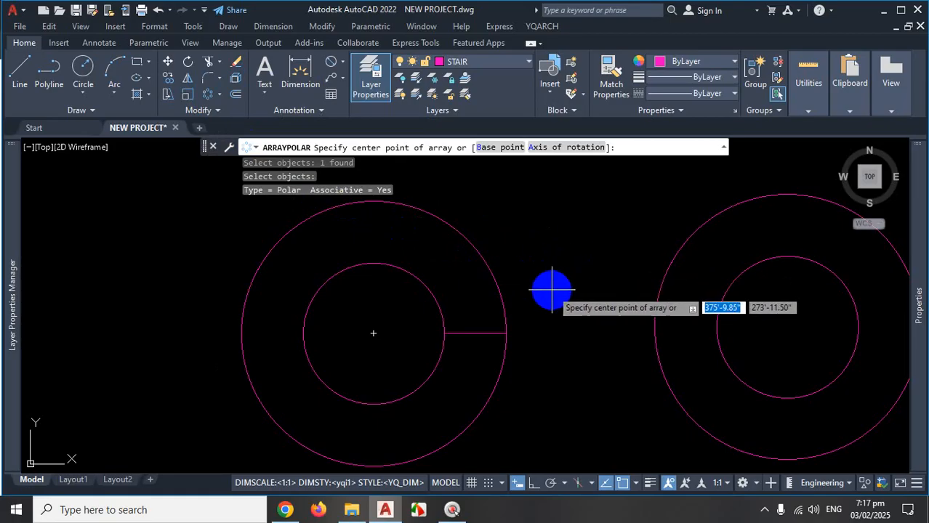
pyautogui.press('Escape')
pyautogui.write('ar')
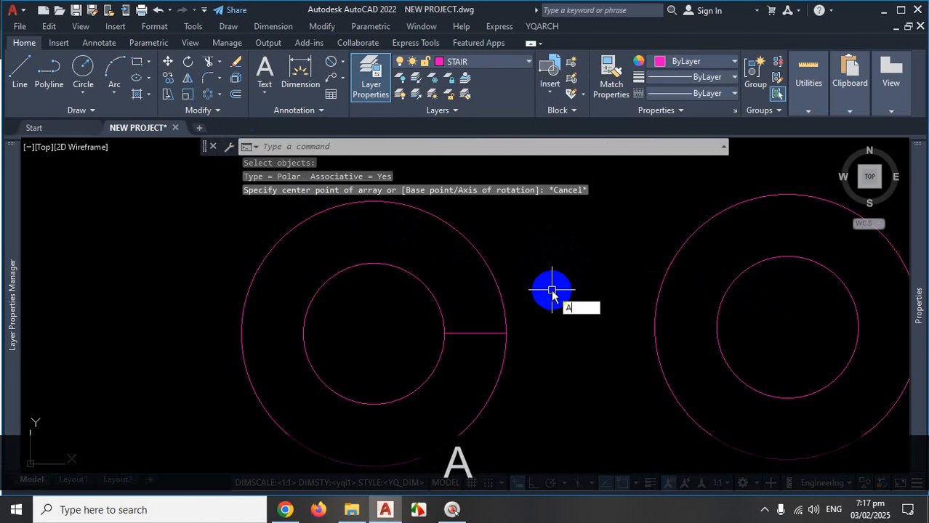
pyautogui.press('Return')
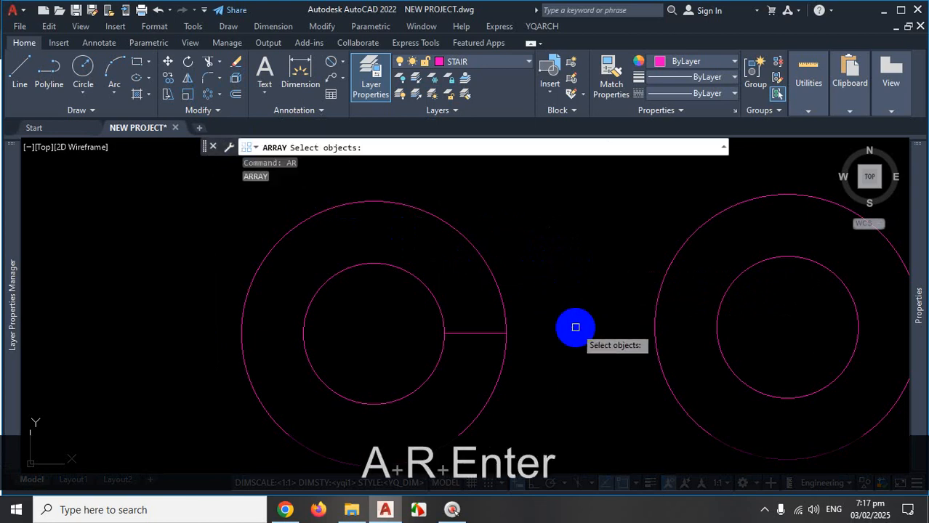
pyautogui.click(465, 333)
pyautogui.press('Return')
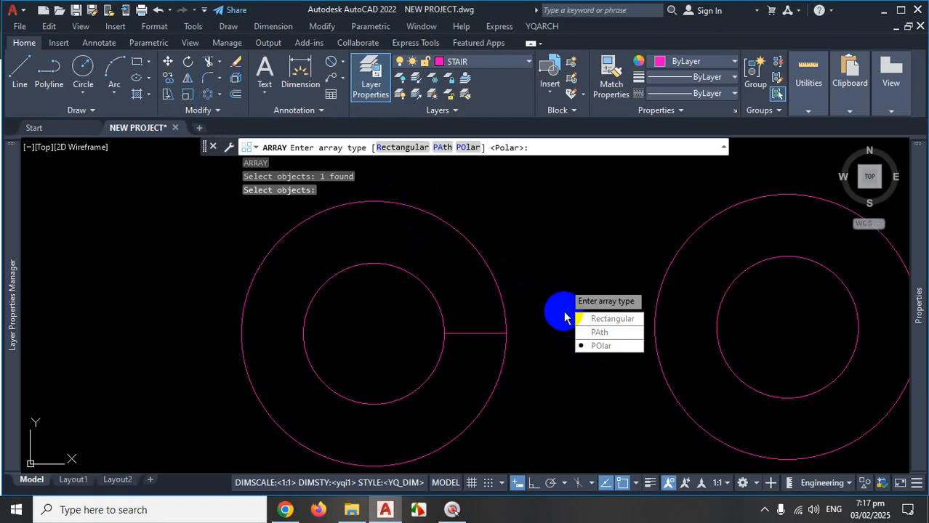
pyautogui.click(600, 346)
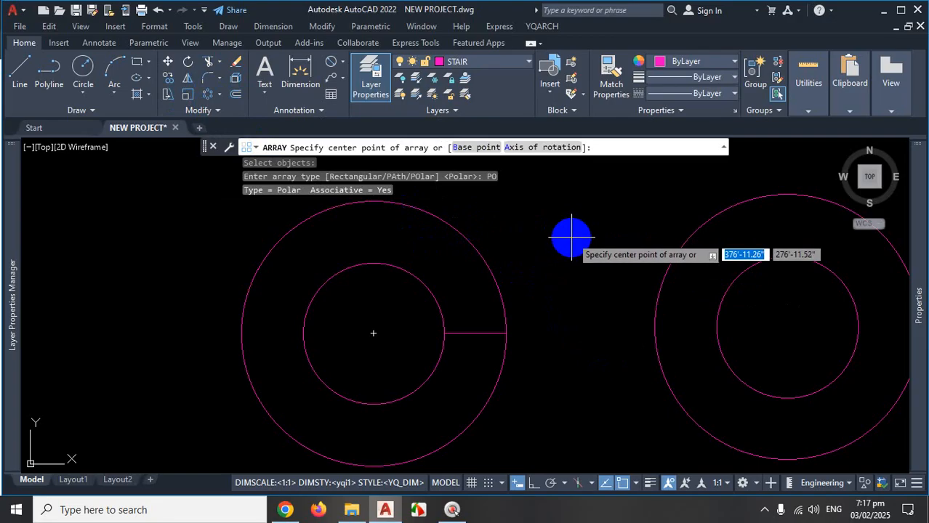
pyautogui.hotkey('ctrl', '1')
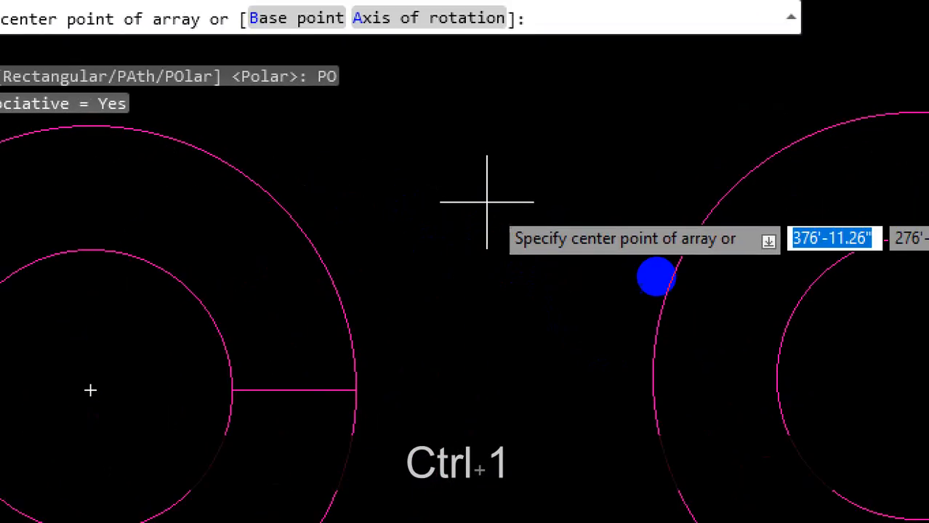
pyautogui.click(670, 259)
pyautogui.moveTo(664, 205)
pyautogui.mouseDown()
pyautogui.moveTo(502, 263)
pyautogui.moveTo(693, 240)
pyautogui.moveTo(629, 216)
pyautogui.mouseUp()
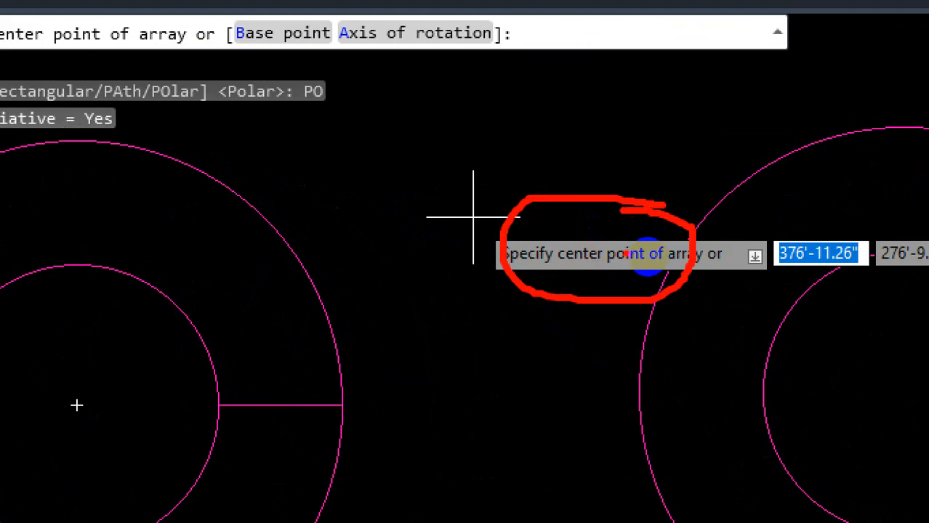
pyautogui.press('Escape')
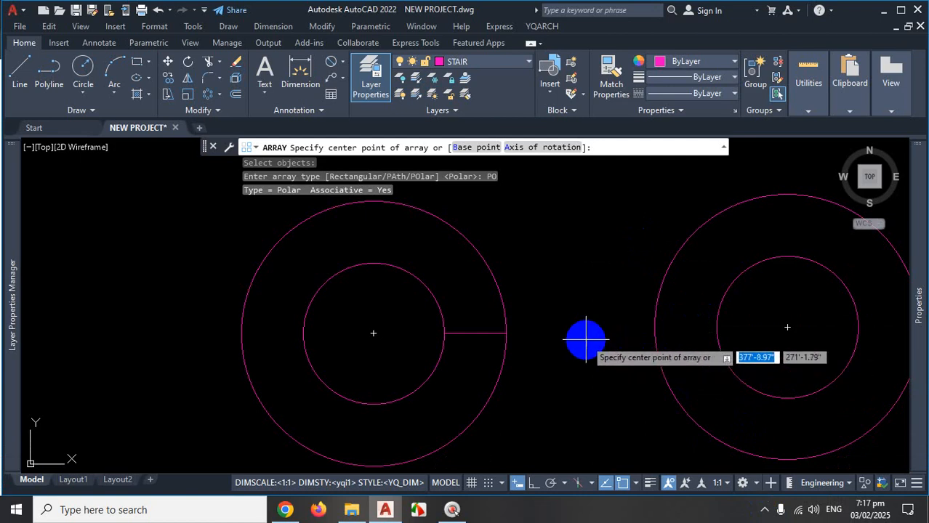
pyautogui.press('Escape')
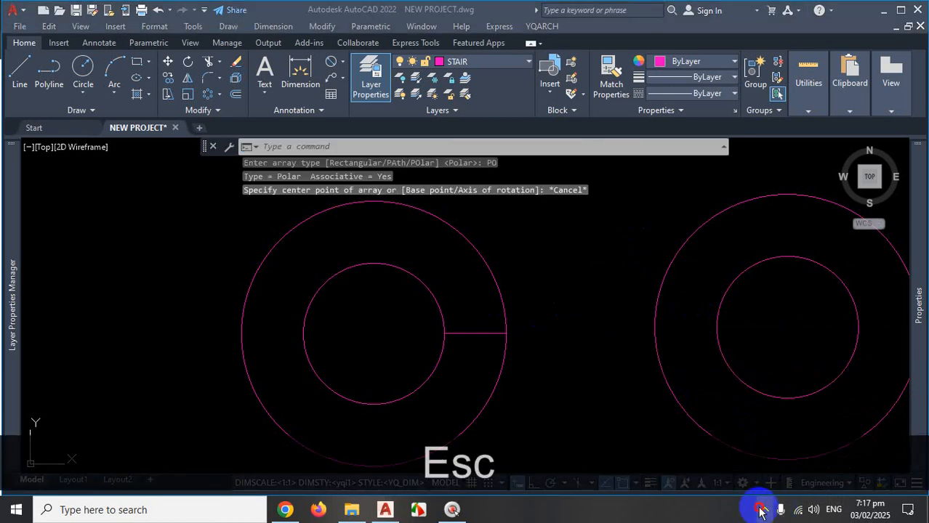
pyautogui.click(763, 509)
pyautogui.click(568, 276)
pyautogui.write('ar')
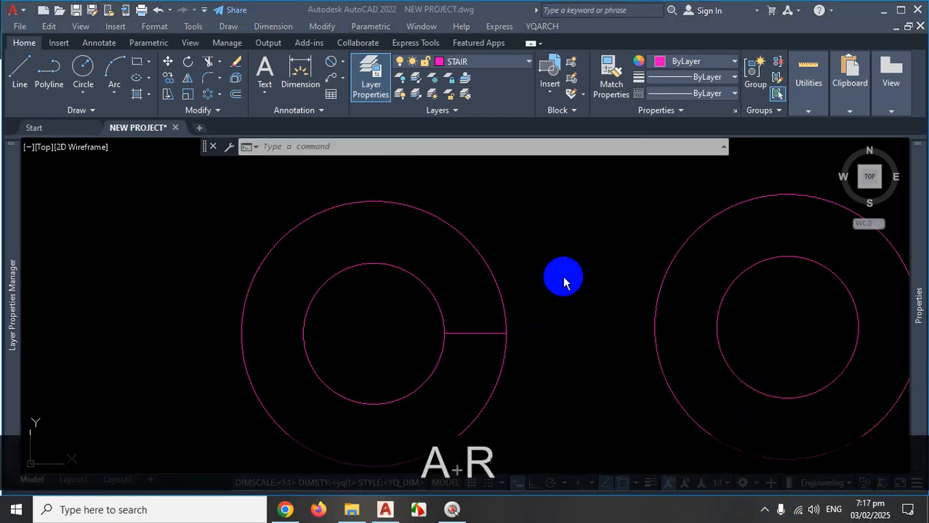
pyautogui.press('Escape')
# Try a polar array of the end line around the centre of its concentric circles, and undo the array
pyautogui.write('ar')
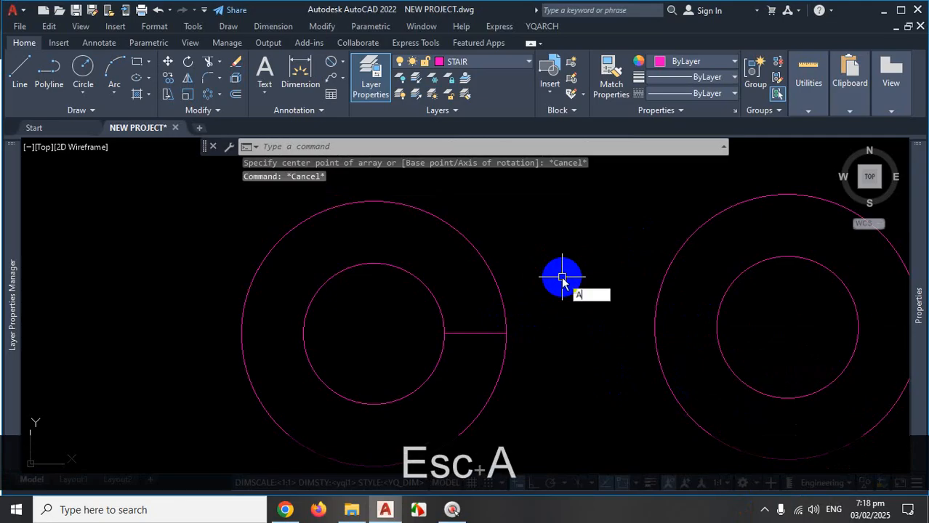
pyautogui.press('Return')
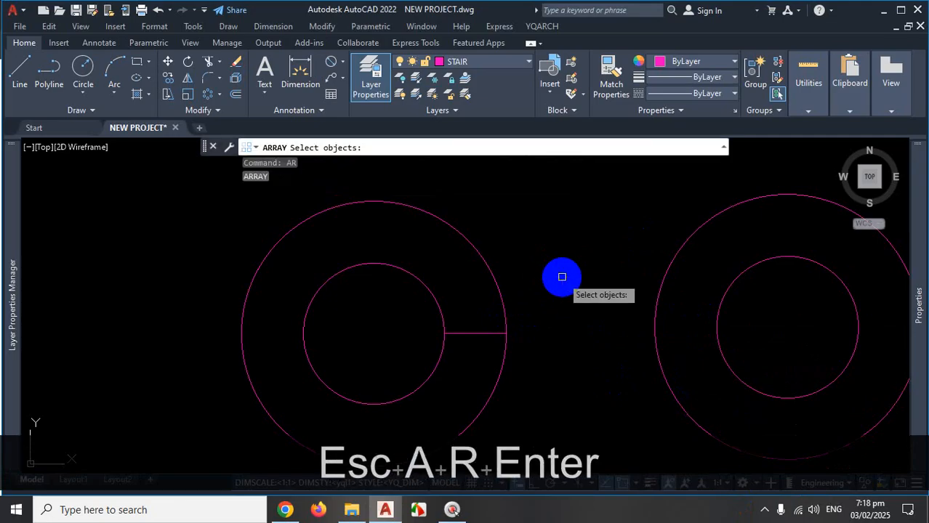
pyautogui.click(484, 333)
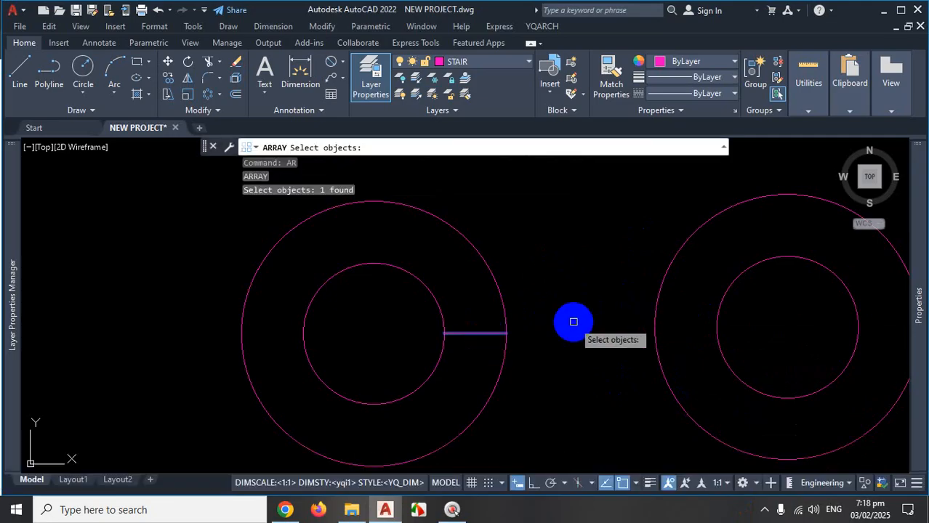
pyautogui.press('Return')
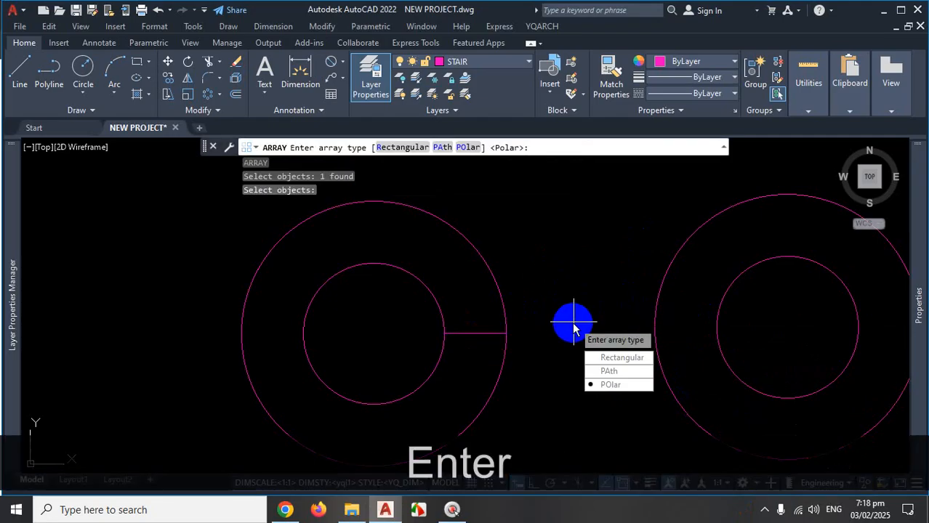
pyautogui.click(613, 385)
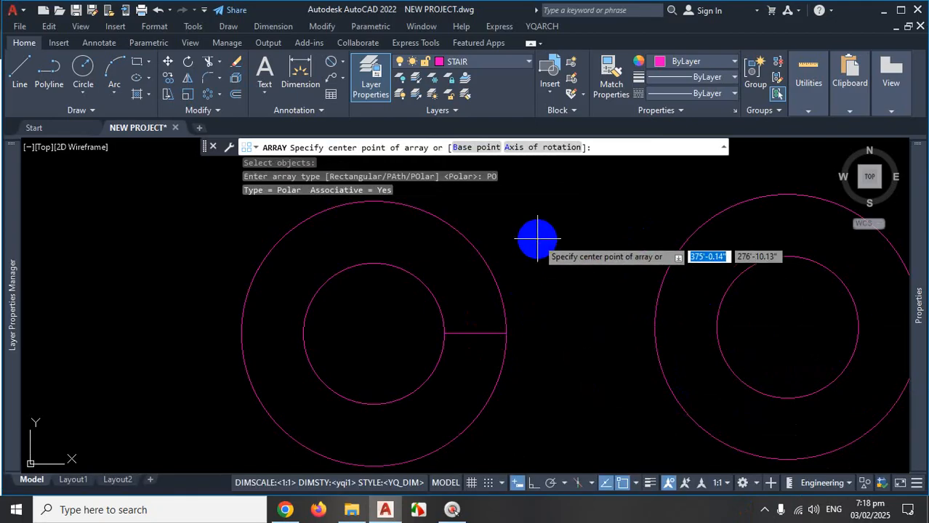
pyautogui.hotkey('ctrl', '1')
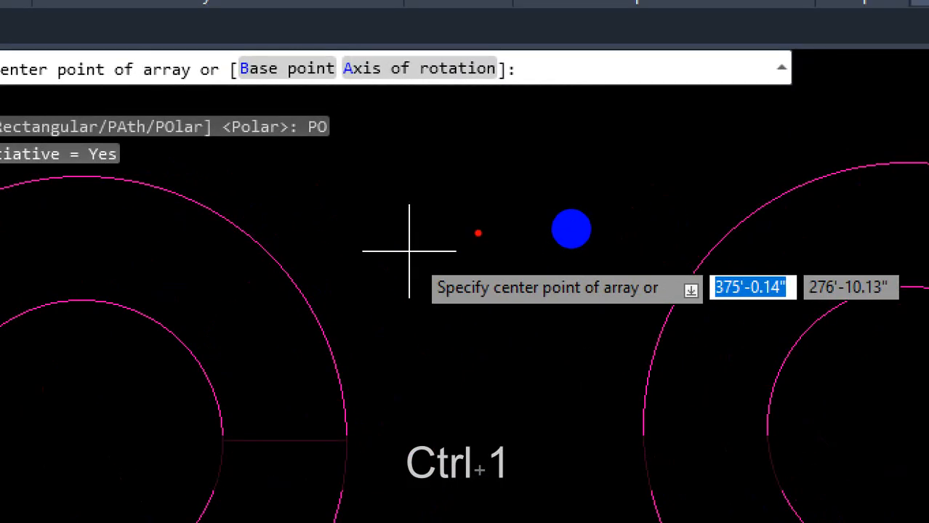
pyautogui.moveTo(477, 232)
pyautogui.mouseDown()
pyautogui.moveTo(384, 270)
pyautogui.moveTo(622, 353)
pyautogui.moveTo(658, 269)
pyautogui.moveTo(511, 225)
pyautogui.mouseUp()
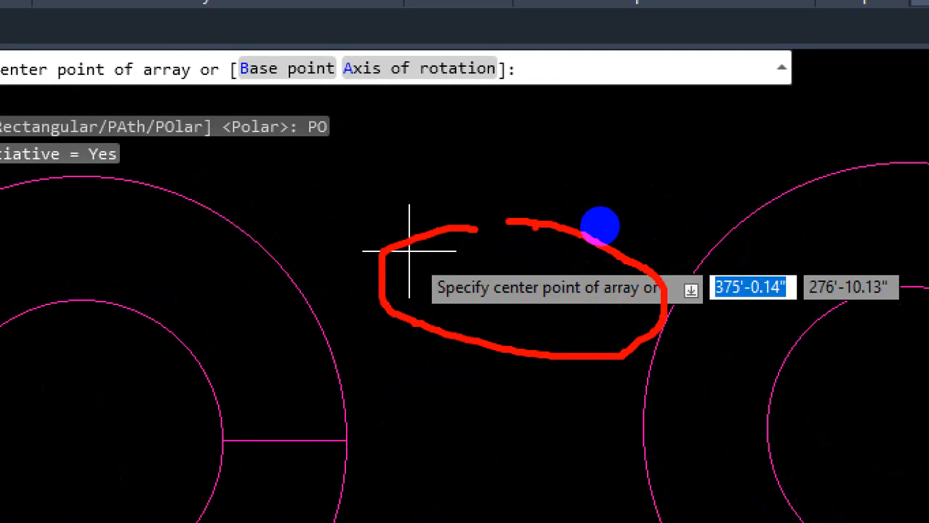
pyautogui.press('Escape')
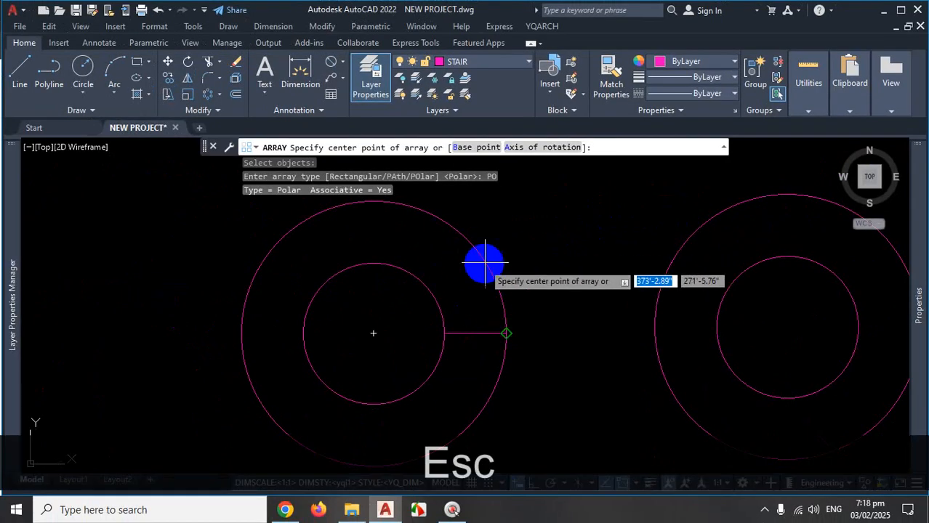
pyautogui.click(373, 334)
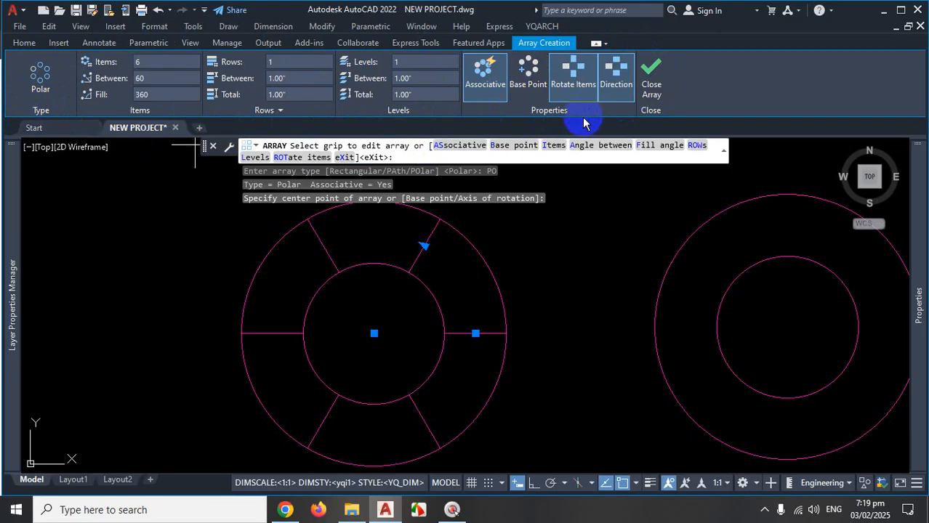
pyautogui.press('Escape')
pyautogui.press('Escape')
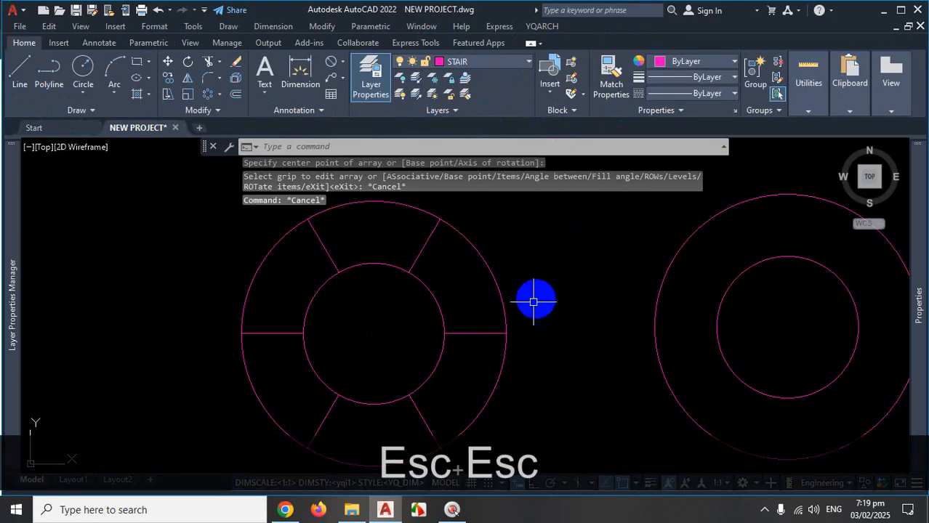
pyautogui.hotkey('ctrl', 'z')
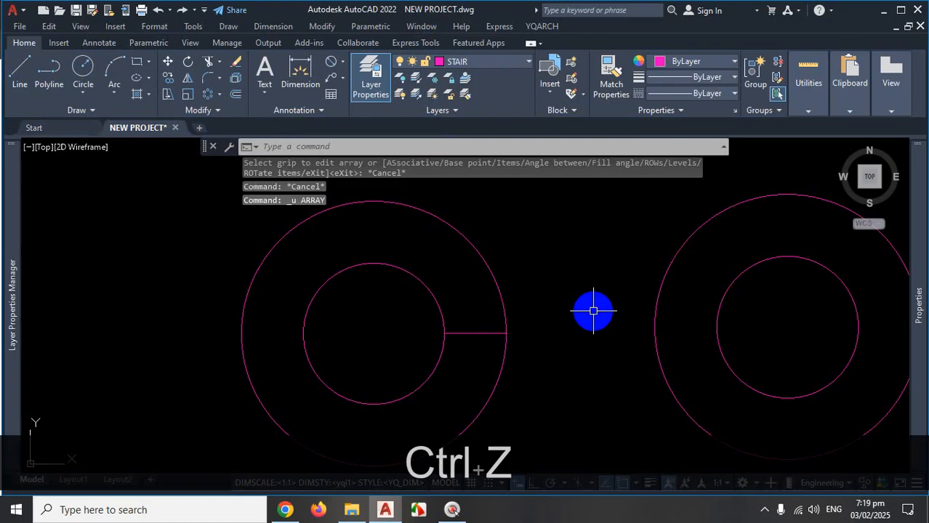
# Start a polar array of the end line around the centre of its two concentric circles
pyautogui.write('AR')
pyautogui.press('Return')
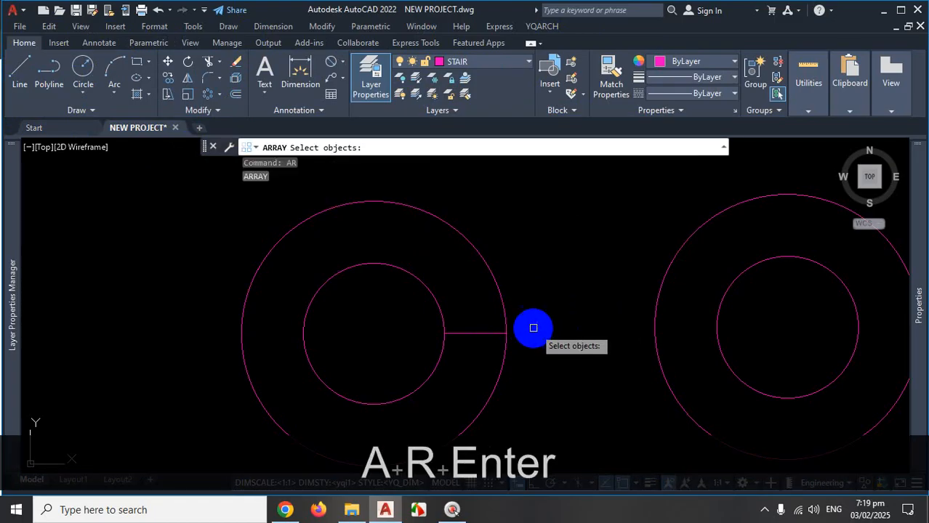
pyautogui.click(475, 334)
pyautogui.press('Return')
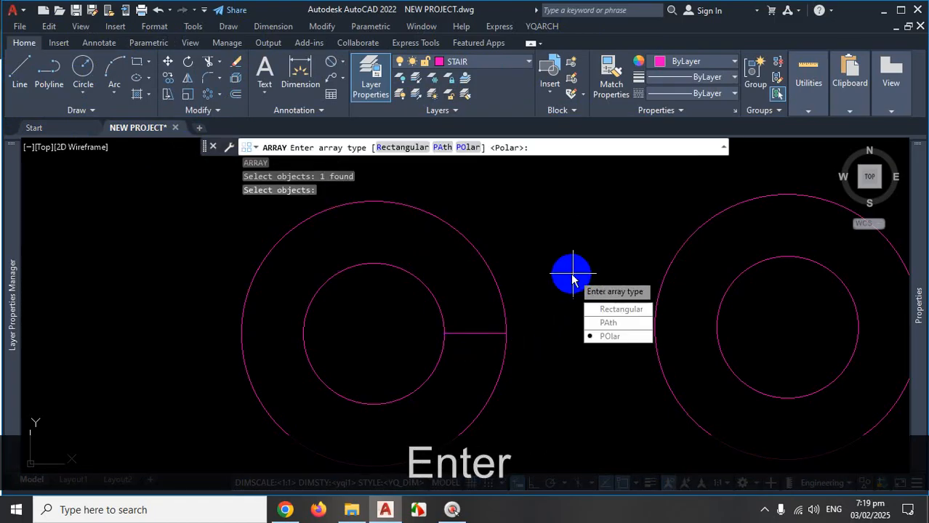
pyautogui.click(595, 334)
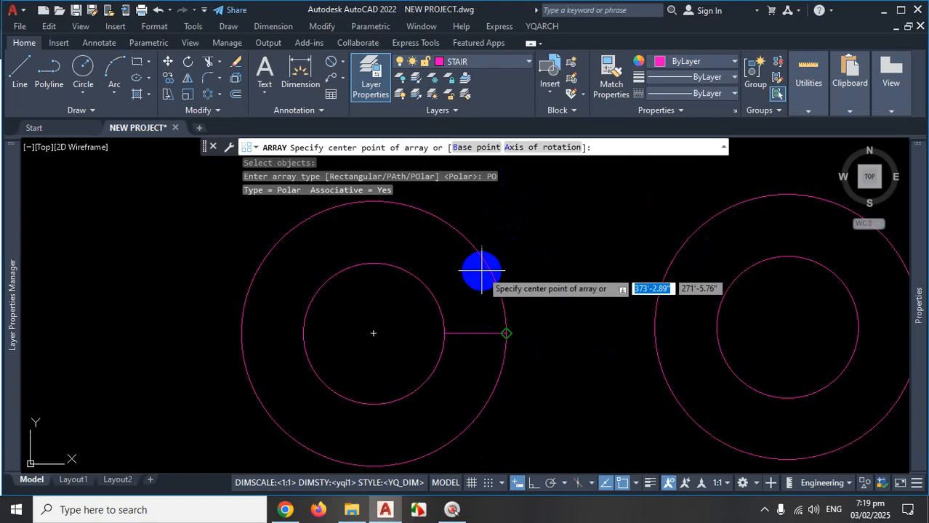
pyautogui.click(373, 333)
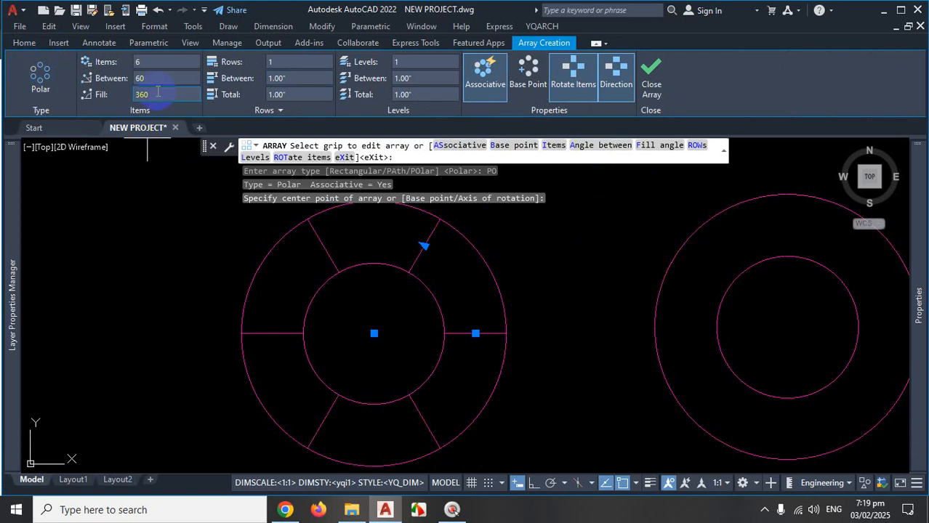
pyautogui.press('ctrl')
pyautogui.hotkey('ctrl', '1')
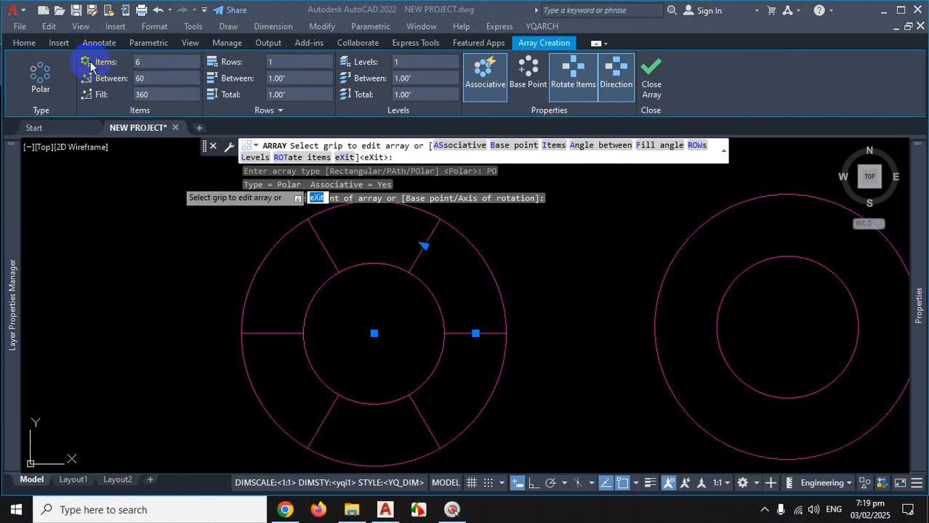
# Set the polar array's item count to 20, checking it against the treads of the dimensioned semicircular stair
pyautogui.click(148, 60)
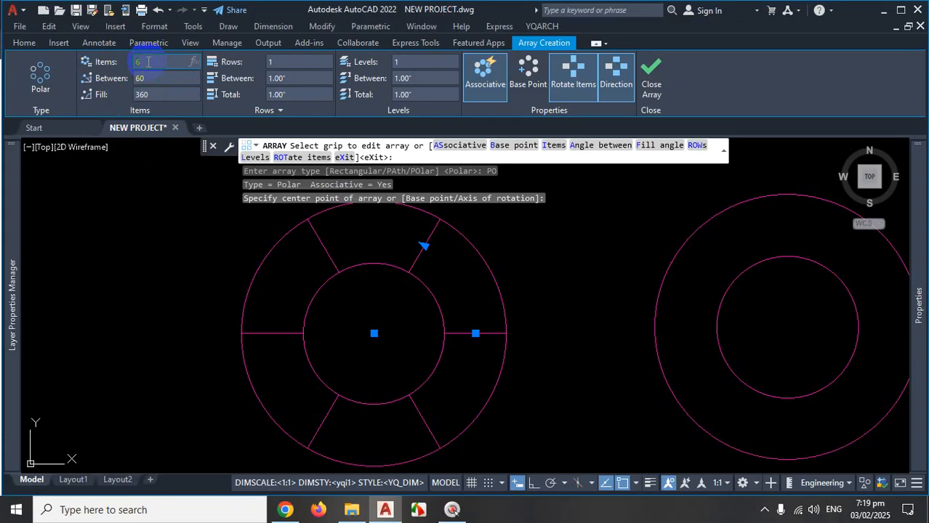
pyautogui.write('20')
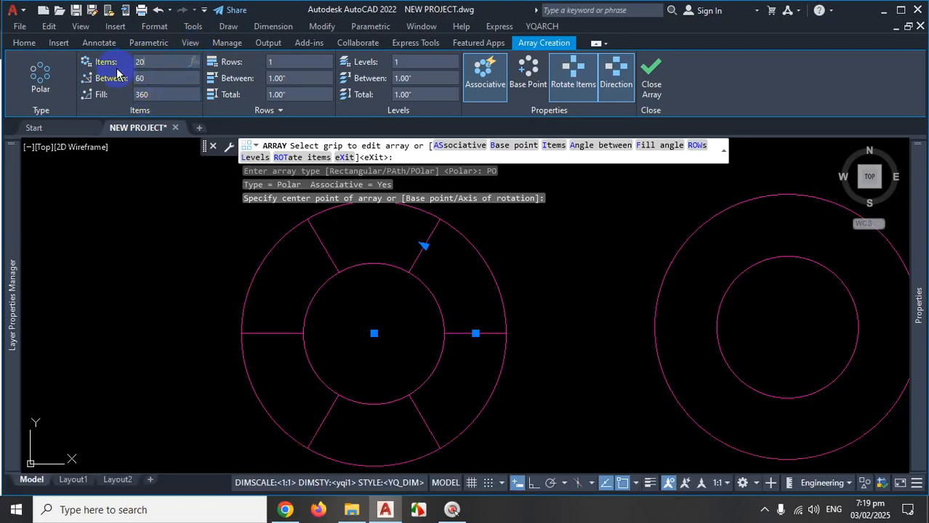
pyautogui.scroll(-5, 469, 360)
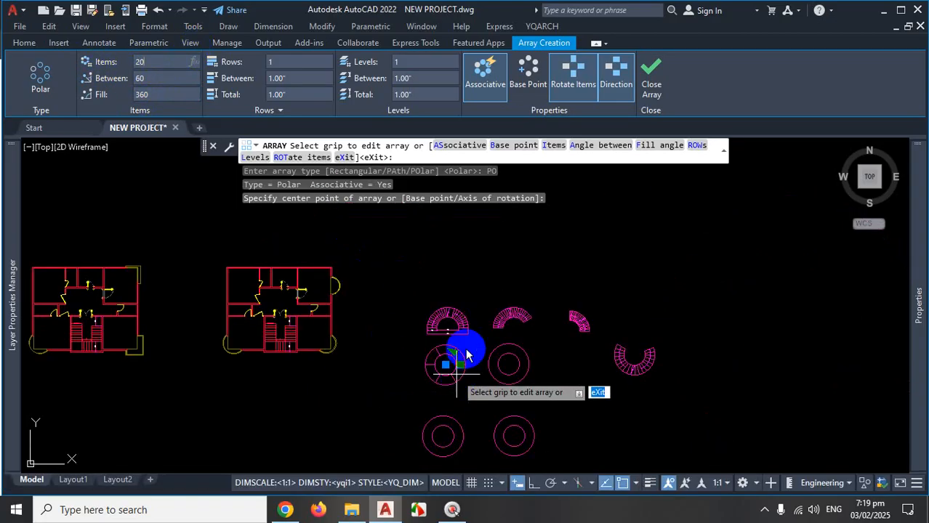
pyautogui.scroll(2, 454, 323)
pyautogui.scroll(4, 429, 338)
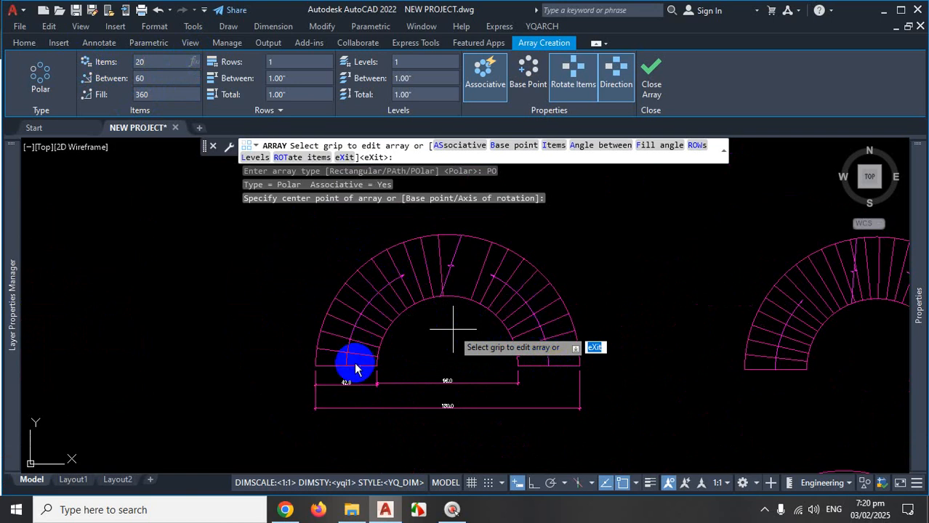
pyautogui.click(160, 81)
pyautogui.click(153, 62)
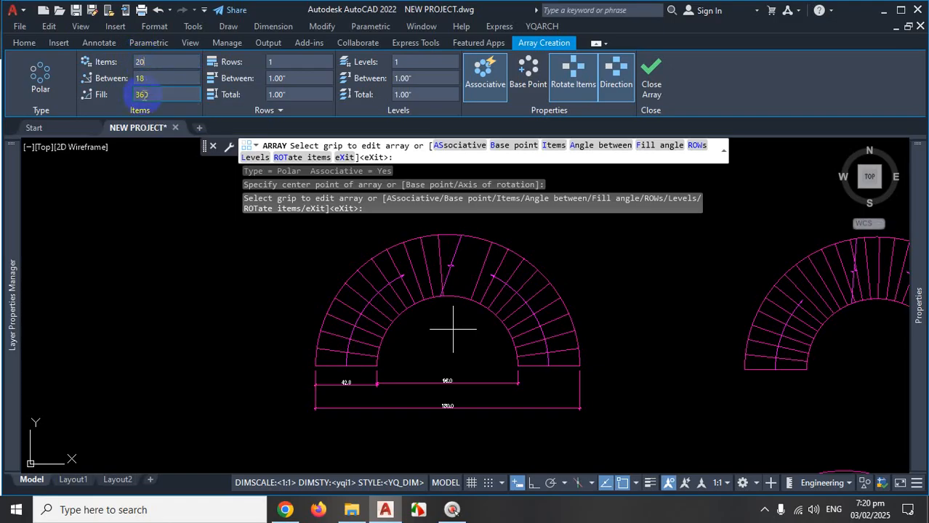
pyautogui.click(155, 82)
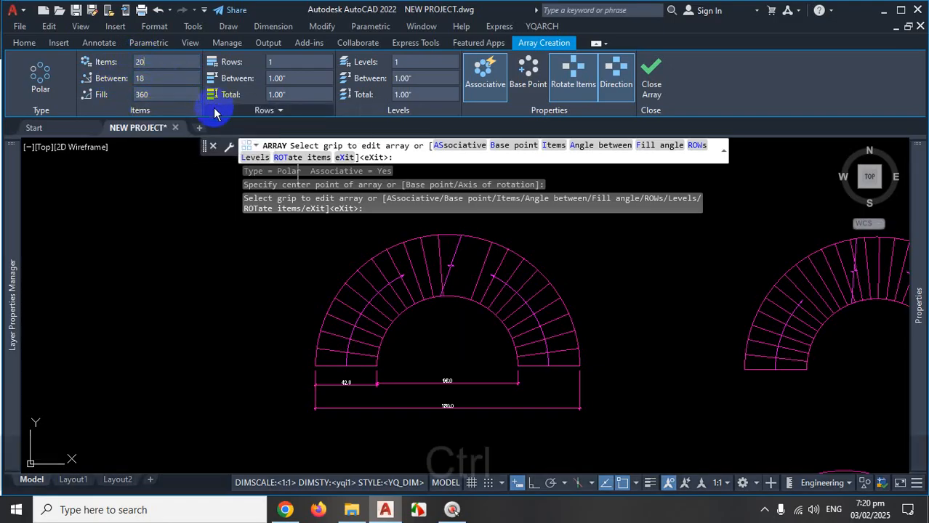
# Set the polar array's fill angle to 180 degrees so the treads cover half of the ring
pyautogui.hotkey('ctrl', '1')
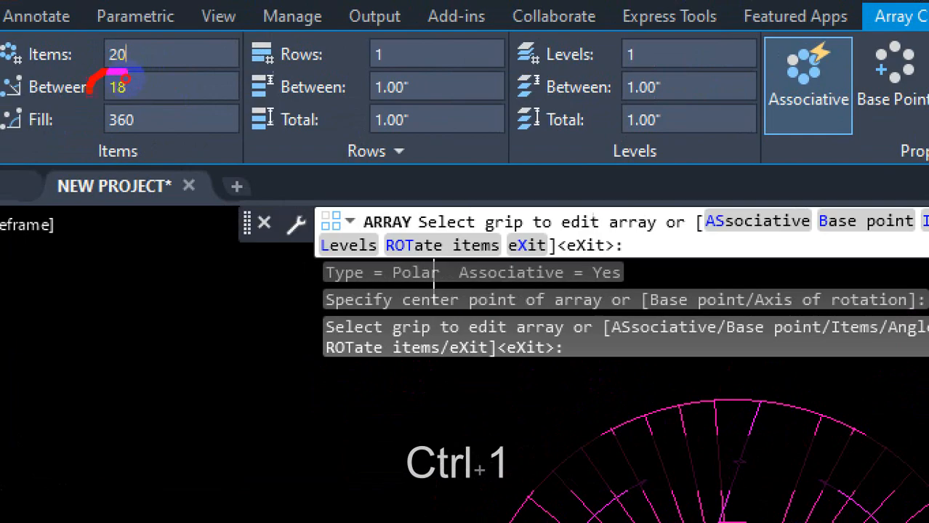
pyautogui.moveTo(139, 94); pyautogui.dragTo(139, 70)
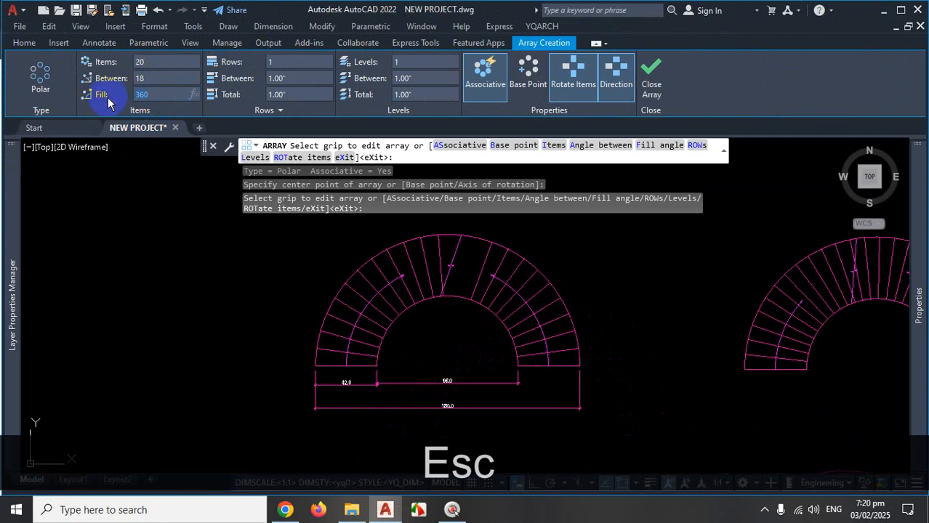
pyautogui.write('180')
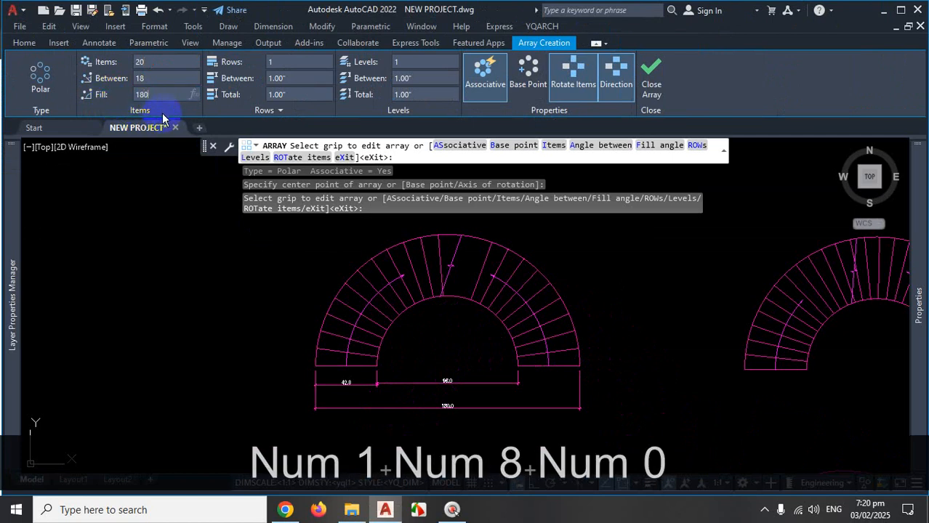
pyautogui.click(289, 79)
pyautogui.scroll(-2, 353, 229)
pyautogui.scroll(-2, 394, 279)
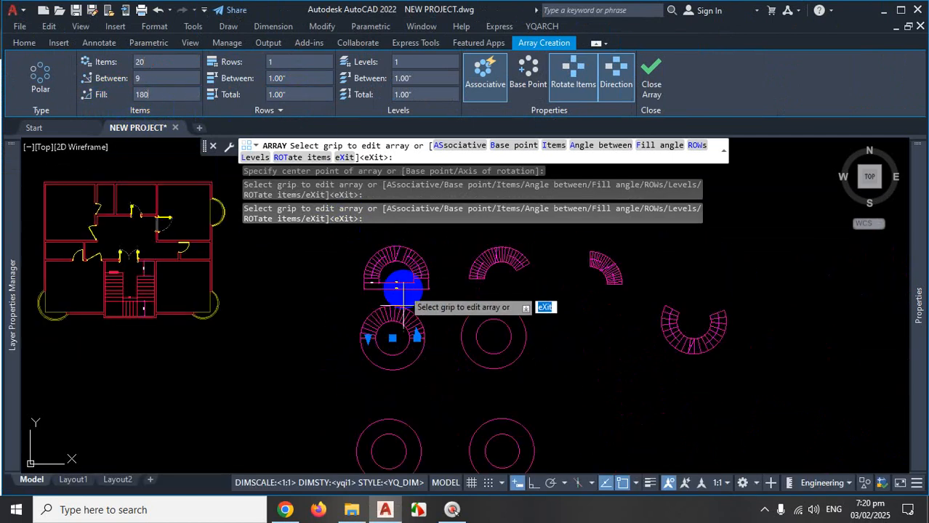
pyautogui.scroll(5, 398, 342)
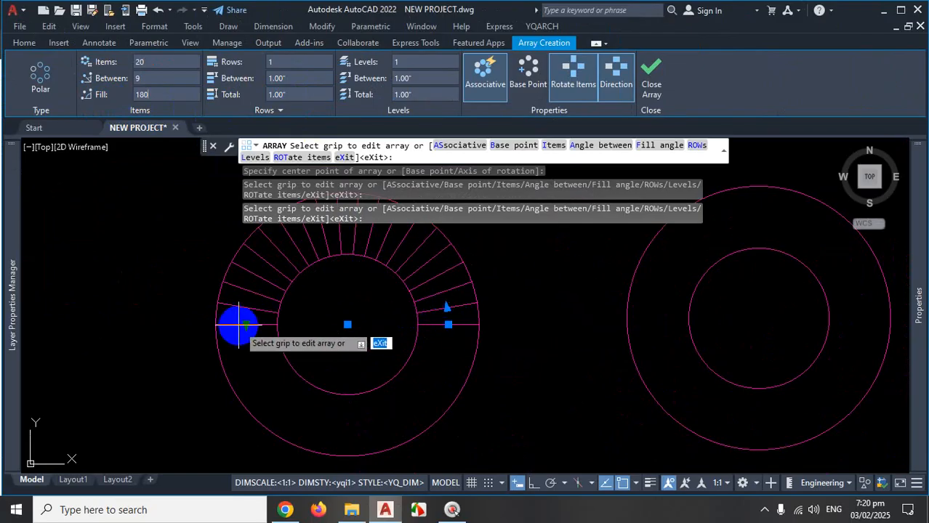
# Examine the half-circle spread of the arrayed treads and compare it with the dimensioned stair and the fill angle setting
pyautogui.hotkey('ctrl', '1')
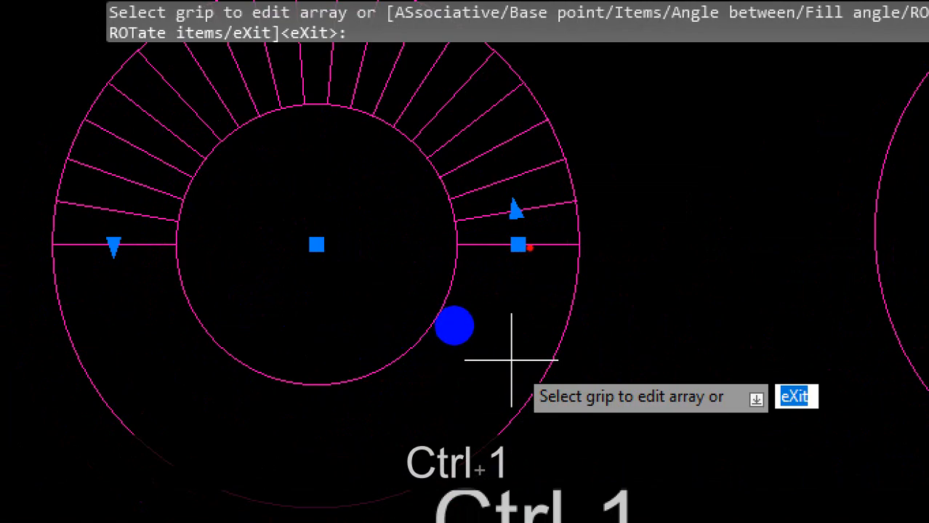
pyautogui.moveTo(460, 245)
pyautogui.keyDown('shift'); pyautogui.mouseDown()
pyautogui.moveTo(559, 241)
pyautogui.moveTo(435, 104)
pyautogui.moveTo(182, 77)
pyautogui.moveTo(100, 308)
pyautogui.moveTo(294, 400)
pyautogui.moveTo(550, 245)
pyautogui.mouseUp(); pyautogui.keyUp('shift')
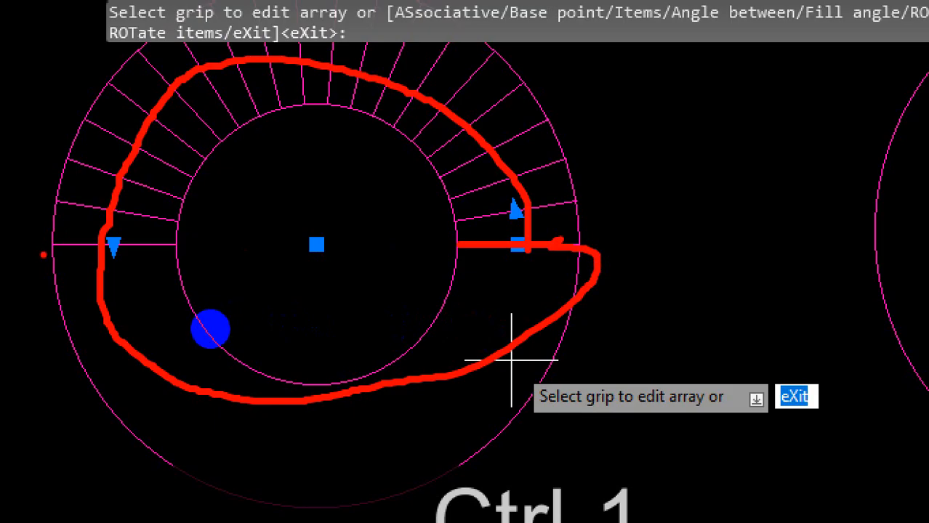
pyautogui.moveTo(210, 327)
pyautogui.mouseDown()
pyautogui.moveTo(474, 329)
pyautogui.moveTo(375, 244)
pyautogui.moveTo(273, 255)
pyautogui.mouseUp()
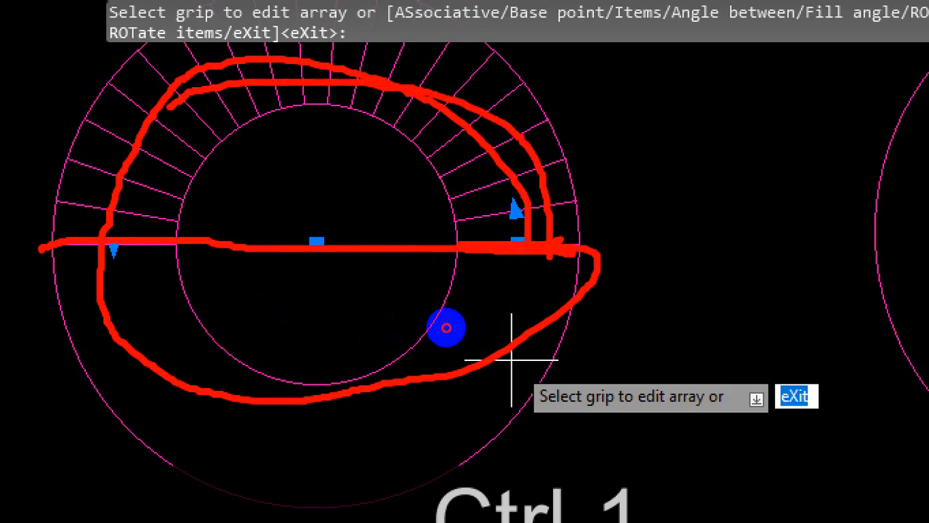
pyautogui.moveTo(445, 328); pyautogui.dragTo(253, 281)
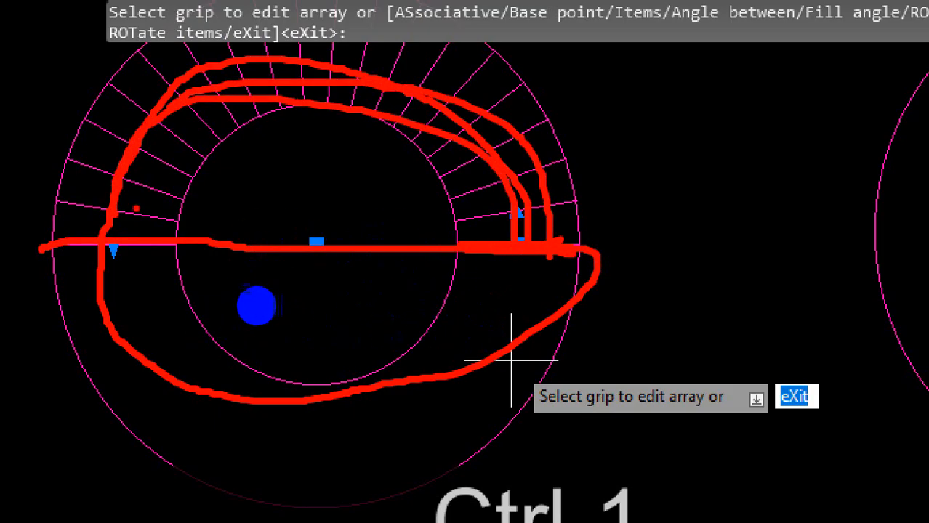
pyautogui.press('Escape')
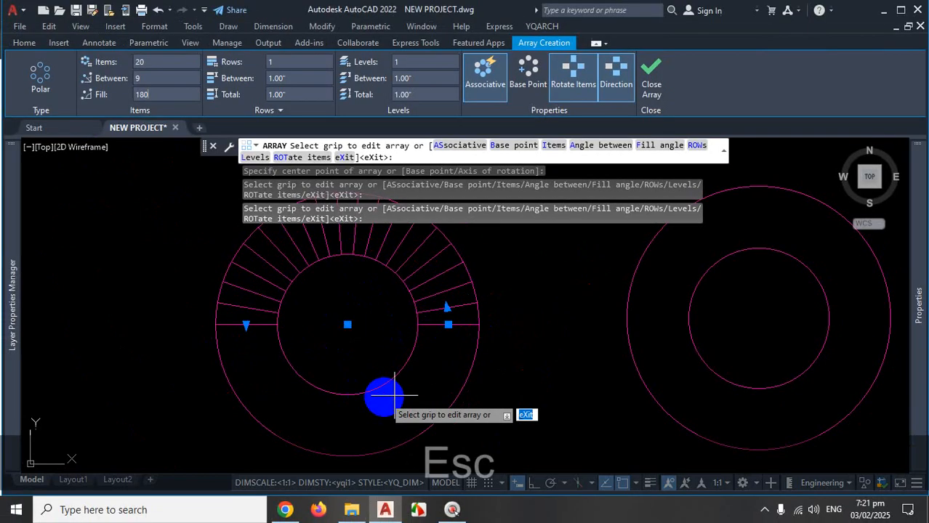
pyautogui.scroll(-6, 452, 395)
pyautogui.scroll(4, 444, 364)
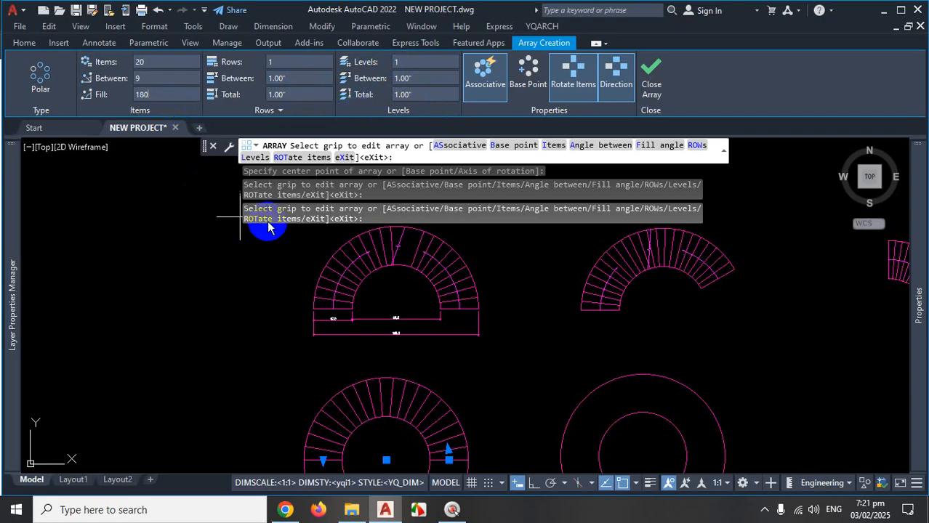
pyautogui.scroll(-6, 377, 272)
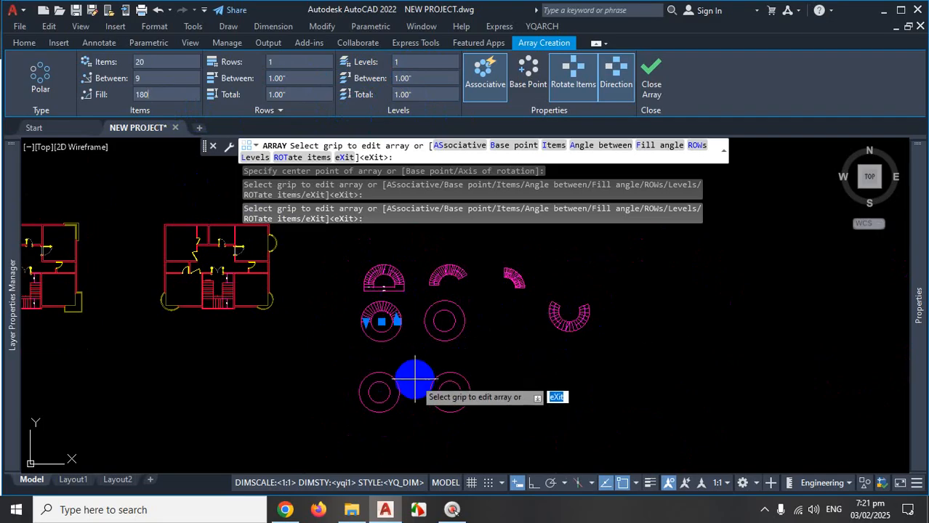
pyautogui.scroll(3, 413, 380)
pyautogui.scroll(3, 306, 296)
pyautogui.scroll(-3, 322, 274)
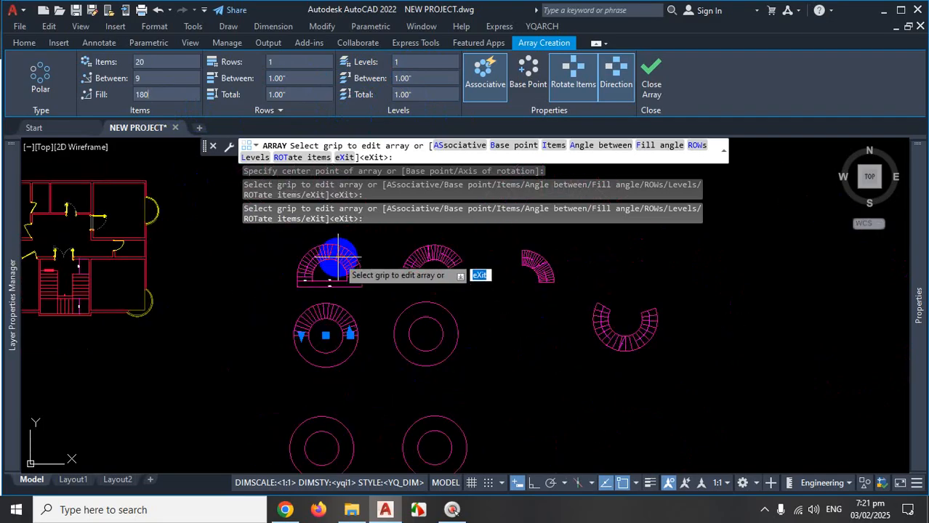
pyautogui.scroll(5, 331, 259)
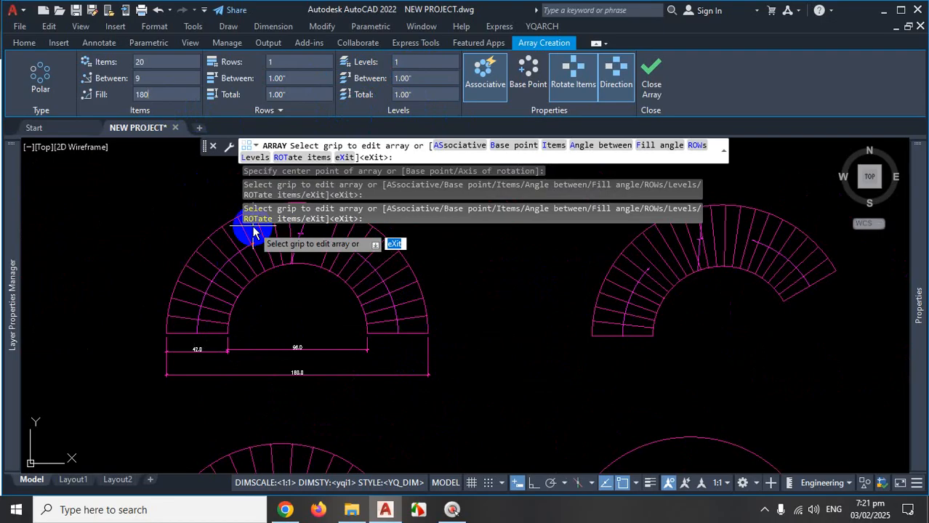
pyautogui.click(135, 95)
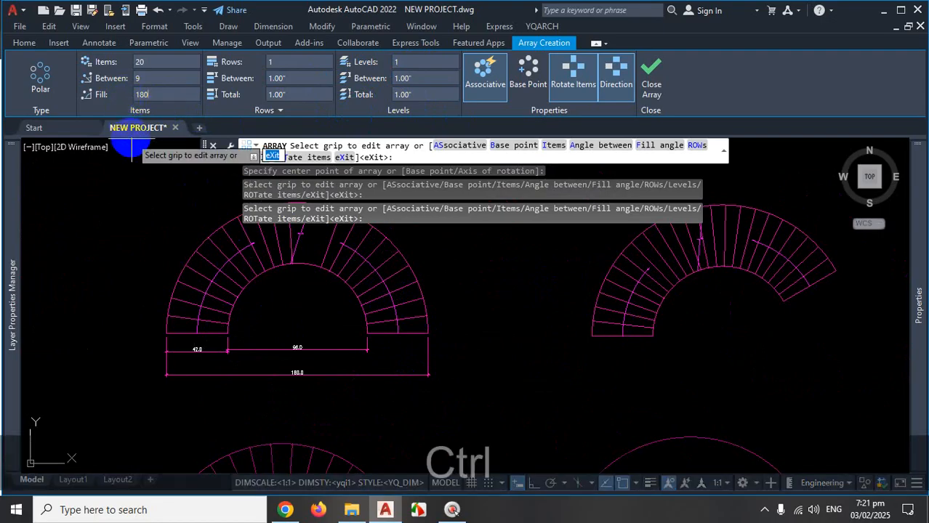
pyautogui.hotkey('ctrl', '1')
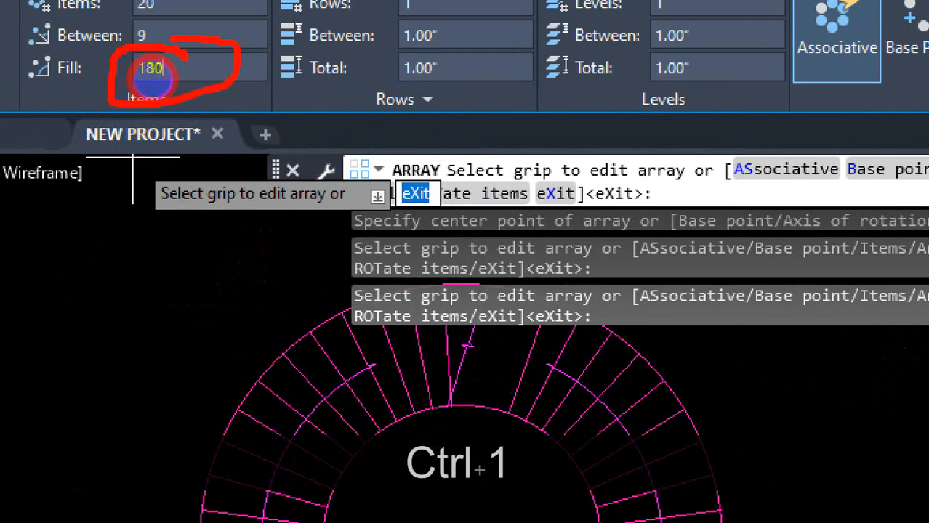
pyautogui.press('Escape')
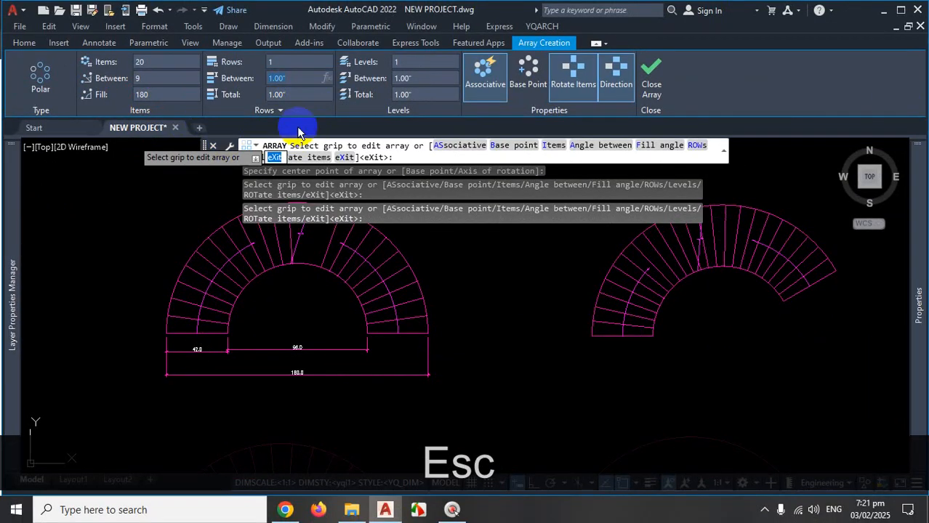
# Review the row spacing and the Associative property of the tread array
pyautogui.scroll(-5, 367, 331)
pyautogui.scroll(8, 381, 349)
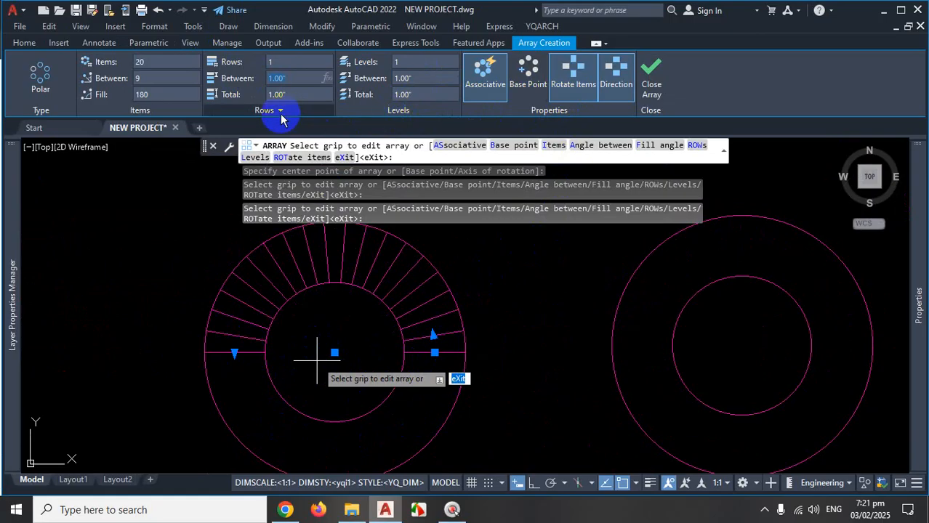
pyautogui.click(284, 78)
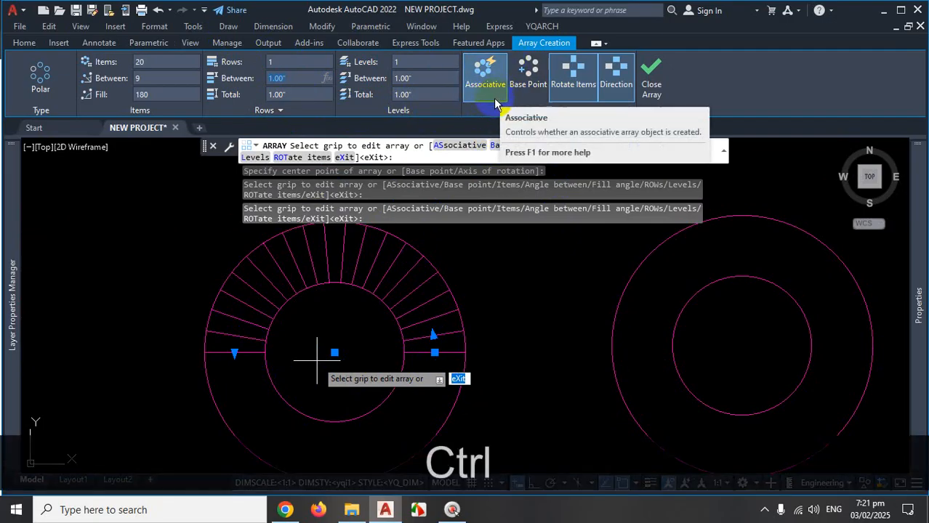
pyautogui.hotkey('ctrl', '1')
pyautogui.hotkey('ctrl', '1')
pyautogui.click(503, 86)
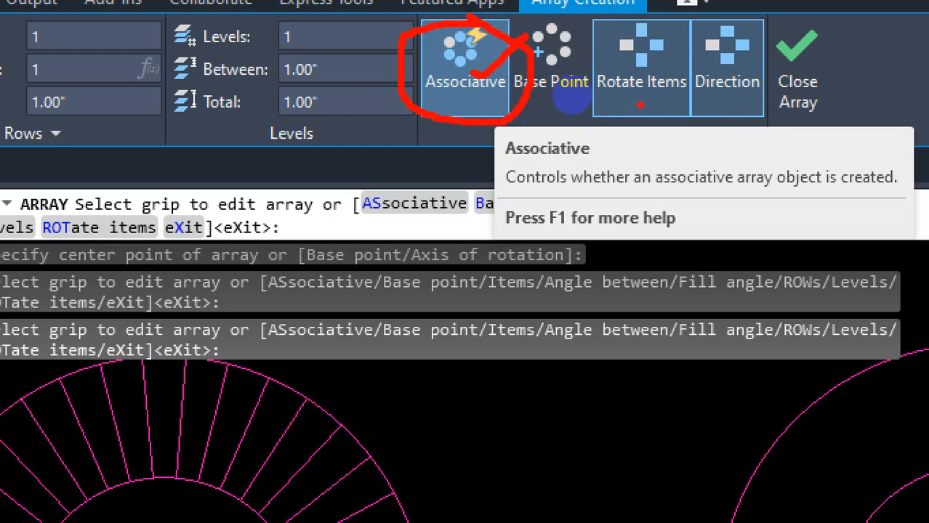
pyautogui.press('Escape')
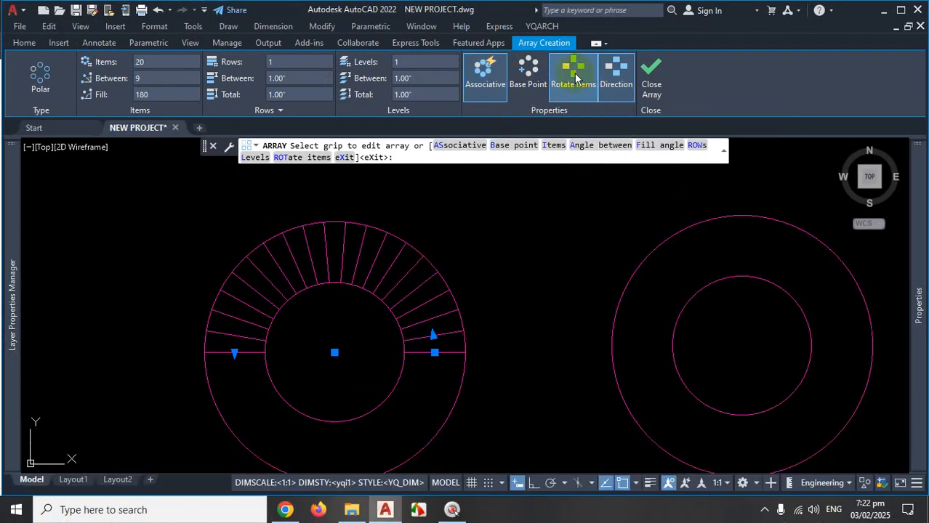
# Switch the tread array's Rotate Items property off and back on twice, comparing unrotated and radial treads
pyautogui.click(579, 93)
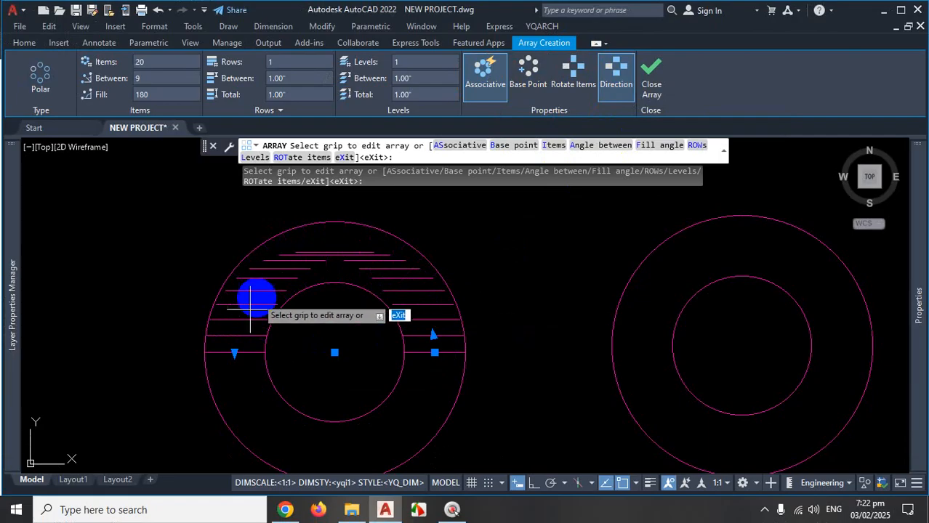
pyautogui.scroll(2, 332, 325)
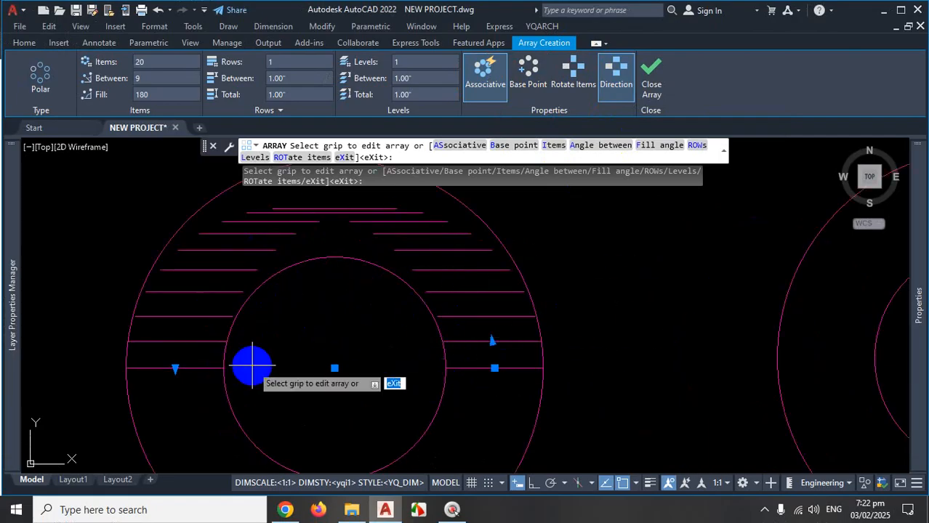
pyautogui.click(573, 93)
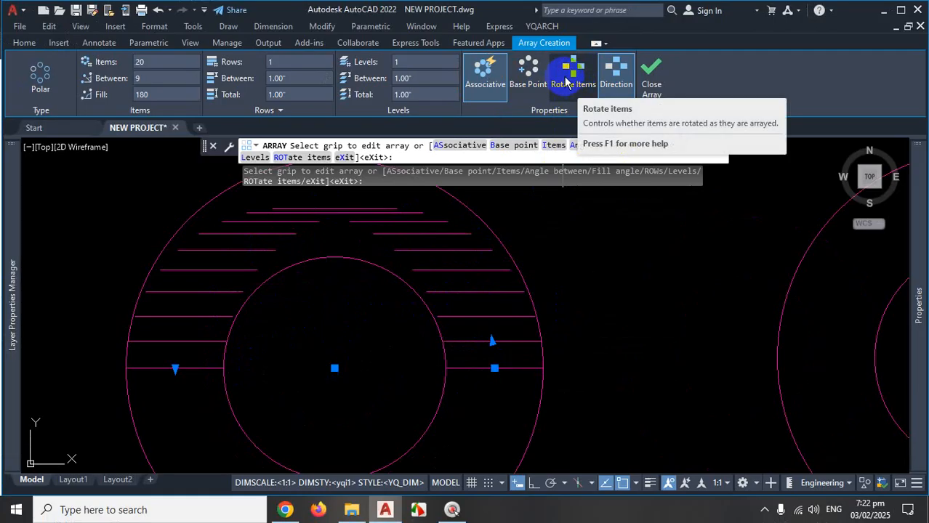
pyautogui.click(568, 82)
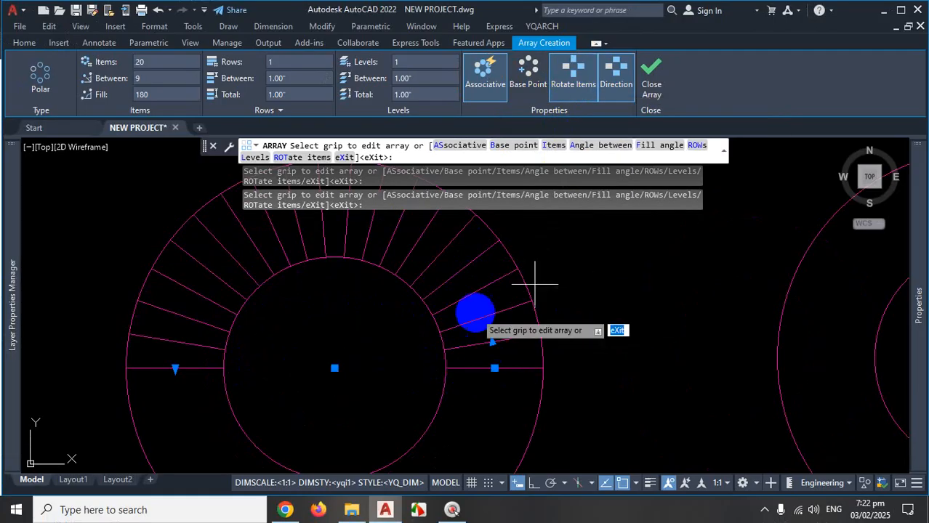
pyautogui.click(573, 83)
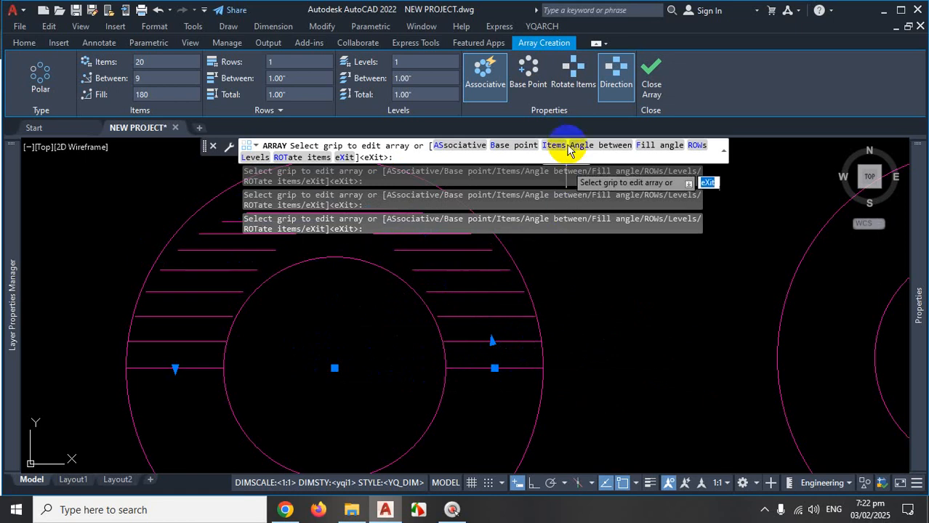
pyautogui.click(582, 82)
pyautogui.scroll(-3, 436, 349)
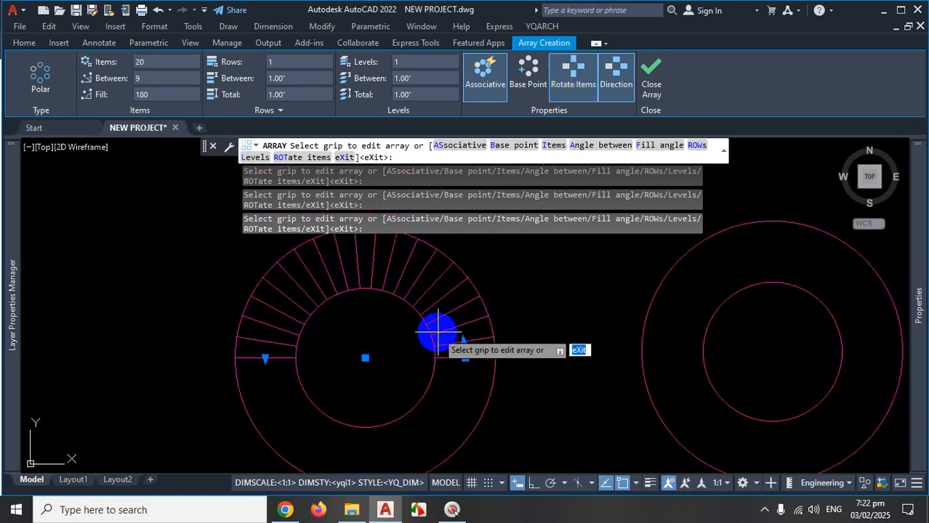
pyautogui.scroll(2, 458, 378)
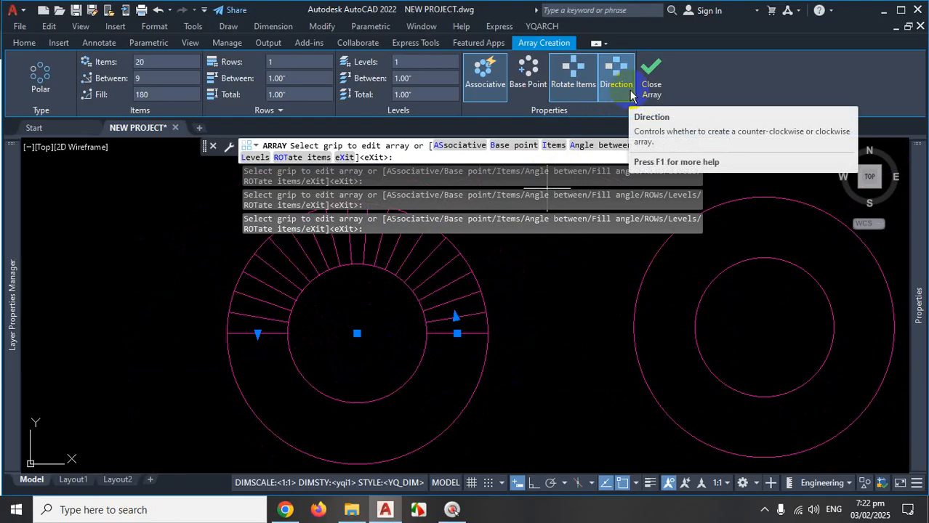
# Reverse the tread array's direction to clockwise and restore it to counter-clockwise
pyautogui.hotkey('ctrl', '1')
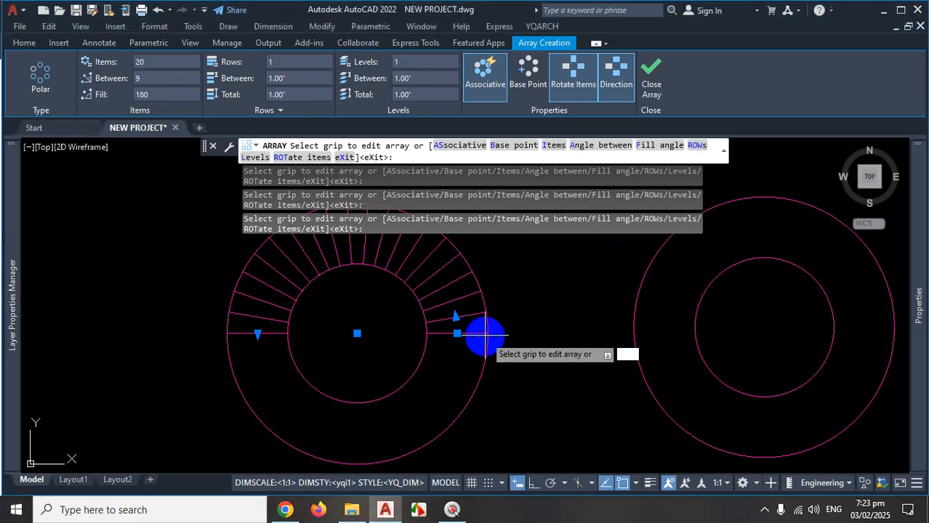
pyautogui.click(614, 87)
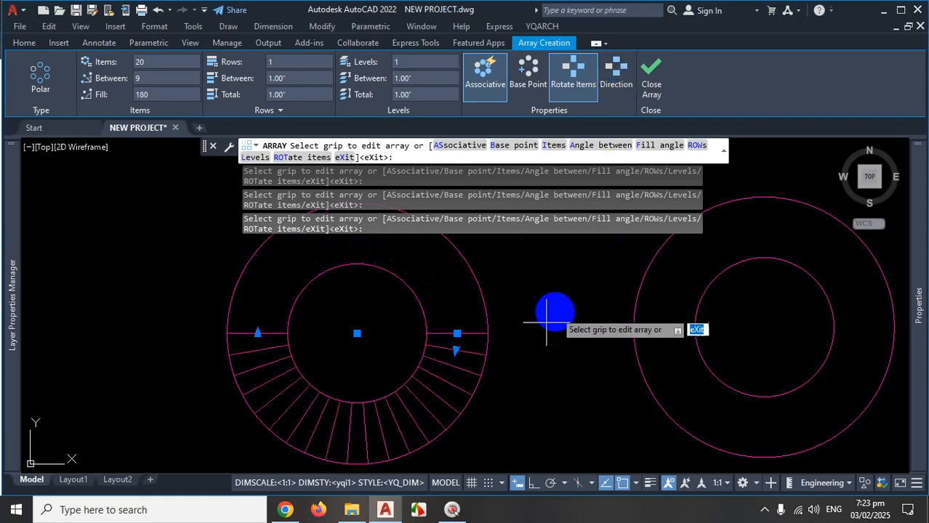
pyautogui.click(620, 84)
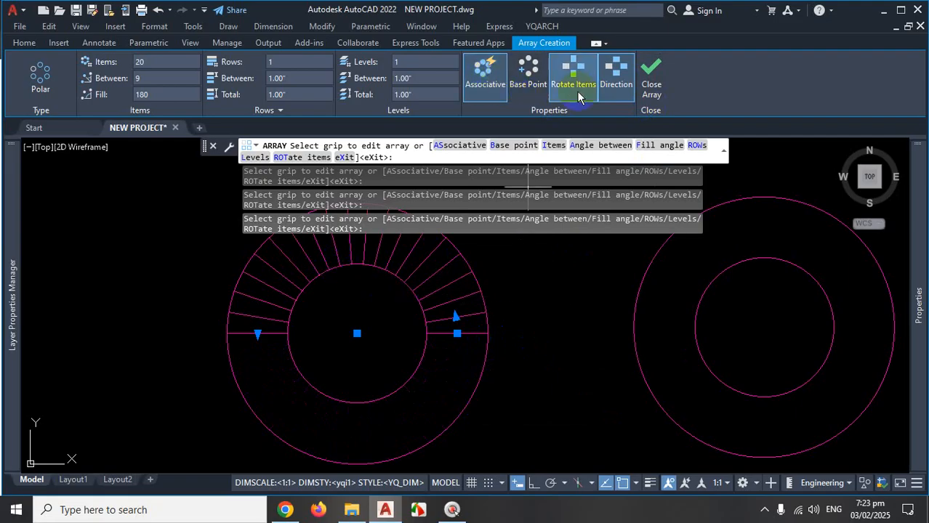
# Accept the polar tread array and finish the array command
pyautogui.click(650, 86)
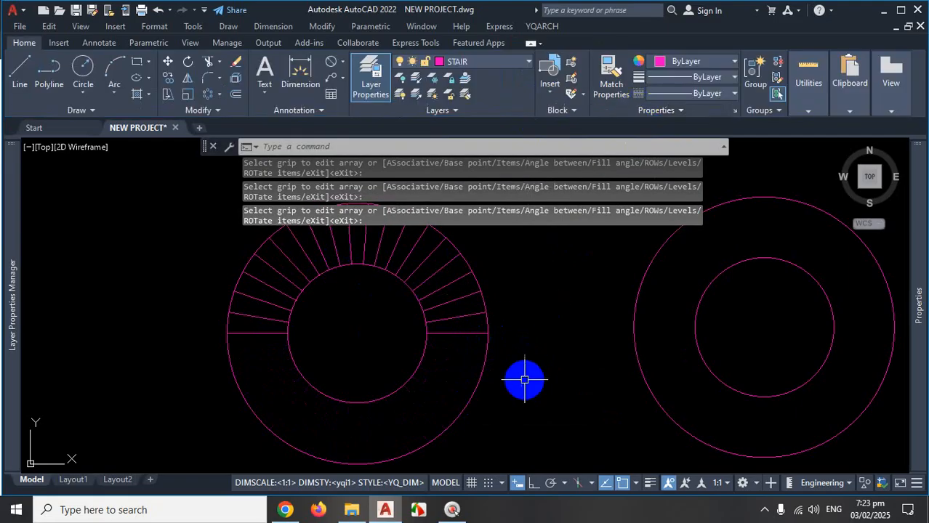
pyautogui.scroll(-4, 530, 378)
pyautogui.press('Escape')
pyautogui.scroll(4, 524, 378)
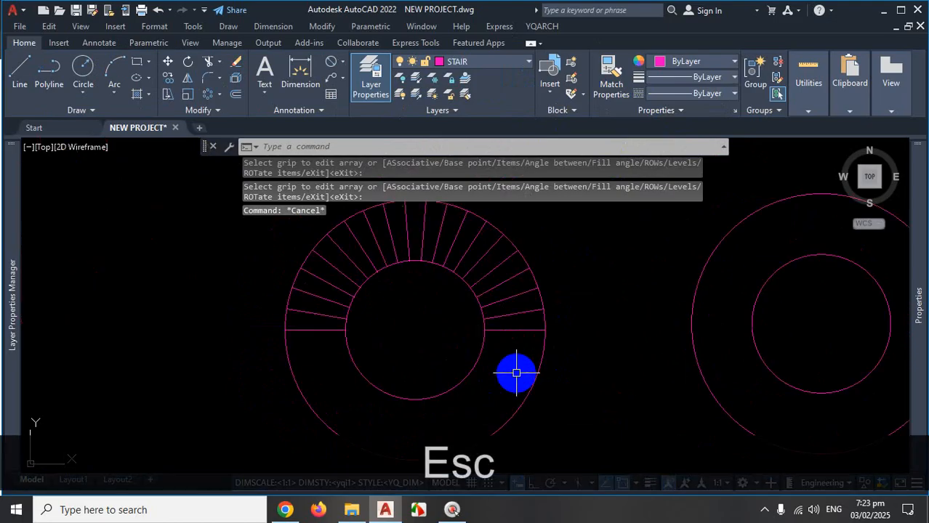
# Edit the tread array to 24 items with a fill angle of 270 degrees and close the array
pyautogui.click(517, 320)
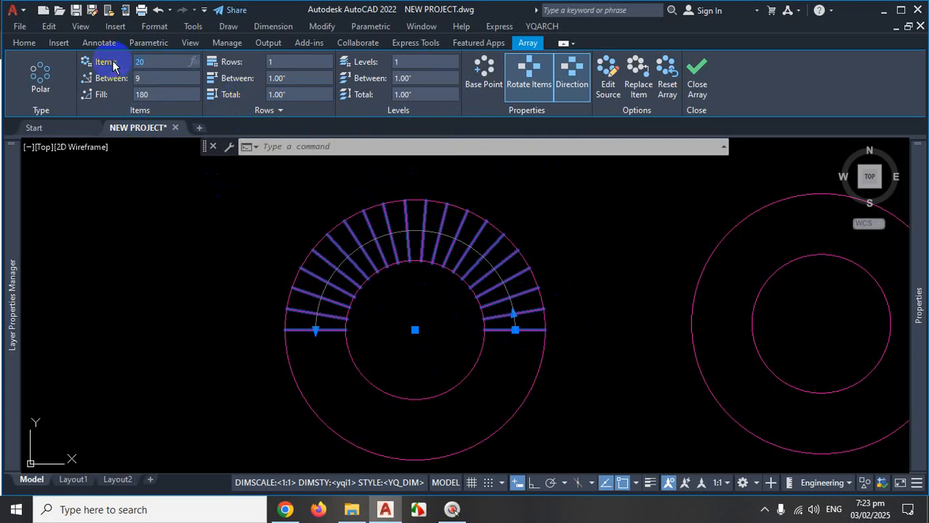
pyautogui.write('24')
pyautogui.click(160, 93)
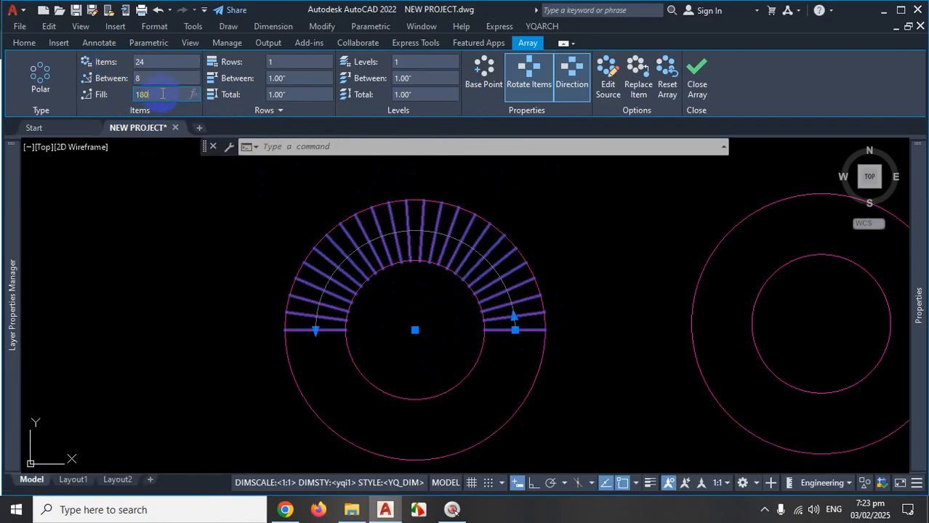
pyautogui.write('270')
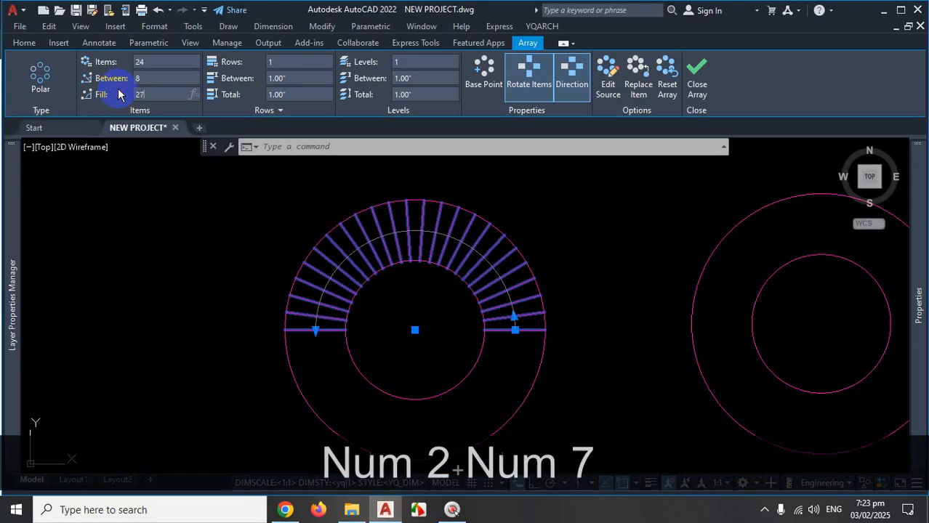
pyautogui.click(288, 75)
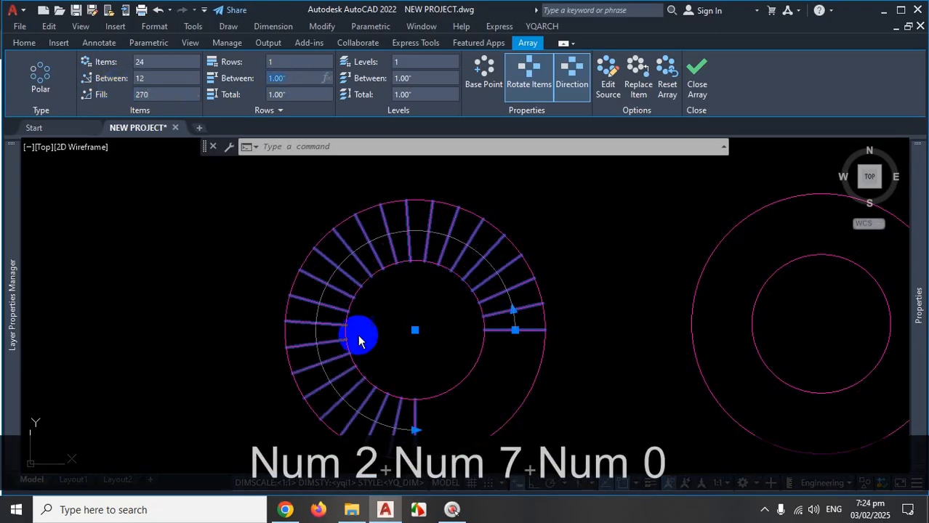
pyautogui.scroll(-2, 407, 328)
pyautogui.scroll(4, 452, 323)
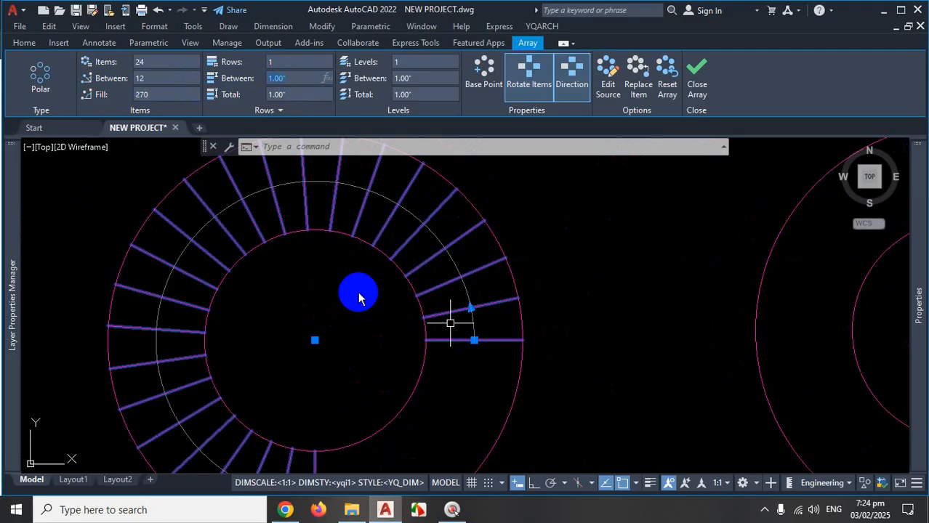
pyautogui.press('Escape')
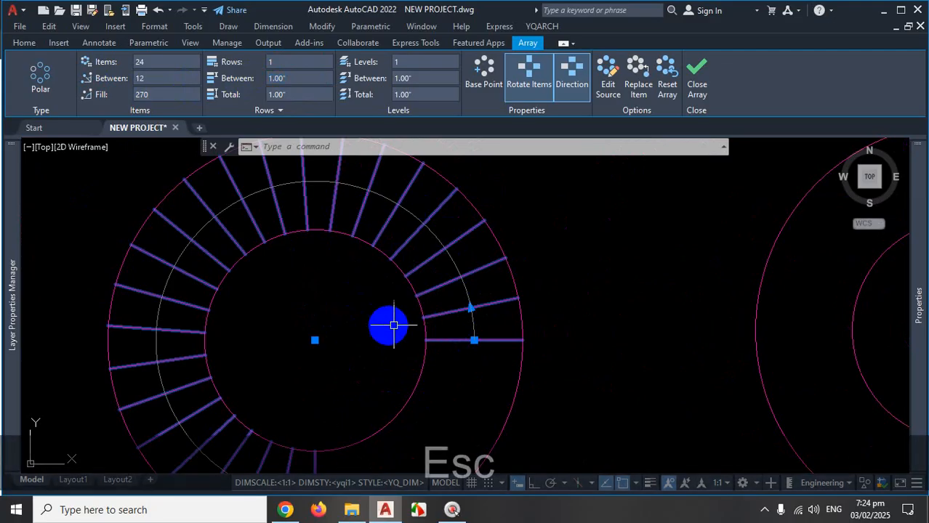
pyautogui.click(696, 76)
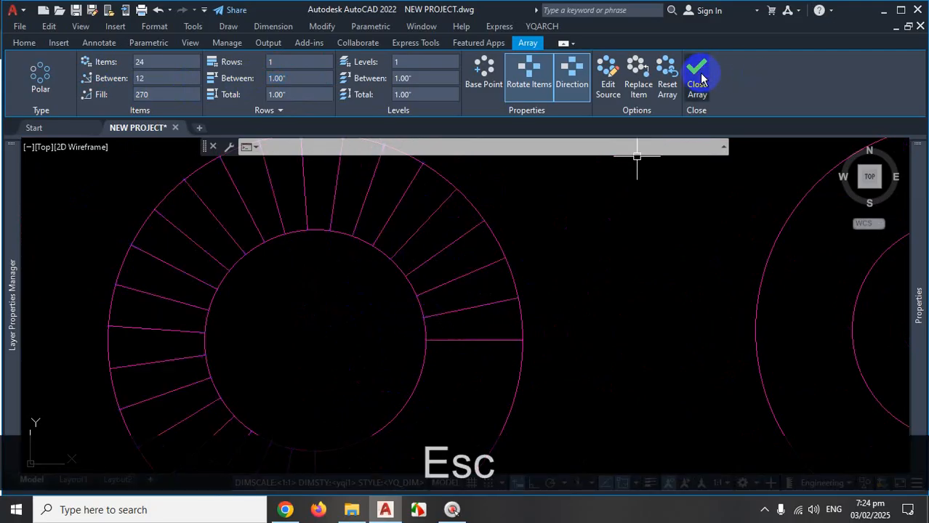
pyautogui.scroll(-3, 436, 290)
pyautogui.scroll(3, 452, 282)
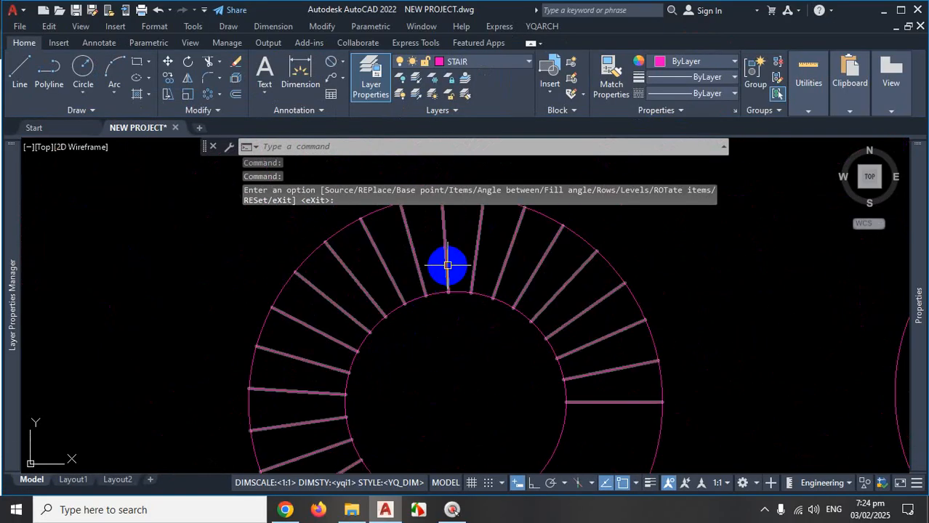
# Explode the 270-degree tread array into separate lines and clear the selection
pyautogui.click(645, 311)
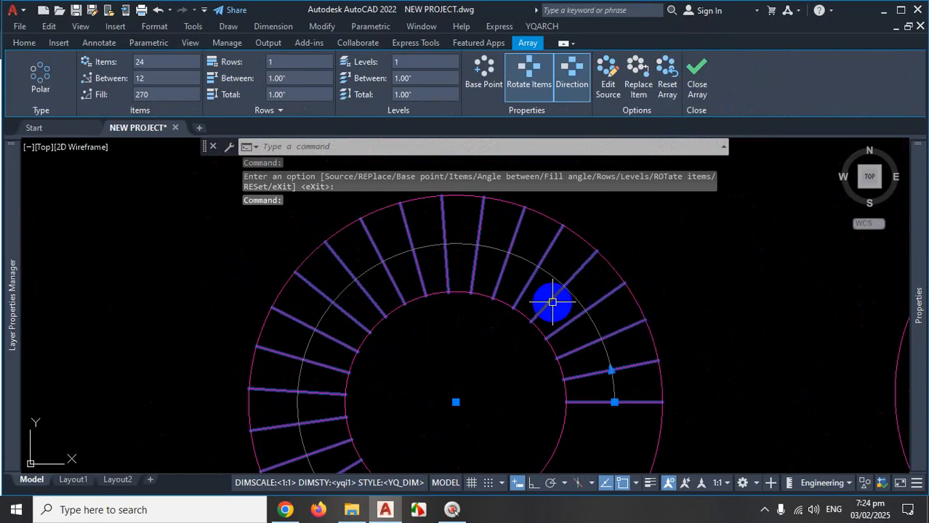
pyautogui.scroll(-4, 556, 286)
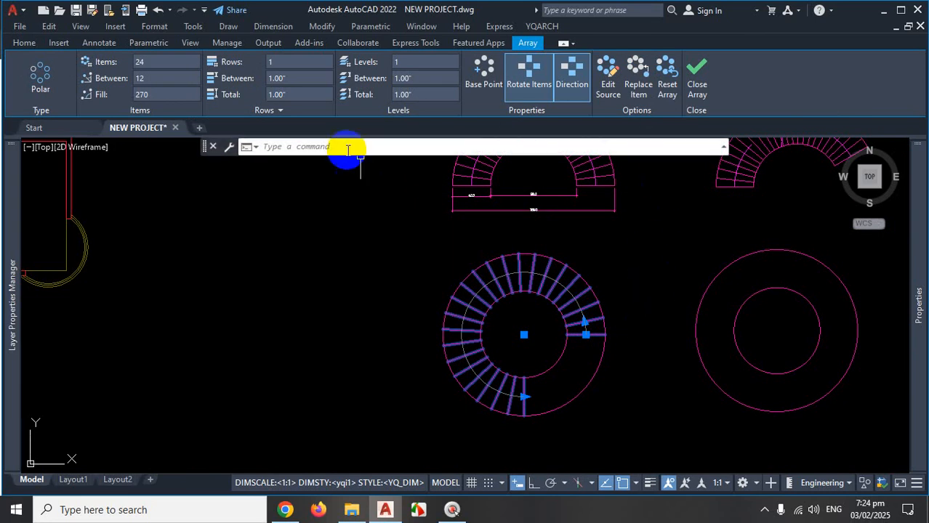
pyautogui.press('Escape')
pyautogui.click(543, 280)
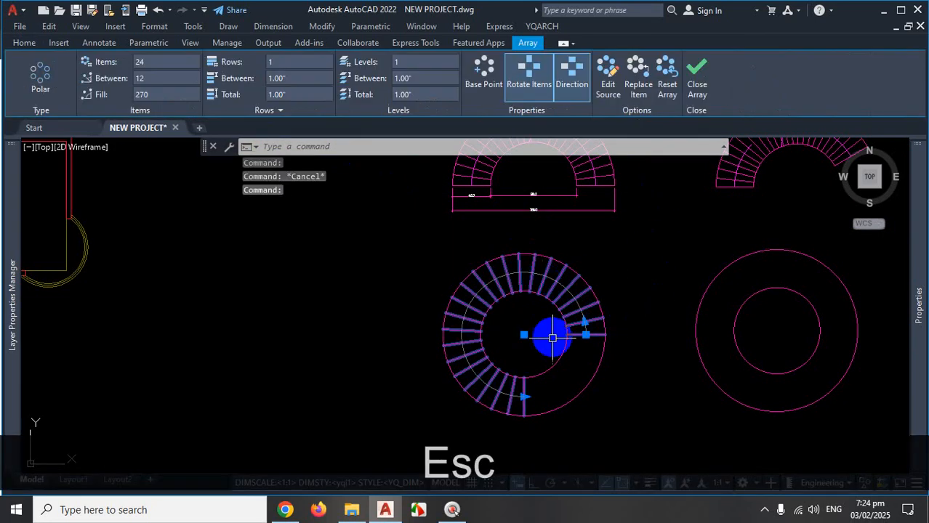
pyautogui.write('X')
pyautogui.press('Return')
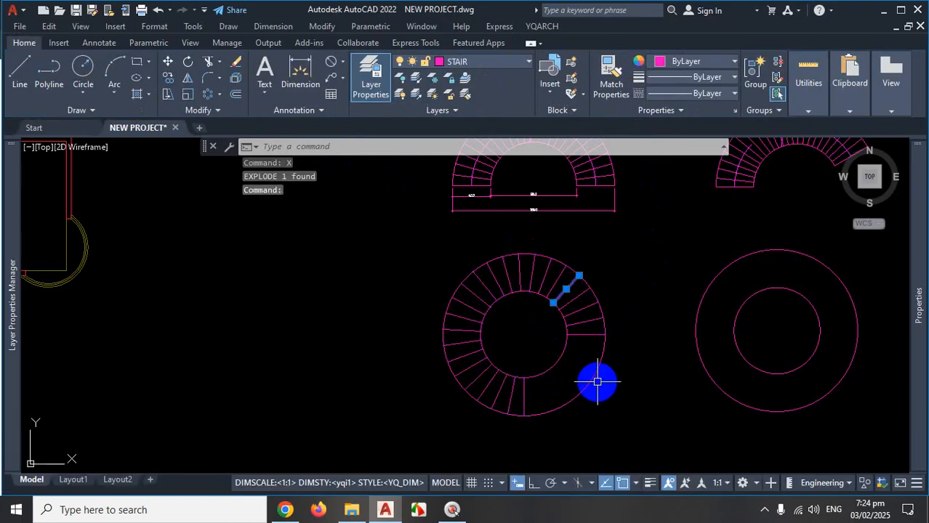
pyautogui.press('Escape')
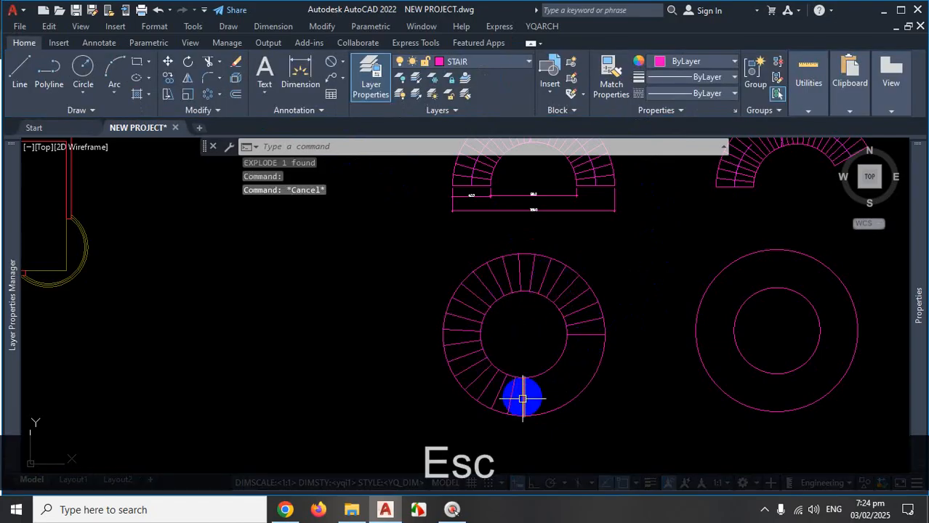
# Examine the break lines and direction arrows on the dimensioned semicircular stair and the floor plans' U-shaped stairs
pyautogui.scroll(-2, 520, 388)
pyautogui.scroll(4, 527, 213)
pyautogui.scroll(4, 531, 207)
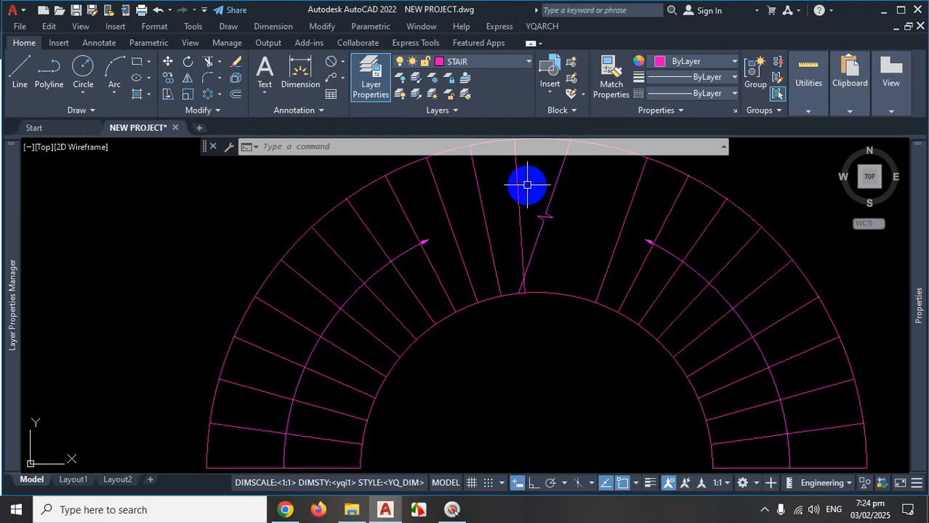
pyautogui.scroll(-12, 543, 218)
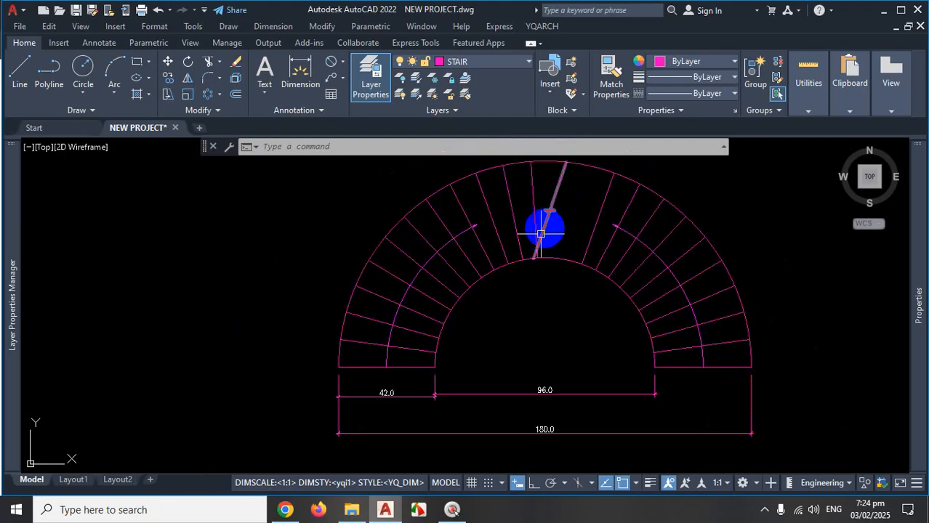
pyautogui.scroll(6, 414, 248)
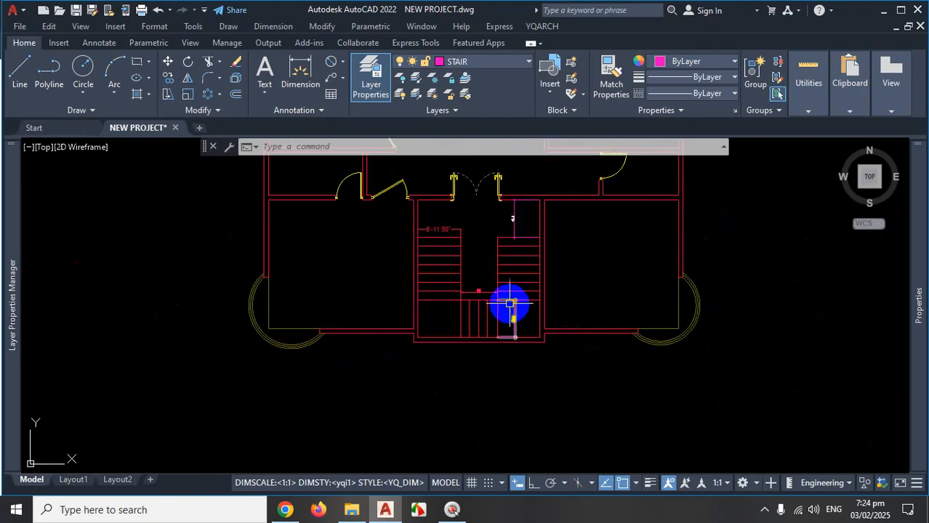
pyautogui.scroll(3, 508, 305)
pyautogui.scroll(-4, 533, 261)
pyautogui.scroll(5, 538, 254)
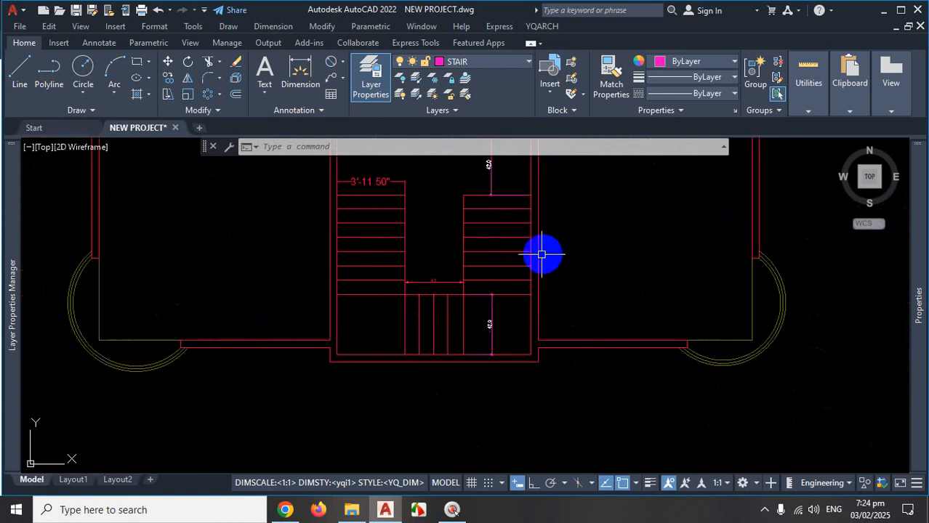
pyautogui.scroll(-8, 340, 266)
pyautogui.scroll(6, 137, 263)
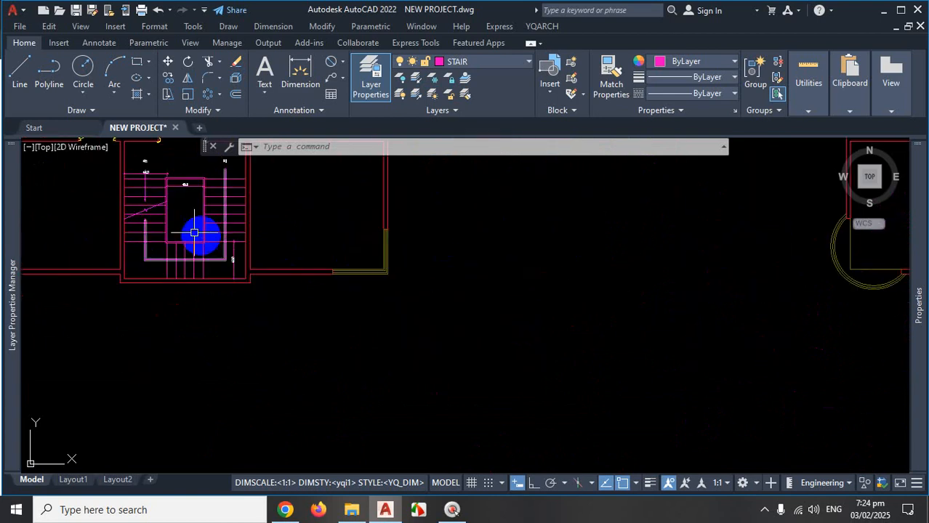
pyautogui.scroll(-3, 192, 223)
pyautogui.scroll(5, 191, 222)
pyautogui.scroll(-2, 216, 207)
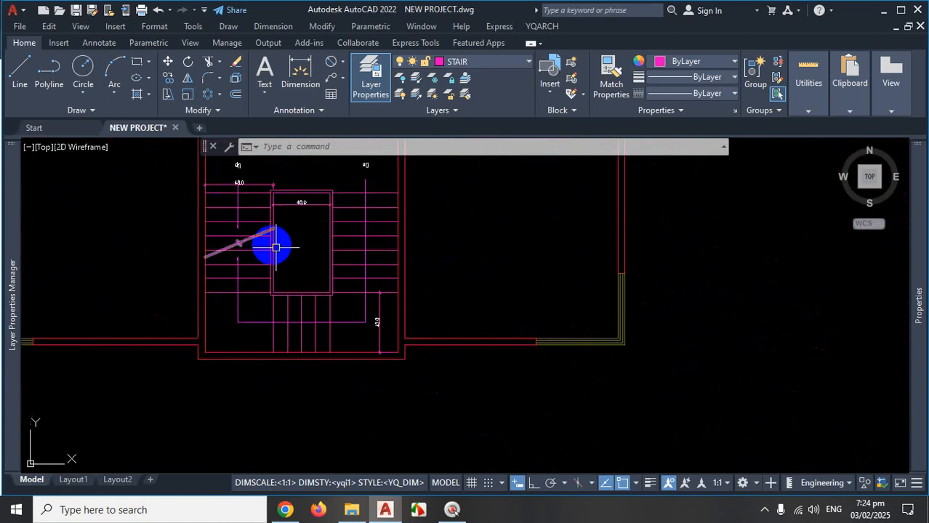
pyautogui.scroll(4, 209, 193)
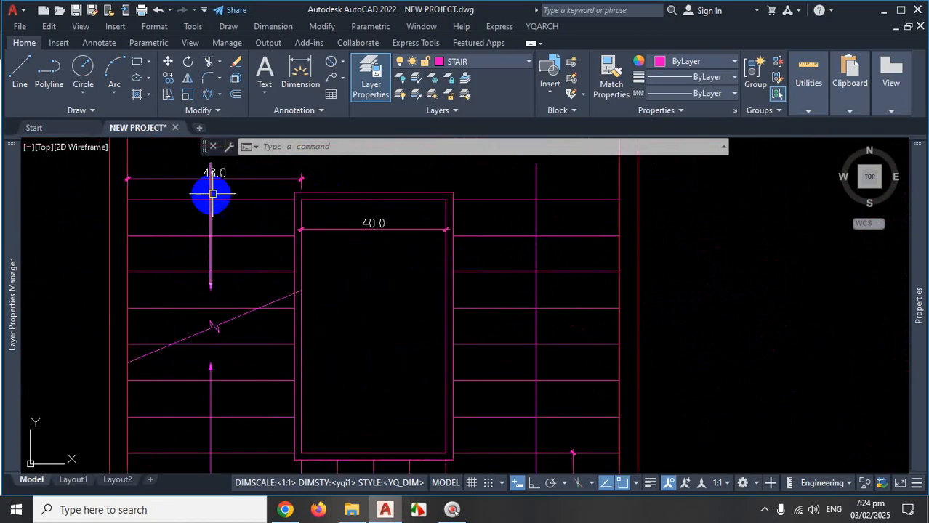
pyautogui.scroll(-2, 213, 251)
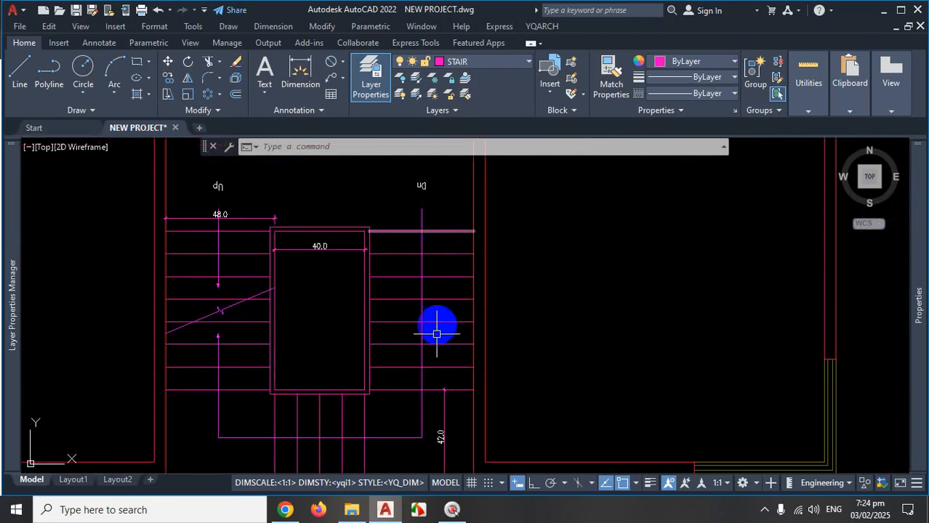
pyautogui.click(451, 228)
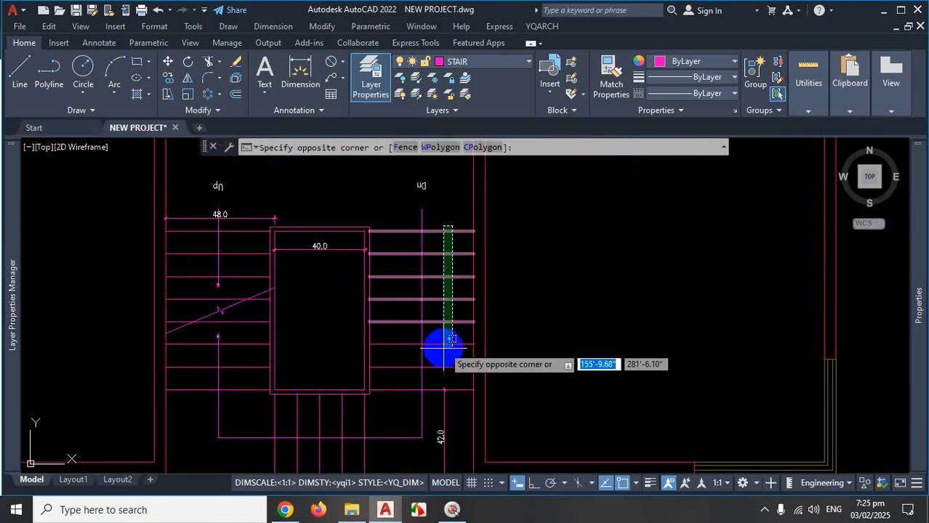
pyautogui.click(455, 394)
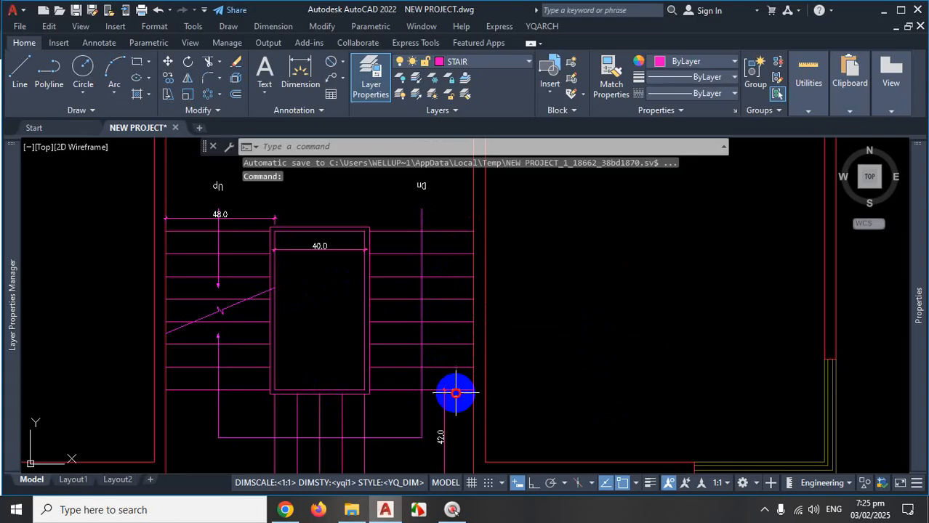
pyautogui.click(453, 221)
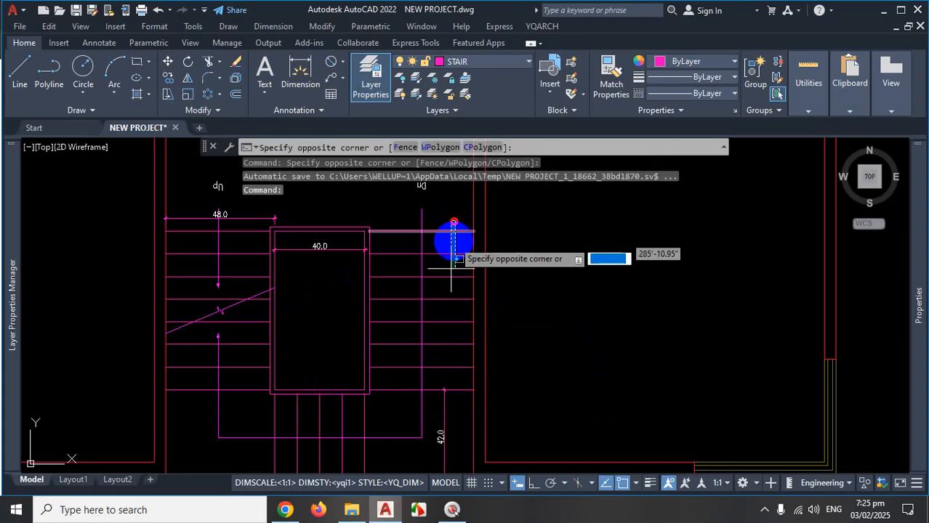
pyautogui.click(437, 391)
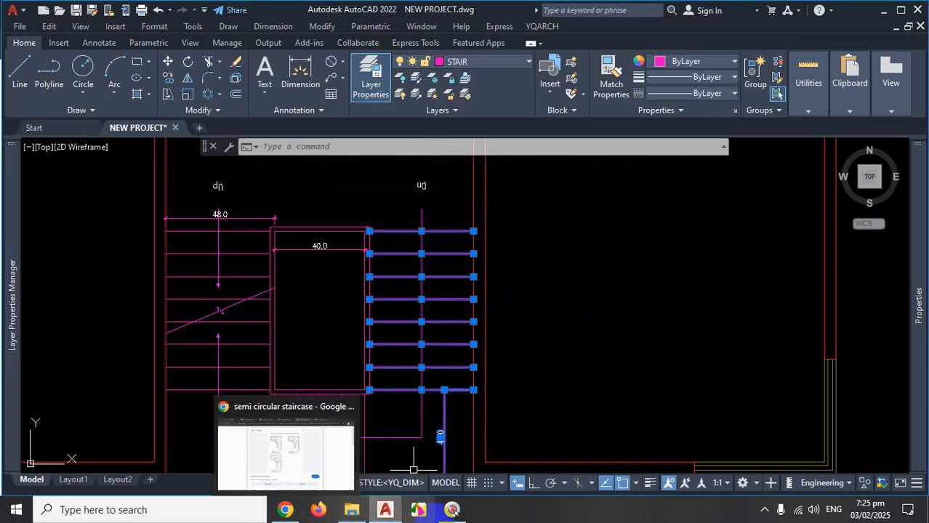
# Switch to the PROJECT-1 (3).pdf plan in Chrome and examine the solid and dashed tread lines of the numbered U-shaped stair
pyautogui.click(764, 509)
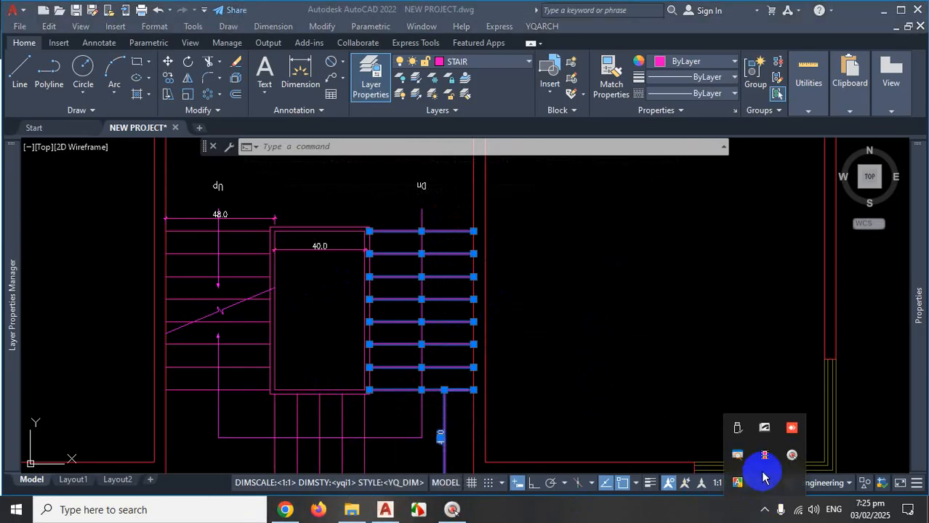
pyautogui.click(763, 476)
pyautogui.scroll(4, 535, 363)
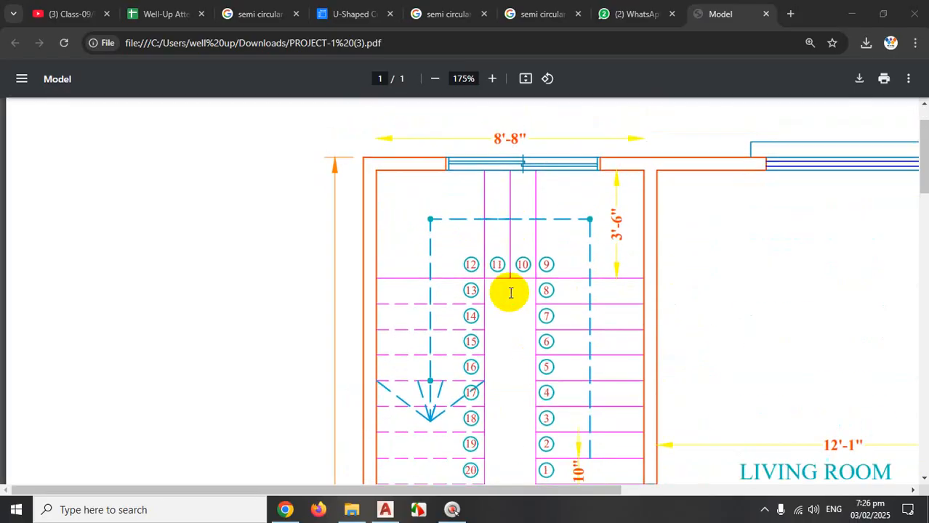
pyautogui.scroll(-2, 510, 293)
pyautogui.hotkey('ctrl', '1')
pyautogui.click(476, 273)
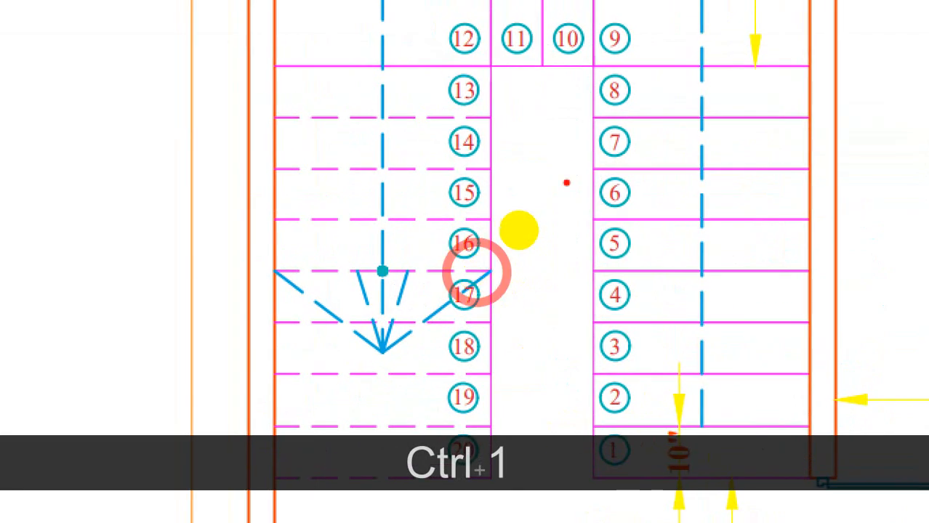
pyautogui.moveTo(606, 325); pyautogui.dragTo(779, 320)
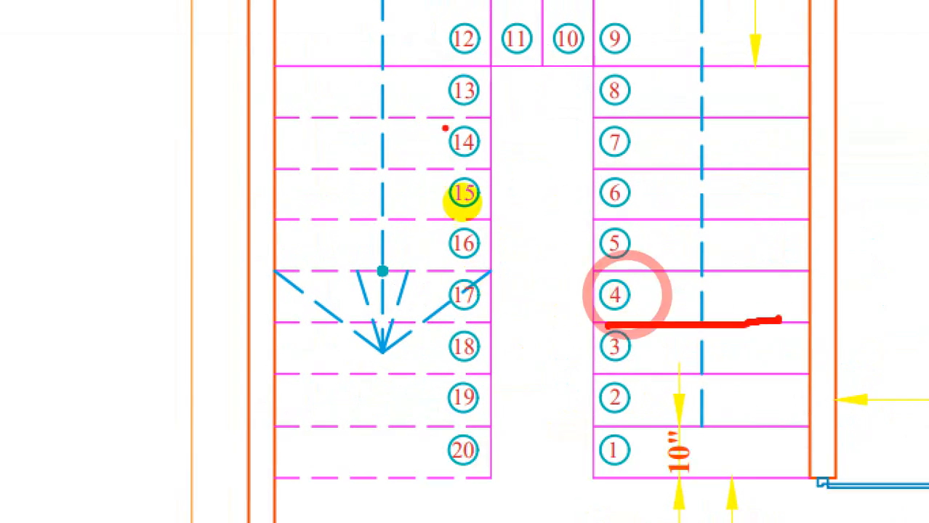
pyautogui.moveTo(414, 108); pyautogui.dragTo(420, 465)
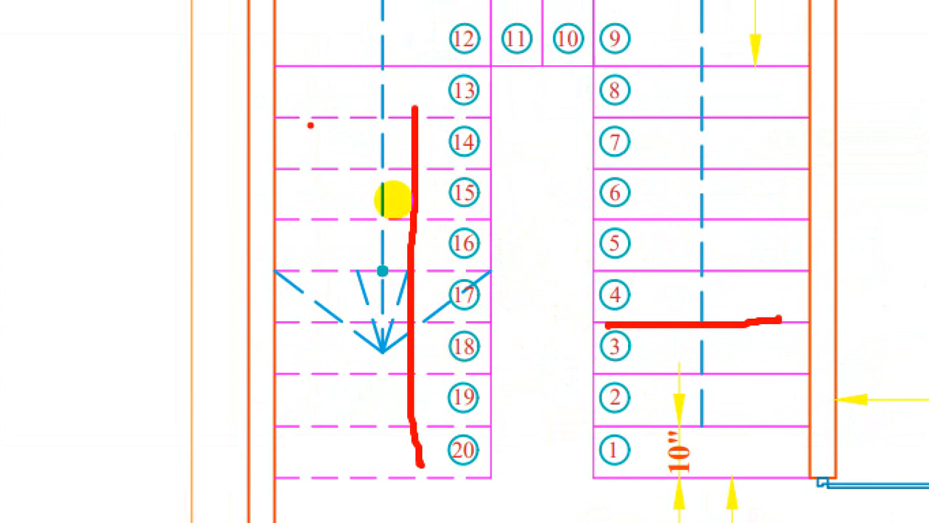
pyautogui.moveTo(311, 99); pyautogui.dragTo(311, 196)
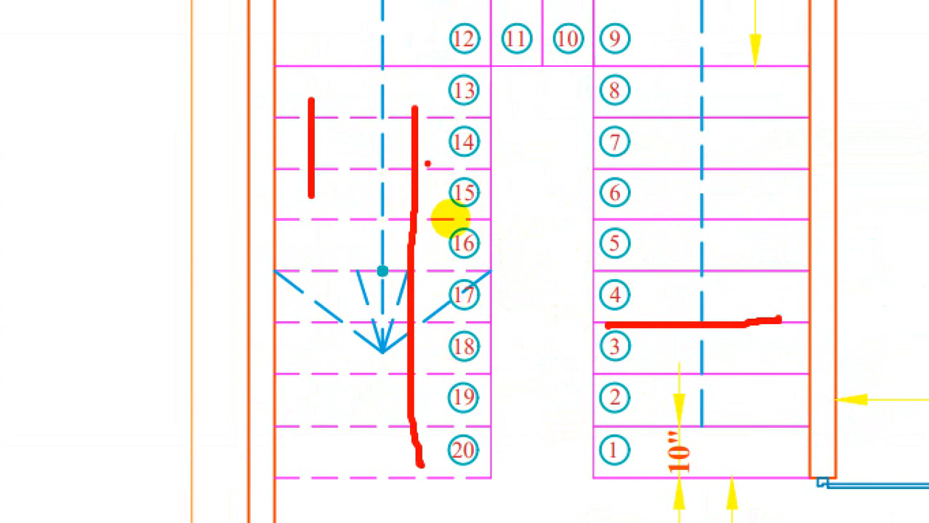
pyautogui.moveTo(259, 120); pyautogui.dragTo(508, 122)
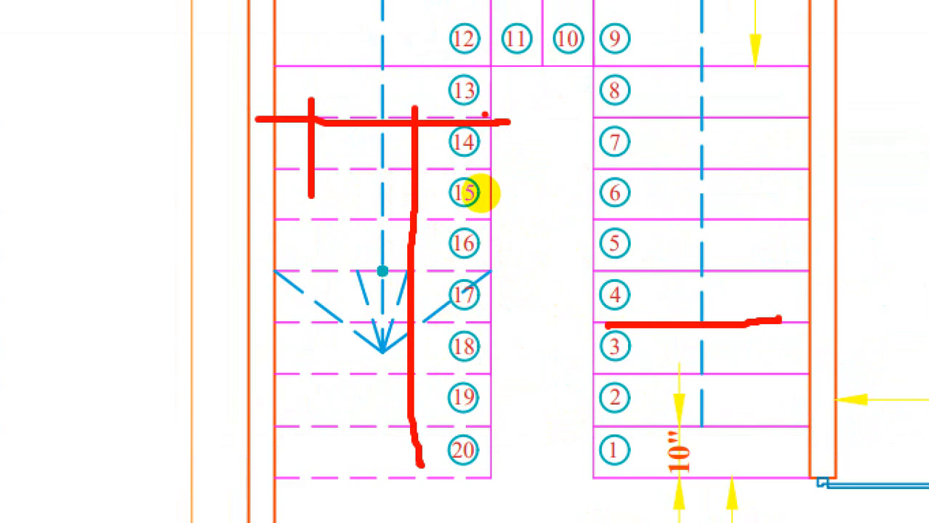
pyautogui.moveTo(429, 117)
pyautogui.mouseDown()
pyautogui.moveTo(422, 407)
pyautogui.moveTo(447, 367)
pyautogui.mouseUp()
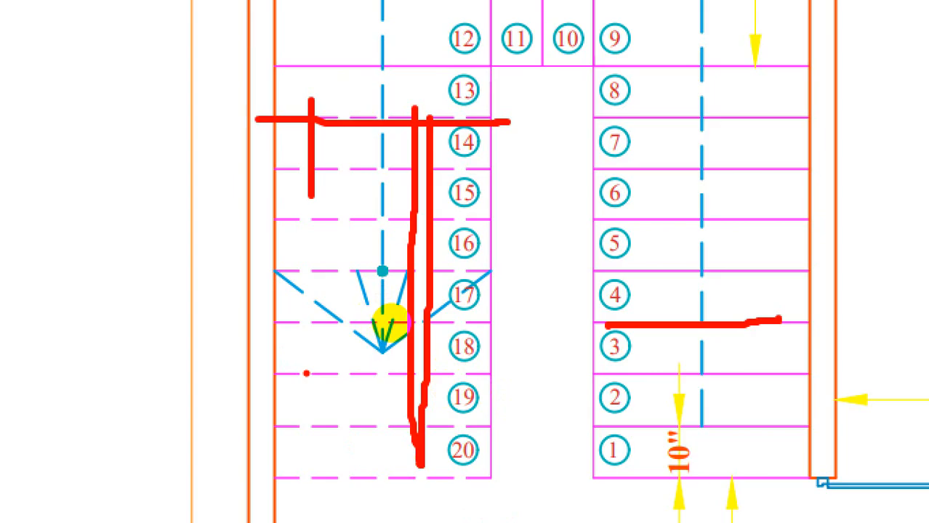
pyautogui.press('Escape')
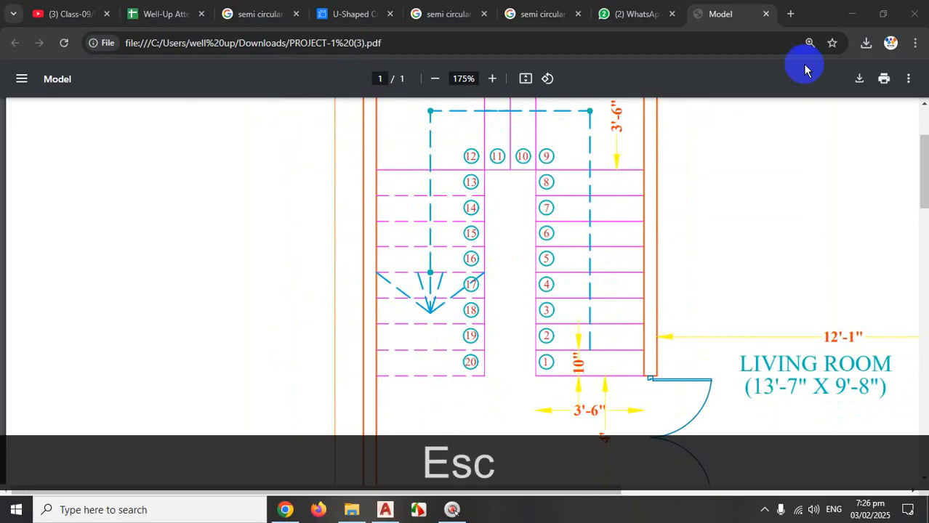
# Switch back to the AutoCAD drawing and clear the selection on the Dn flight's treads
pyautogui.click(849, 16)
pyautogui.scroll(-3, 560, 305)
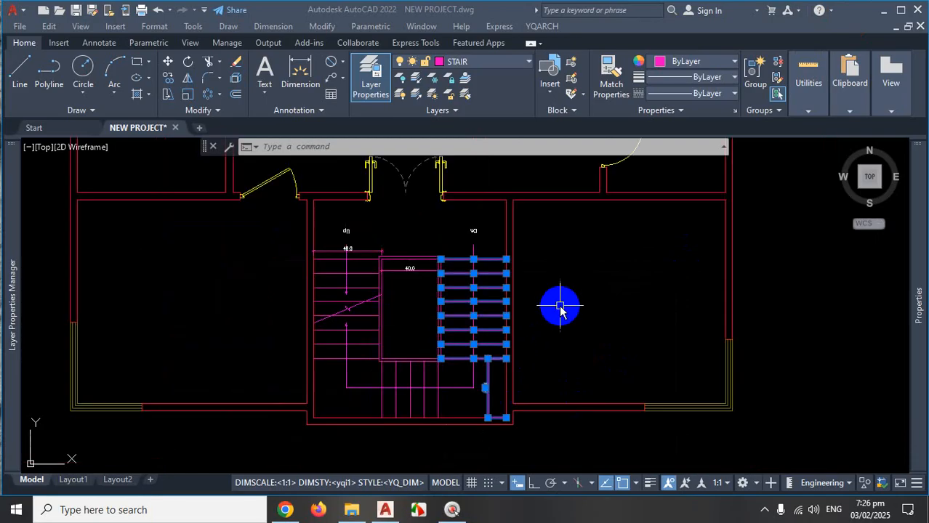
pyautogui.press('Escape')
pyautogui.scroll(2, 489, 320)
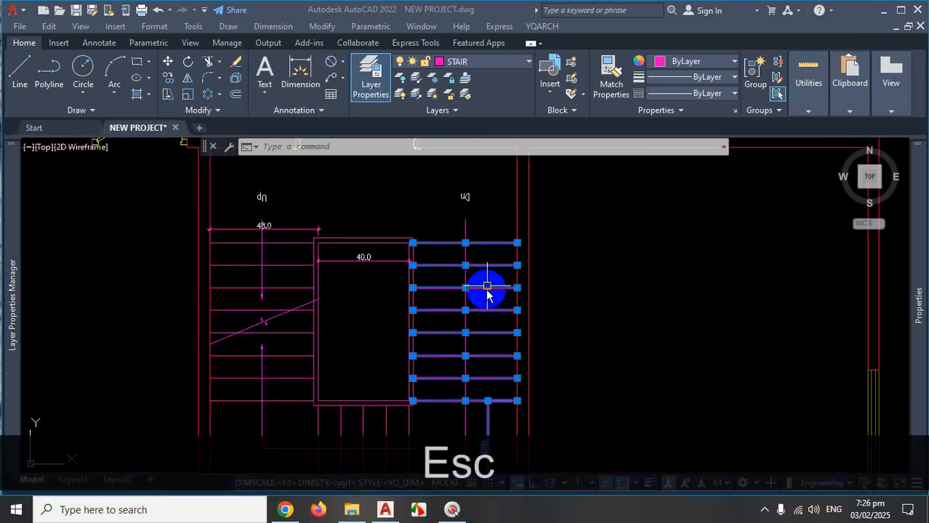
pyautogui.scroll(-2, 498, 390)
pyautogui.scroll(2, 494, 406)
pyautogui.click(500, 410)
pyautogui.press('Escape')
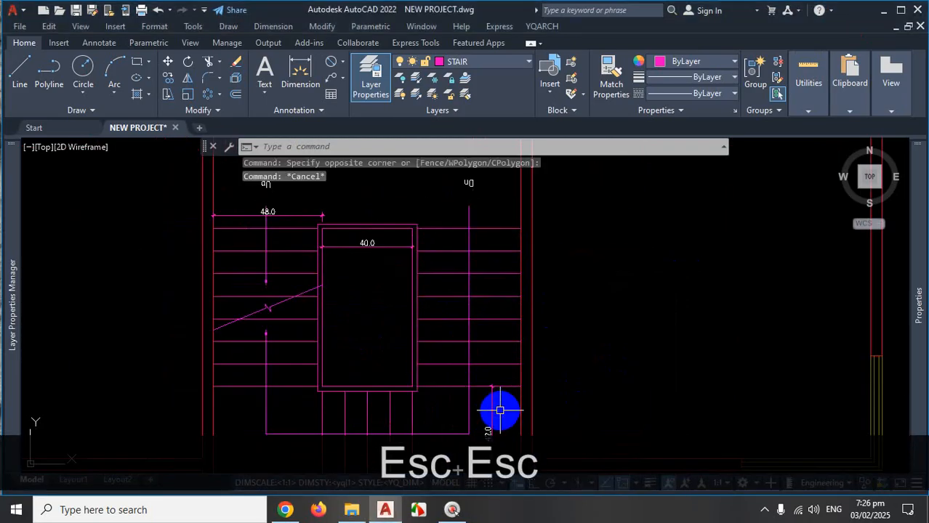
# Delete the 42.0 dimension on the landing beside the Dn flight
pyautogui.click(499, 404)
pyautogui.click(487, 410)
pyautogui.press('Delete')
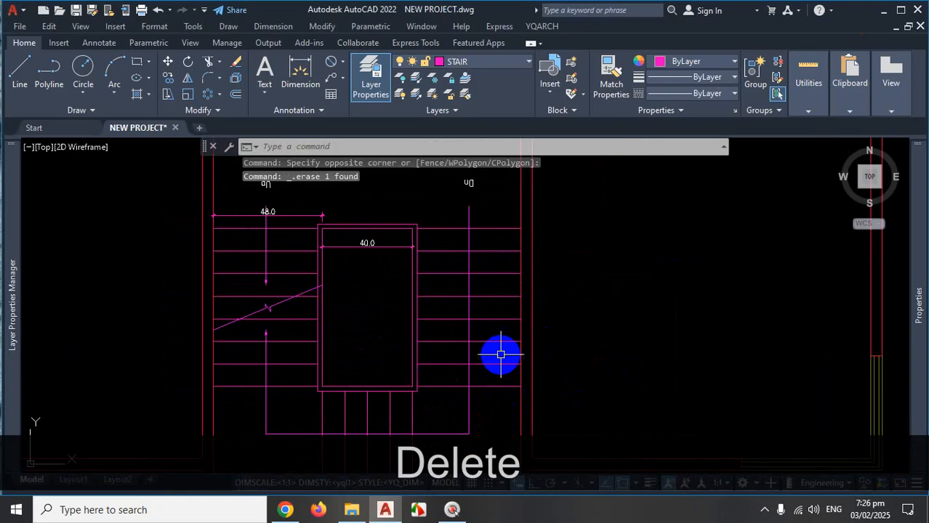
# Select all the tread lines of the Dn flight with a crossing window
pyautogui.scroll(-3, 547, 394)
pyautogui.scroll(3, 537, 392)
pyautogui.scroll(2, 517, 284)
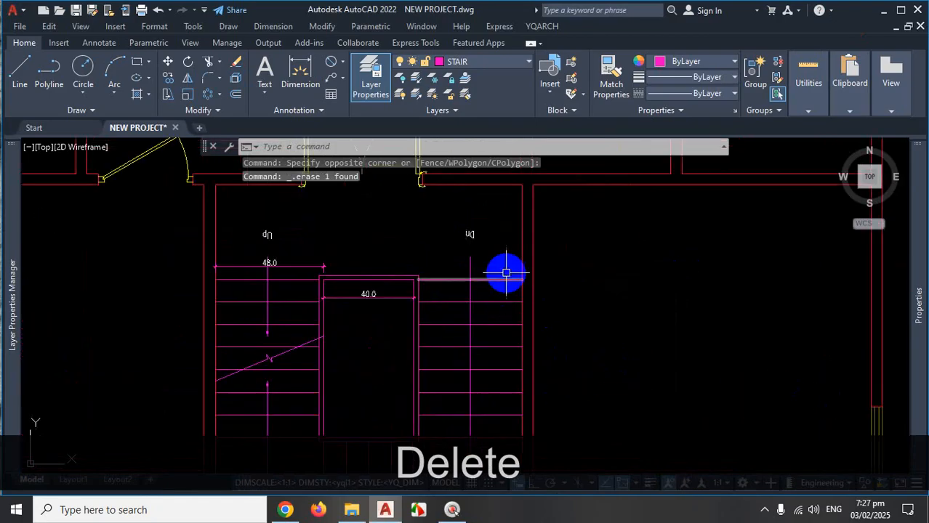
pyautogui.click(503, 269)
pyautogui.click(498, 438)
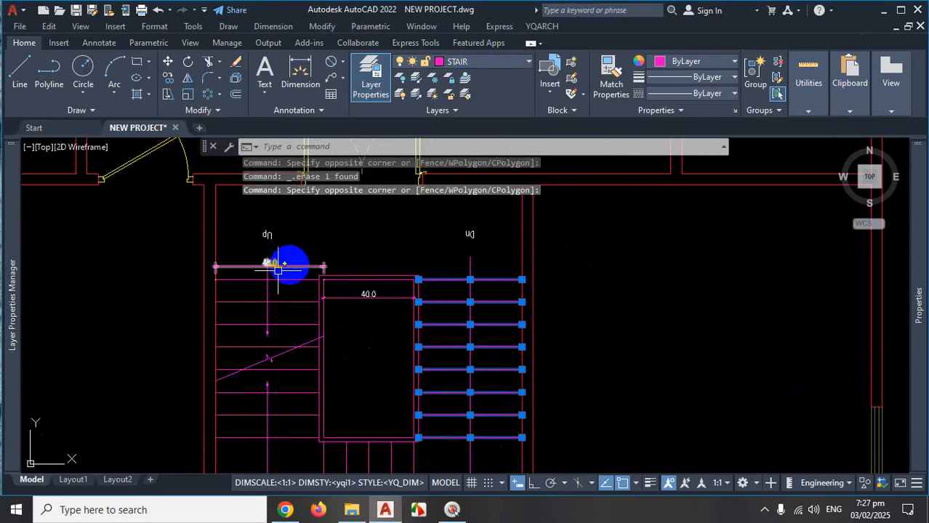
# Open the linetype selection for the STAIR layer in the layer properties and choose CENTERX2
pyautogui.moveTo(12, 306)
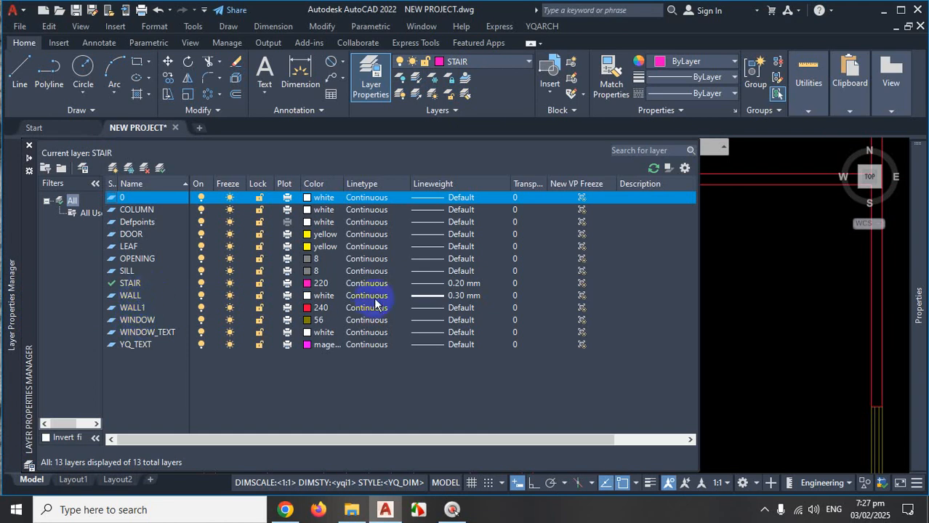
pyautogui.click(362, 286)
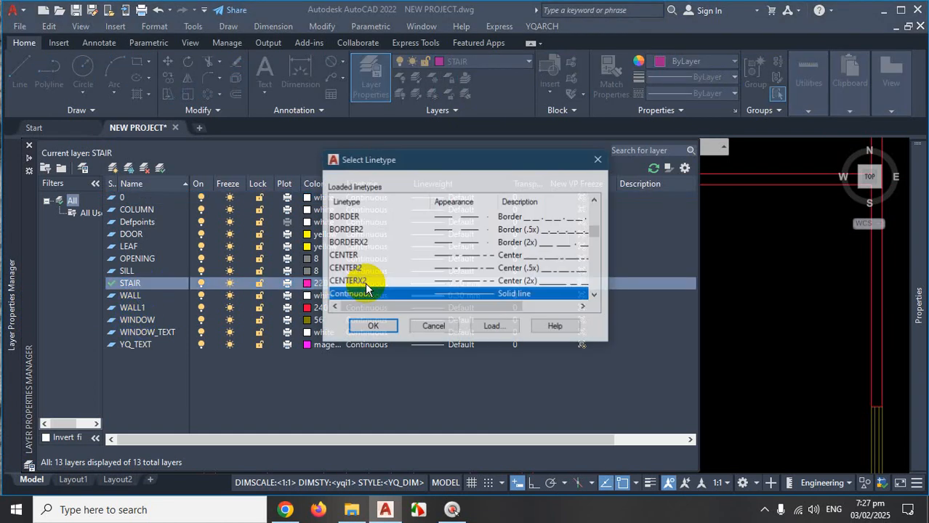
pyautogui.click(365, 282)
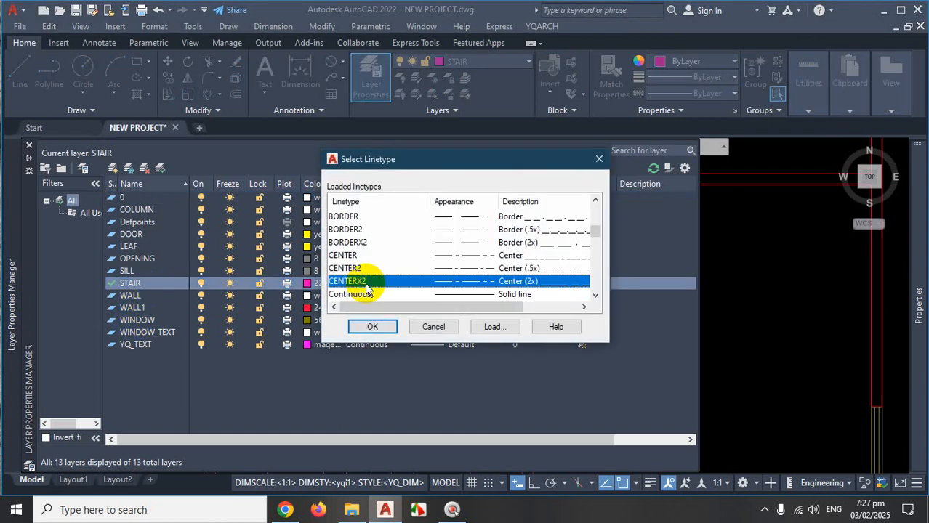
# Set the STAIR layer's linetype to BORDERX2
pyautogui.click(459, 272)
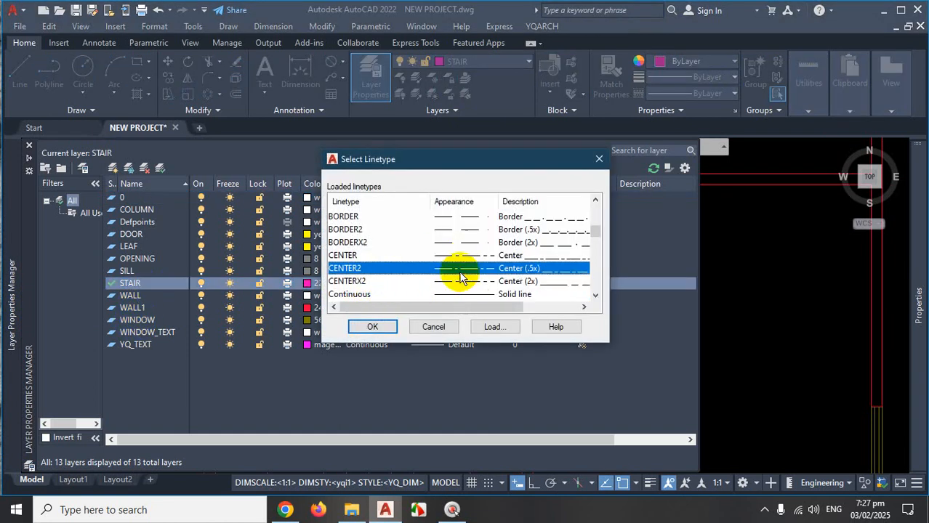
pyautogui.click(465, 230)
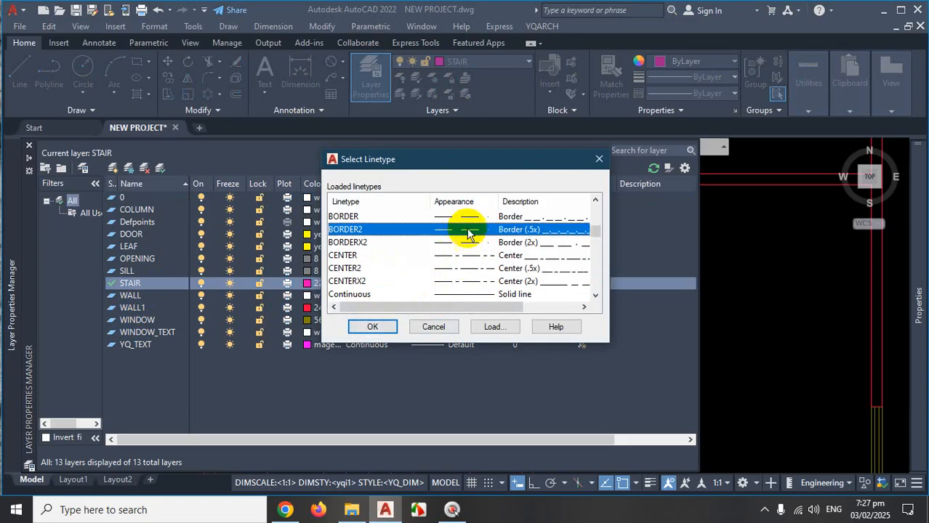
pyautogui.click(468, 244)
pyautogui.click(370, 327)
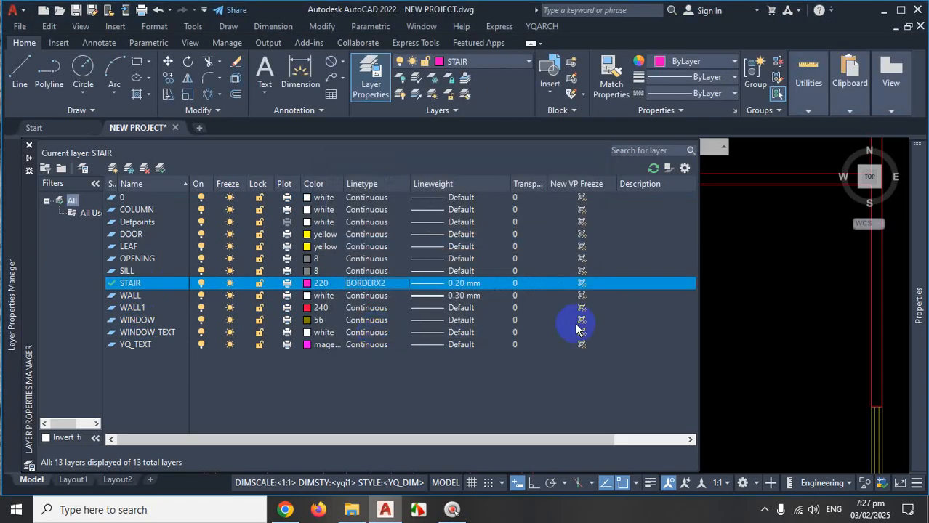
pyautogui.press('Escape')
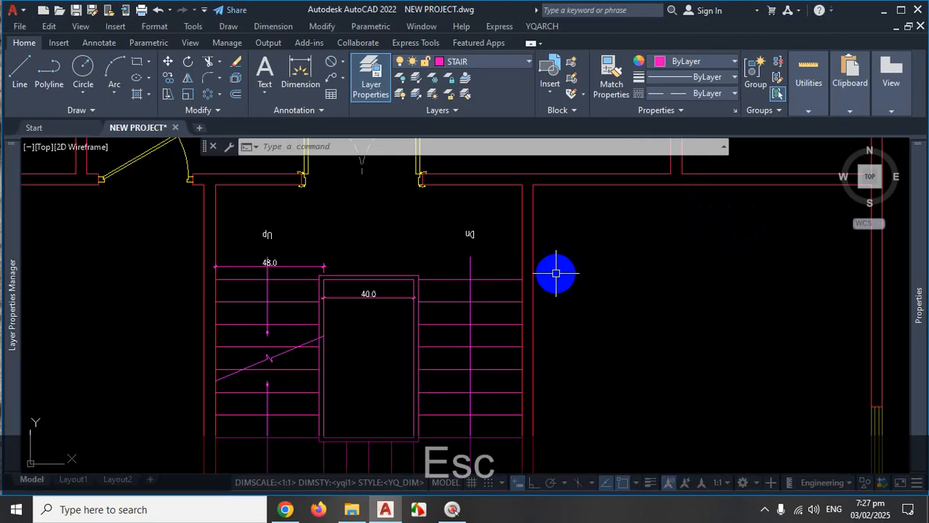
pyautogui.scroll(3, 520, 337)
pyautogui.scroll(3, 483, 270)
pyautogui.click(491, 201)
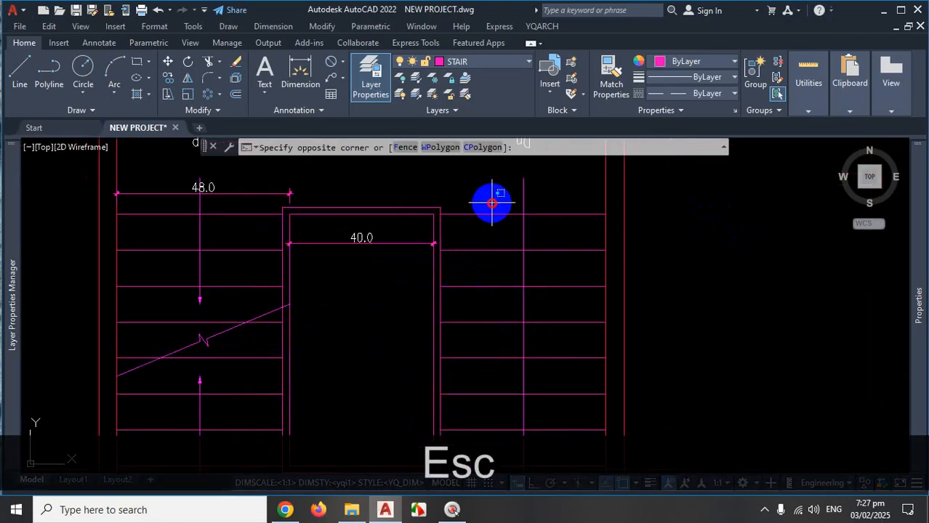
pyautogui.click(480, 306)
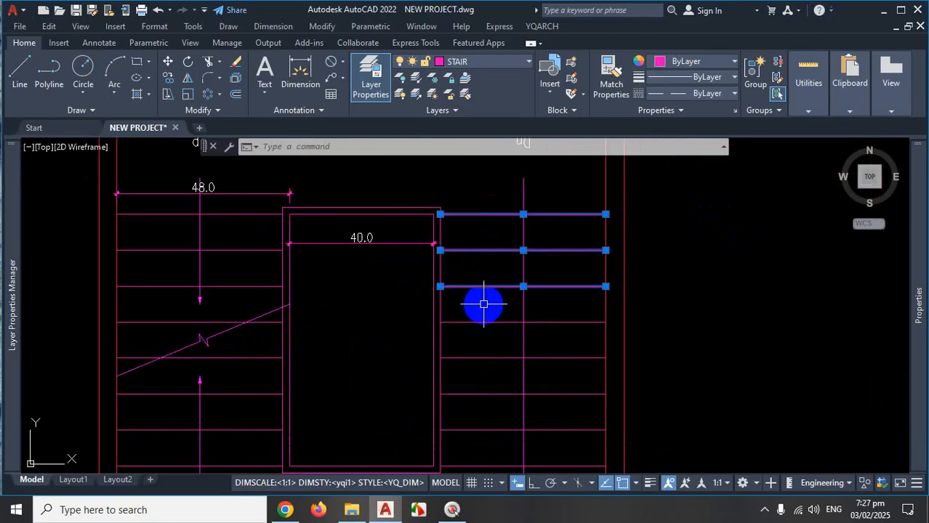
pyautogui.press('Escape')
# Select all the tread lines of both stair flights and of the landing section between them
pyautogui.scroll(-2, 484, 266)
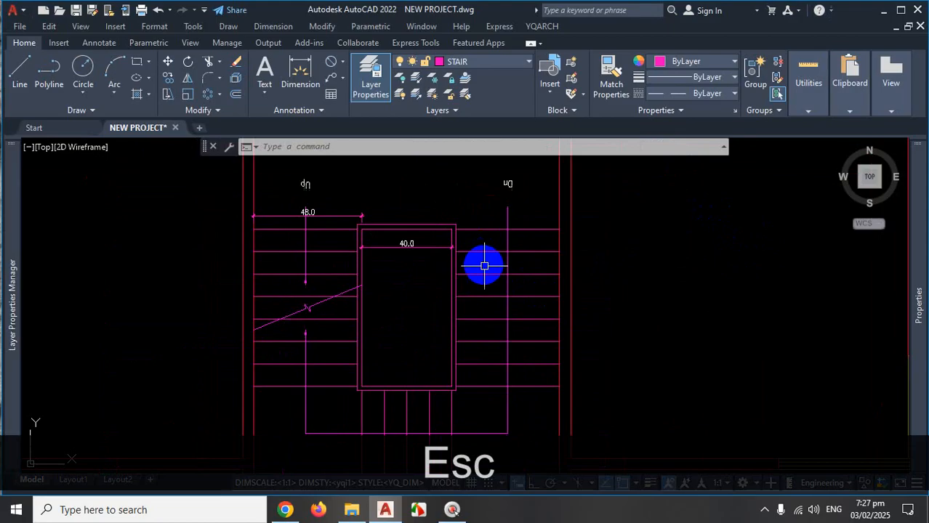
pyautogui.scroll(2, 492, 356)
pyautogui.scroll(-2, 496, 286)
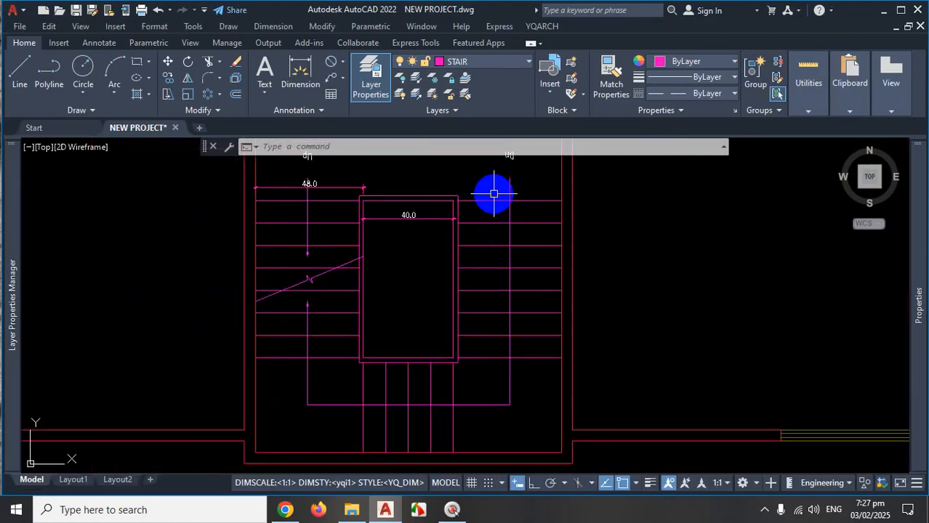
pyautogui.click(493, 193)
pyautogui.click(468, 379)
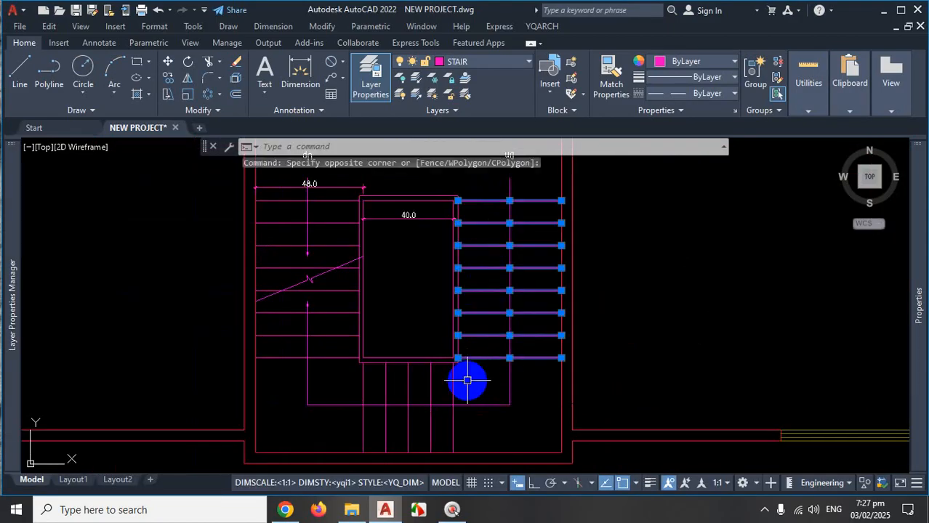
pyautogui.click(468, 383)
pyautogui.click(353, 382)
pyautogui.click(338, 286)
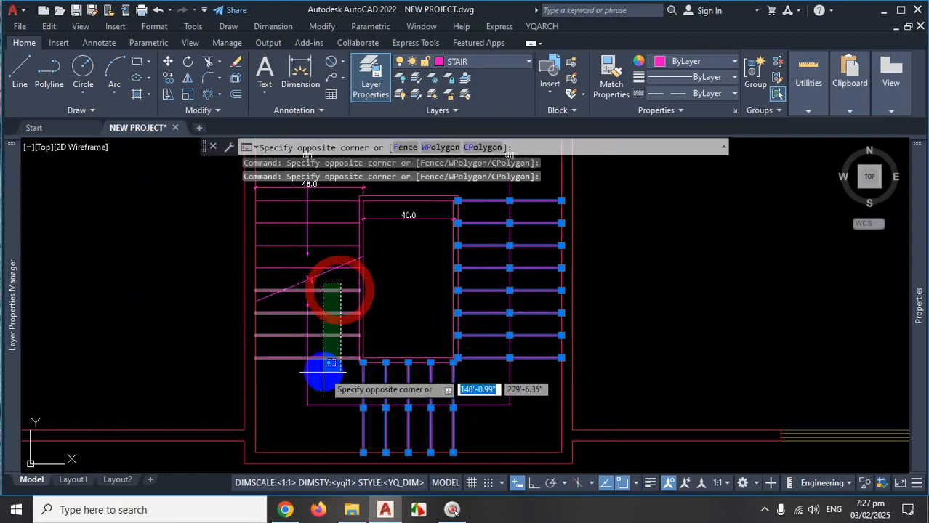
pyautogui.click(322, 374)
pyautogui.scroll(-4, 319, 267)
pyautogui.moveTo(340, 247); pyautogui.dragTo(346, 266)
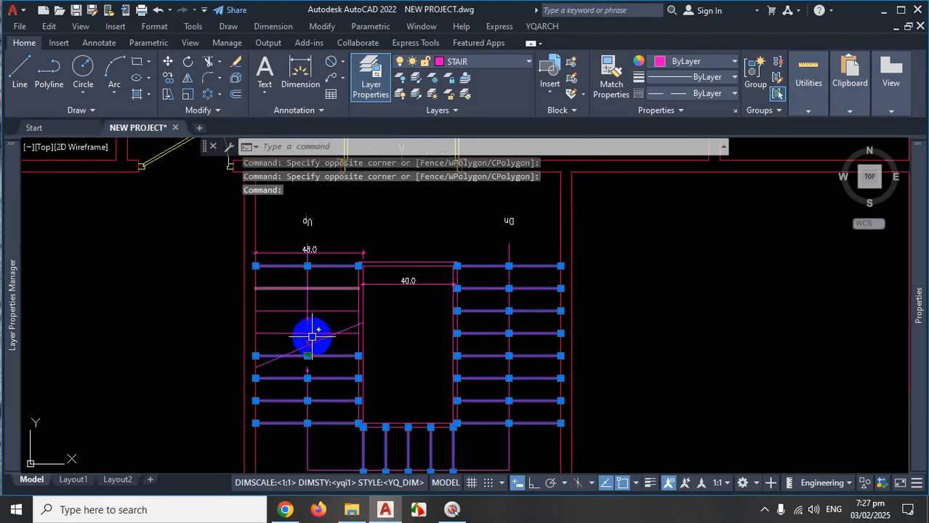
pyautogui.scroll(2, 310, 331)
pyautogui.click(246, 232)
pyautogui.click(236, 357)
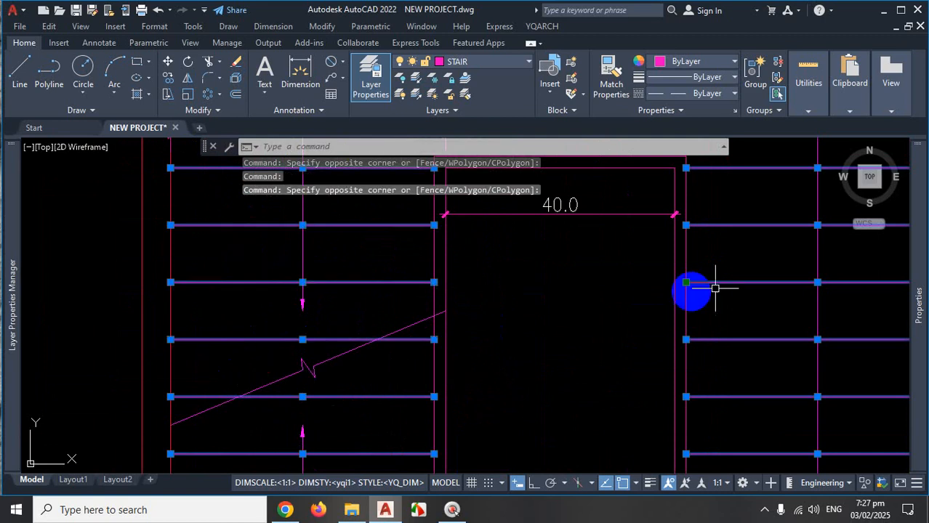
# Try linetype scales of 10 and 0.5 on the selected tread lines
pyautogui.click(920, 291)
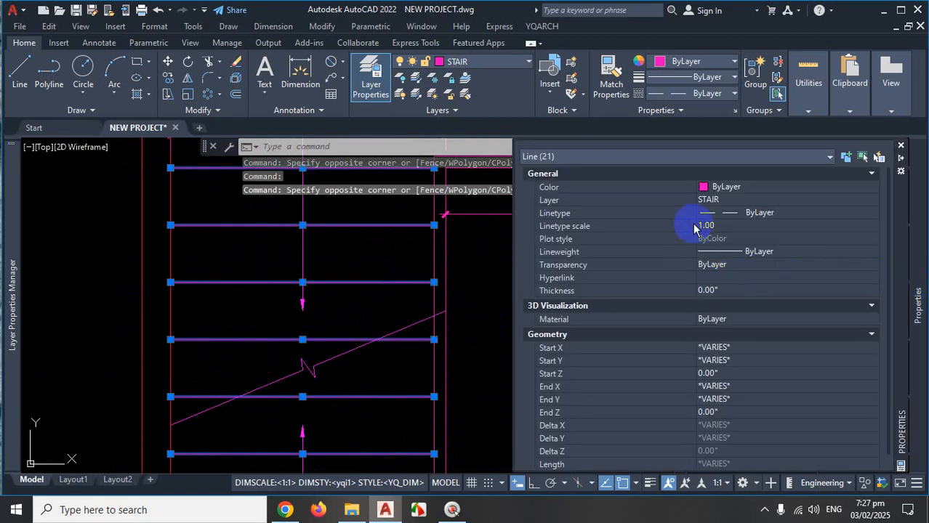
pyautogui.click(727, 226)
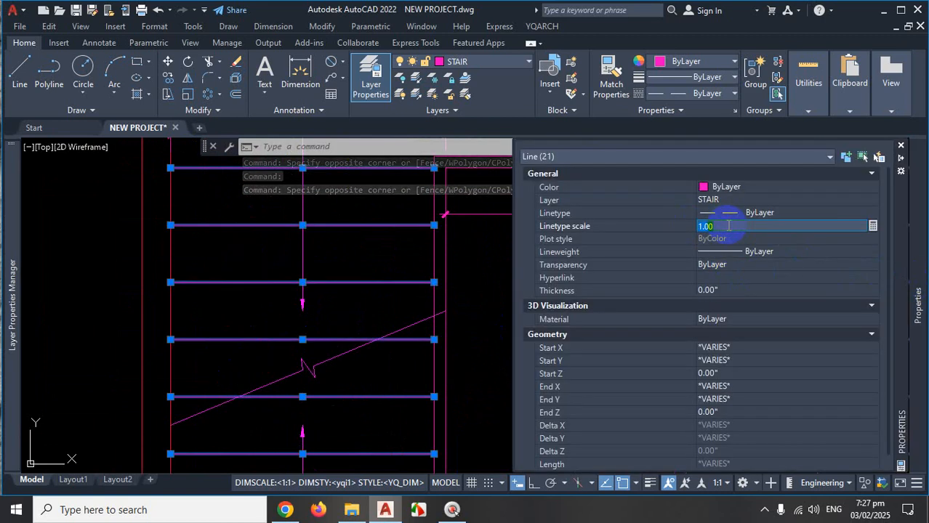
pyautogui.write('10')
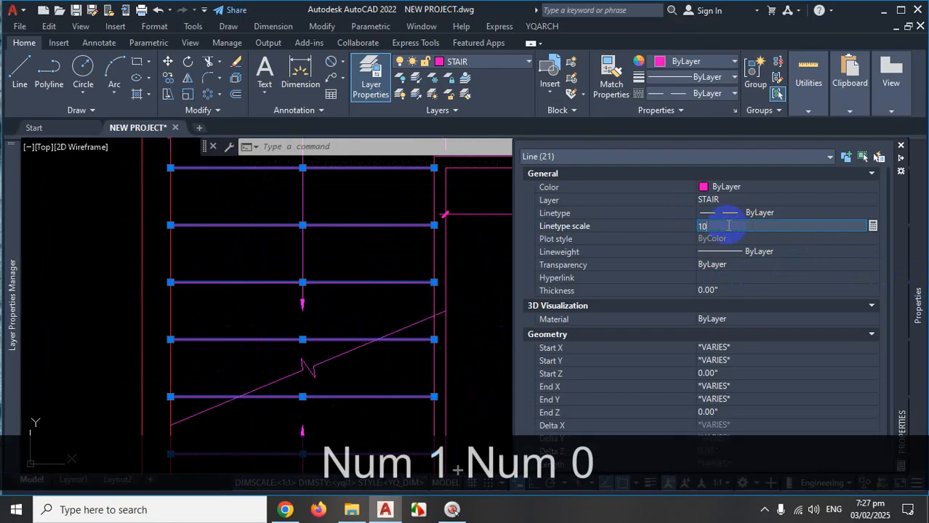
pyautogui.press('Return')
pyautogui.click(728, 225)
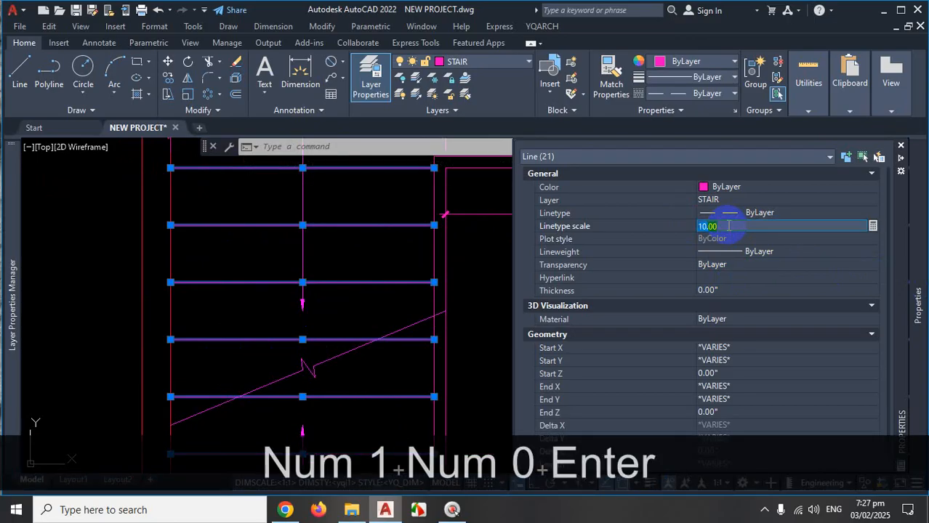
pyautogui.write('.5')
pyautogui.press('Return')
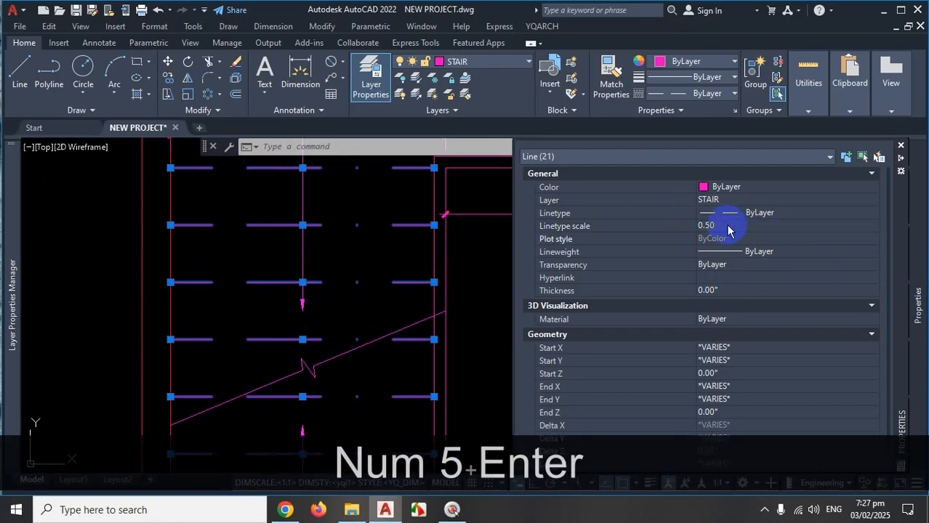
# Try linetype scales of 1 and 0.7 on the selected tread lines
pyautogui.click(731, 226)
pyautogui.write('1')
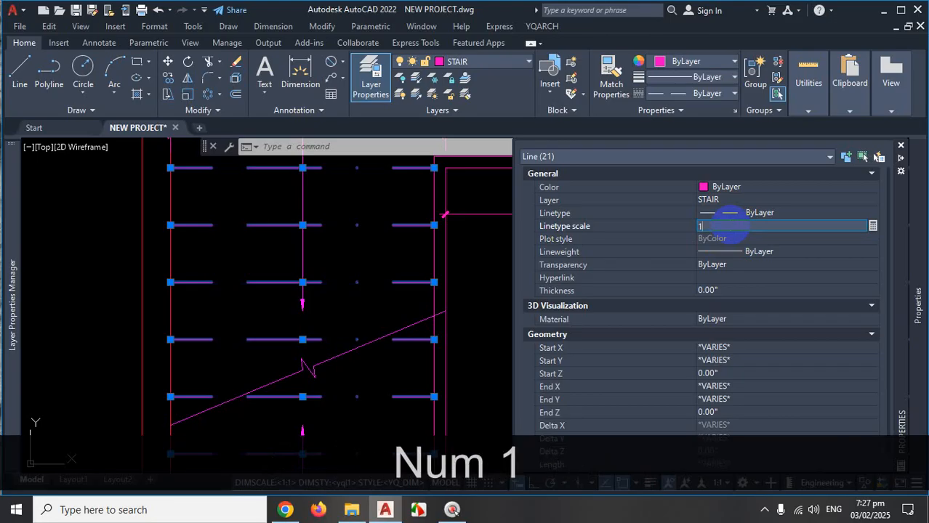
pyautogui.press('Return')
pyautogui.click(731, 227)
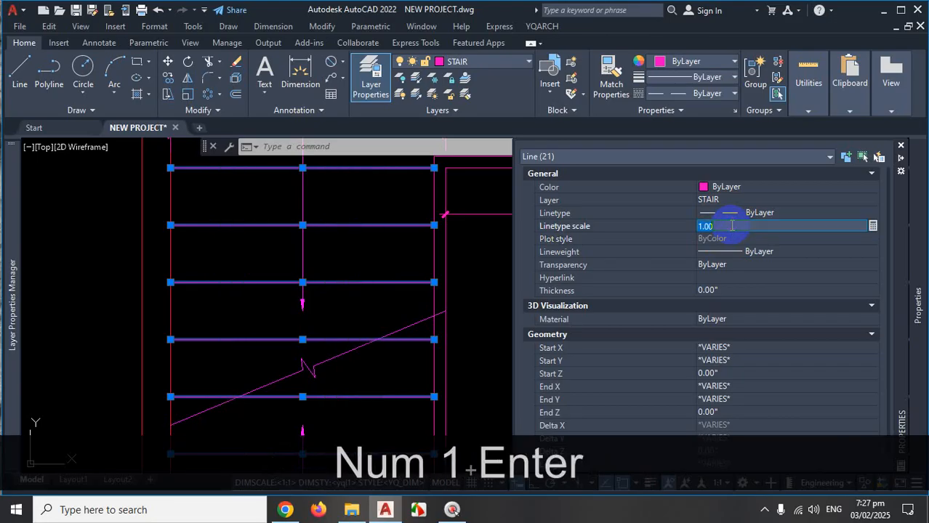
pyautogui.write('.7')
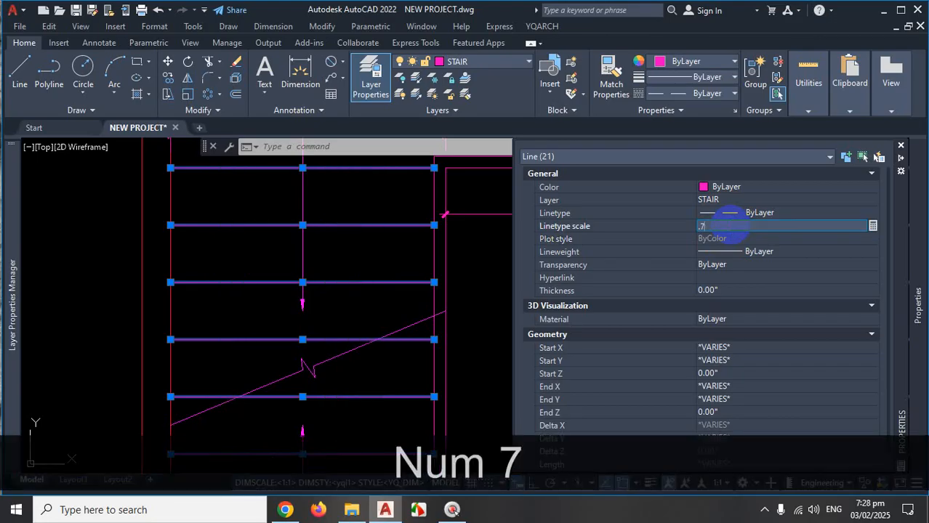
pyautogui.press('Return')
# Try linetype scales of 0.5 and 0.6 on the selected tread lines and check the dash pattern
pyautogui.click(738, 227)
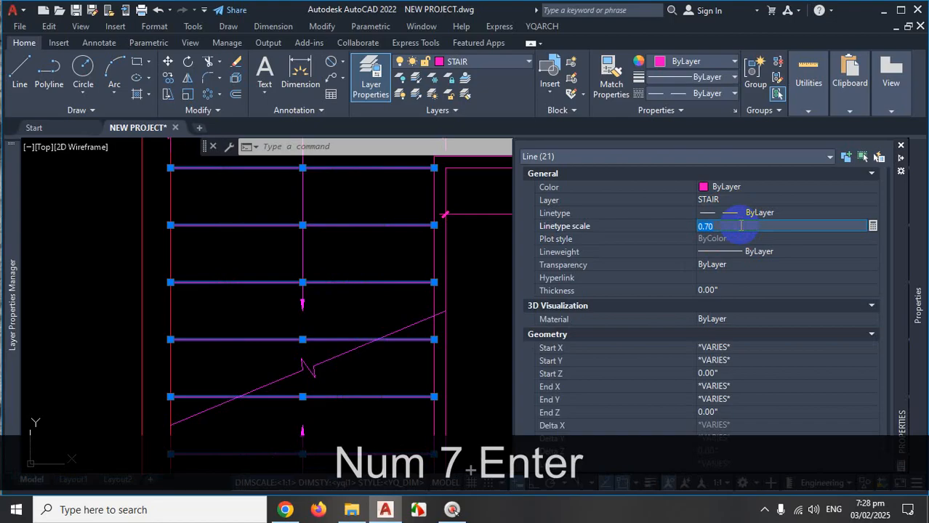
pyautogui.write('.5')
pyautogui.press('Return')
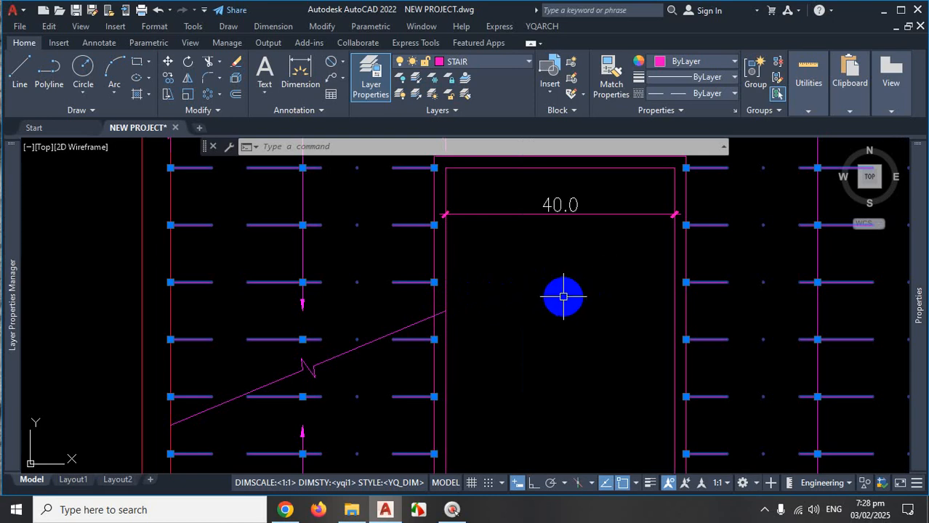
pyautogui.moveTo(920, 301)
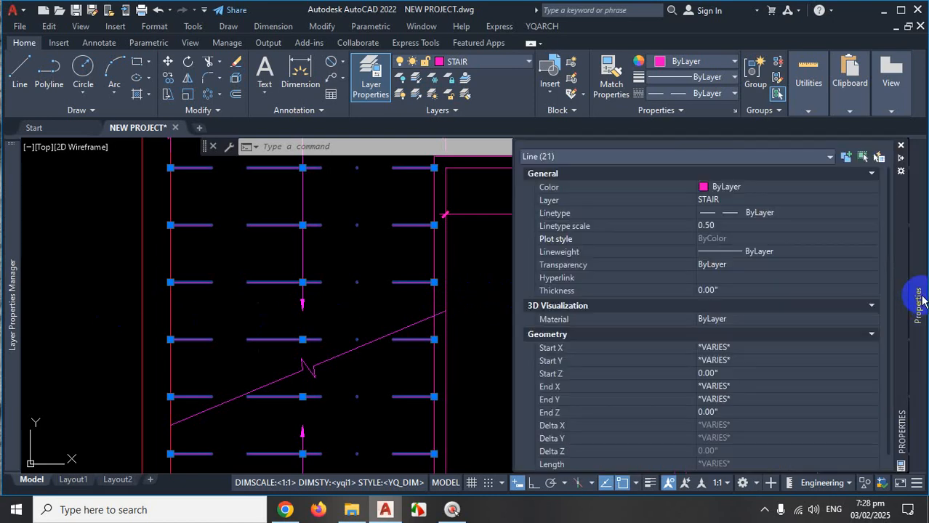
pyautogui.click(723, 224)
pyautogui.write('.6')
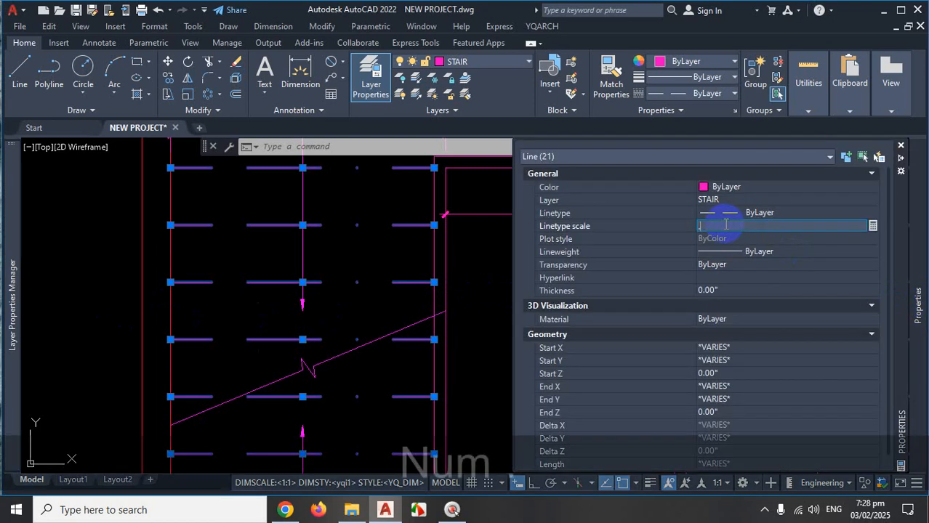
pyautogui.press('Return')
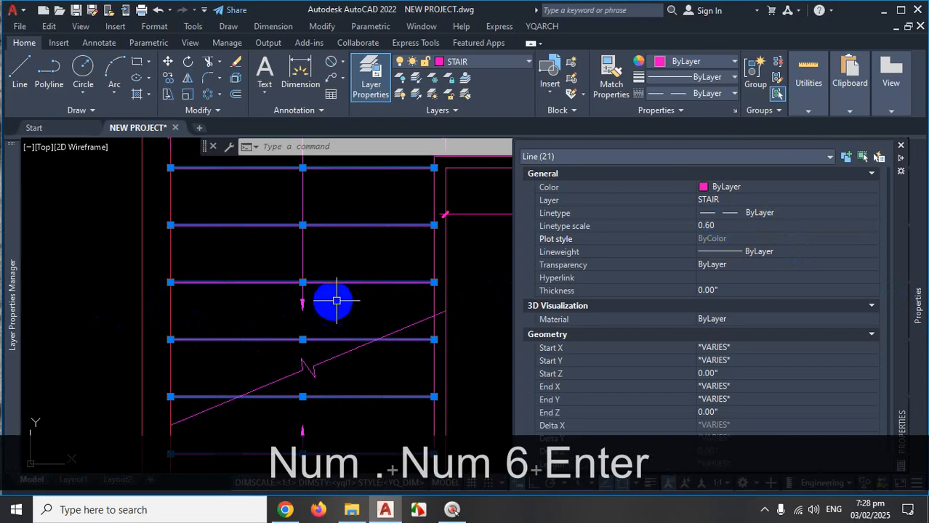
pyautogui.scroll(-5, 339, 301)
pyautogui.scroll(5, 543, 270)
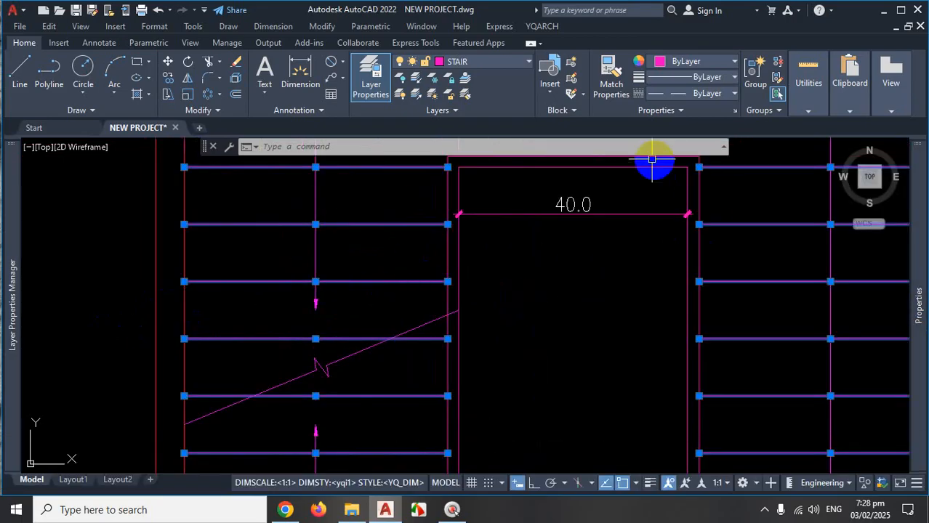
# Change the STAIR layer's linetype to ACAD_ISO03W100 (ISO dash space)
pyautogui.moveTo(21, 244)
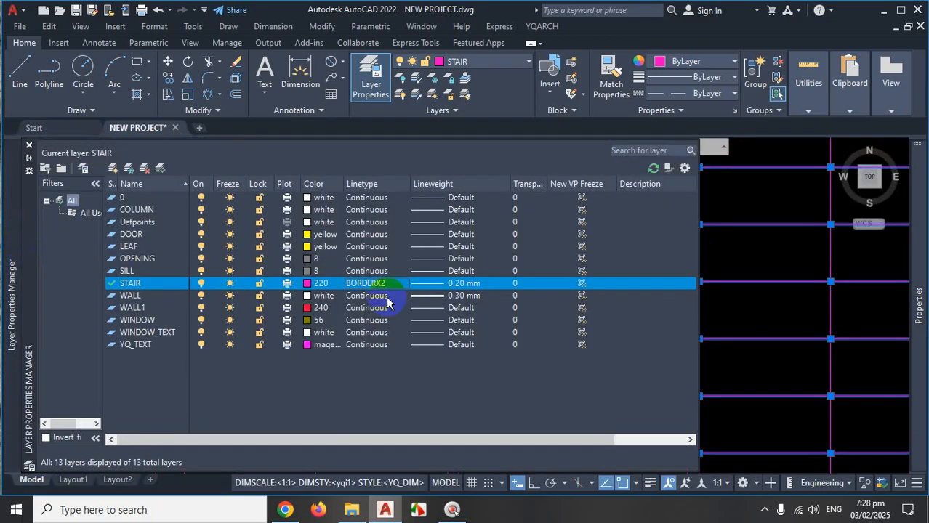
pyautogui.click(382, 289)
pyautogui.scroll(5, 417, 244)
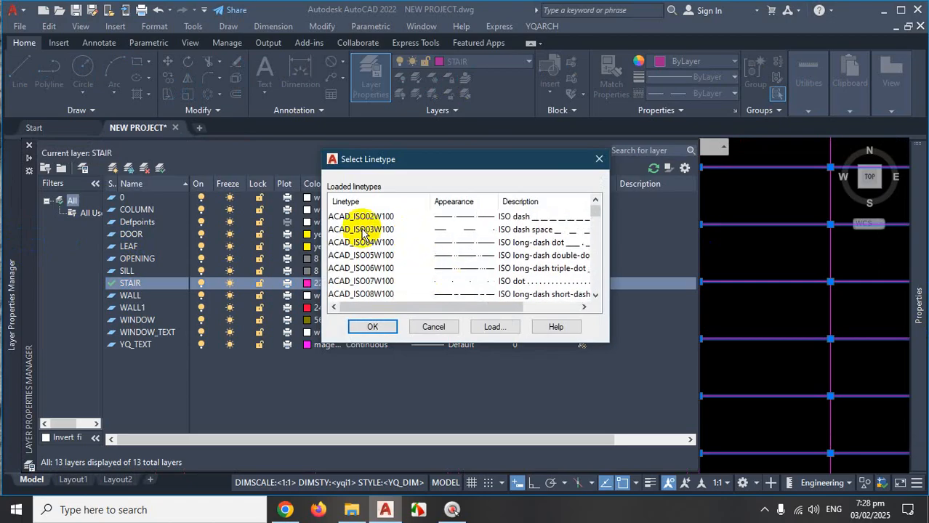
pyautogui.click(442, 218)
pyautogui.click(453, 230)
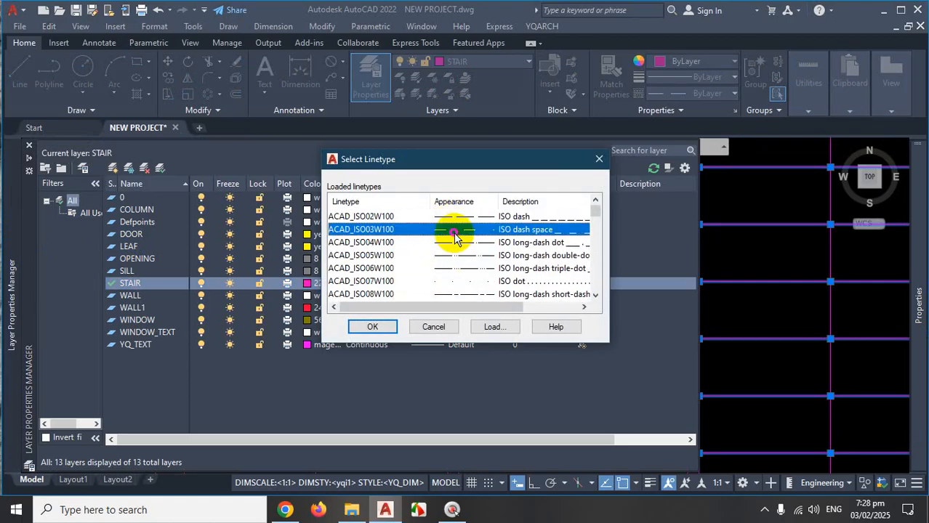
pyautogui.click(376, 327)
pyautogui.press('Escape')
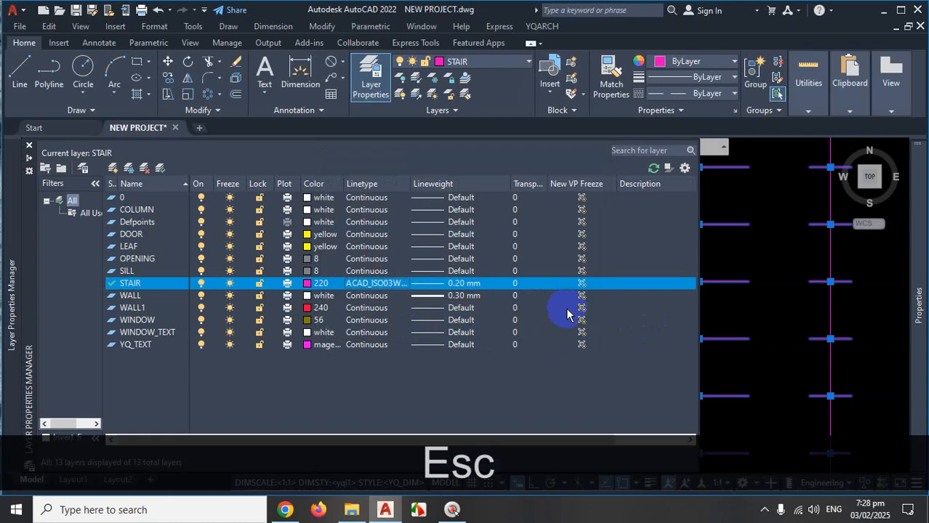
# Set the linetype scale of the selected stair tread lines to 1
pyautogui.scroll(-2, 465, 270)
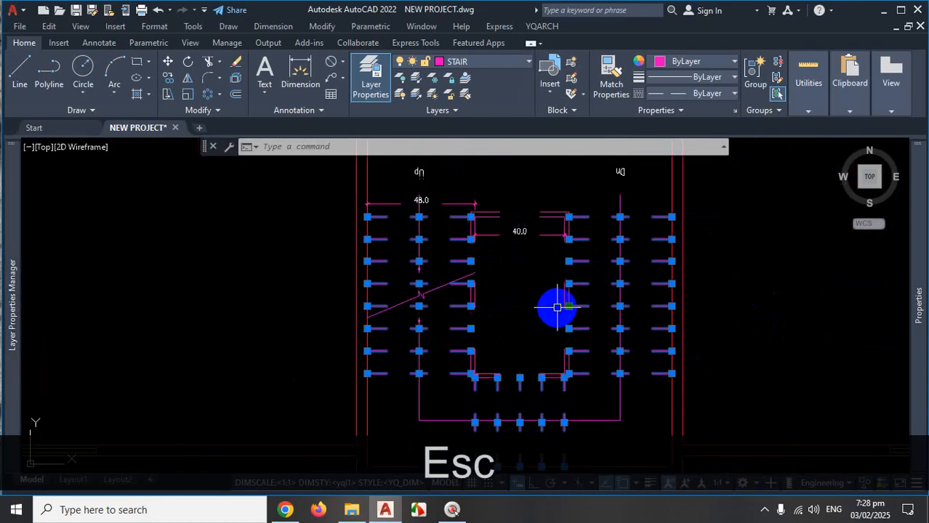
pyautogui.scroll(2, 621, 305)
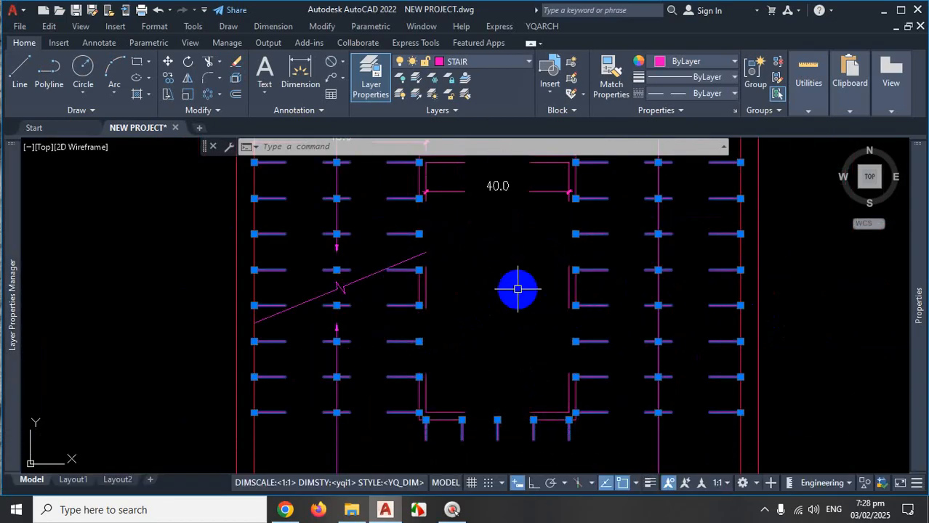
pyautogui.moveTo(921, 264)
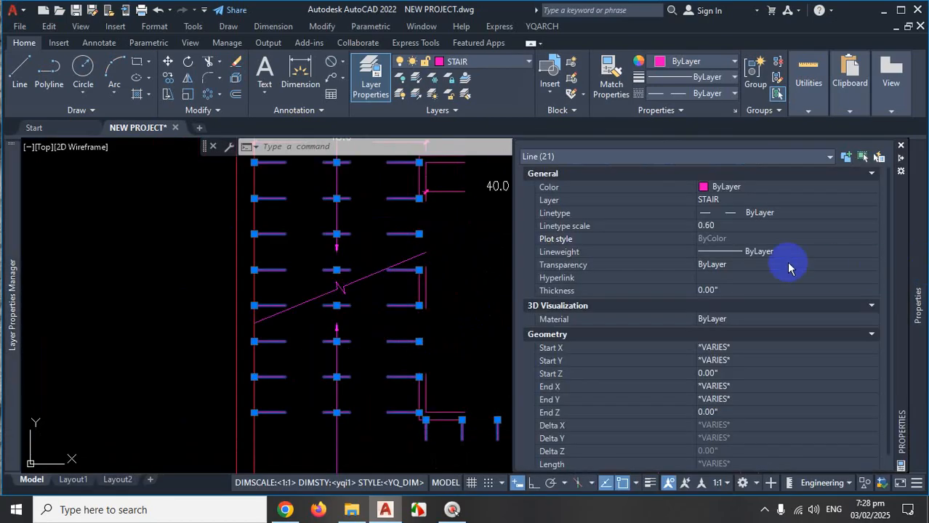
pyautogui.click(732, 227)
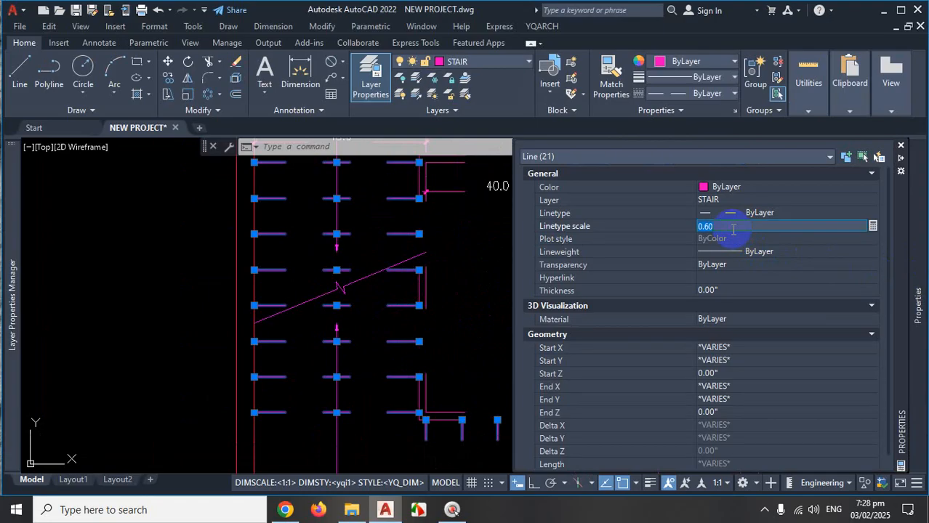
pyautogui.write('1')
pyautogui.press('Return')
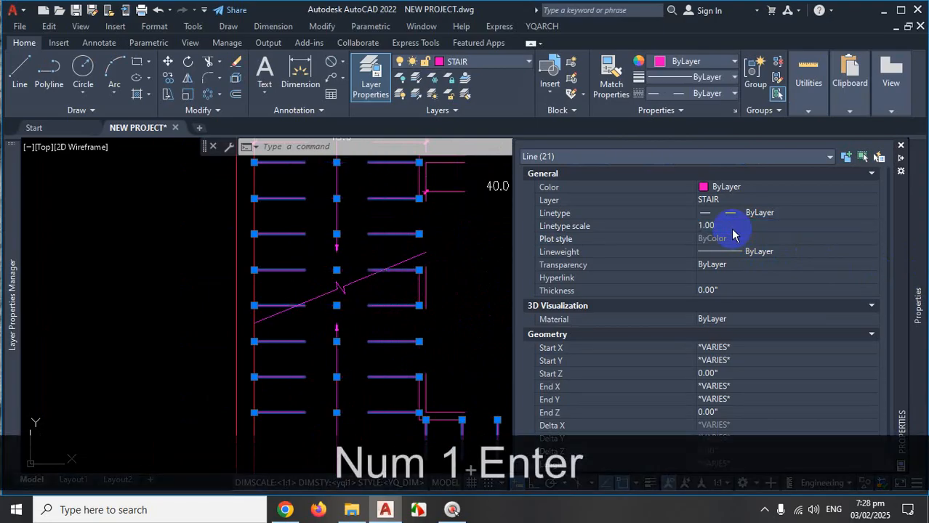
# Set the linetype scale of the selected stair tread lines to 0.2 and clear the selection
pyautogui.click(732, 229)
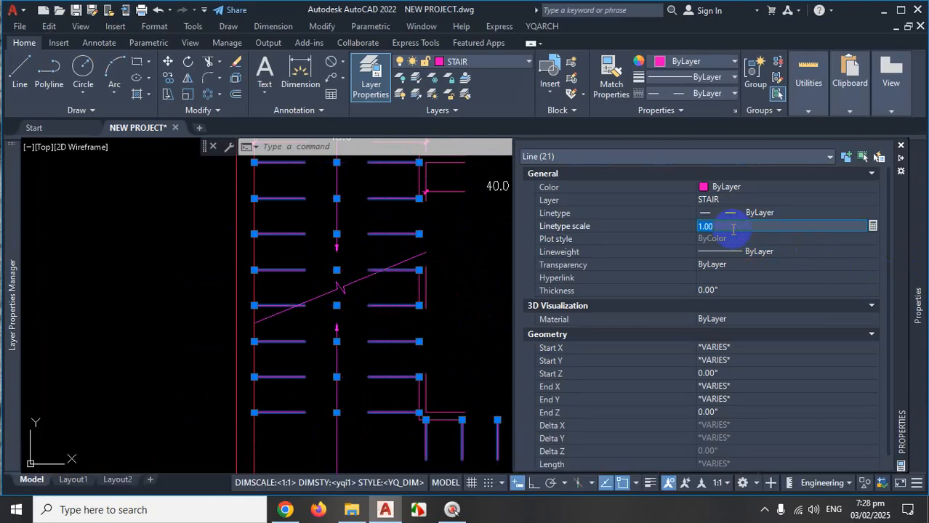
pyautogui.write('.2')
pyautogui.press('Return')
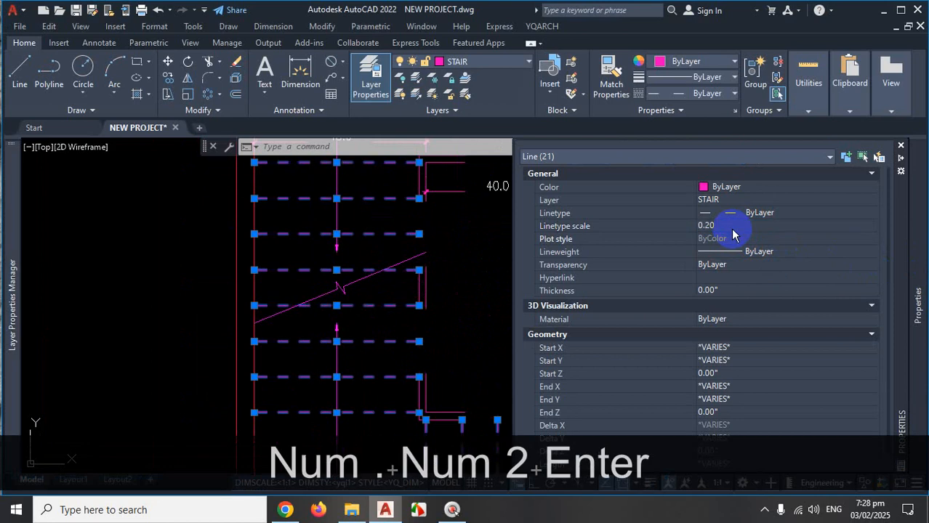
pyautogui.press('Escape')
pyautogui.scroll(-4, 460, 311)
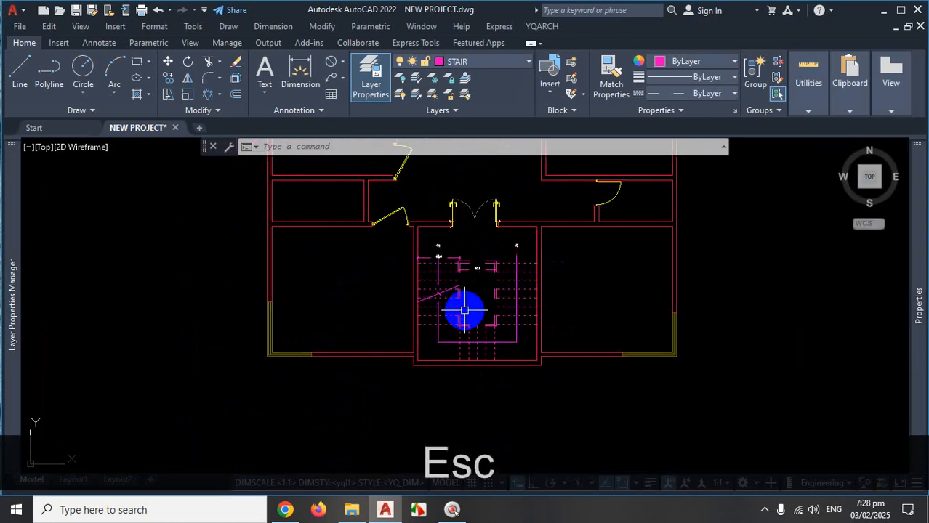
pyautogui.scroll(2, 509, 320)
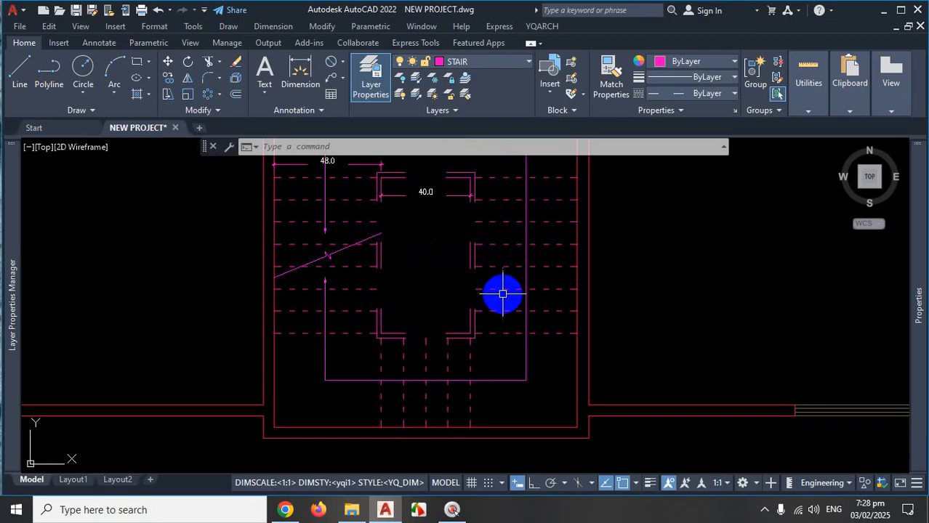
pyautogui.moveTo(511, 289)
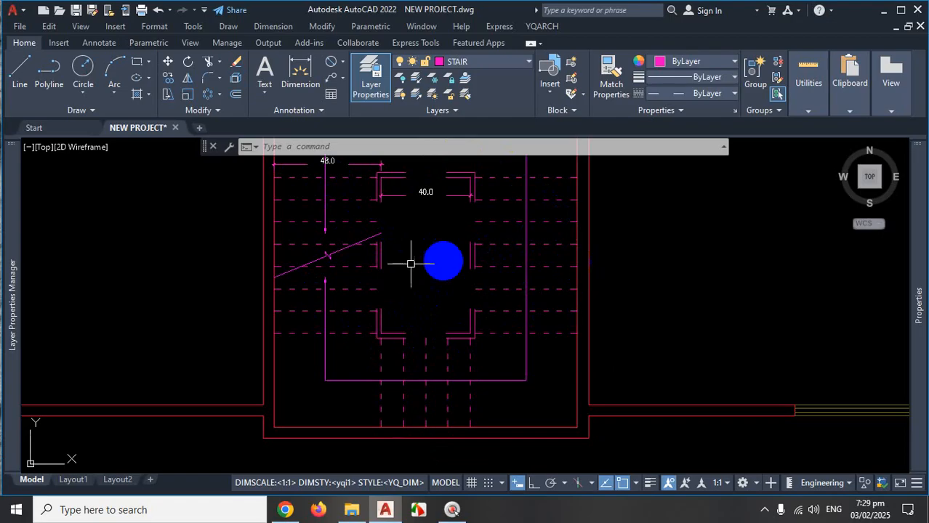
# Change the STAIR layer's linetype to Continuous
pyautogui.moveTo(9, 272)
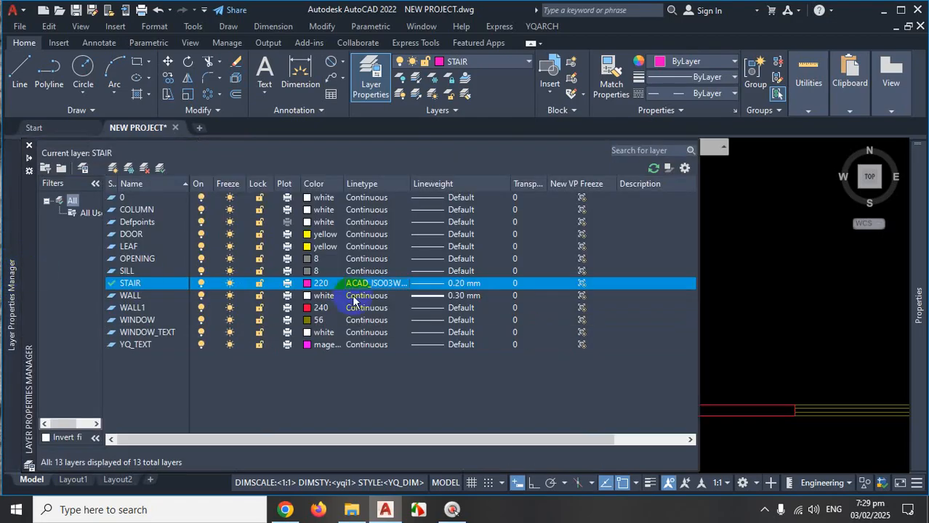
pyautogui.click(358, 284)
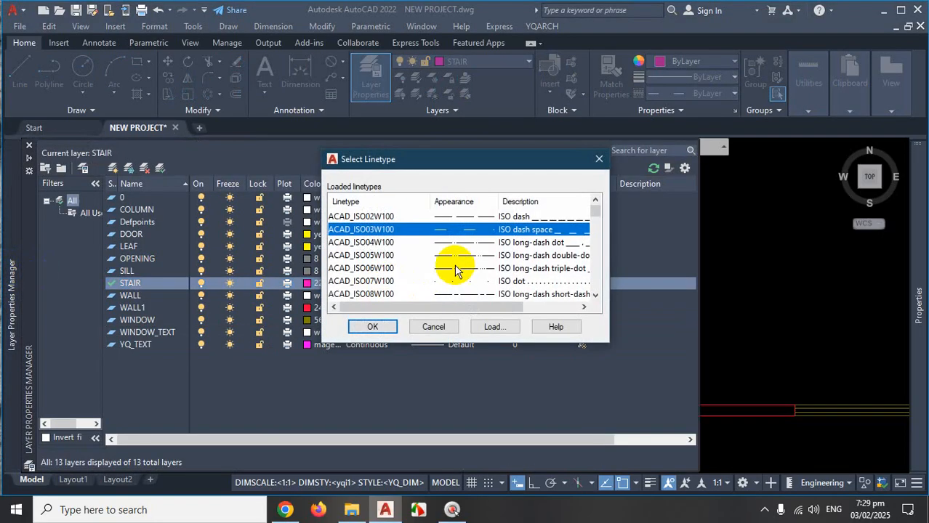
pyautogui.scroll(-4, 454, 271)
pyautogui.scroll(-10, 454, 271)
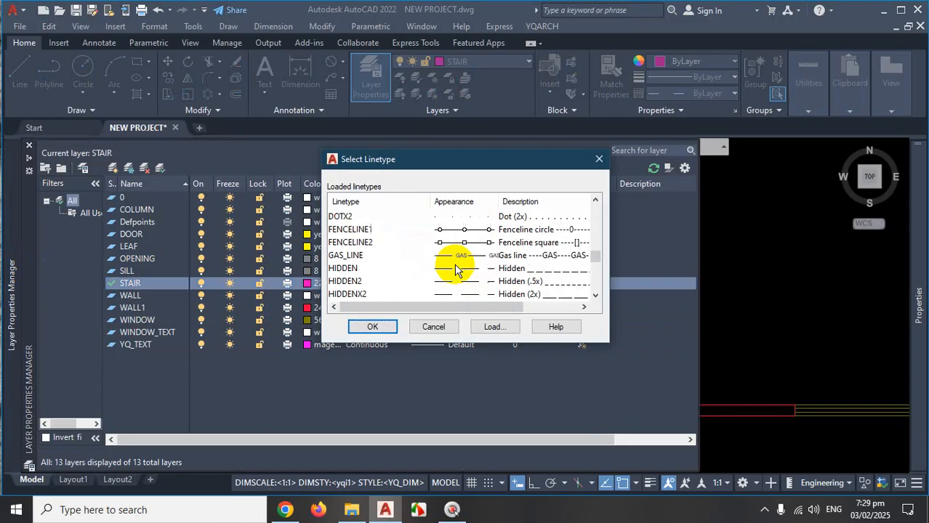
pyautogui.scroll(10, 454, 271)
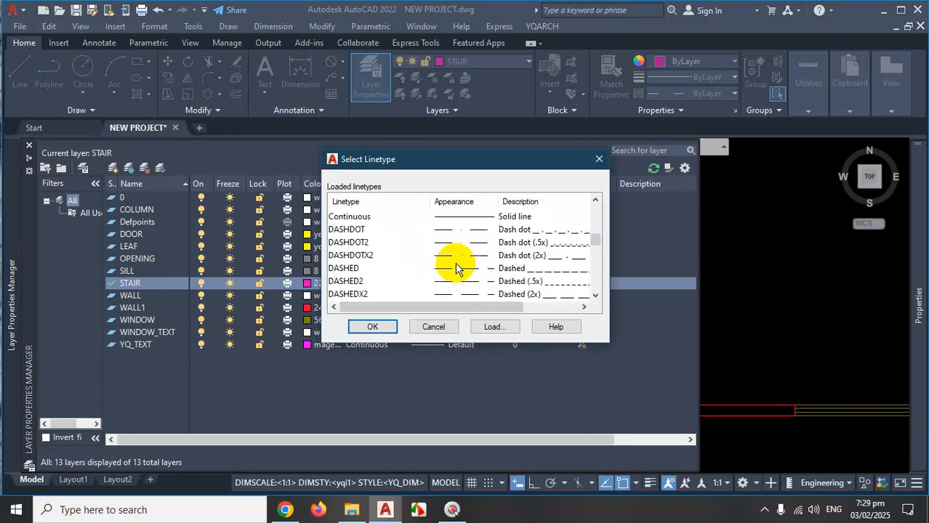
pyautogui.click(451, 218)
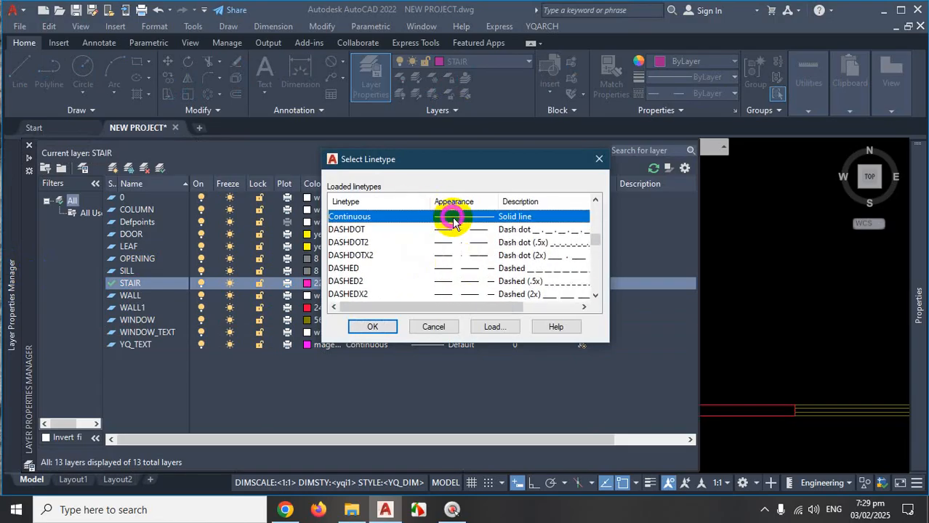
pyautogui.click(373, 327)
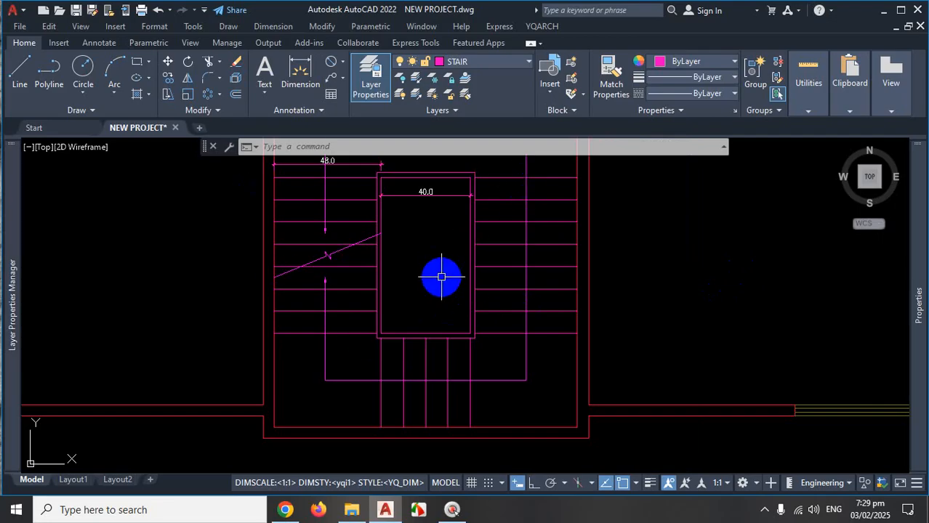
# Assign the ACAD_ISO03W100 linetype directly to the eight tread lines of the right-hand (Dn) stair flight
pyautogui.scroll(-2, 432, 284)
pyautogui.scroll(4, 489, 221)
pyautogui.click(511, 202)
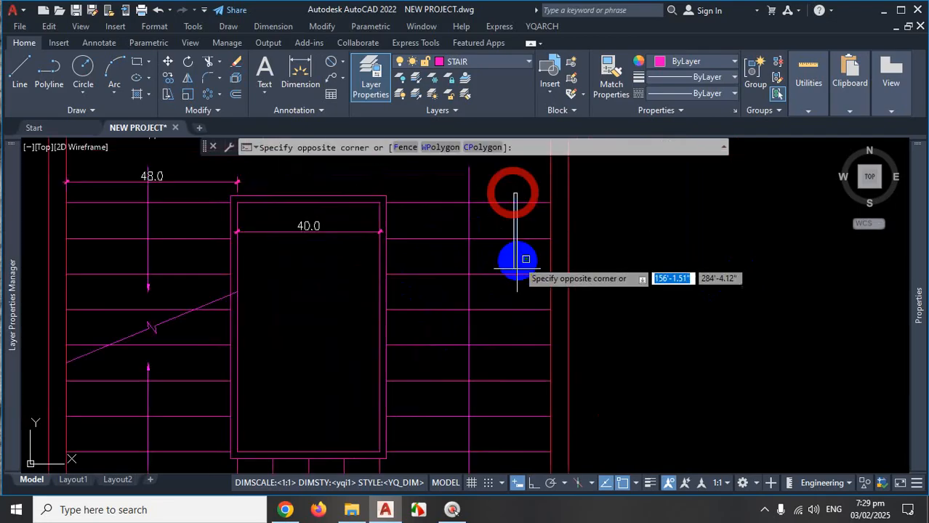
pyautogui.scroll(-3, 514, 259)
pyautogui.click(509, 394)
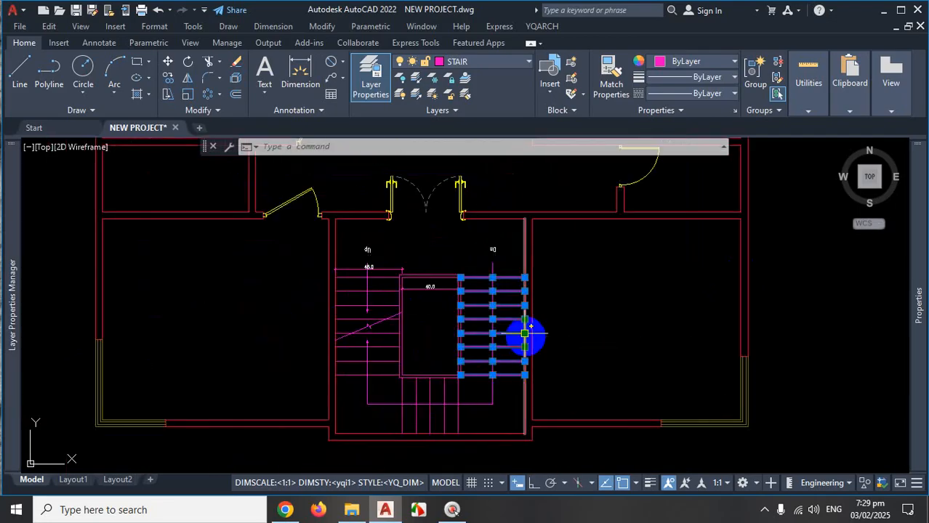
pyautogui.scroll(2, 537, 334)
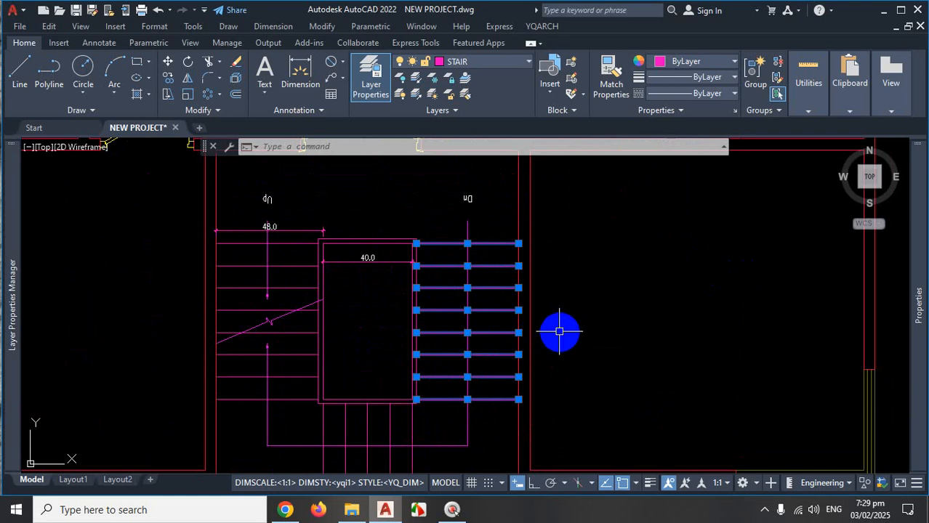
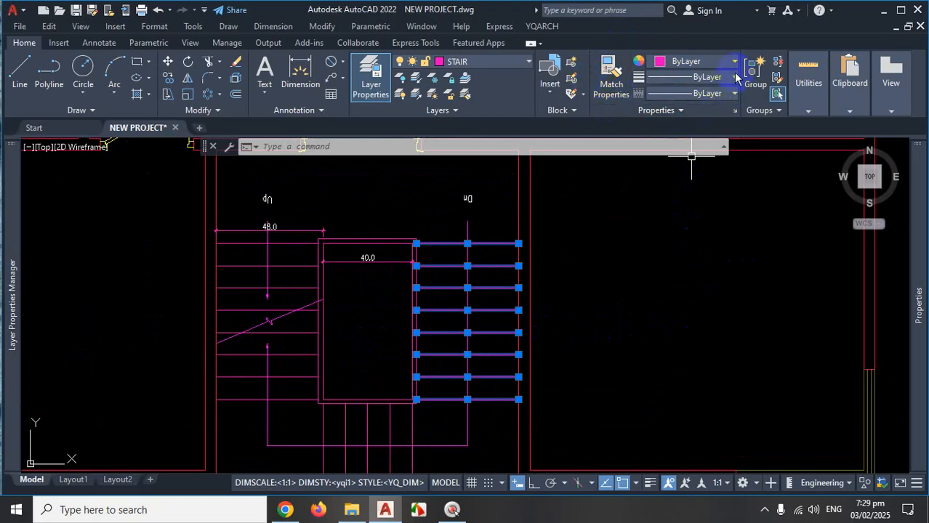
pyautogui.click(471, 375)
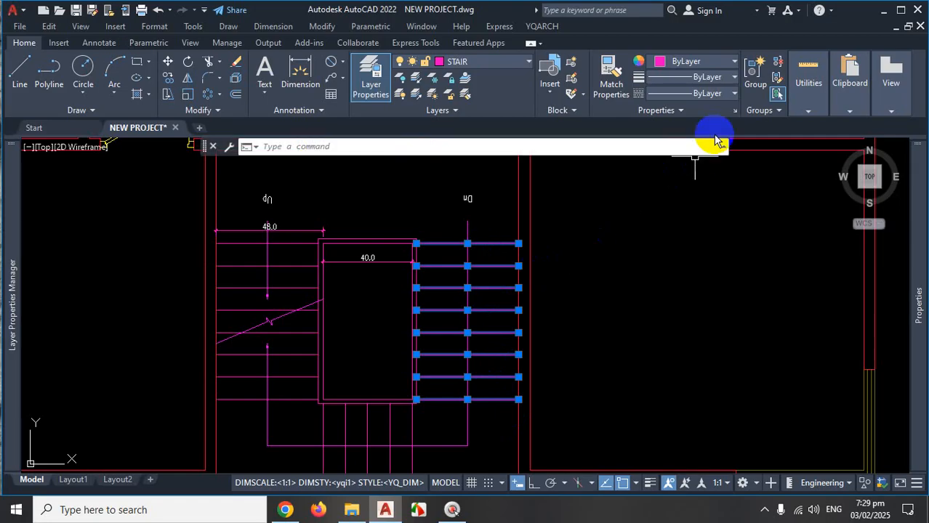
pyautogui.hotkey('ctrl', '1')
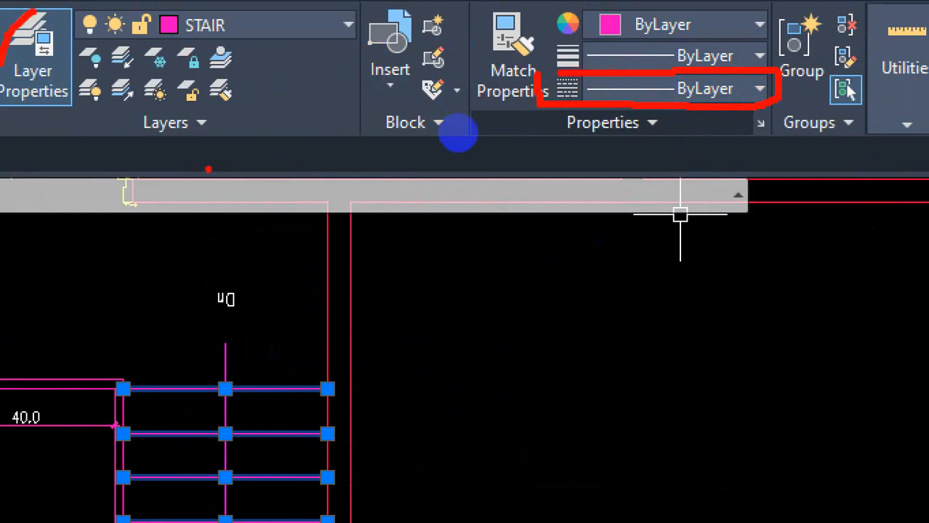
pyautogui.hotkey('ctrl', '1')
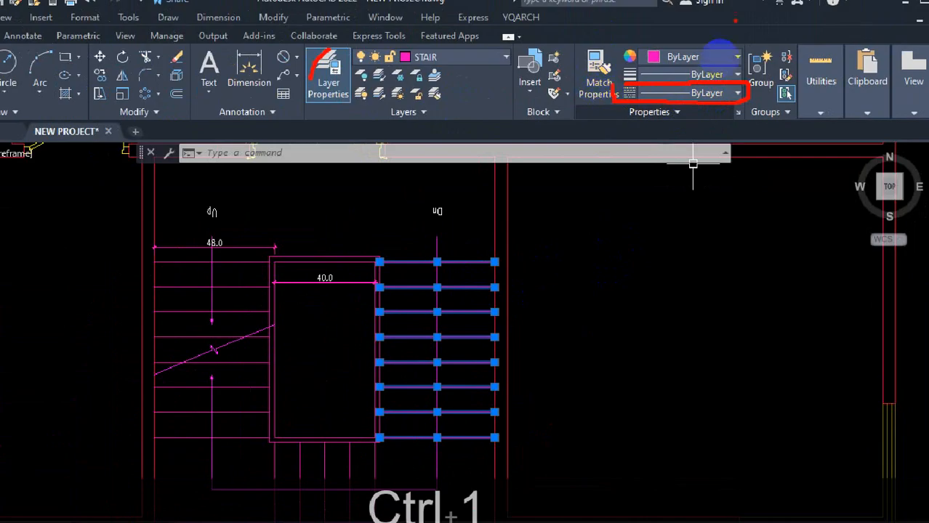
pyautogui.press('Escape')
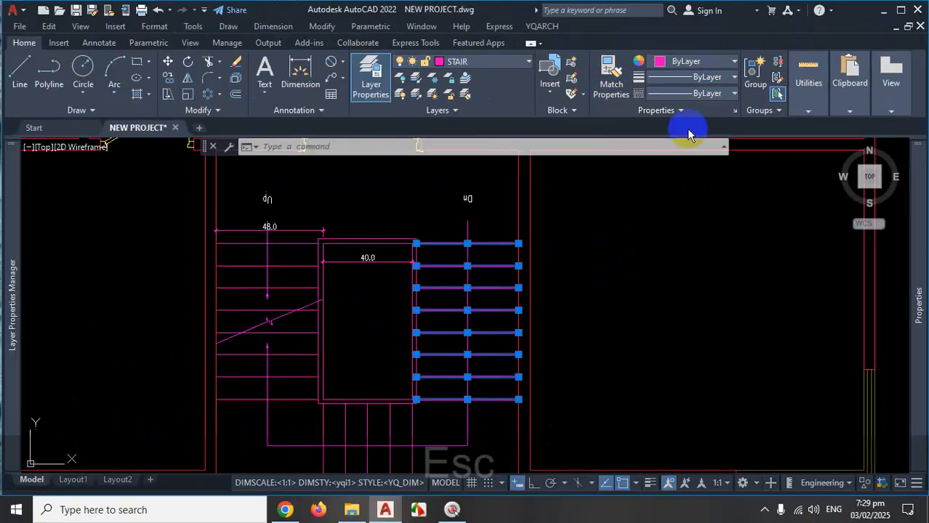
pyautogui.click(710, 99)
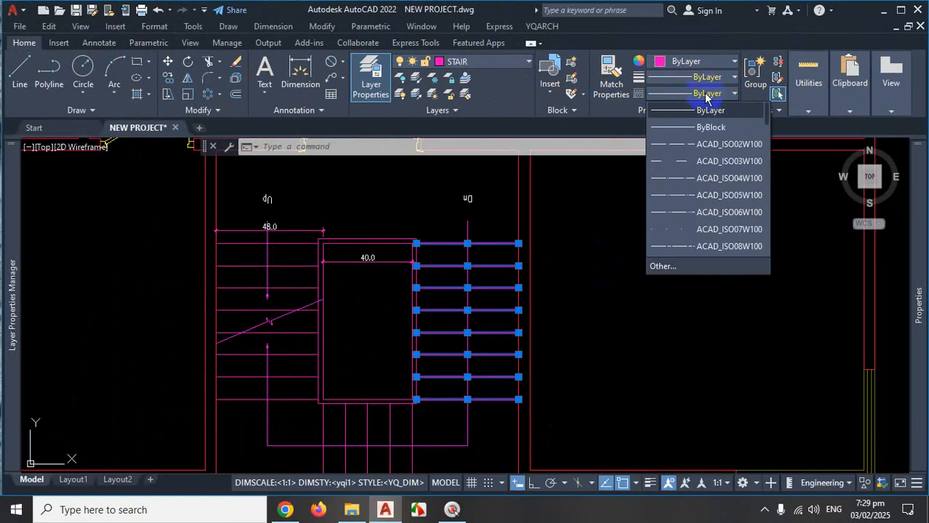
pyautogui.click(703, 163)
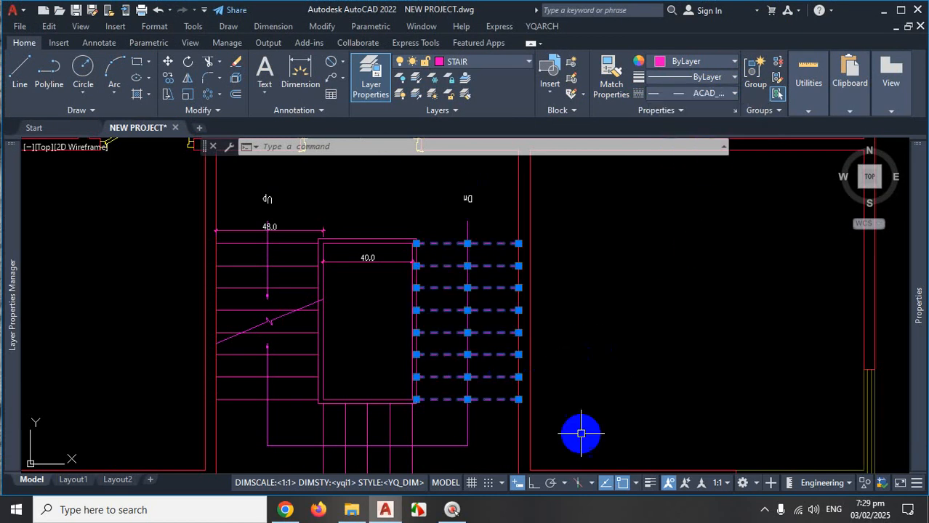
pyautogui.press('Escape')
# Select the dashed tread lines of the right-hand flight and try a linetype scale of 0.3
pyautogui.scroll(-2, 526, 269)
pyautogui.scroll(-2, 526, 268)
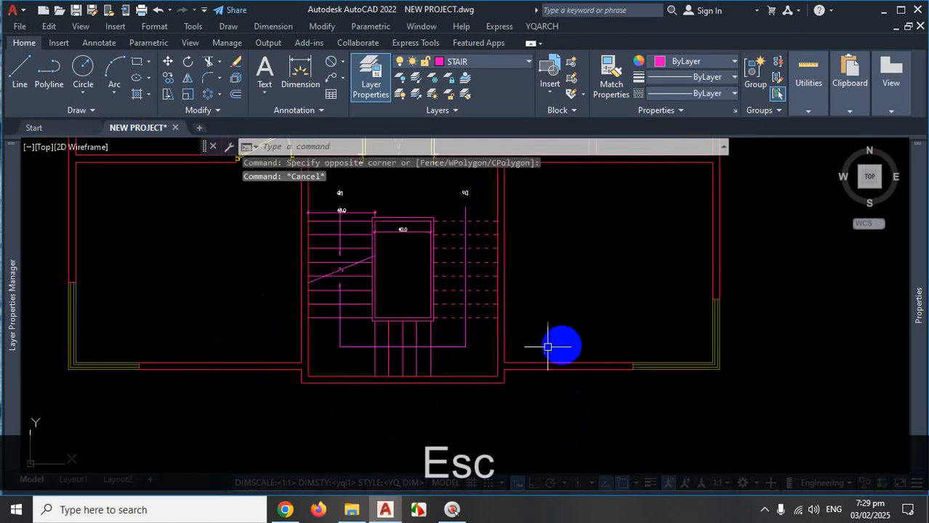
pyautogui.scroll(2, 494, 283)
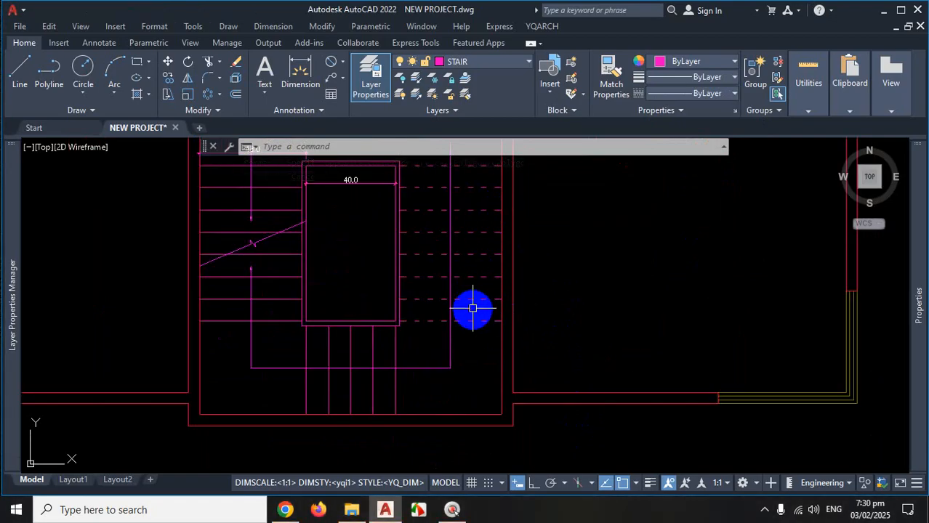
pyautogui.scroll(-2, 474, 232)
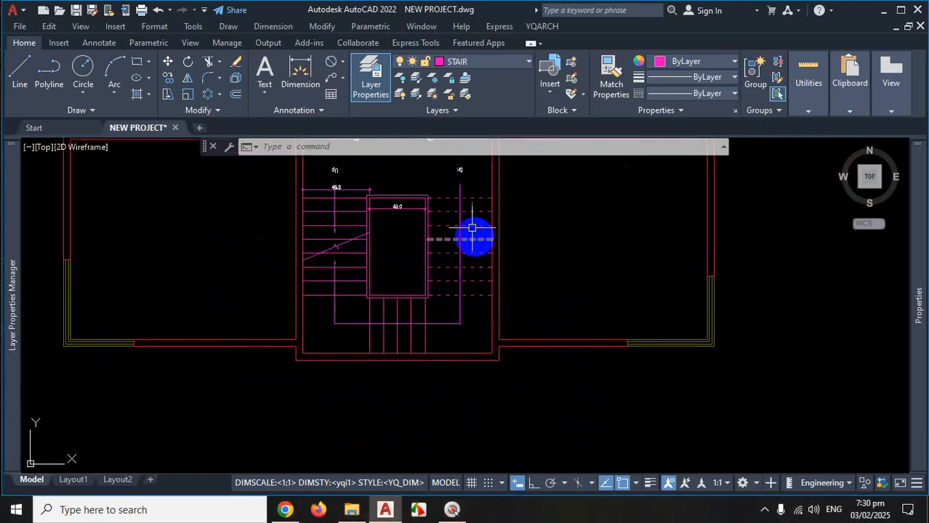
pyautogui.scroll(2, 474, 211)
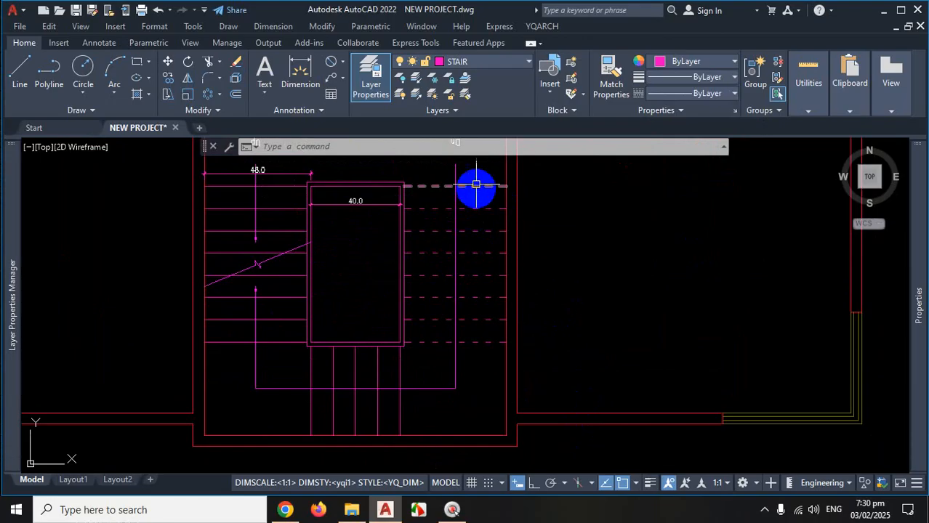
pyautogui.click(476, 185)
pyautogui.click(480, 366)
pyautogui.click(492, 187)
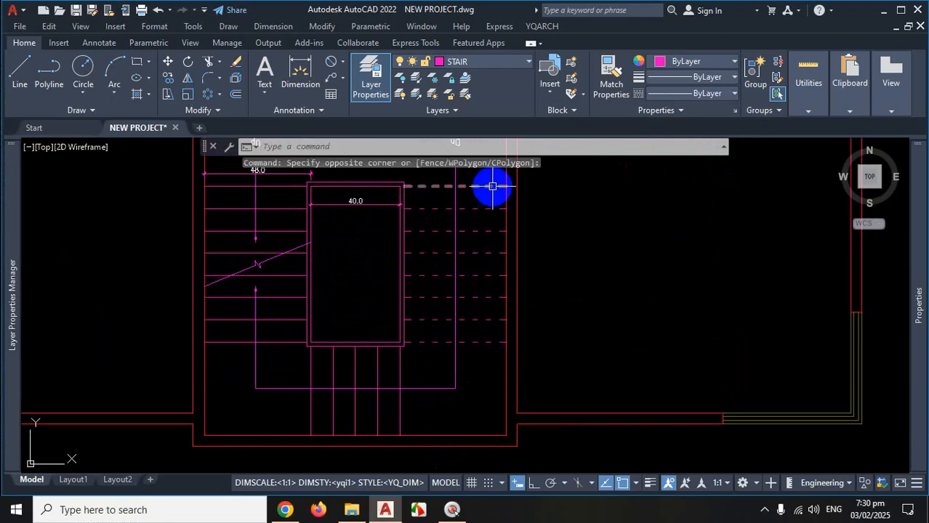
pyautogui.click(481, 360)
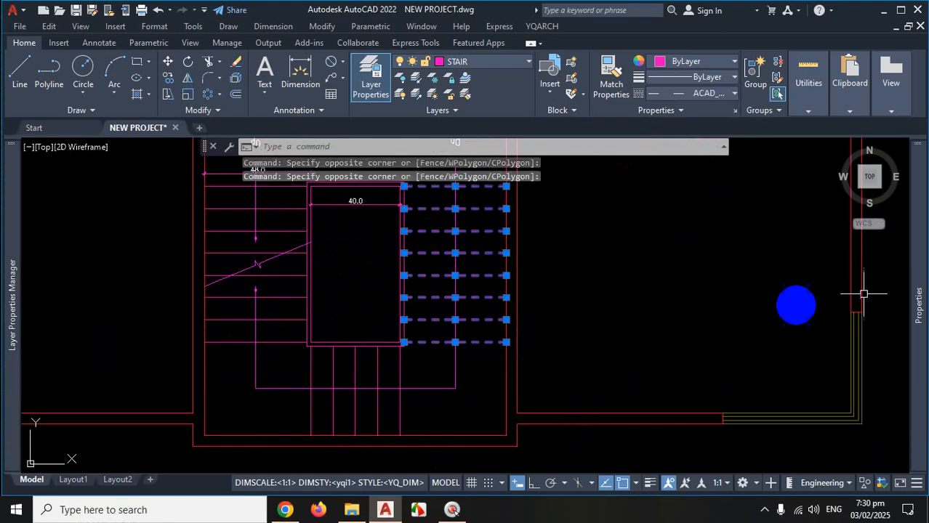
pyautogui.click(920, 270)
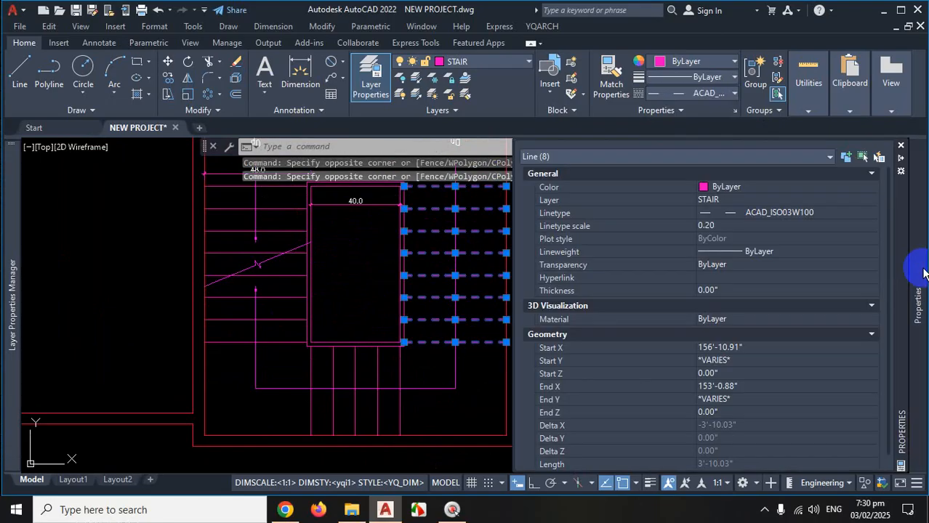
pyautogui.click(733, 225)
pyautogui.write('.3')
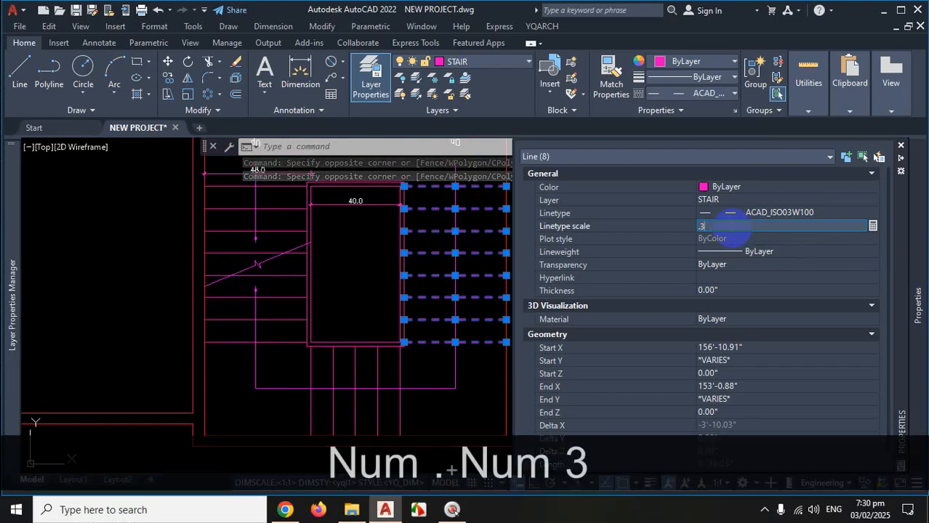
pyautogui.press('Return')
# Set the linetype scale of the right-hand flight's tread lines to 0.15, clear the selection and check the dash pattern
pyautogui.click(732, 230)
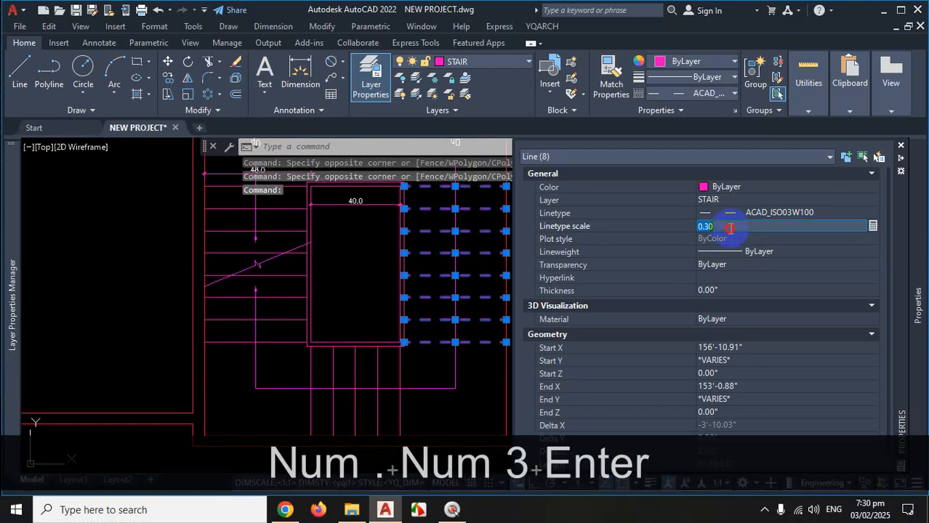
pyautogui.write('.15')
pyautogui.press('Return')
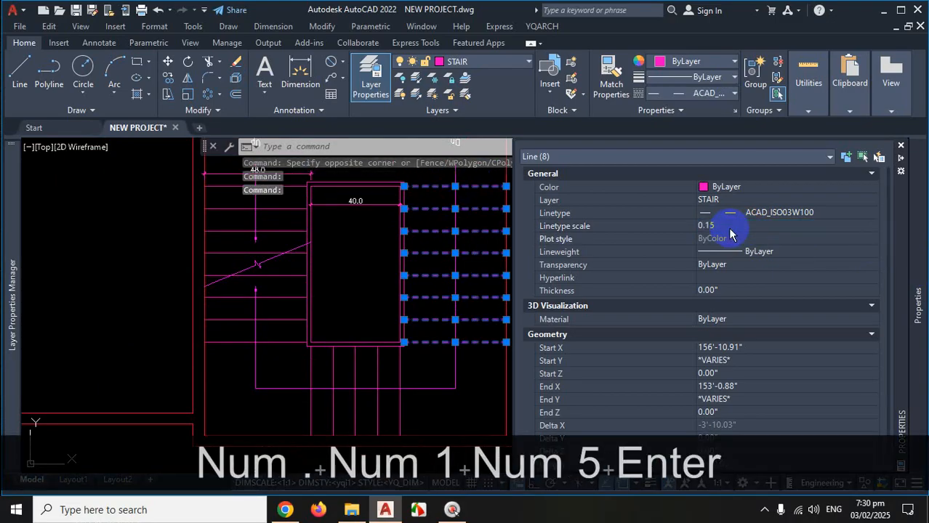
pyautogui.press('Escape')
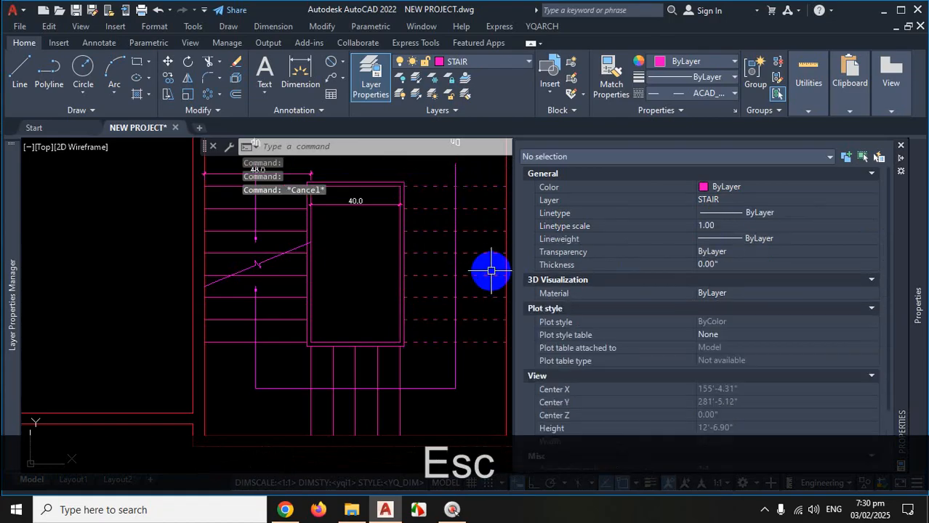
pyautogui.scroll(-3, 491, 280)
pyautogui.scroll(5, 487, 260)
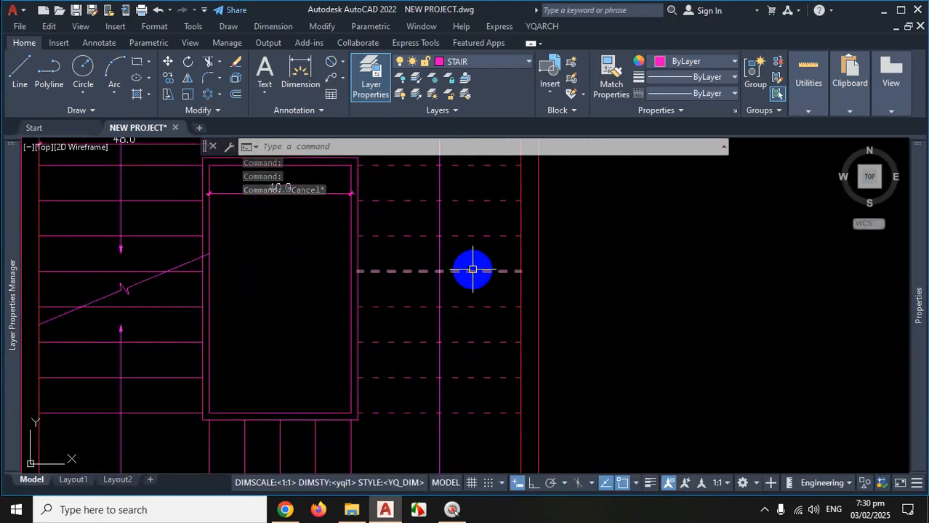
pyautogui.scroll(-4, 472, 270)
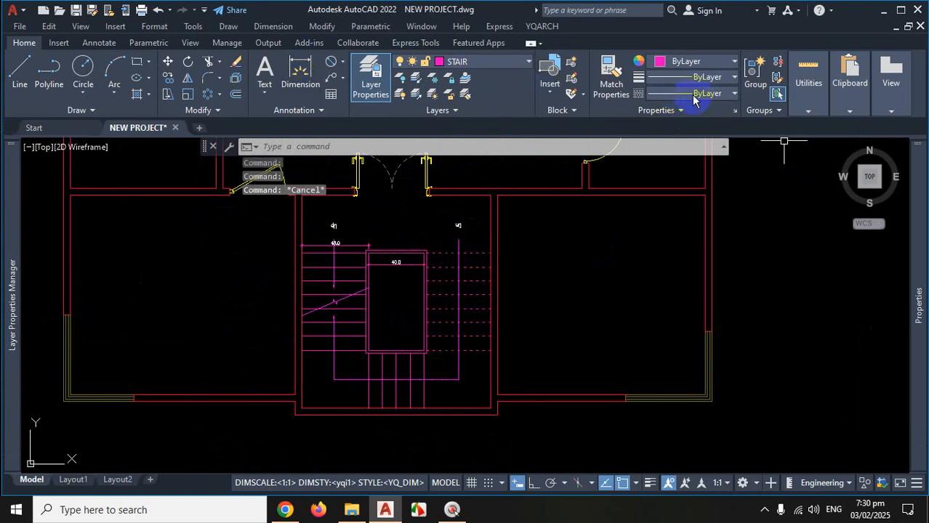
# Compare the linetype property of a solid tread in the left-hand (Up) flight with that of a dashed tread in the right-hand (Dn) flight
pyautogui.click(425, 328)
pyautogui.click(344, 346)
pyautogui.click(347, 337)
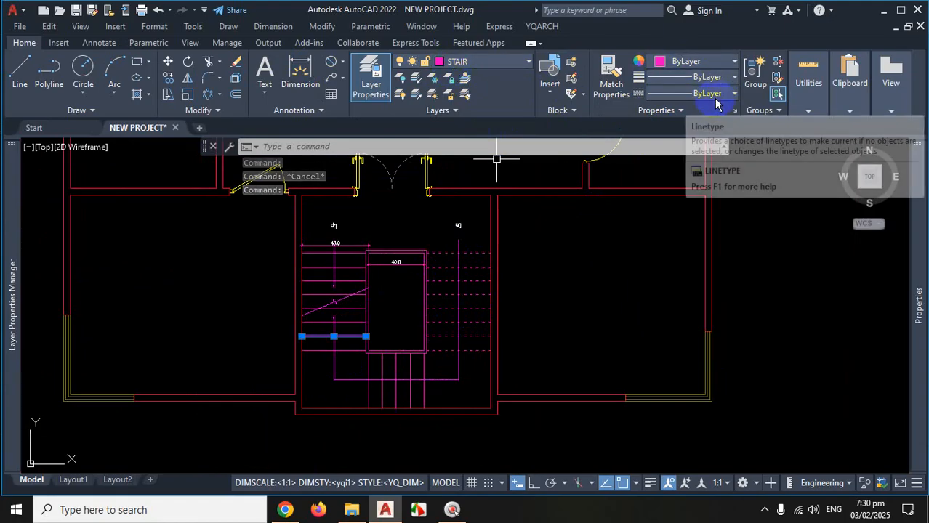
pyautogui.press('Escape')
pyautogui.scroll(2, 480, 298)
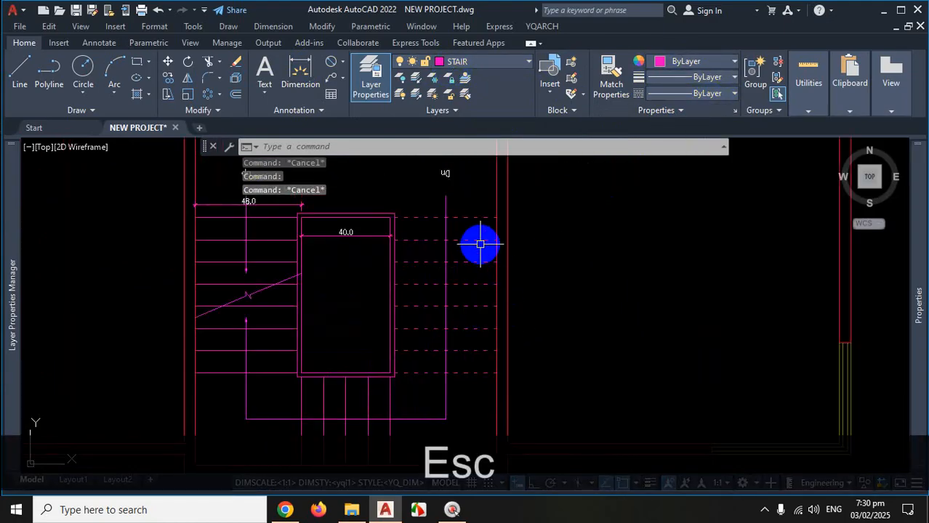
pyautogui.click(476, 241)
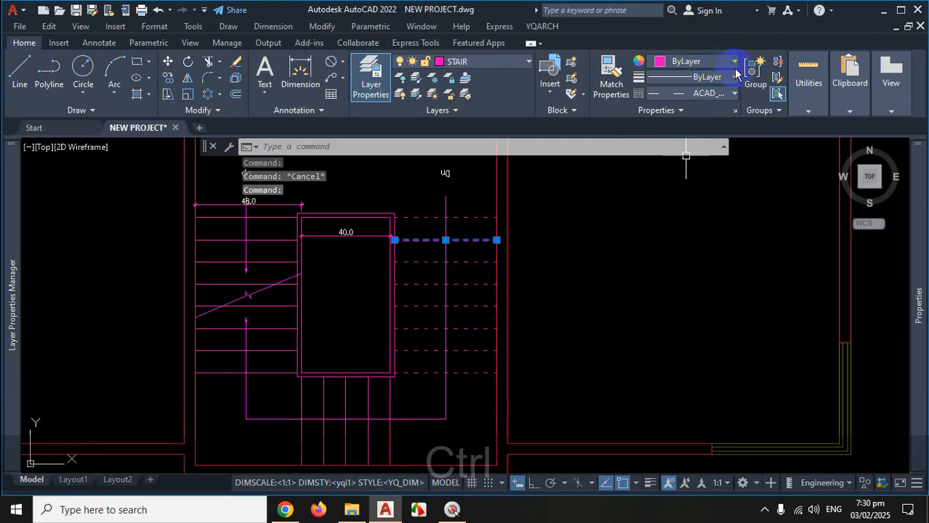
pyautogui.hotkey('ctrl', '1')
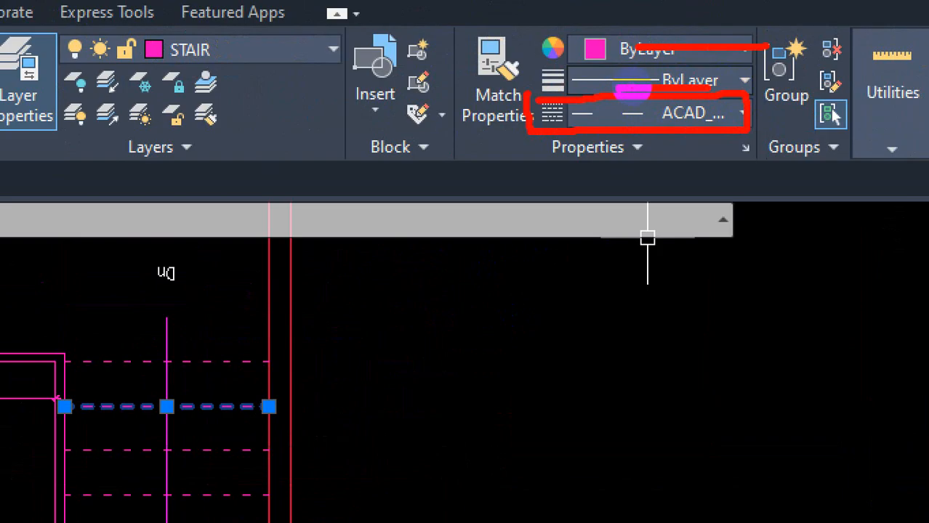
pyautogui.press('Escape')
# Assign the ACAD_ISO03W100 linetype to the nine left-side tread lines of the dimensioned semicircular stair
pyautogui.scroll(-8, 467, 187)
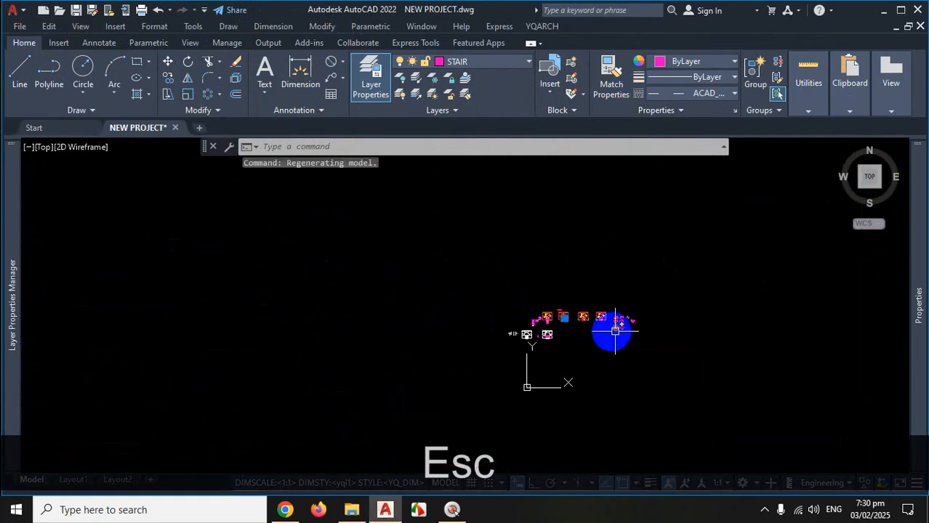
pyautogui.scroll(10, 615, 330)
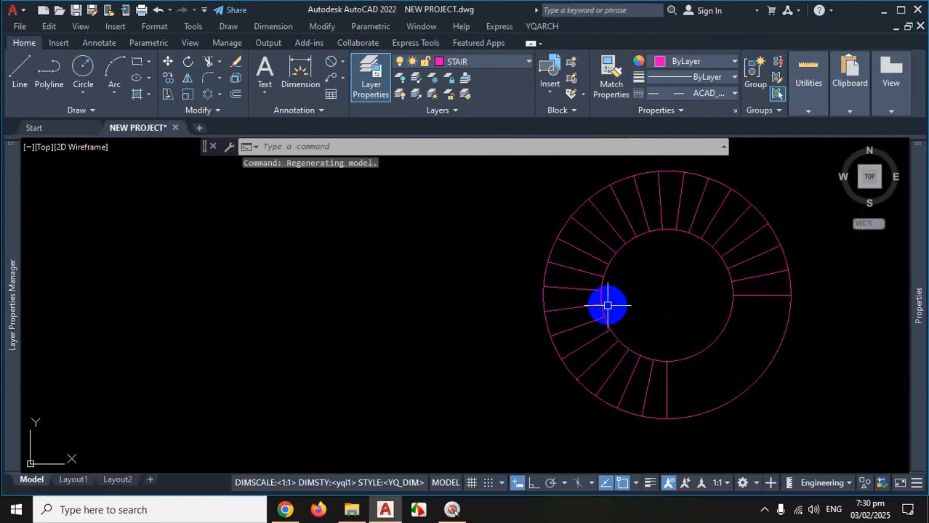
pyautogui.scroll(2, 664, 375)
pyautogui.scroll(-5, 663, 367)
pyautogui.scroll(5, 663, 288)
pyautogui.scroll(-1, 612, 263)
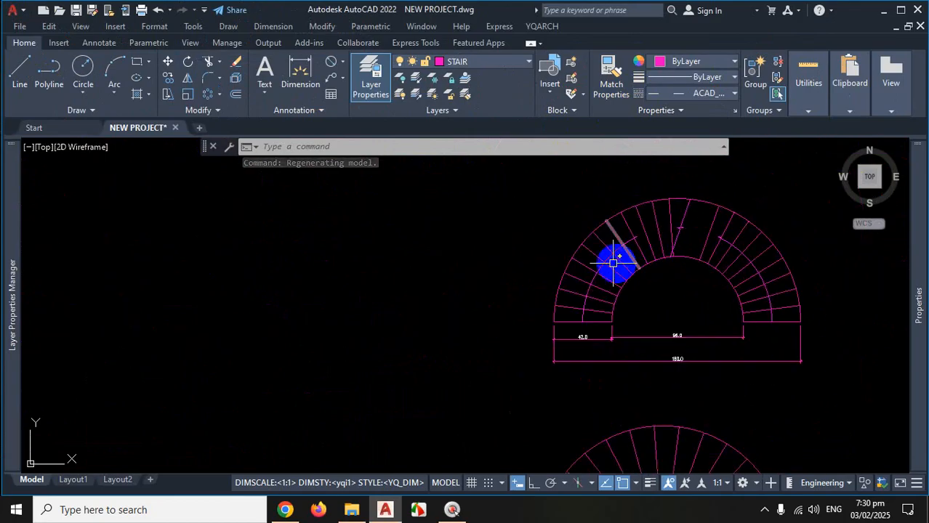
pyautogui.scroll(4, 613, 263)
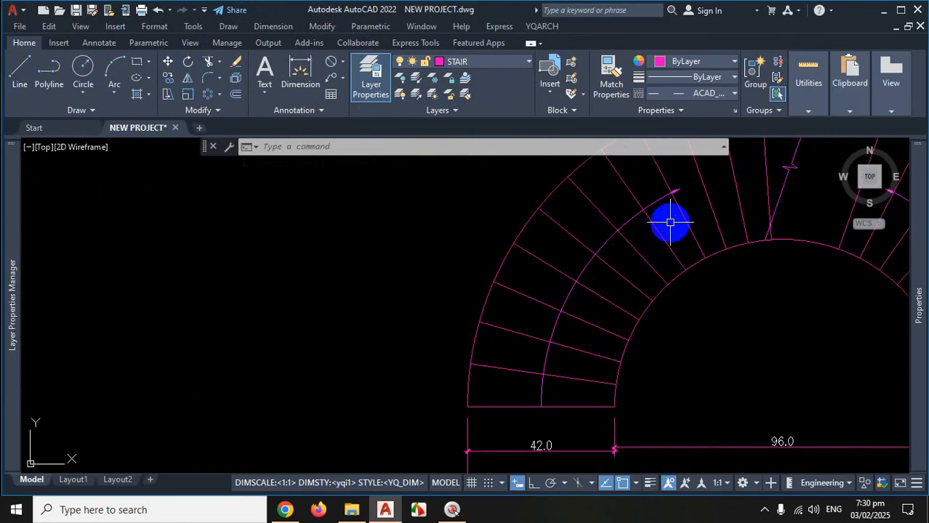
pyautogui.scroll(-2, 669, 220)
pyautogui.scroll(2, 679, 217)
pyautogui.click(692, 215)
pyautogui.click(648, 259)
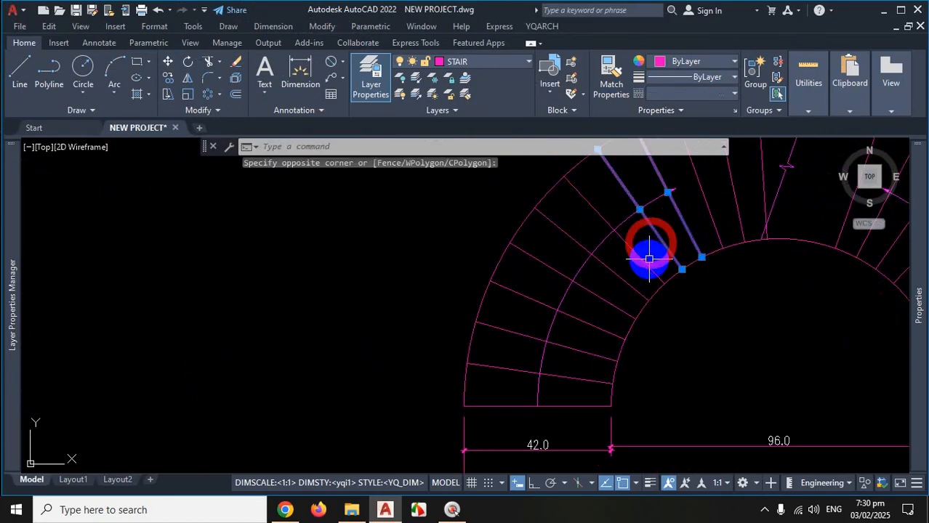
pyautogui.click(632, 276)
pyautogui.click(612, 294)
pyautogui.click(607, 290)
pyautogui.click(575, 362)
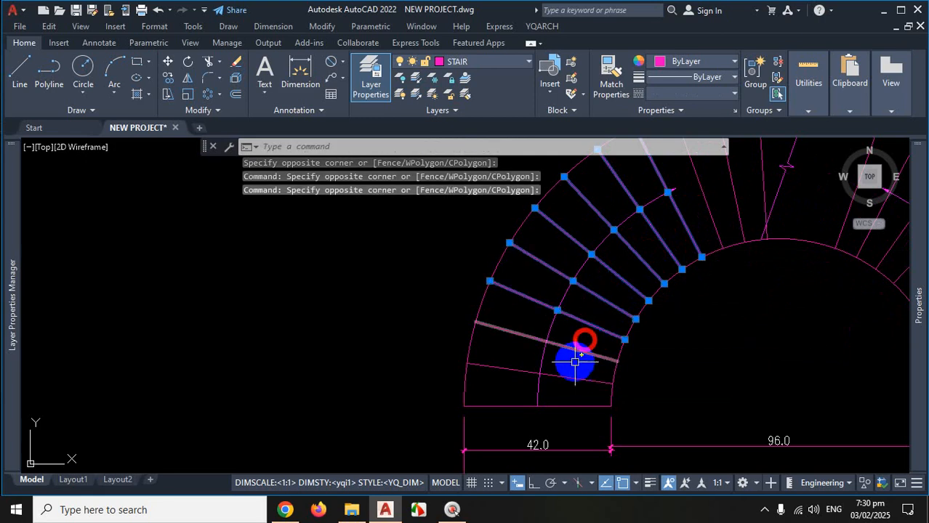
pyautogui.click(591, 338)
pyautogui.click(572, 385)
pyautogui.click(571, 394)
pyautogui.click(571, 415)
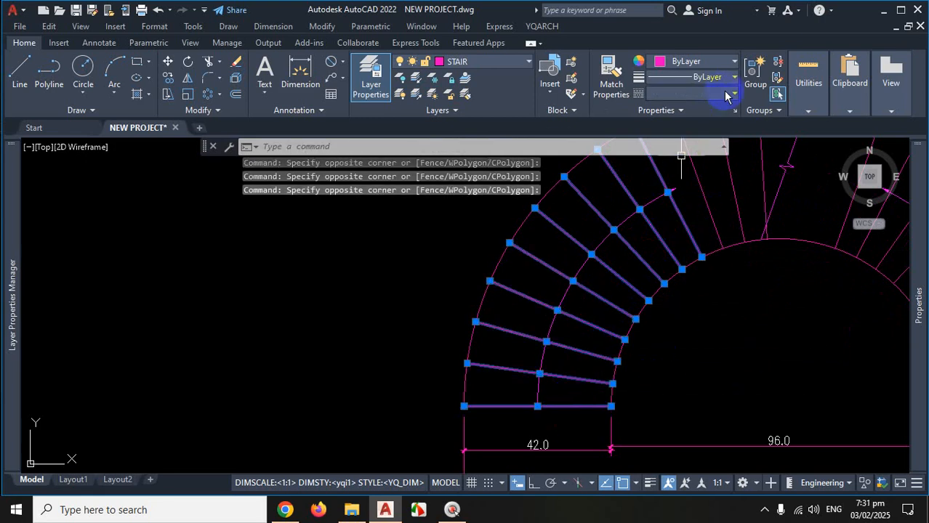
pyautogui.click(733, 94)
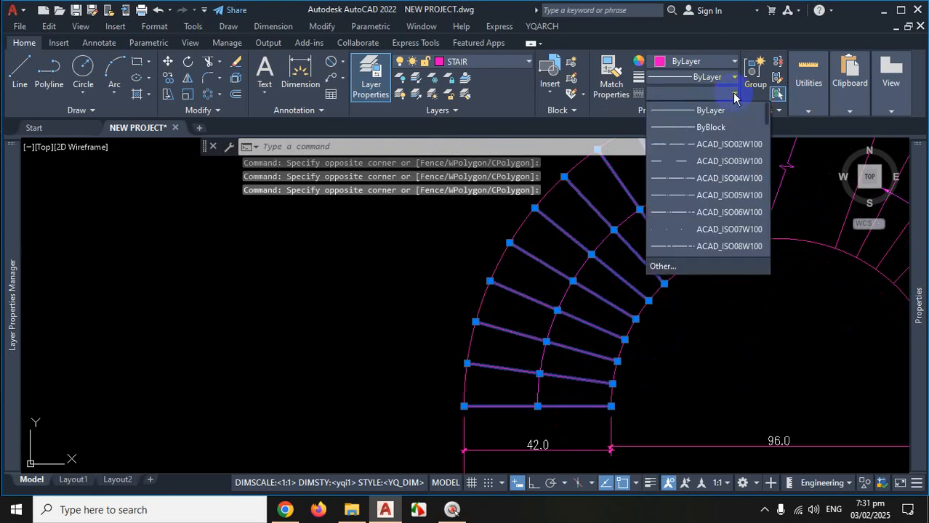
pyautogui.click(706, 163)
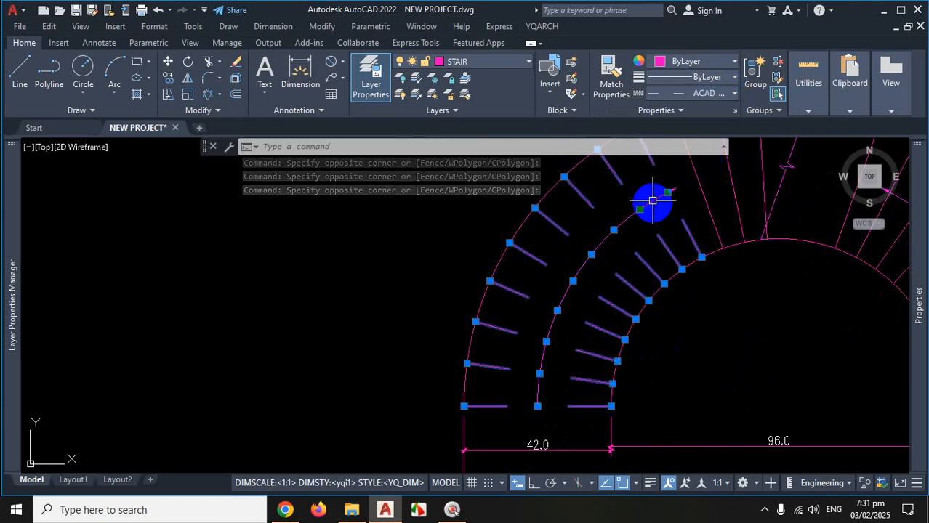
# Remove the straight stair's dashed right-hand tread line from the selection, keeping only the semicircular stair's nine tread lines selected
pyautogui.scroll(3, 649, 225)
pyautogui.moveTo(918, 313)
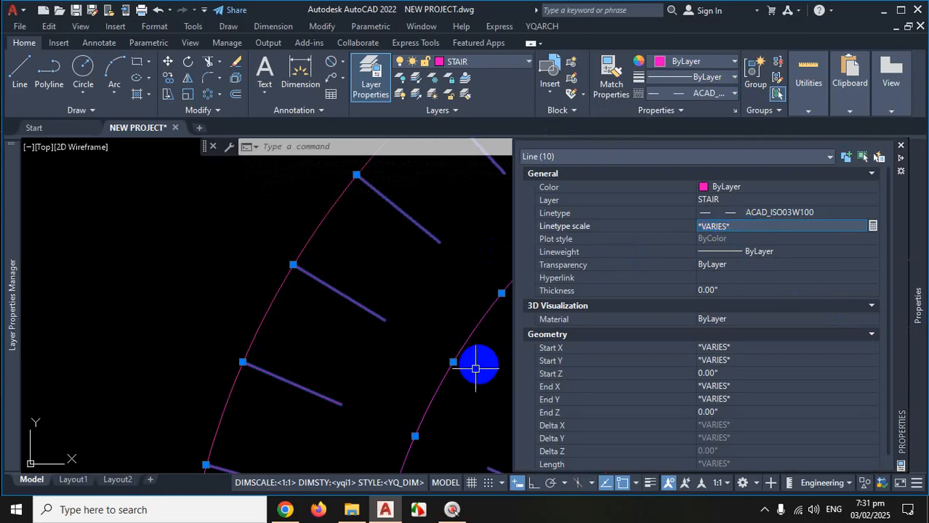
pyautogui.scroll(-3, 475, 368)
pyautogui.scroll(2, 503, 368)
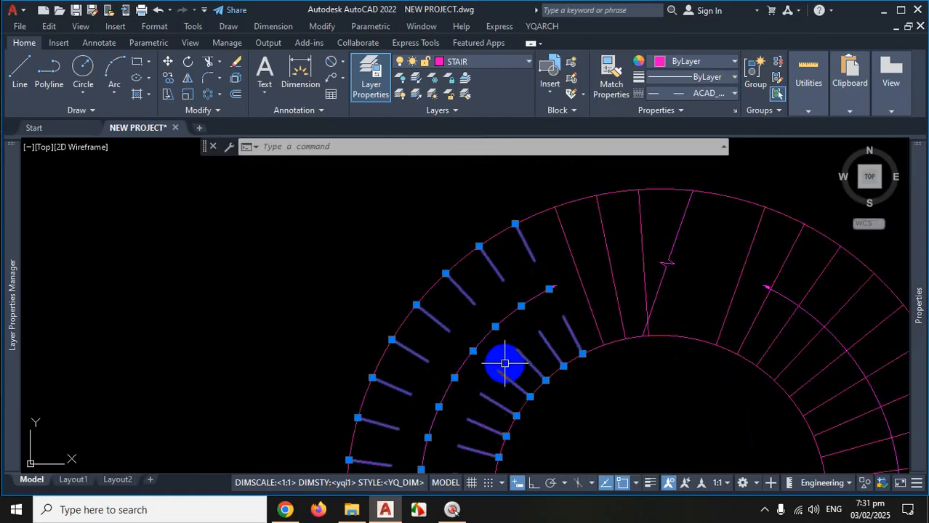
pyautogui.scroll(-5, 534, 359)
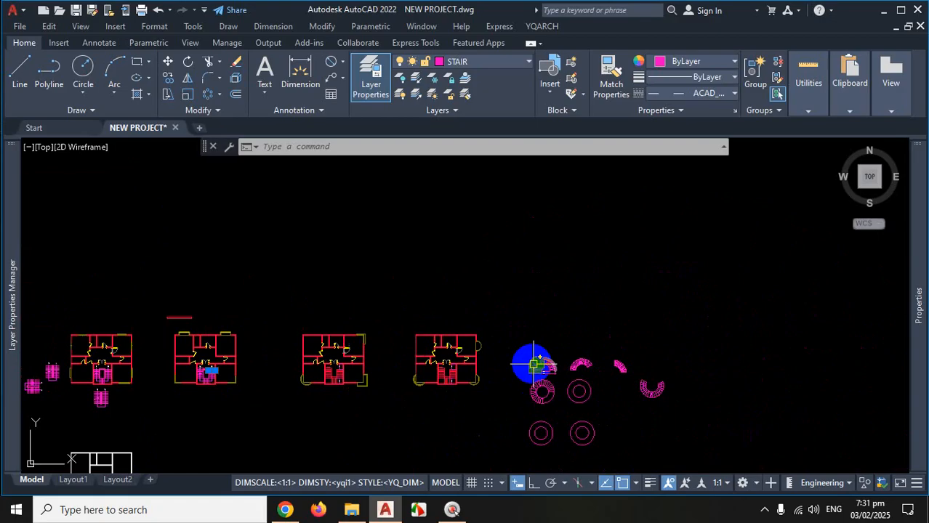
pyautogui.scroll(8, 241, 383)
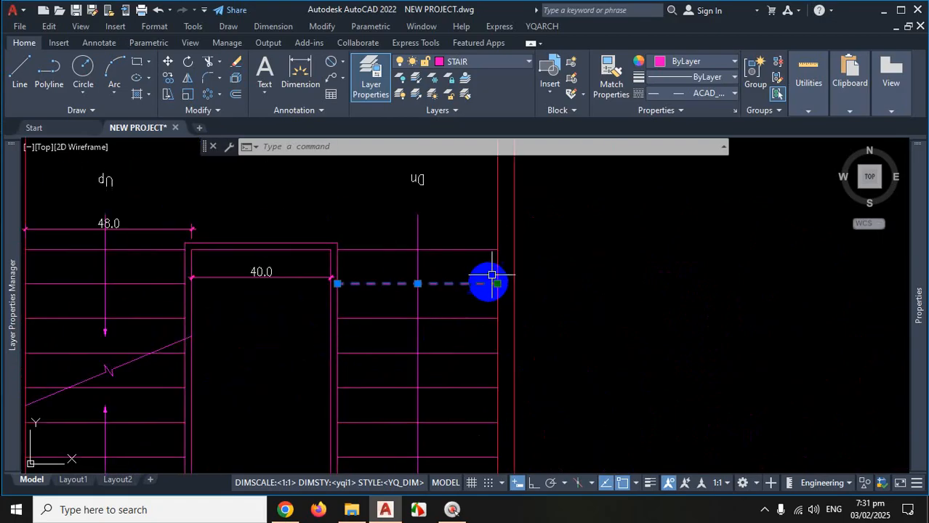
pyautogui.scroll(2, 463, 284)
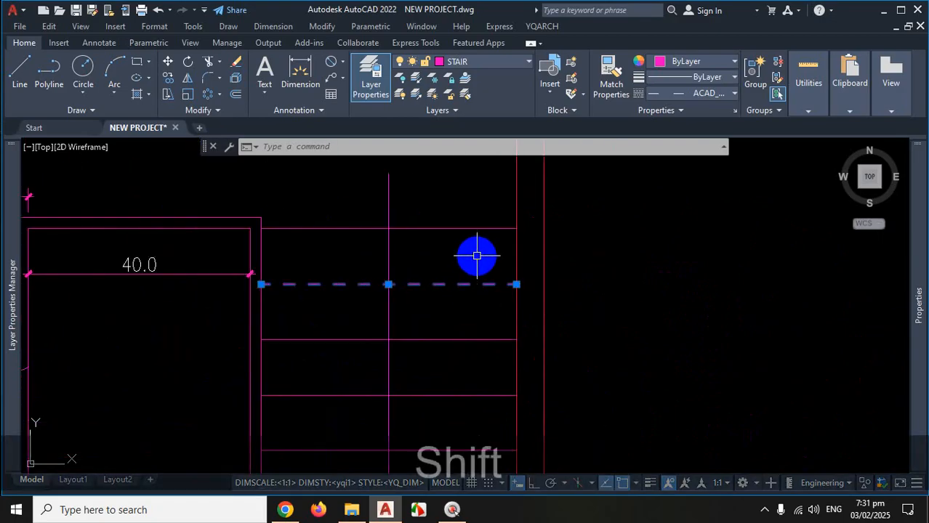
pyautogui.keyDown('shift'); pyautogui.click(583, 242); pyautogui.keyUp('shift')
pyautogui.keyDown('shift'); pyautogui.click(435, 296); pyautogui.keyUp('shift')
pyautogui.scroll(-10, 333, 278)
pyautogui.scroll(-6, 543, 305)
pyautogui.scroll(3, 586, 290)
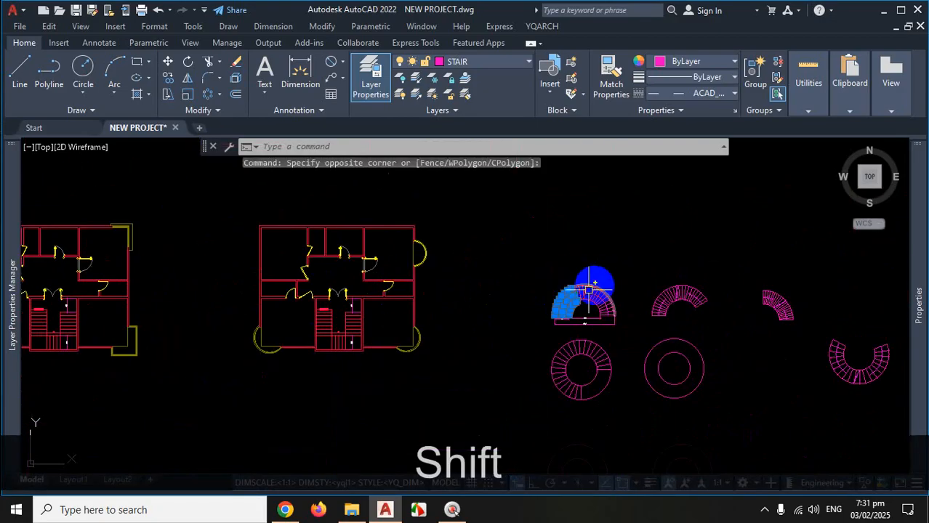
# Set the linetype scale of the semicircular stair's nine dashed treads to 0.2, clear the selection and check the dash pattern
pyautogui.scroll(3, 535, 311)
pyautogui.scroll(-7, 611, 306)
pyautogui.scroll(8, 611, 306)
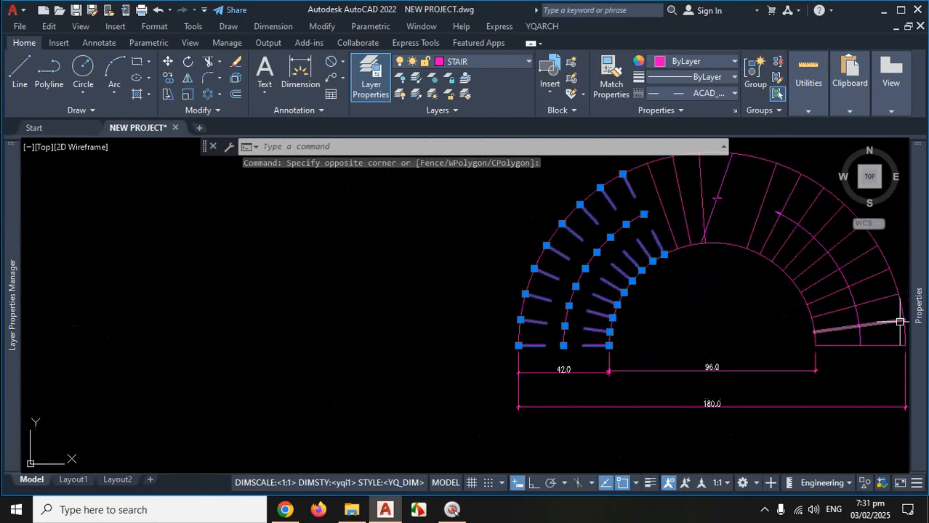
pyautogui.click(917, 298)
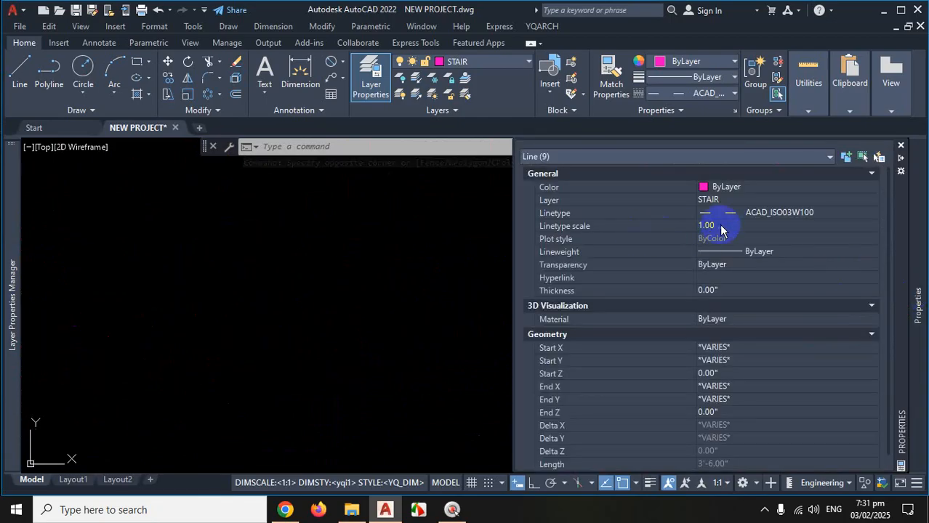
pyautogui.scroll(-3, 307, 301)
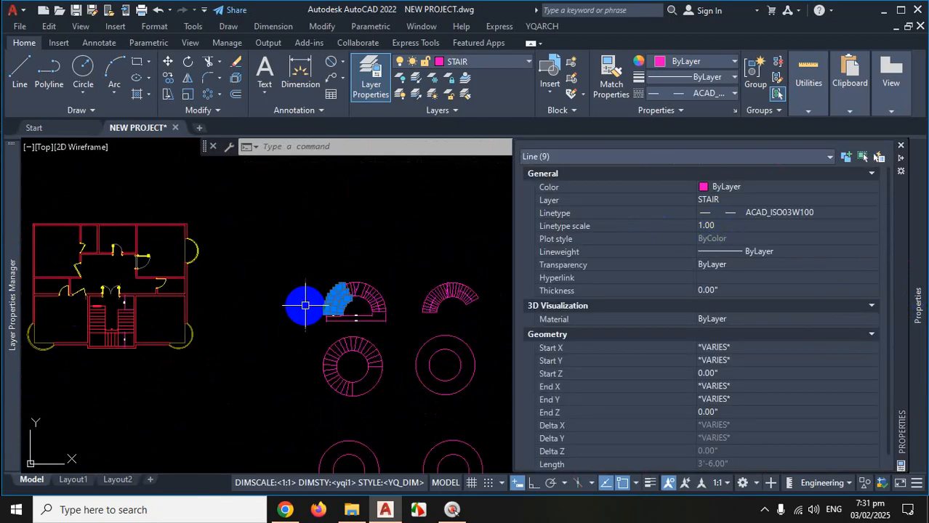
pyautogui.scroll(3, 342, 308)
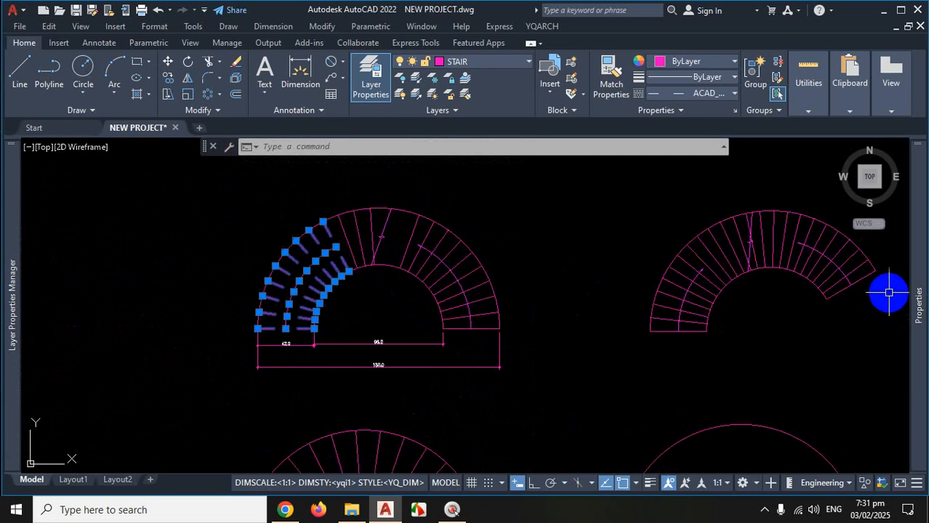
pyautogui.moveTo(917, 291)
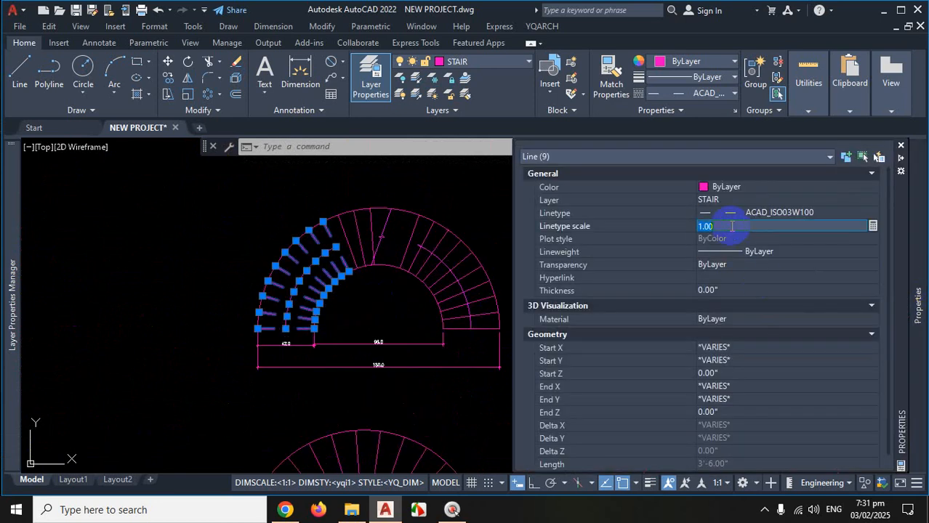
pyautogui.write('.2')
pyautogui.press('Return')
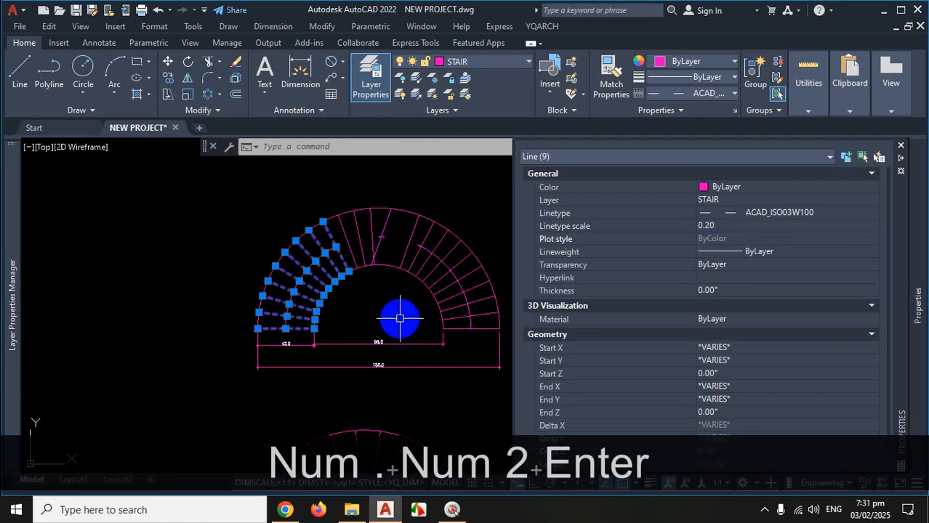
pyautogui.scroll(4, 305, 298)
pyautogui.press('Escape')
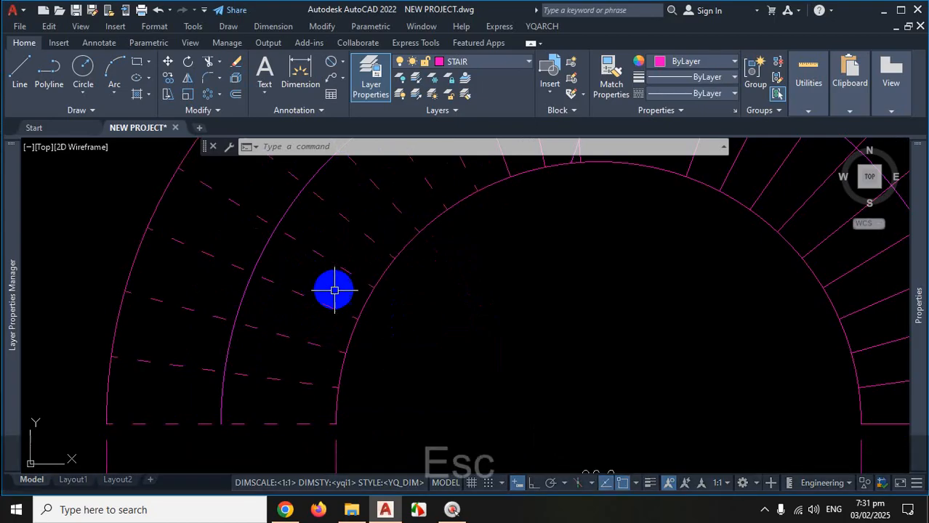
pyautogui.scroll(-5, 459, 358)
pyautogui.scroll(2, 452, 234)
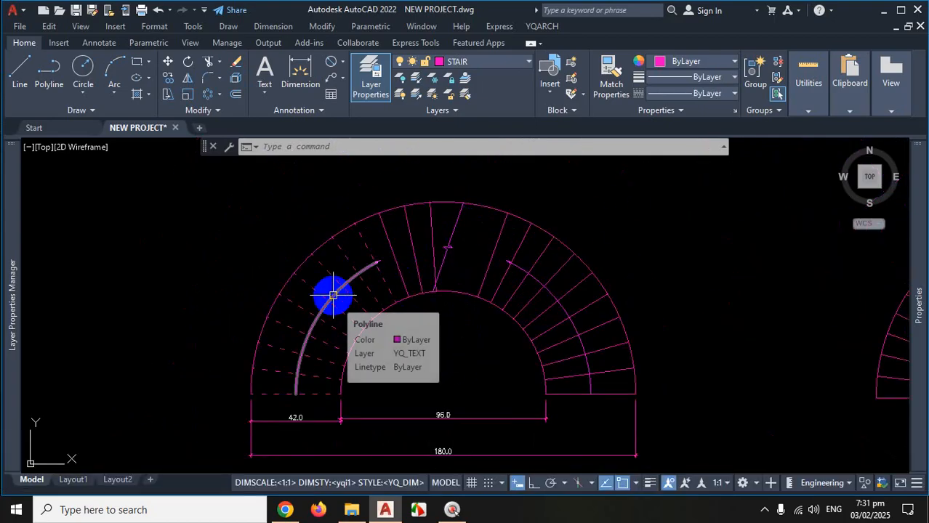
# Select the separate grouped curved stair that opens upward to inspect its properties
pyautogui.scroll(-6, 338, 294)
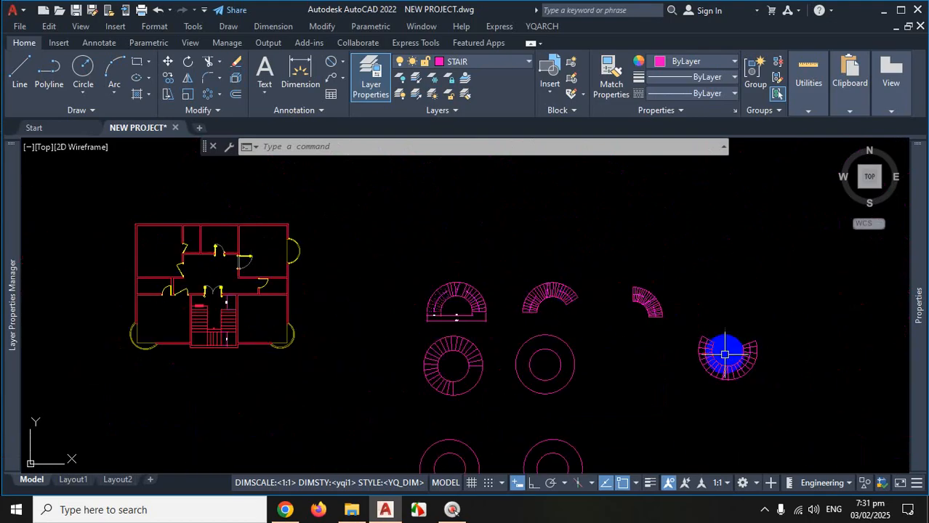
pyautogui.scroll(4, 718, 374)
pyautogui.click(712, 357)
pyautogui.click(696, 356)
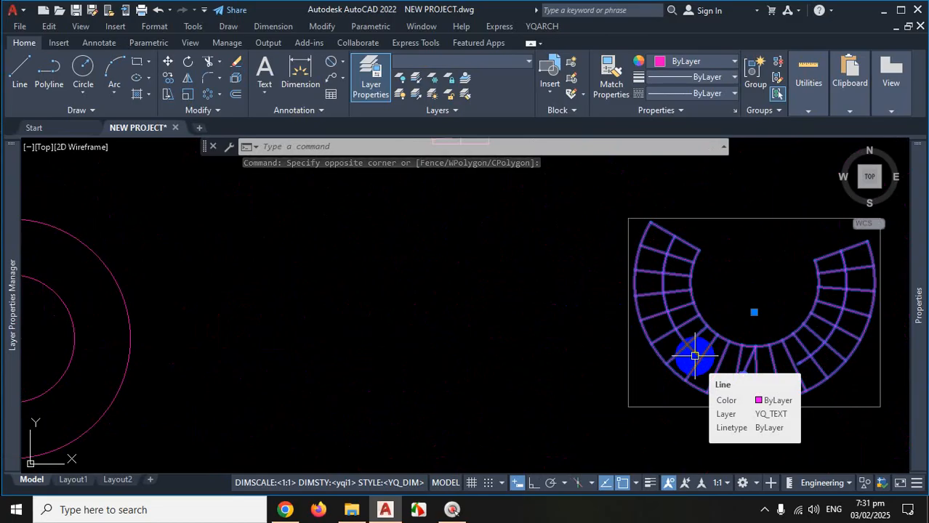
# Assign the ACAD_ISO03W100 linetype to the eight lower-left tread lines of the circular stair
pyautogui.scroll(-6, 654, 371)
pyautogui.scroll(6, 549, 323)
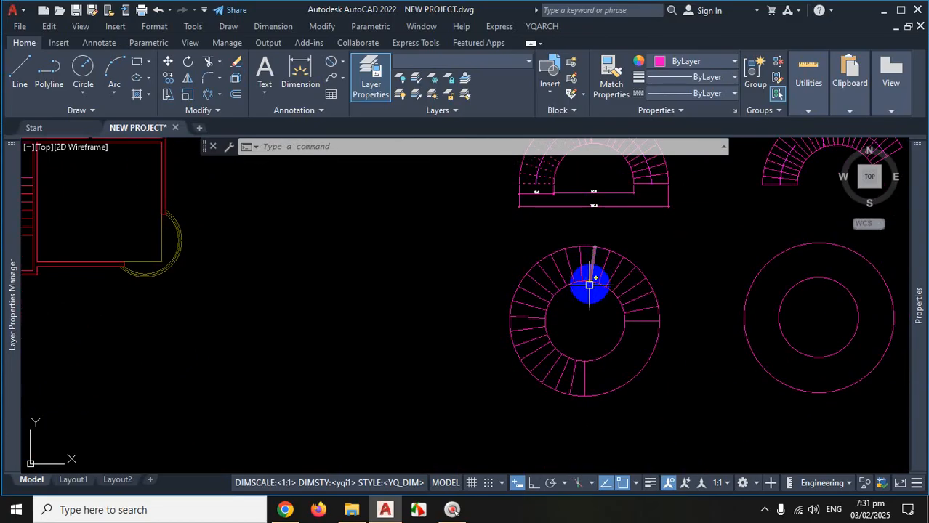
pyautogui.scroll(-3, 589, 285)
pyautogui.scroll(7, 591, 304)
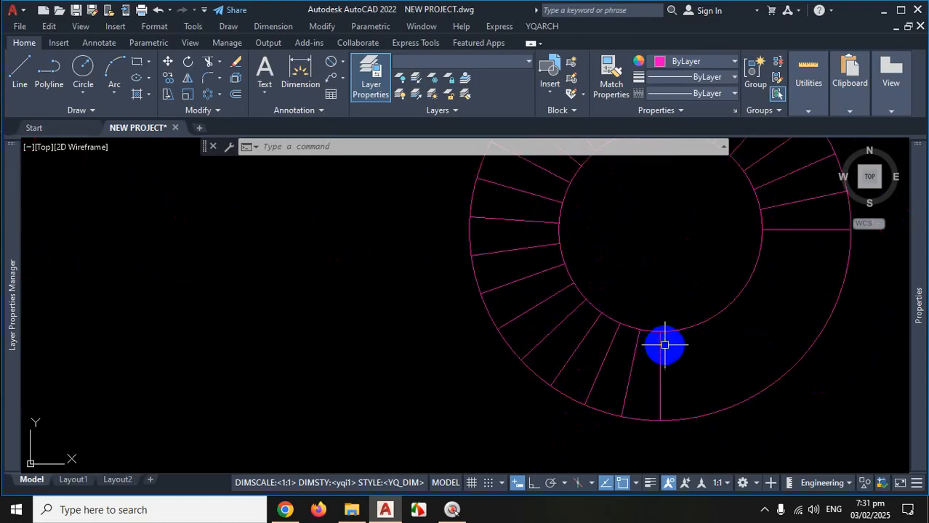
pyautogui.click(664, 345)
pyautogui.click(565, 355)
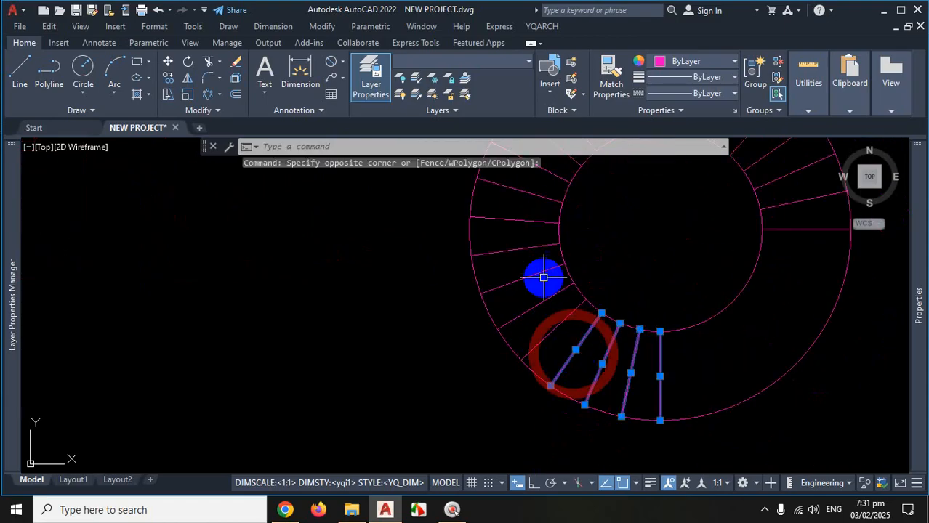
pyautogui.click(532, 238)
pyautogui.click(531, 316)
pyautogui.click(560, 342)
pyautogui.click(541, 315)
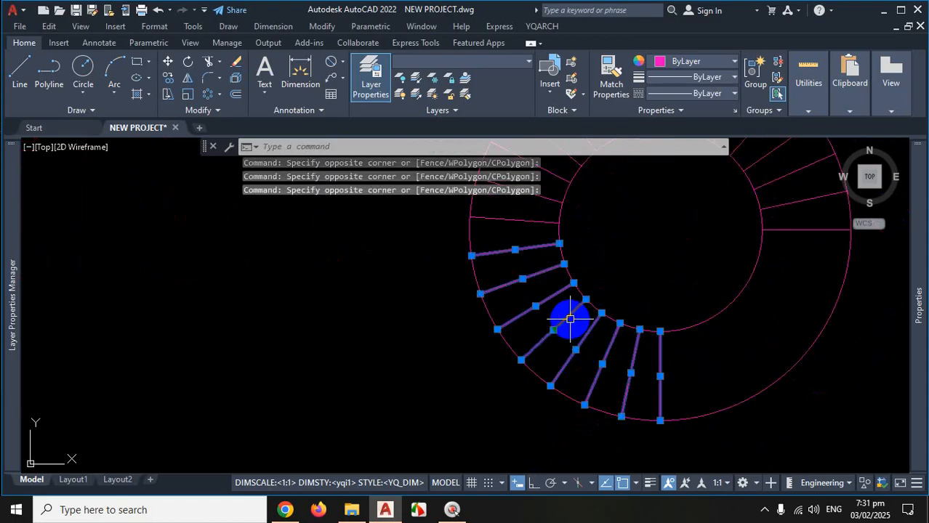
pyautogui.click(687, 93)
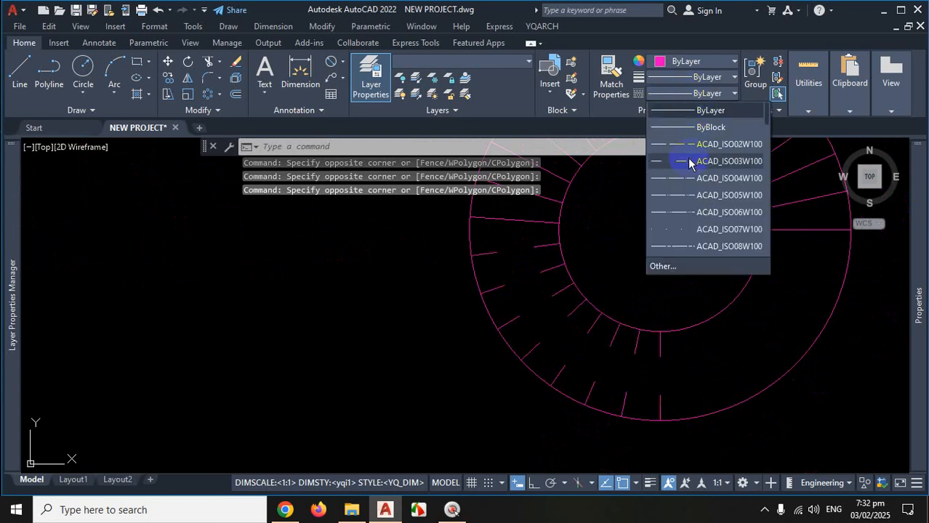
pyautogui.click(691, 162)
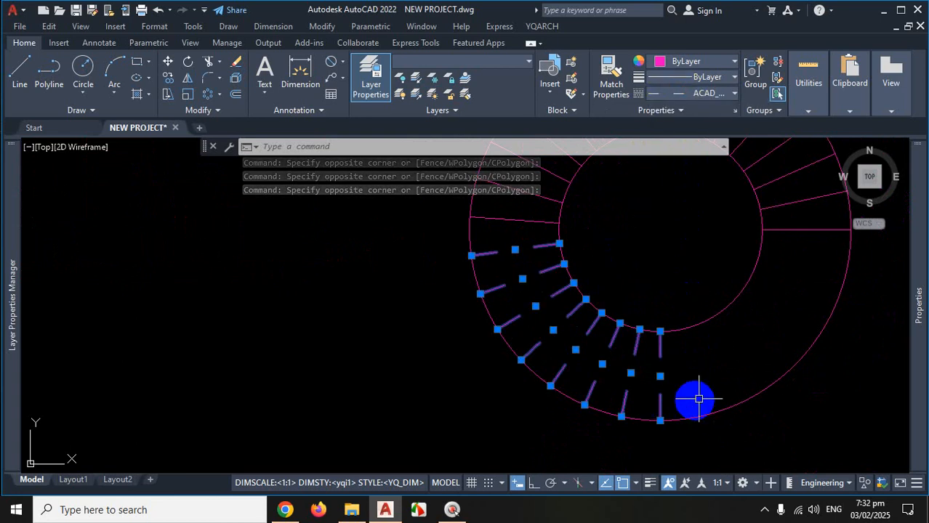
# Clear the selection of the circular stair's dashed treads
pyautogui.click(763, 511)
pyautogui.click(764, 457)
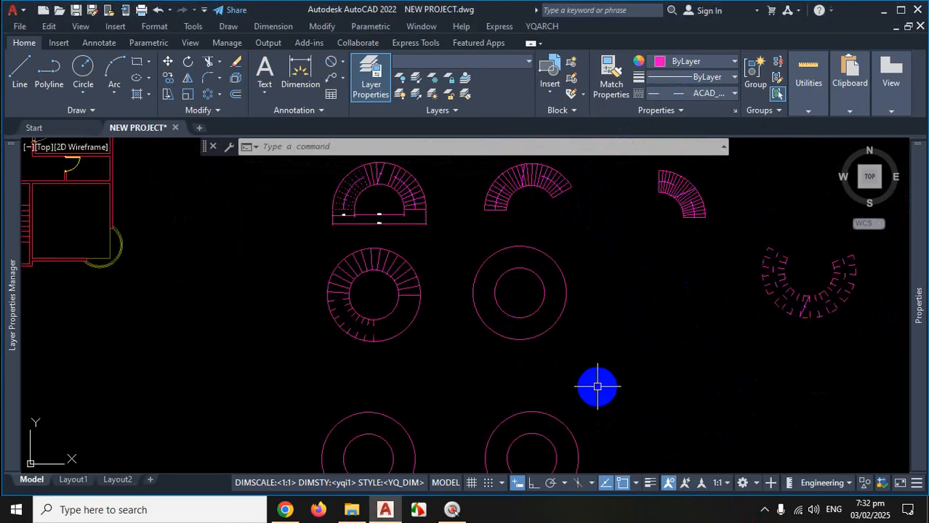
pyautogui.press('Escape')
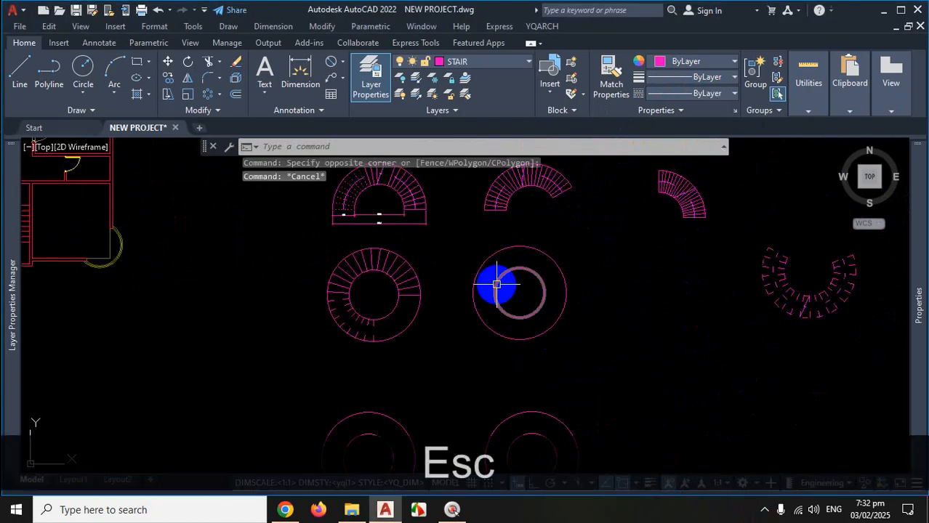
pyautogui.scroll(4, 527, 278)
pyautogui.scroll(-2, 526, 315)
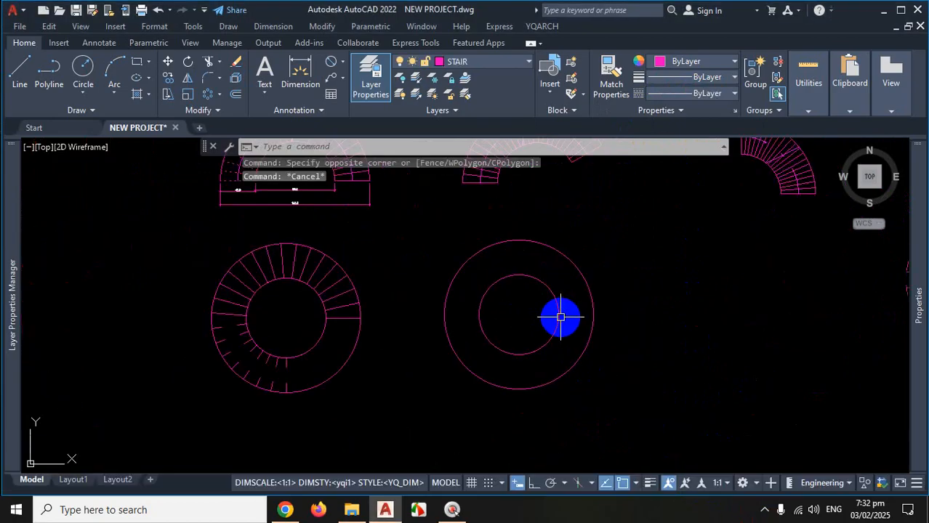
pyautogui.scroll(2, 509, 299)
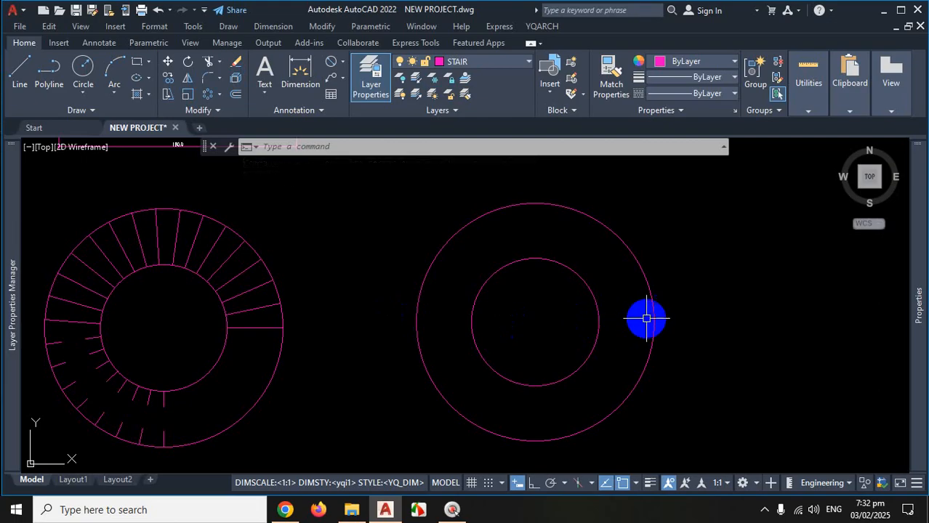
pyautogui.click(22, 73)
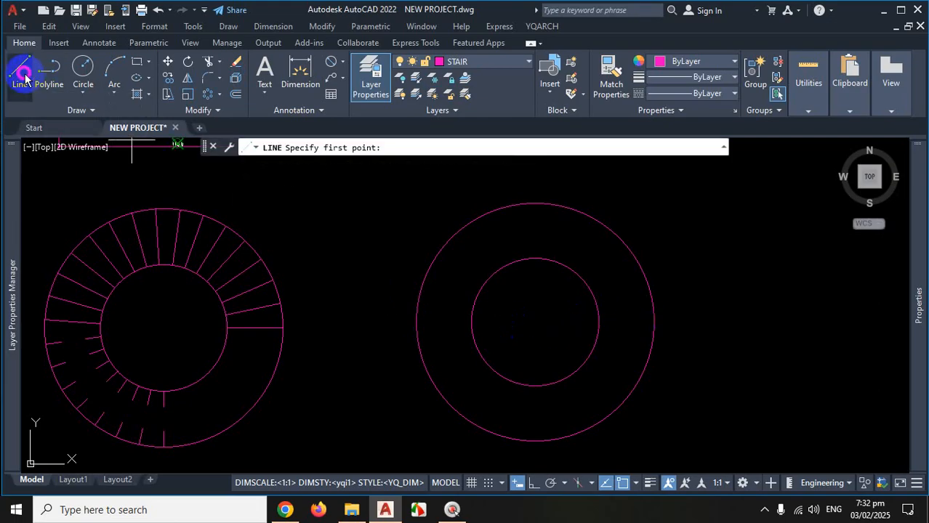
pyautogui.click(597, 322)
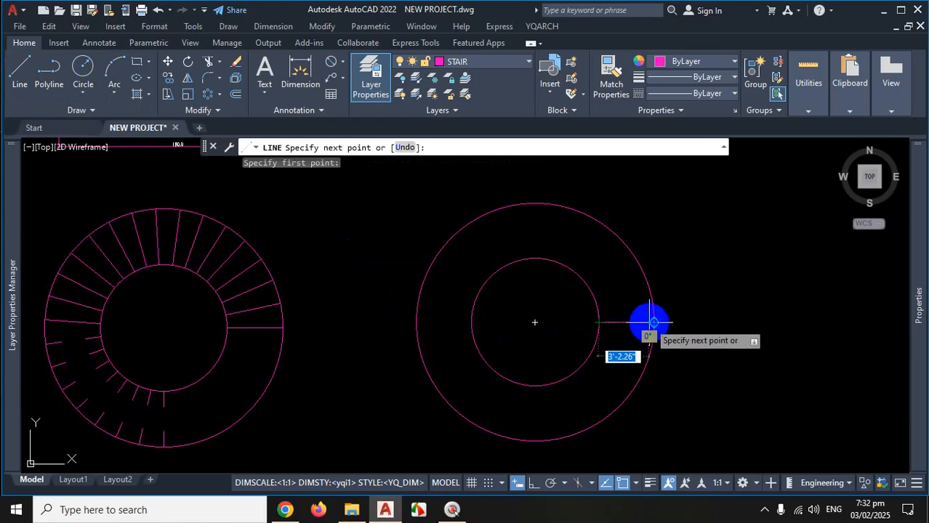
pyautogui.press('Escape')
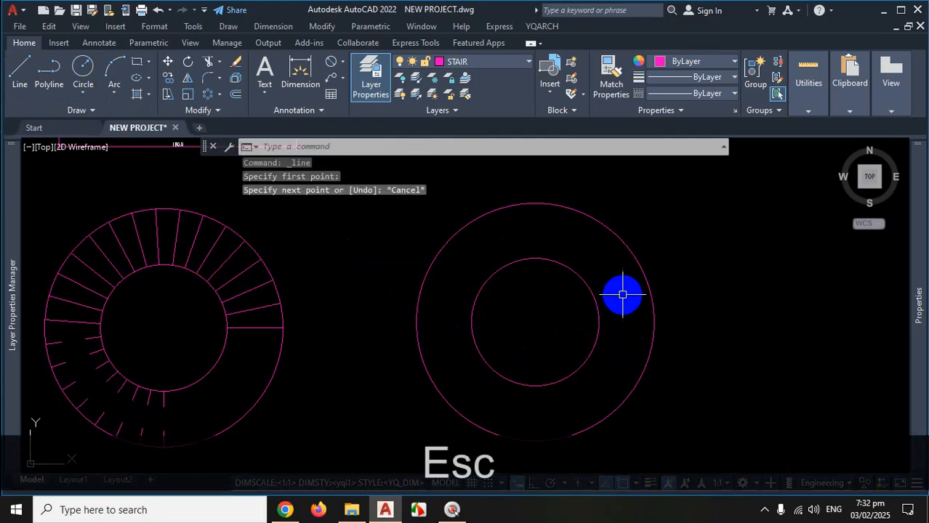
# Draw a horizontal tread line joining the left quadrants of the inner and outer circles beside the dashed circular stair
pyautogui.click(21, 72)
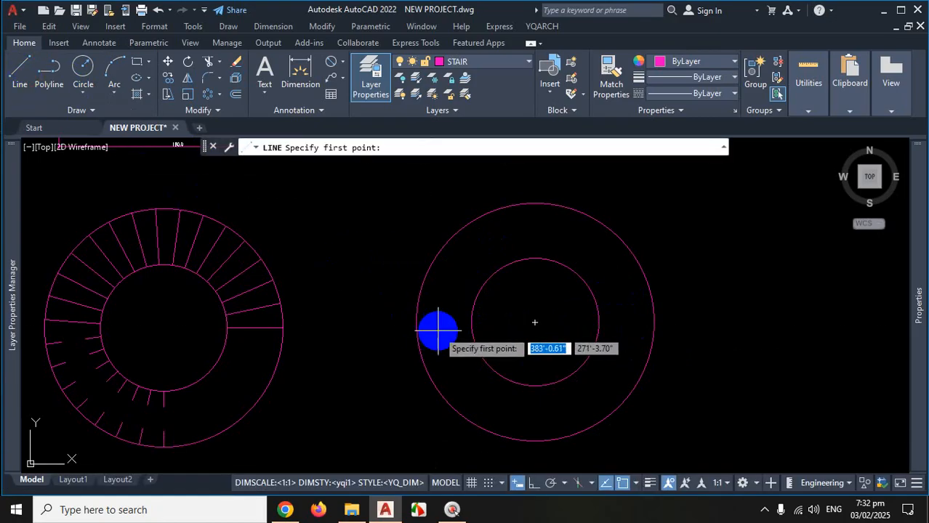
pyautogui.click(472, 322)
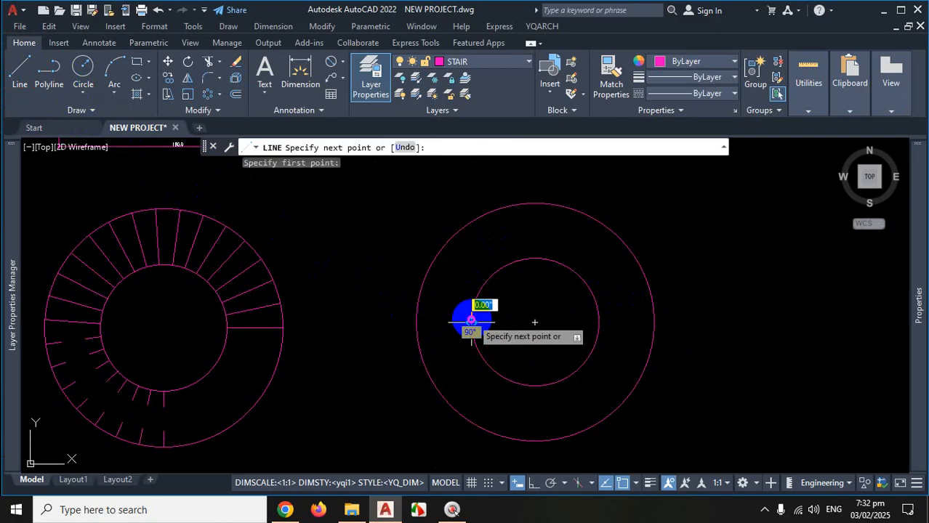
pyautogui.click(416, 322)
pyautogui.press('Escape')
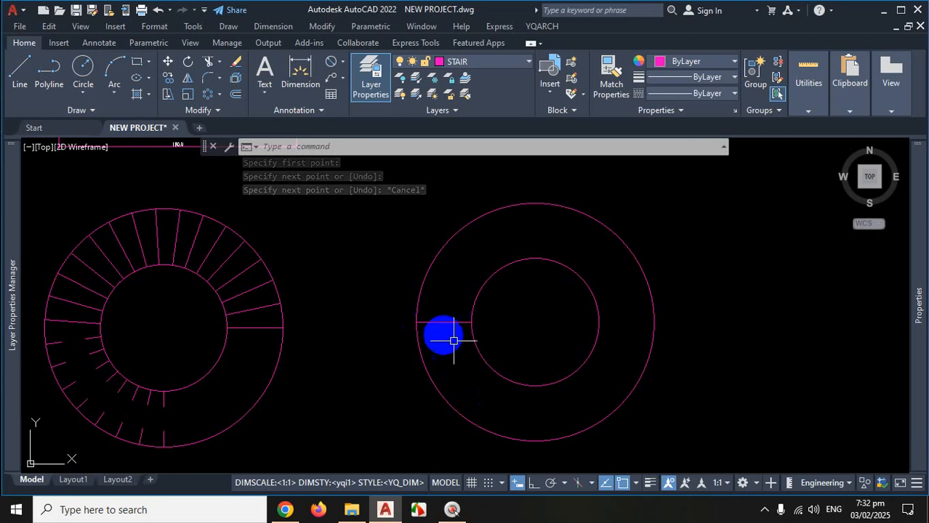
# Create a polar array of the new tread line centred on the concentric circles
pyautogui.write('AR')
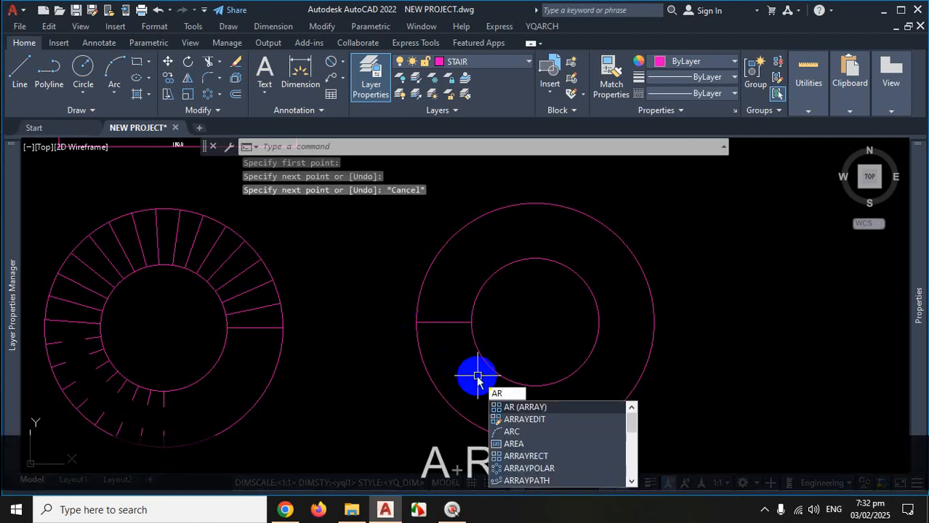
pyautogui.press('Return')
pyautogui.click(437, 322)
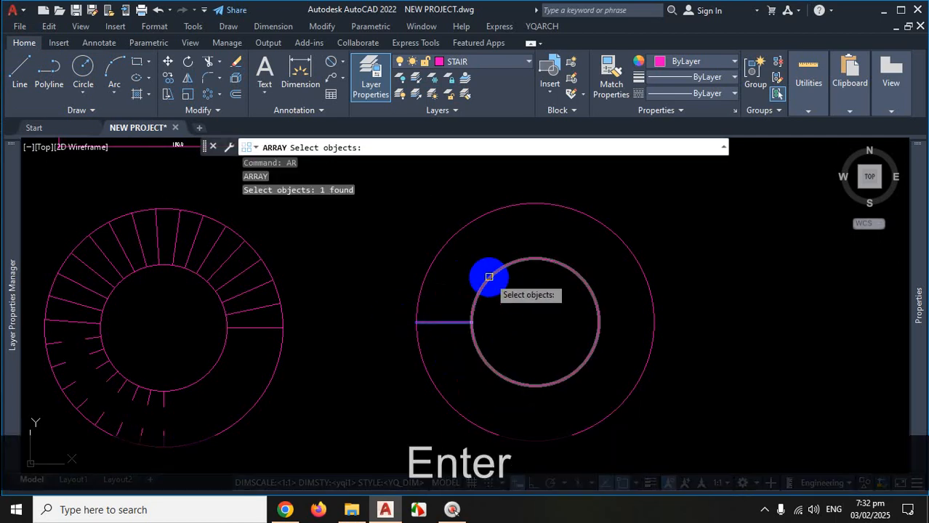
pyautogui.press('Return')
pyautogui.click(523, 338)
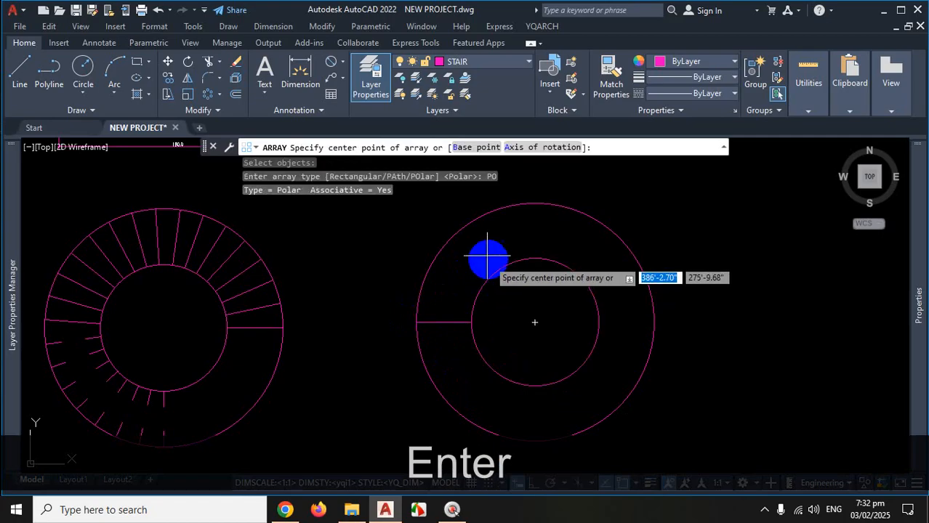
pyautogui.click(535, 322)
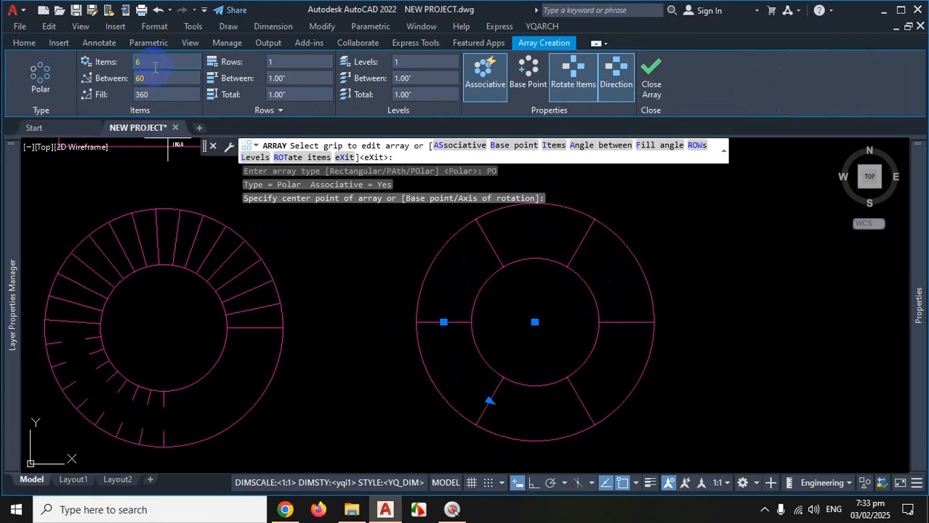
# Set the polar array to 22 items over a 180-degree fill and reverse its direction so the treads fill the upper half
pyautogui.write('22')
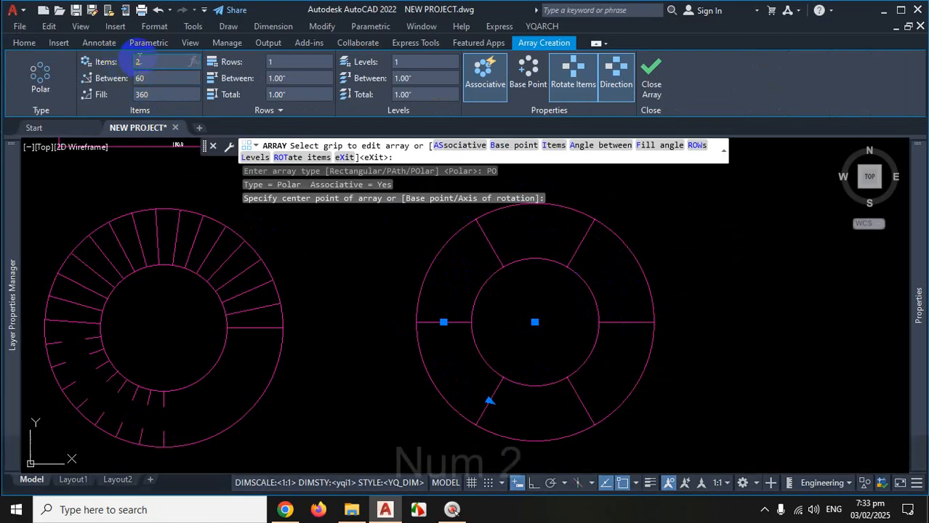
pyautogui.click(159, 94)
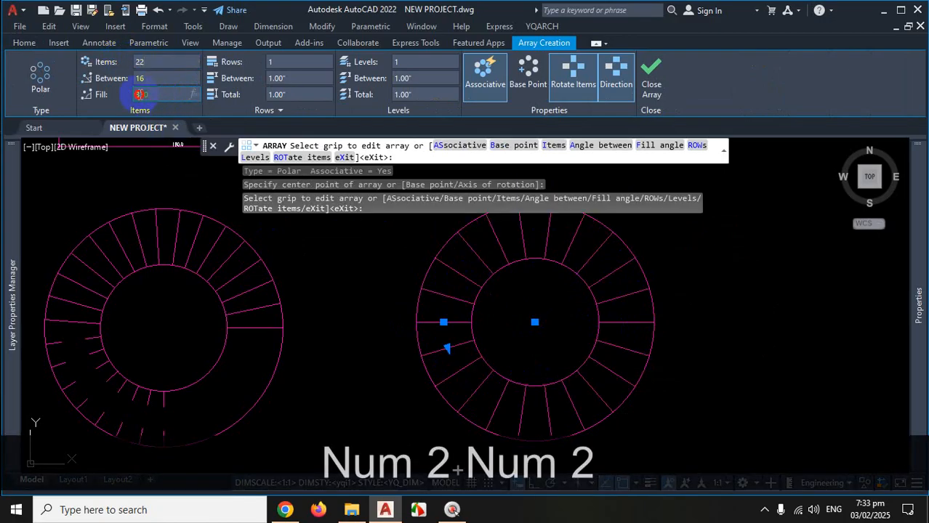
pyautogui.write('180')
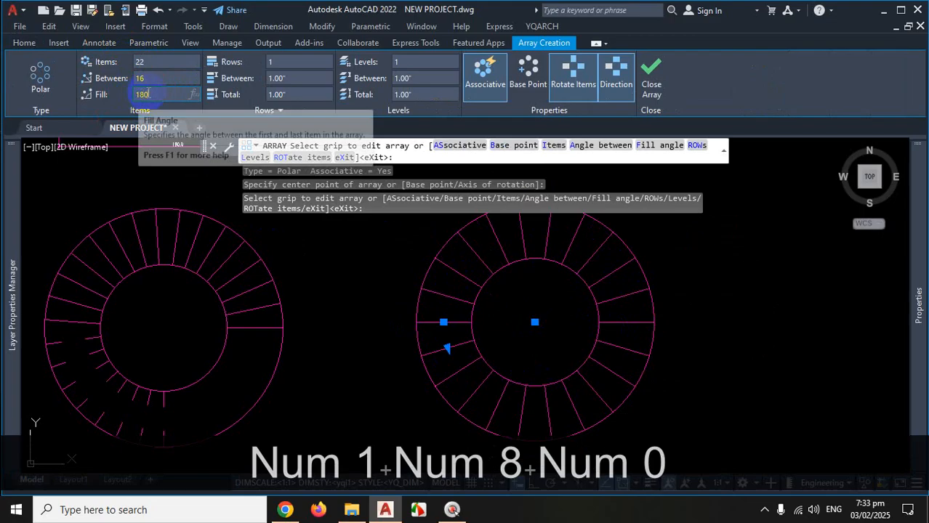
pyautogui.click(166, 77)
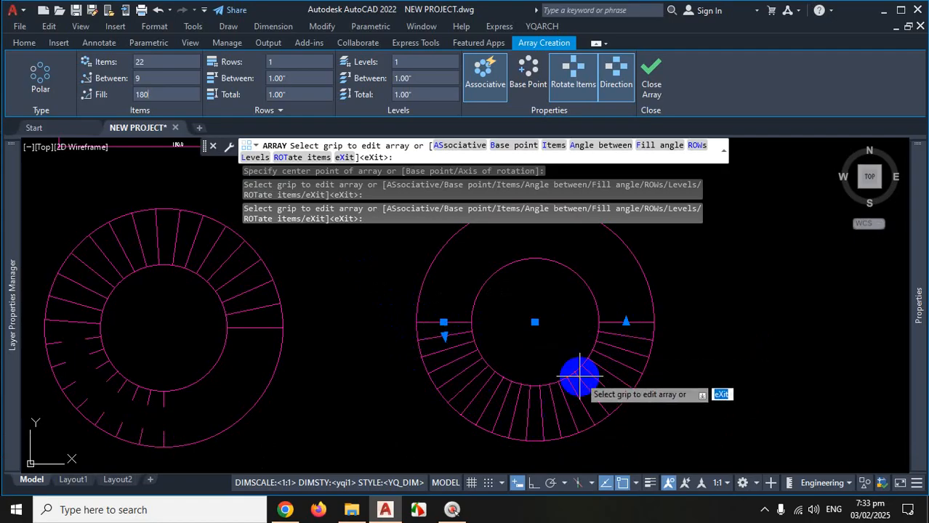
pyautogui.click(616, 74)
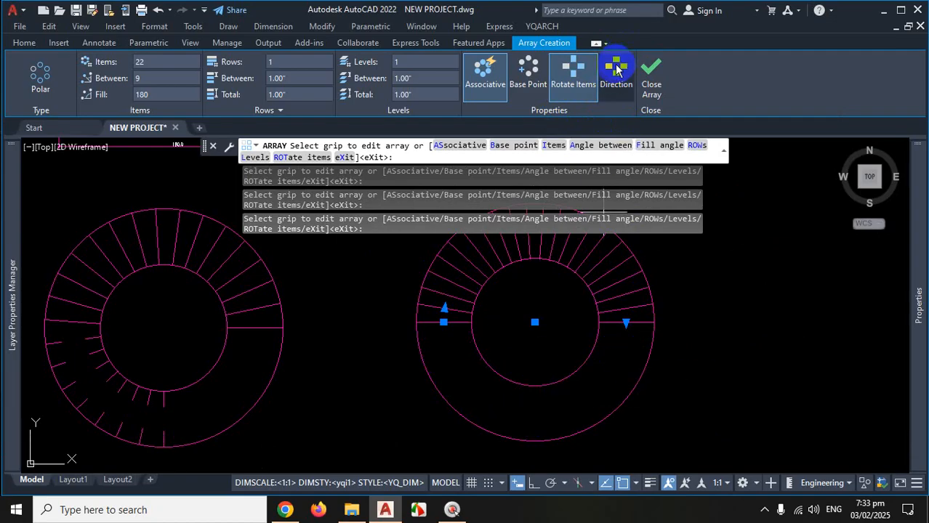
# Turn off associativity for the tread array and finish it as separate lines
pyautogui.scroll(-2, 541, 334)
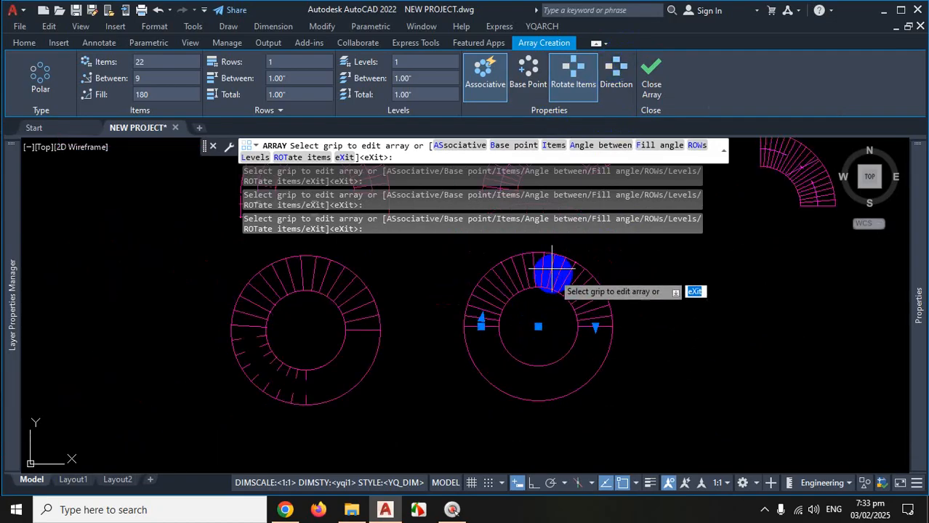
pyautogui.scroll(2, 550, 264)
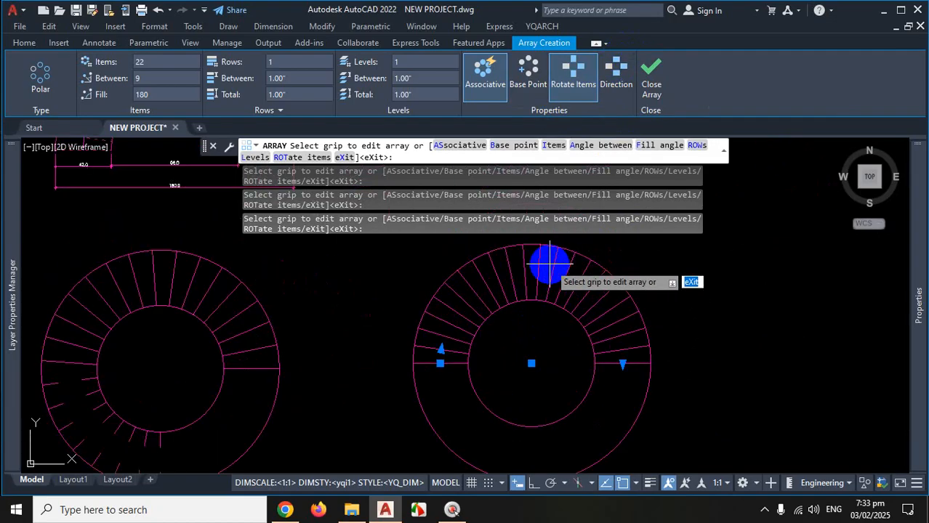
pyautogui.click(486, 85)
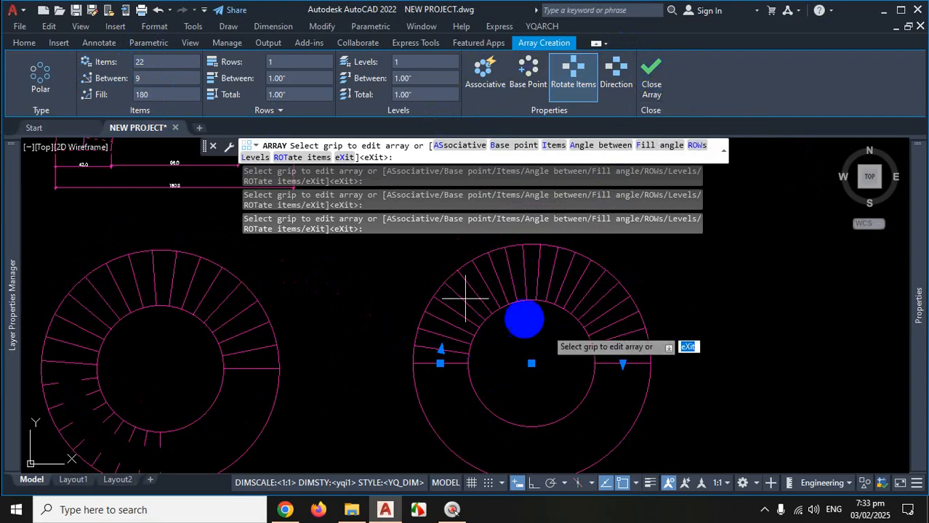
pyautogui.click(651, 74)
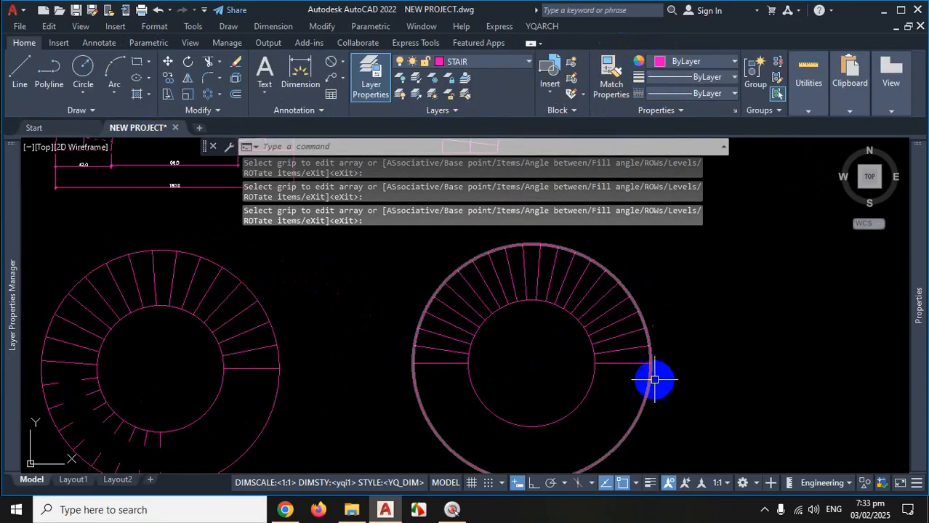
# Select several upper-right treads individually to check that the arrayed lines are separate objects, then clear the selection
pyautogui.click(606, 300)
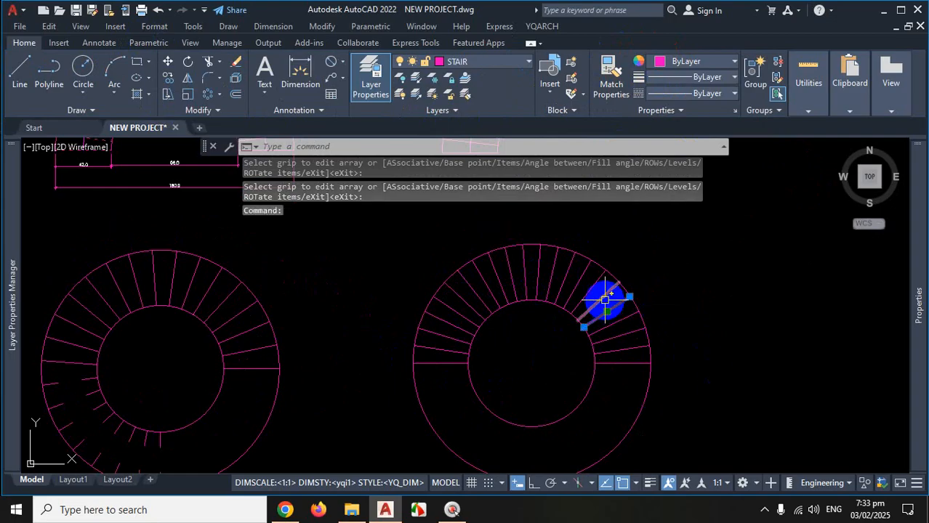
pyautogui.click(603, 297)
pyautogui.click(587, 292)
pyautogui.click(558, 279)
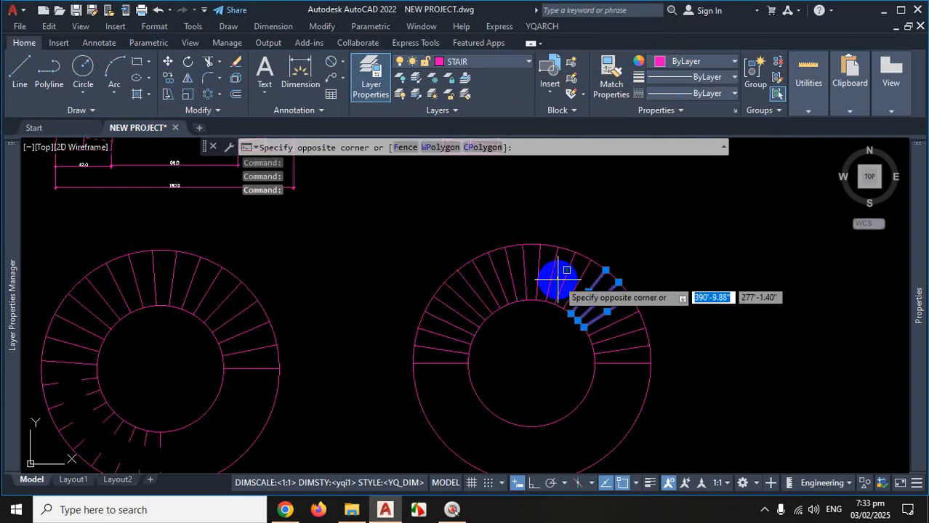
pyautogui.press('Escape')
pyautogui.click(551, 275)
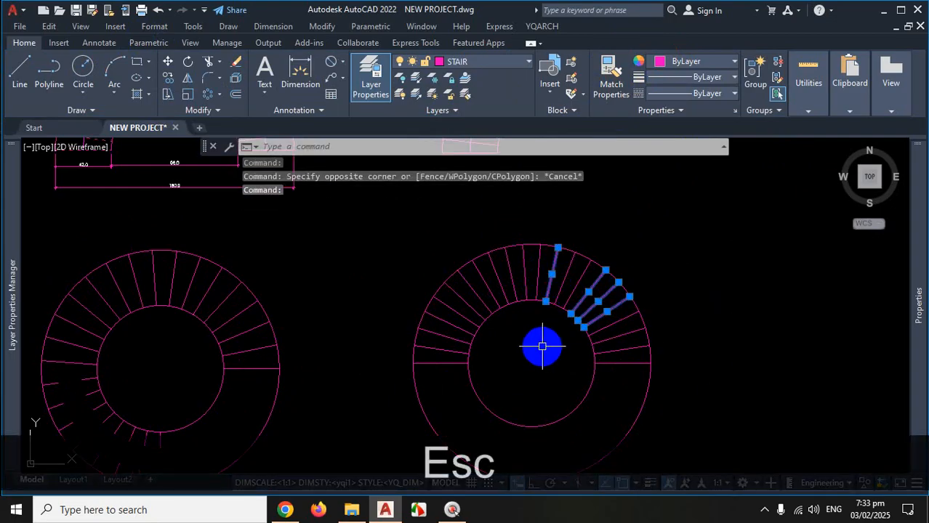
pyautogui.press('Escape')
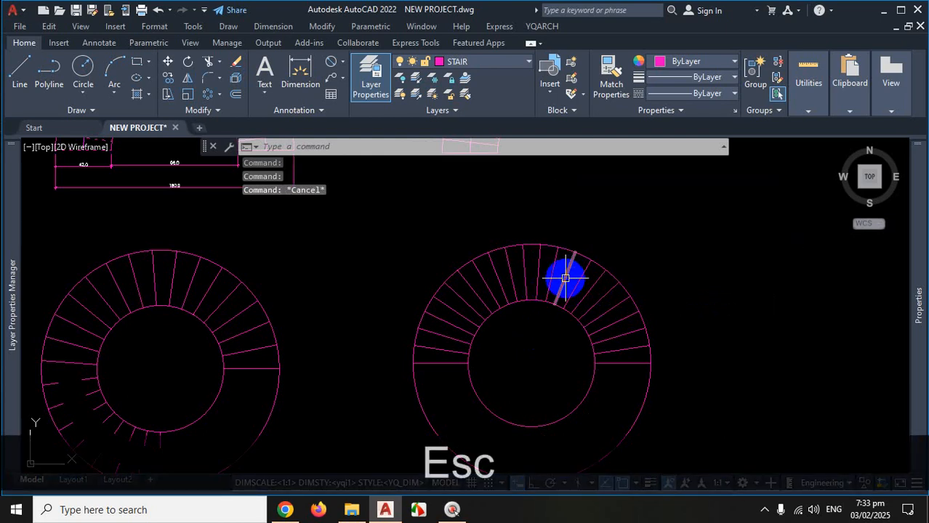
# Draw a horizontal tread line between the left quadrants of the lower right pair of concentric circles
pyautogui.scroll(-5, 555, 274)
pyautogui.scroll(5, 574, 419)
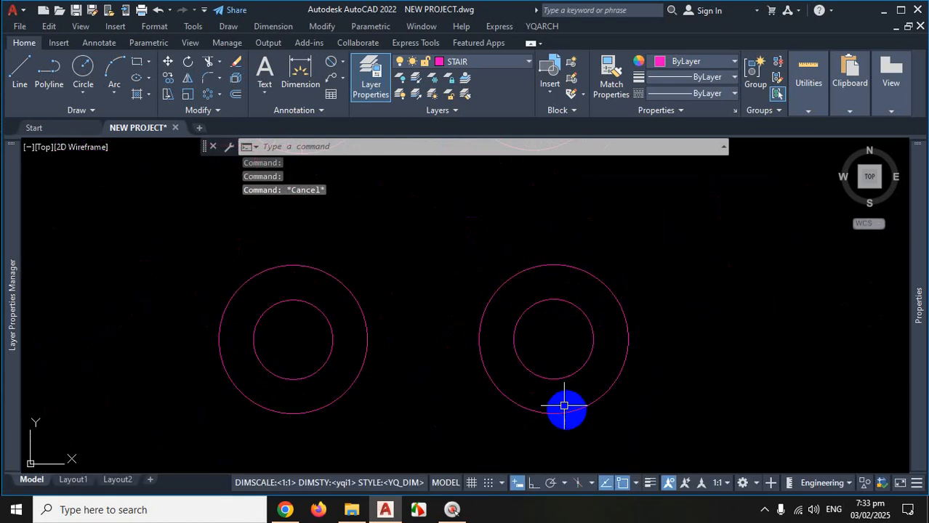
pyautogui.click(22, 78)
pyautogui.click(513, 338)
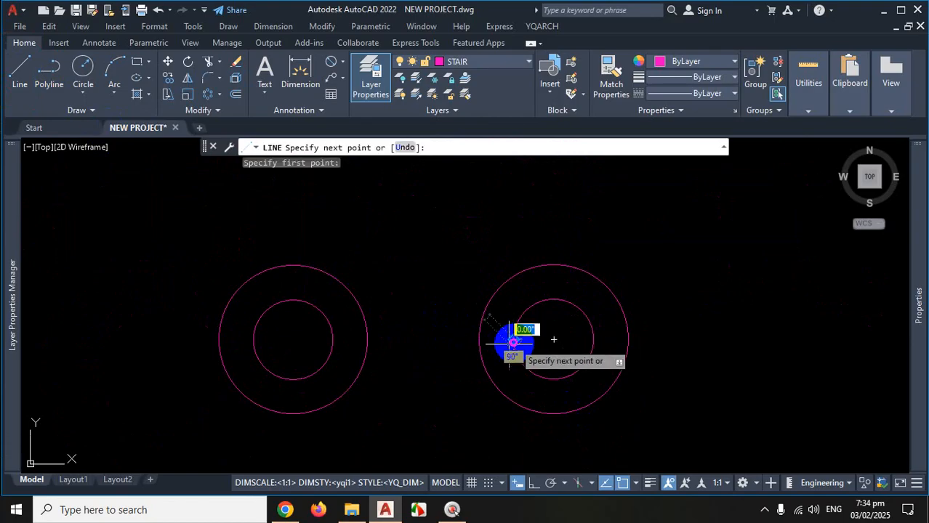
pyautogui.click(479, 339)
pyautogui.press('Escape')
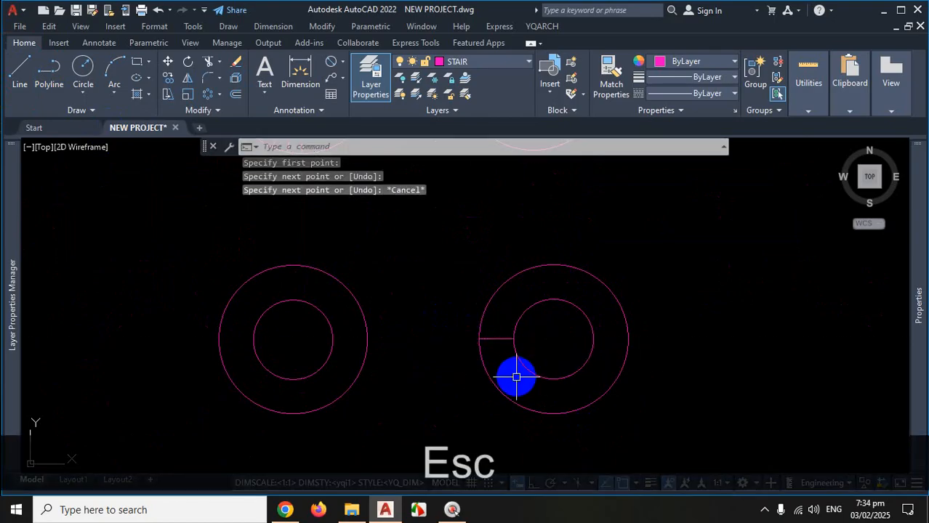
# Create a polar array of this tread line around the centre of the lower right circles
pyautogui.write('AR')
pyautogui.press('space')
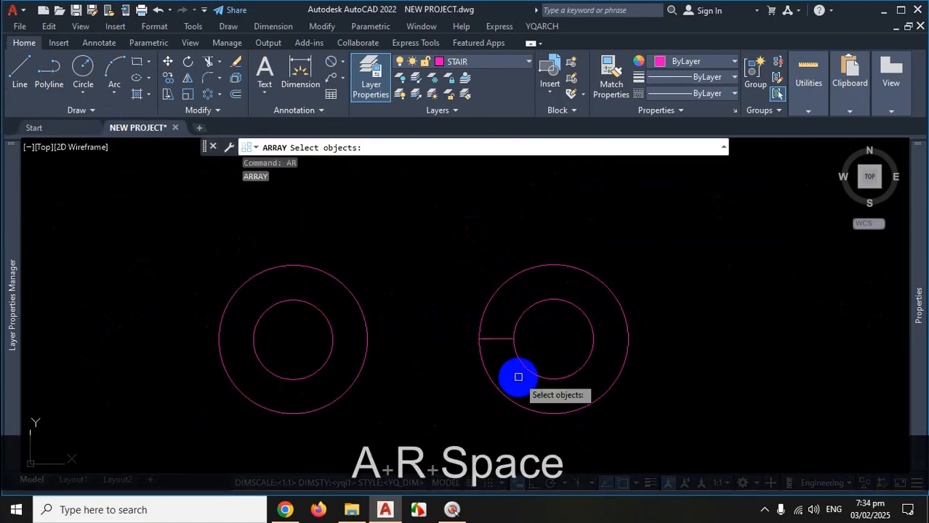
pyautogui.press('space')
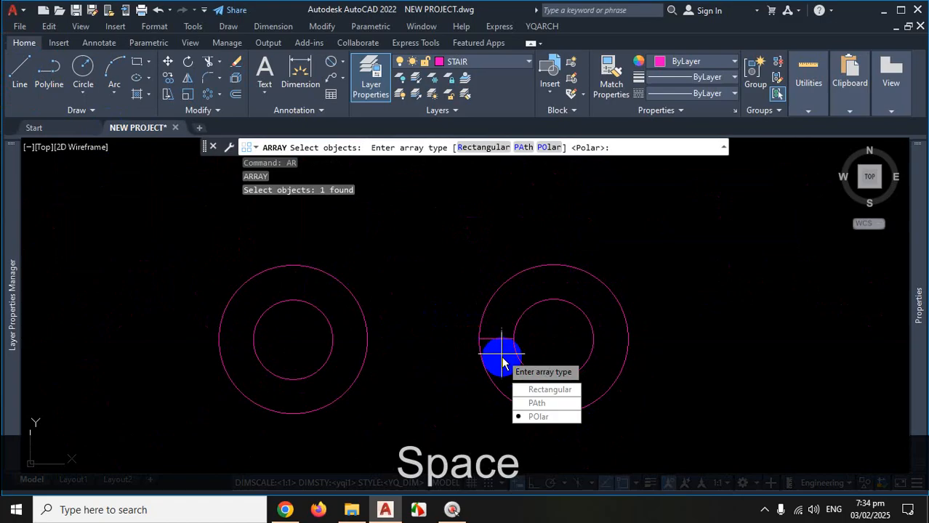
pyautogui.click(563, 419)
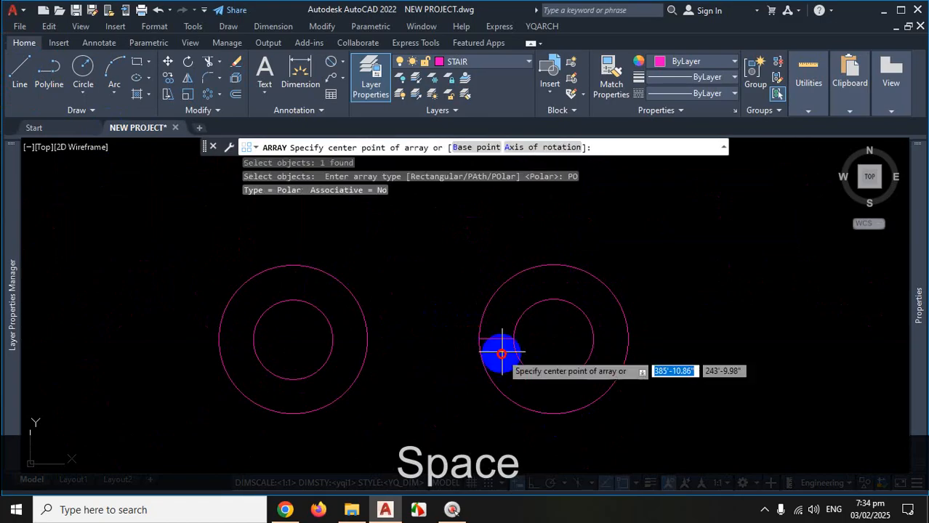
pyautogui.click(553, 339)
# Make the tread array associative with 22 items filling 180 degrees, reverse its direction to the upper half, and finish it
pyautogui.click(481, 84)
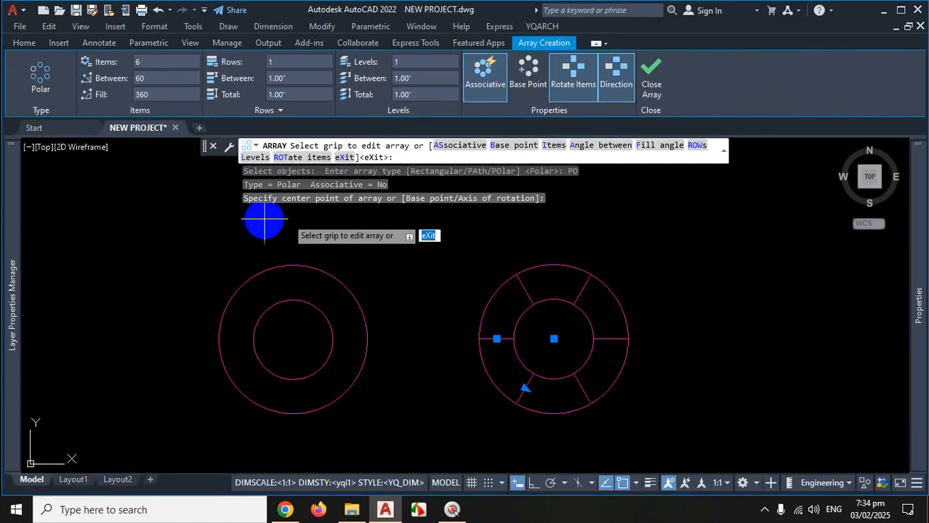
pyautogui.write('22')
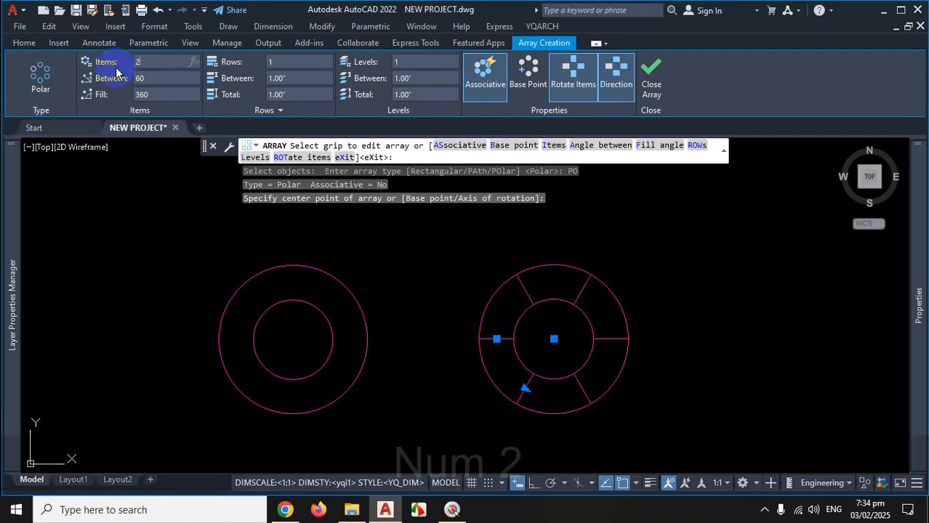
pyautogui.click(121, 95)
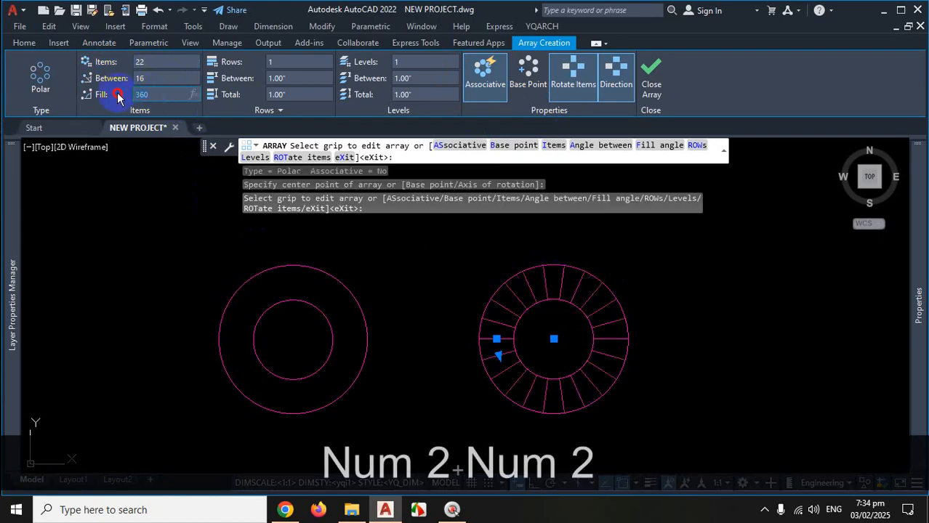
pyautogui.write('180')
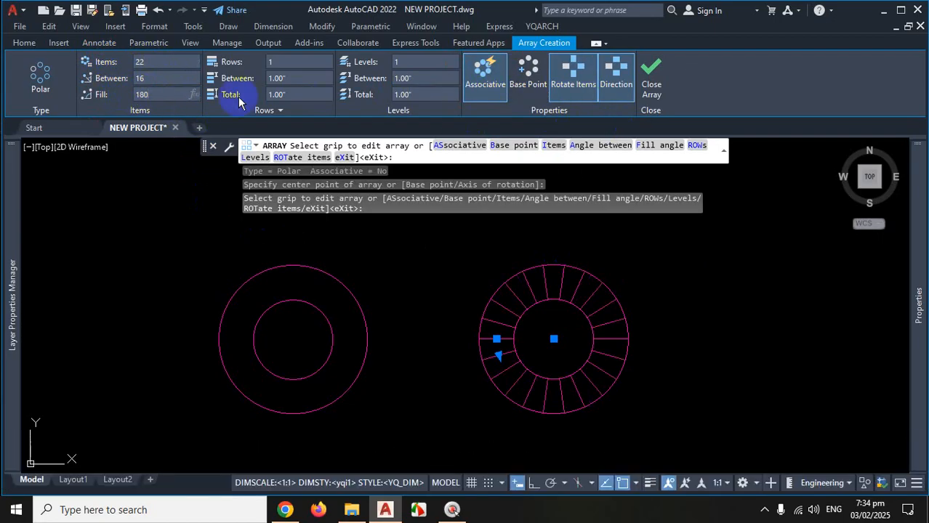
pyautogui.click(304, 76)
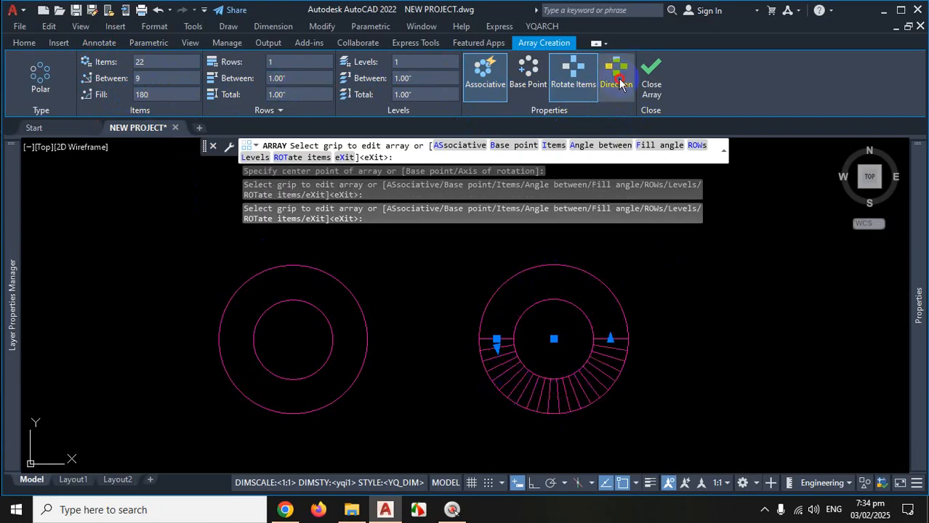
pyautogui.click(617, 82)
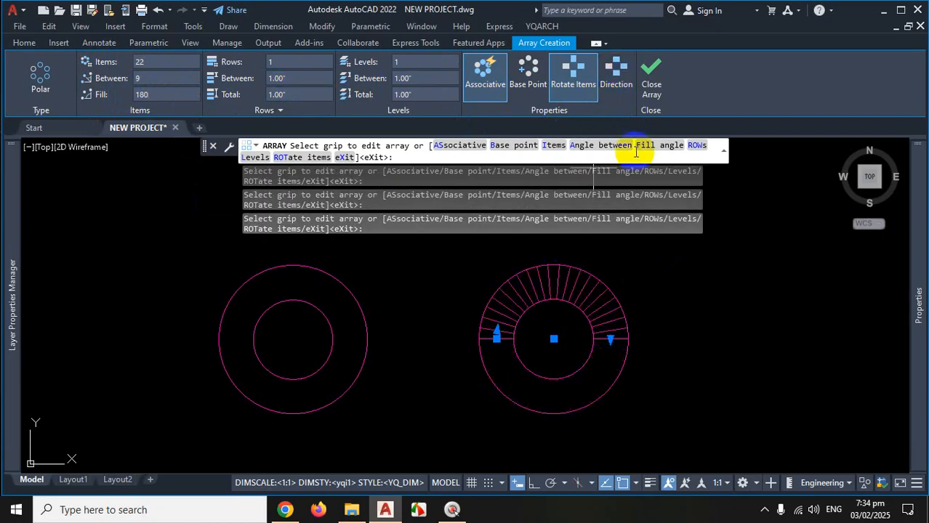
pyautogui.click(651, 86)
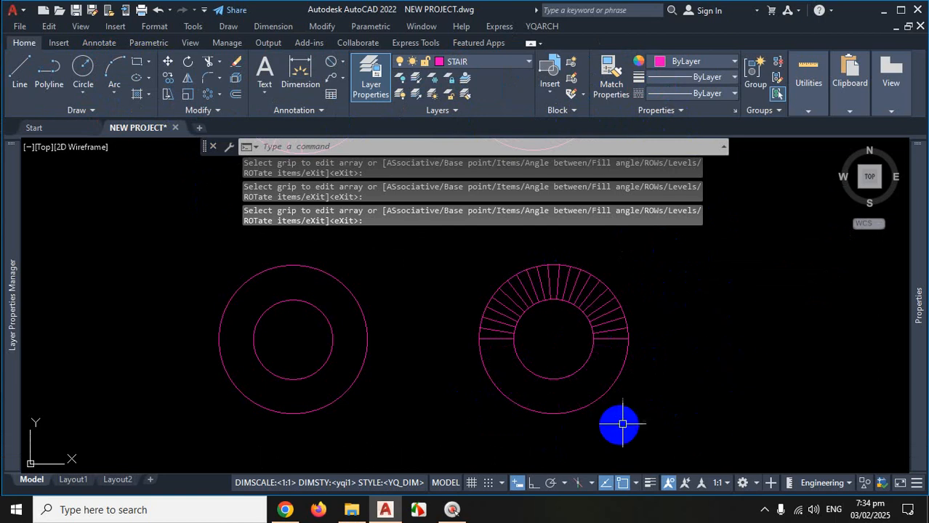
# Select the finished semicircular tread array to check that it behaves as one associative object, then clear the selection
pyautogui.scroll(2, 622, 424)
pyautogui.click(609, 260)
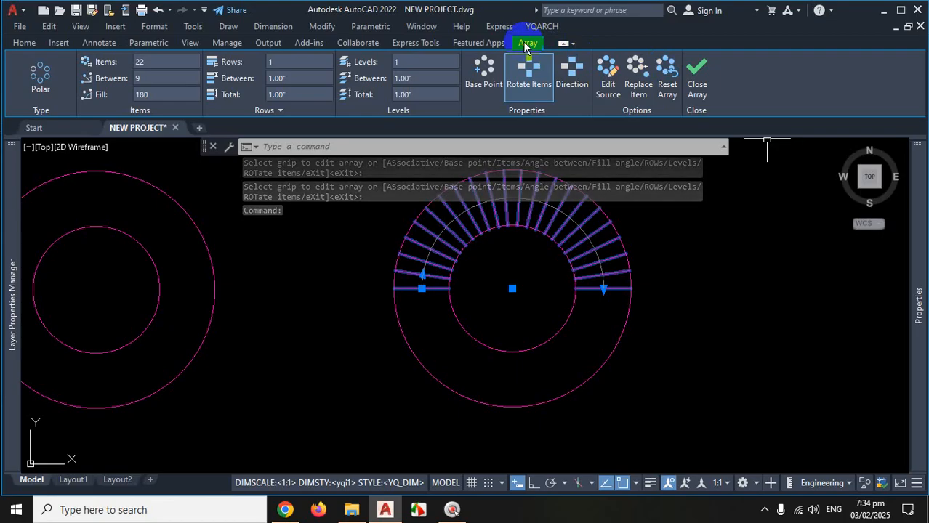
pyautogui.scroll(-4, 670, 324)
pyautogui.scroll(2, 442, 280)
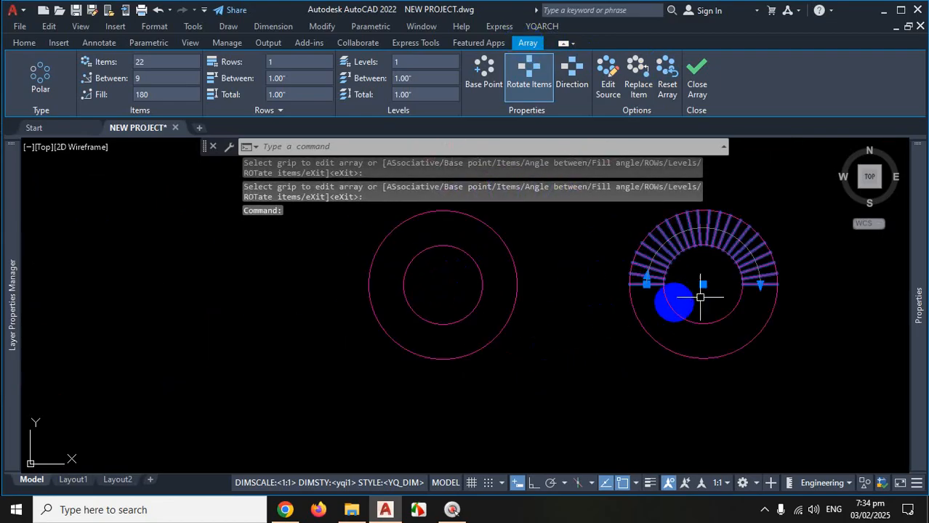
pyautogui.scroll(4, 748, 247)
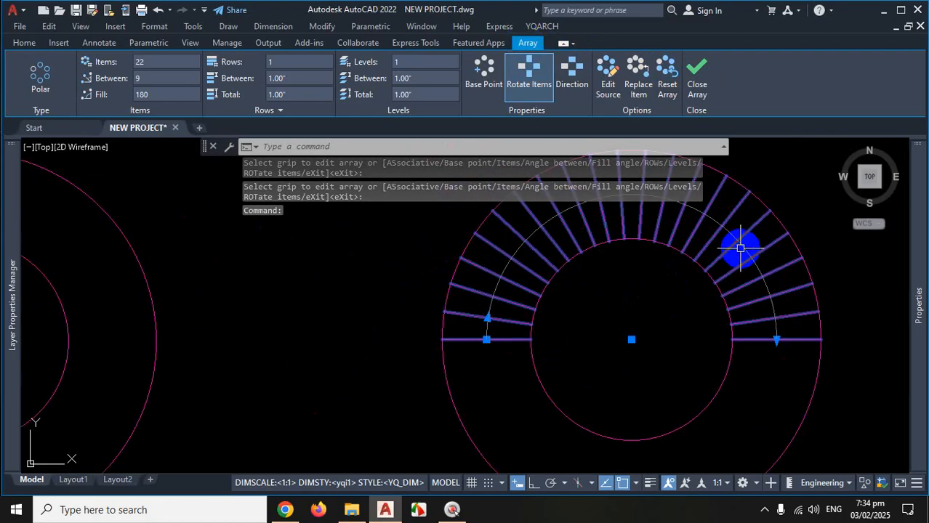
pyautogui.scroll(4, 722, 273)
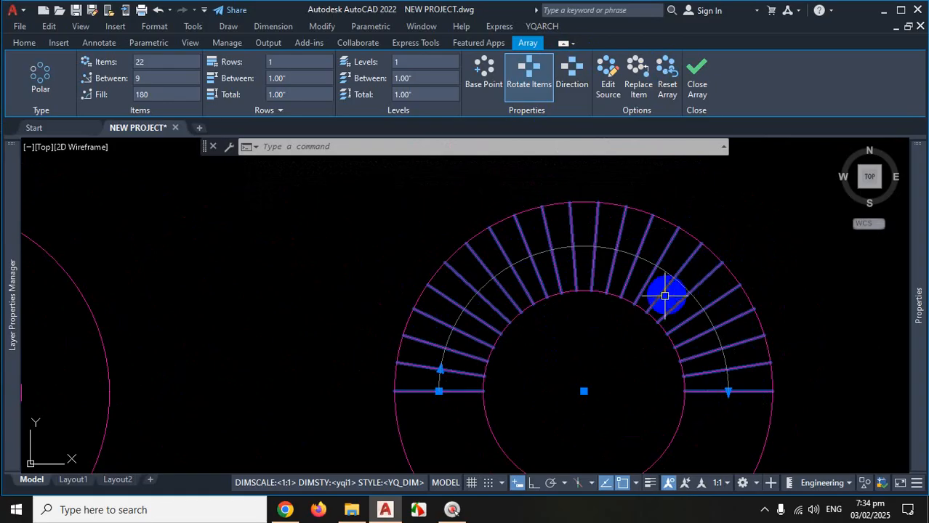
pyautogui.press('Escape')
pyautogui.scroll(-5, 566, 315)
pyautogui.click(762, 511)
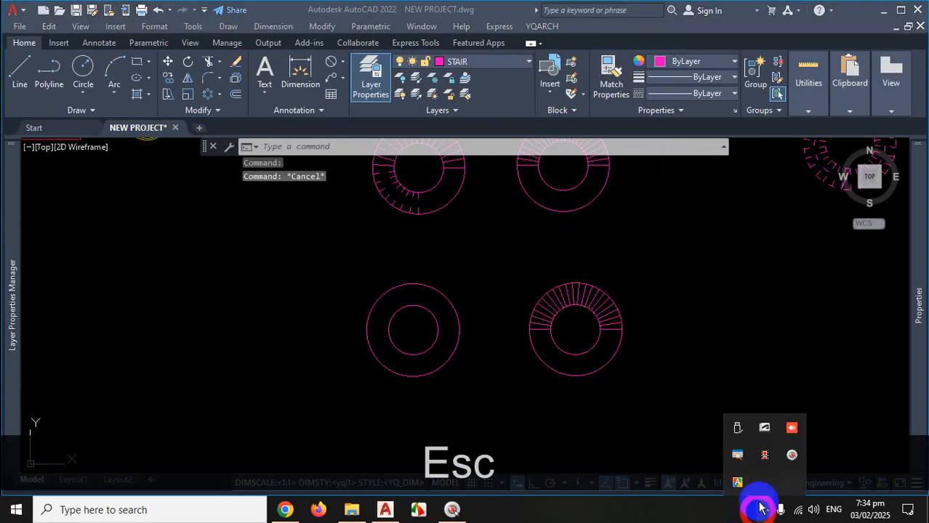
# Explode the semicircular tread array between the lower right circles into separate lines
pyautogui.scroll(4, 466, 335)
pyautogui.scroll(2, 507, 296)
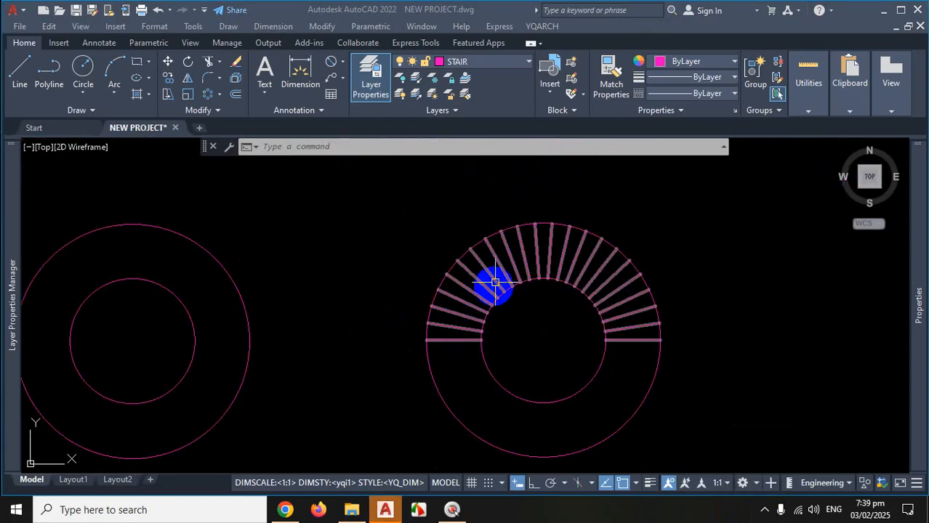
pyautogui.click(595, 260)
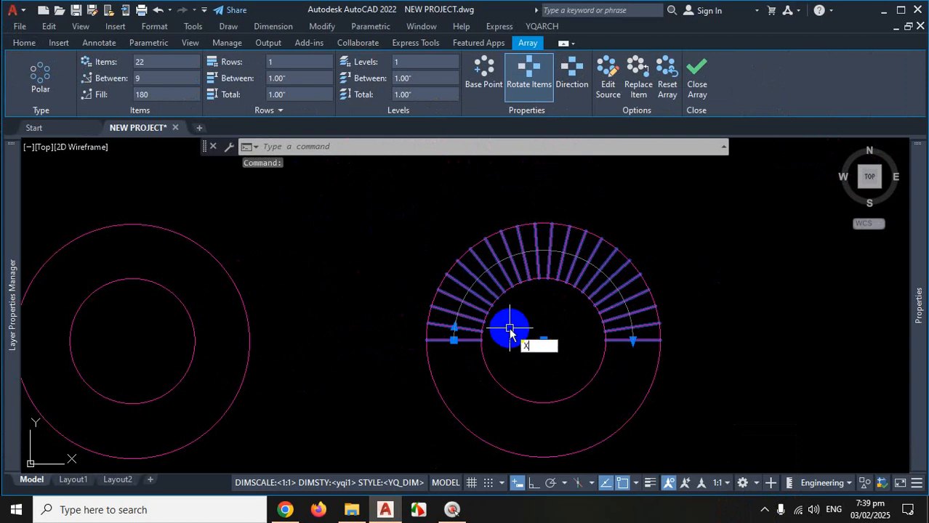
pyautogui.write('x')
pyautogui.press('Return')
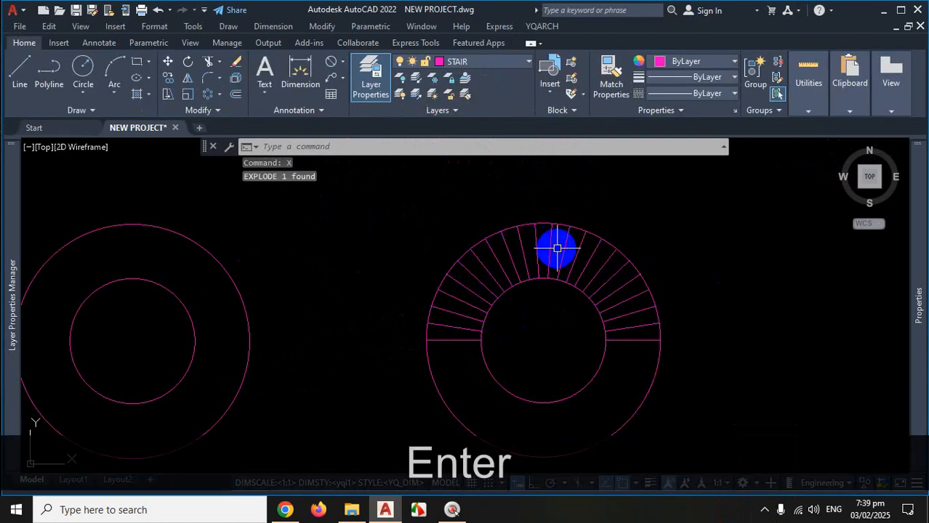
# Select the seven leftmost treads of the exploded semicircle and assign them the ACAD_ISO03W100 linetype
pyautogui.scroll(2, 483, 273)
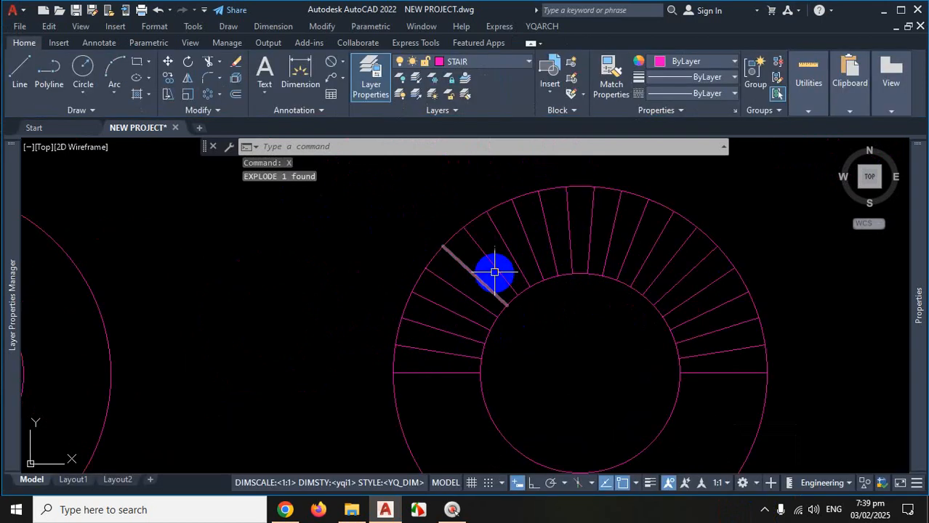
pyautogui.click(479, 267)
pyautogui.click(452, 305)
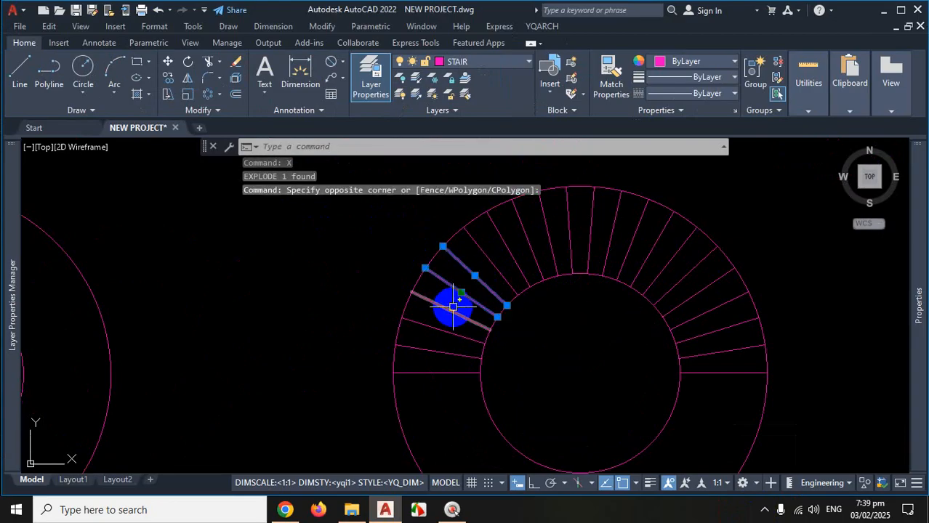
pyautogui.click(455, 306)
pyautogui.click(439, 374)
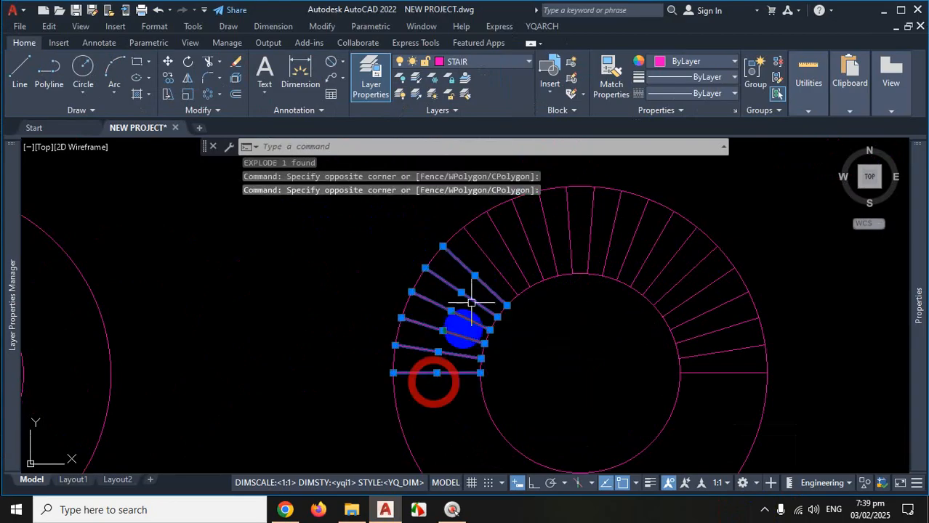
pyautogui.click(487, 242)
pyautogui.click(480, 261)
pyautogui.click(509, 252)
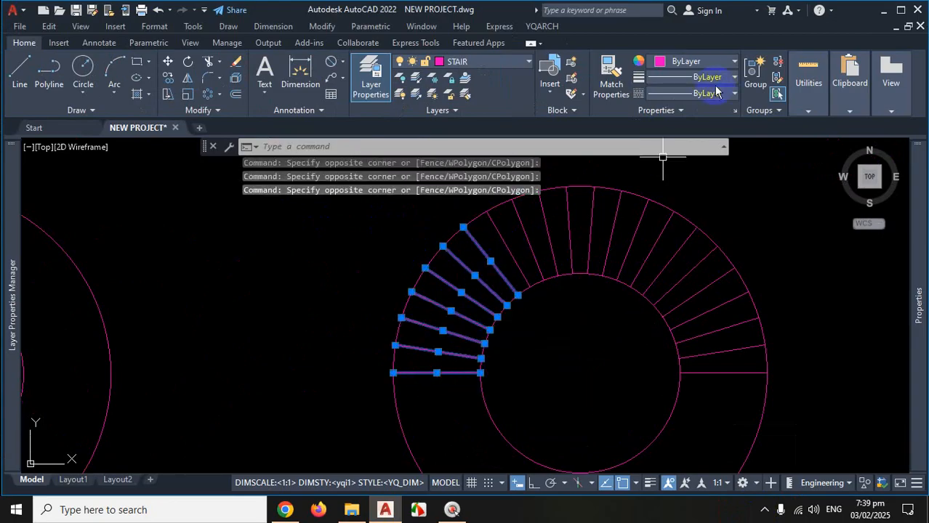
pyautogui.click(706, 108)
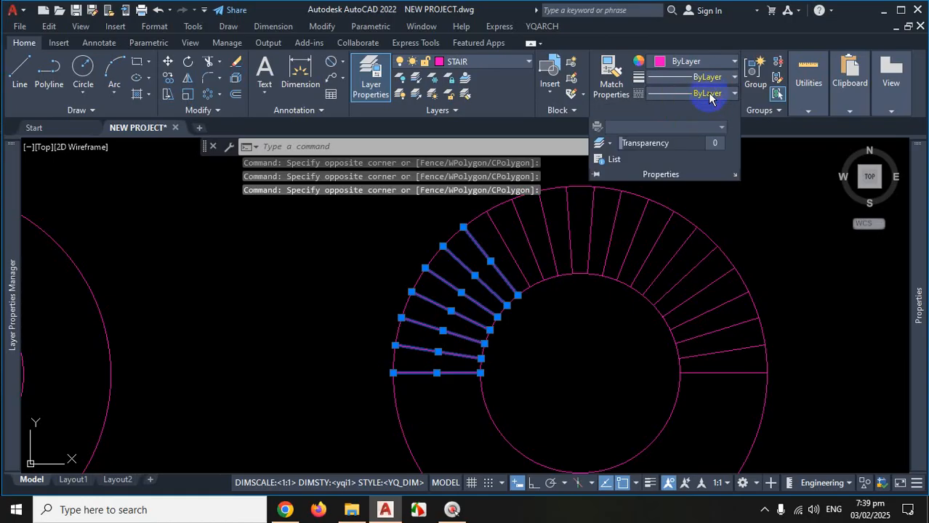
pyautogui.click(706, 93)
pyautogui.click(702, 161)
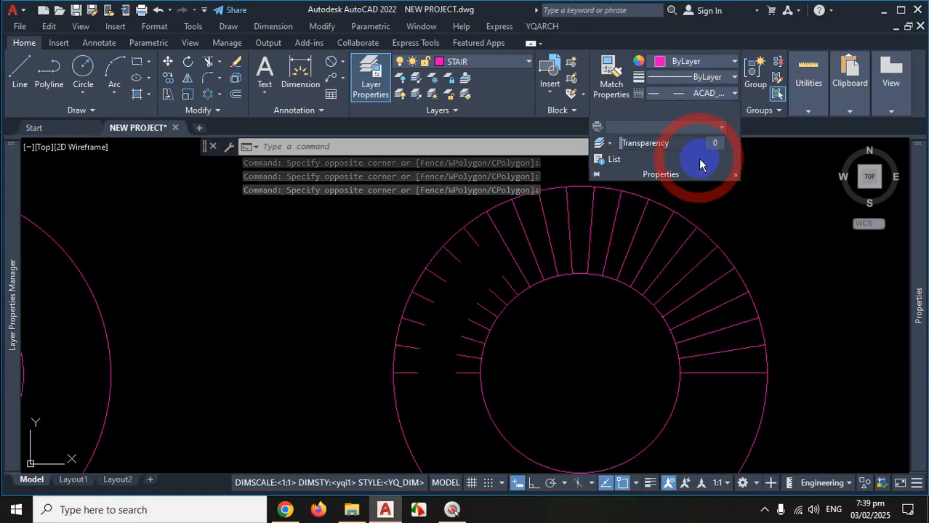
# Set the linetype scale of the seven dashed treads to 0.2 and clear the selection
pyautogui.scroll(2, 444, 363)
pyautogui.scroll(2, 444, 363)
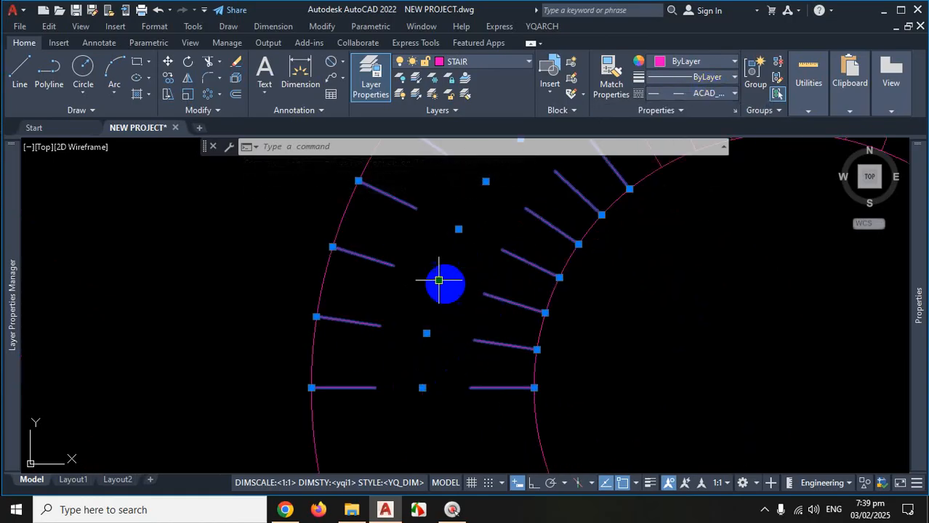
pyautogui.scroll(-2, 453, 293)
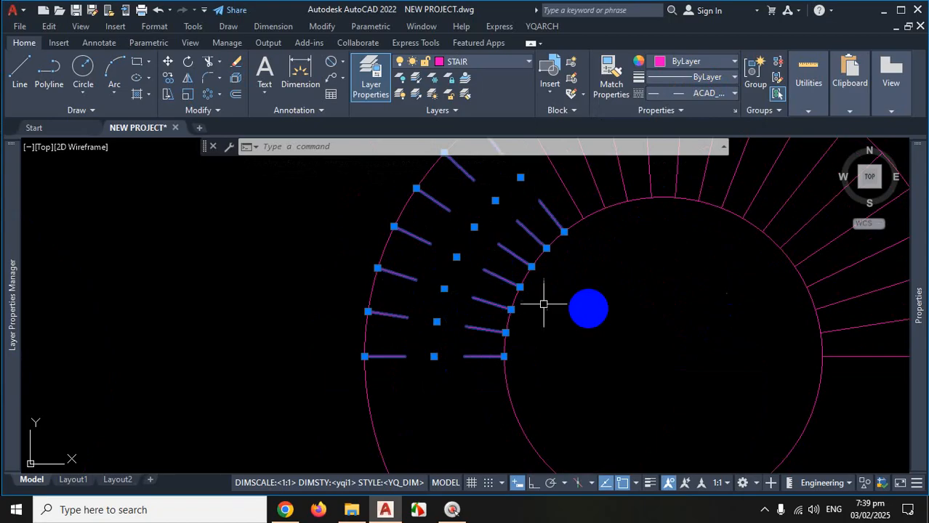
pyautogui.scroll(-2, 484, 292)
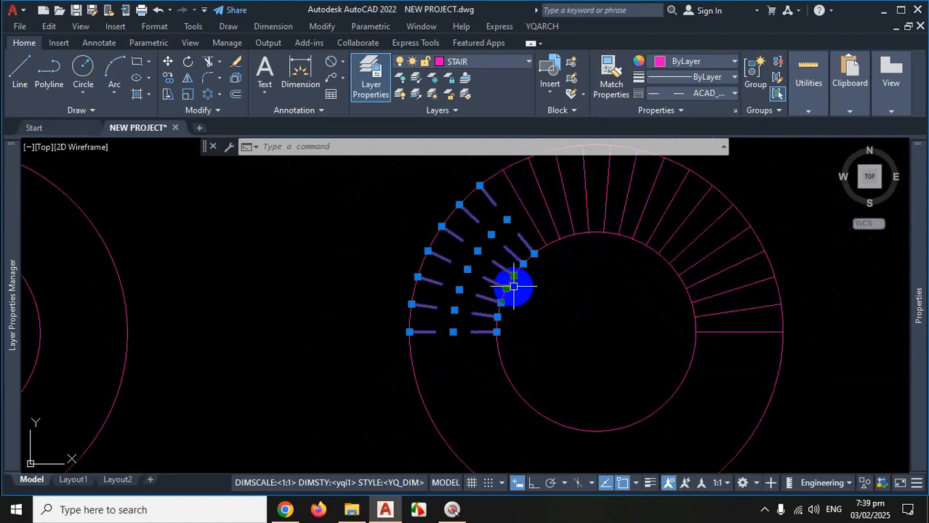
pyautogui.click(922, 275)
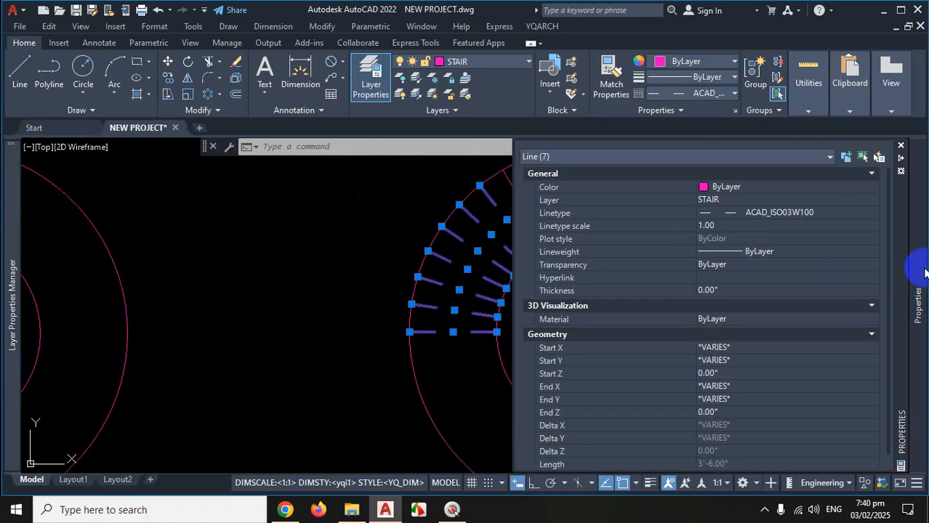
pyautogui.click(735, 228)
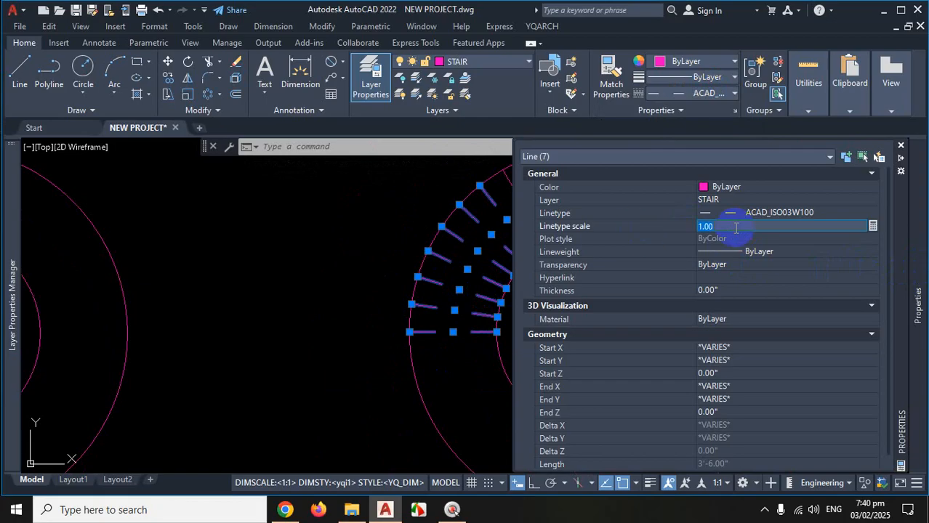
pyautogui.write('.2')
pyautogui.press('Return')
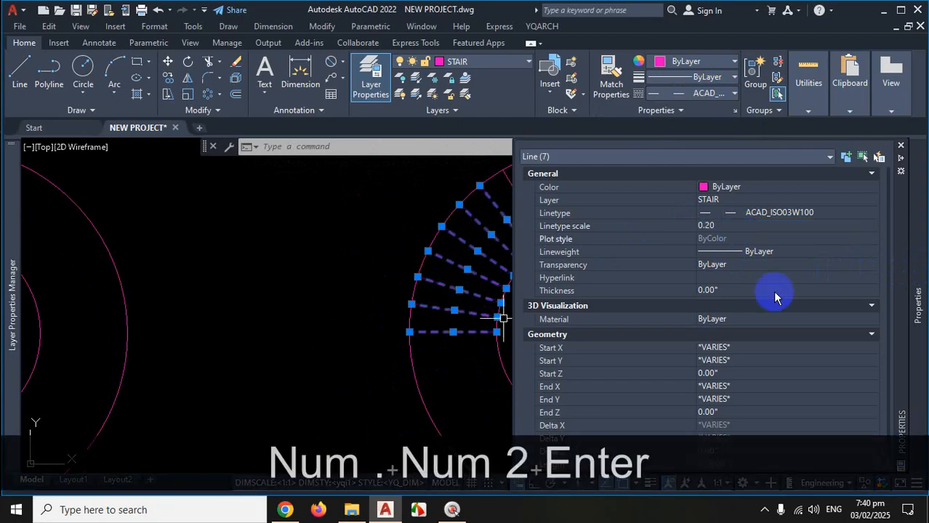
pyautogui.press('Escape')
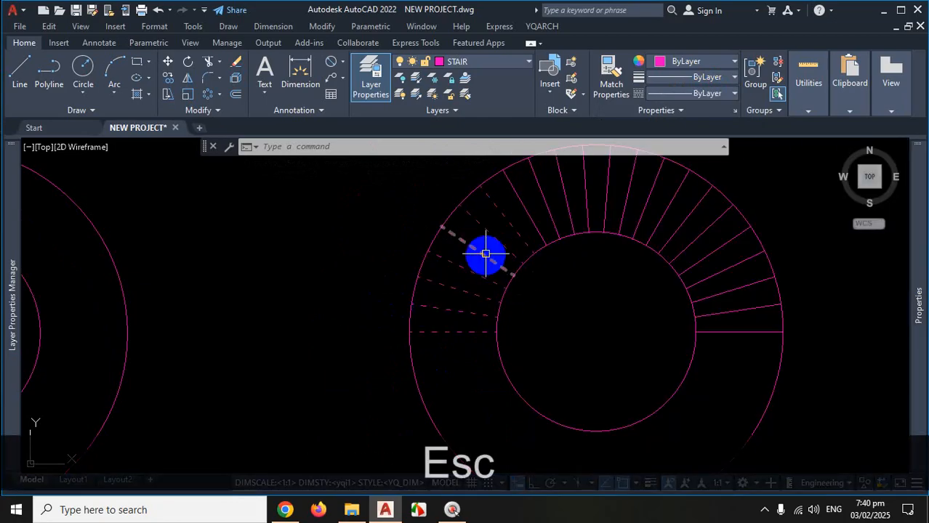
# Examine the dash pattern of the seven left treads up close and against the solid treads
pyautogui.scroll(4, 485, 255)
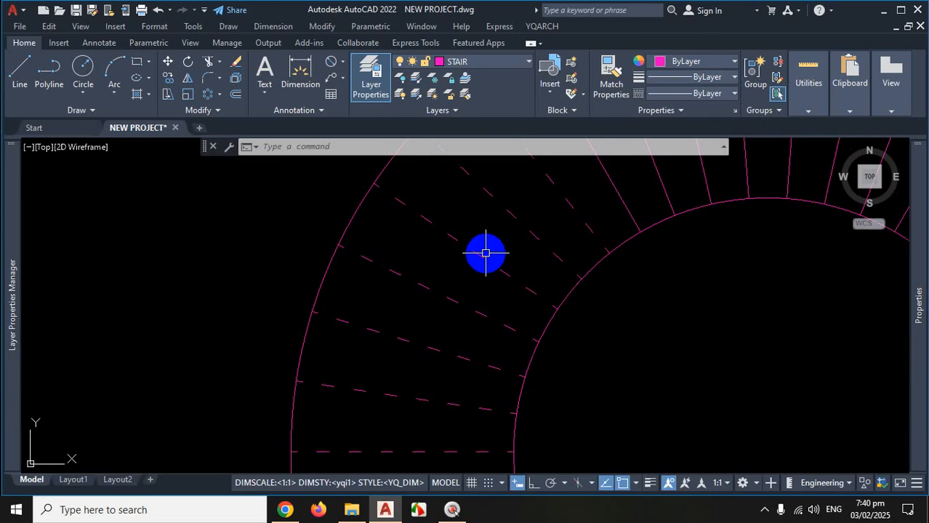
pyautogui.scroll(-3, 486, 253)
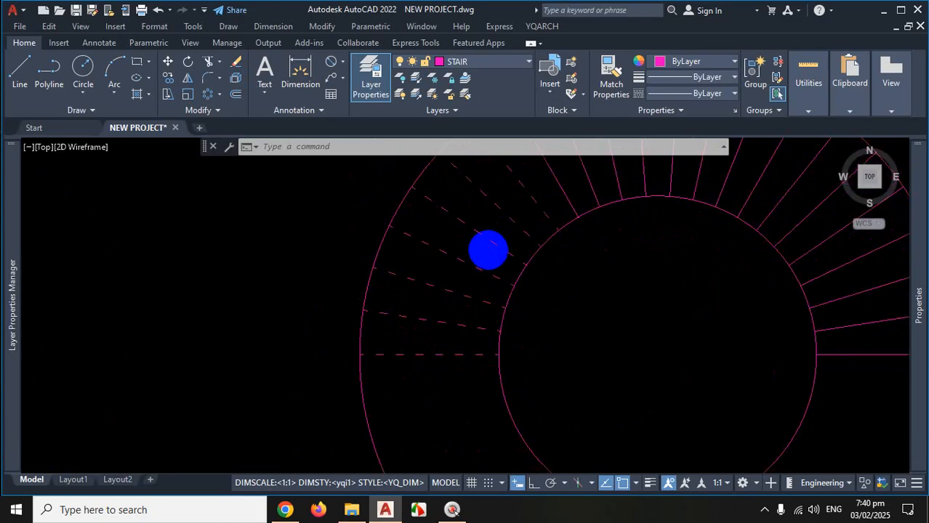
pyautogui.scroll(-1, 488, 250)
pyautogui.scroll(2, 516, 228)
pyautogui.scroll(-2, 446, 255)
pyautogui.scroll(1, 429, 313)
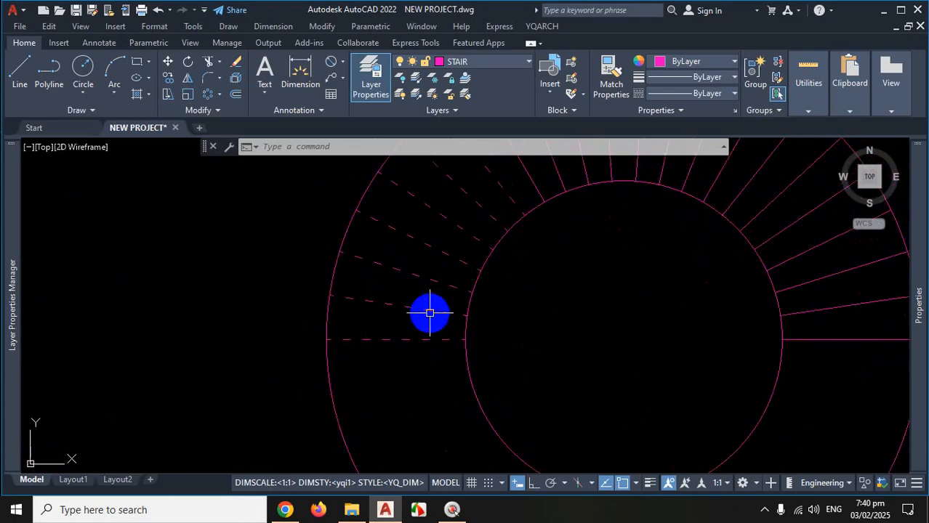
pyautogui.scroll(1, 436, 330)
pyautogui.scroll(-3, 400, 287)
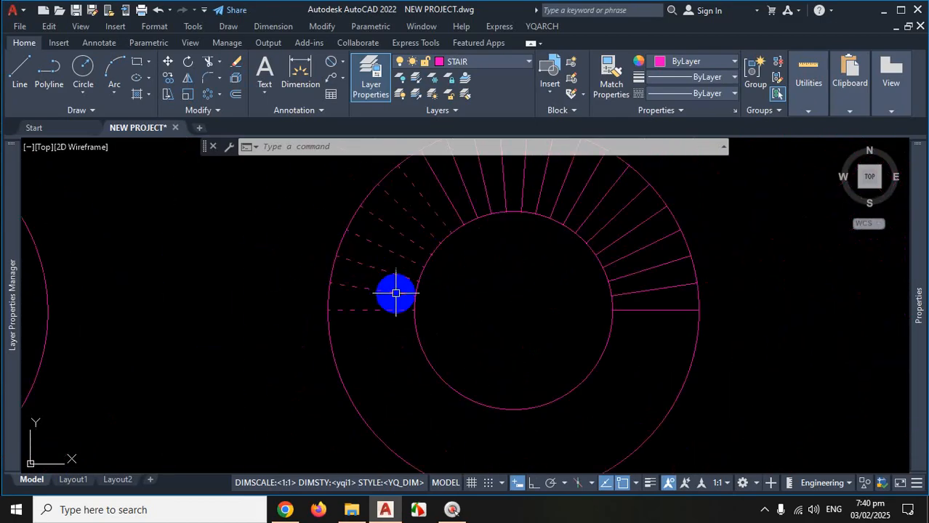
# Try to select the matching dashed treads with Select Similar from the uppermost dashed tread, then clear the selection
pyautogui.click(427, 205)
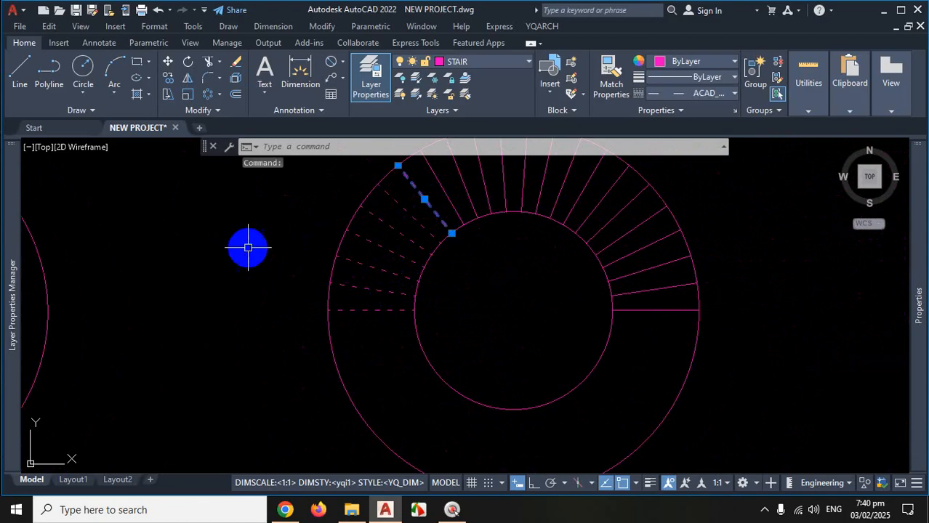
pyautogui.rightClick(245, 247)
pyautogui.click(311, 363)
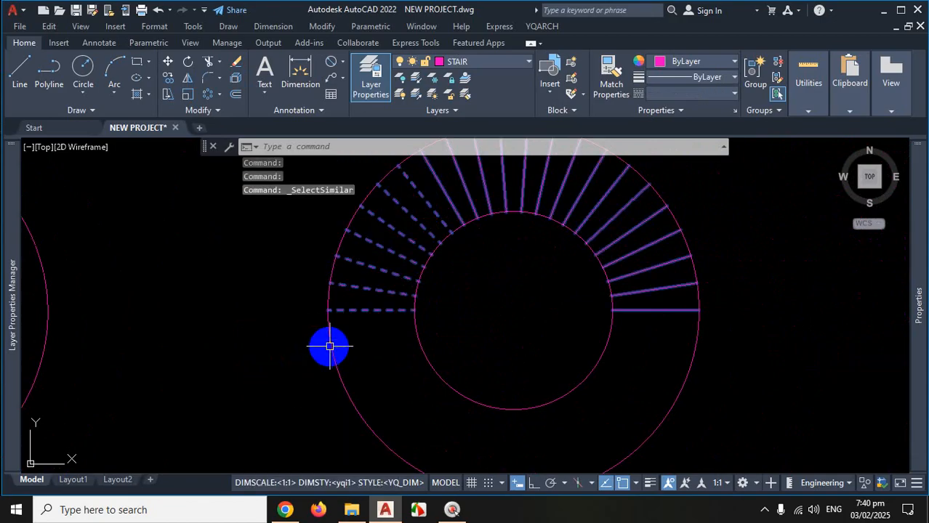
pyautogui.press('Escape')
# Select the seven dashed treads of the exploded semicircular stair, set their linetype scale to 0.1, and clear the selection
pyautogui.click(432, 206)
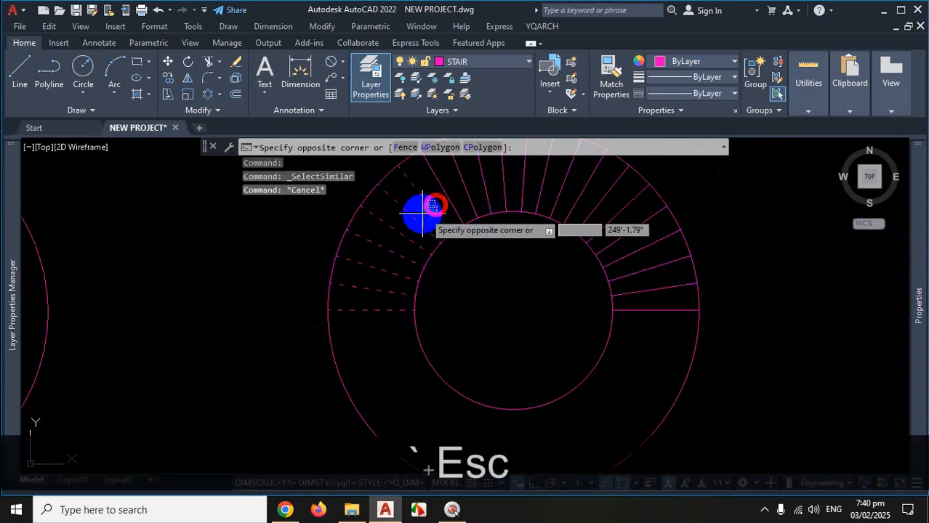
pyautogui.click(401, 222)
pyautogui.click(401, 221)
pyautogui.click(372, 334)
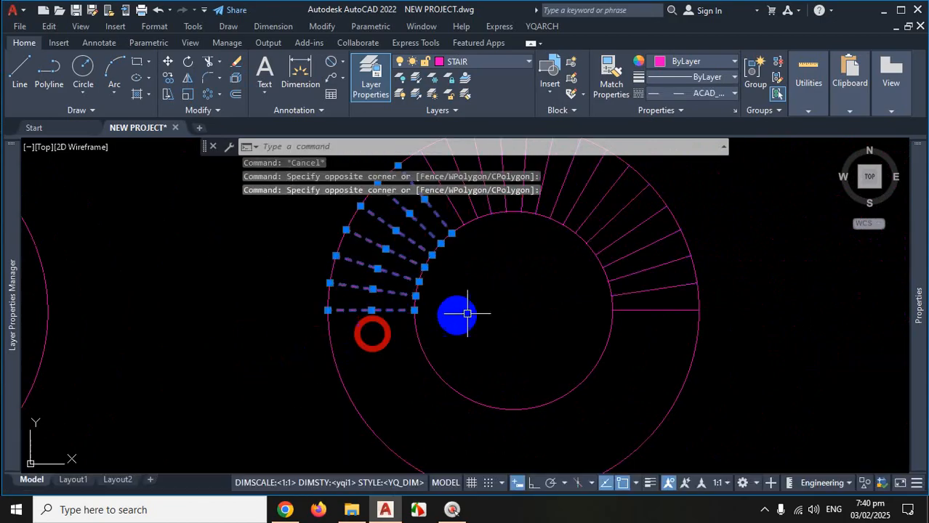
pyautogui.click(917, 275)
pyautogui.click(752, 228)
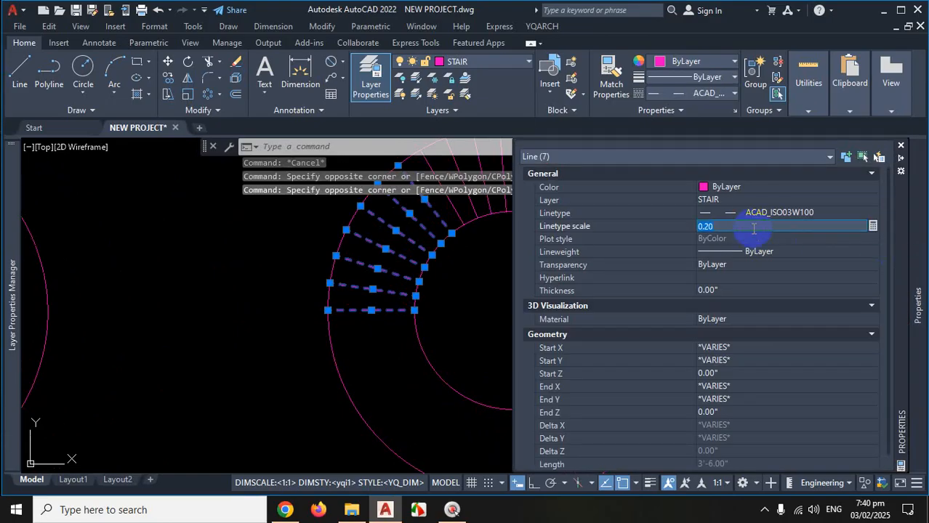
pyautogui.write('.1')
pyautogui.press('Return')
pyautogui.press('Escape')
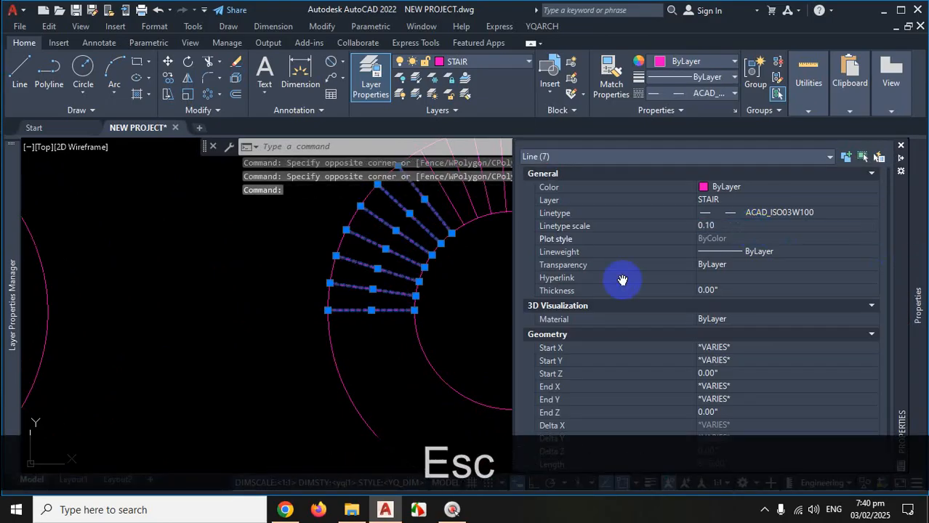
pyautogui.press('Escape')
# Examine the dash pattern of the seven dashed treads up close and from a distance against the solid treads
pyautogui.scroll(3, 388, 294)
pyautogui.scroll(-5, 367, 216)
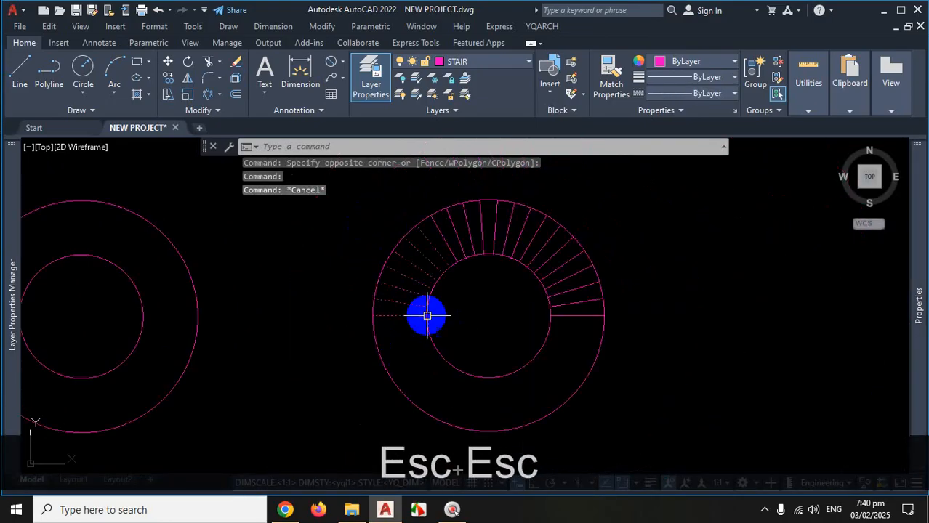
pyautogui.scroll(-2, 426, 315)
pyautogui.scroll(2, 459, 324)
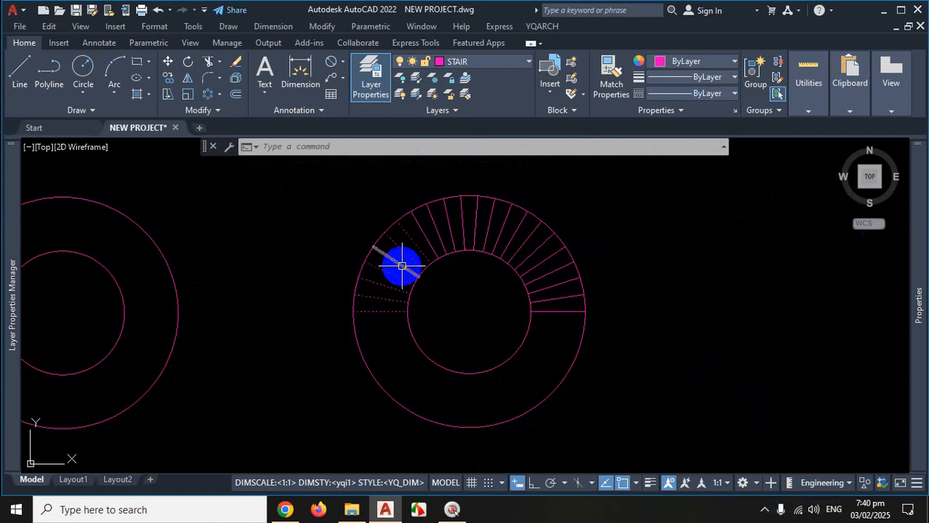
pyautogui.scroll(2, 401, 266)
pyautogui.scroll(-3, 402, 265)
pyautogui.scroll(3, 436, 262)
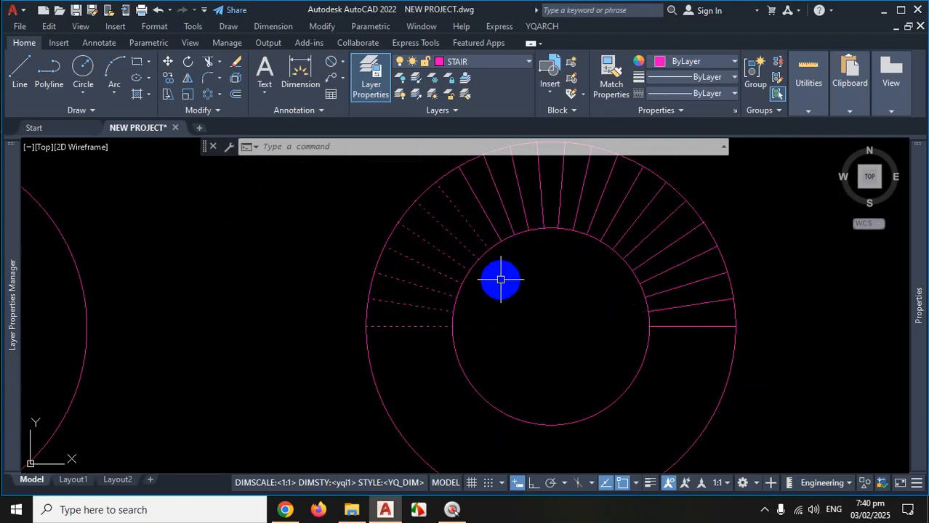
pyautogui.scroll(-2, 517, 274)
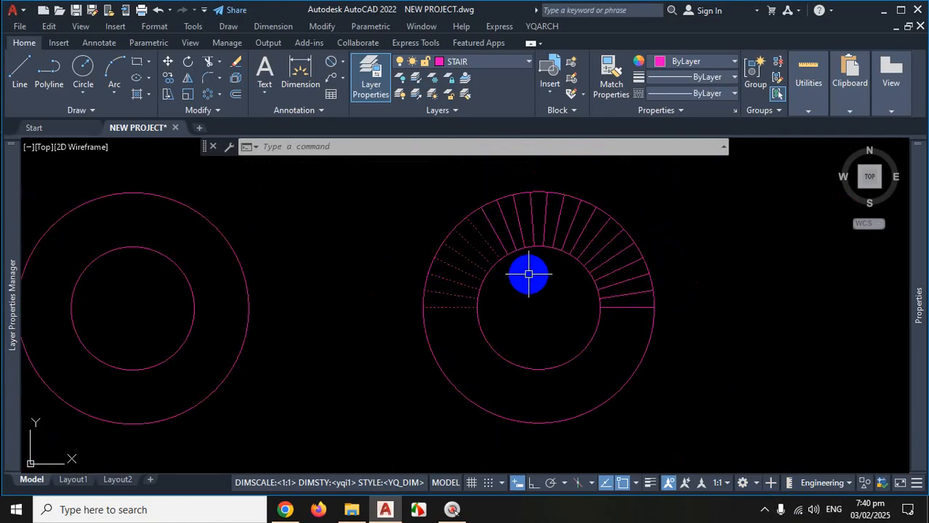
pyautogui.click(763, 509)
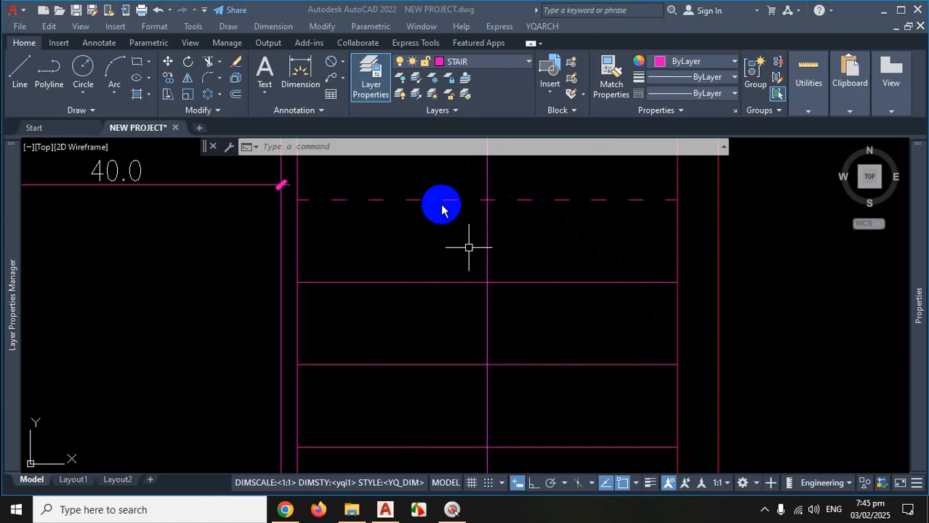
# Assign the ACAD_ISO03W100 linetype to the eight treads of the Dn flight in the floor plan's U-shaped stair and clear the selection
pyautogui.scroll(-6, 453, 240)
pyautogui.scroll(1, 464, 257)
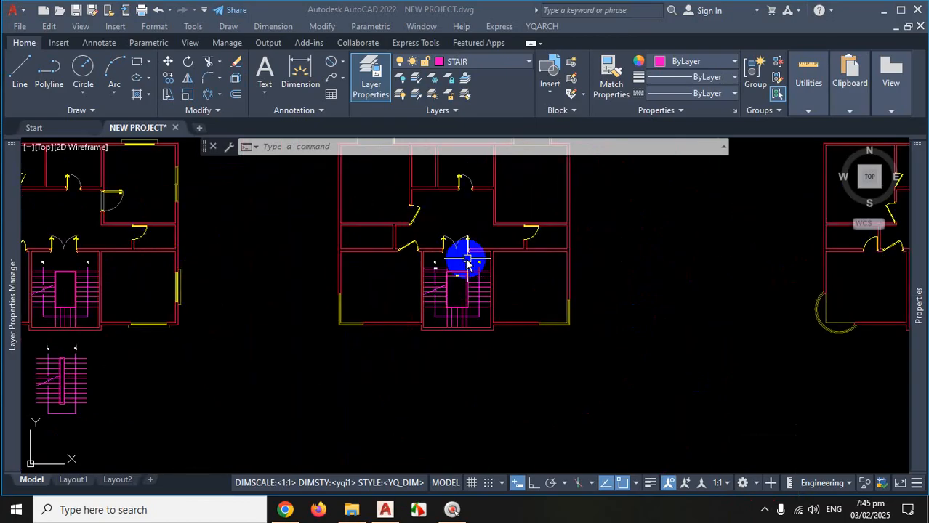
pyautogui.scroll(-2, 444, 299)
pyautogui.scroll(4, 439, 250)
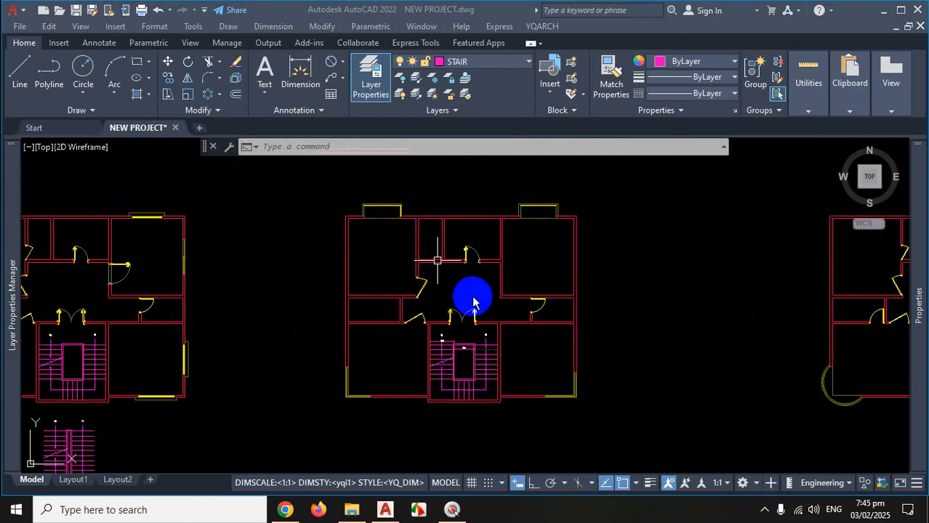
pyautogui.scroll(2, 476, 309)
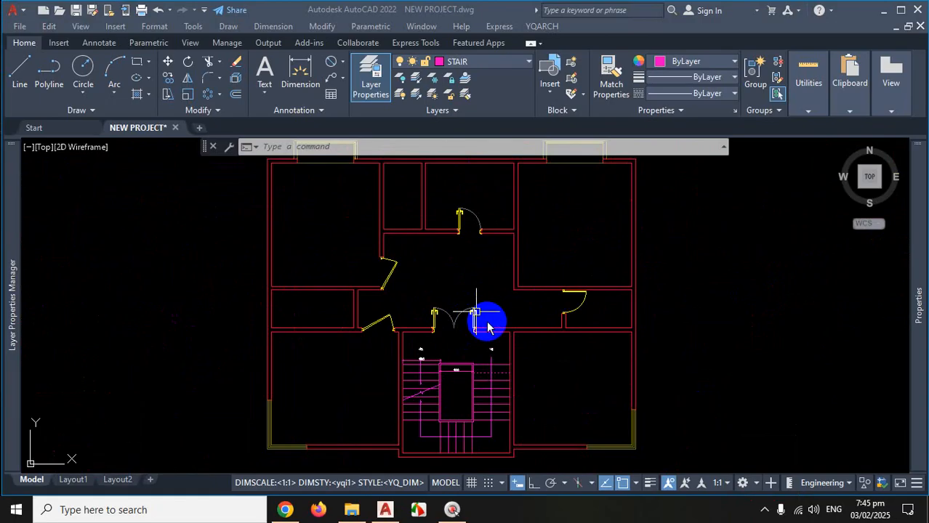
pyautogui.scroll(-2, 486, 327)
pyautogui.scroll(5, 491, 345)
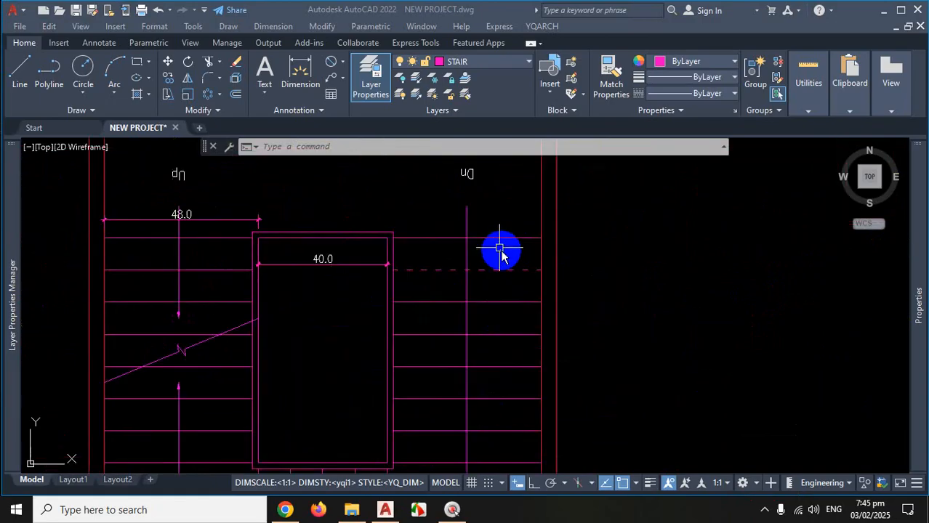
pyautogui.click(500, 251)
pyautogui.scroll(-4, 498, 399)
pyautogui.click(498, 403)
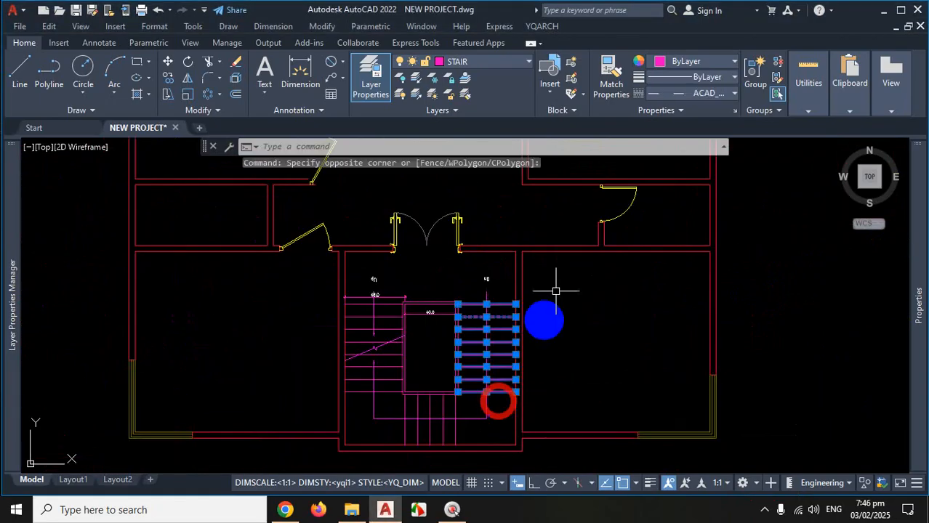
pyautogui.click(694, 93)
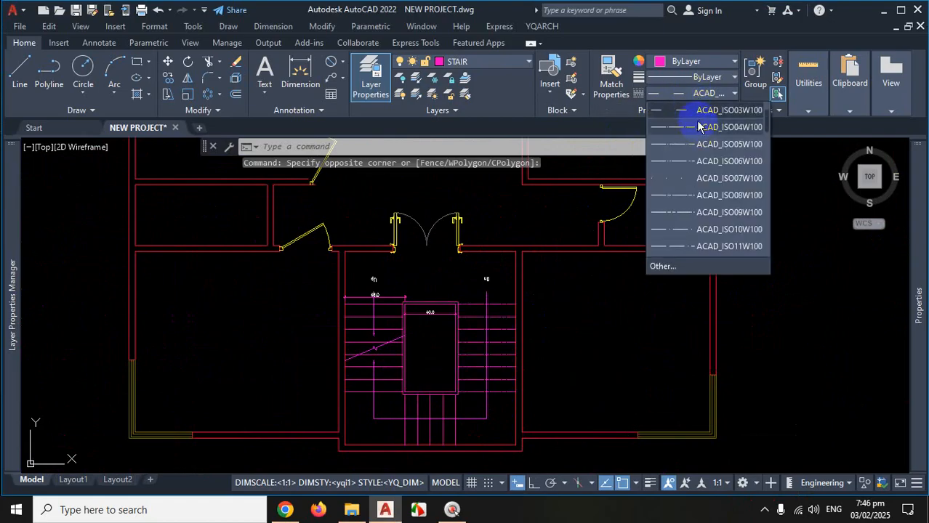
pyautogui.click(691, 116)
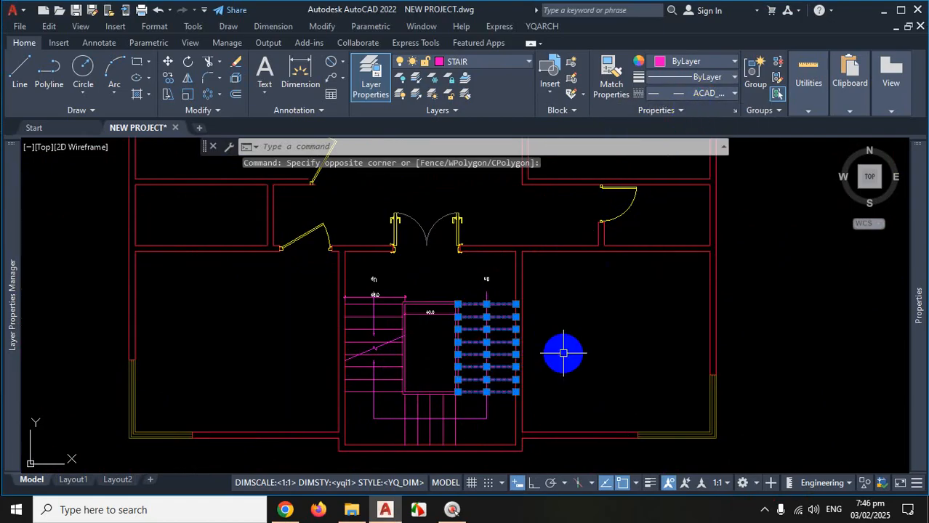
pyautogui.press('Escape')
# Examine the Dn flight's dashed treads up close and within the whole floor plan
pyautogui.scroll(2, 512, 376)
pyautogui.scroll(-2, 513, 376)
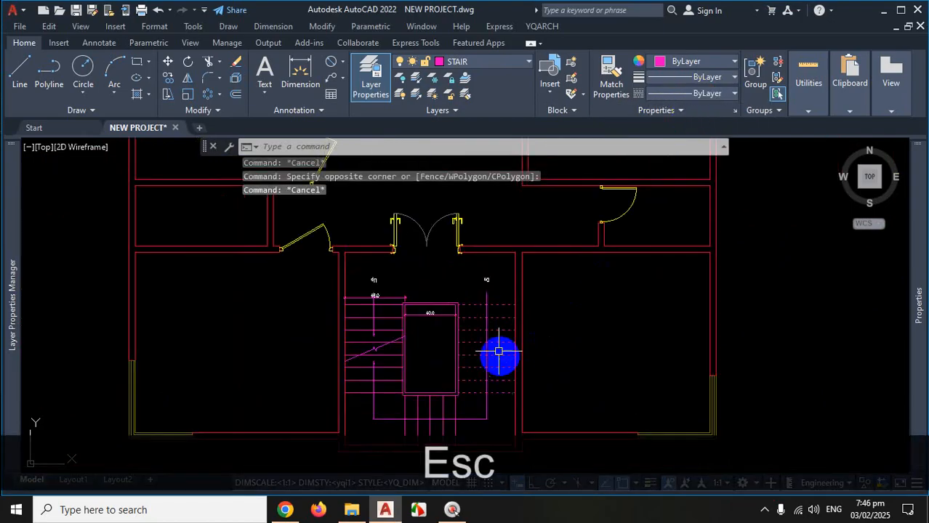
pyautogui.scroll(10, 500, 348)
pyautogui.scroll(-4, 506, 347)
pyautogui.scroll(-6, 509, 347)
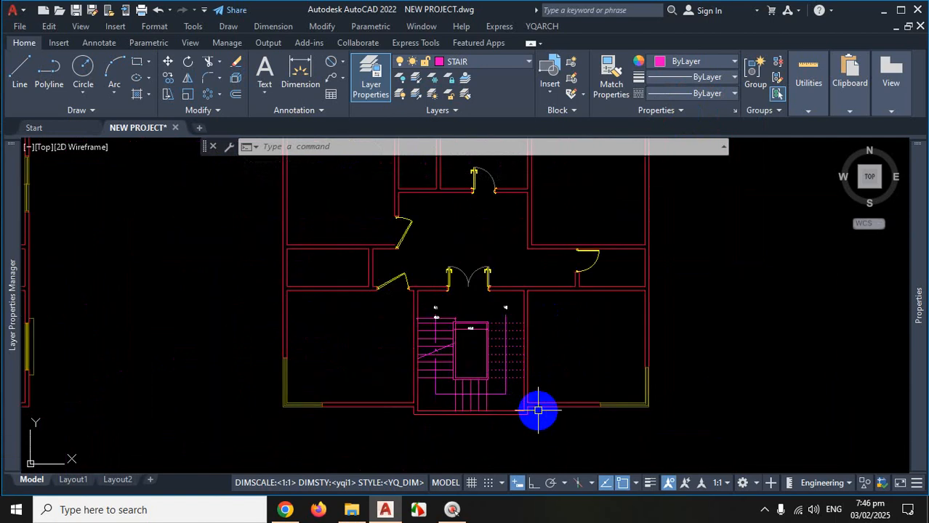
pyautogui.scroll(-2, 507, 345)
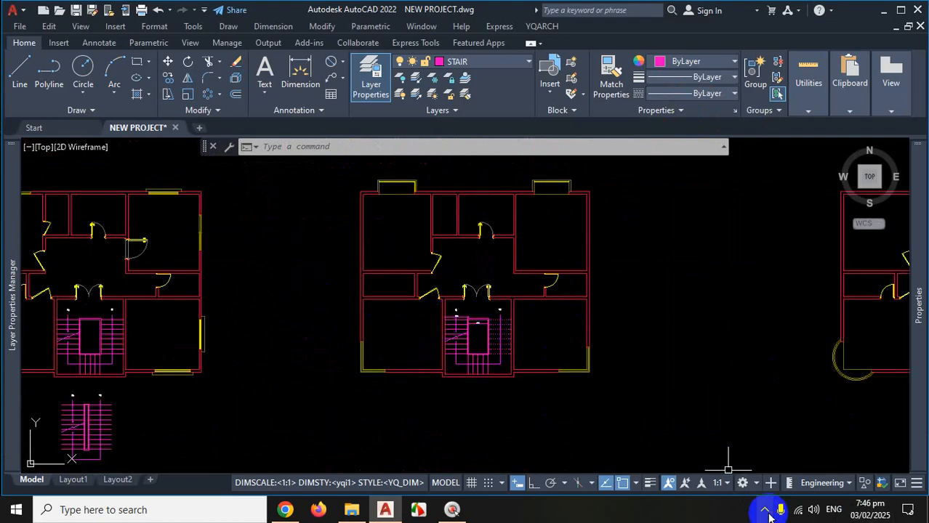
pyautogui.click(765, 511)
pyautogui.click(767, 447)
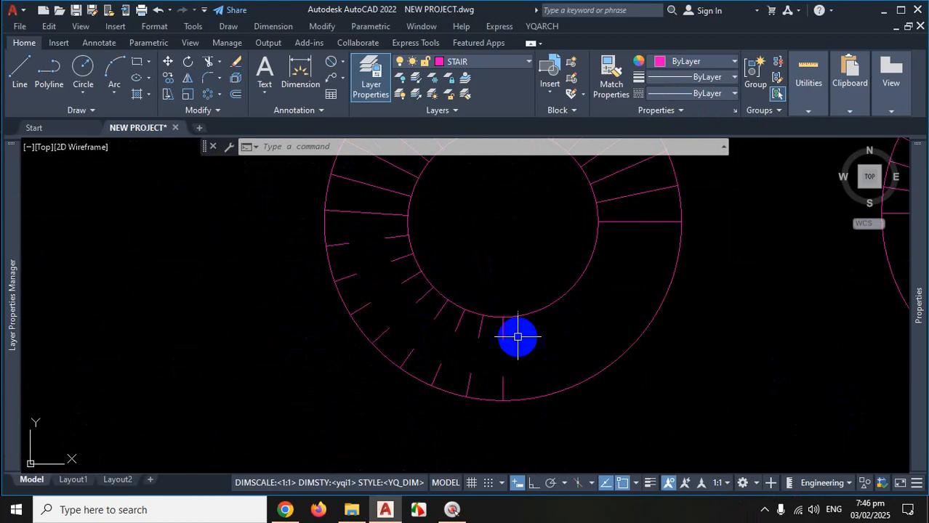
# Select the eight long-dashed treads in the lower-left part of the circular stair, set their linetype scale to 0.2, and clear the selection
pyautogui.click(518, 332)
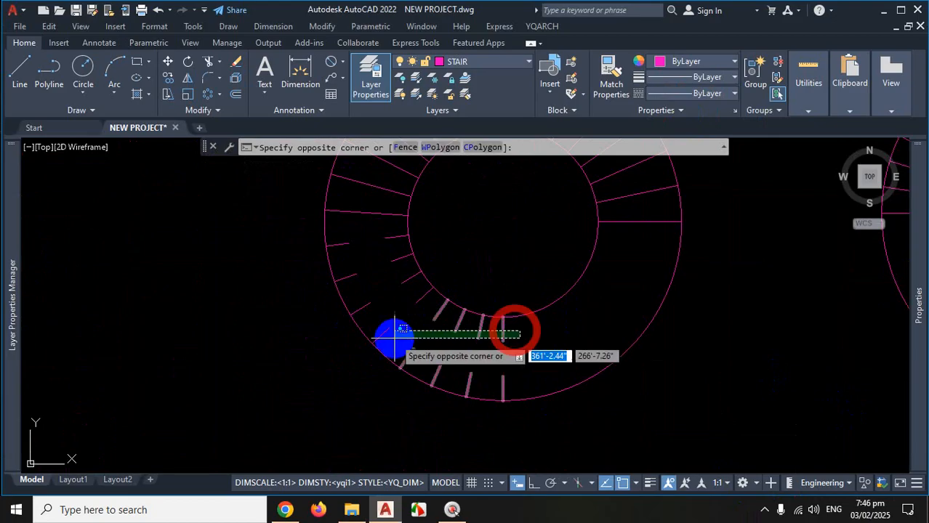
pyautogui.click(395, 336)
pyautogui.click(389, 224)
pyautogui.click(401, 330)
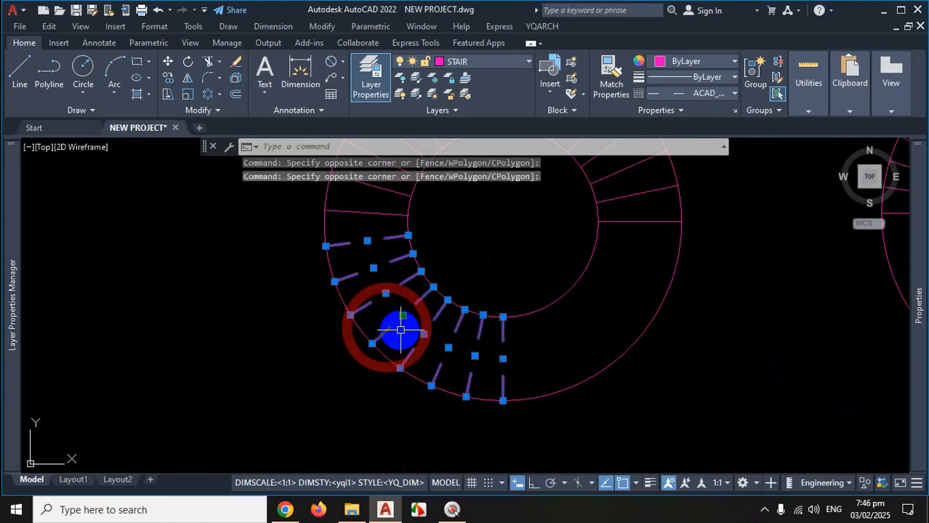
pyautogui.moveTo(922, 271)
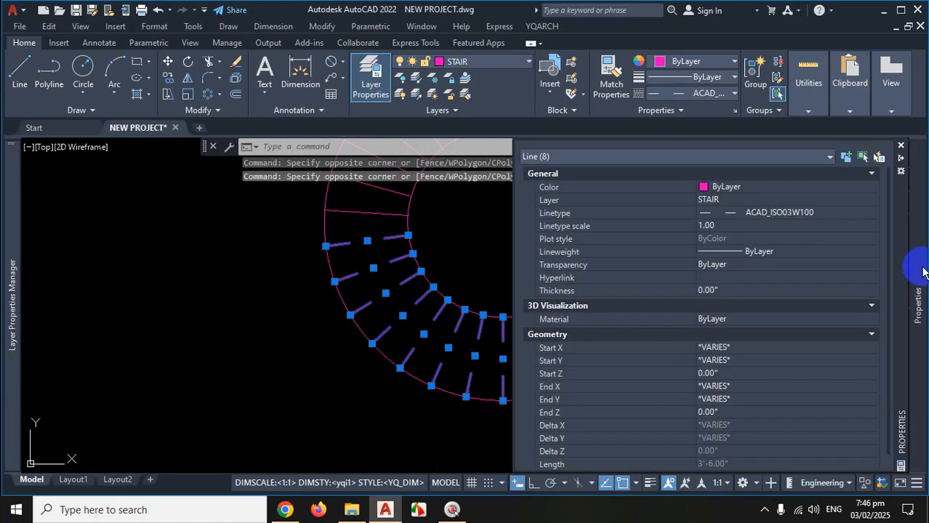
pyautogui.click(739, 233)
pyautogui.write('.2')
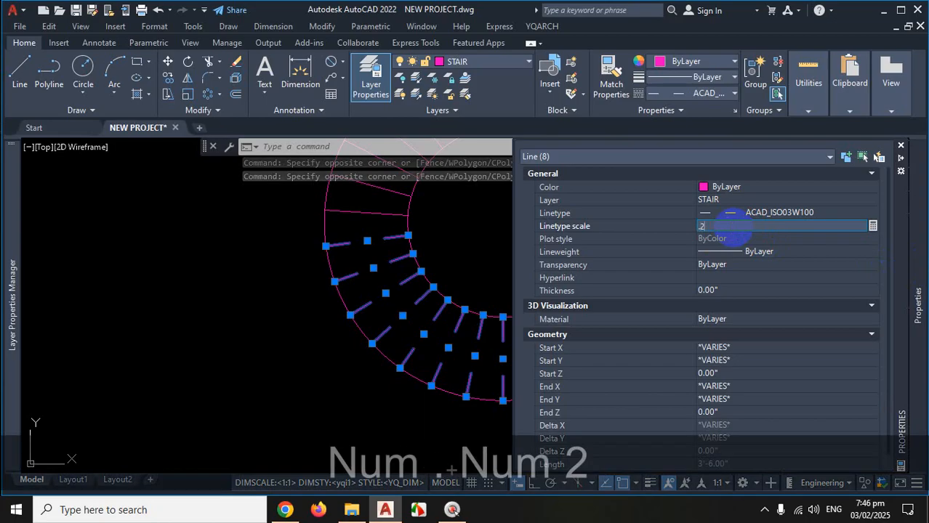
pyautogui.press('Return')
pyautogui.press('Escape')
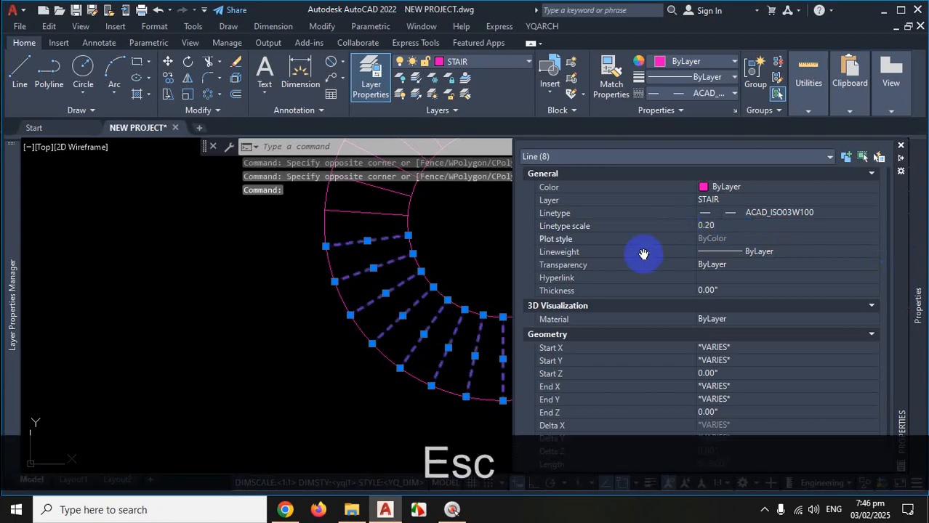
pyautogui.press('Escape')
# Compare the dashed treads of the circular stairs with those of the dimensioned semicircular stair
pyautogui.scroll(-6, 475, 373)
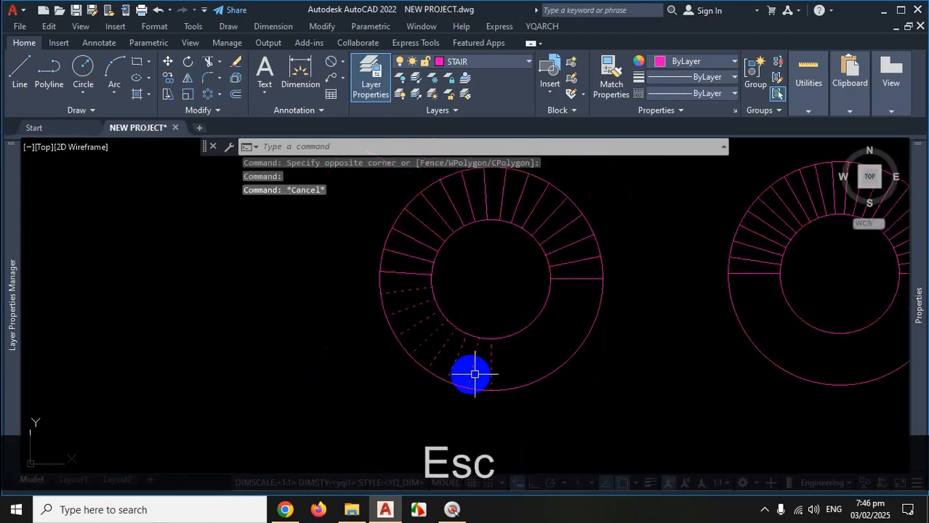
pyautogui.scroll(-2, 542, 356)
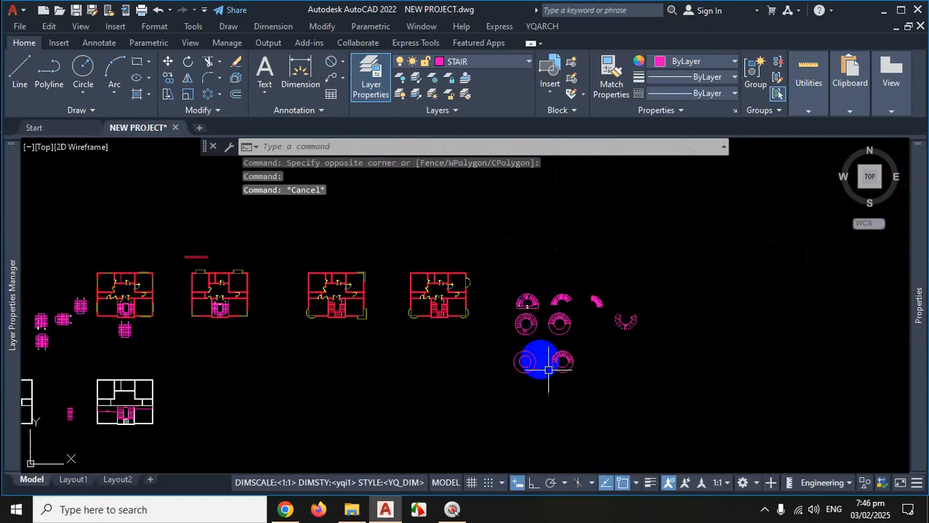
pyautogui.scroll(5, 580, 328)
pyautogui.scroll(4, 587, 342)
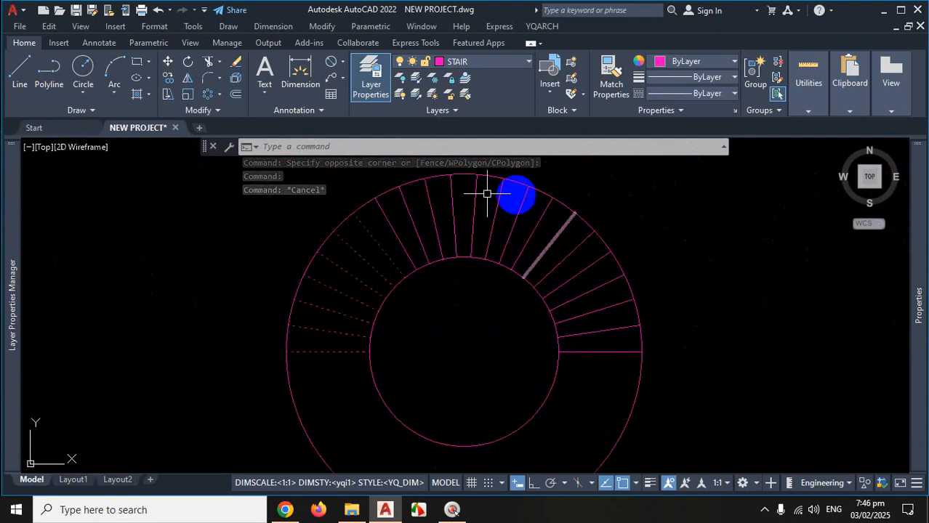
pyautogui.scroll(-5, 521, 282)
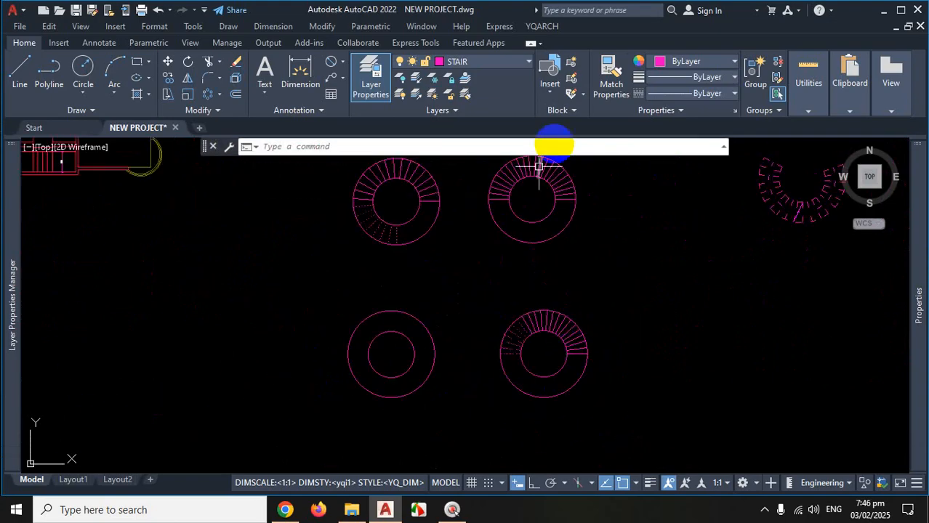
pyautogui.scroll(-7, 498, 316)
pyautogui.scroll(8, 483, 270)
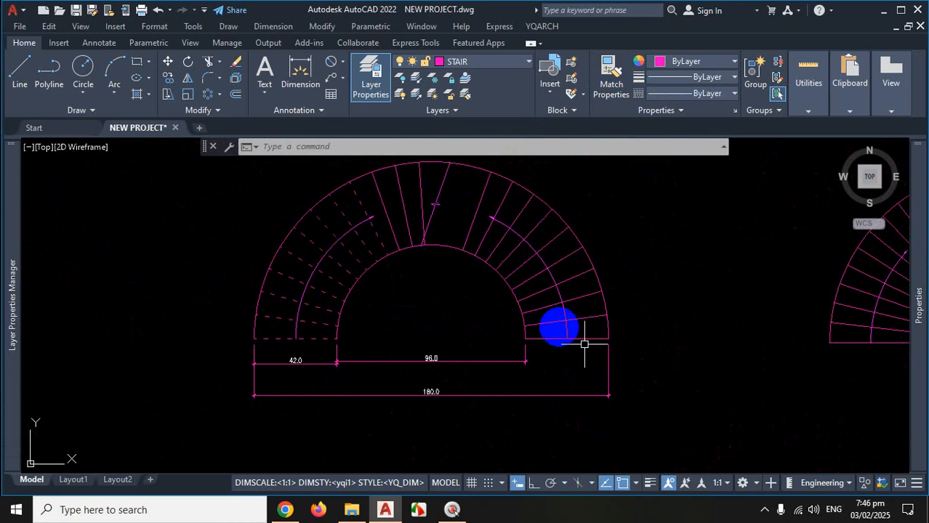
pyautogui.scroll(-8, 480, 200)
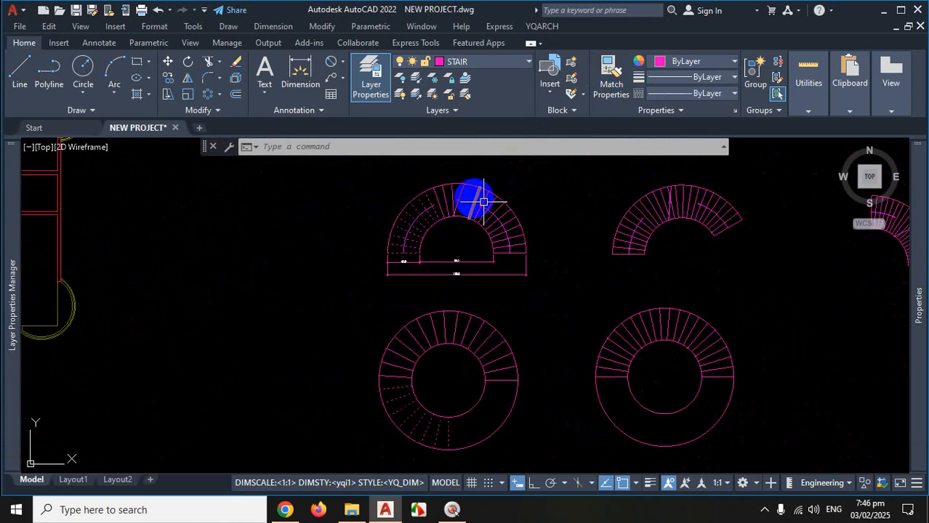
# Review the dashed Dn flight in the floor plan and the dashed treads of the exploded semicircular stair
pyautogui.scroll(-5, 739, 387)
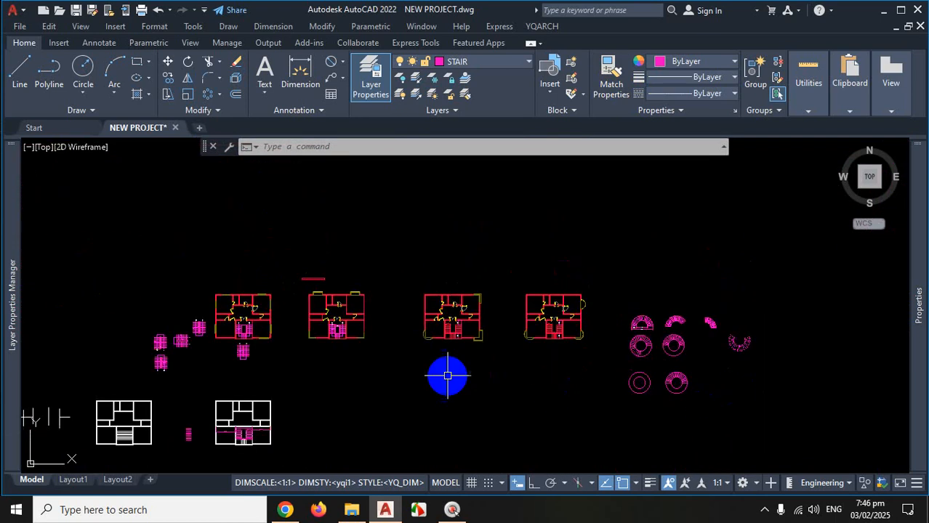
pyautogui.scroll(8, 284, 307)
pyautogui.scroll(-4, 421, 324)
pyautogui.scroll(8, 541, 298)
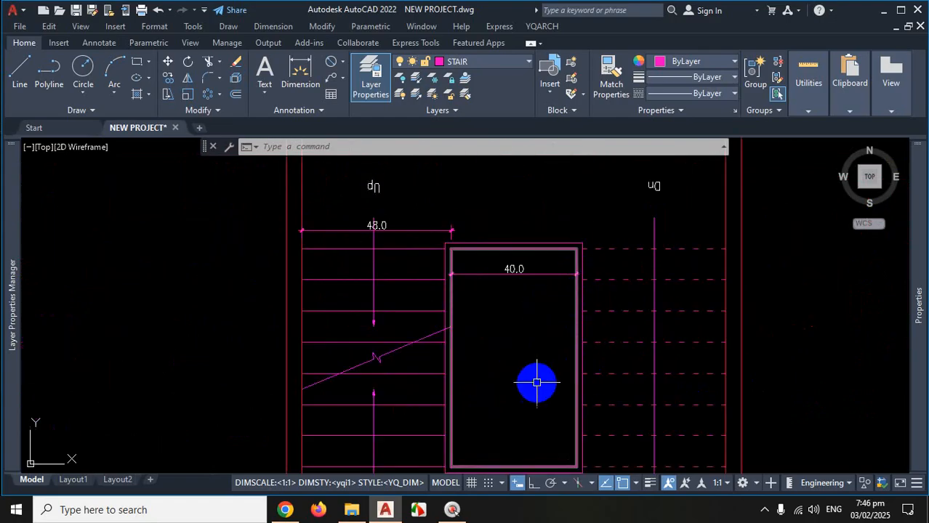
pyautogui.scroll(-6, 491, 265)
pyautogui.scroll(-3, 582, 316)
pyautogui.scroll(10, 647, 304)
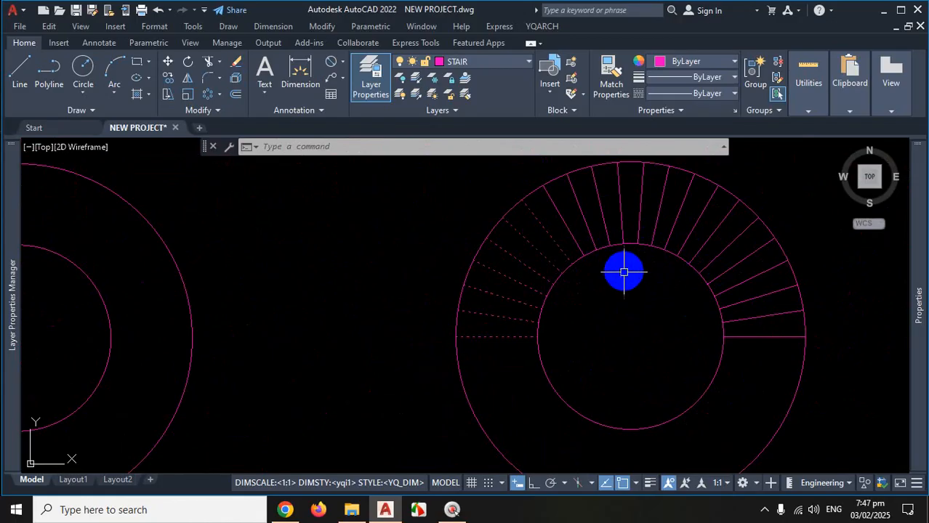
pyautogui.scroll(-4, 624, 271)
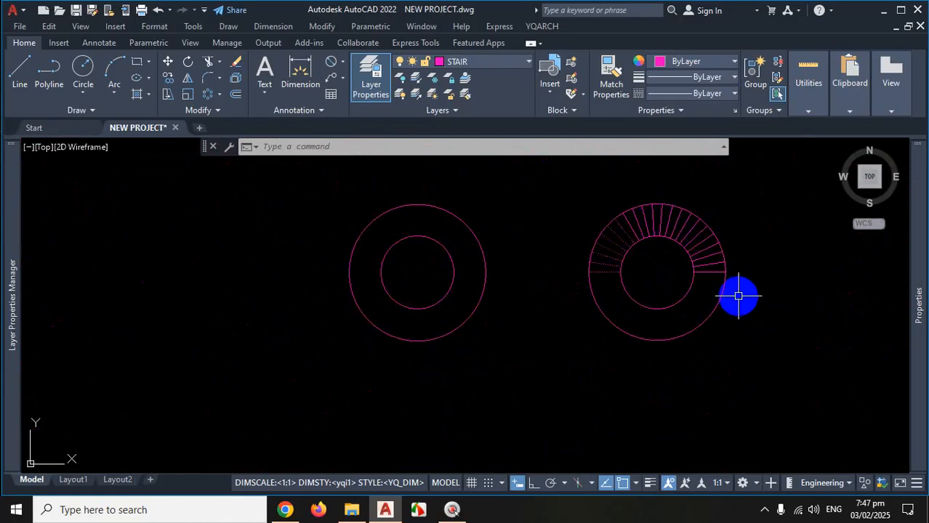
# Examine the dashed treads of the lower circular stair up close and among the neighbouring stair drawings
pyautogui.scroll(4, 662, 265)
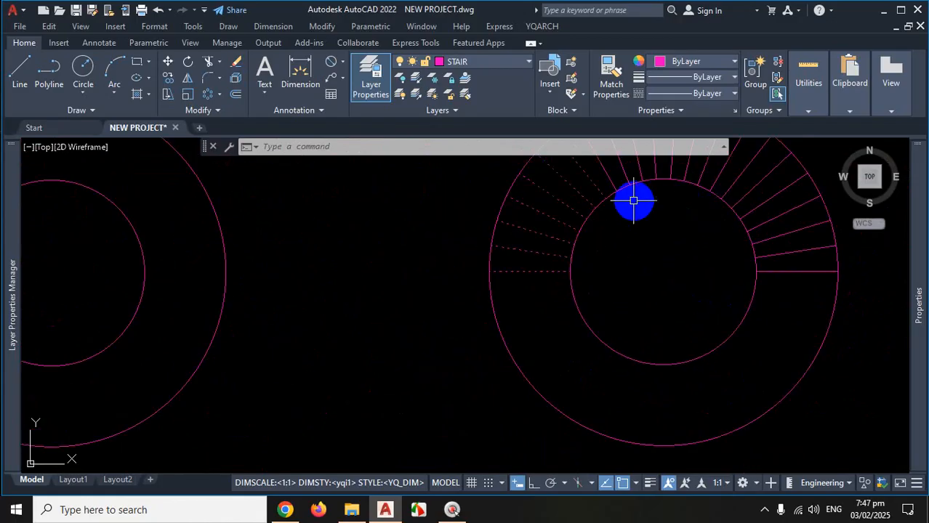
pyautogui.scroll(-4, 606, 274)
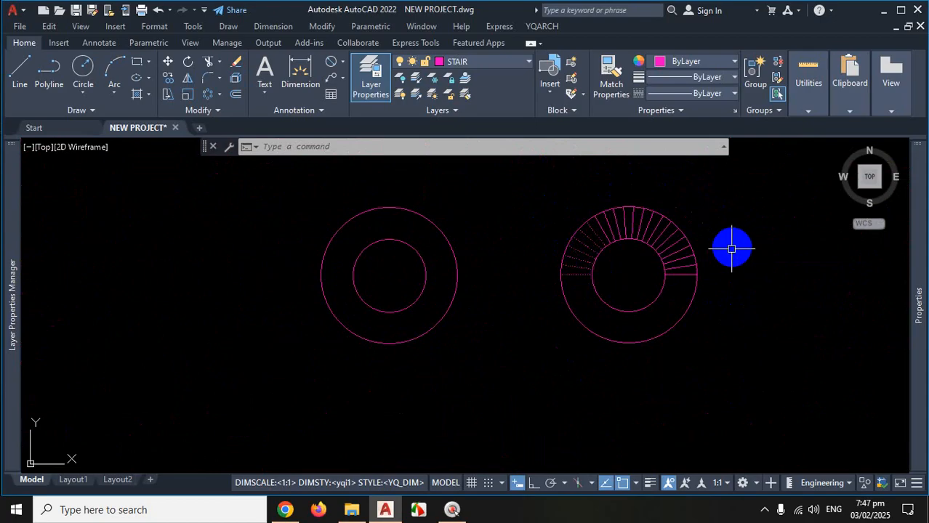
pyautogui.scroll(-6, 696, 271)
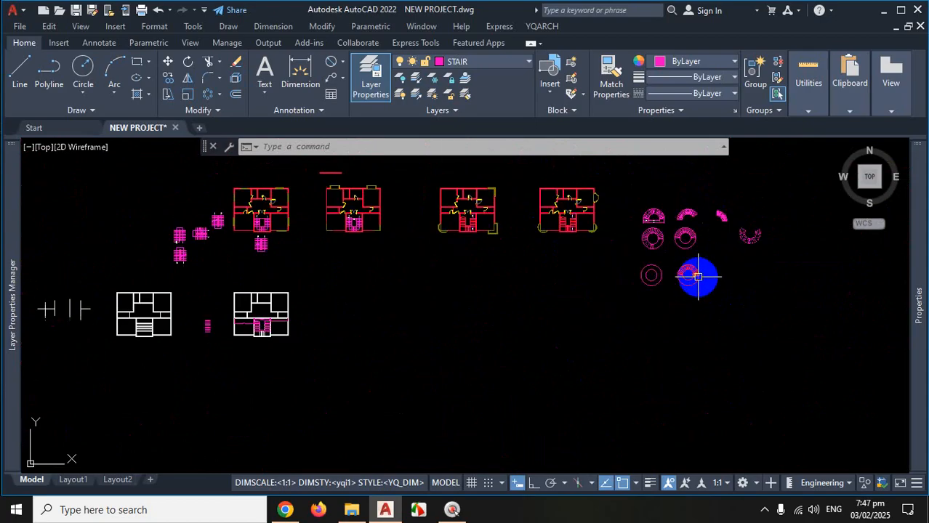
pyautogui.scroll(5, 667, 241)
pyautogui.scroll(6, 594, 230)
pyautogui.scroll(-8, 601, 290)
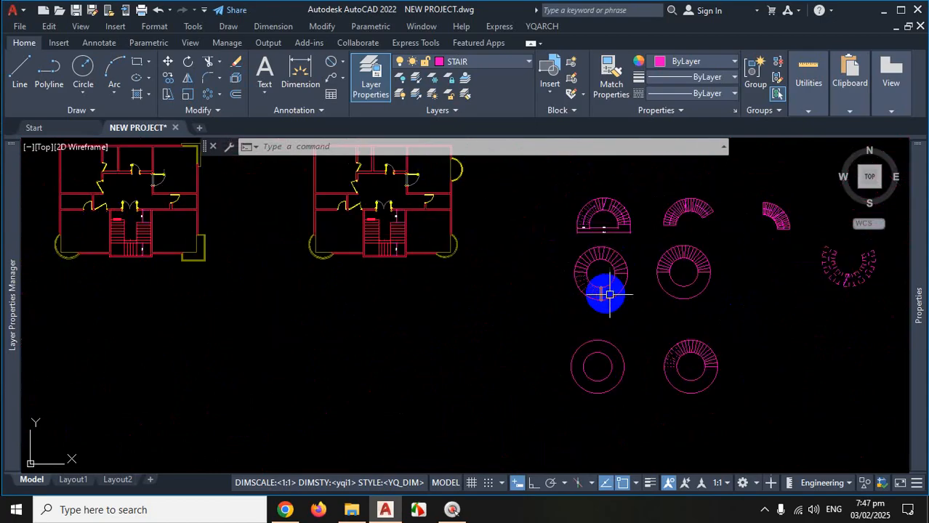
# Delete the three linear dimensions below the semicircular stair with dashed treads
pyautogui.scroll(6, 595, 201)
pyautogui.click(642, 292)
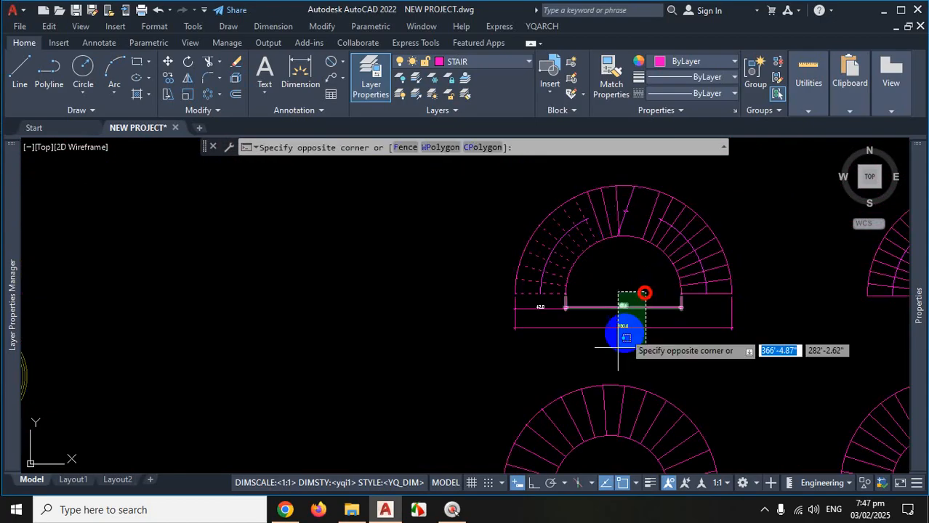
pyautogui.click(529, 307)
pyautogui.scroll(4, 558, 298)
pyautogui.click(558, 297)
pyautogui.click(531, 364)
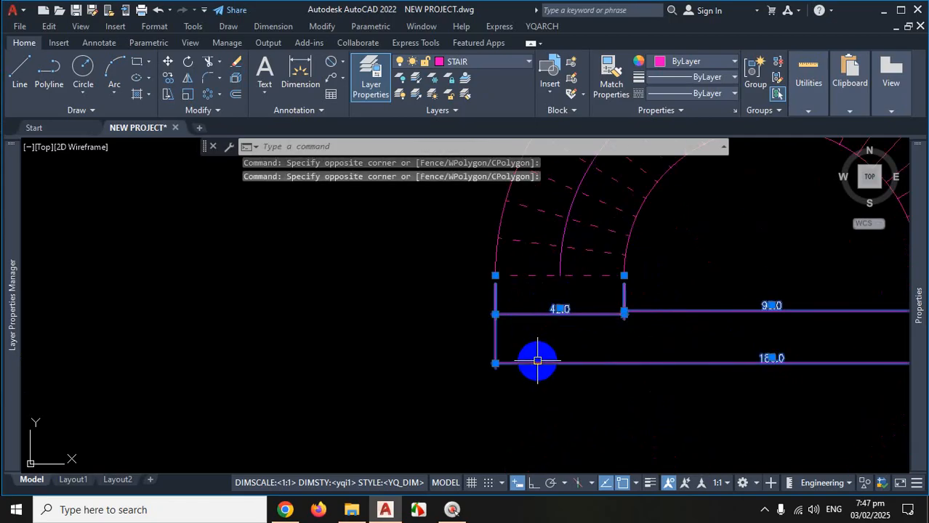
pyautogui.press('Delete')
pyautogui.scroll(-6, 541, 358)
pyautogui.scroll(4, 632, 285)
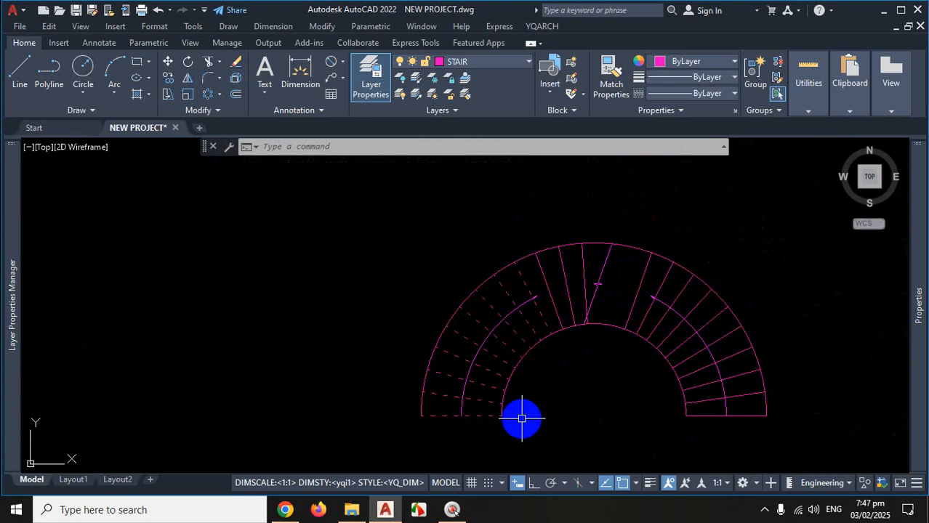
# Offset the semicircular stair's inner arc by 2 inches toward the centre
pyautogui.write('o')
pyautogui.press('Return')
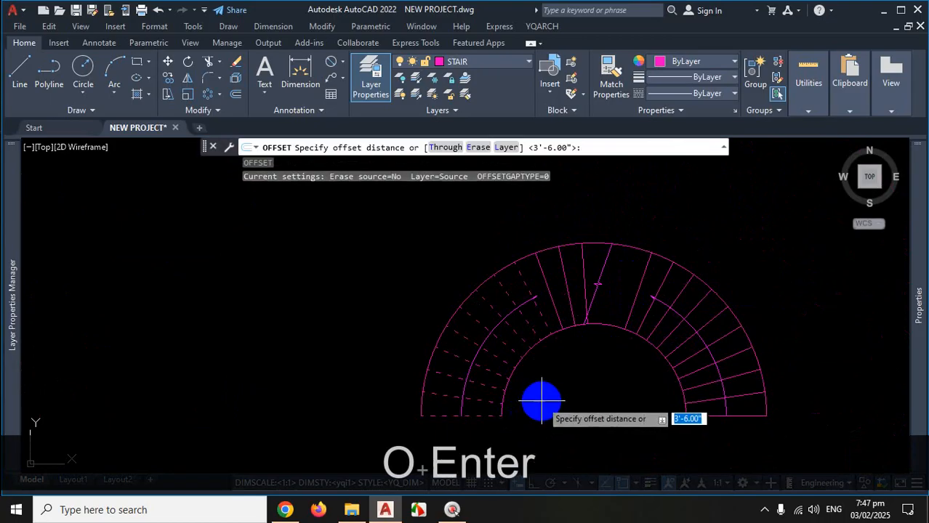
pyautogui.scroll(-2, 583, 339)
pyautogui.scroll(2, 597, 385)
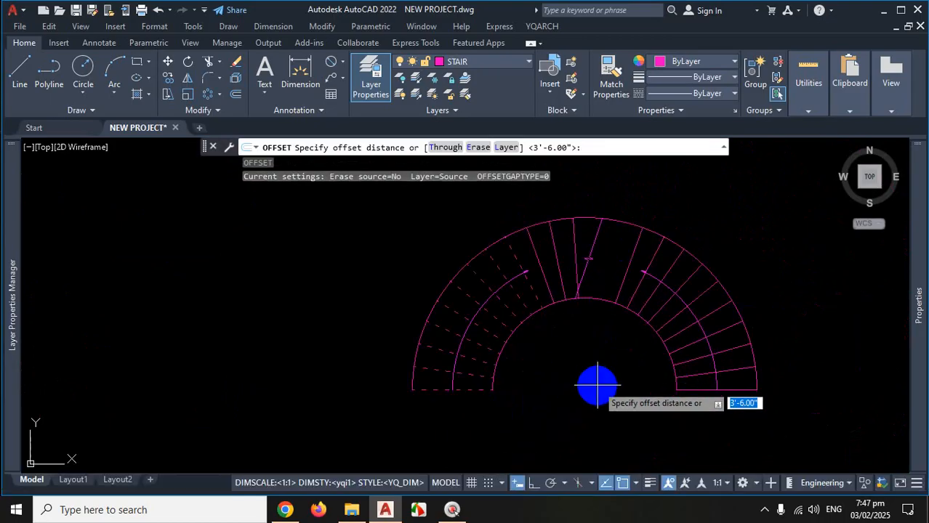
pyautogui.write('2')
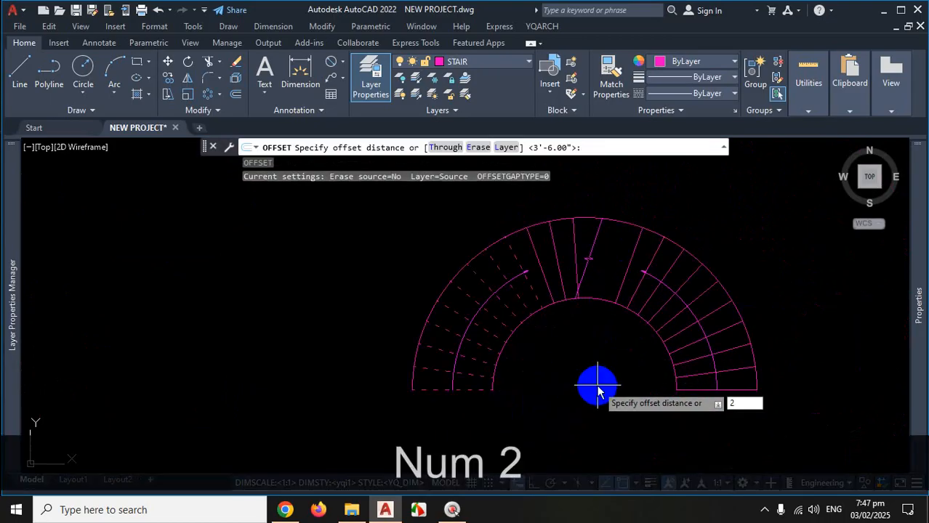
pyautogui.press('Return')
pyautogui.scroll(2, 600, 309)
pyautogui.scroll(2, 600, 309)
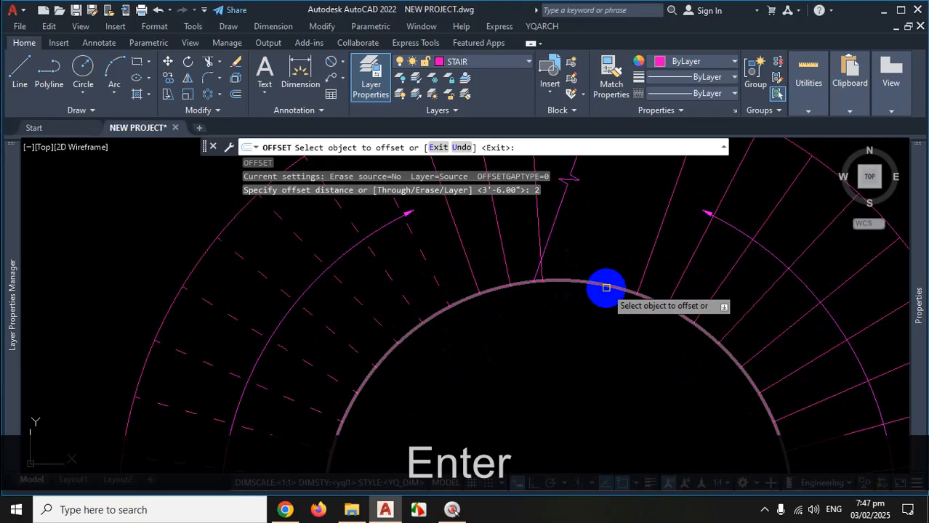
pyautogui.click(607, 286)
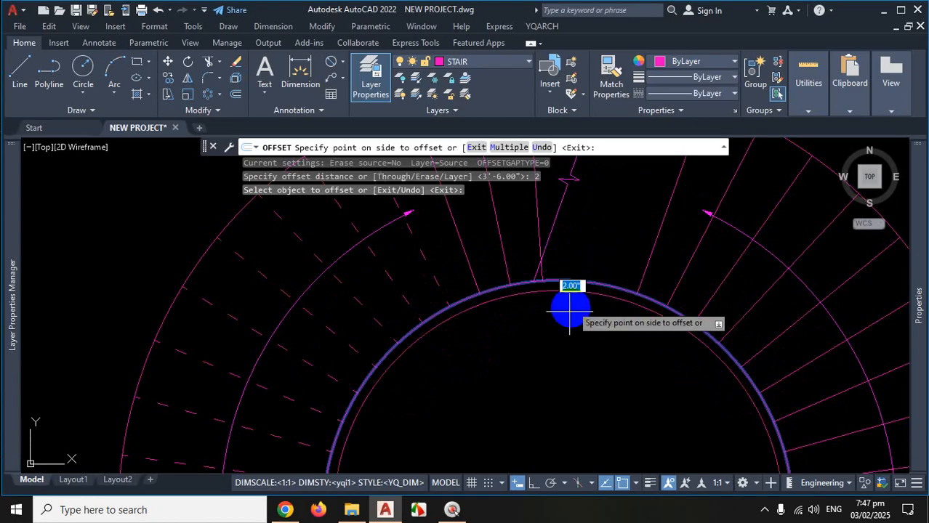
pyautogui.scroll(-3, 566, 327)
pyautogui.scroll(2, 570, 323)
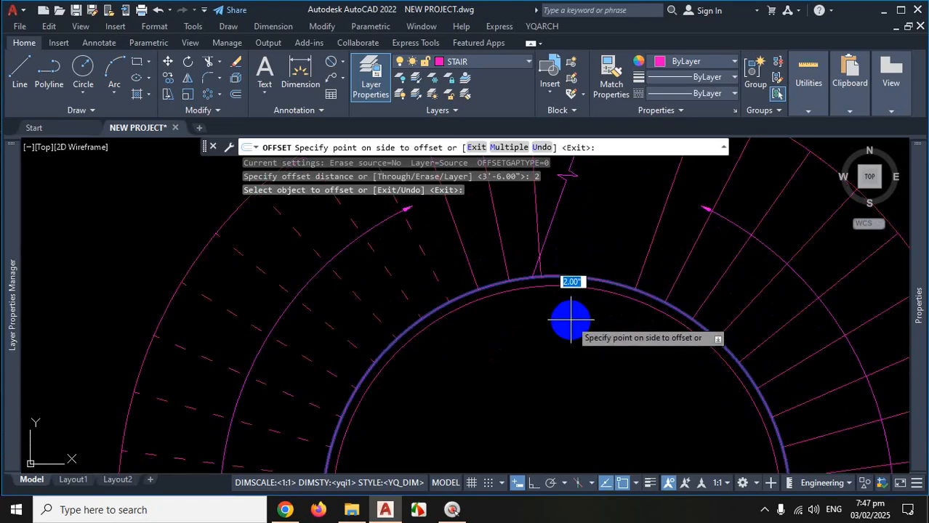
pyautogui.click(566, 326)
# Offset the semicircular stair's outer arc outward by the same 2 inches and end the Offset command
pyautogui.scroll(-3, 648, 259)
pyautogui.scroll(3, 630, 266)
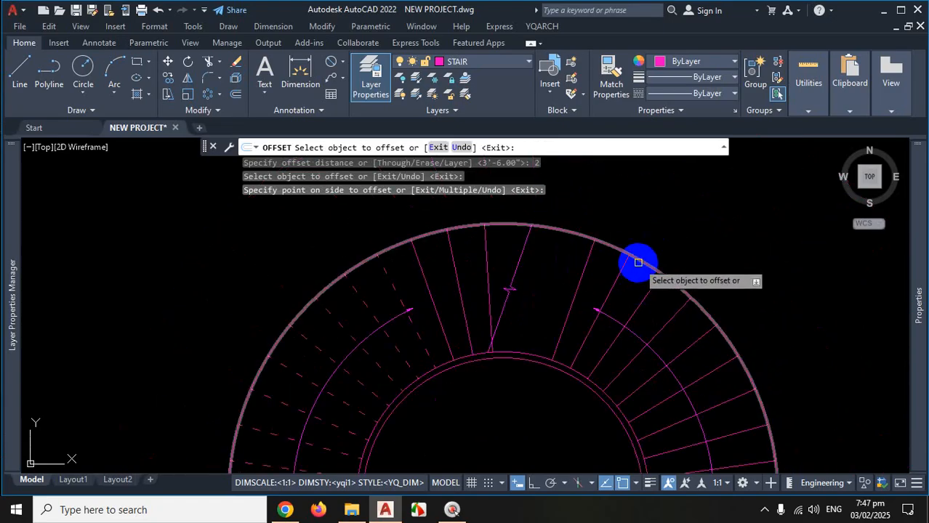
pyautogui.click(639, 261)
pyautogui.click(672, 236)
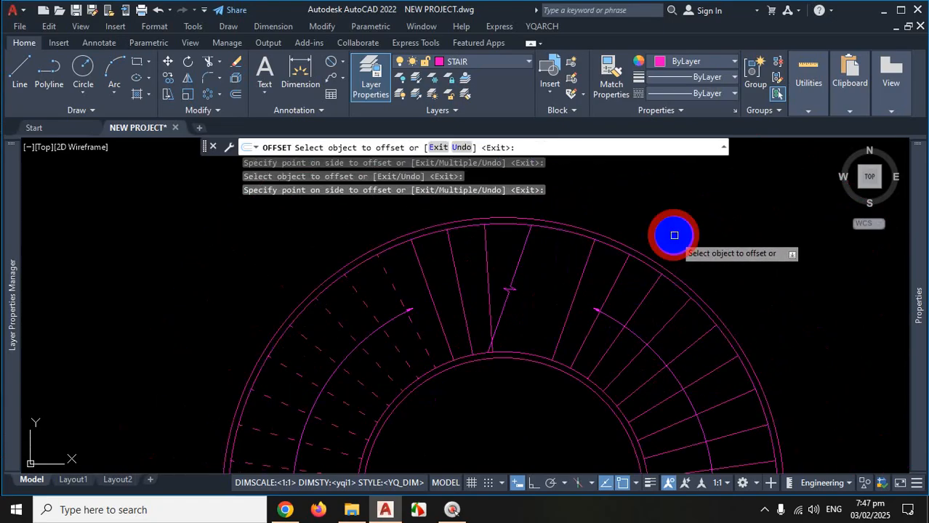
pyautogui.scroll(-2, 649, 265)
pyautogui.scroll(1, 685, 277)
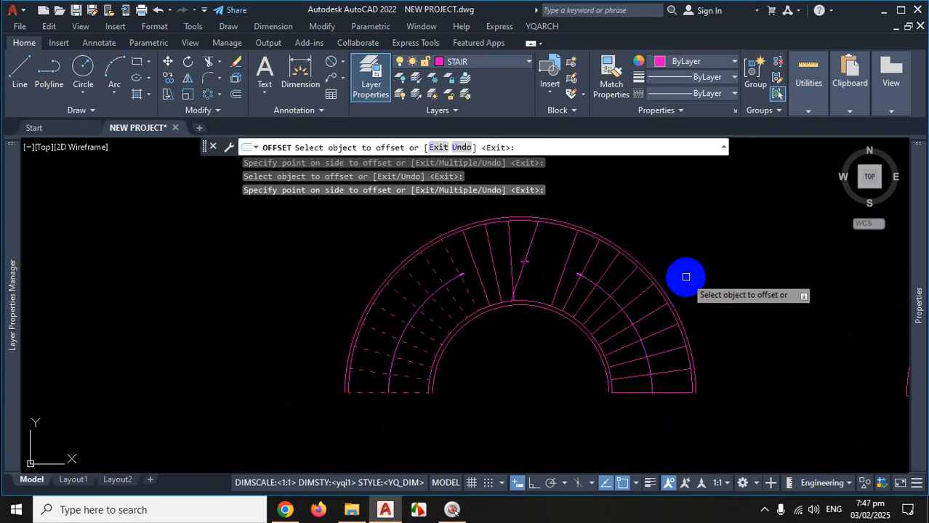
pyautogui.scroll(2, 419, 317)
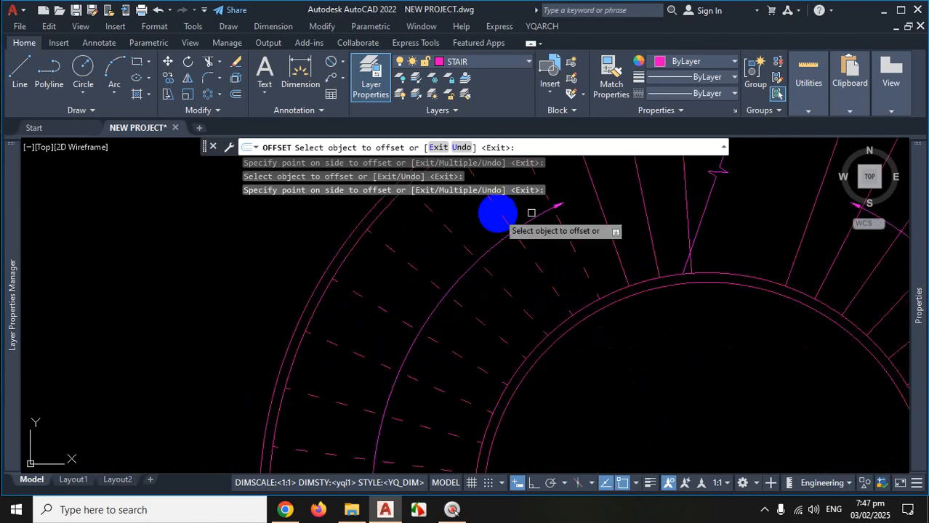
pyautogui.scroll(-3, 518, 273)
pyautogui.scroll(3, 549, 326)
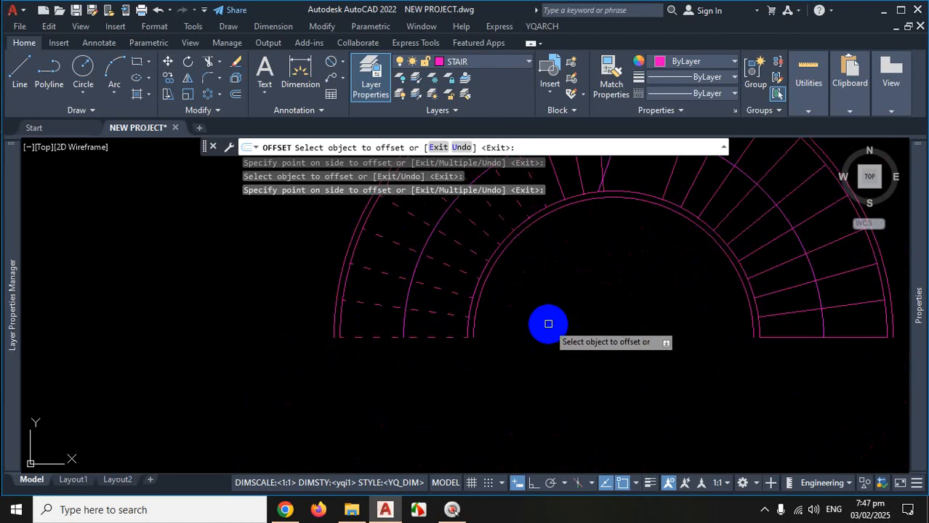
pyautogui.press('Escape')
# Draw a line closing the gap between the two outer arcs at the stair's dashed-tread end
pyautogui.scroll(3, 382, 356)
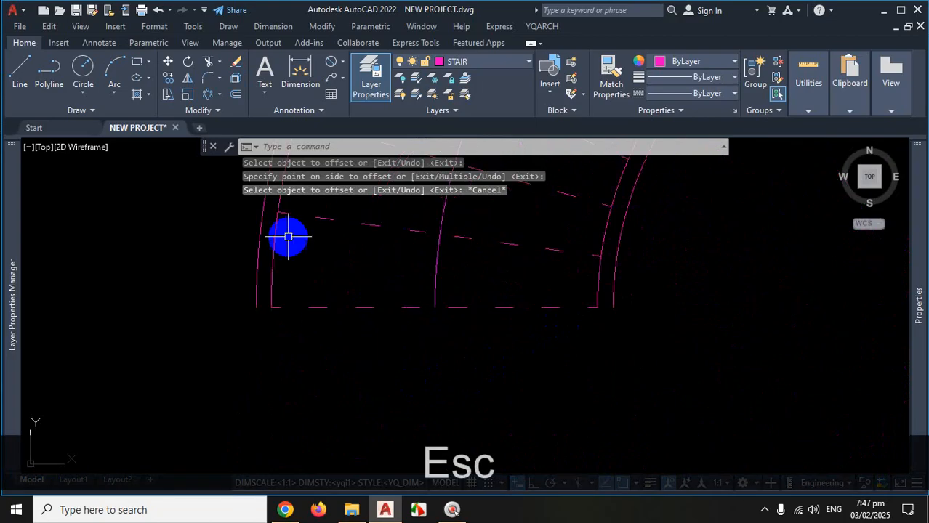
pyautogui.click(21, 73)
pyautogui.scroll(2, 232, 307)
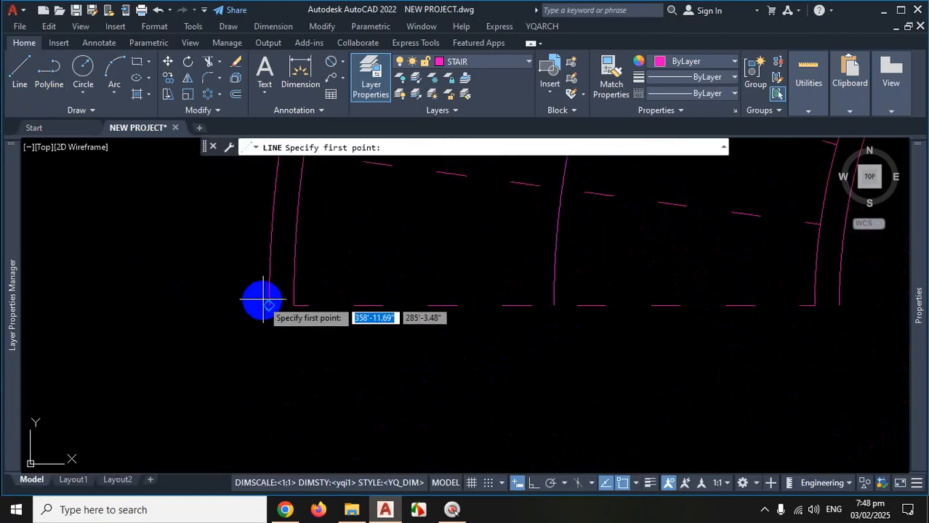
pyautogui.click(268, 305)
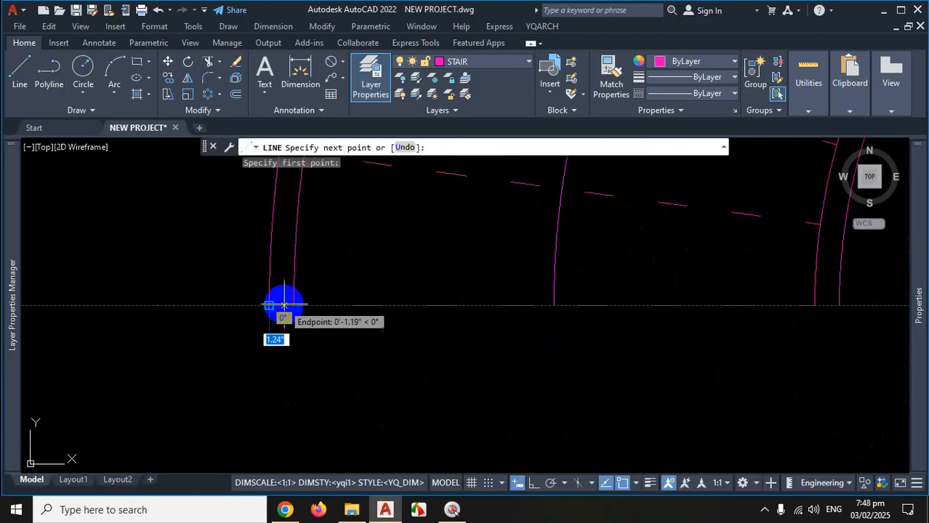
pyautogui.click(293, 305)
pyautogui.press('Escape')
# Draw a line closing the gap between the two inner arcs at the stair's dashed-tread end
pyautogui.scroll(-2, 294, 344)
pyautogui.press('space')
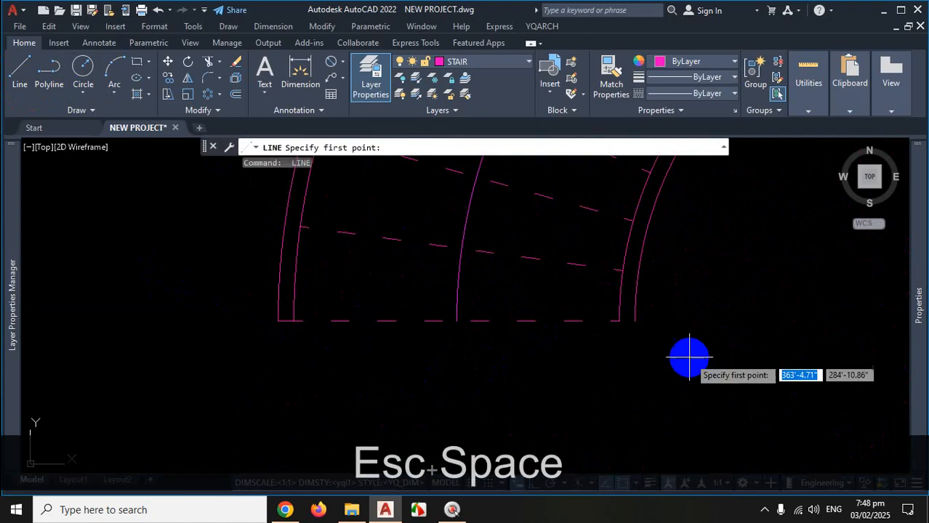
pyautogui.scroll(4, 667, 336)
pyautogui.click(546, 292)
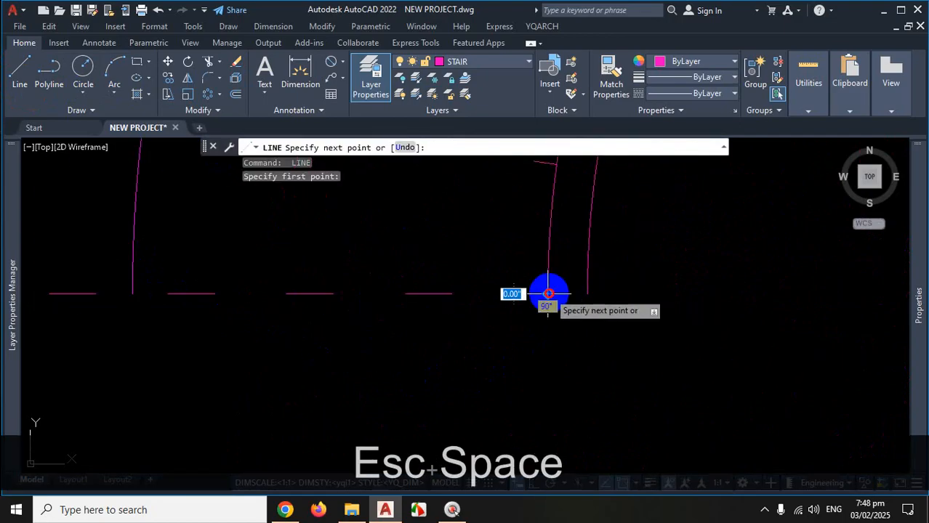
pyautogui.click(586, 294)
pyautogui.press('space')
# Extend both ends of the bottom tread line at the solid-tread end to the offset inner and outer arcs
pyautogui.scroll(-3, 396, 312)
pyautogui.scroll(4, 717, 332)
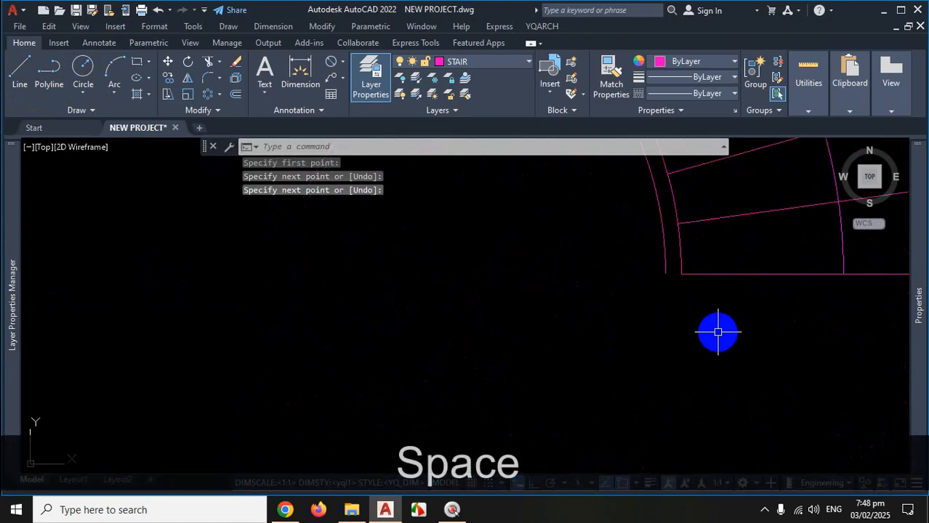
pyautogui.press('space')
pyautogui.click(705, 274)
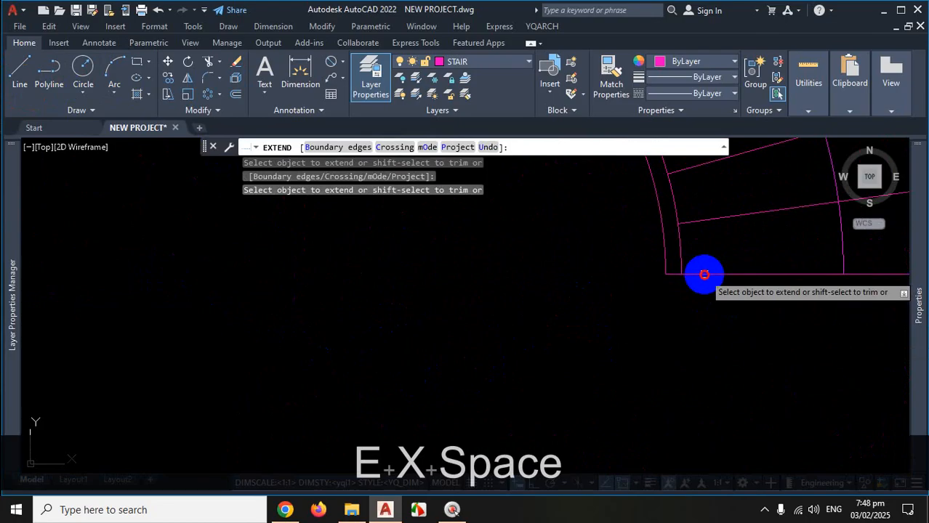
pyautogui.scroll(-4, 600, 312)
pyautogui.scroll(4, 748, 296)
pyautogui.click(758, 300)
pyautogui.scroll(-4, 712, 356)
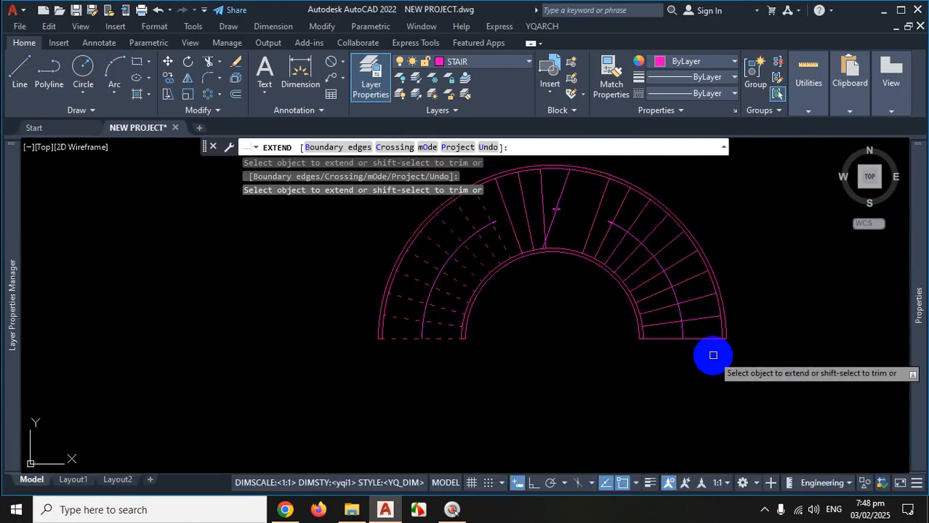
pyautogui.press('Escape')
# Compare the semicircular stair's double edge arcs with the double-line frame around the floor-plan stair's well
pyautogui.scroll(-3, 502, 312)
pyautogui.scroll(6, 496, 251)
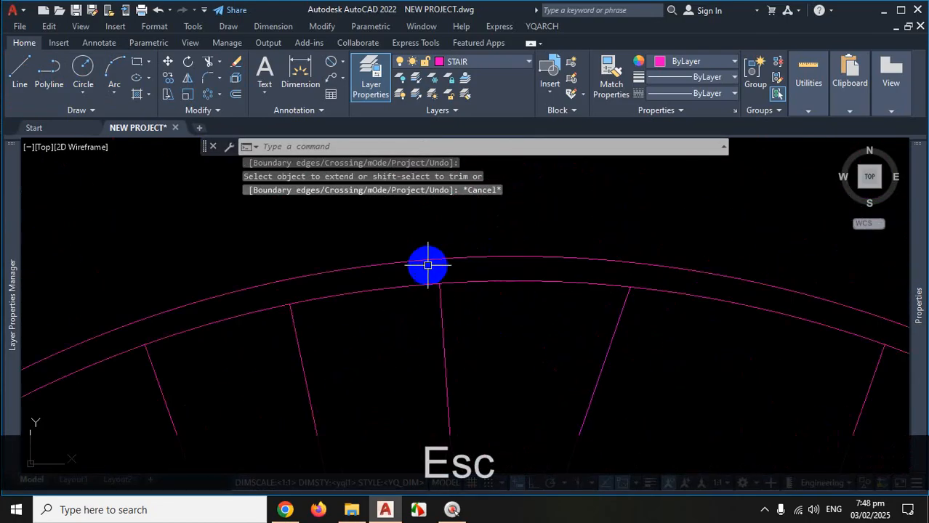
pyautogui.scroll(-8, 457, 275)
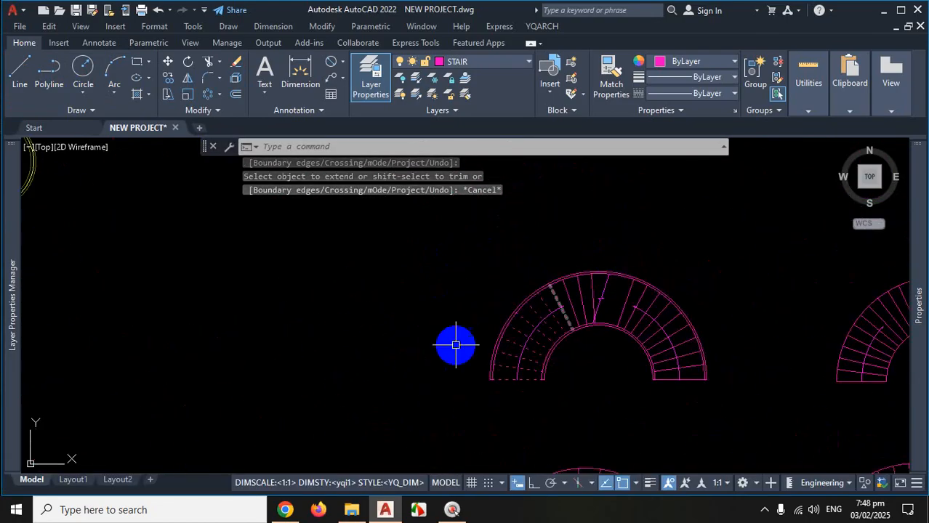
pyautogui.scroll(-6, 411, 324)
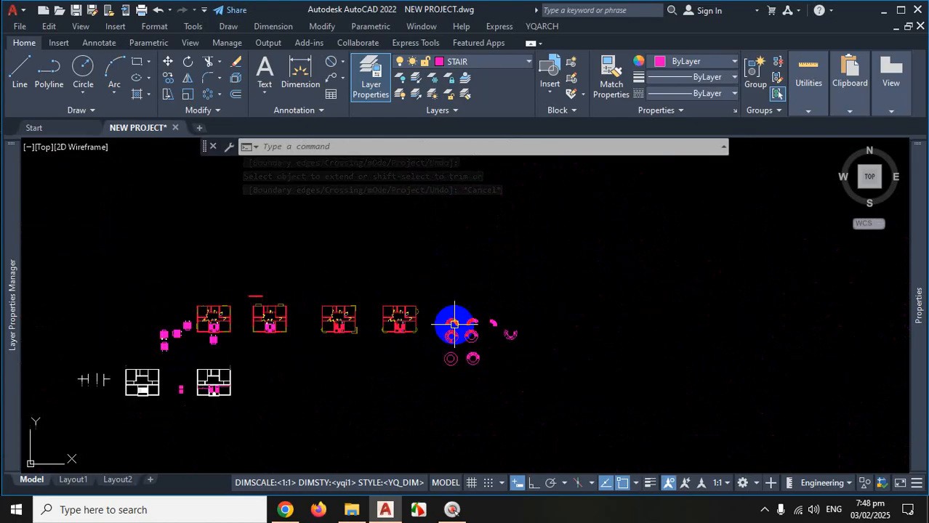
pyautogui.scroll(4, 200, 324)
pyautogui.scroll(8, 421, 330)
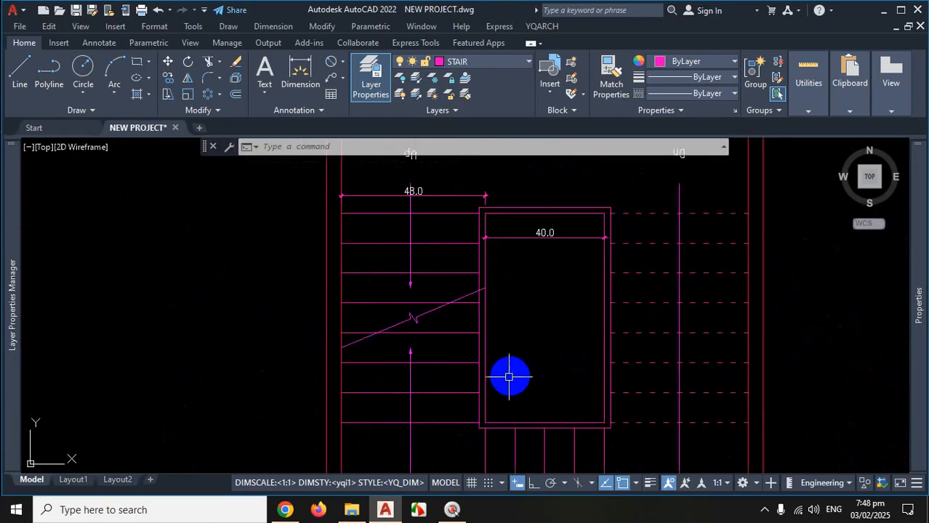
pyautogui.scroll(1, 476, 379)
pyautogui.scroll(5, 465, 366)
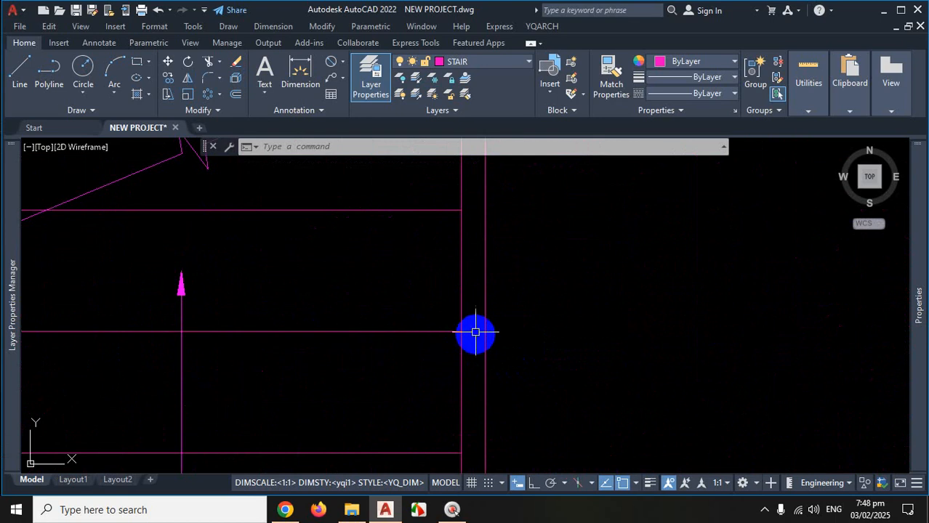
pyautogui.scroll(-9, 371, 315)
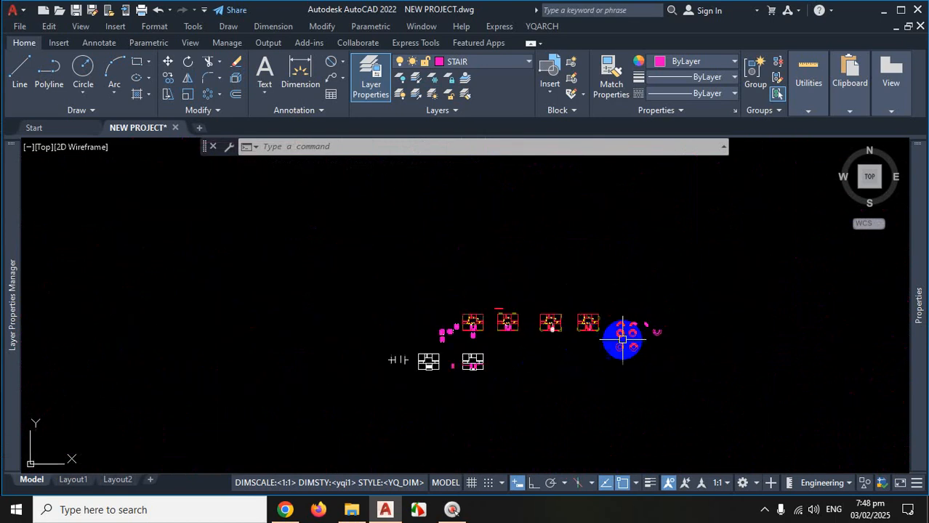
pyautogui.scroll(2, 595, 312)
pyautogui.scroll(8, 564, 294)
pyautogui.scroll(-2, 581, 190)
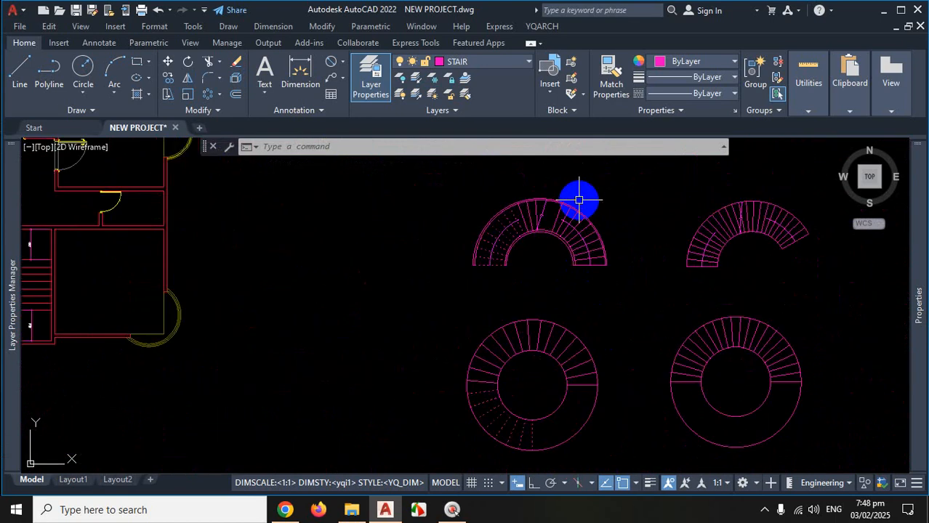
pyautogui.scroll(6, 576, 199)
pyautogui.scroll(4, 552, 214)
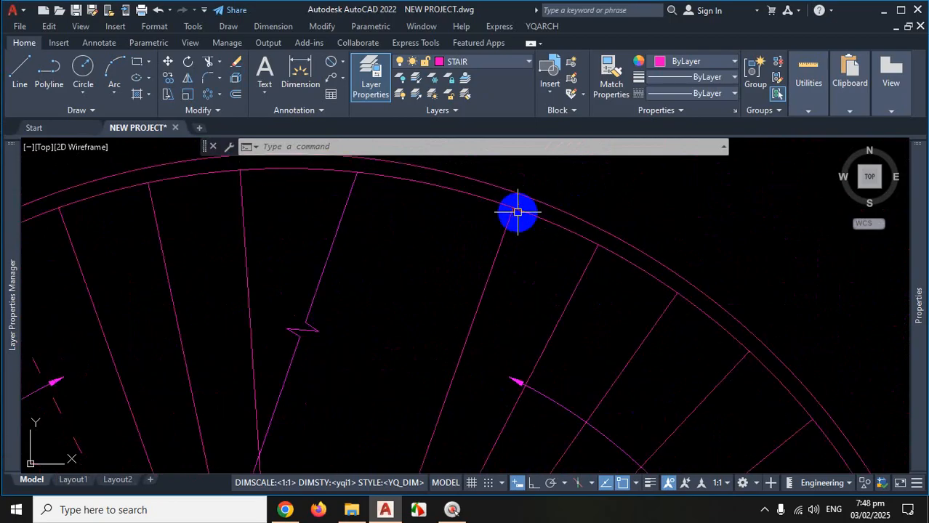
pyautogui.scroll(-10, 510, 184)
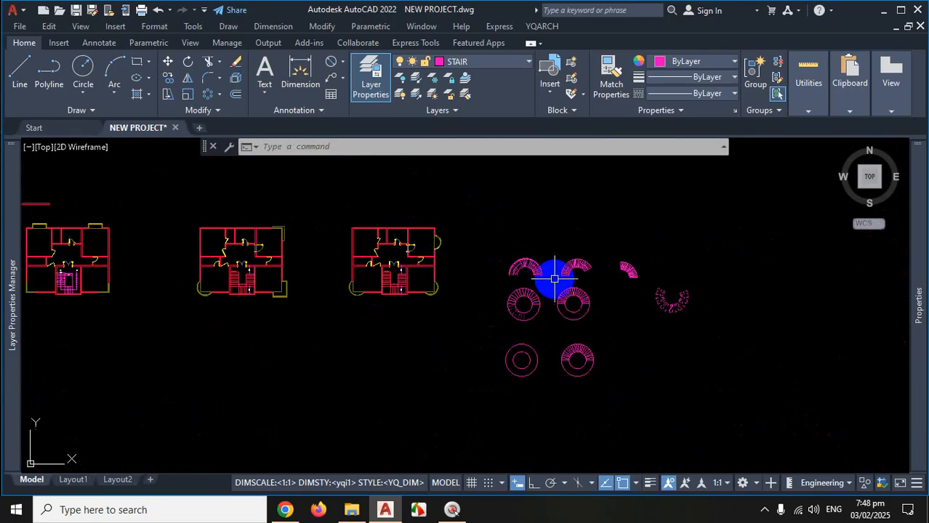
# Trim away the lower halves of the inner and outer circles on the lower circular stair that has treads only in its upper half
pyautogui.scroll(3, 552, 272)
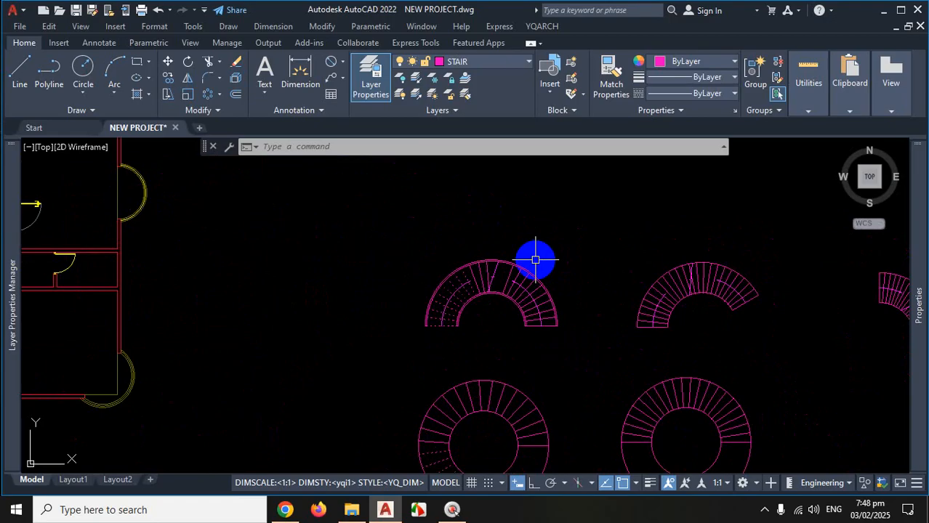
pyautogui.scroll(-5, 523, 260)
pyautogui.scroll(7, 549, 357)
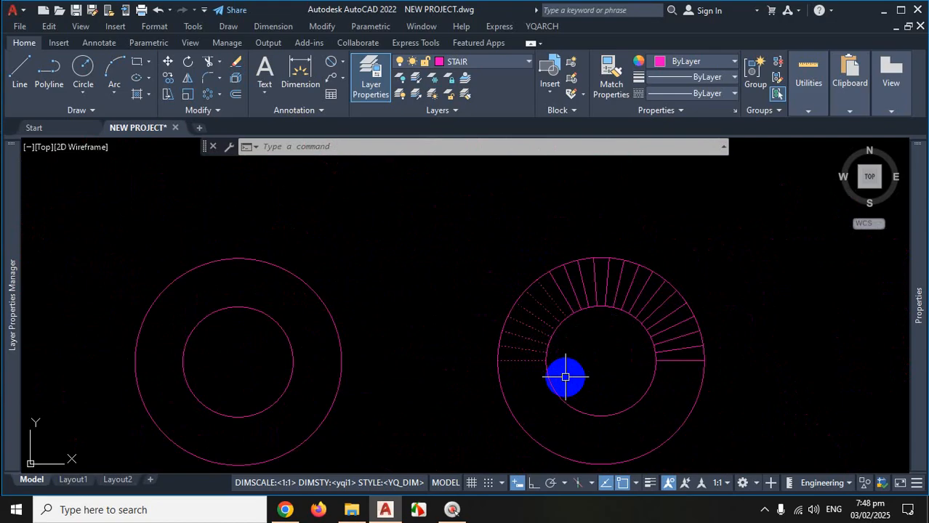
pyautogui.scroll(3, 585, 379)
pyautogui.scroll(-6, 534, 353)
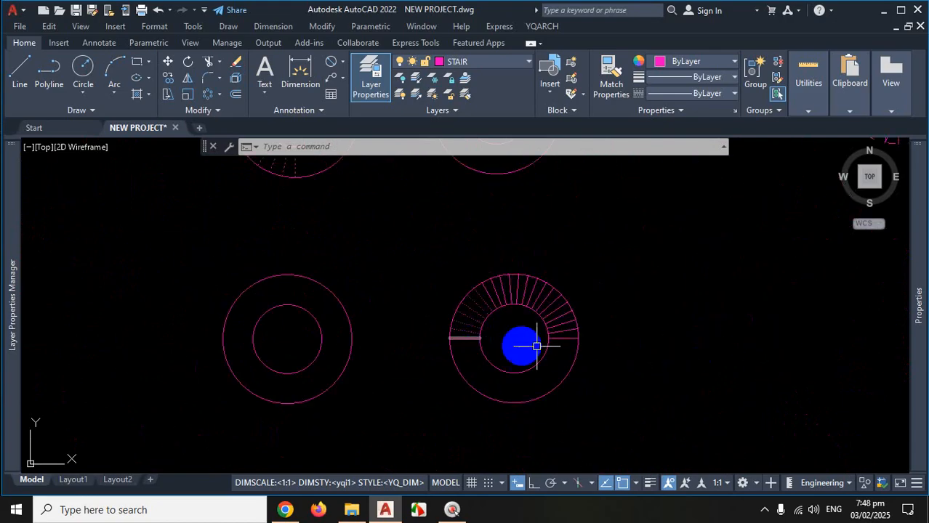
pyautogui.scroll(2, 613, 358)
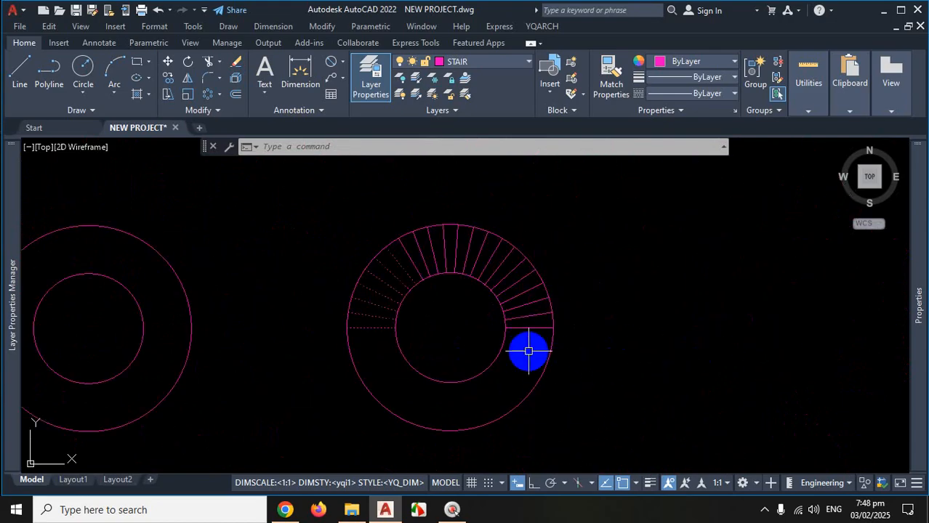
pyautogui.scroll(2, 515, 351)
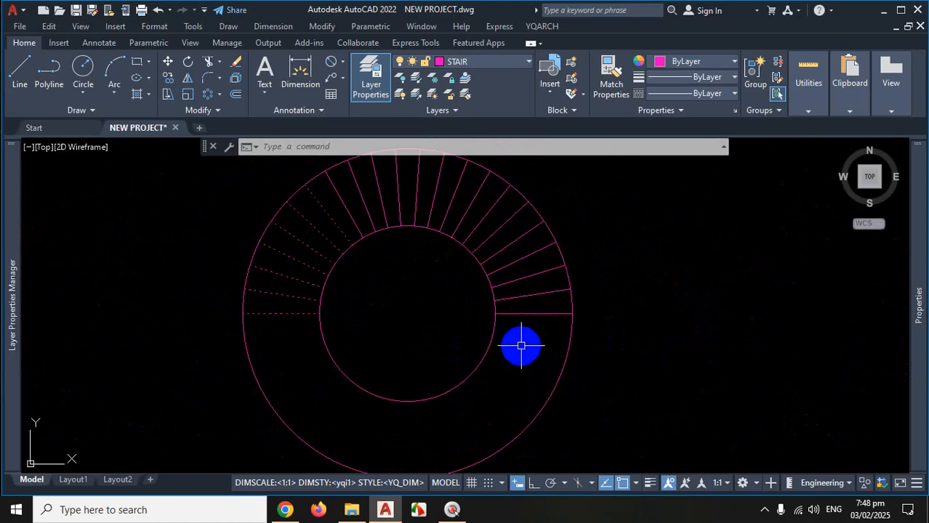
pyautogui.write('TR')
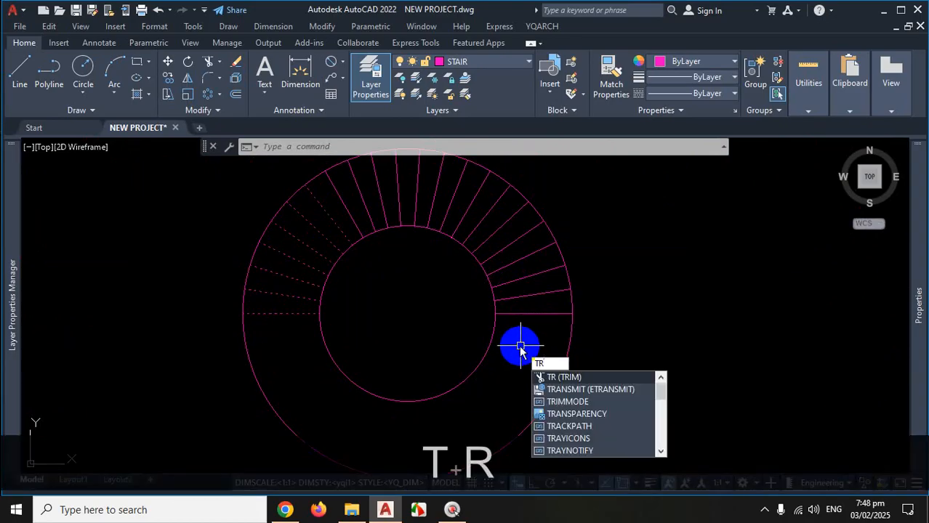
pyautogui.press('space')
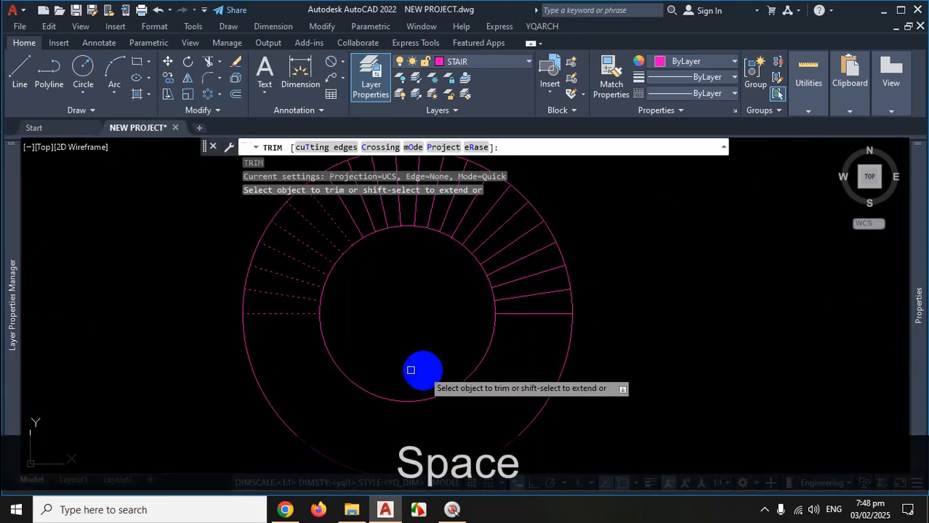
pyautogui.click(322, 330)
pyautogui.click(253, 364)
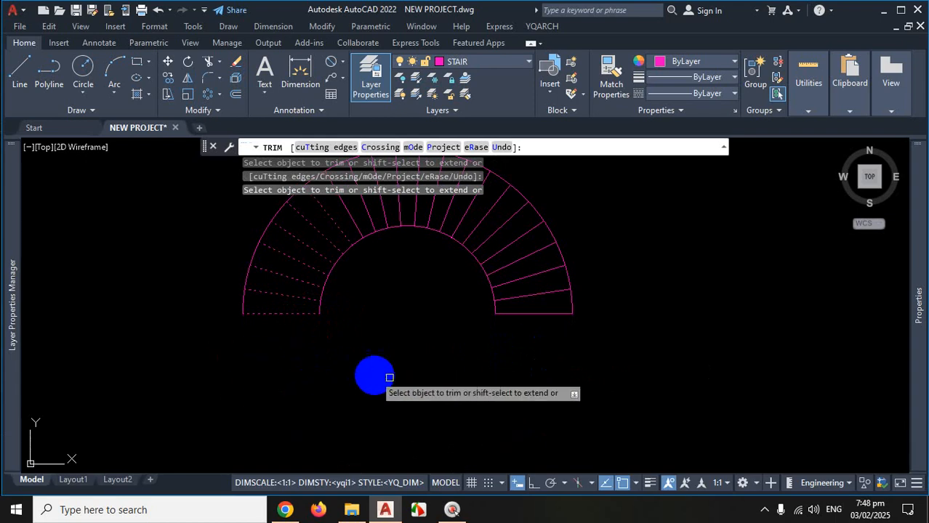
pyautogui.press('Escape')
# Try to offset the trimmed stair's outer arc inward and its inner arc outward by 2 inches, onto the tread area
pyautogui.scroll(-3, 434, 385)
pyautogui.scroll(3, 436, 363)
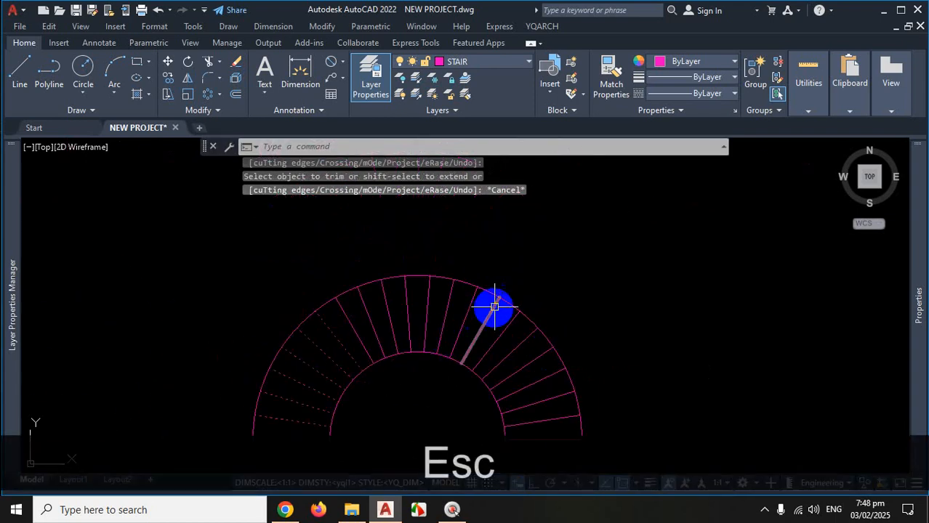
pyautogui.scroll(-2, 543, 286)
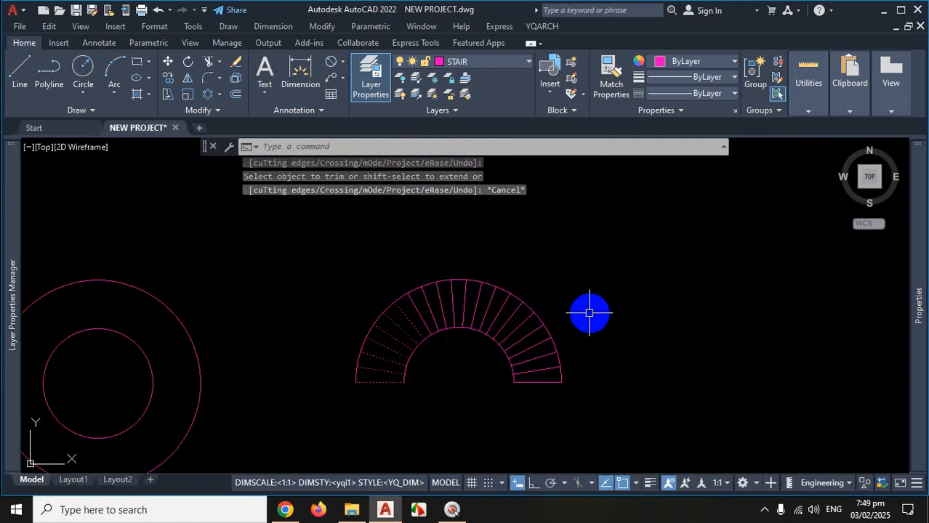
pyautogui.write('o')
pyautogui.press('Return')
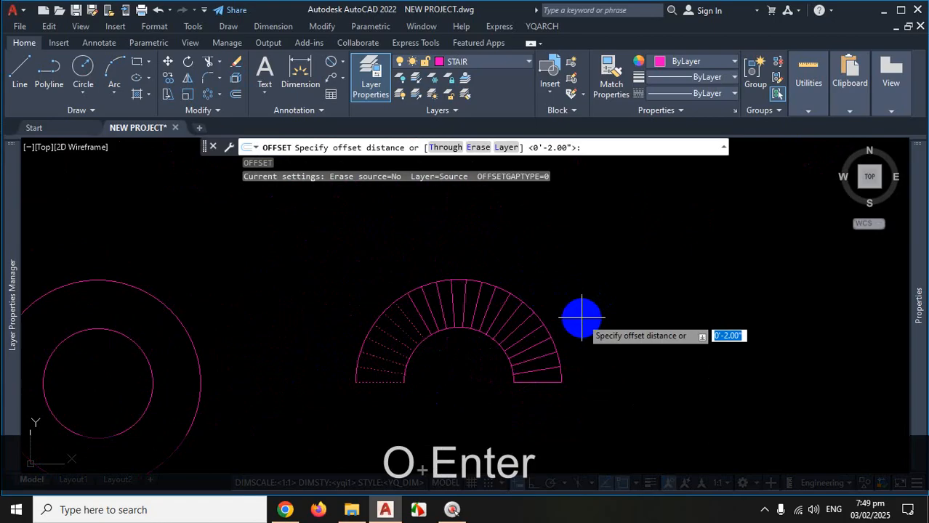
pyautogui.press('Return')
pyautogui.scroll(4, 460, 308)
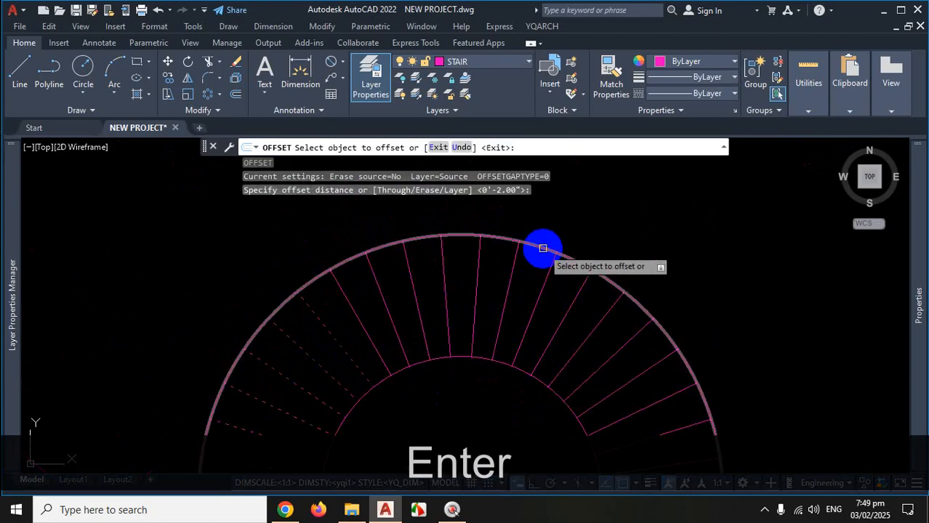
pyautogui.click(543, 248)
pyautogui.click(529, 294)
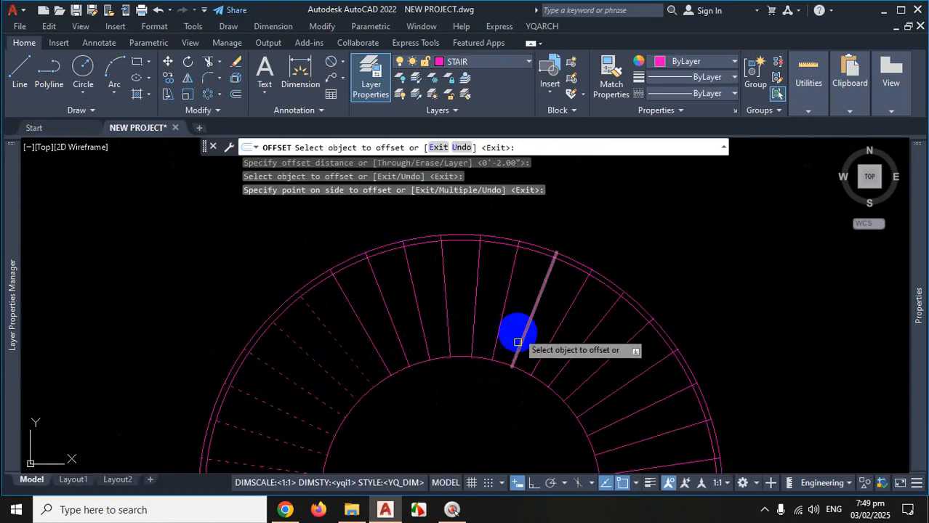
pyautogui.scroll(2, 514, 348)
pyautogui.click(489, 361)
pyautogui.click(498, 328)
pyautogui.scroll(-5, 498, 325)
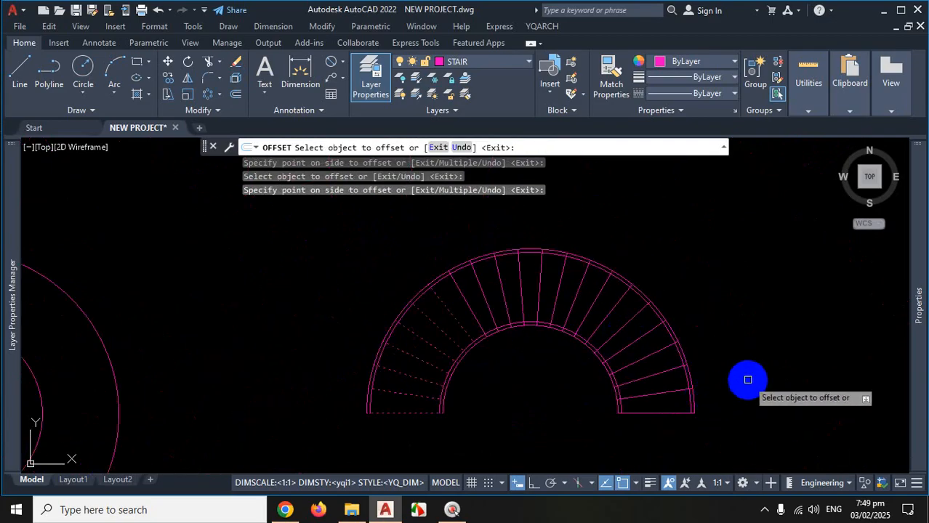
# Examine where the tread lines cross the gaps between the stair's original and offset edge arcs
pyautogui.scroll(3, 581, 274)
pyautogui.scroll(-3, 605, 292)
pyautogui.scroll(5, 605, 292)
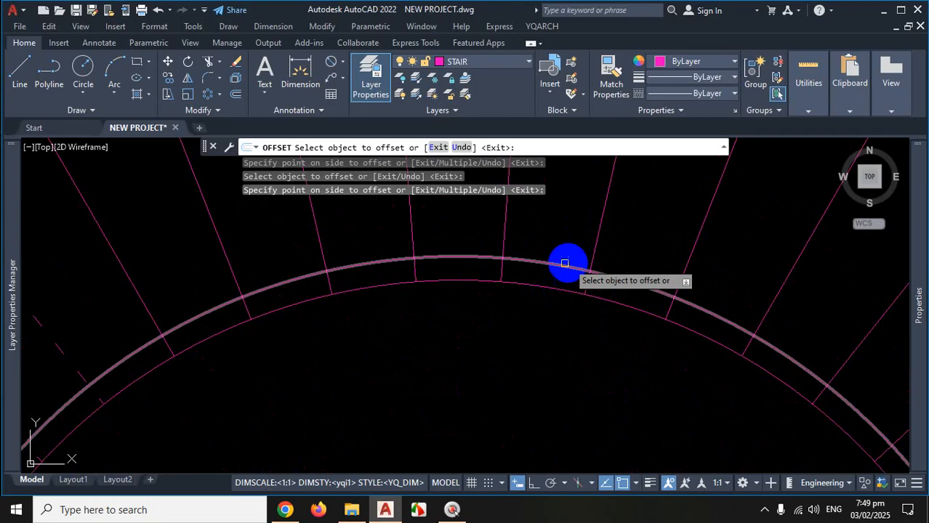
pyautogui.scroll(-4, 566, 261)
pyautogui.scroll(4, 581, 218)
pyautogui.scroll(-4, 605, 255)
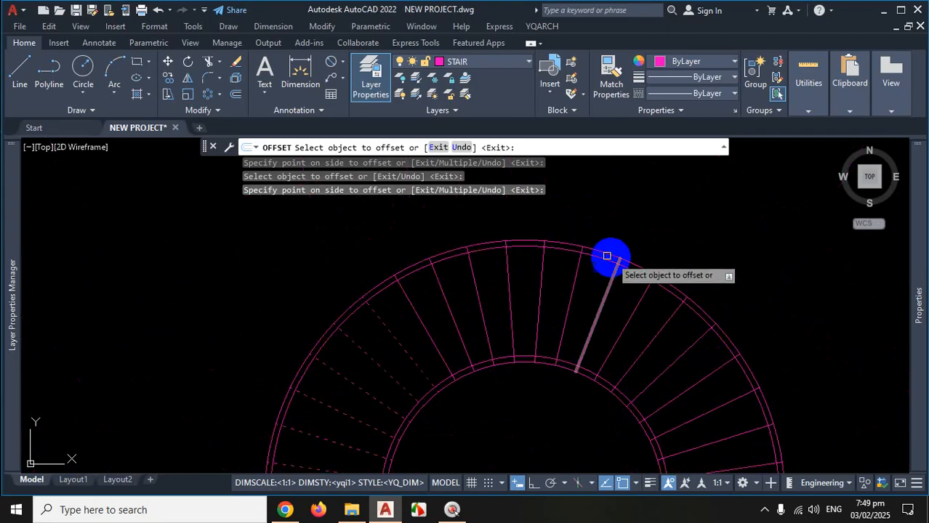
pyautogui.press('Escape')
pyautogui.scroll(4, 580, 250)
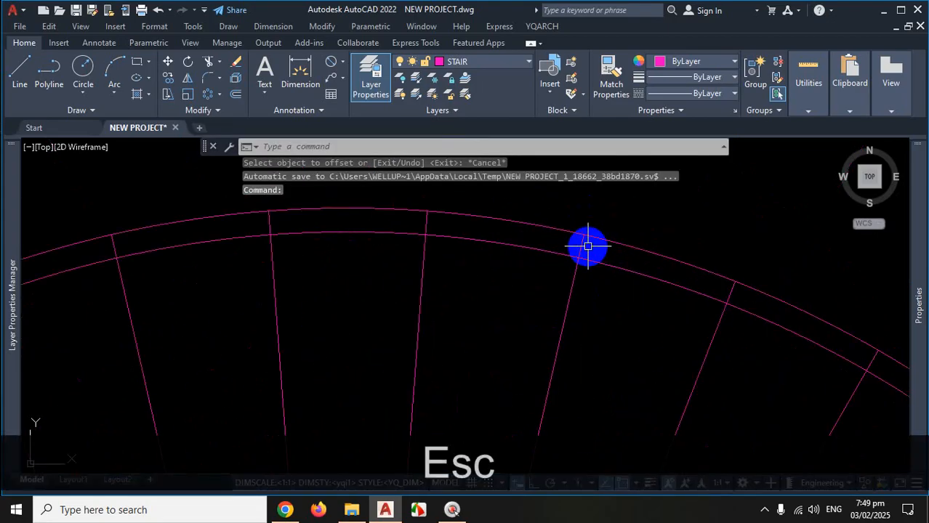
pyautogui.scroll(-4, 588, 246)
pyautogui.scroll(5, 659, 401)
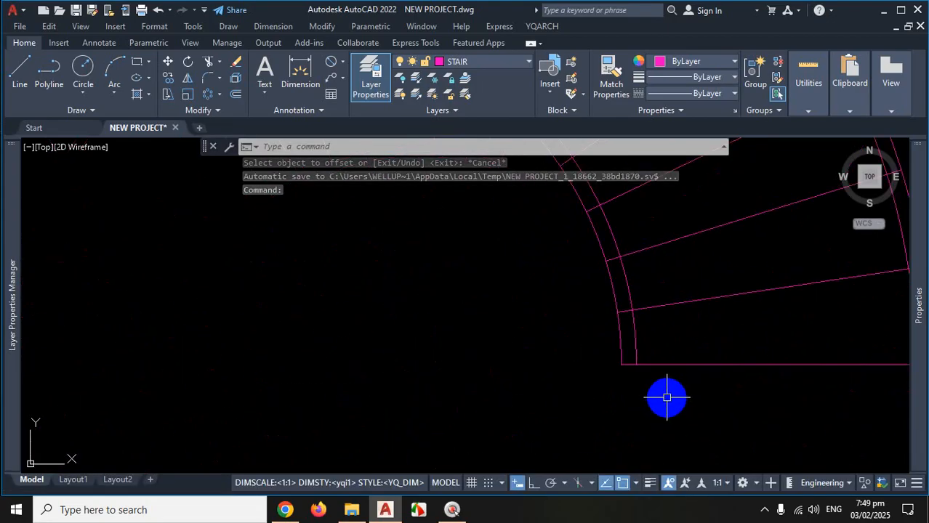
# Try trimming the ends of the first two treads above the solid end line individually, between the two inner arcs
pyautogui.write('tr')
pyautogui.press('space')
pyautogui.scroll(-4, 631, 331)
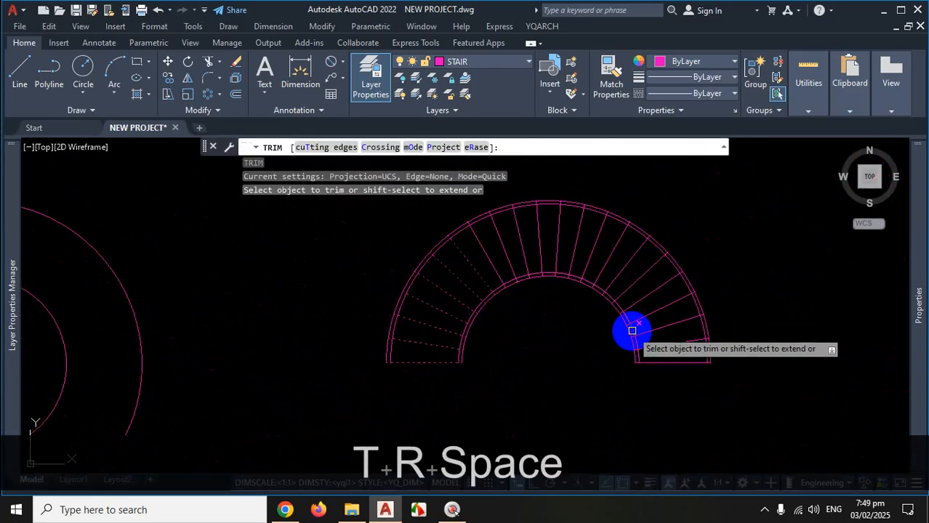
pyautogui.scroll(5, 631, 331)
pyautogui.click(644, 407)
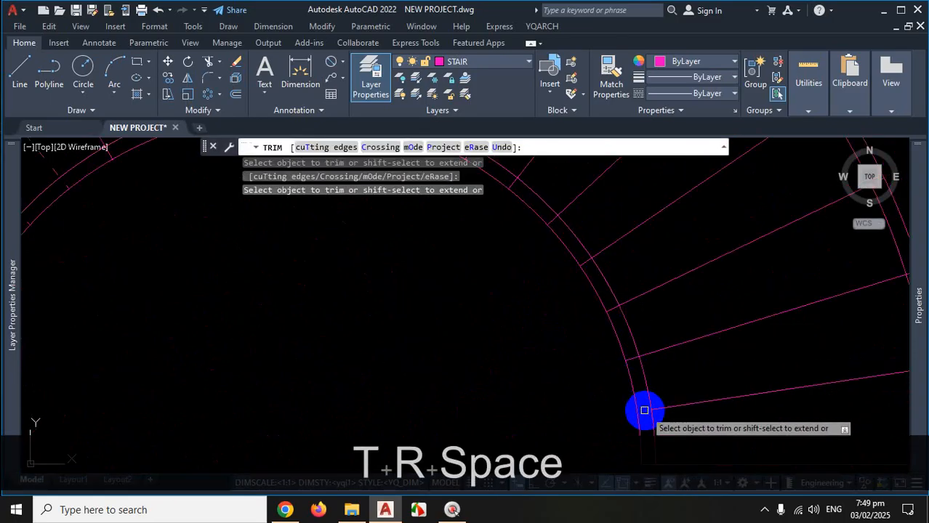
pyautogui.click(636, 360)
pyautogui.scroll(-5, 609, 321)
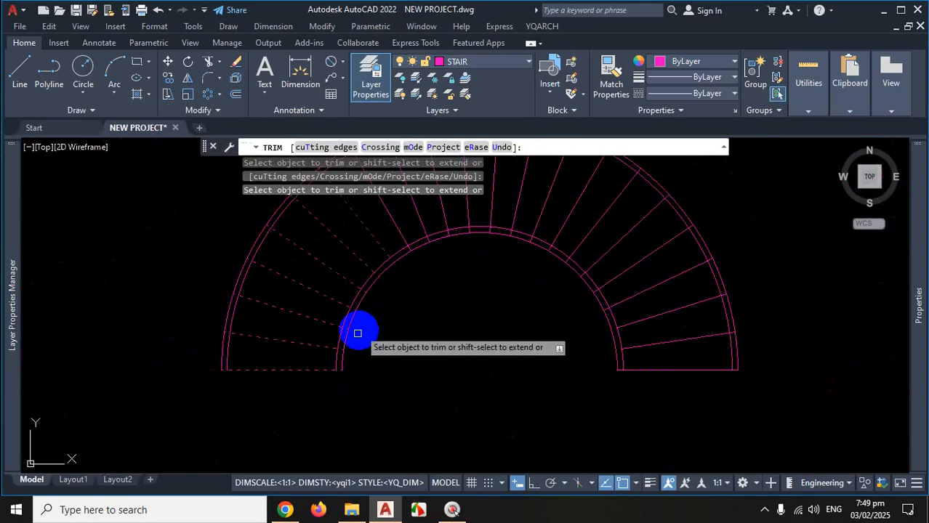
pyautogui.scroll(2, 571, 250)
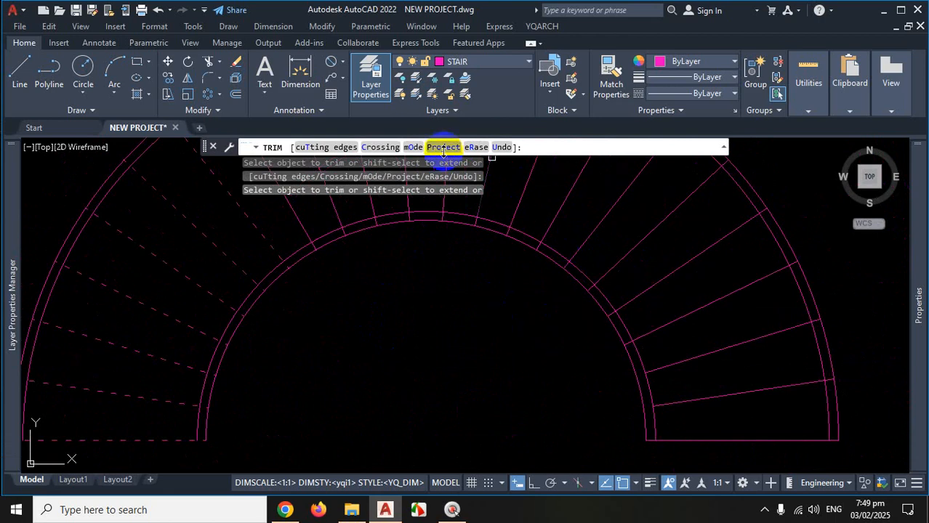
# Try trimming several more solid tread ends between the two inner arcs with a freehand fence
pyautogui.scroll(-3, 432, 261)
pyautogui.scroll(3, 536, 286)
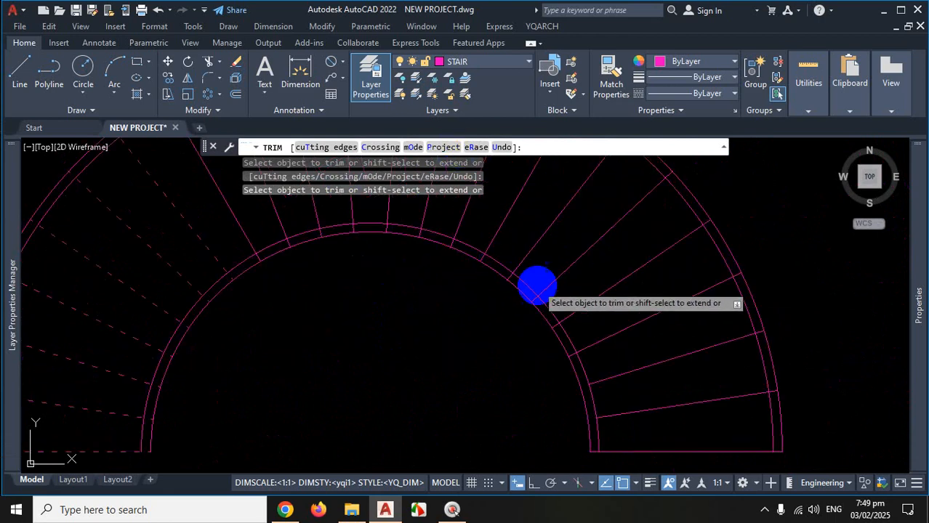
pyautogui.scroll(3, 597, 418)
pyautogui.scroll(-4, 555, 406)
pyautogui.scroll(4, 565, 420)
pyautogui.scroll(1, 545, 291)
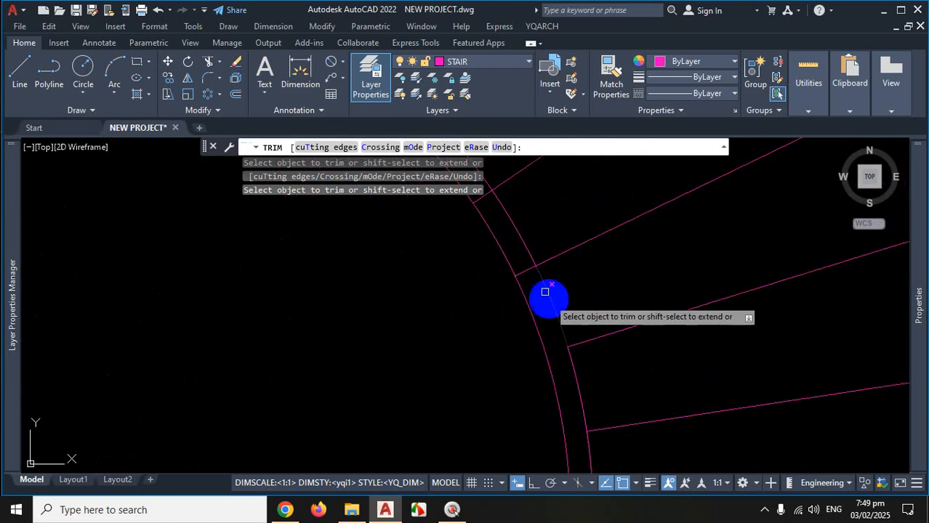
pyautogui.click(530, 283)
pyautogui.scroll(-4, 492, 209)
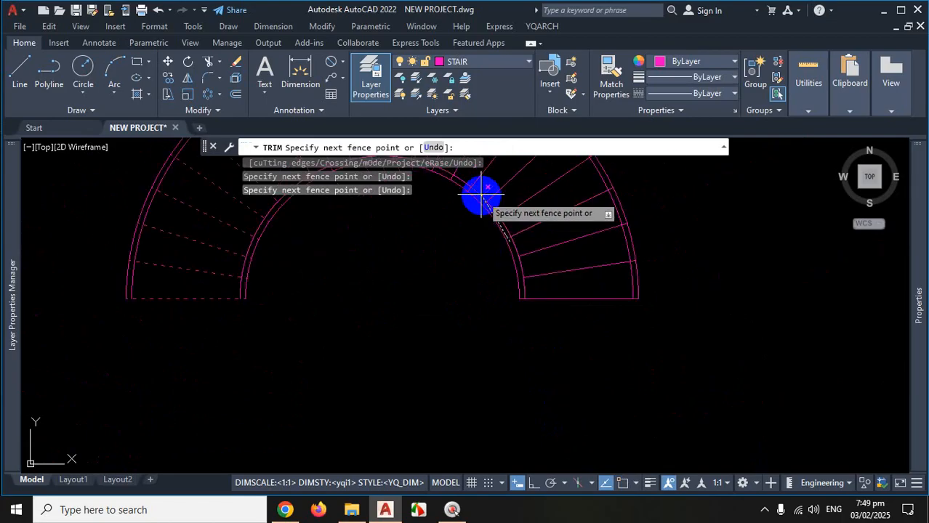
pyautogui.scroll(4, 476, 193)
pyautogui.scroll(2, 508, 223)
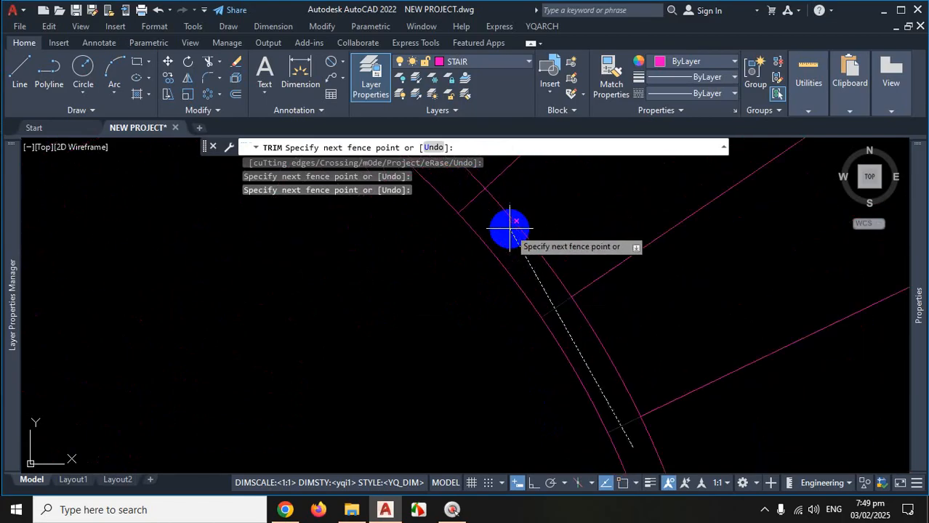
pyautogui.press('Return')
pyautogui.scroll(-5, 491, 269)
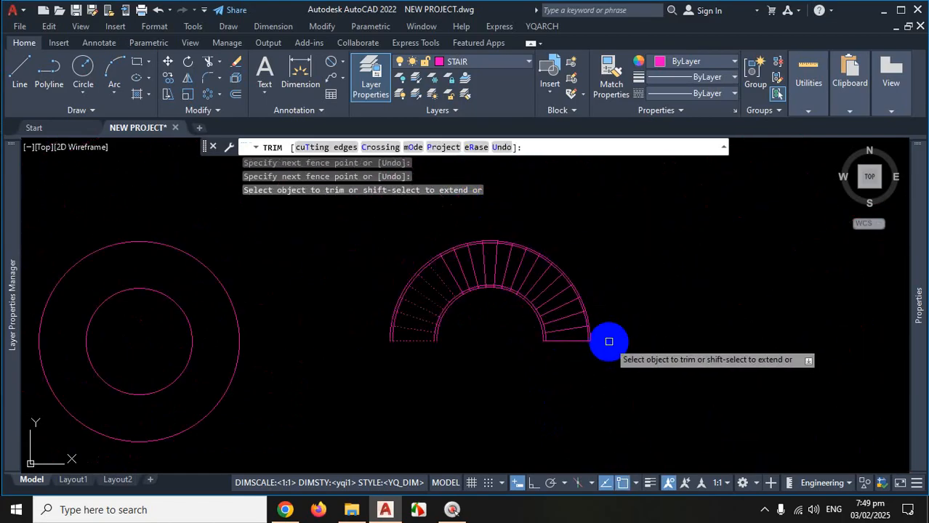
pyautogui.press('Escape')
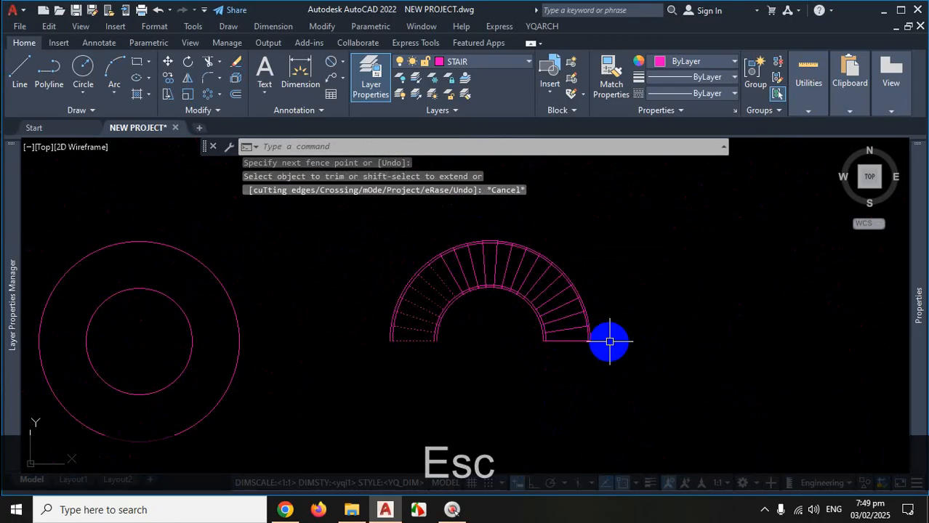
# Undo the tread-end trims and the inward double-edge offsets on the semicircular stair
pyautogui.hotkey('ctrl', 'z')
pyautogui.hotkey('ctrl', 'z')
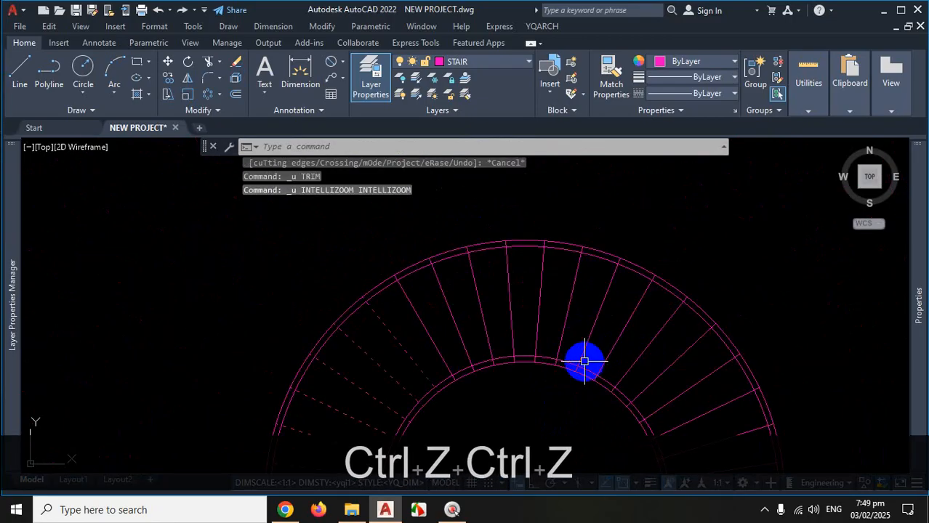
pyautogui.hotkey('ctrl', 'z')
pyautogui.scroll(-4, 597, 340)
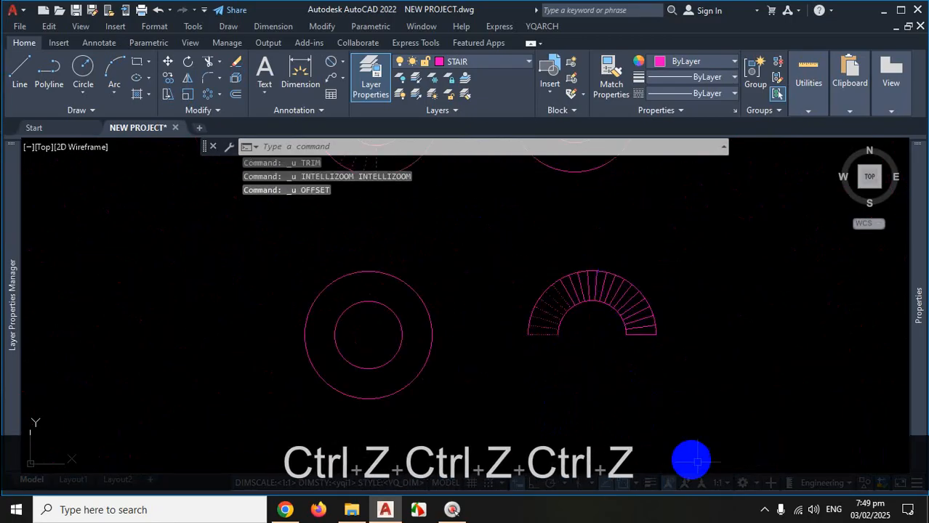
pyautogui.click(764, 511)
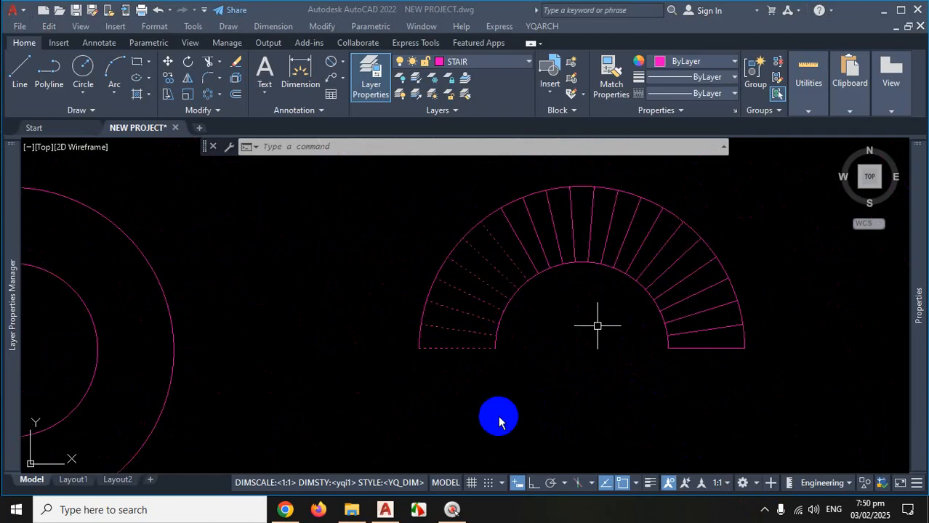
# Offset the semicircular stair's outer arc 2 inches inward, toward the treads
pyautogui.press('o')
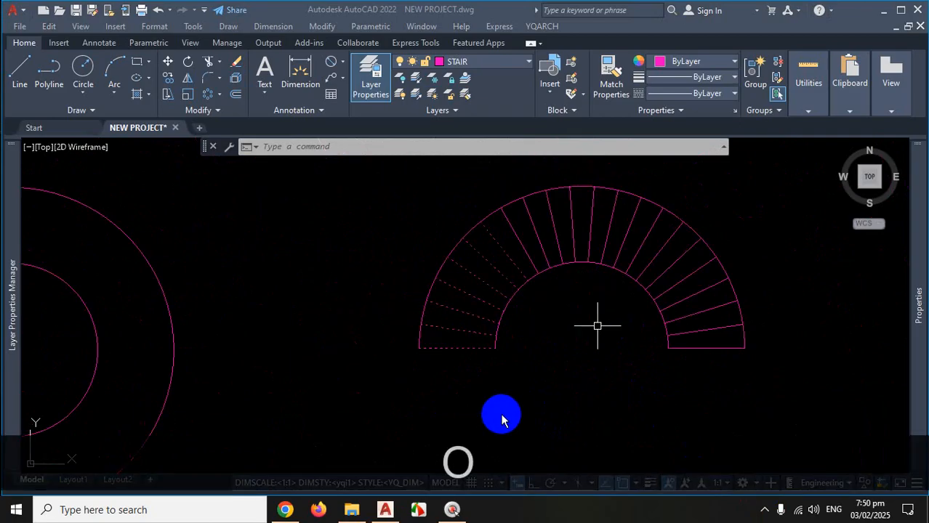
pyautogui.click(503, 412)
pyautogui.press('Return')
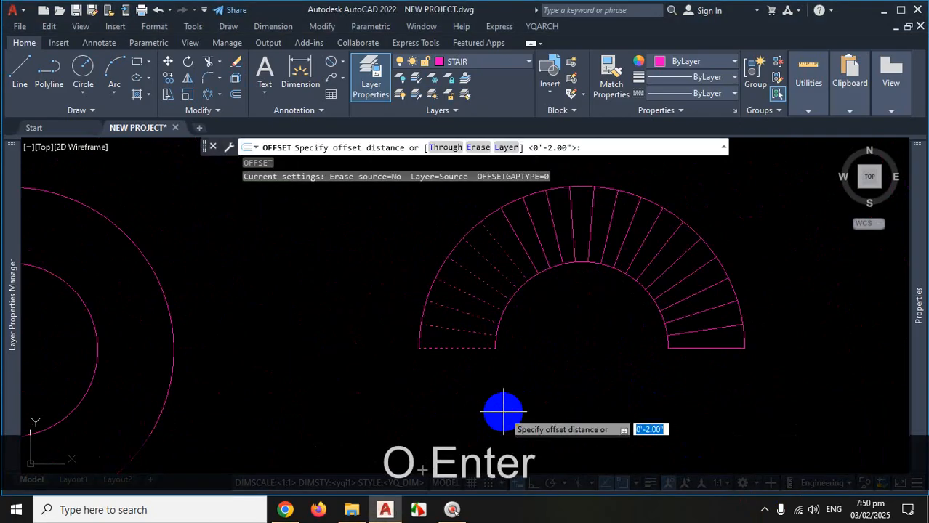
pyautogui.write('2')
pyautogui.press('Return')
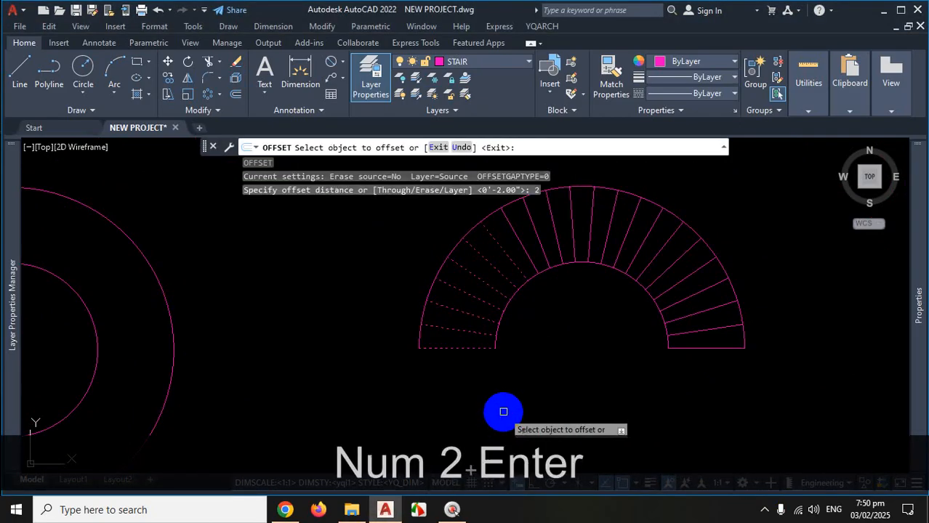
pyautogui.scroll(3, 727, 226)
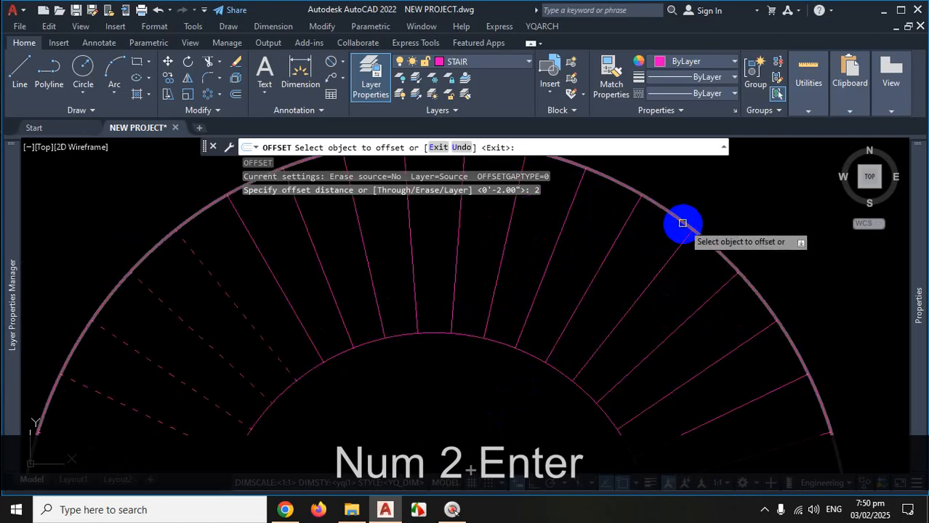
pyautogui.click(669, 213)
pyautogui.click(647, 244)
pyautogui.scroll(-3, 654, 247)
# Offset the semicircular stair's inner arc 2 inches outward, toward the treads, and finish offsetting
pyautogui.scroll(4, 591, 274)
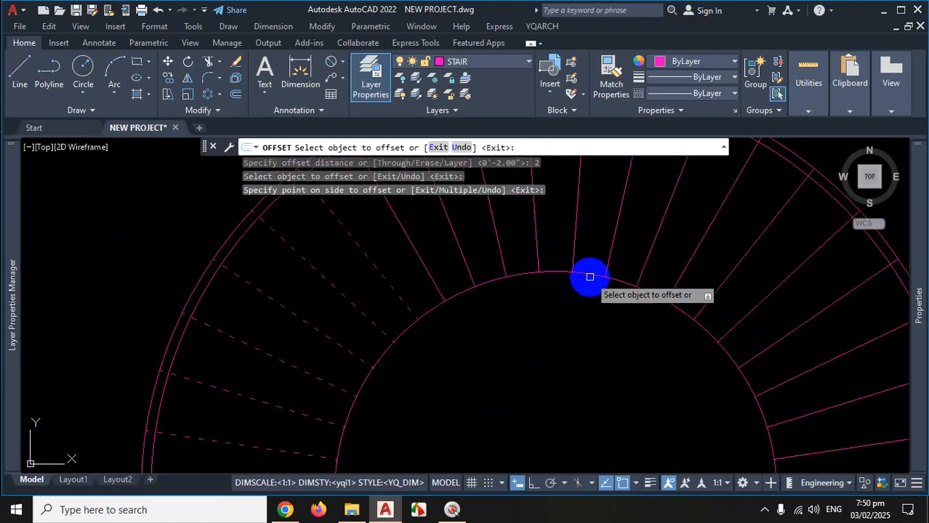
pyautogui.scroll(-1, 625, 279)
pyautogui.click(628, 292)
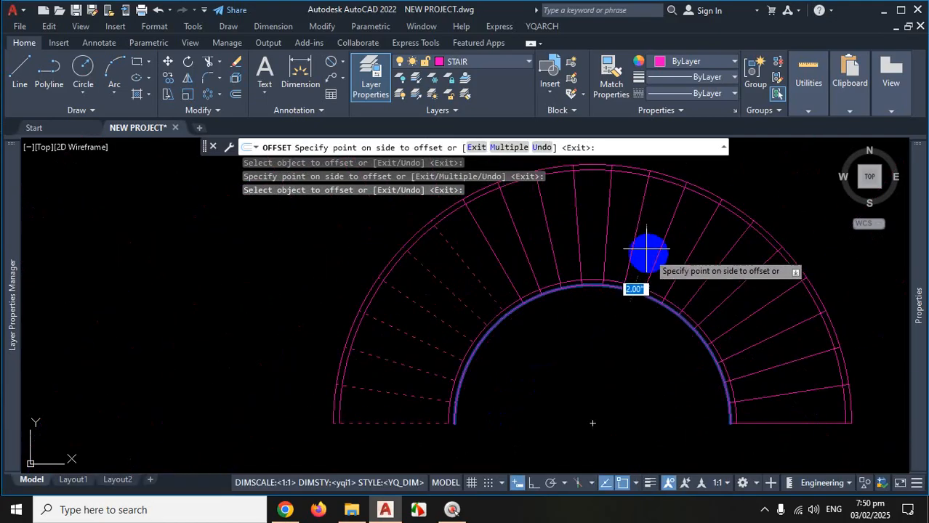
pyautogui.click(616, 237)
pyautogui.scroll(1, 616, 283)
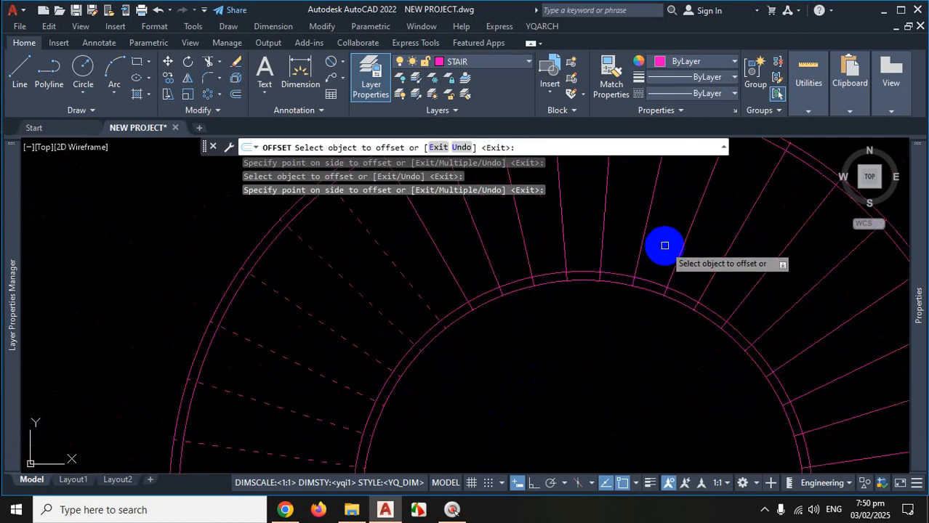
pyautogui.scroll(-1, 650, 262)
pyautogui.scroll(-2, 625, 343)
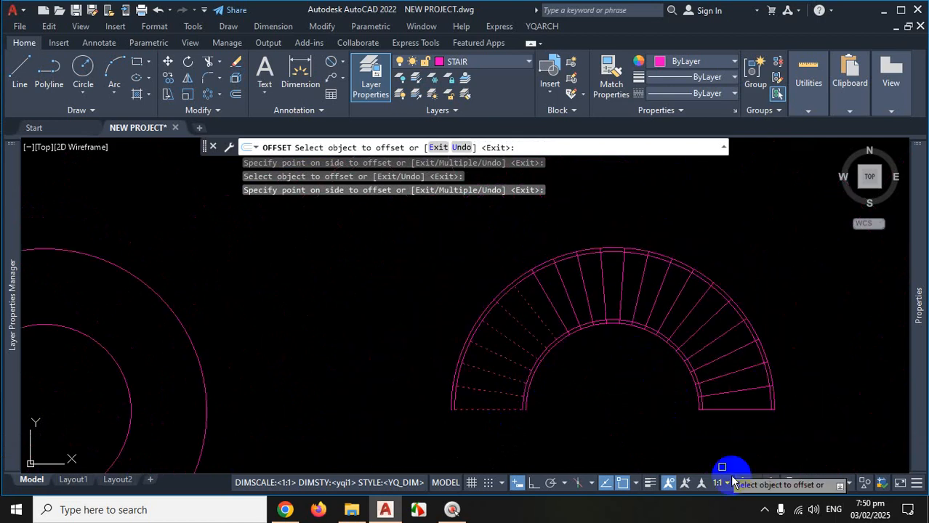
pyautogui.click(764, 509)
pyautogui.click(765, 455)
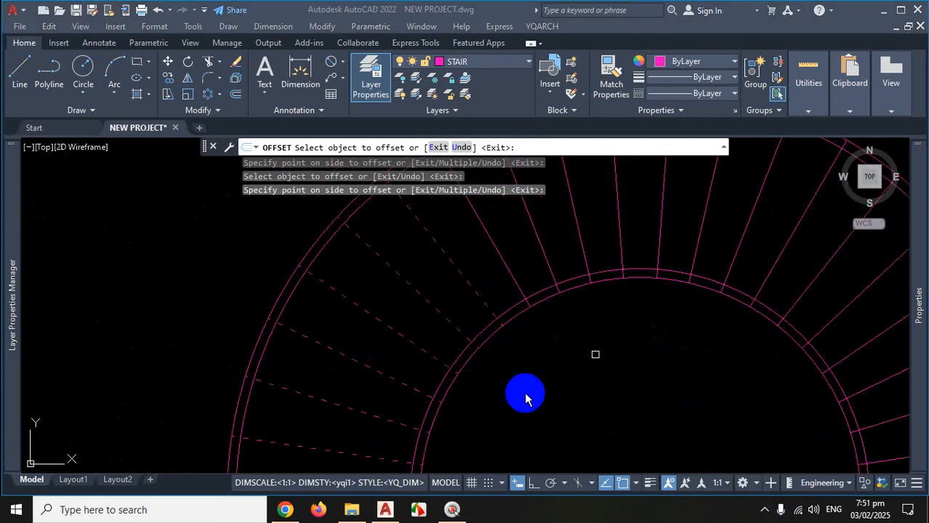
pyautogui.scroll(-4, 558, 356)
pyautogui.press('Escape')
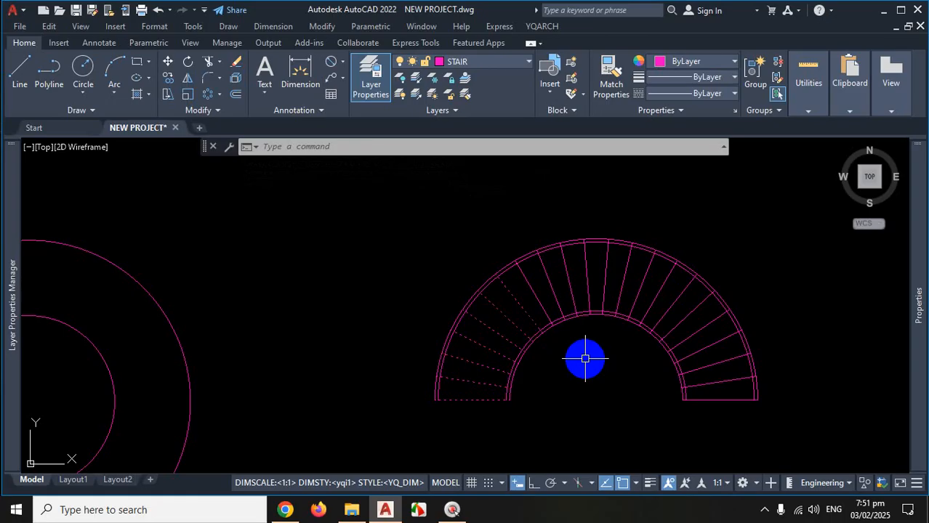
pyautogui.write('EXTR')
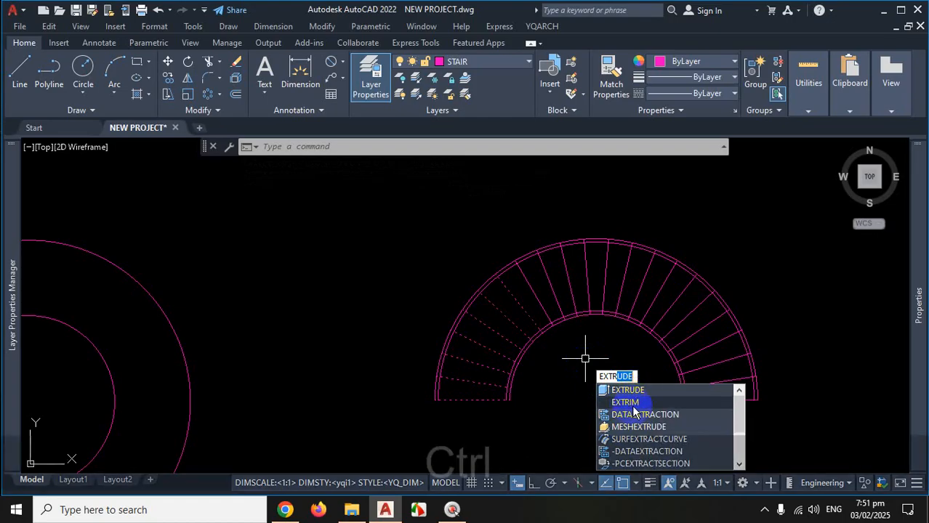
pyautogui.hotkey('ctrl', '1')
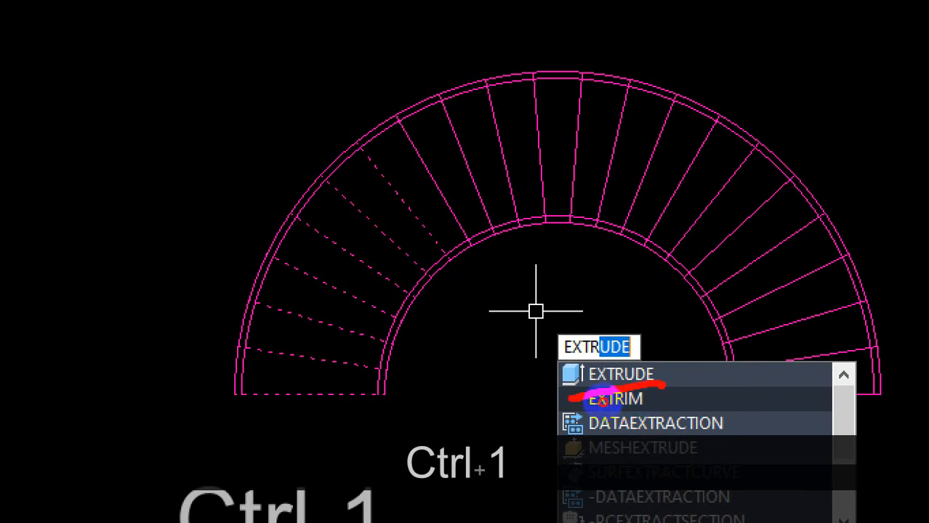
pyautogui.moveTo(626, 423); pyautogui.dragTo(639, 398)
pyautogui.press('Escape')
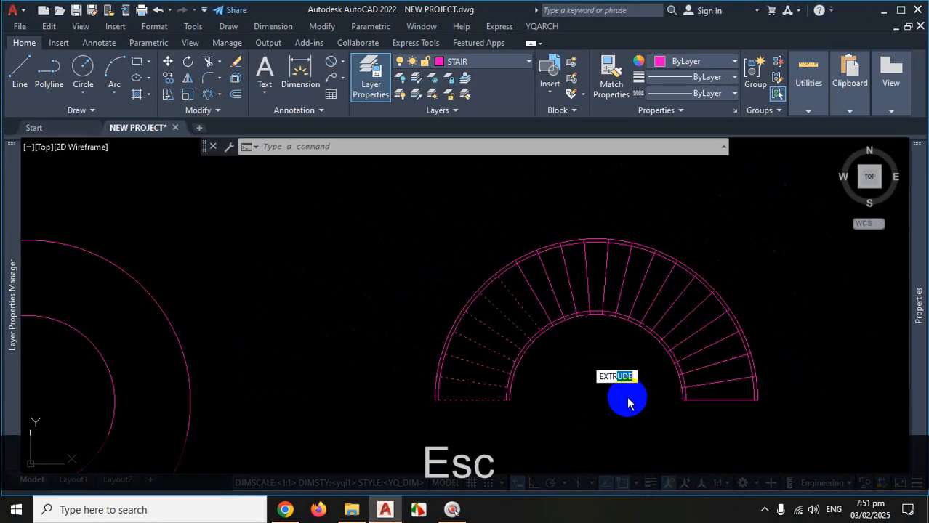
pyautogui.write('IM')
pyautogui.press('Return')
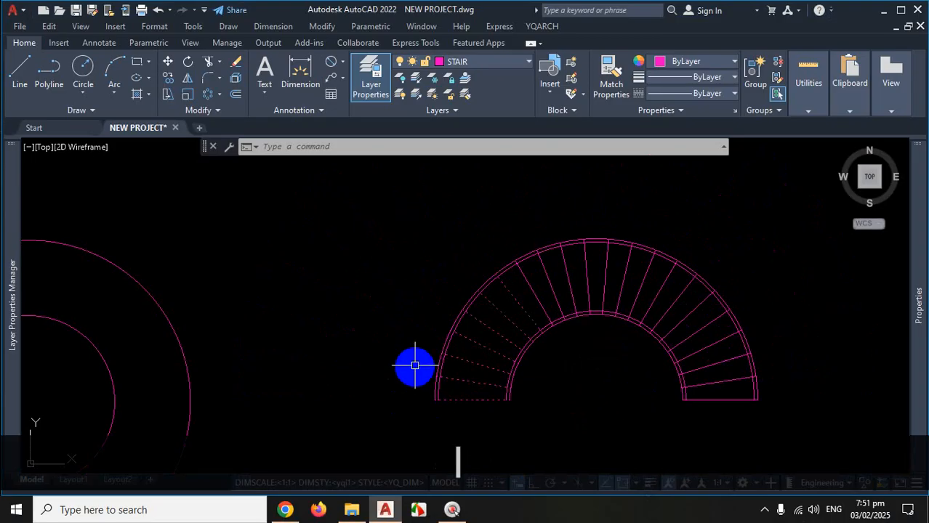
pyautogui.press('Escape')
pyautogui.press('Escape')
# Trim all tread ends between the two outer arcs with EXTRIM, using the inward offset arc as the cutting edge
pyautogui.write('E')
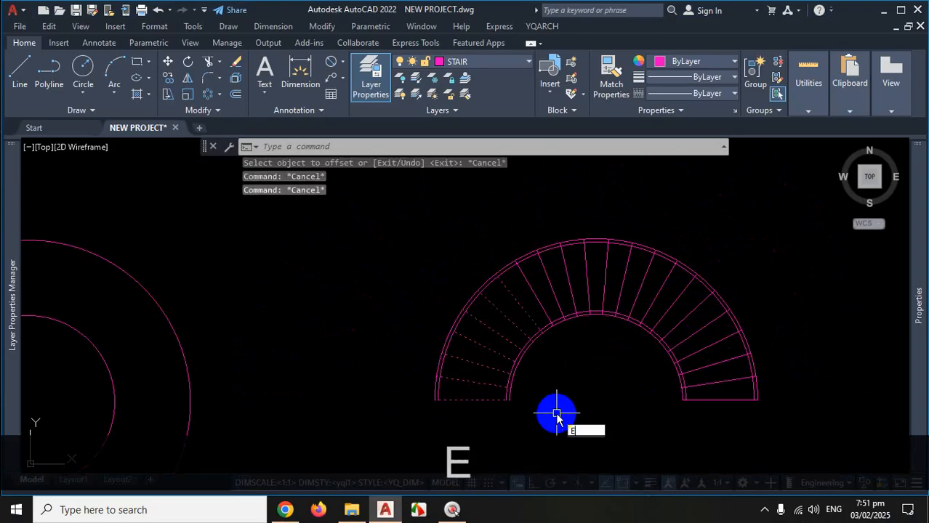
pyautogui.write('XTRUDE')
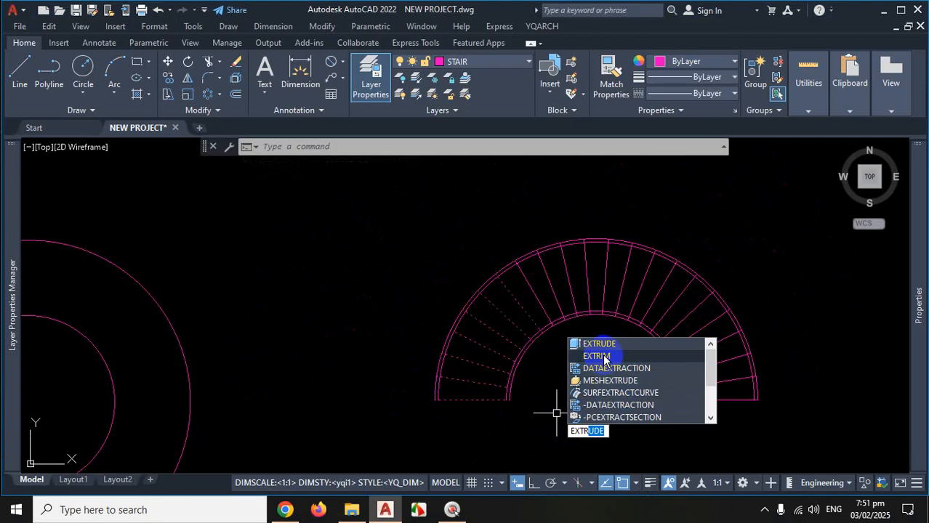
pyautogui.click(603, 355)
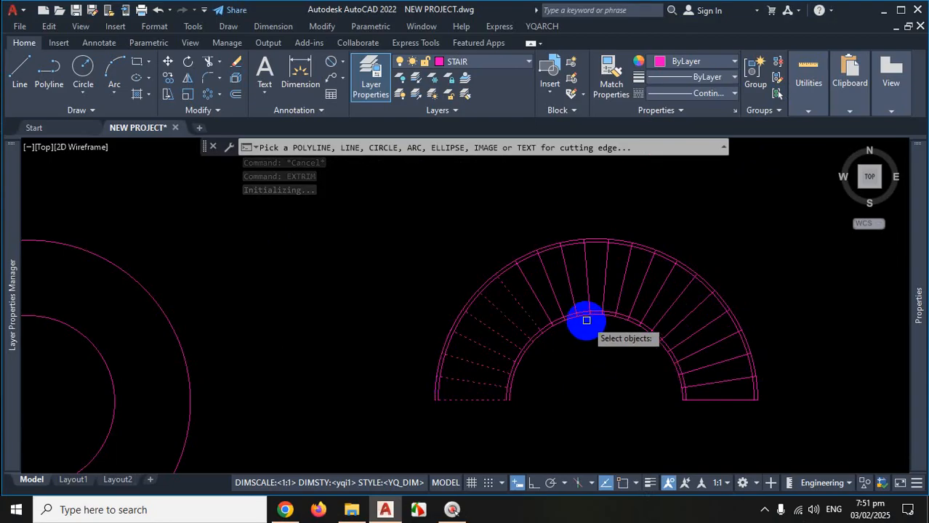
pyautogui.scroll(3, 601, 322)
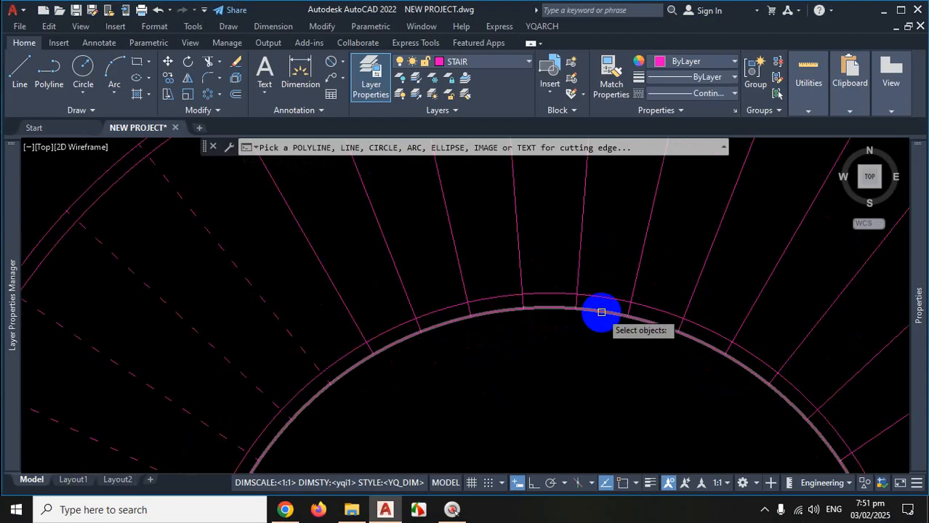
pyautogui.scroll(-8, 600, 312)
pyautogui.scroll(7, 599, 290)
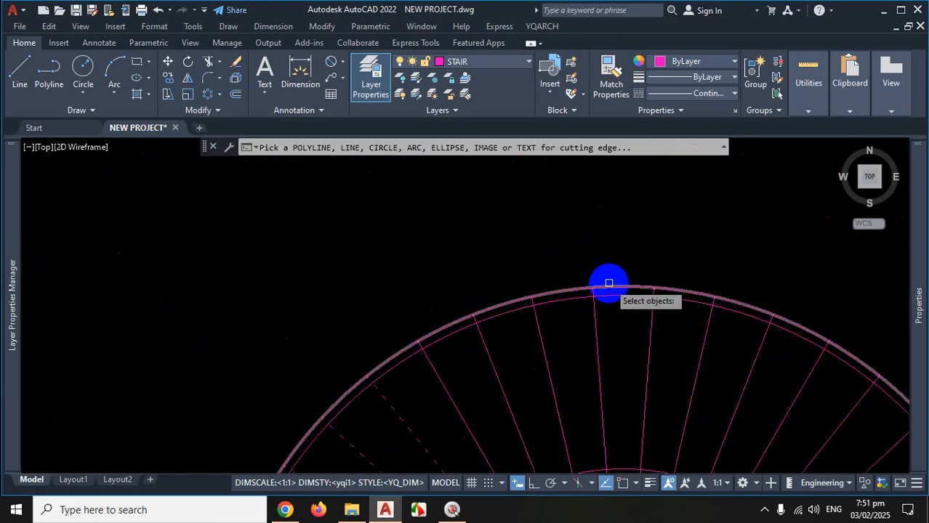
pyautogui.scroll(-2, 609, 283)
pyautogui.scroll(2, 622, 298)
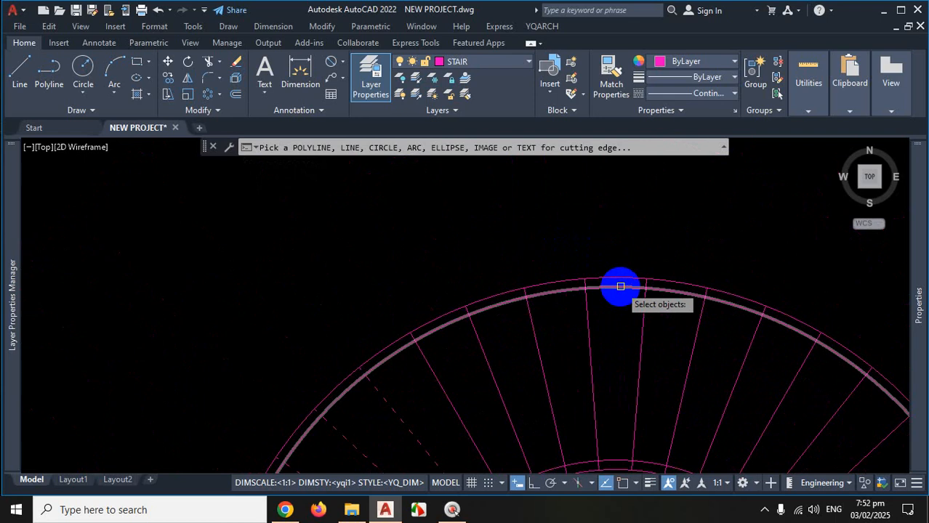
pyautogui.click(620, 286)
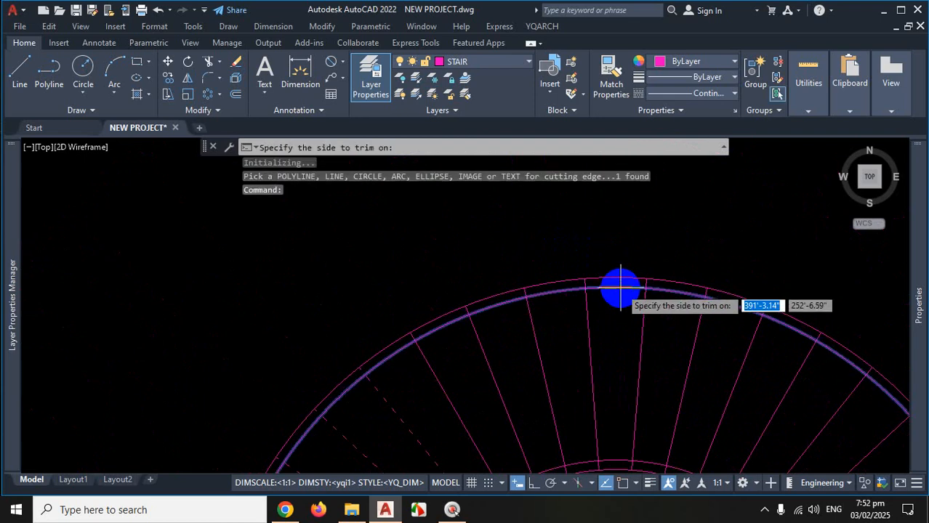
pyautogui.scroll(4, 620, 286)
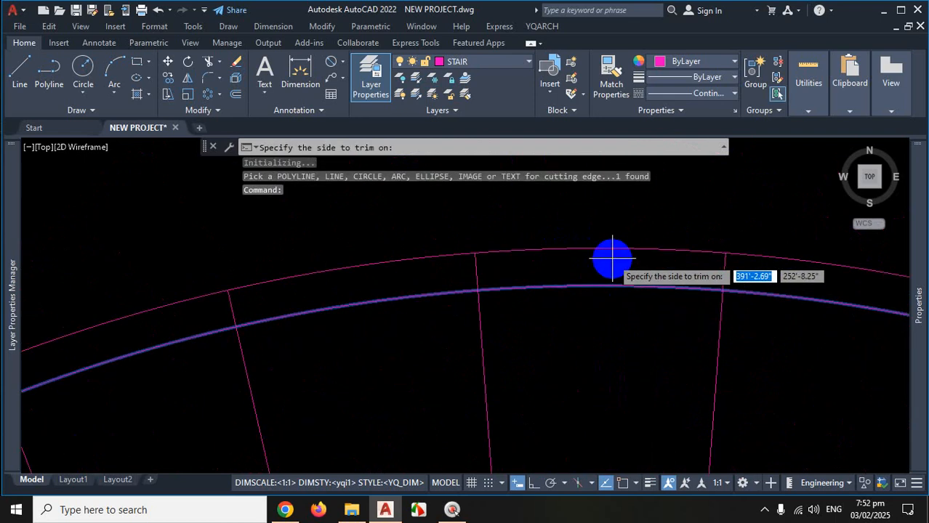
pyautogui.scroll(-4, 612, 258)
pyautogui.click(614, 259)
pyautogui.scroll(4, 655, 266)
pyautogui.scroll(-1, 491, 270)
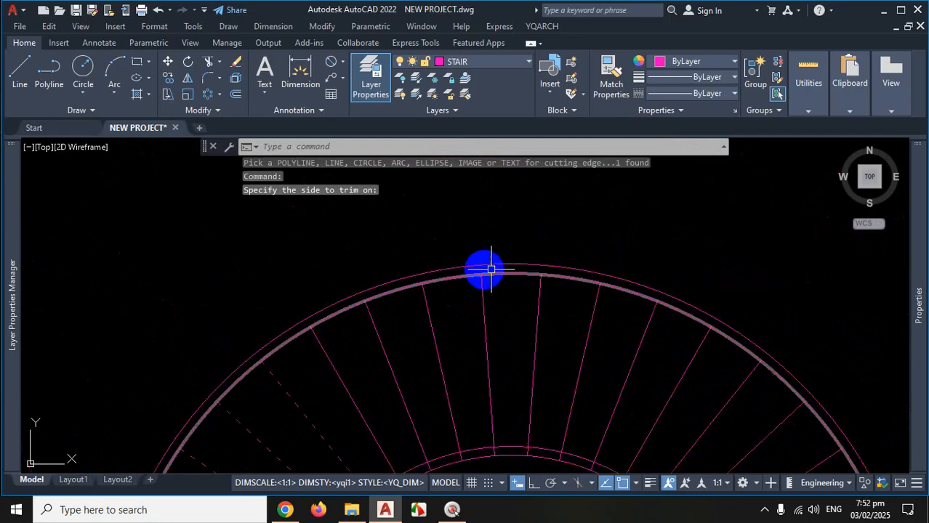
pyautogui.scroll(-5, 601, 328)
pyautogui.scroll(8, 657, 399)
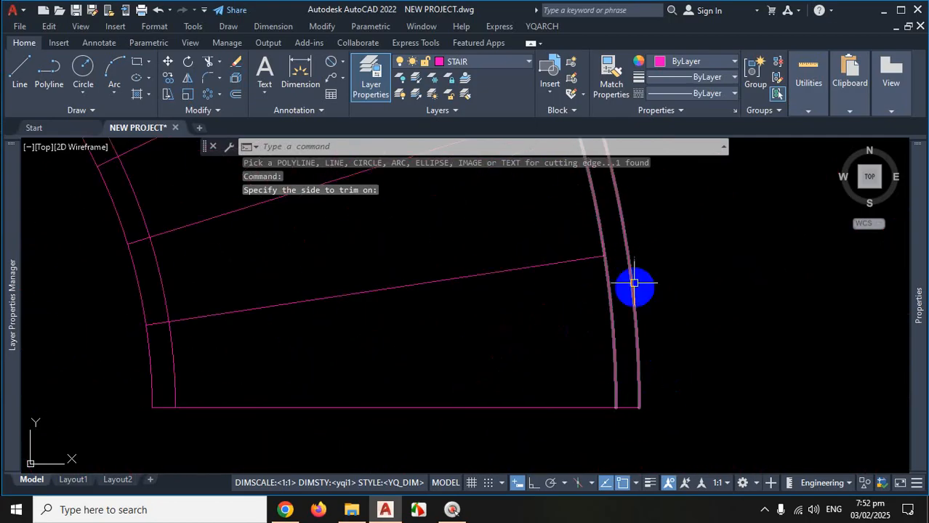
pyautogui.scroll(-4, 560, 247)
pyautogui.scroll(4, 555, 213)
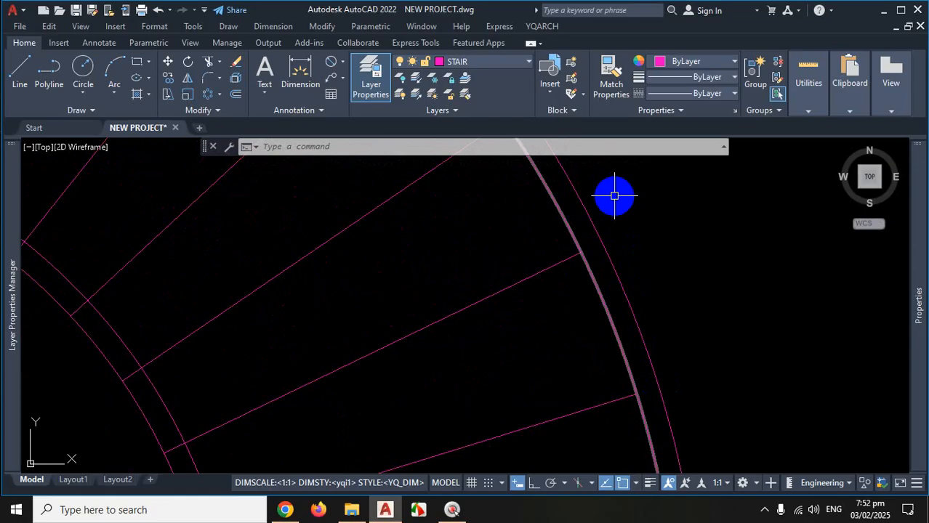
pyautogui.scroll(-5, 624, 216)
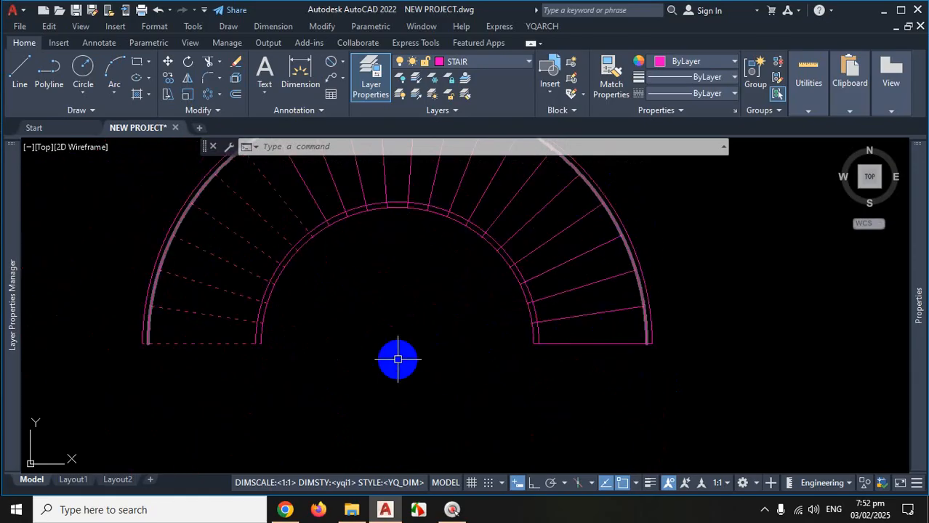
pyautogui.press('Escape')
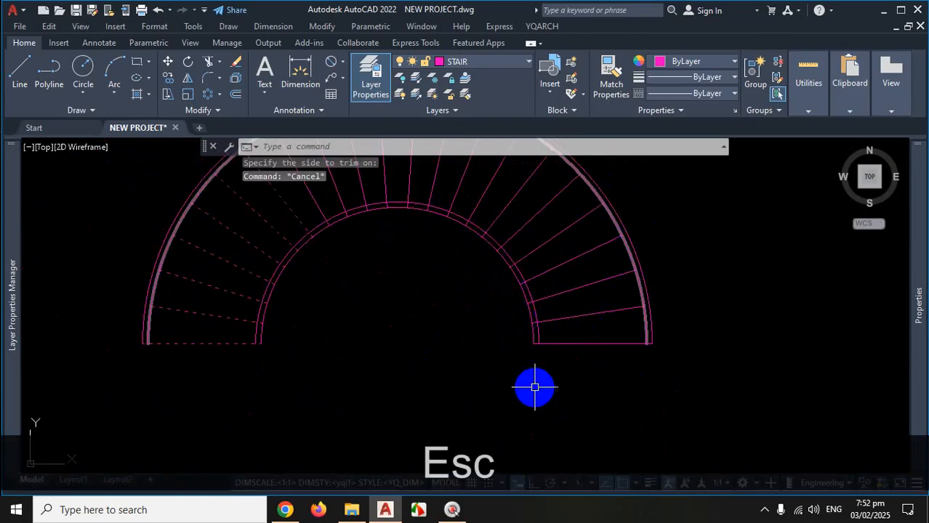
# Trim all tread ends between the two inner arcs with EXTRIM, using the outward offset arc as the cutting edge
pyautogui.scroll(-2, 545, 387)
pyautogui.scroll(4, 489, 297)
pyautogui.write('E')
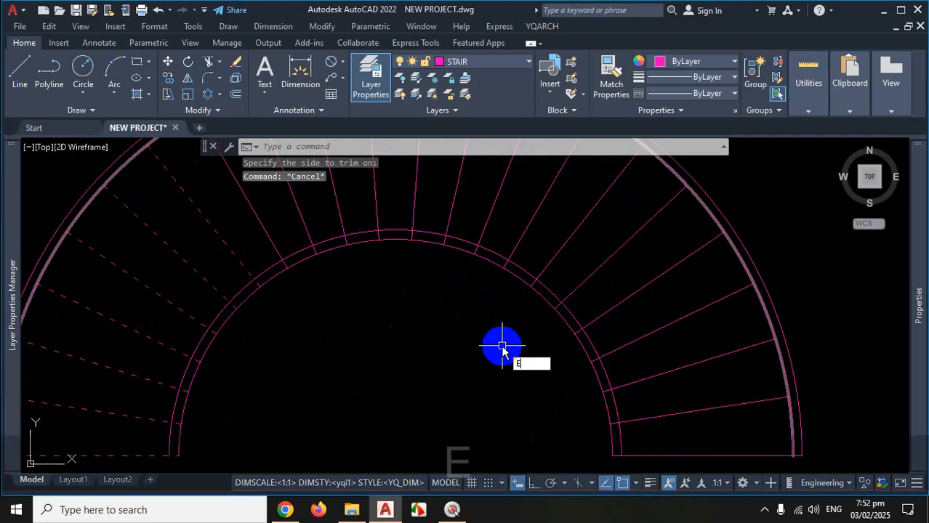
pyautogui.write('XTRIM')
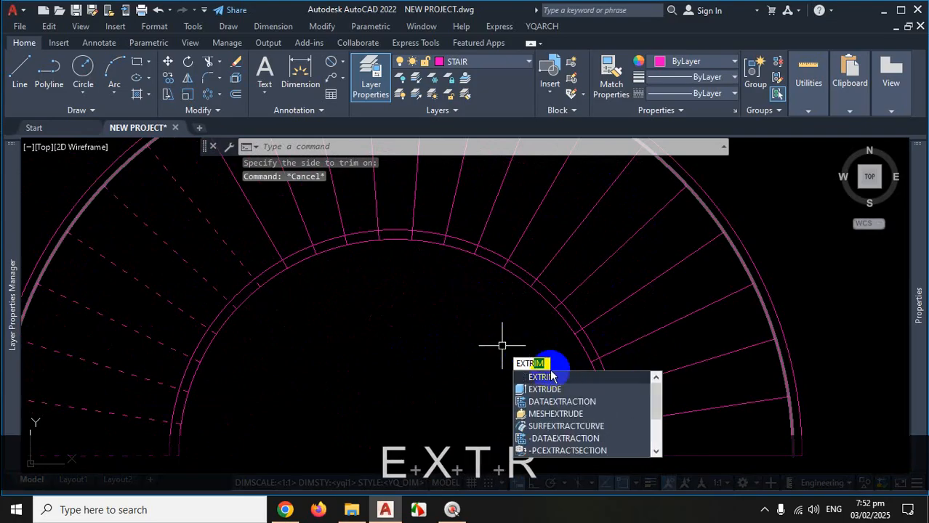
pyautogui.click(560, 378)
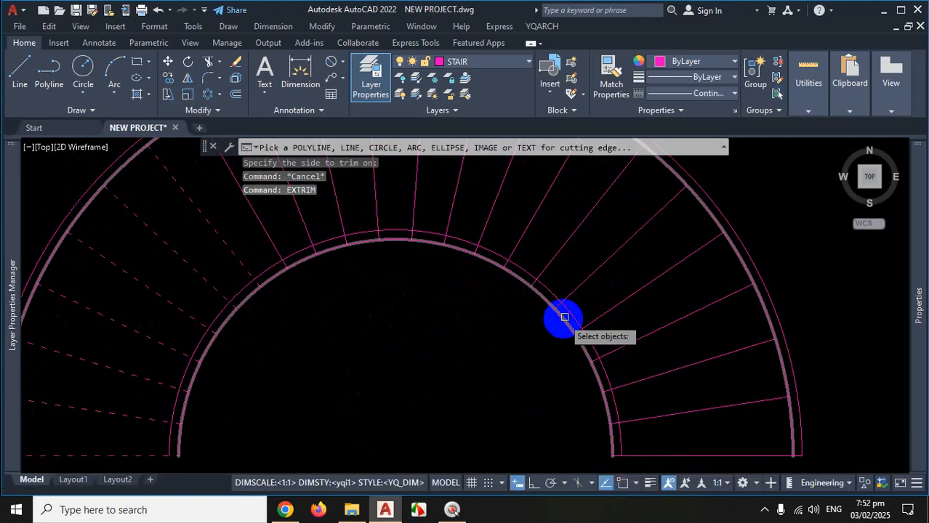
pyautogui.scroll(4, 565, 316)
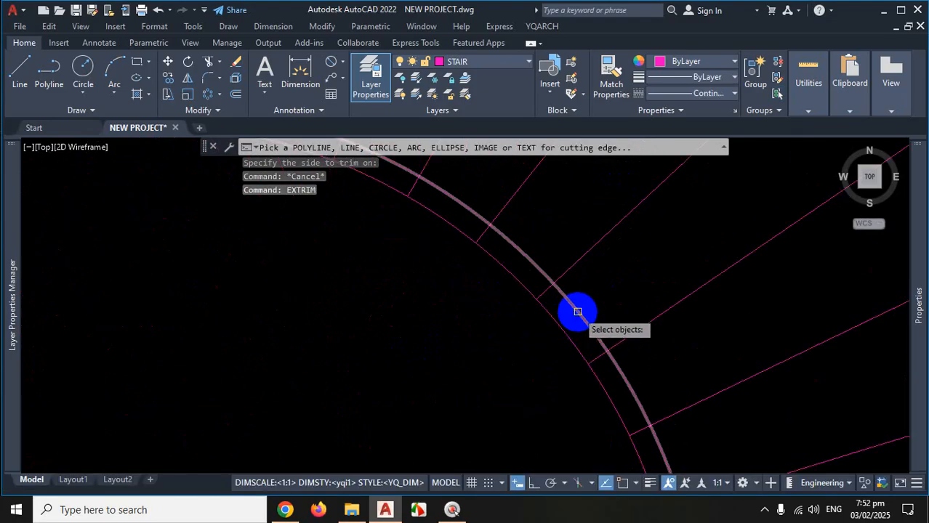
pyautogui.click(577, 312)
pyautogui.scroll(-3, 555, 334)
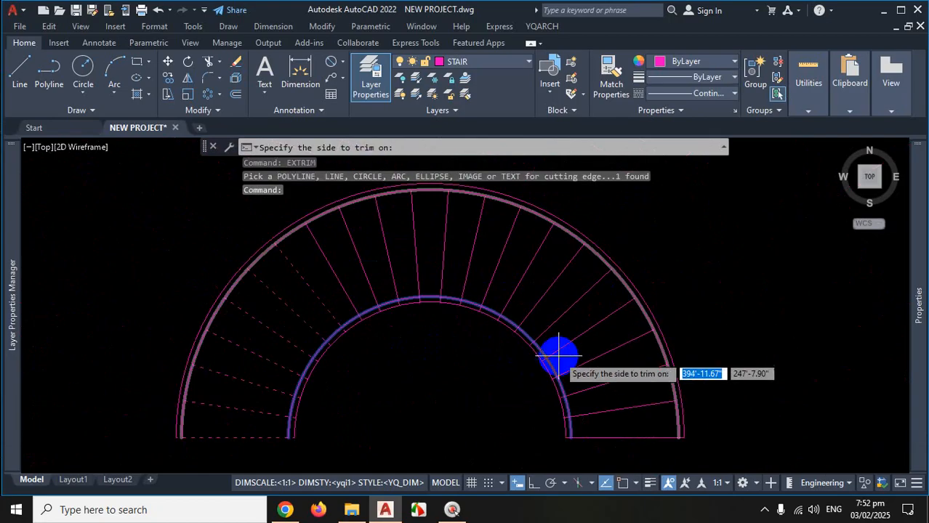
pyautogui.scroll(4, 564, 321)
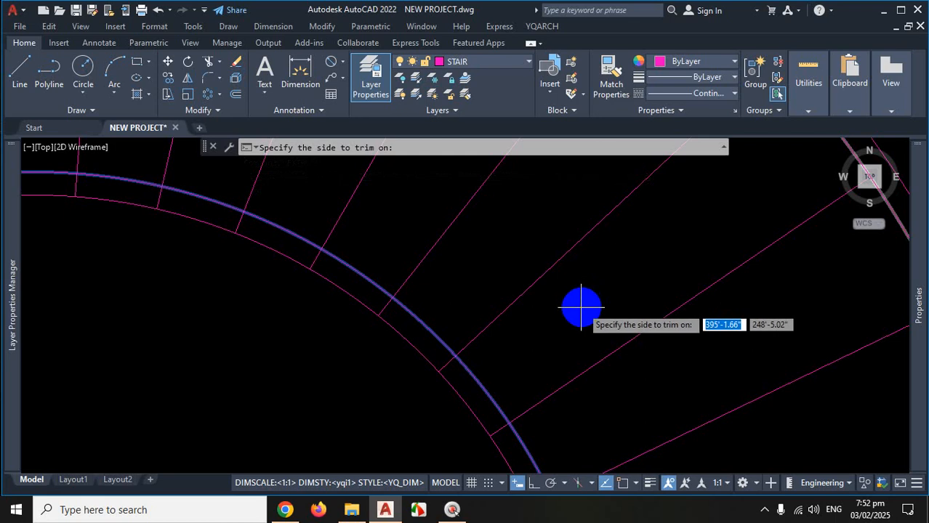
pyautogui.scroll(-3, 558, 320)
pyautogui.scroll(3, 541, 352)
pyautogui.scroll(2, 535, 358)
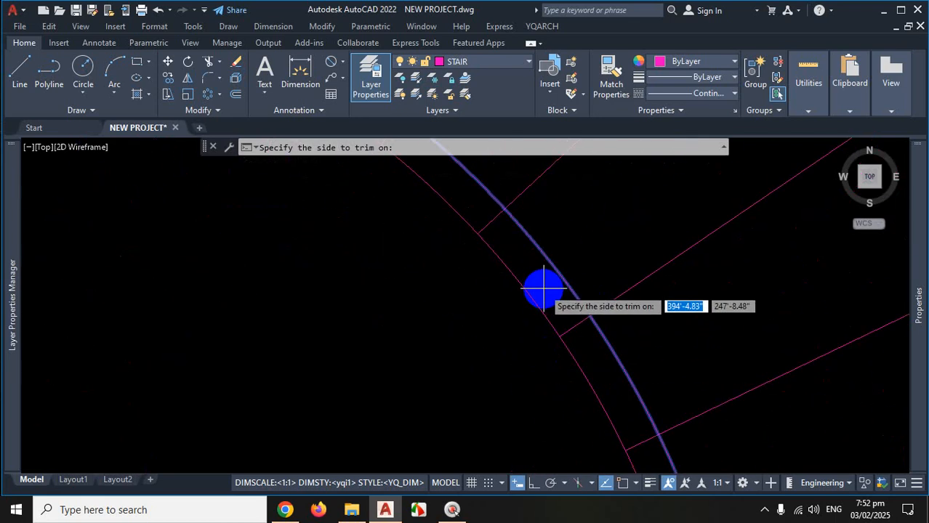
pyautogui.click(543, 288)
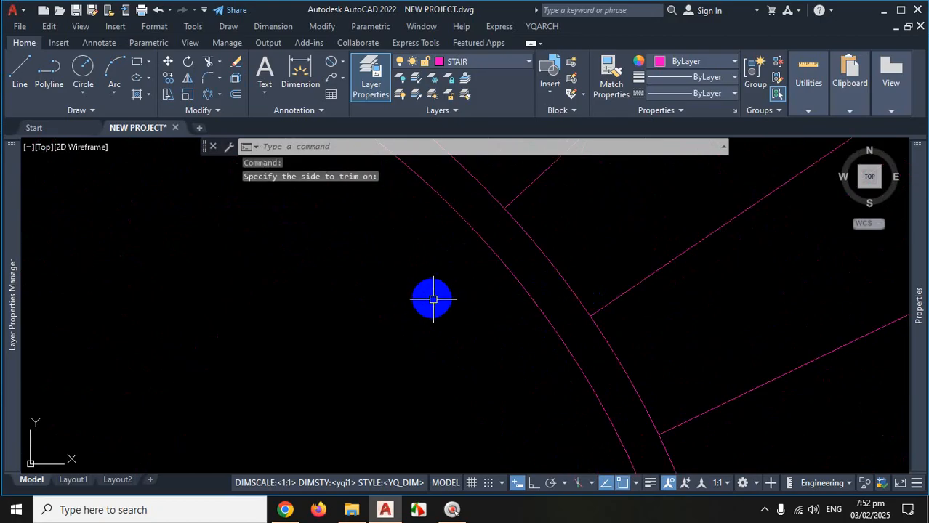
# Undo the last trim of the tread ends between the semicircular stair's two inner arcs
pyautogui.scroll(-5, 487, 324)
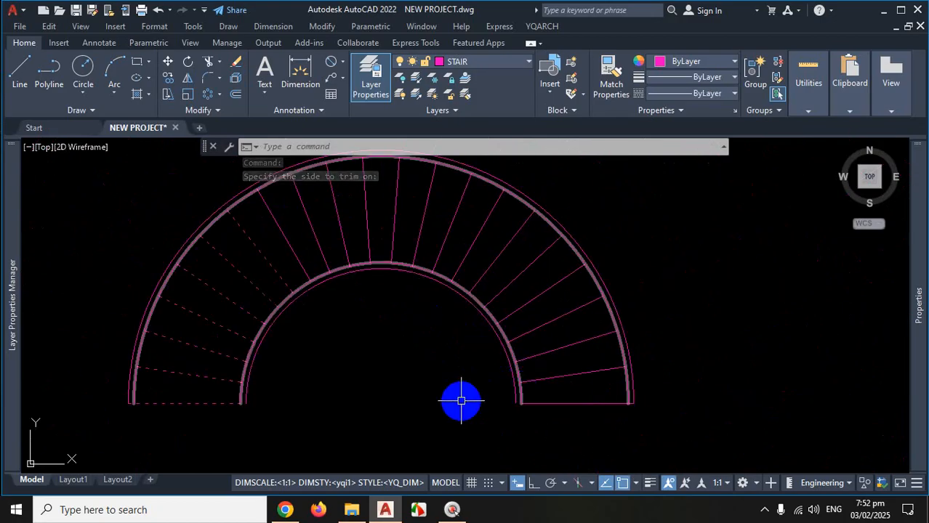
pyautogui.hotkey('ctrl', 'z')
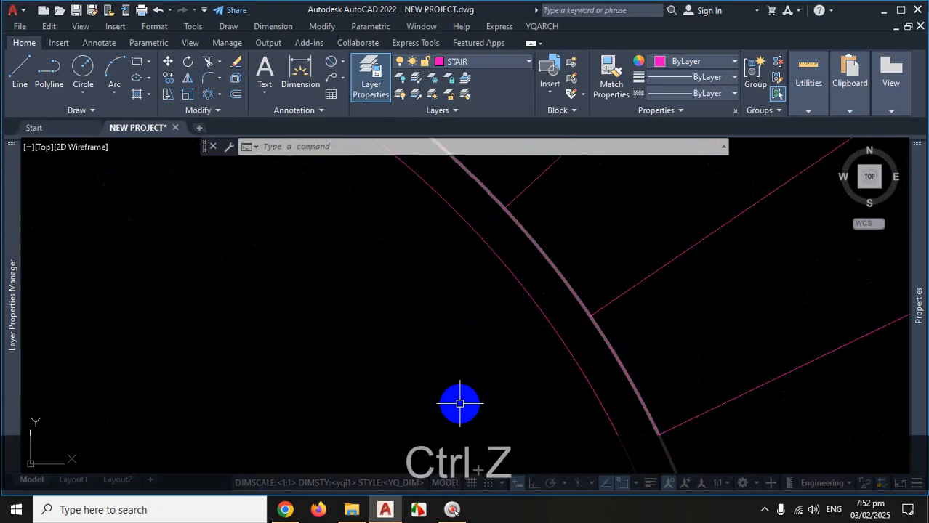
pyautogui.hotkey('ctrl', 'z')
pyautogui.scroll(-5, 555, 346)
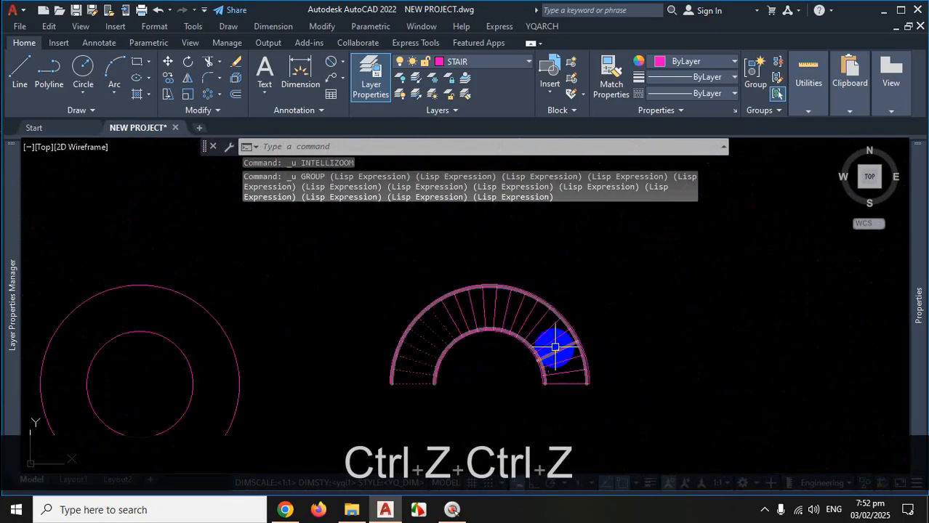
pyautogui.scroll(5, 566, 299)
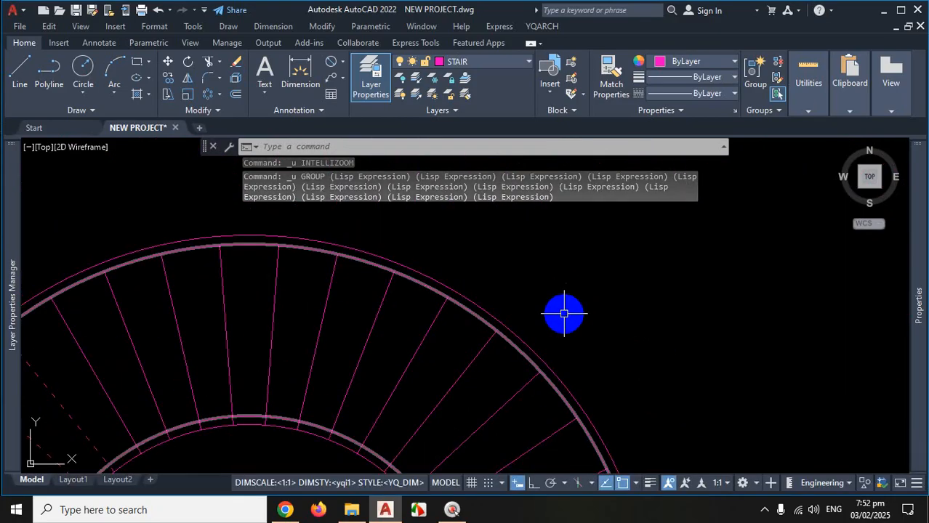
pyautogui.press('Escape')
pyautogui.scroll(-6, 528, 346)
pyautogui.scroll(3, 524, 348)
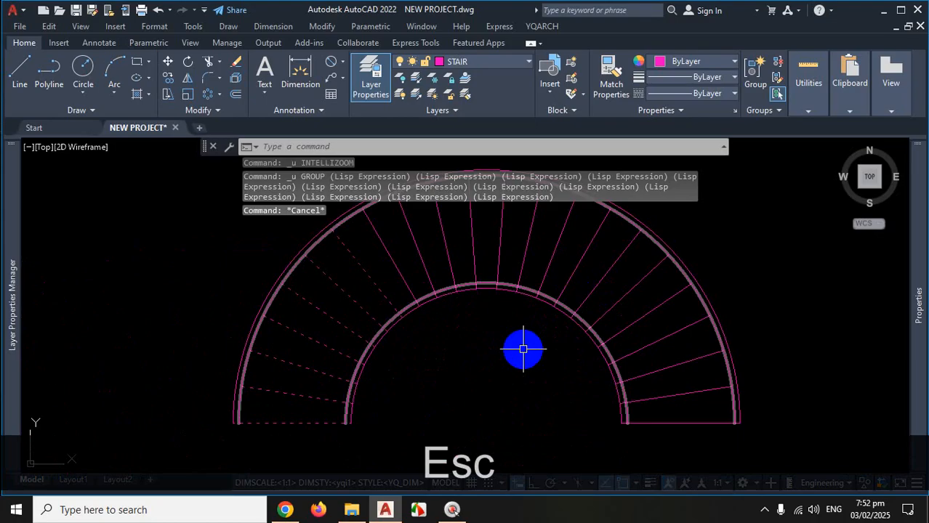
# Trim the tread ends inside the semicircular stair's inner band with EXTRIM, using the outward offset inner arc as the cutting edge
pyautogui.press('Escape')
pyautogui.press('Escape')
pyautogui.write('EX')
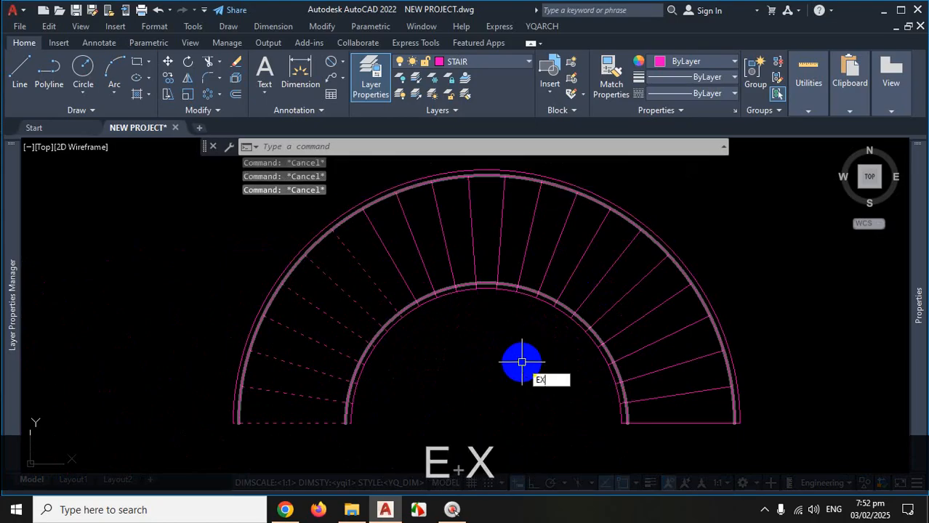
pyautogui.write('TR')
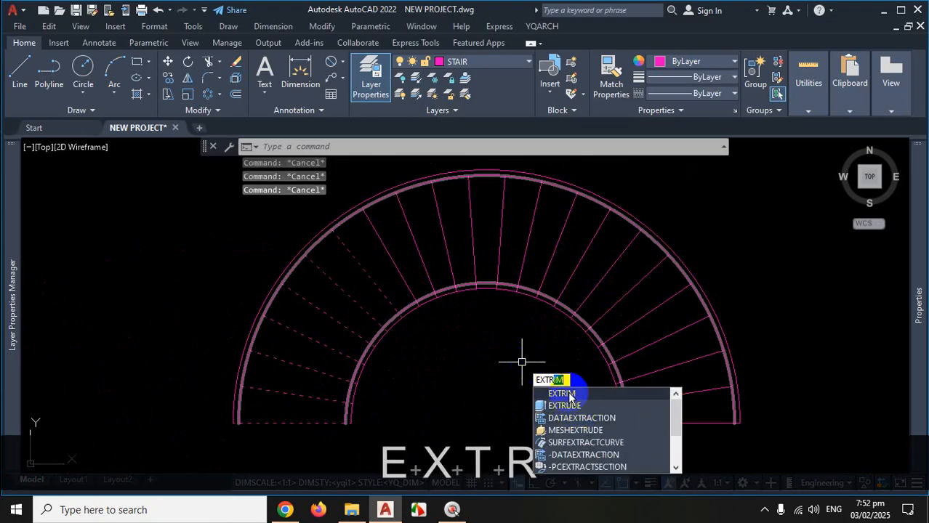
pyautogui.click(570, 397)
pyautogui.scroll(3, 588, 301)
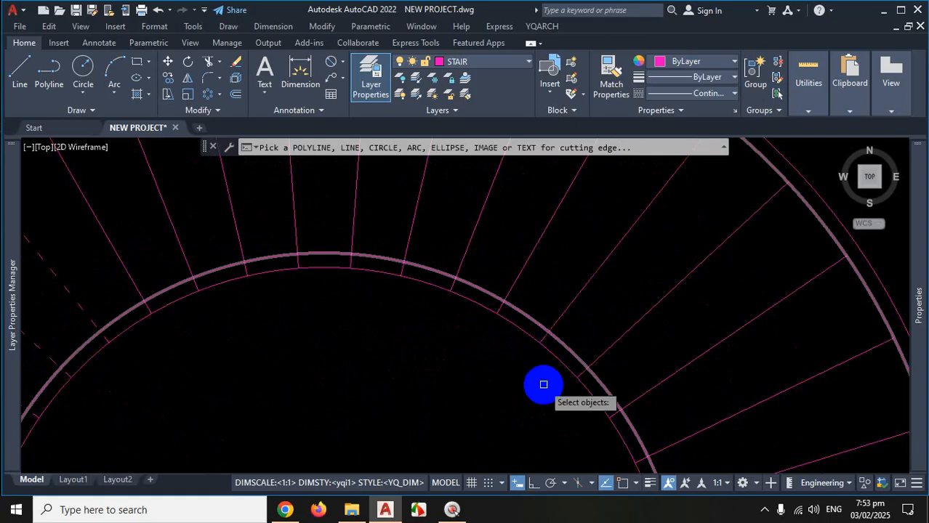
pyautogui.scroll(4, 547, 357)
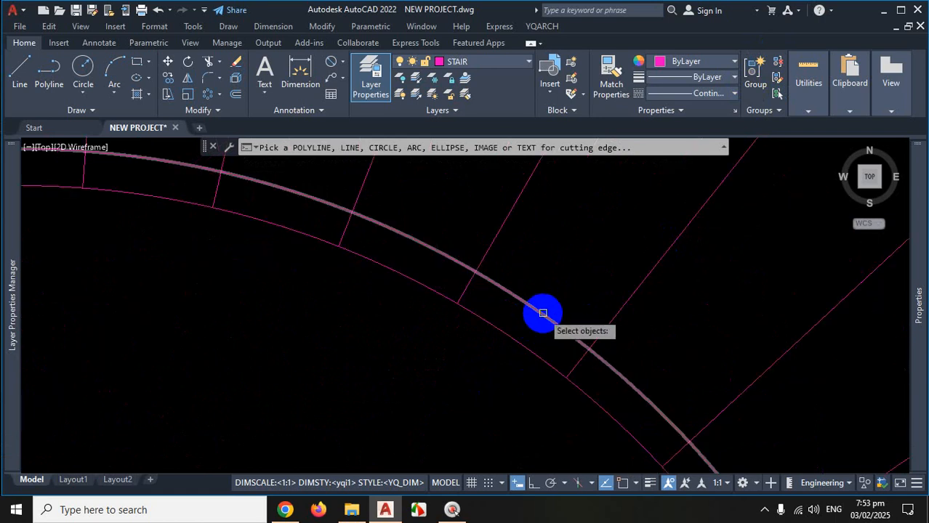
pyautogui.click(542, 313)
pyautogui.scroll(-3, 589, 269)
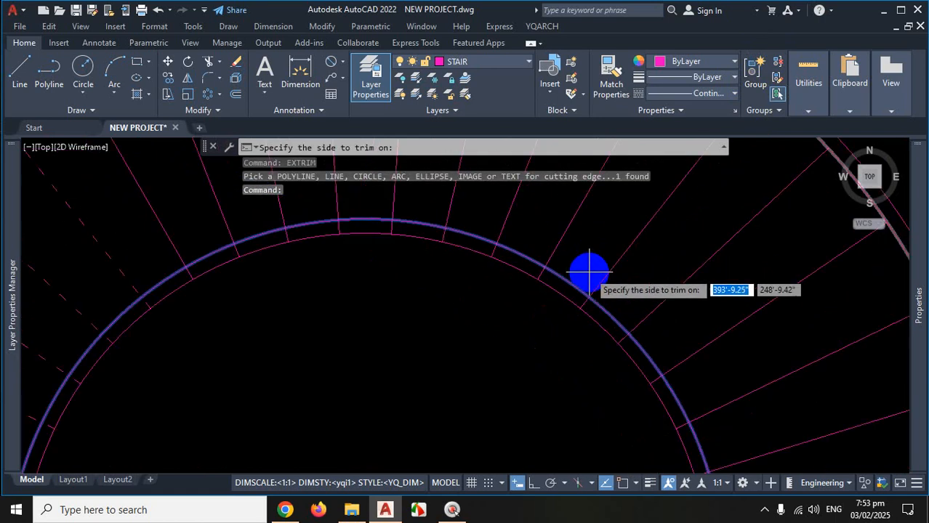
pyautogui.scroll(-5, 591, 290)
pyautogui.scroll(1, 598, 263)
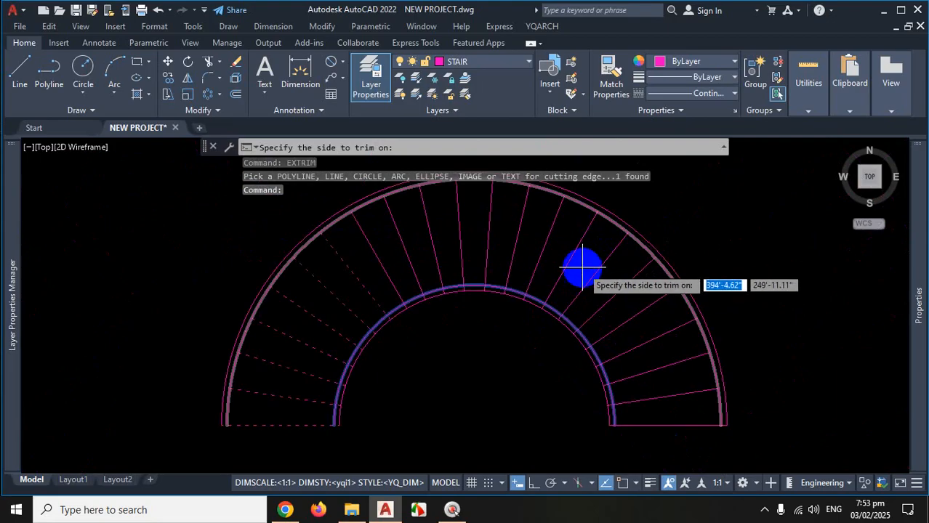
pyautogui.scroll(2, 562, 325)
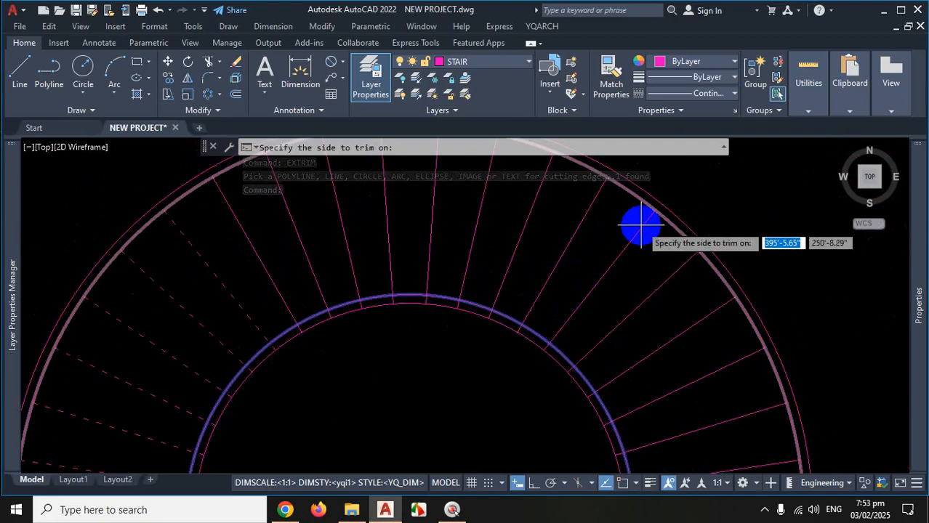
pyautogui.click(470, 372)
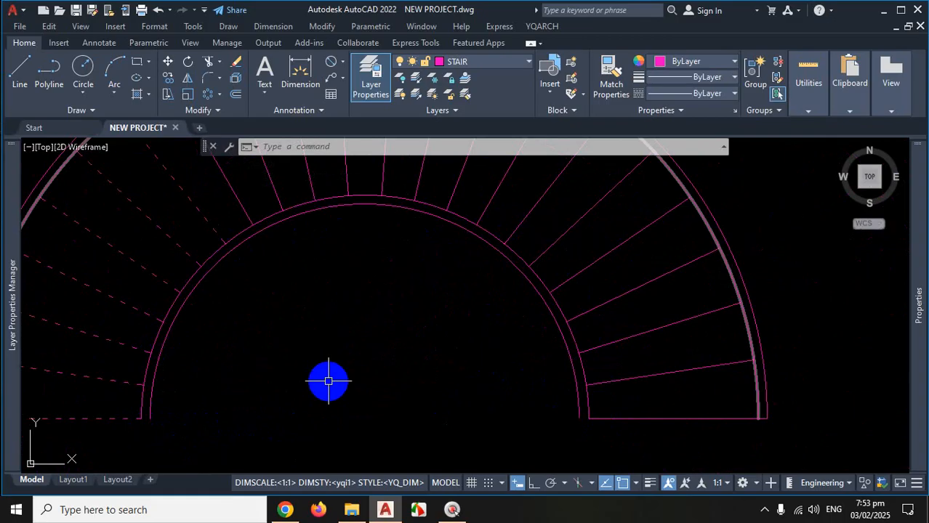
# Undo the repeated EXTRIM along the semicircular stair's inner edge
pyautogui.scroll(-3, 406, 348)
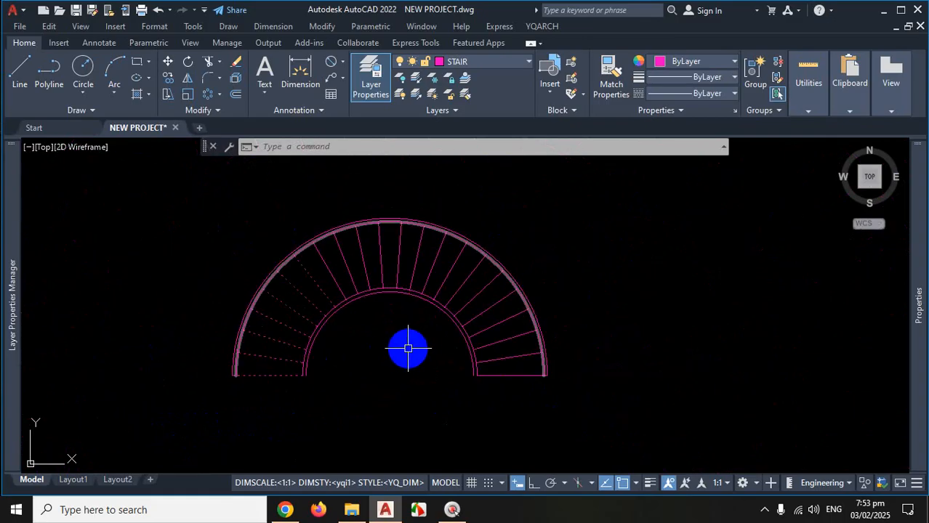
pyautogui.scroll(2, 491, 240)
pyautogui.scroll(3, 439, 338)
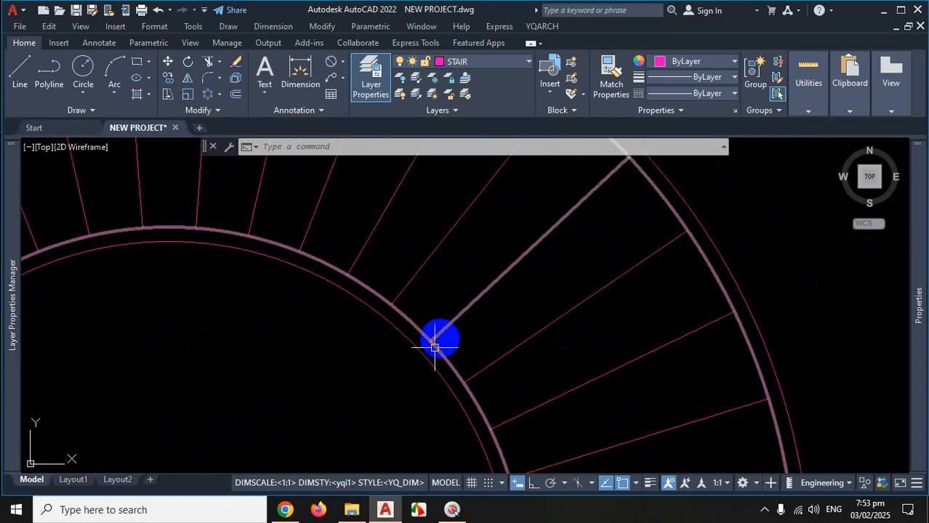
pyautogui.hotkey('ctrl', 'z')
pyautogui.hotkey('ctrl', 'z')
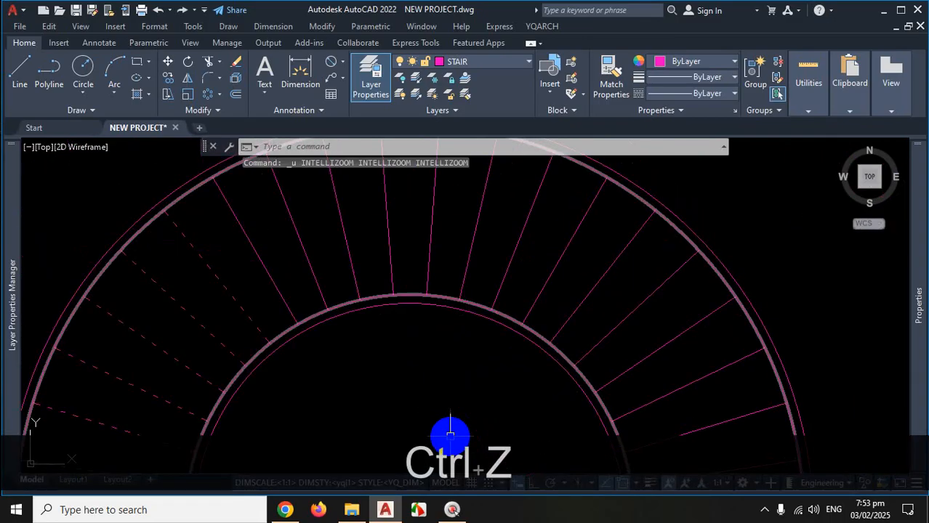
pyautogui.press('Escape')
pyautogui.scroll(3, 574, 340)
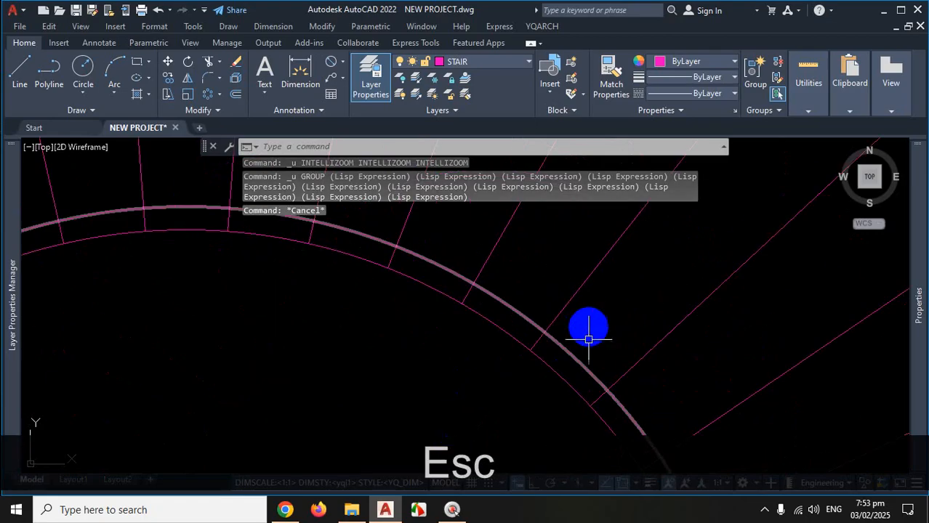
pyautogui.hotkey('ctrl', '1')
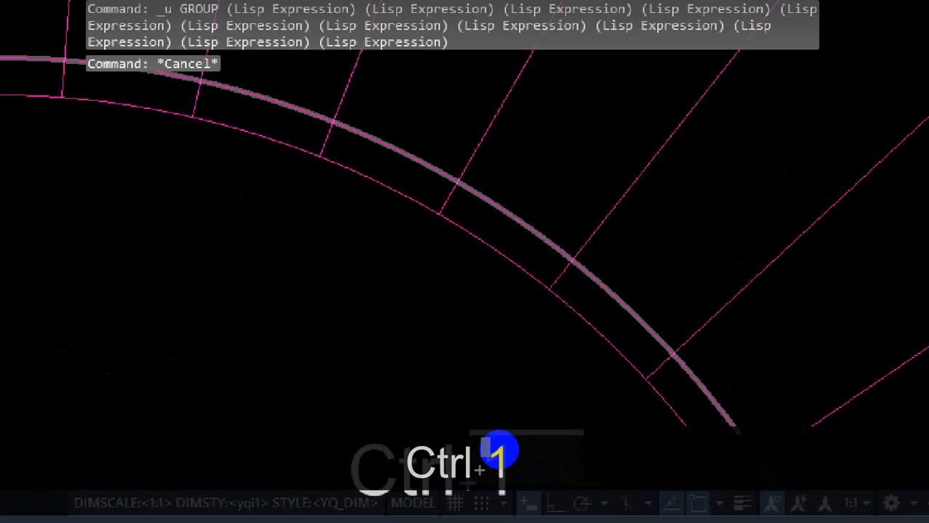
pyautogui.click(511, 432)
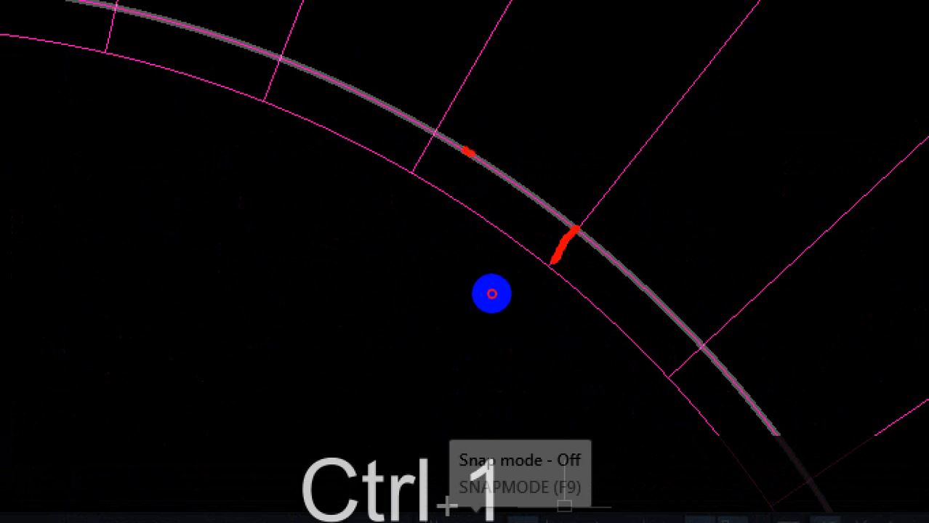
pyautogui.moveTo(471, 153)
pyautogui.mouseDown()
pyautogui.moveTo(548, 193)
pyautogui.moveTo(629, 263)
pyautogui.moveTo(673, 329)
pyautogui.mouseUp()
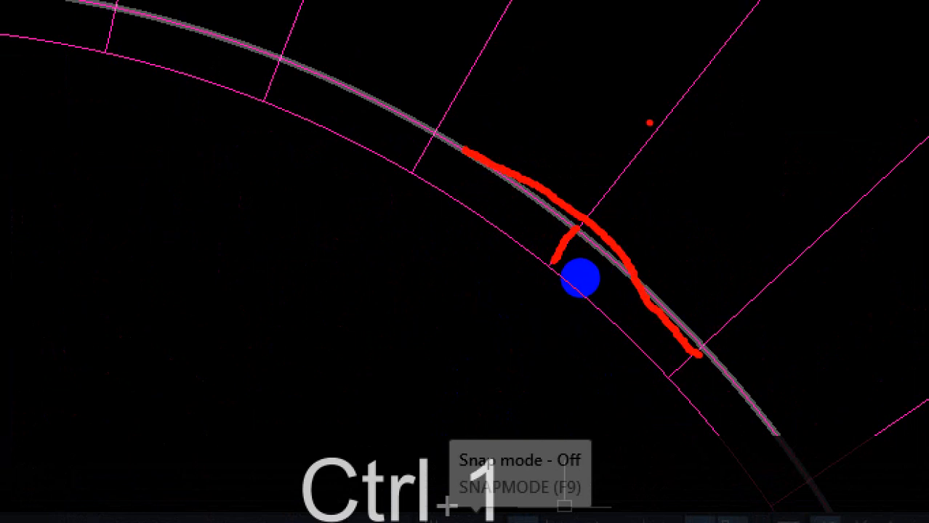
pyautogui.moveTo(629, 225)
pyautogui.mouseDown()
pyautogui.moveTo(530, 367)
pyautogui.moveTo(541, 325)
pyautogui.mouseUp()
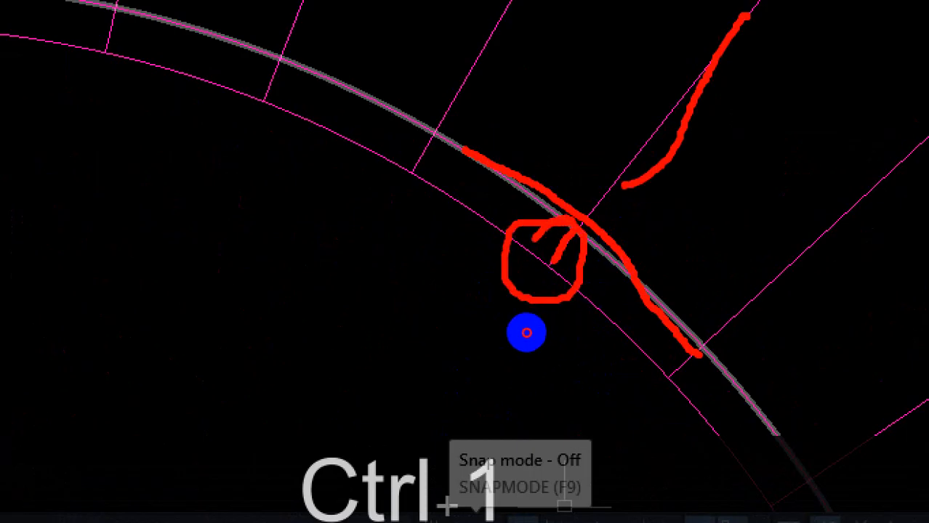
pyautogui.moveTo(526, 333); pyautogui.dragTo(542, 324)
pyautogui.moveTo(480, 347); pyautogui.dragTo(531, 396)
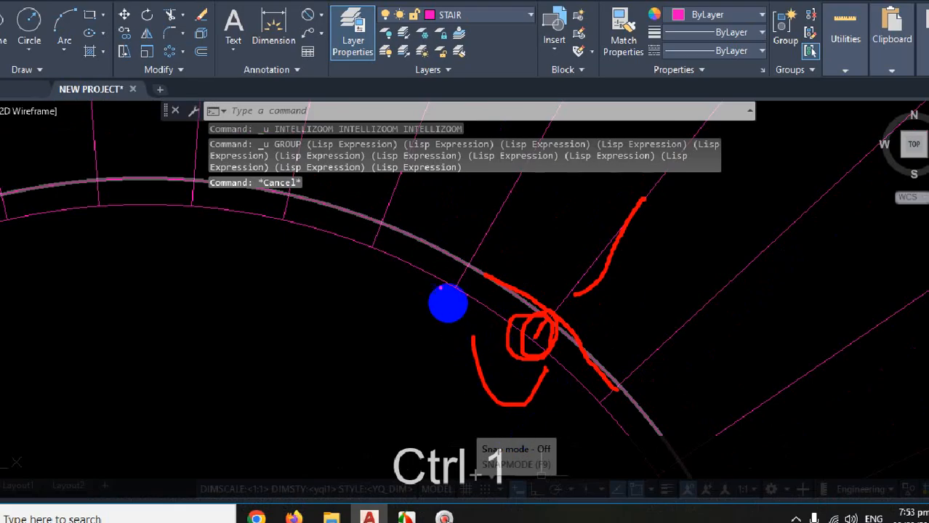
pyautogui.moveTo(458, 297); pyautogui.dragTo(486, 314)
pyautogui.moveTo(392, 246); pyautogui.dragTo(460, 275)
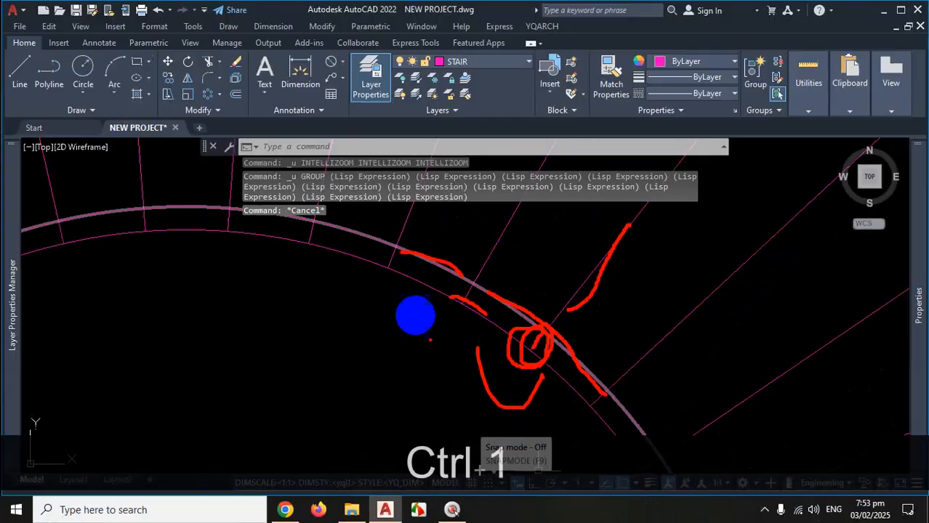
pyautogui.press('Escape')
pyautogui.scroll(-8, 501, 357)
pyautogui.scroll(8, 526, 323)
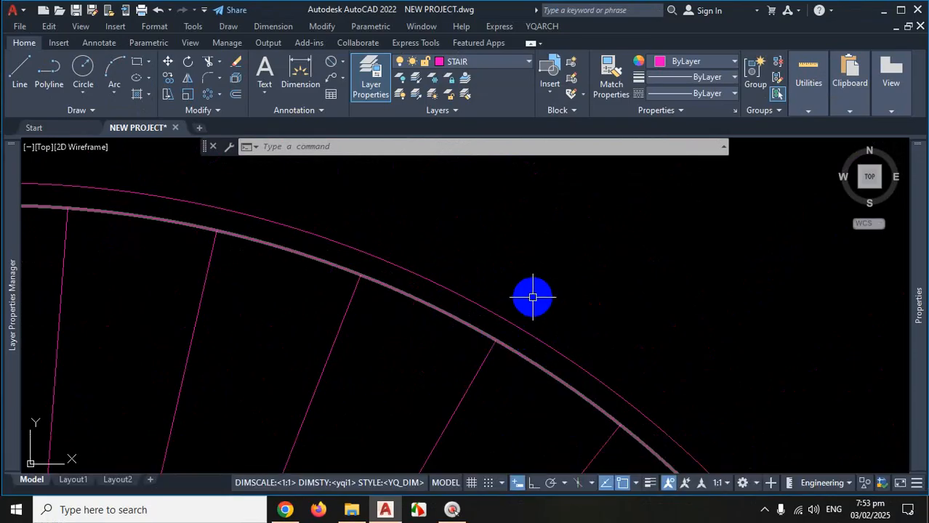
pyautogui.scroll(-6, 533, 296)
pyautogui.press('Escape')
pyautogui.press('Escape')
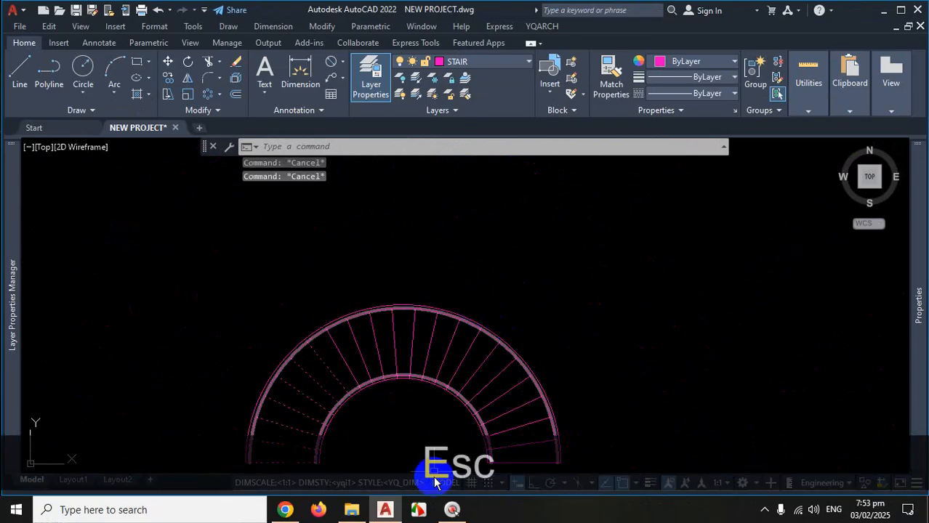
# Cut off every tread end on the inner side of the semicircular stair with EXTRIM, picking the outward offset inner arc as cutting edge
pyautogui.scroll(5, 438, 414)
pyautogui.write('ext')
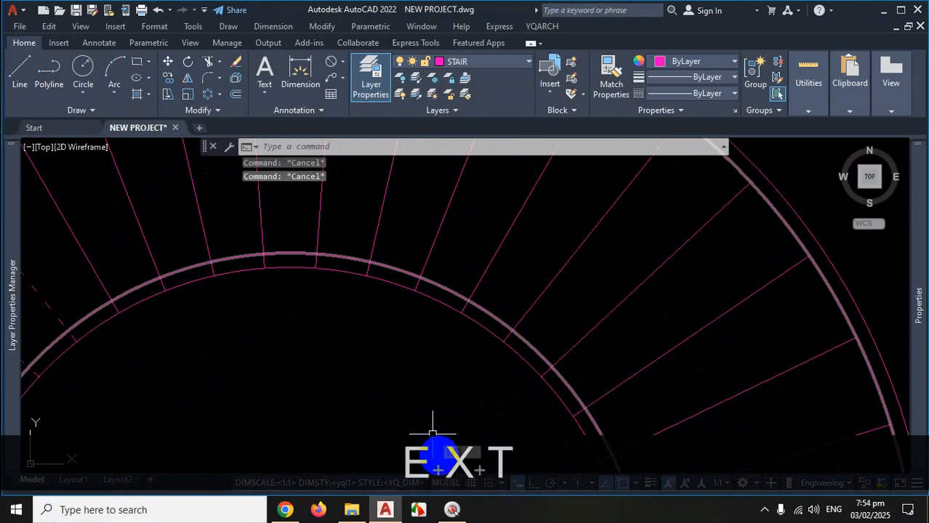
pyautogui.write('r')
pyautogui.click(487, 362)
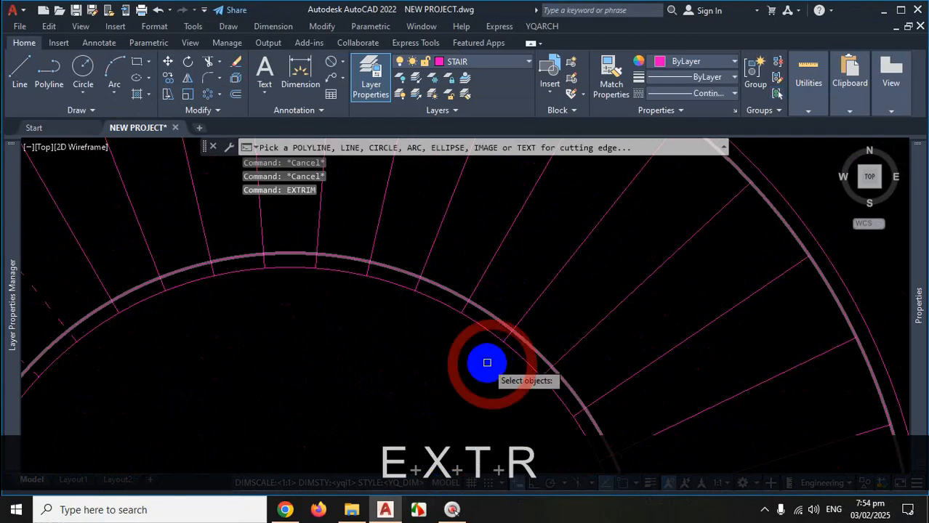
pyautogui.scroll(-5, 508, 353)
pyautogui.scroll(6, 456, 353)
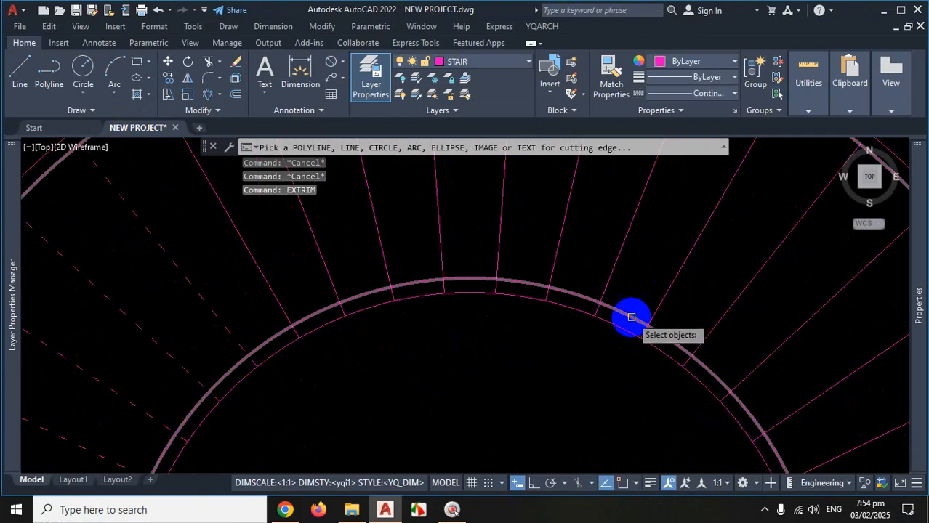
pyautogui.scroll(2, 629, 318)
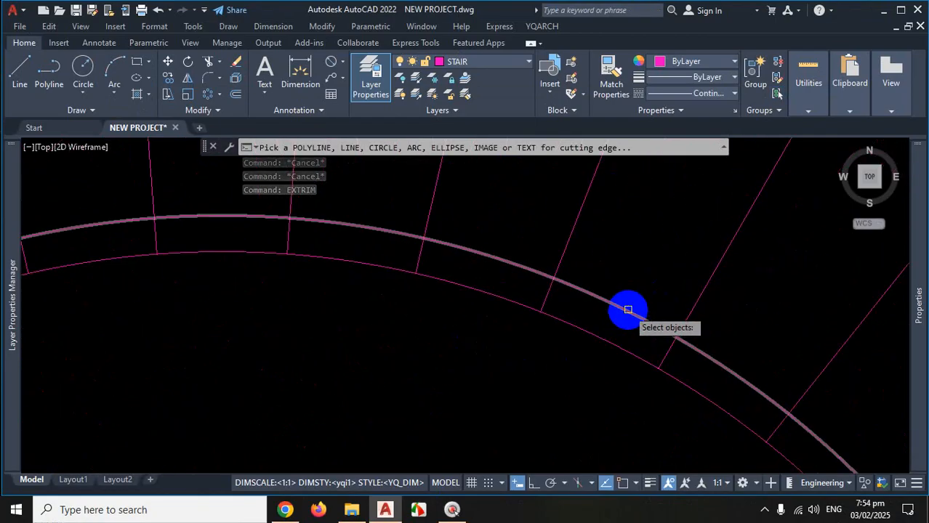
pyautogui.click(627, 309)
pyautogui.scroll(-2, 523, 302)
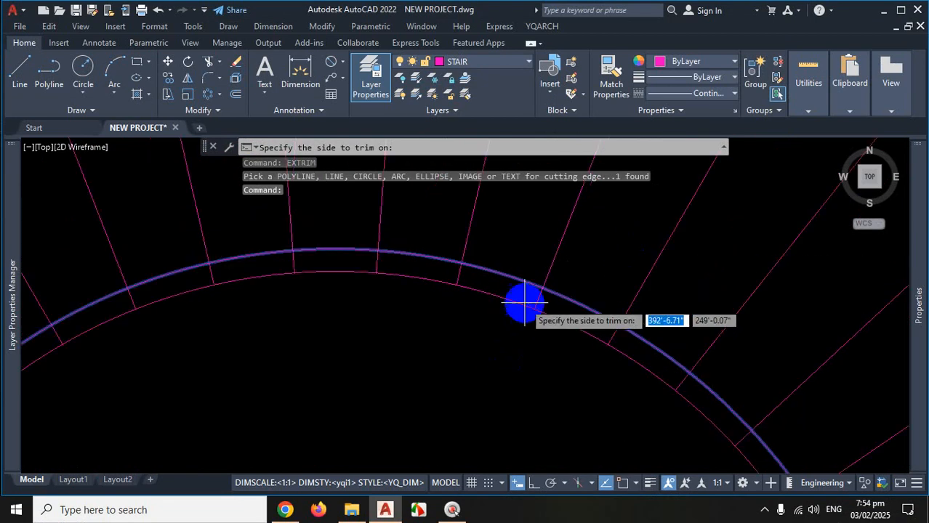
pyautogui.scroll(-1, 509, 324)
pyautogui.click(501, 349)
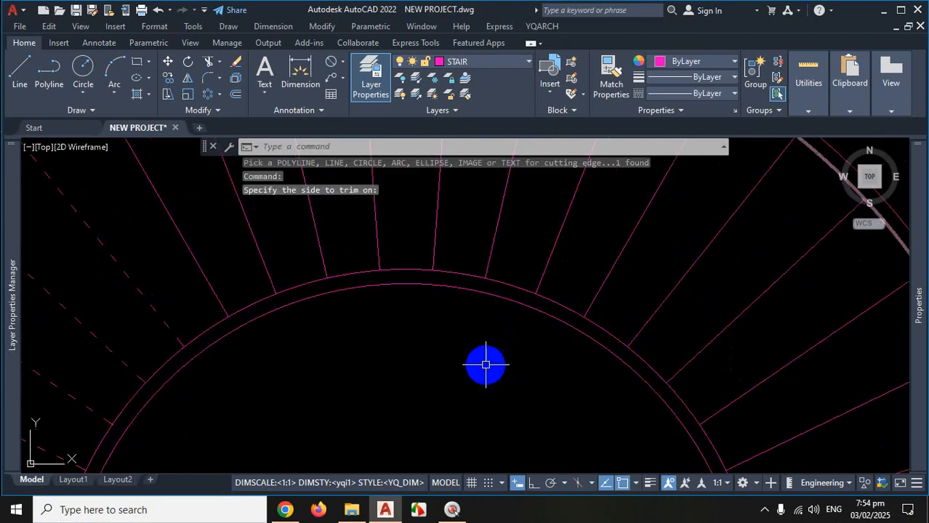
pyautogui.scroll(-6, 485, 364)
pyautogui.scroll(4, 503, 353)
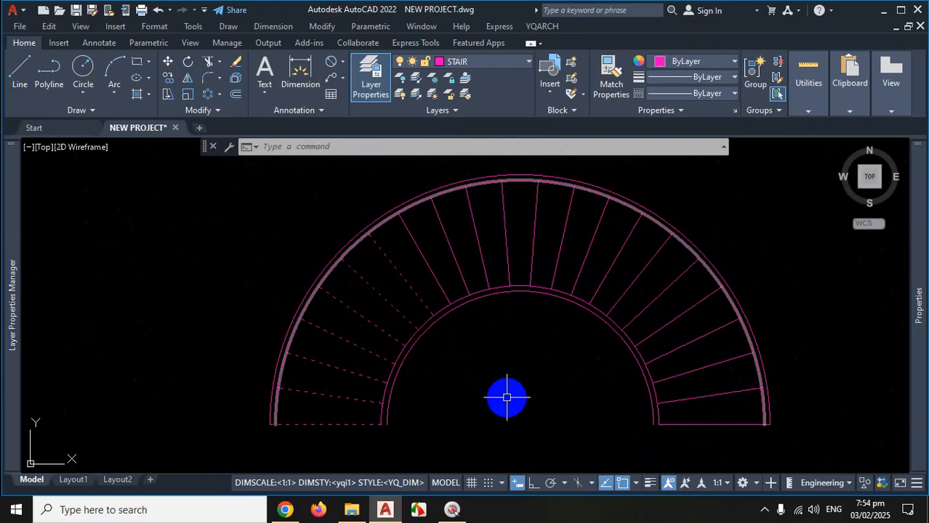
pyautogui.click(763, 512)
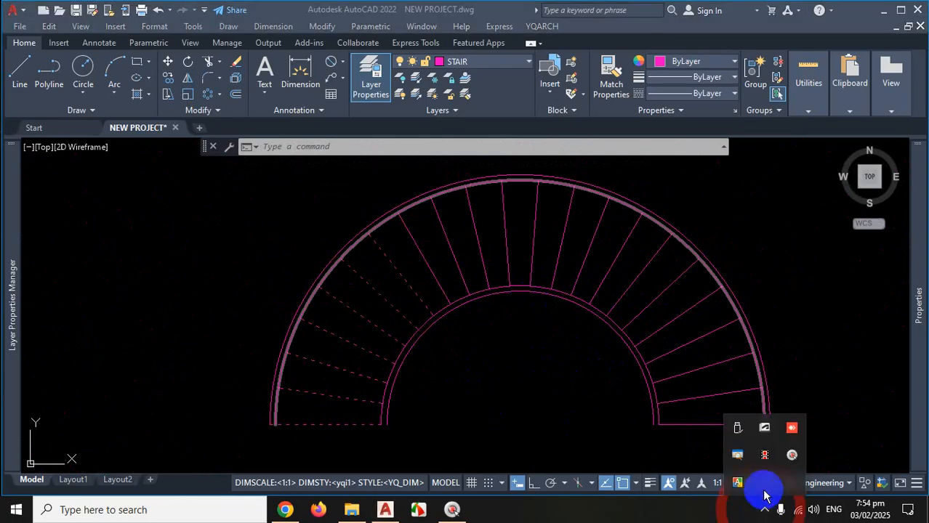